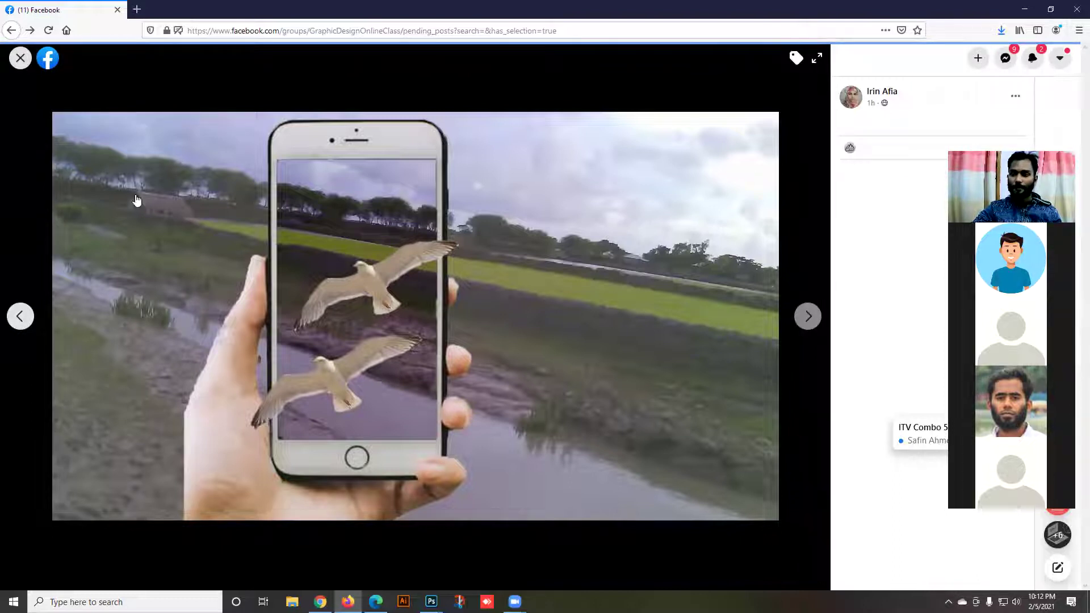
# Close the photo viewer and look through the group's pending homework posts.
pyautogui.click(20, 57)
pyautogui.scroll(-2, 371, 330)
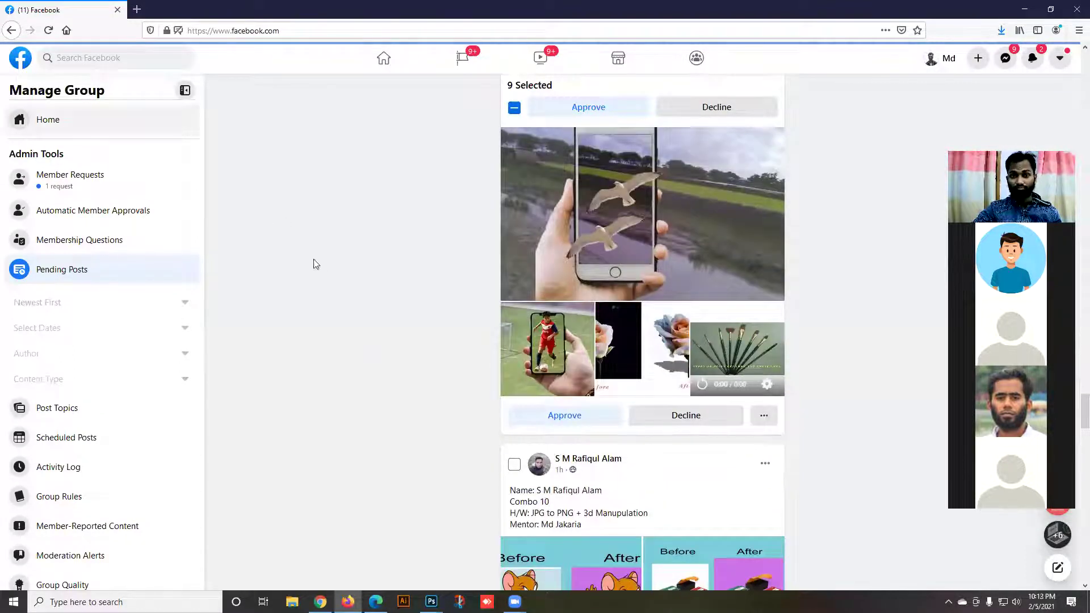
pyautogui.scroll(-5, 324, 278)
pyautogui.scroll(-2, 530, 290)
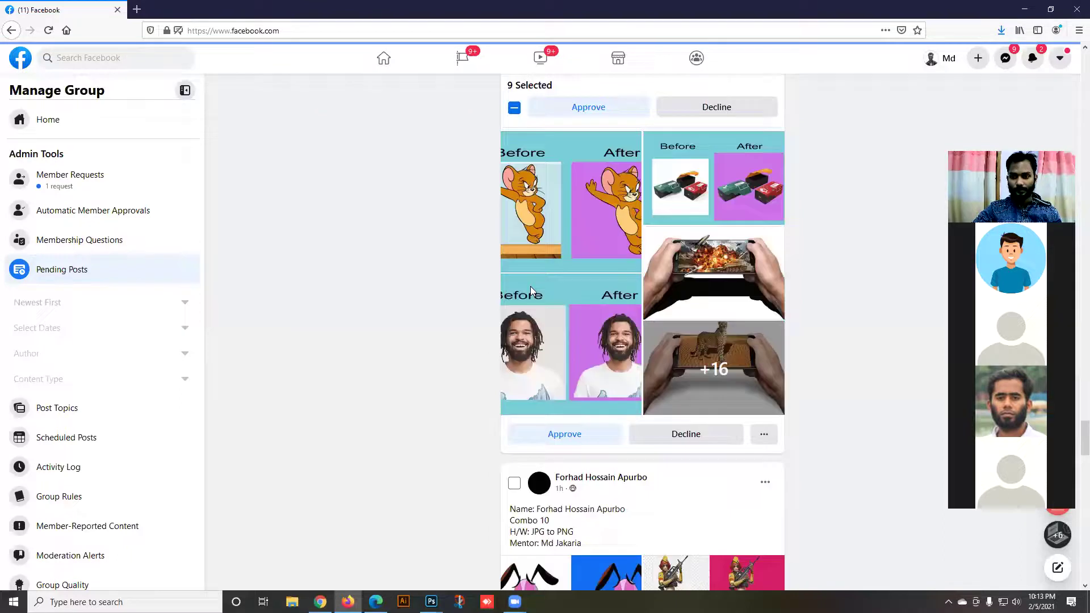
pyautogui.scroll(1, 536, 329)
pyautogui.scroll(2, 536, 329)
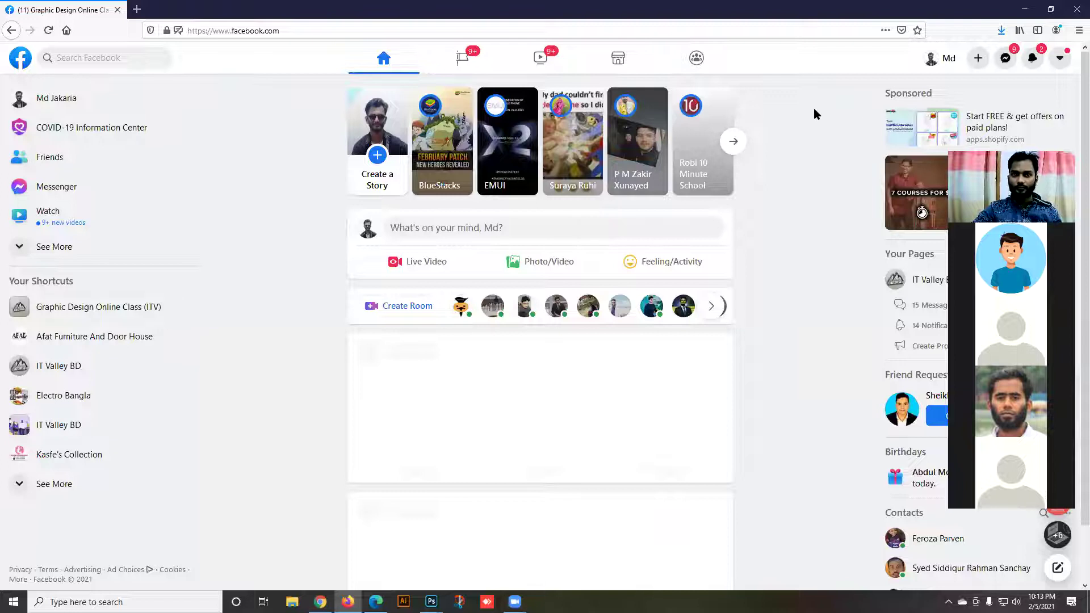
# Open the Graphic Design Online Class (ITV) group and take the browser window out of full-screen size to reveal Photoshop.
pyautogui.click(83, 308)
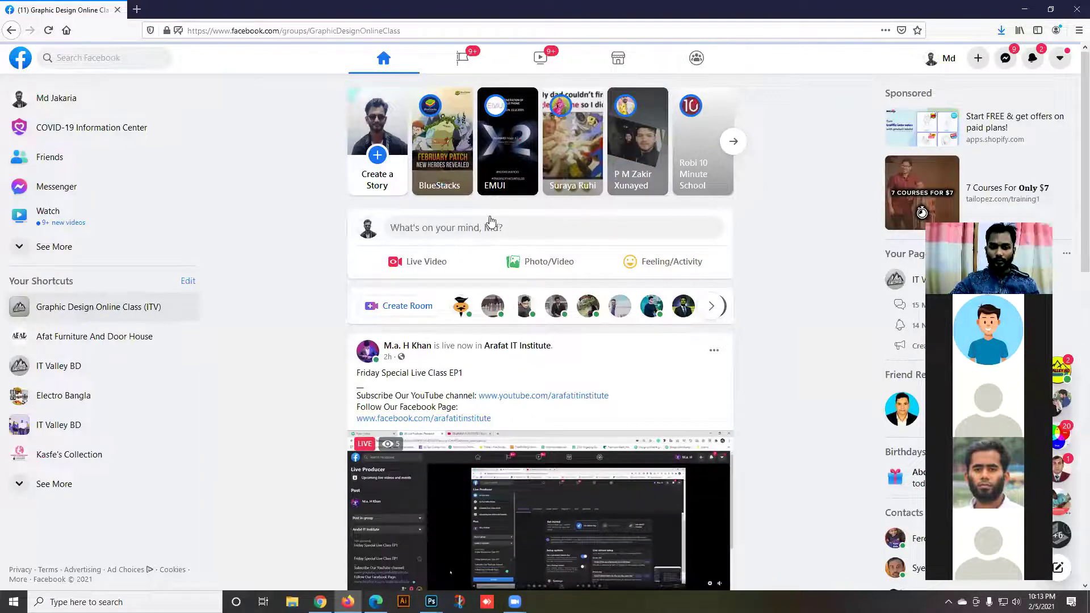
pyautogui.doubleClick(615, 12)
pyautogui.press('super+Down')
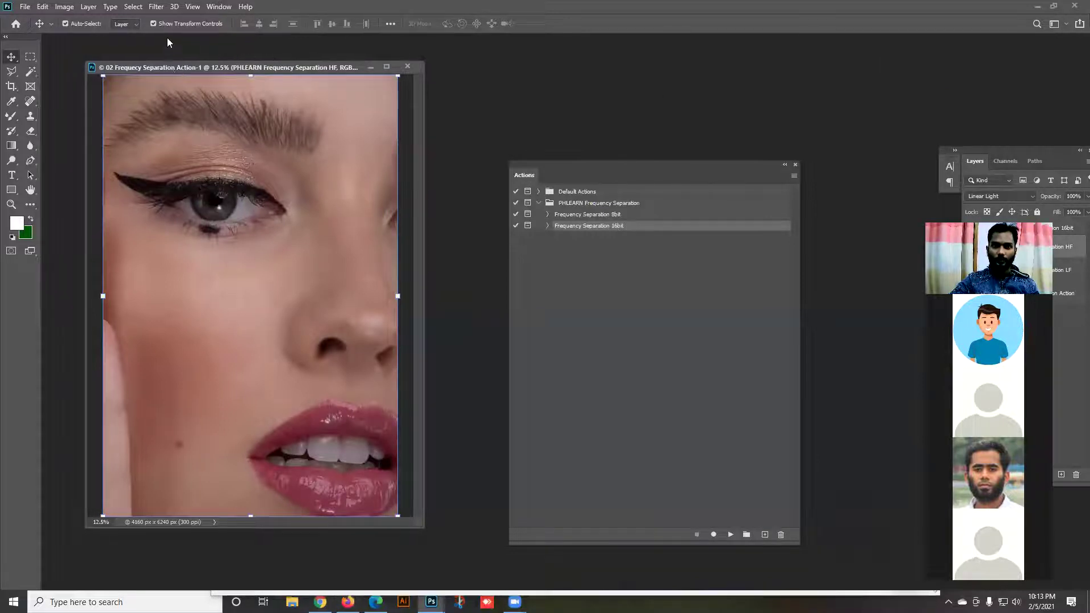
# Dock the floating portrait document and move the Actions panel clear of the image.
pyautogui.hotkey('ctrl', 'w')
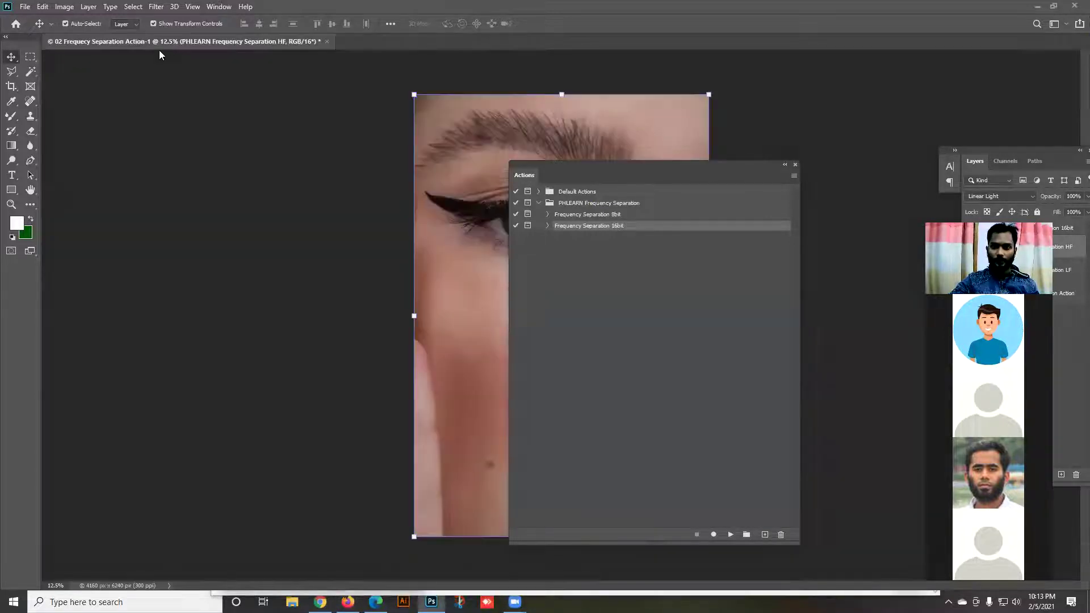
pyautogui.moveTo(615, 170); pyautogui.dragTo(204, 140)
pyautogui.moveTo(65, 142); pyautogui.dragTo(5, 141)
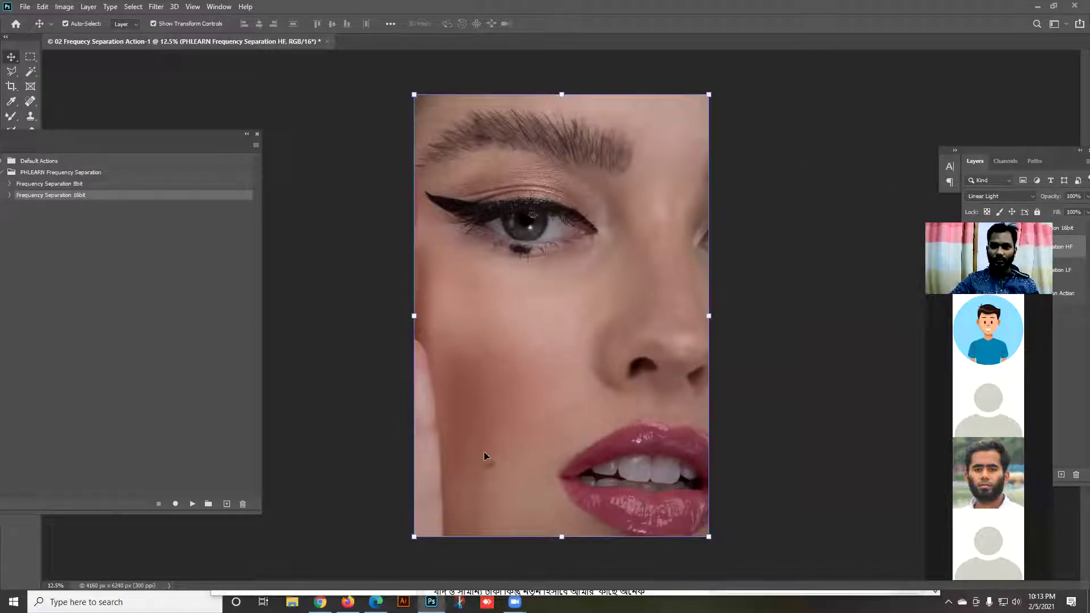
# Close Photoshop and move the browser window slightly higher on the desktop.
pyautogui.click(1073, 8)
pyautogui.click(521, 225)
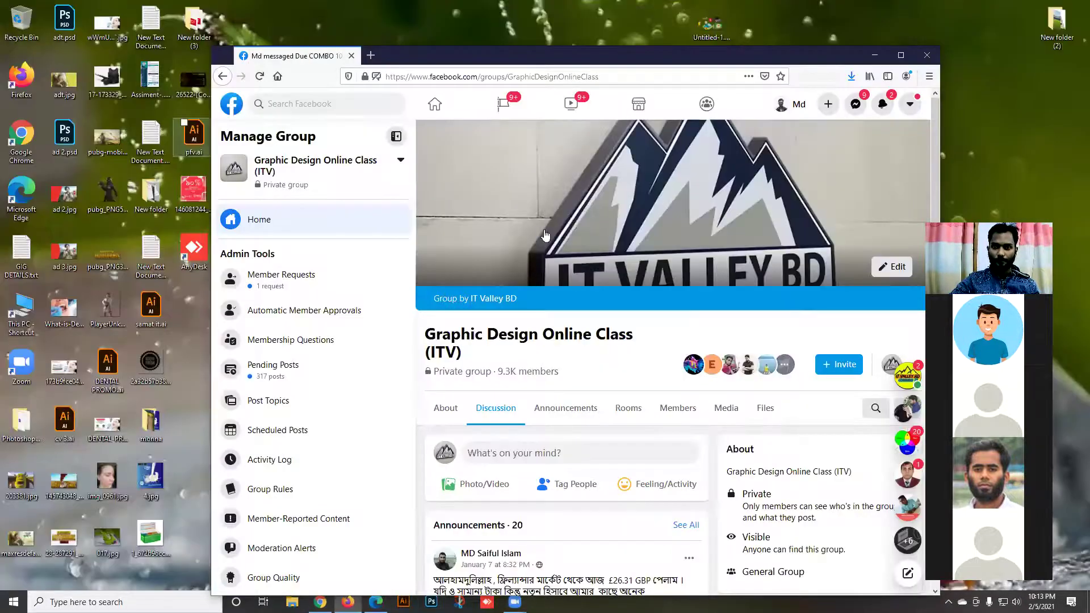
pyautogui.moveTo(703, 52); pyautogui.dragTo(706, 33)
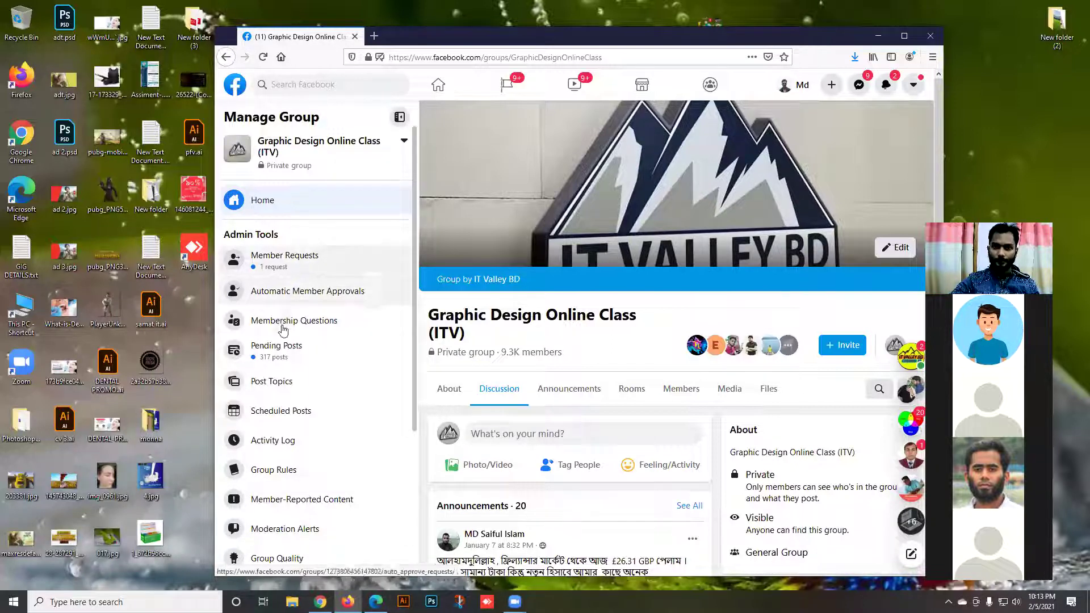
# Open the group's Pending Posts in a new browser tab and move the browser window away from the desktop icons.
pyautogui.rightClick(304, 348)
pyautogui.click(322, 357)
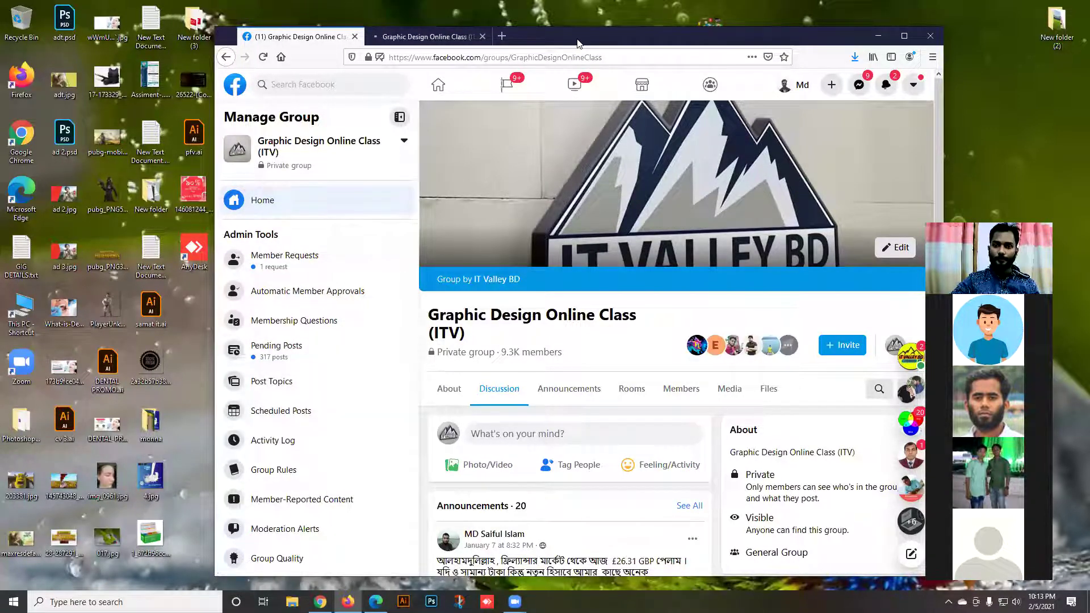
pyautogui.moveTo(628, 46); pyautogui.dragTo(681, 51)
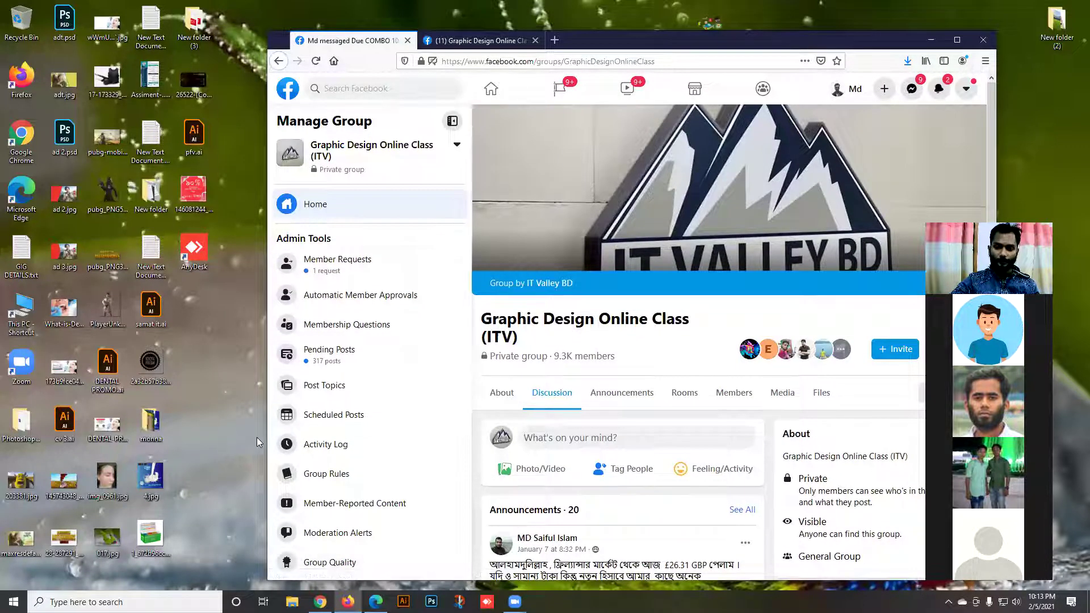
# Open the installed apps list from This PC and start uninstalling NoxPlayer.
pyautogui.doubleClick(36, 302)
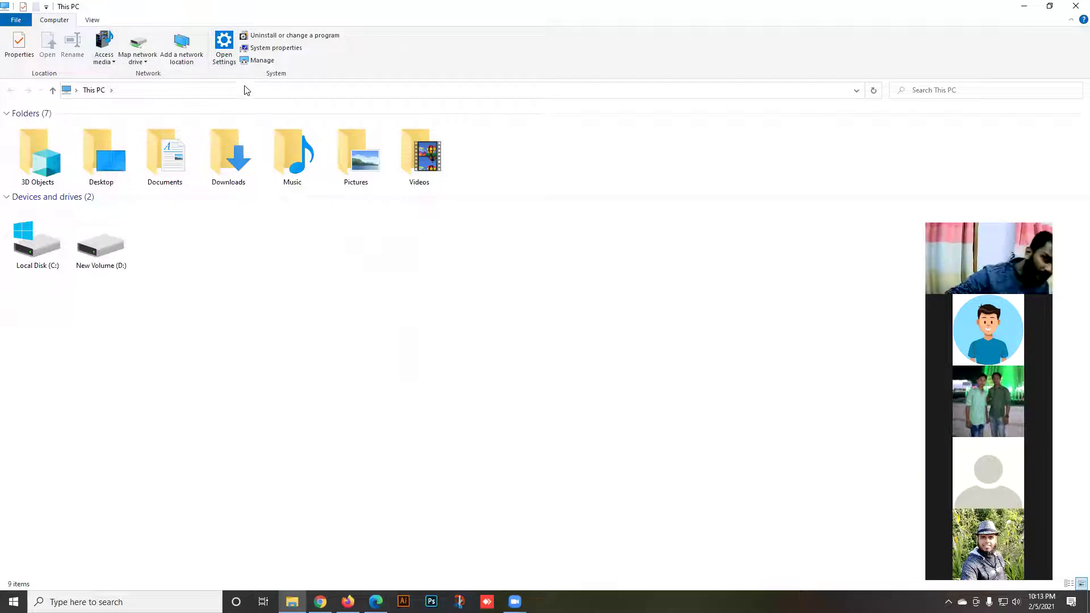
pyautogui.click(255, 40)
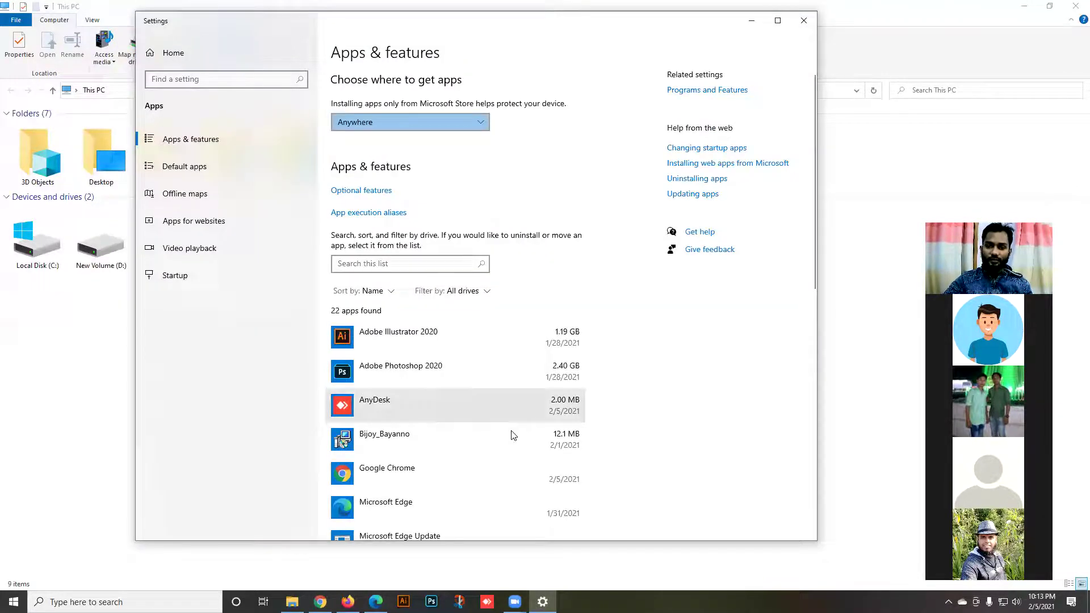
pyautogui.scroll(-8, 495, 408)
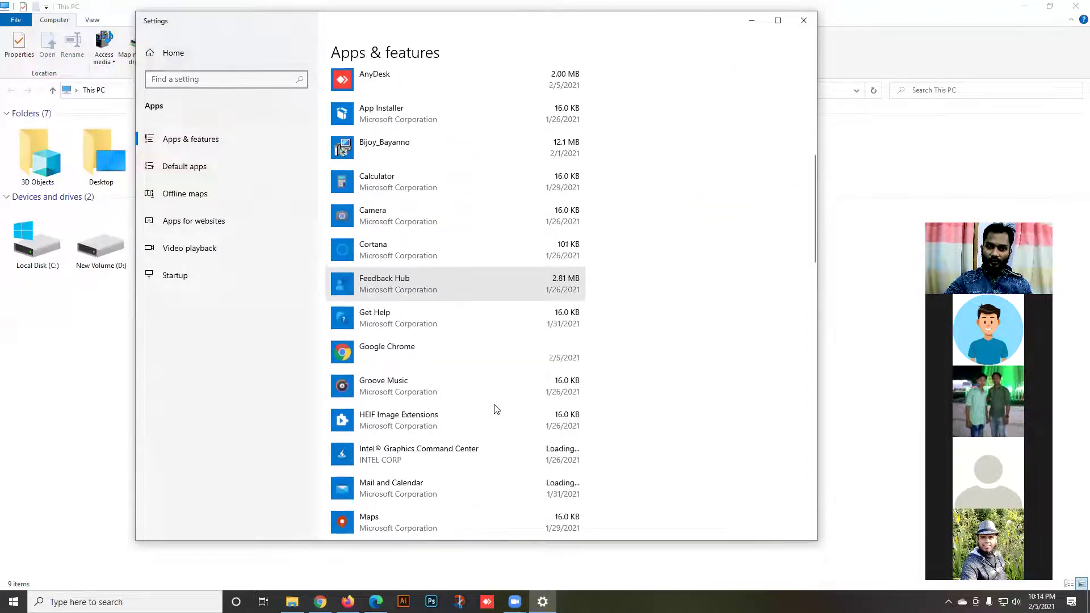
pyautogui.scroll(-10, 495, 408)
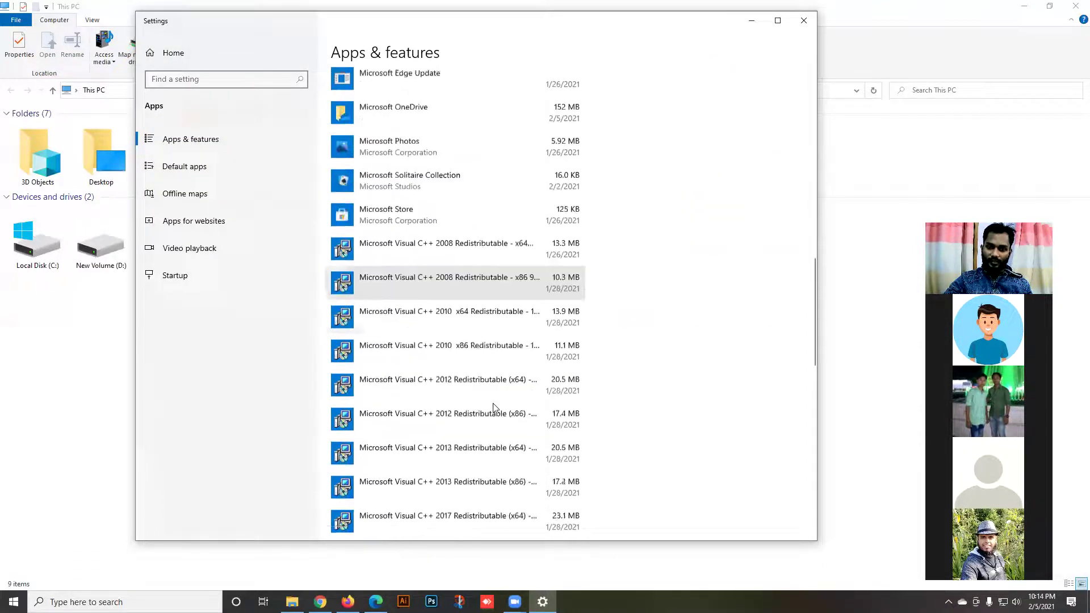
pyautogui.scroll(-4, 494, 408)
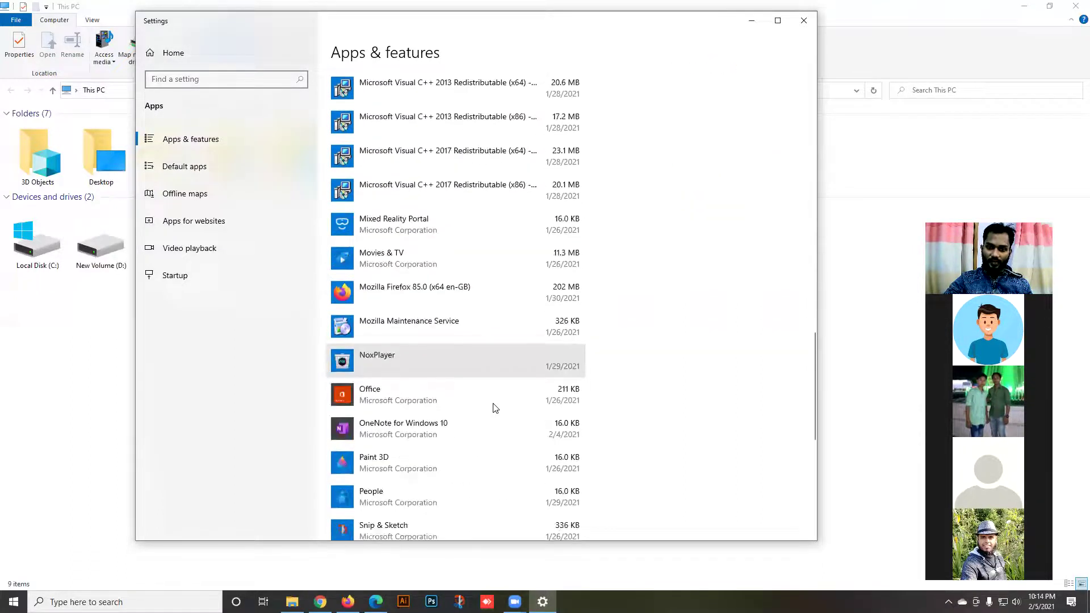
pyautogui.click(481, 371)
pyautogui.click(558, 405)
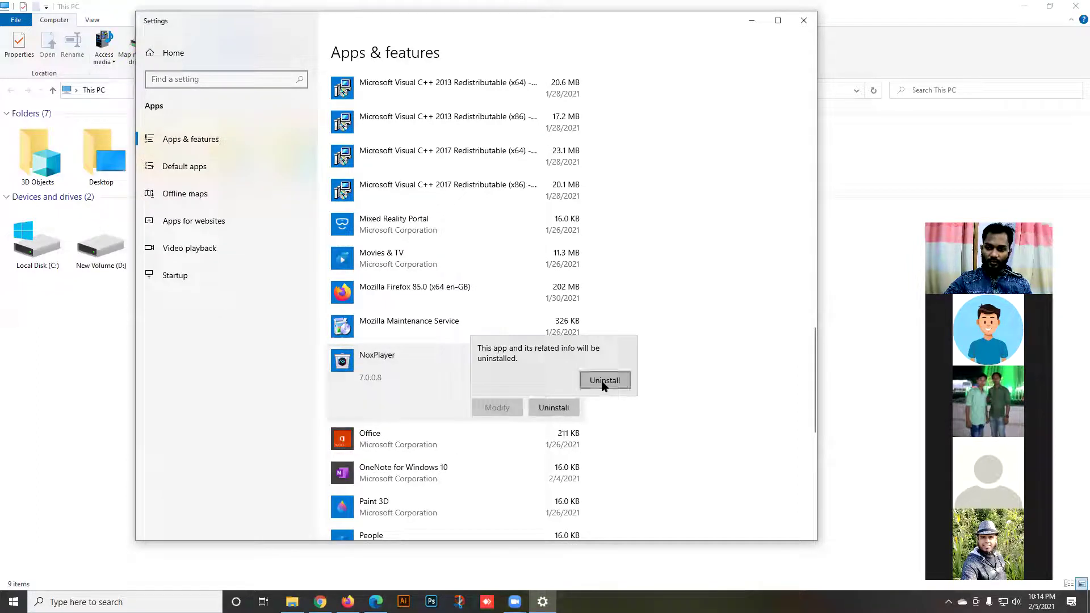
pyautogui.click(602, 380)
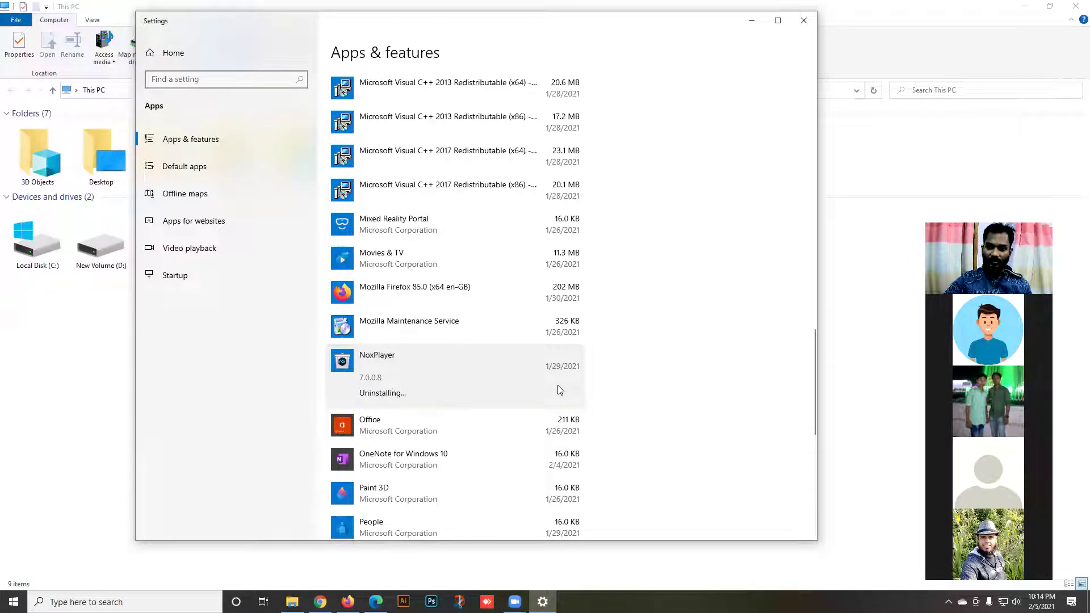
# Complete the NoxPlayer uninstaller and close the web page it opens.
pyautogui.scroll(-5, 530, 379)
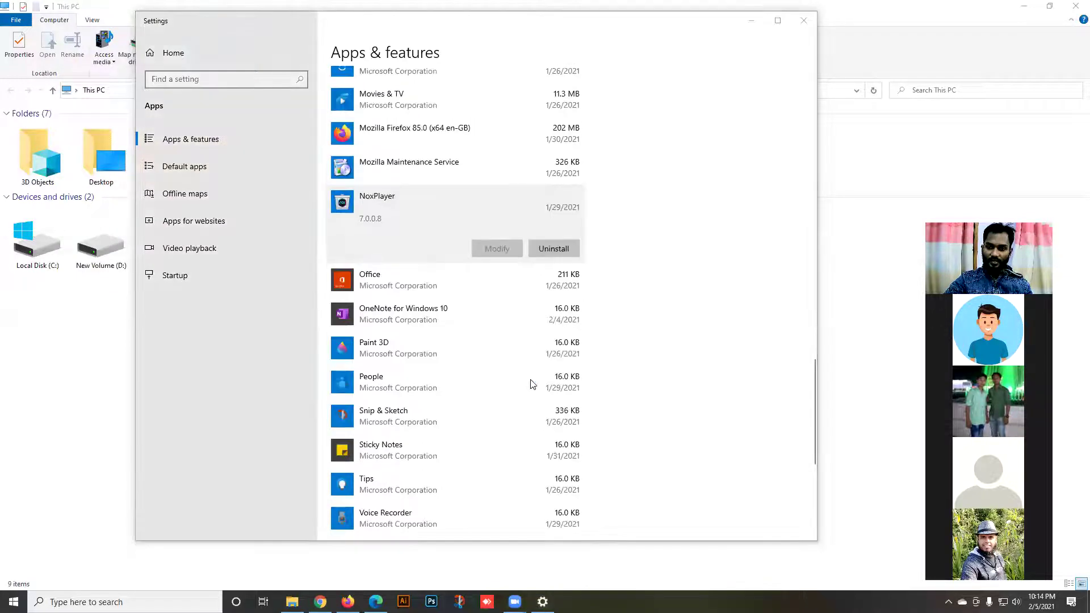
pyautogui.scroll(-2, 531, 383)
pyautogui.scroll(5, 530, 381)
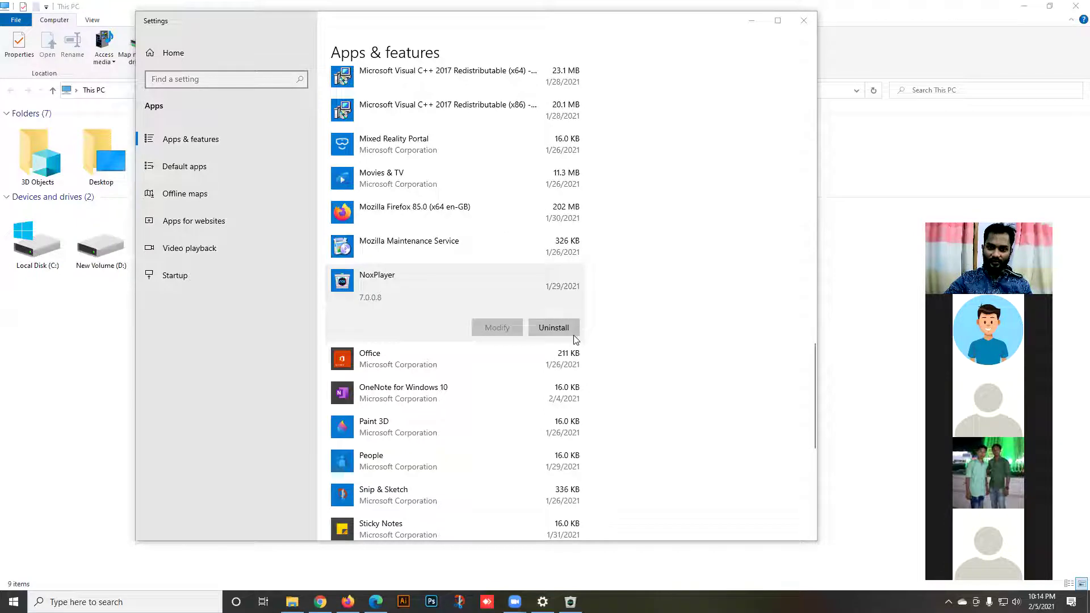
pyautogui.scroll(-4, 573, 335)
pyautogui.scroll(-5, 573, 339)
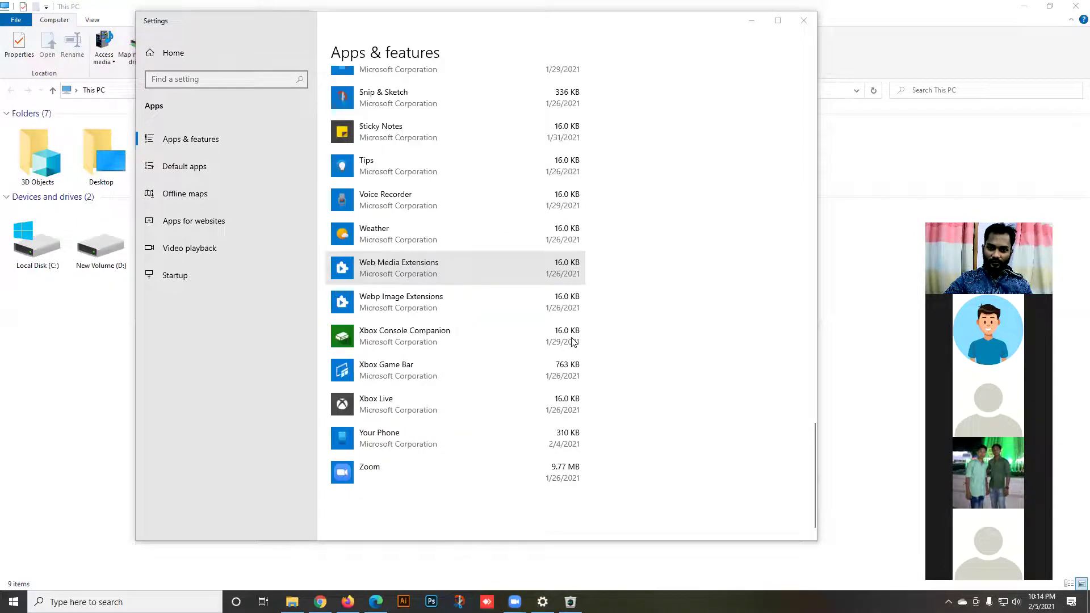
pyautogui.scroll(9, 571, 340)
pyautogui.scroll(1, 570, 339)
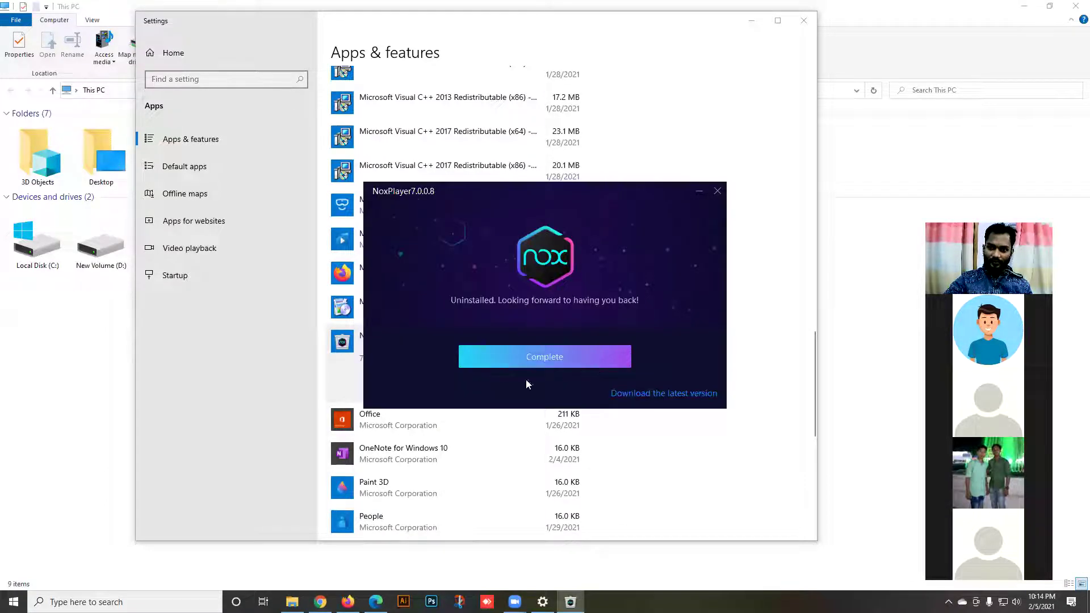
pyautogui.click(546, 358)
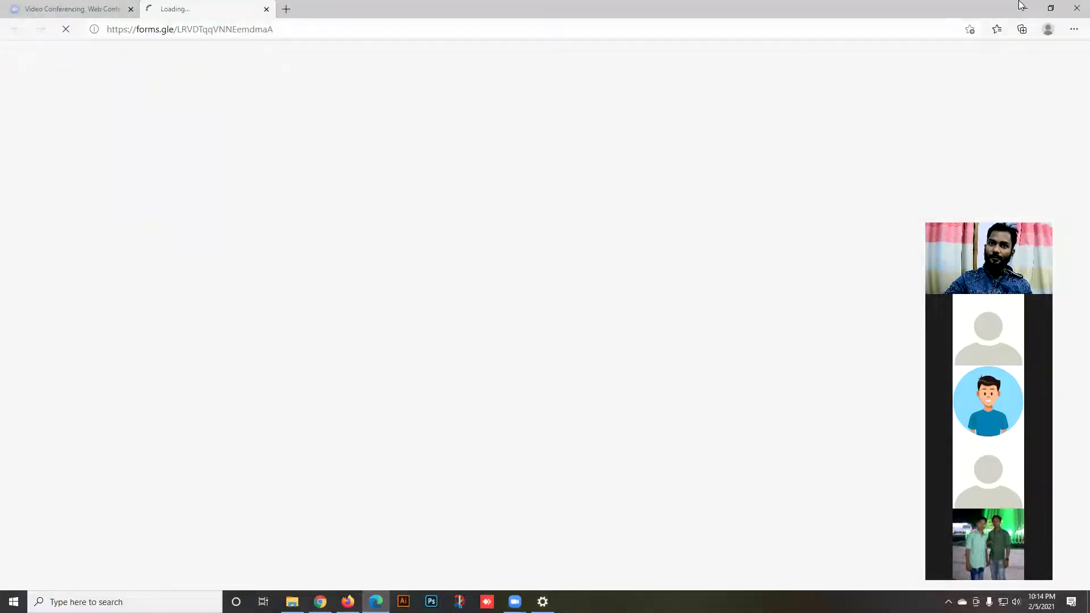
pyautogui.hotkey('alt', 'F4')
# Review the remaining installed apps, then close the Settings and This PC windows.
pyautogui.scroll(-5, 623, 346)
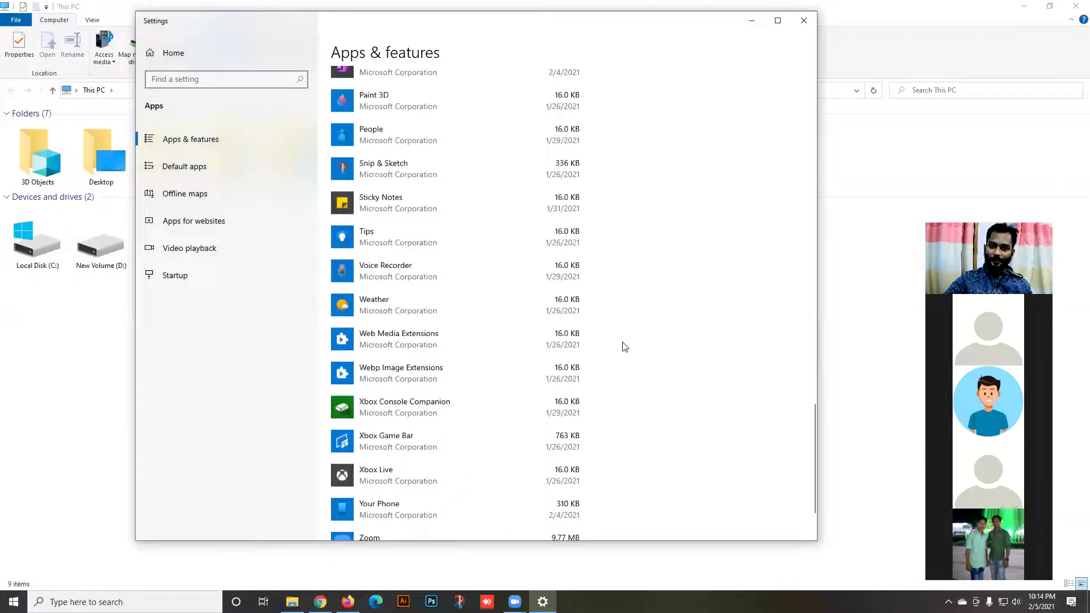
pyautogui.scroll(10, 625, 347)
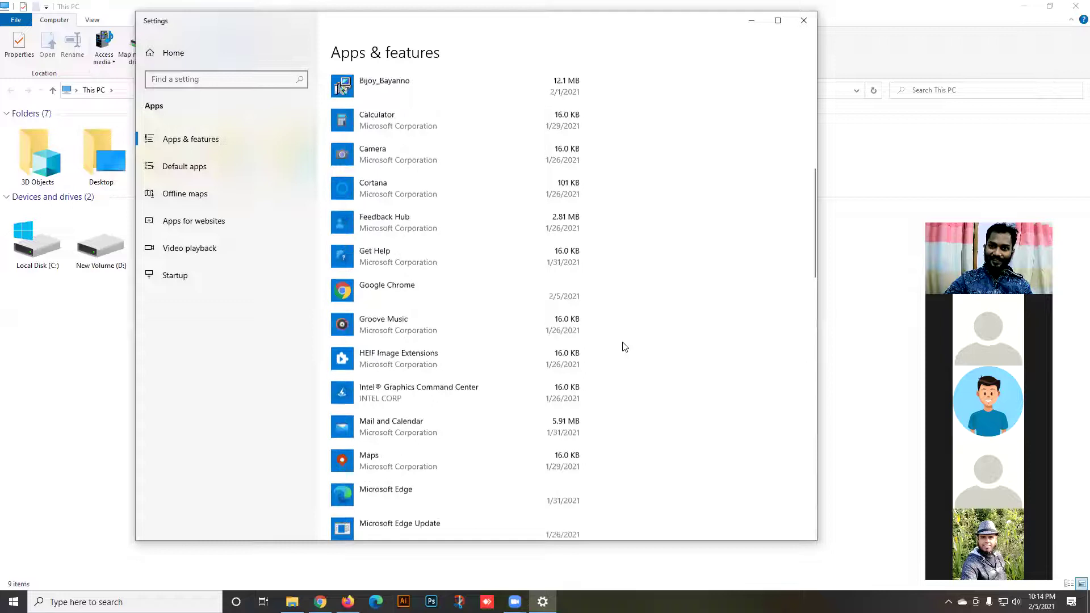
pyautogui.scroll(8, 624, 346)
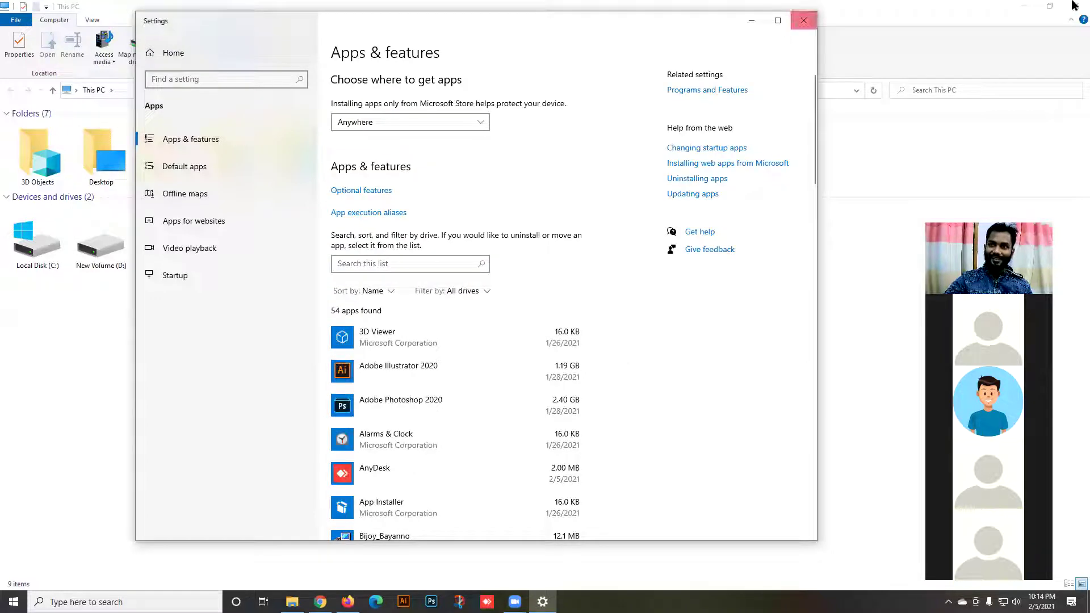
pyautogui.click(803, 21)
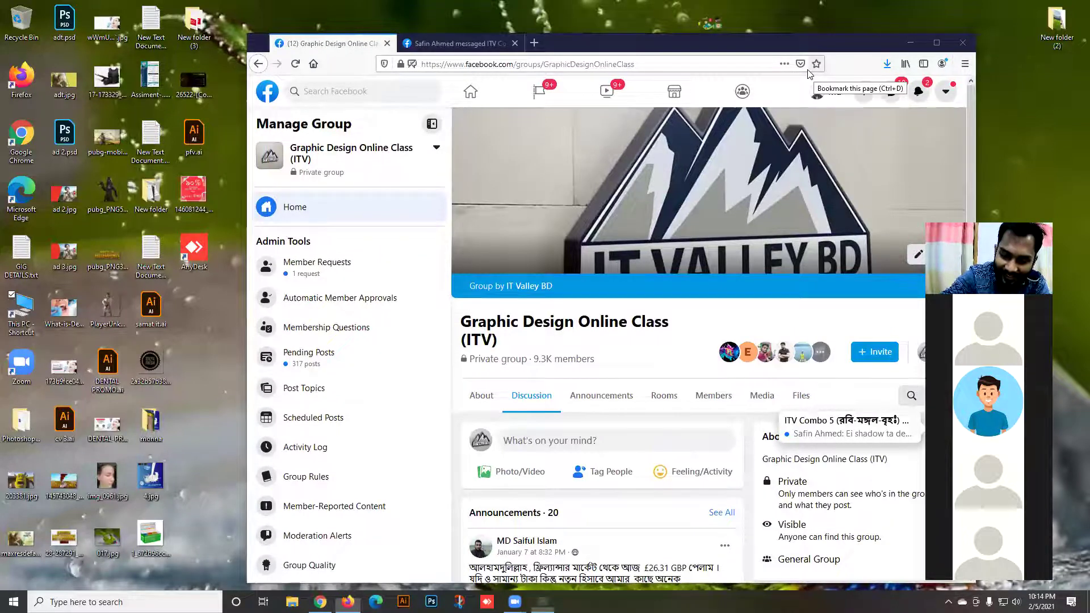
# Open the %temp% folder and delete all its contents, applying one choice to every file in use.
pyautogui.hotkey('alt', 'Tab')
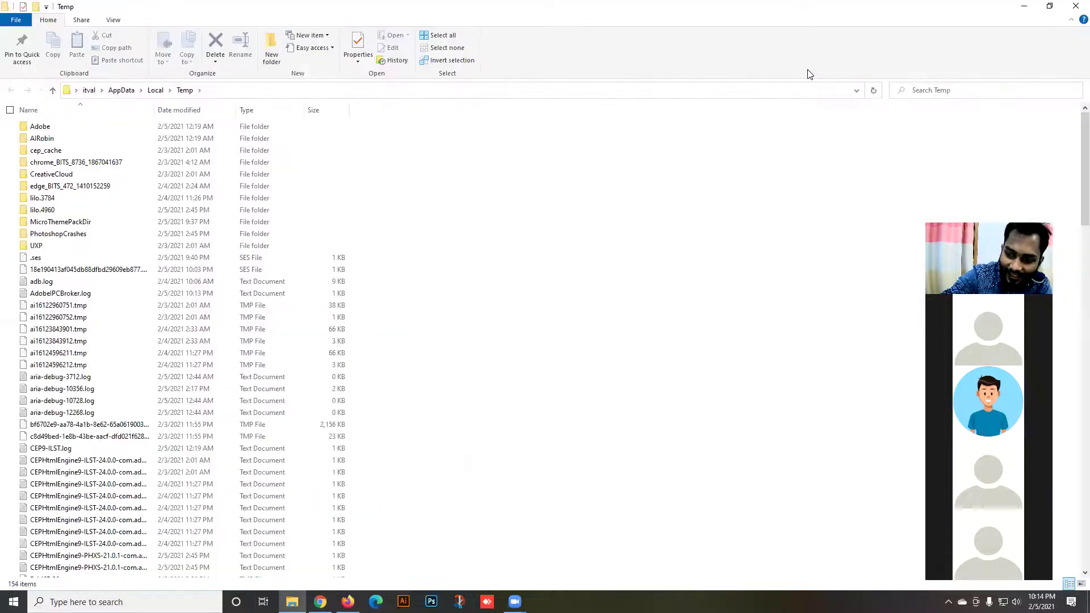
pyautogui.hotkey('ctrl', 'a')
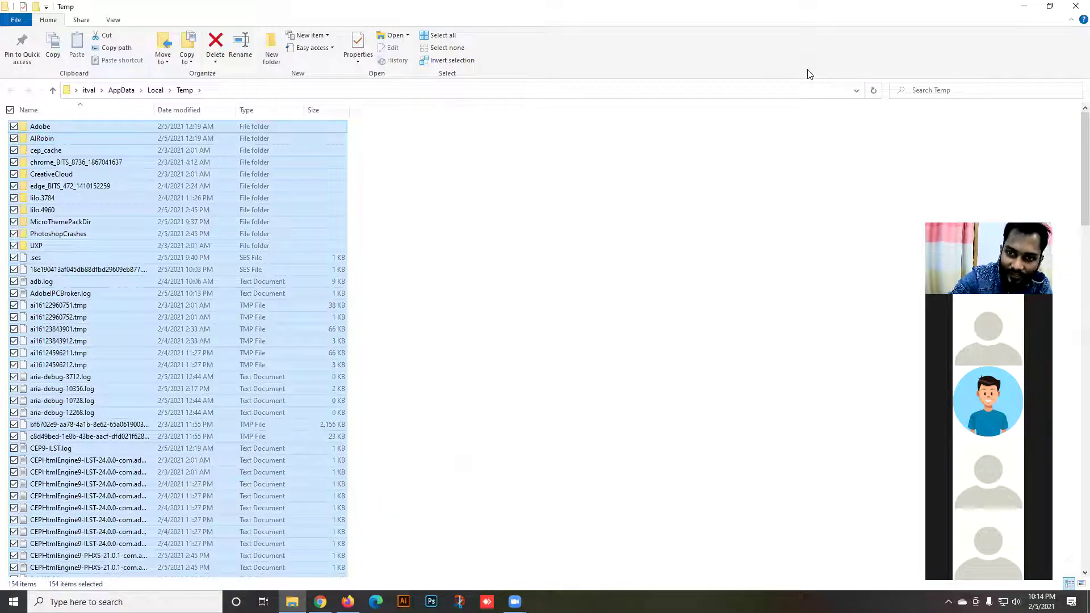
pyautogui.press('Delete')
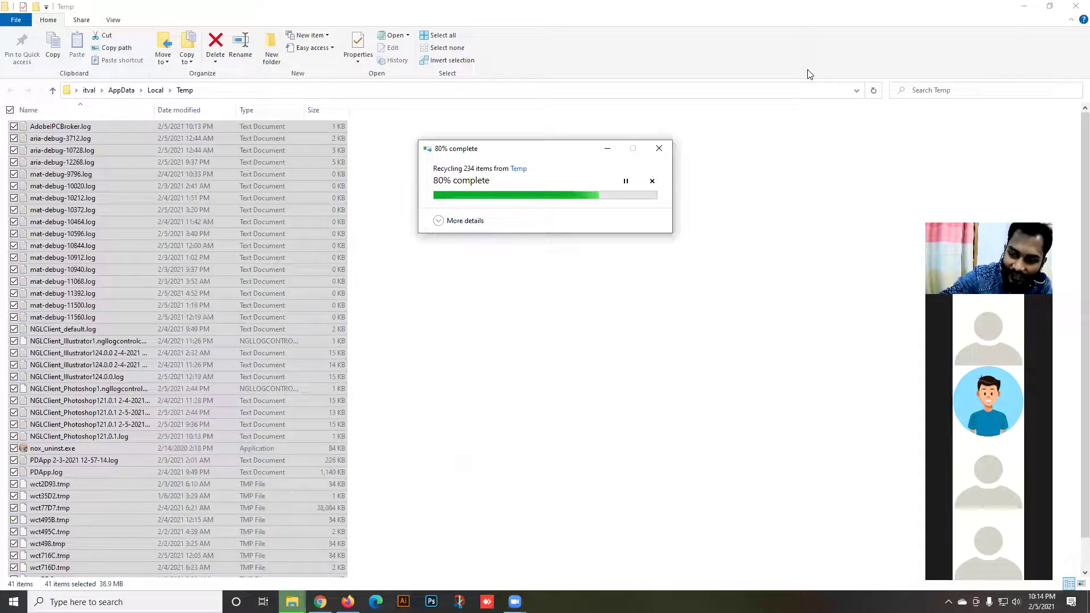
pyautogui.press('super+r')
pyautogui.click(500, 246)
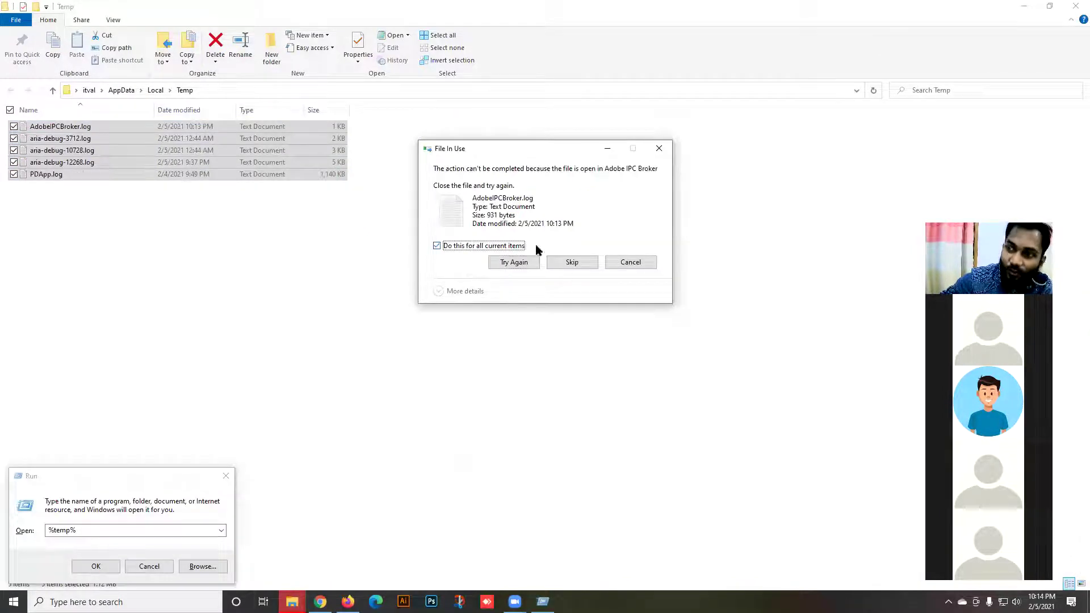
pyautogui.click(513, 264)
# Run temp to open the Windows Temp folder and delete everything in it.
pyautogui.click(104, 535)
pyautogui.hotkey('ctrl', 'shift', 'Left')
pyautogui.press('Down')
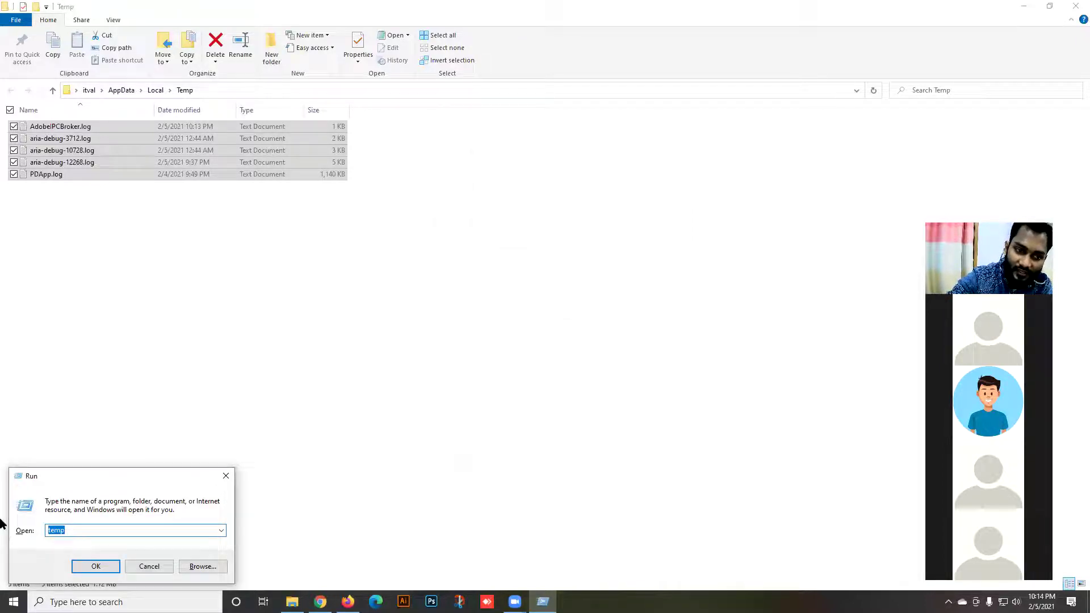
pyautogui.press('Return')
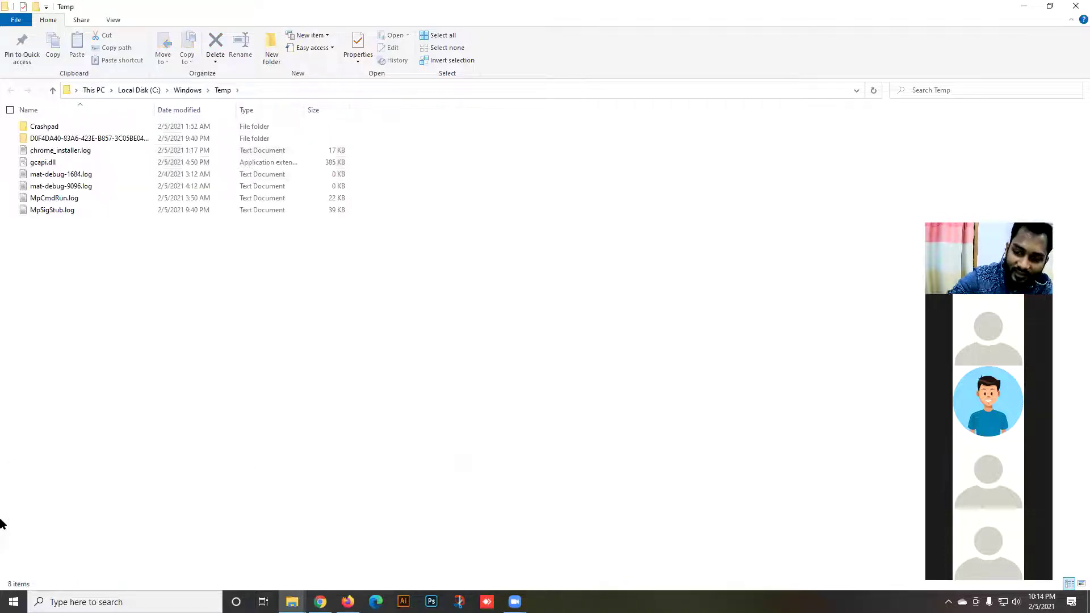
pyautogui.hotkey('ctrl', 'a')
pyautogui.press('Delete')
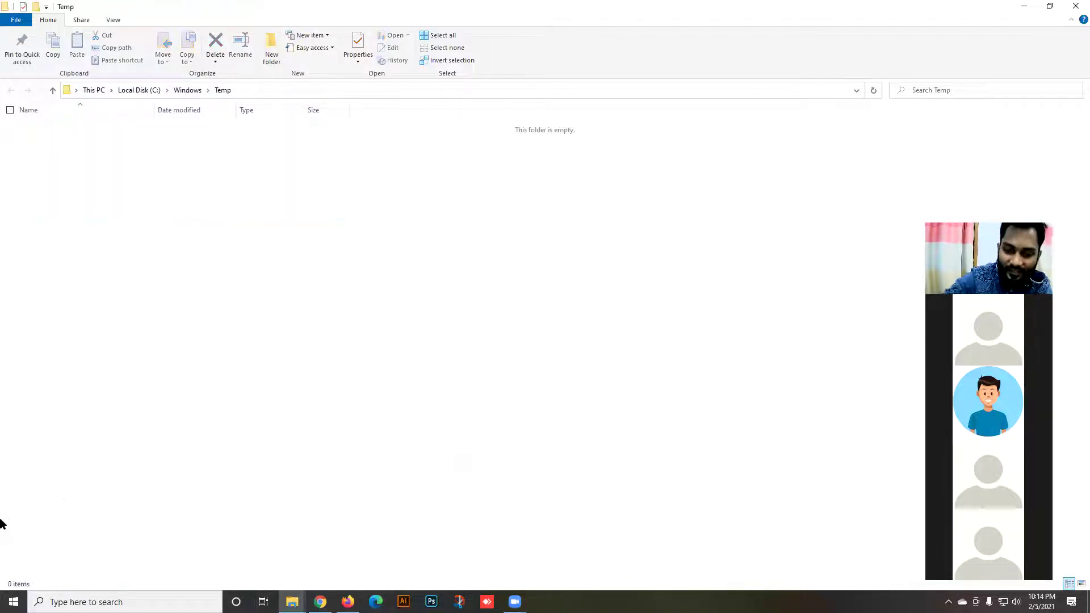
# Bring up the Run dialog repeatedly, browse its command history and run recent.
pyautogui.press('super+r')
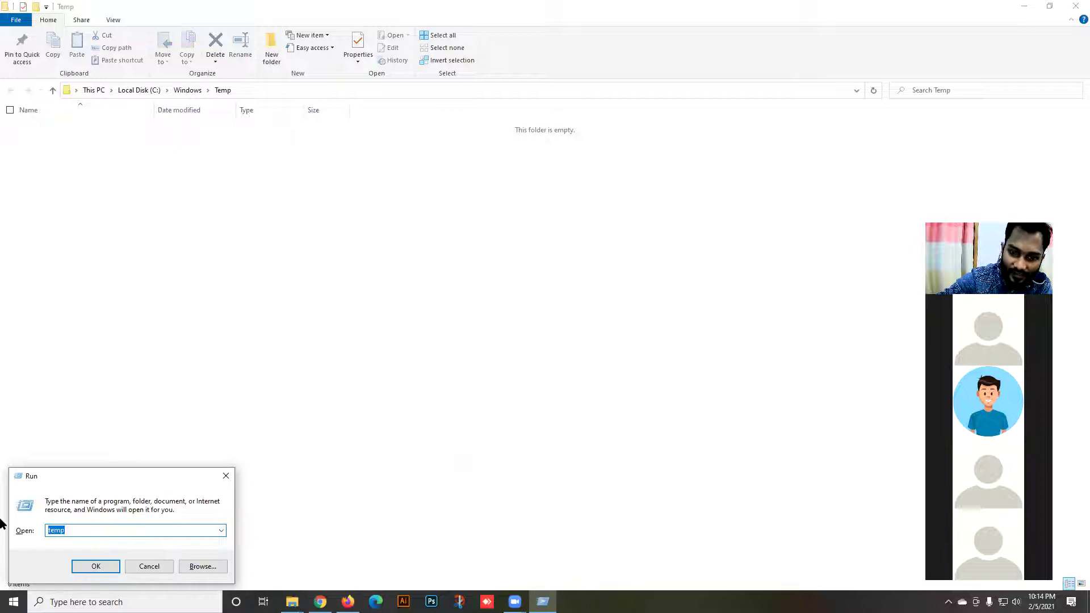
pyautogui.press('Return')
pyautogui.press('super+r')
pyautogui.press('Return')
pyautogui.press('super+r')
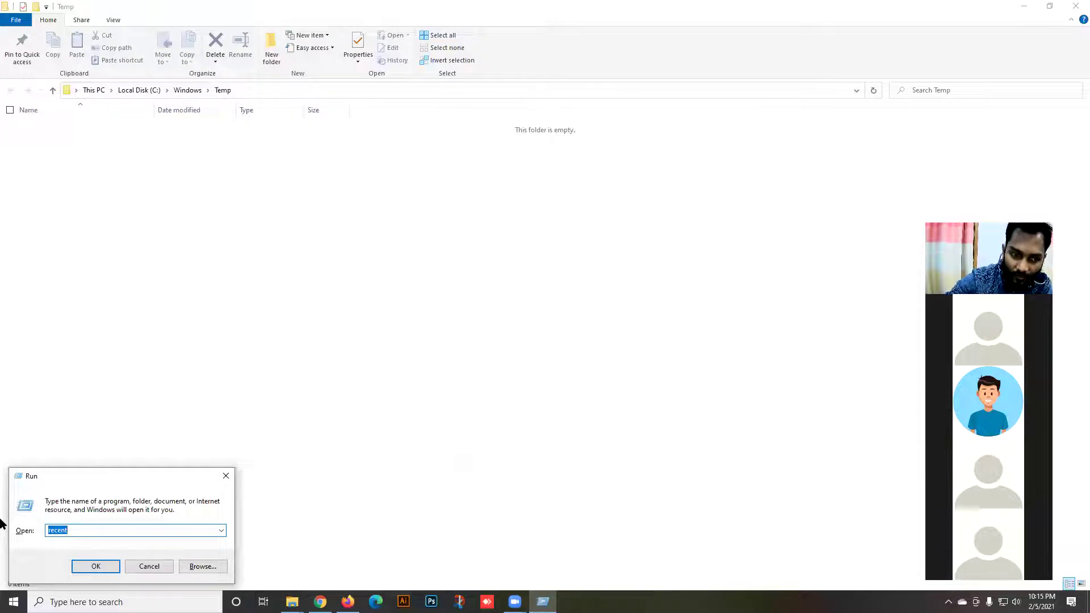
pyautogui.press('Down')
pyautogui.press('Down')
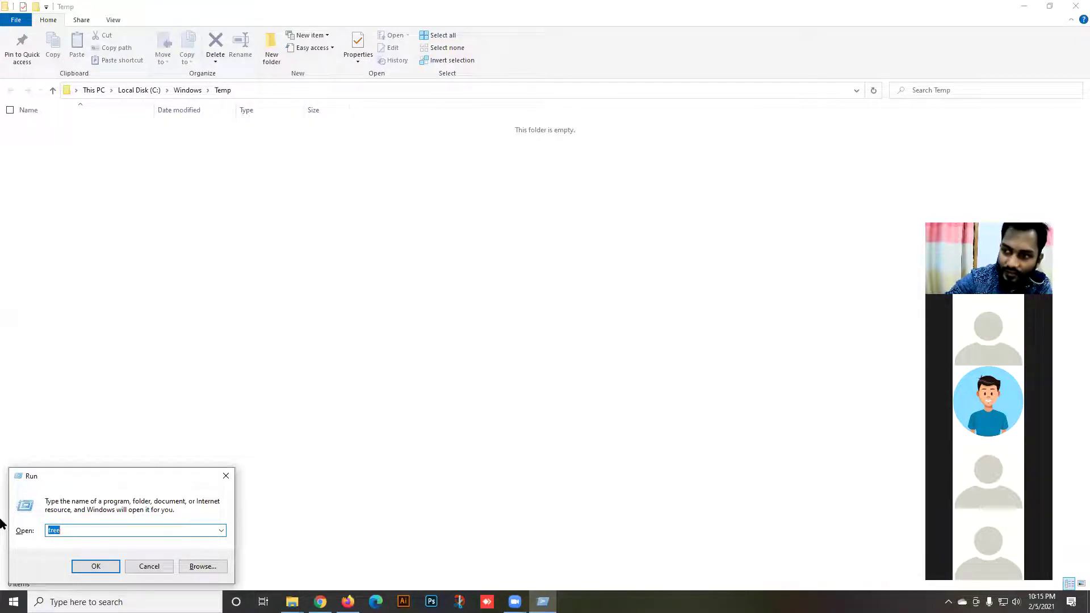
pyautogui.press('Up')
pyautogui.press('Up')
pyautogui.press('Up')
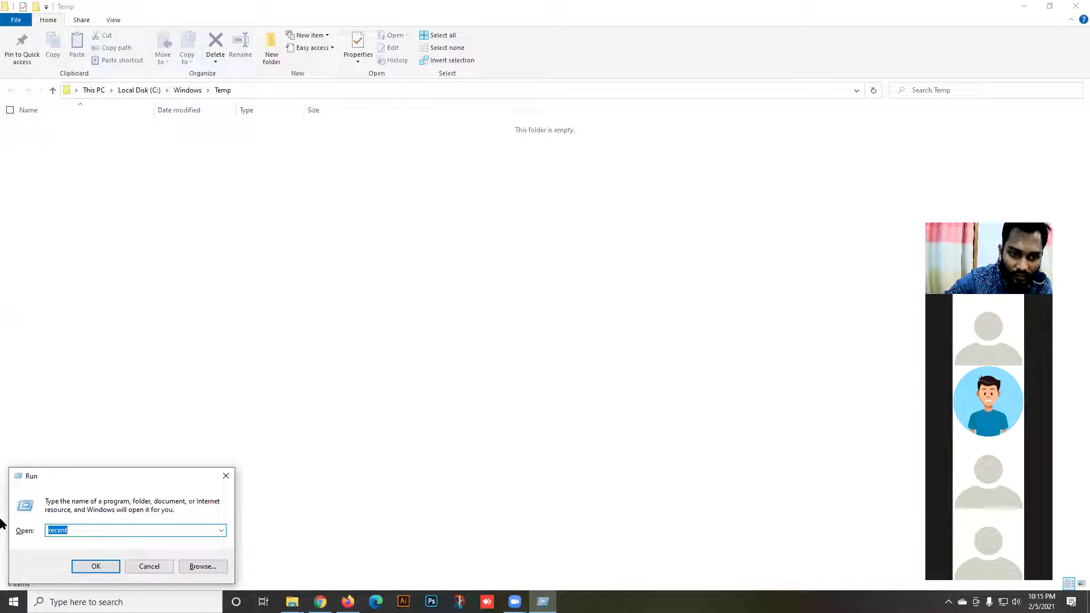
pyautogui.press('Return')
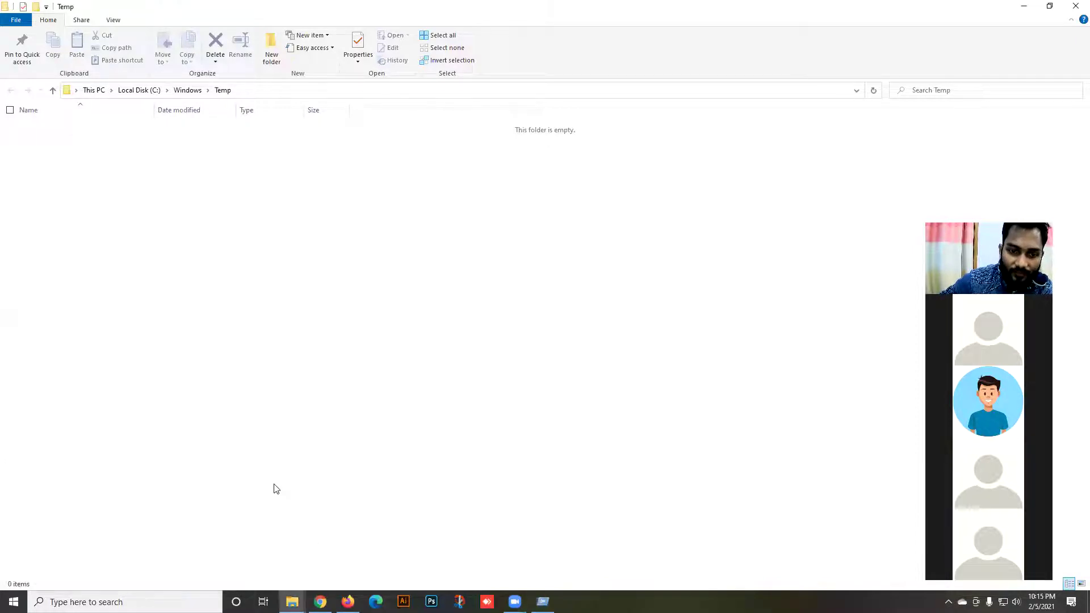
# Close both open Temp folder windows, leaving the desktop and browser in view.
pyautogui.press('super+r')
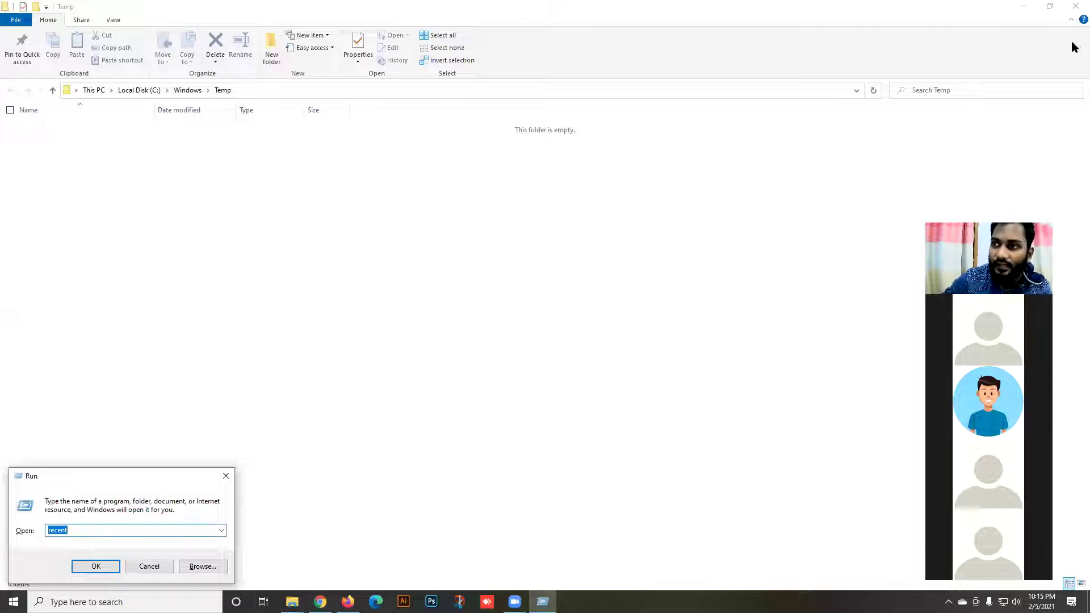
pyautogui.click(1075, 6)
pyautogui.click(454, 232)
pyautogui.click(1074, 5)
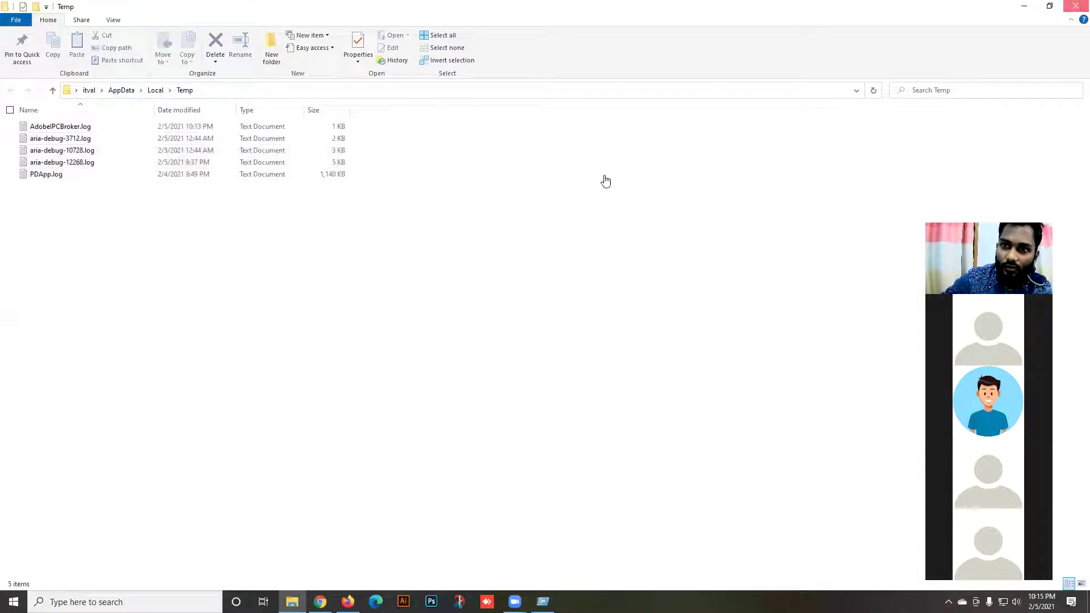
# Empty the Recycle Bin, confirming the permanent deletion, and dismiss the leftover Run dialog.
pyautogui.rightClick(22, 23)
pyautogui.click(68, 49)
pyautogui.click(591, 310)
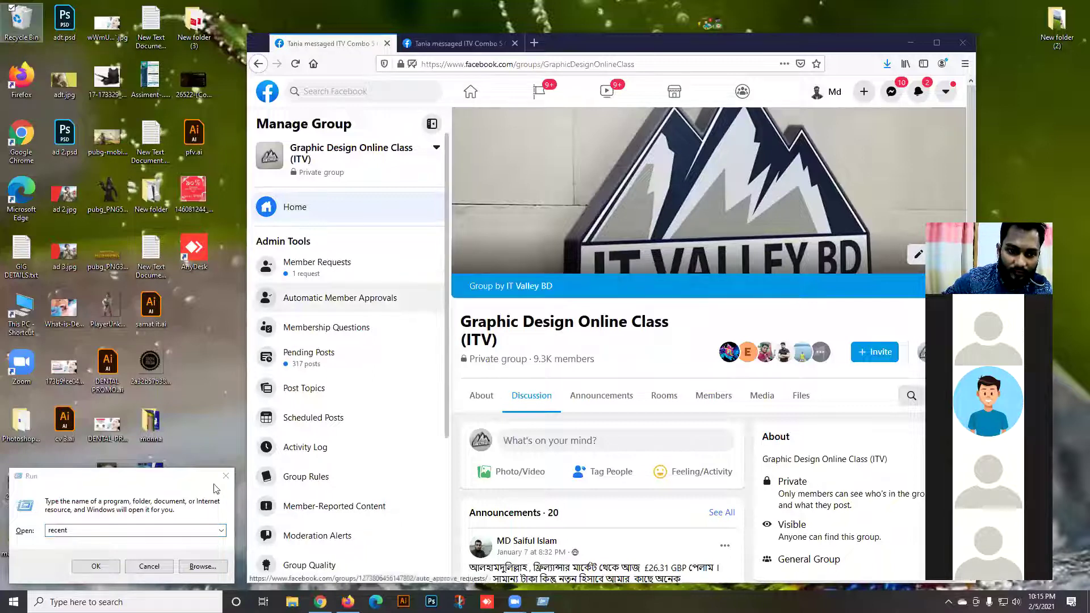
pyautogui.click(161, 572)
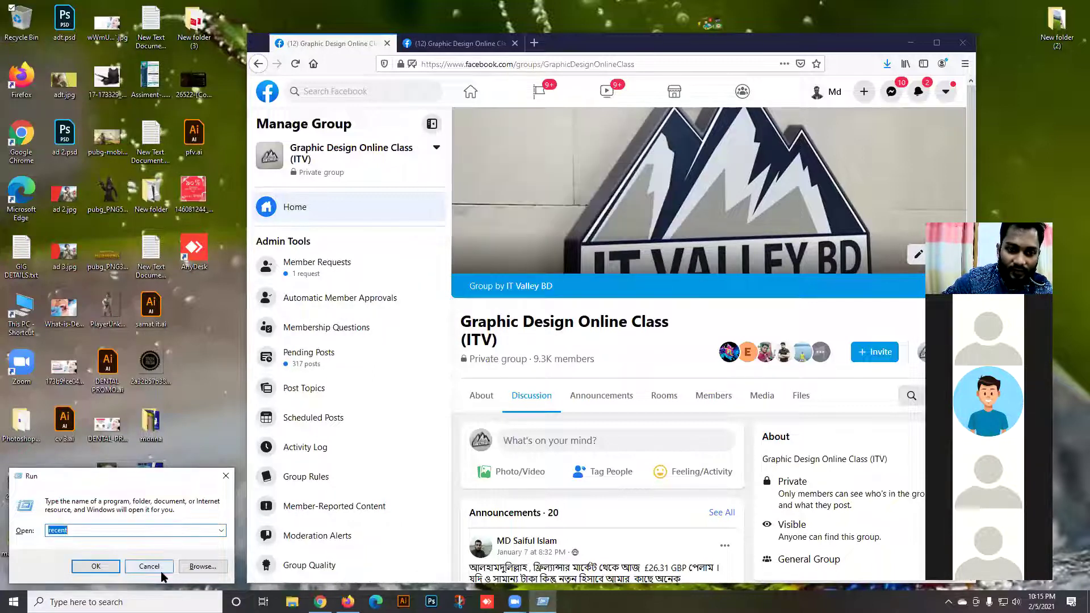
pyautogui.press('Return')
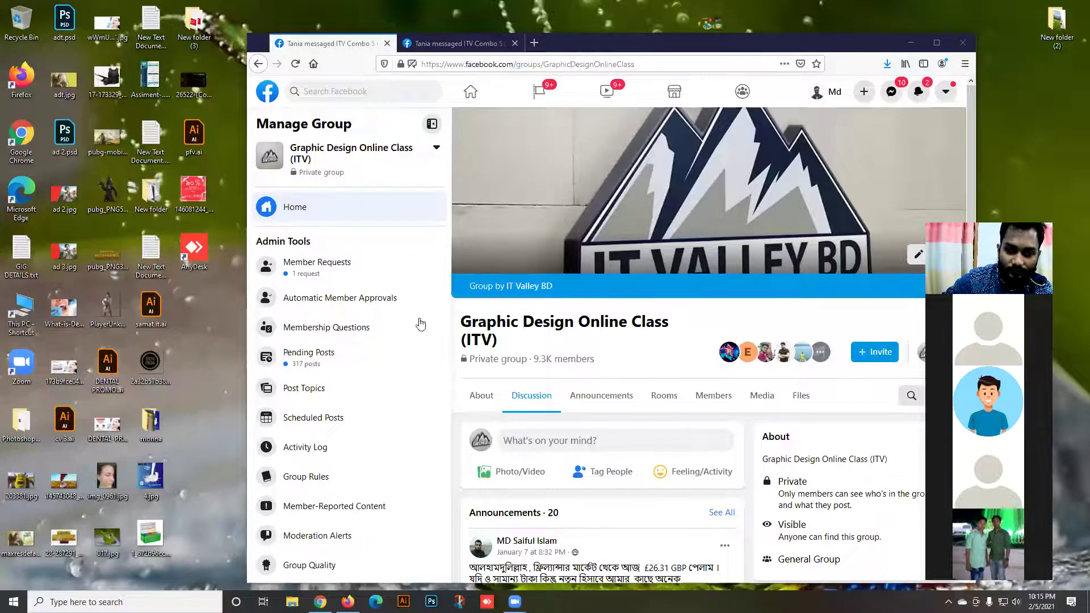
# Maximize the Facebook group window, open its pending posts and select the first post.
pyautogui.doubleClick(662, 53)
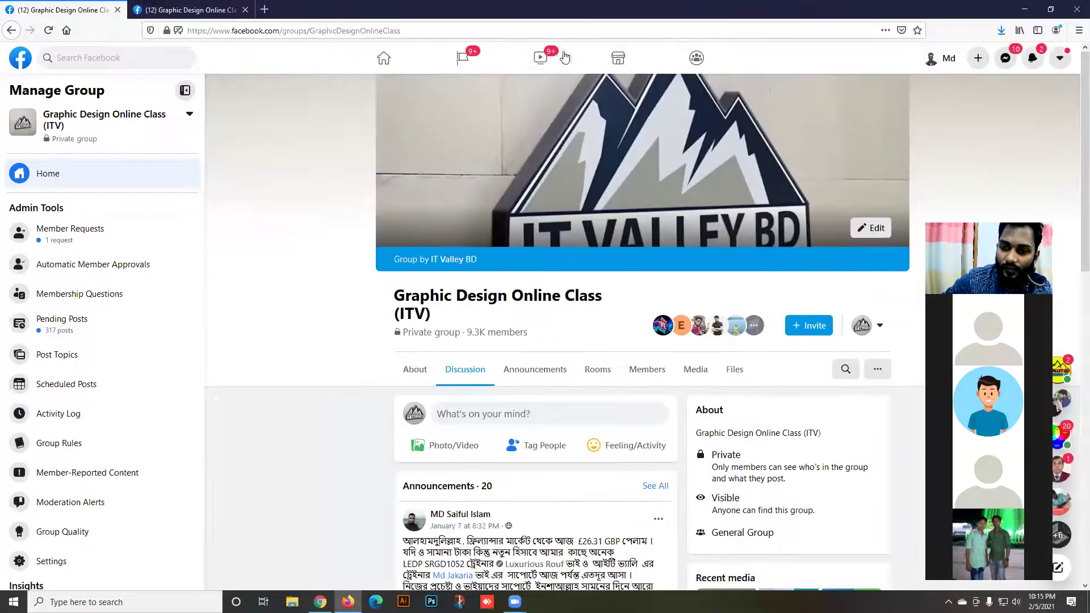
pyautogui.click(73, 332)
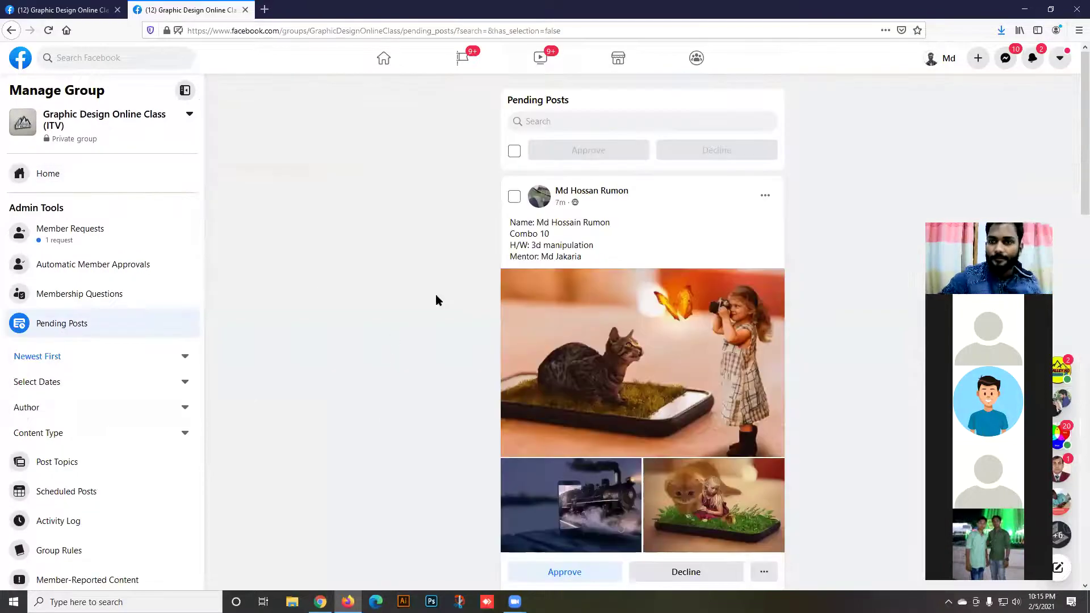
pyautogui.click(514, 197)
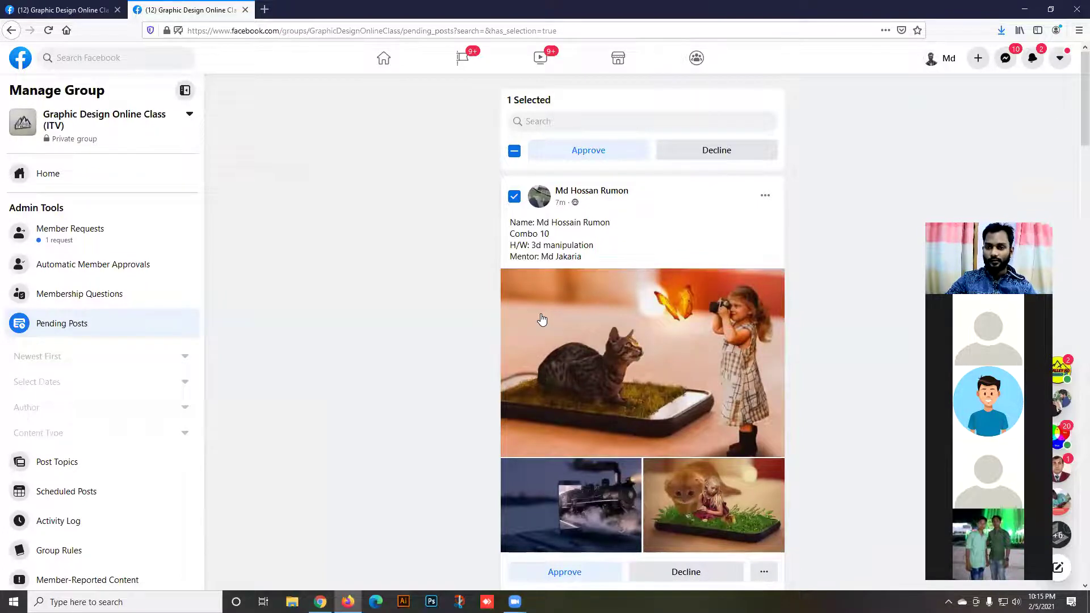
# View the three 3D manipulation images of the first pending post at full size, and close the photo viewer.
pyautogui.click(541, 318)
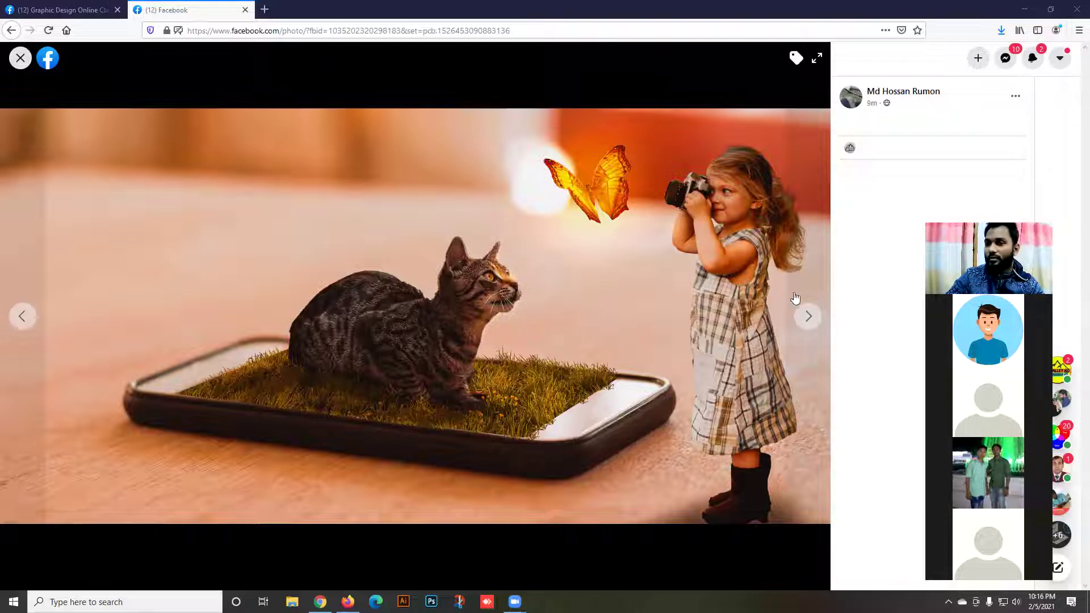
pyautogui.click(811, 316)
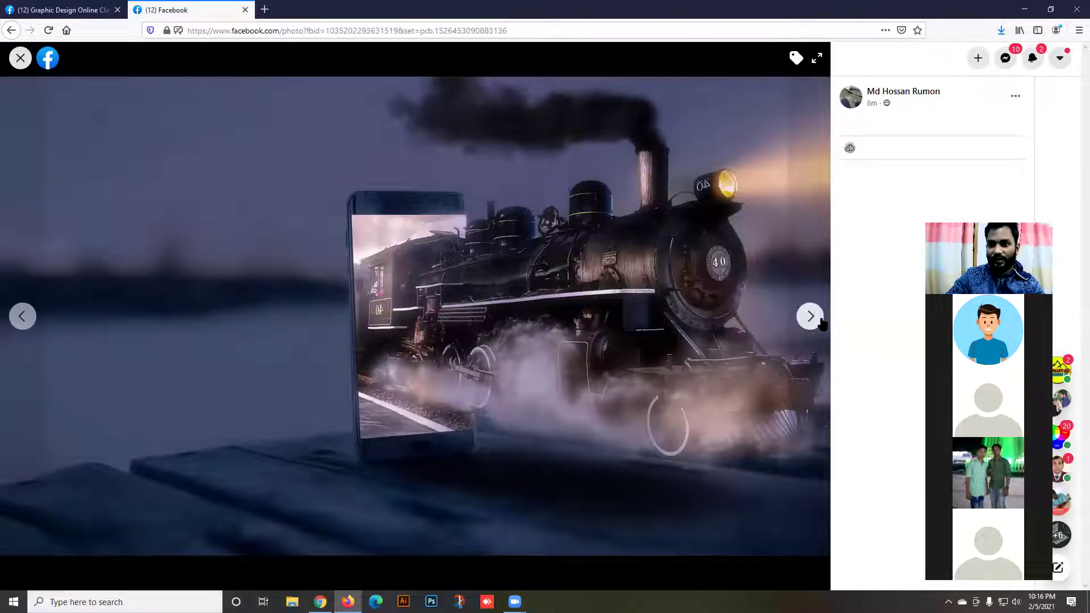
pyautogui.click(818, 321)
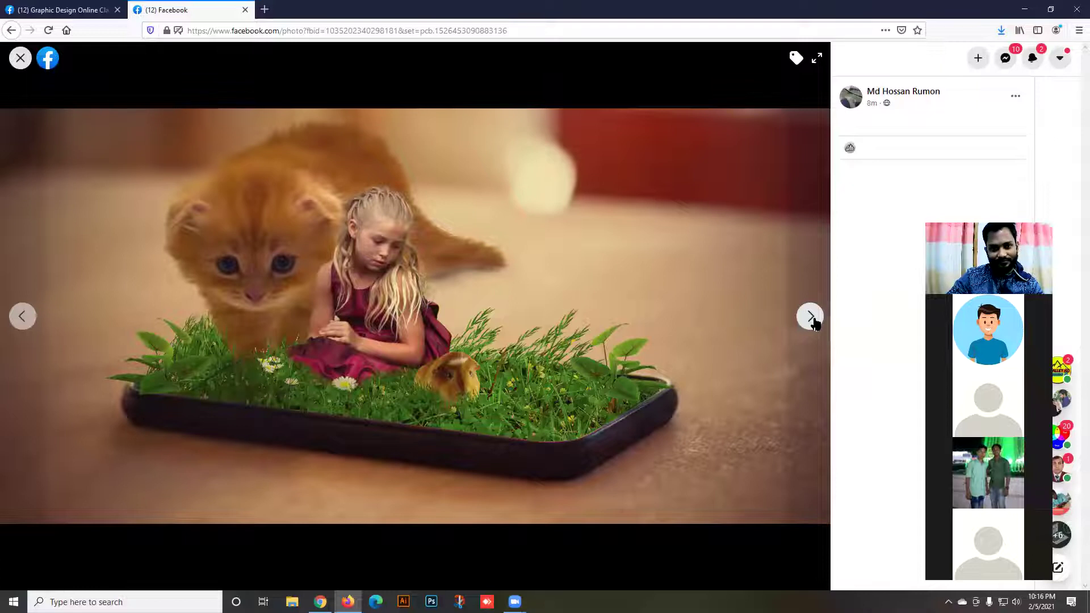
pyautogui.click(814, 321)
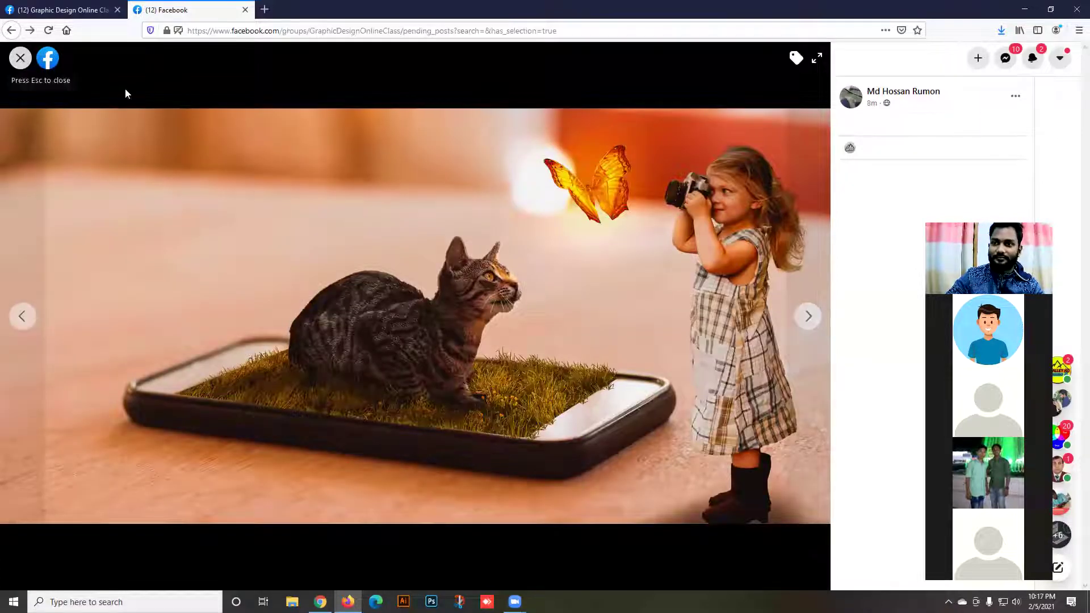
pyautogui.press('Escape')
# Reopen the first post's cat and girl image and go through the post's photos again to review the homework.
pyautogui.scroll(-5, 510, 275)
pyautogui.scroll(-2, 510, 275)
pyautogui.scroll(3, 514, 271)
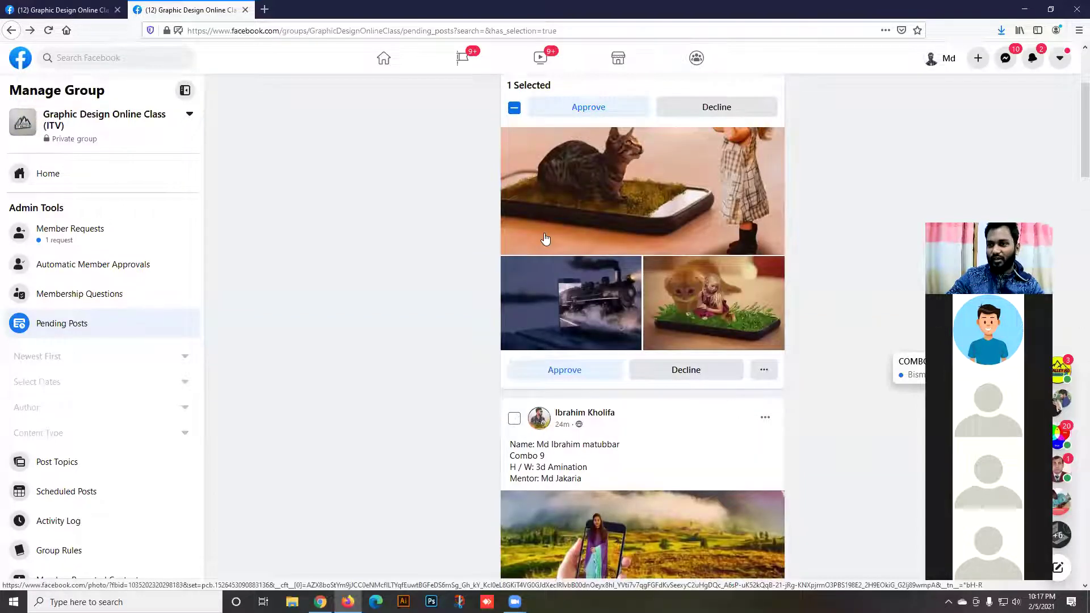
pyautogui.scroll(1, 545, 238)
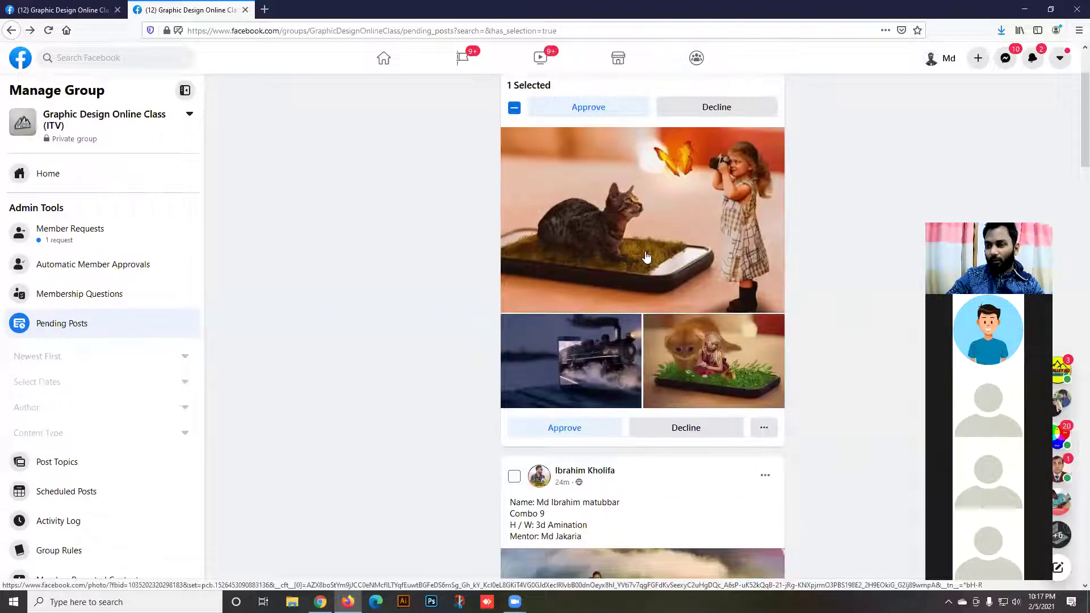
pyautogui.click(646, 257)
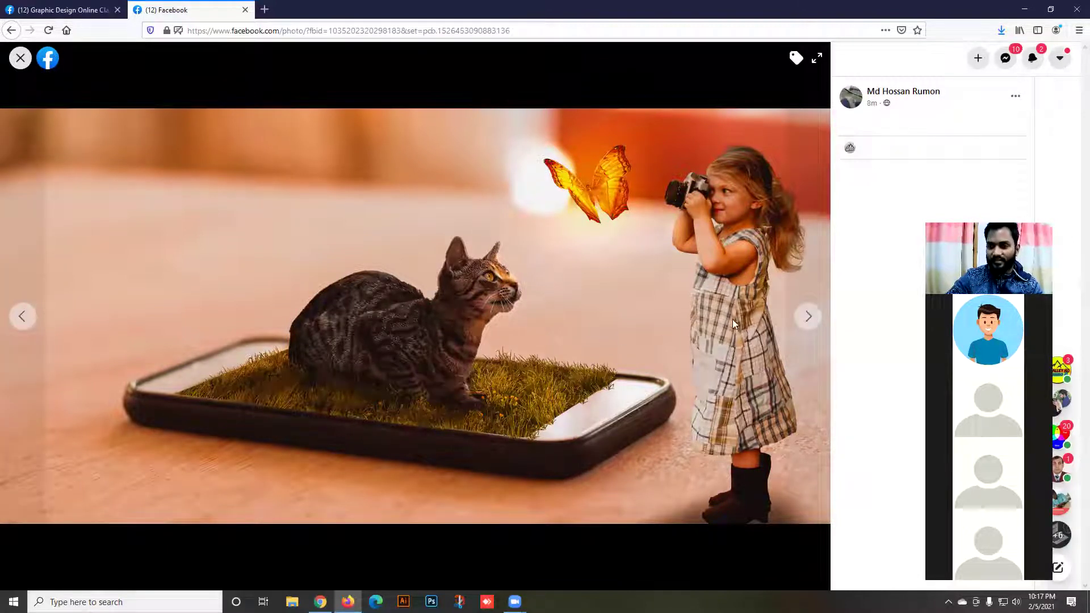
pyautogui.click(808, 317)
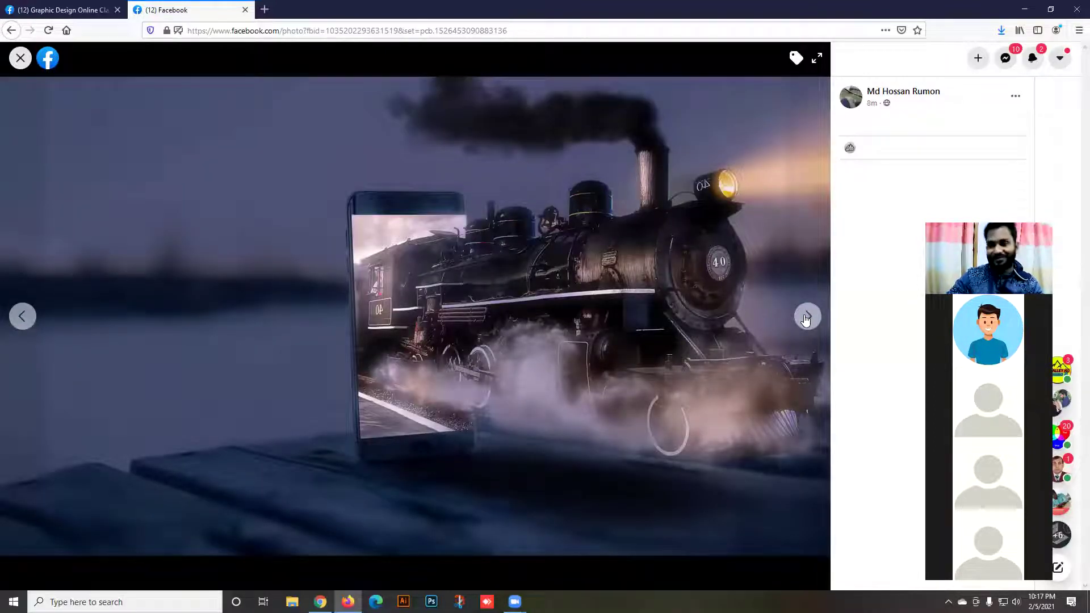
pyautogui.click(807, 317)
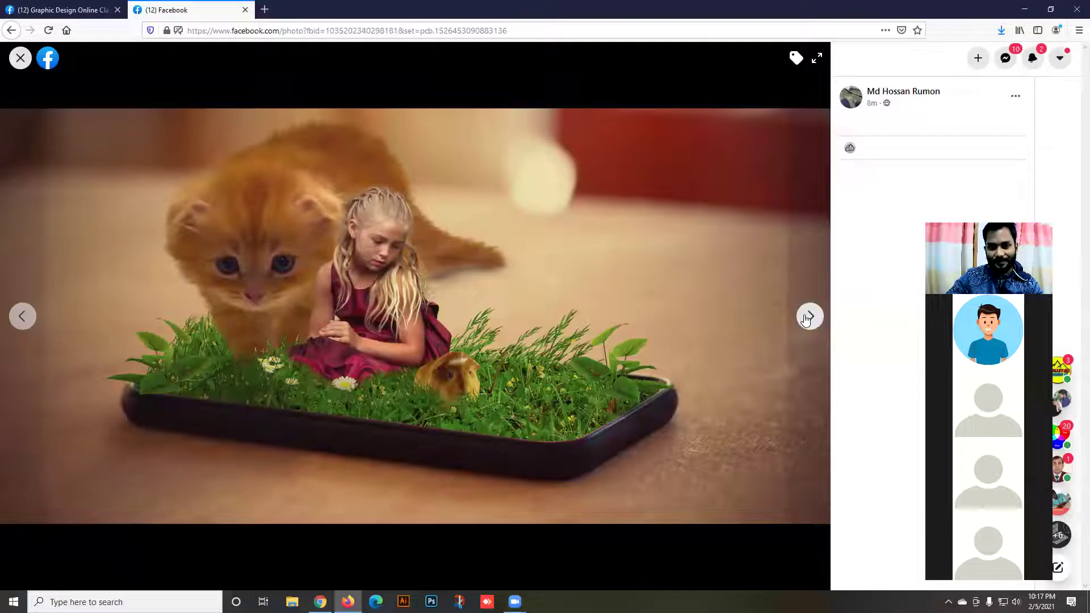
pyautogui.click(809, 317)
pyautogui.click(807, 316)
pyautogui.click(19, 58)
# Review both phone-in-hand images in the second pending post, from Combo 9, and return to the list.
pyautogui.scroll(-7, 556, 292)
pyautogui.click(559, 298)
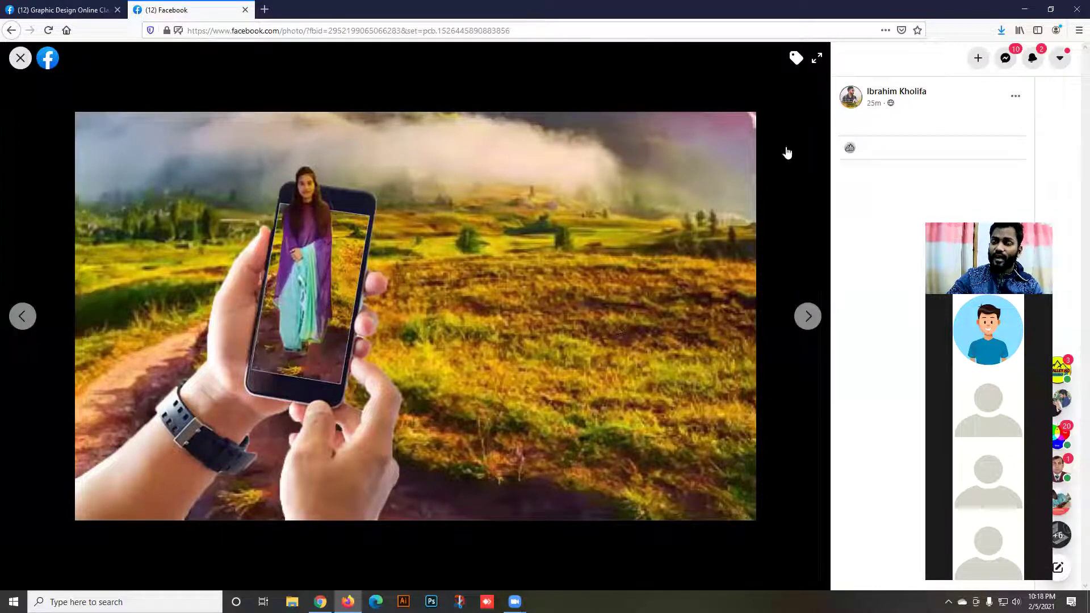
pyautogui.click(807, 317)
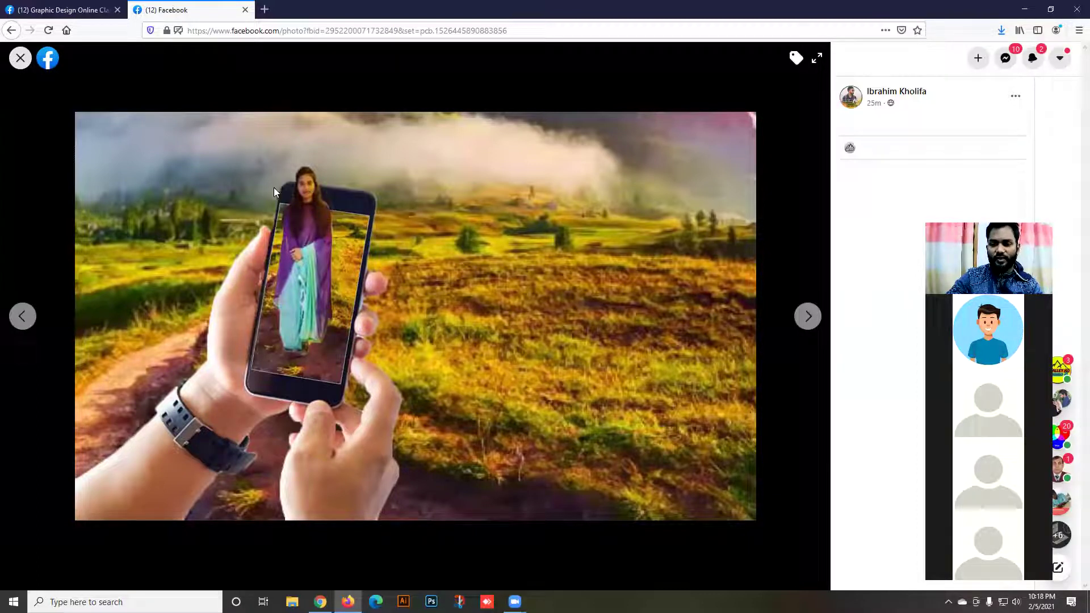
pyautogui.click(819, 327)
pyautogui.click(809, 321)
pyautogui.click(20, 318)
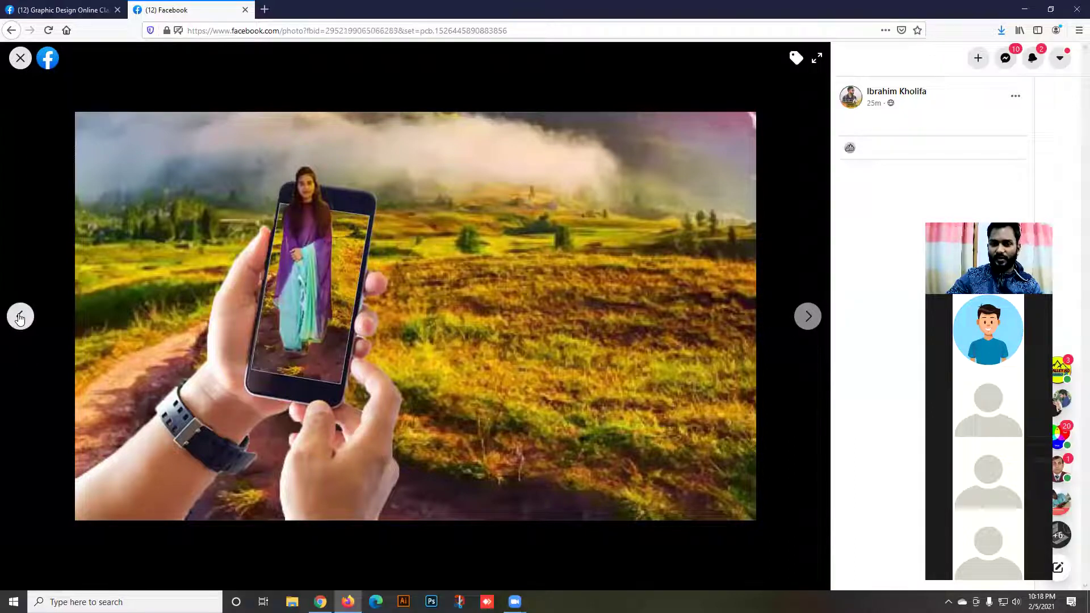
pyautogui.click(20, 59)
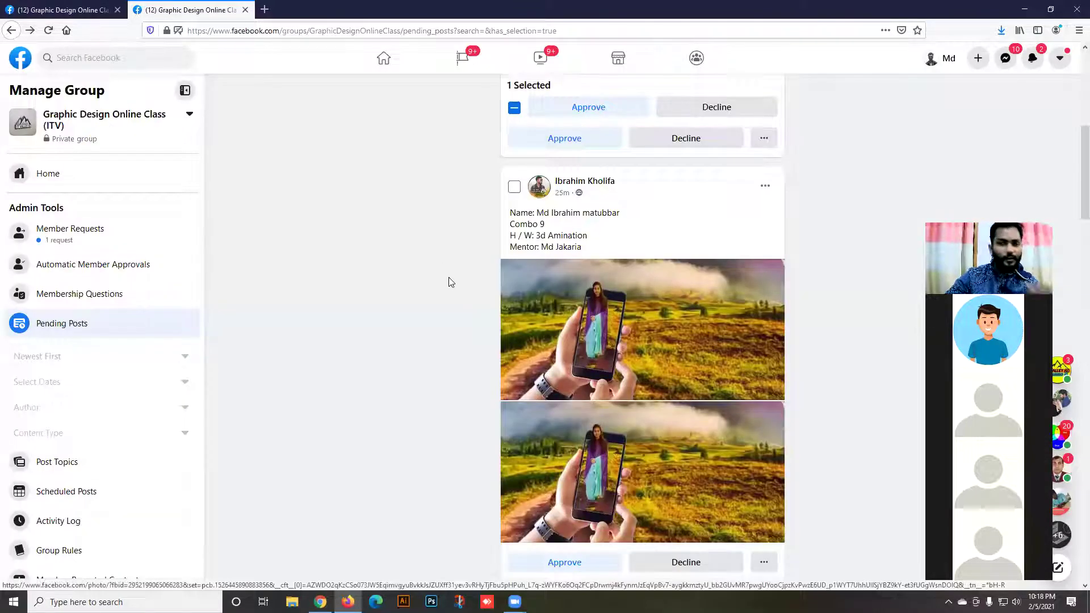
# Review the Super Movei poster, football phone, Pepsi bottle and flag images in the Combo 10 post below, and close the viewer.
pyautogui.scroll(-3, 448, 281)
pyautogui.scroll(-4, 451, 284)
pyautogui.click(704, 358)
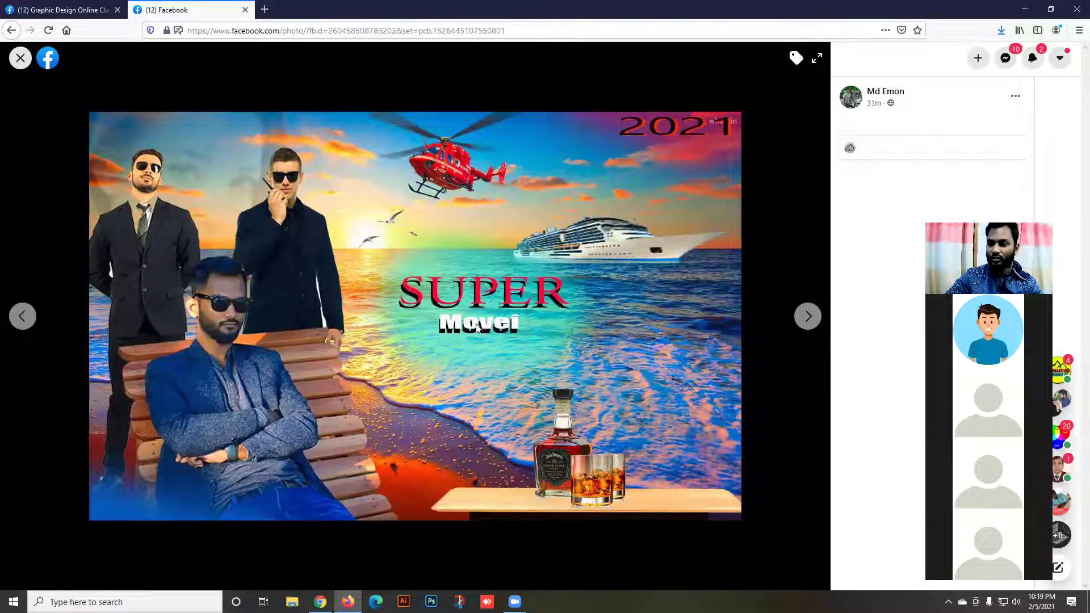
pyautogui.click(808, 317)
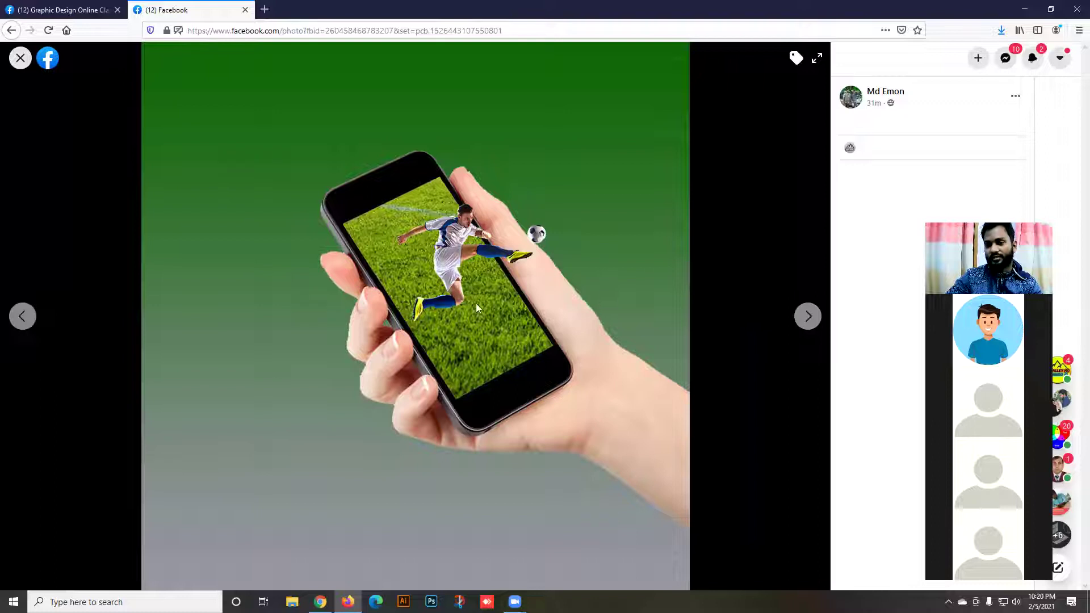
pyautogui.click(810, 317)
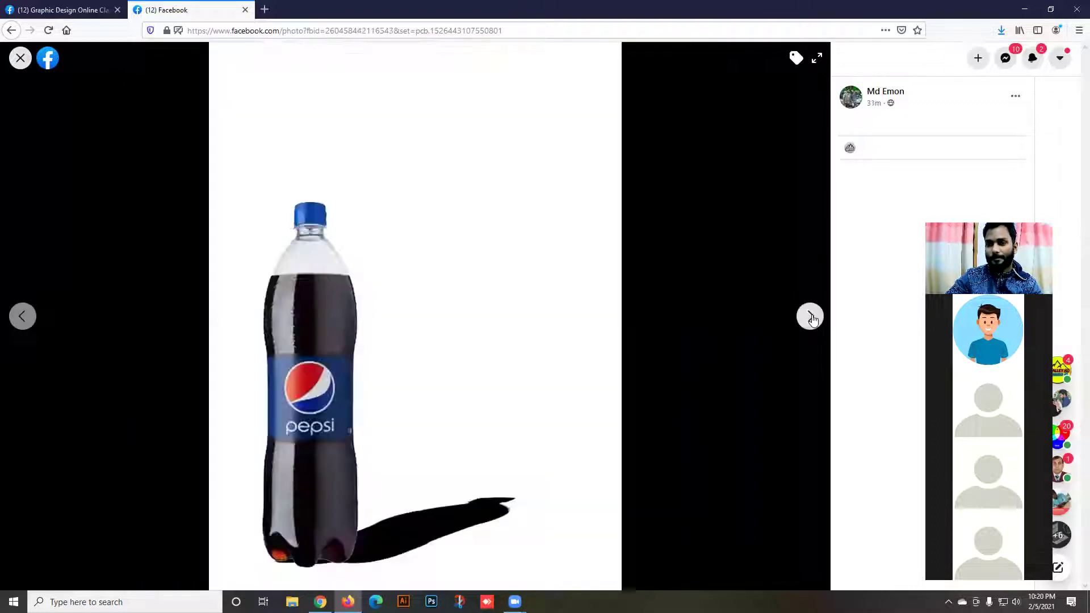
pyautogui.click(812, 317)
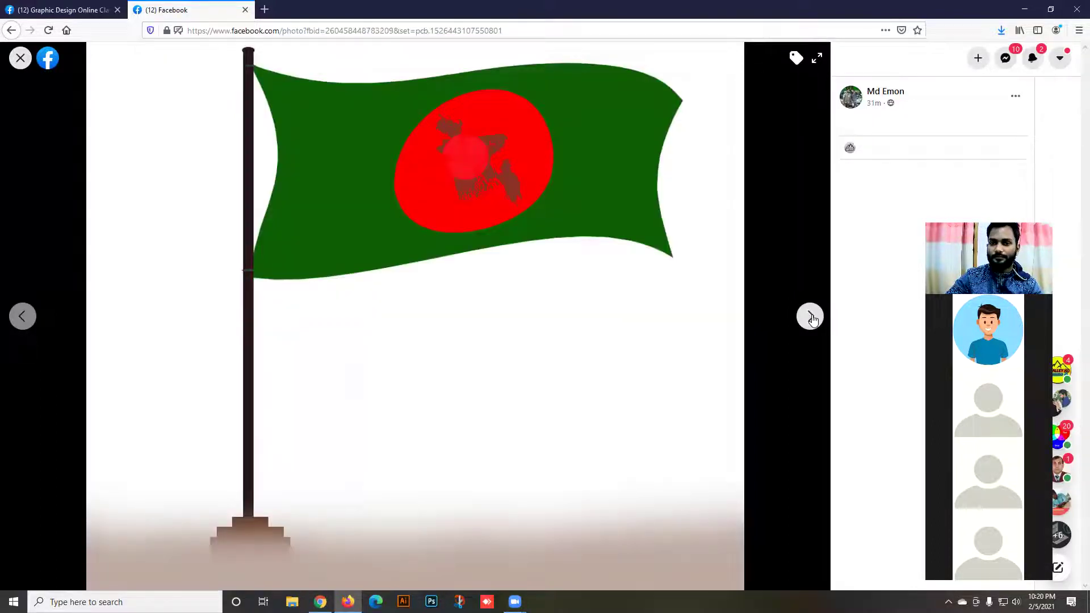
pyautogui.click(812, 318)
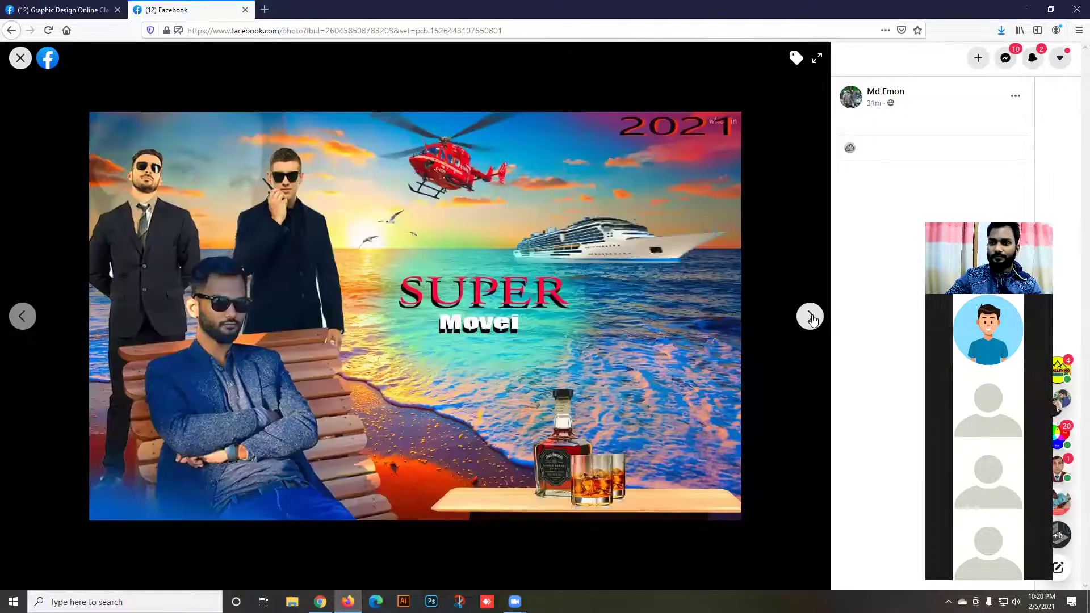
pyautogui.click(25, 64)
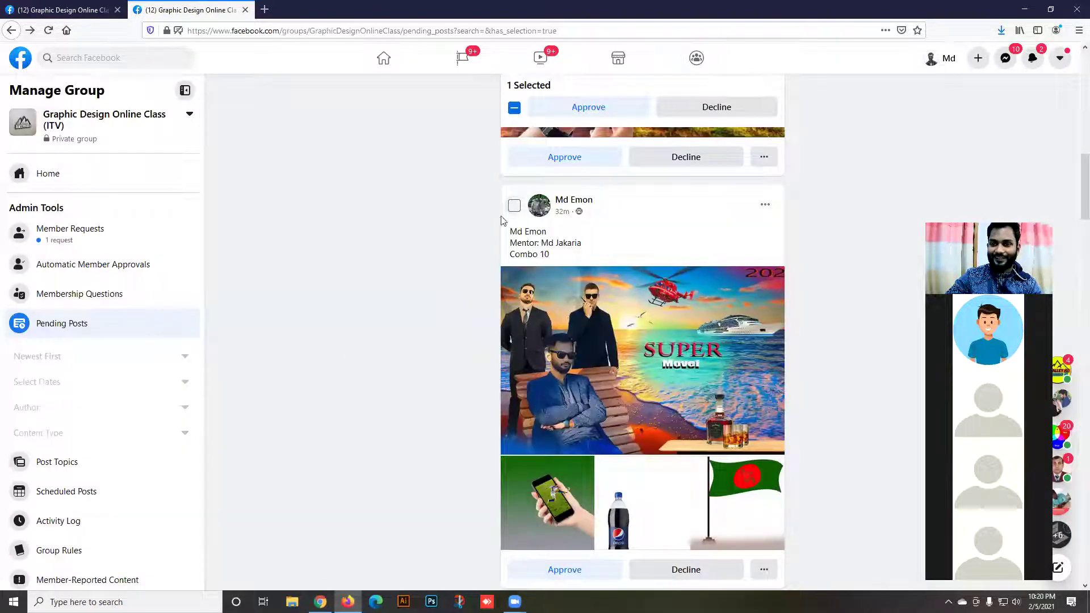
# Open the dinosaur phone image from the Combo 9 pending post further down, and switch to Zoom.
pyautogui.scroll(-8, 443, 276)
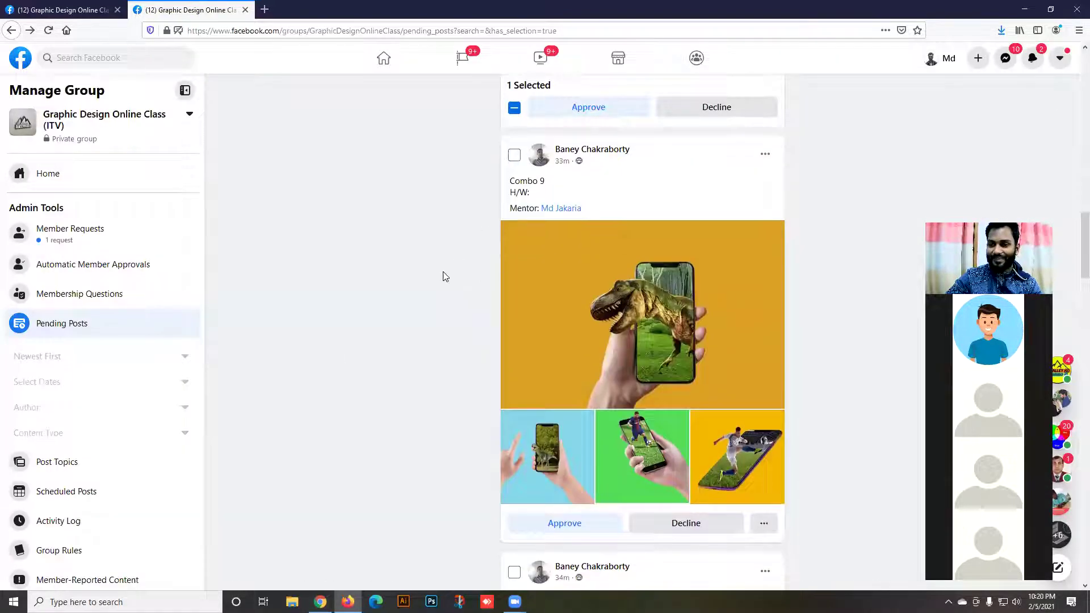
pyautogui.click(674, 312)
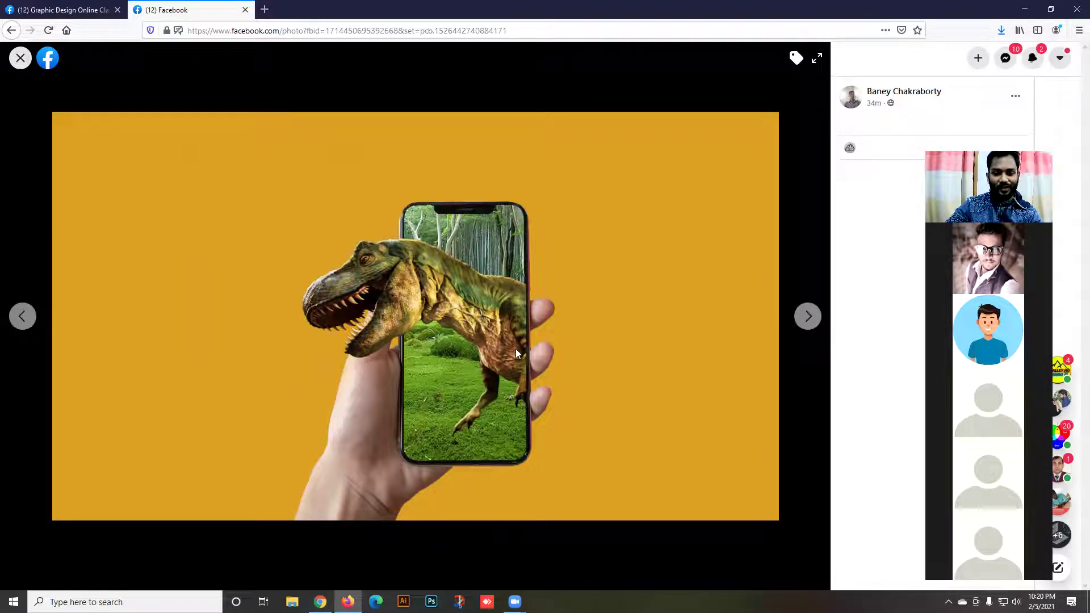
pyautogui.click(515, 602)
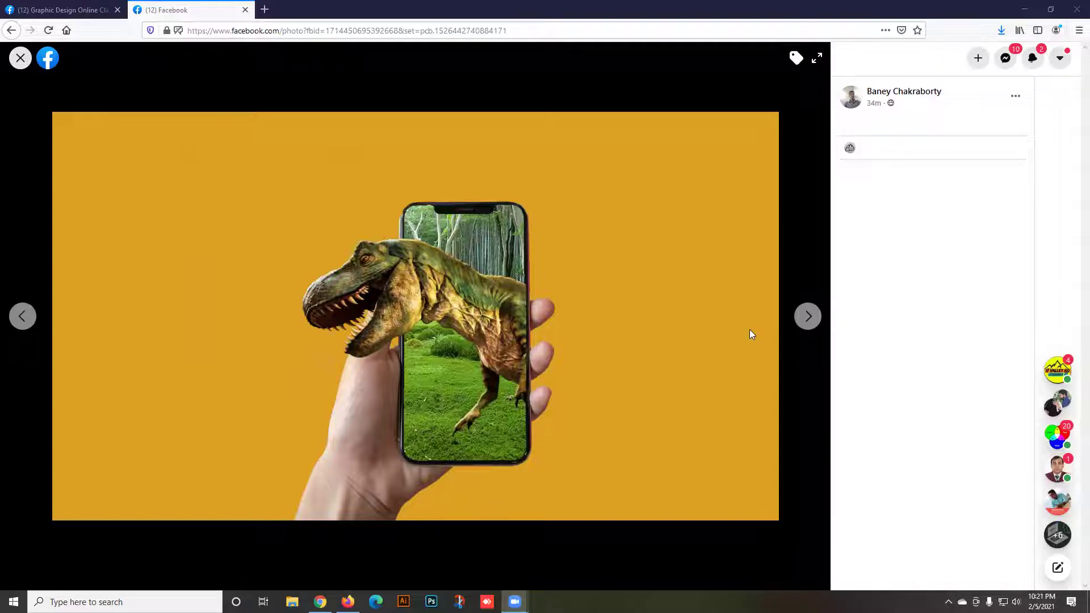
# Review the dinosaur and football phone images in the Combo 9 post, go through them a second time, and close the viewer.
pyautogui.click(805, 316)
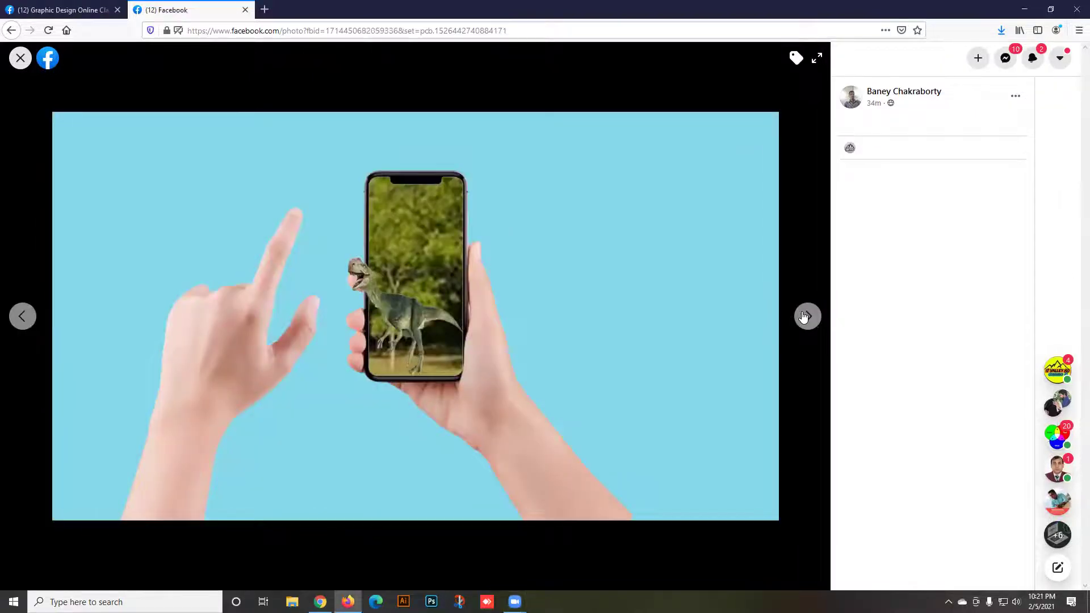
pyautogui.click(805, 316)
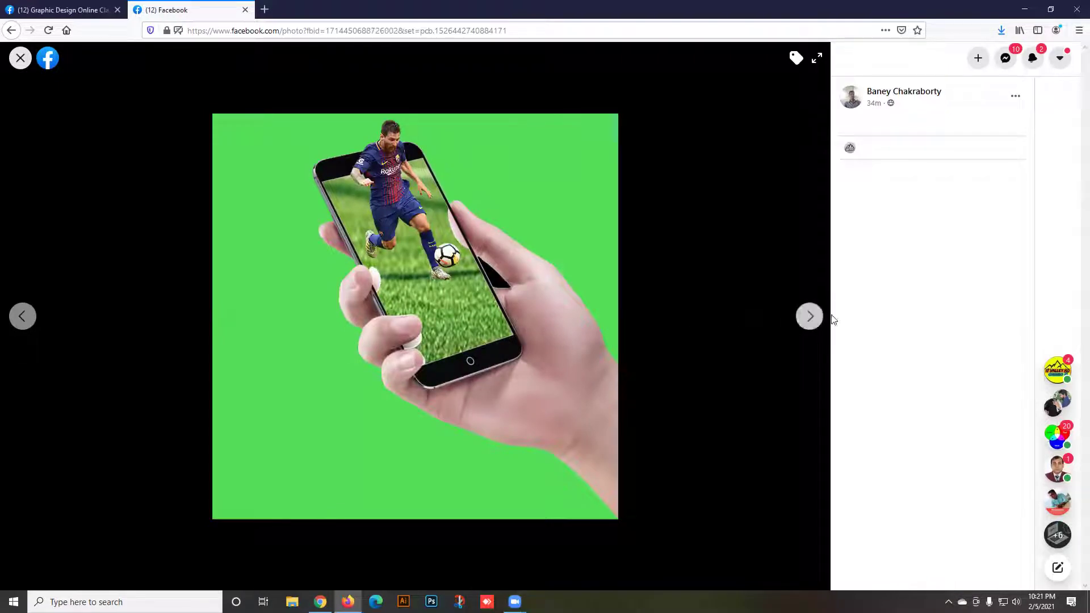
pyautogui.click(812, 318)
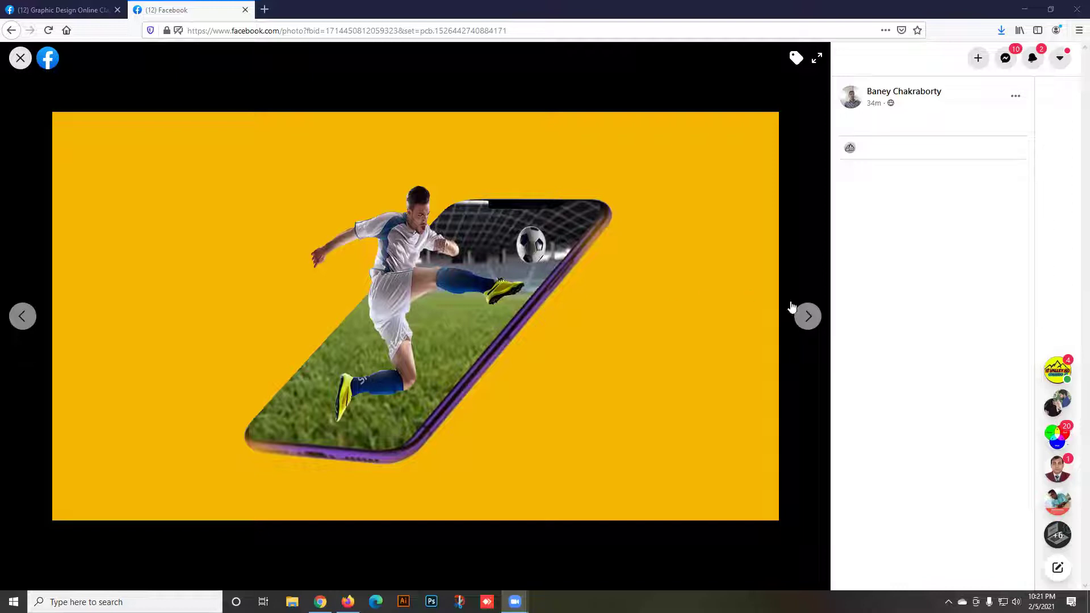
pyautogui.click(818, 321)
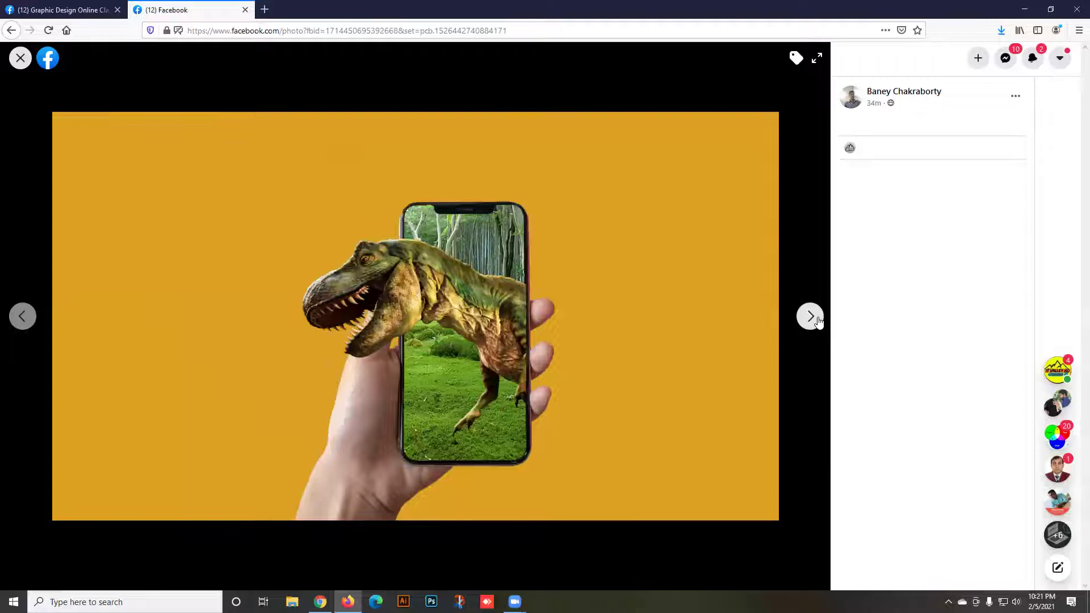
pyautogui.click(818, 320)
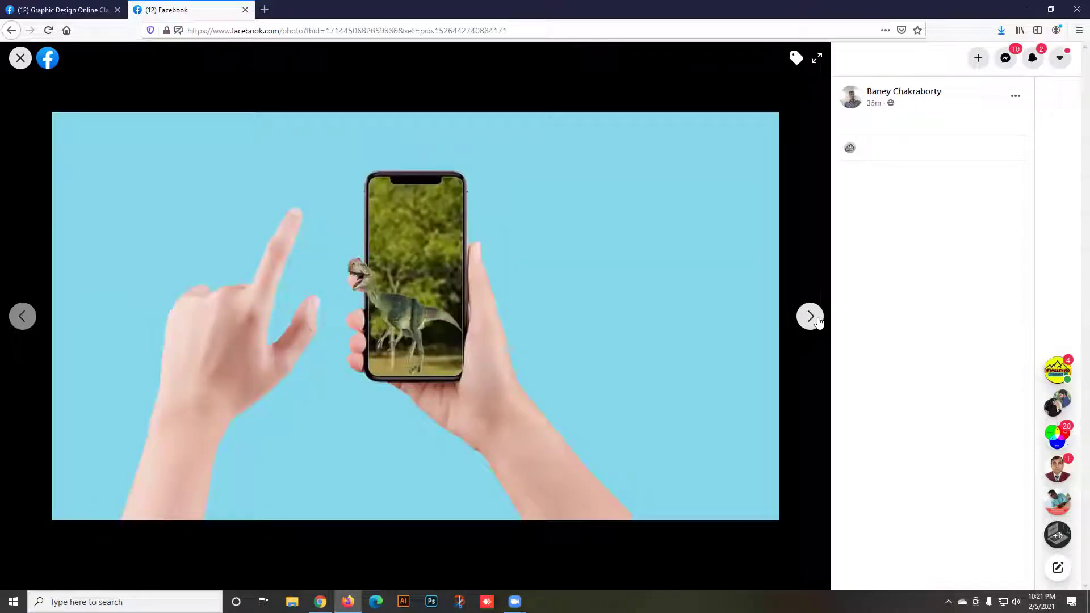
pyautogui.click(818, 320)
pyautogui.click(19, 62)
# Select the reviewed Combo 9 post, the Combo 10 race car and tiger post, and the Combo 9 3D Manipulation post below it.
pyautogui.scroll(1, 562, 372)
pyautogui.click(514, 213)
pyautogui.scroll(-10, 481, 250)
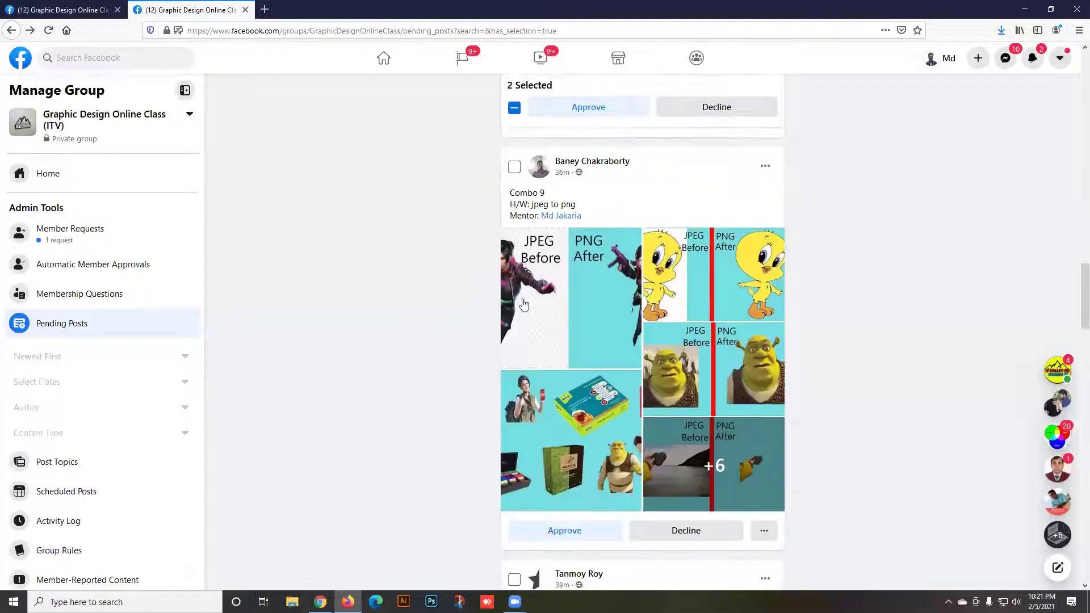
pyautogui.scroll(-15, 527, 306)
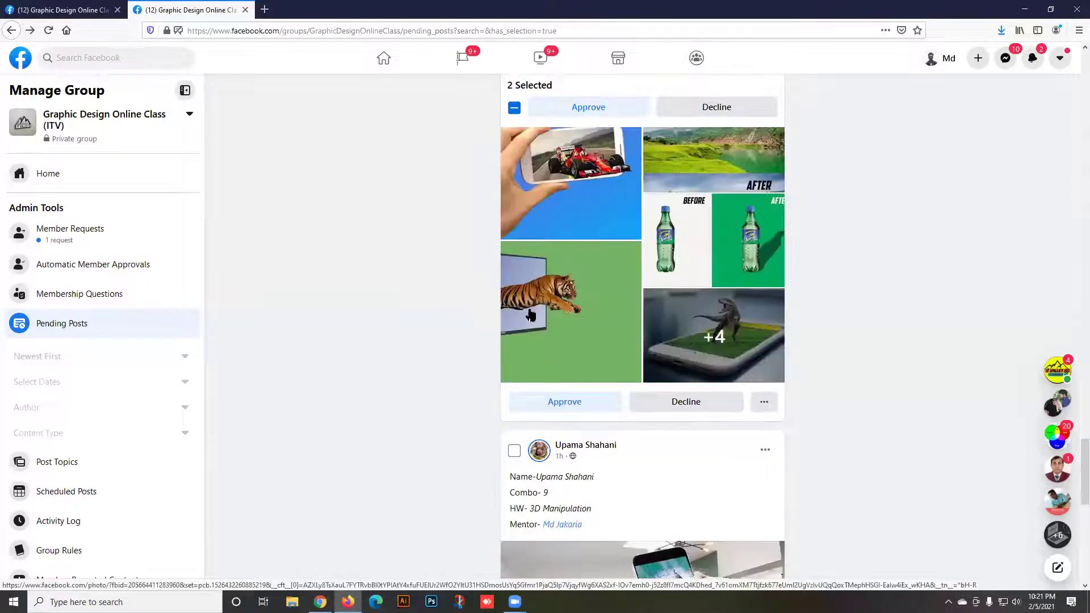
pyautogui.scroll(2, 530, 315)
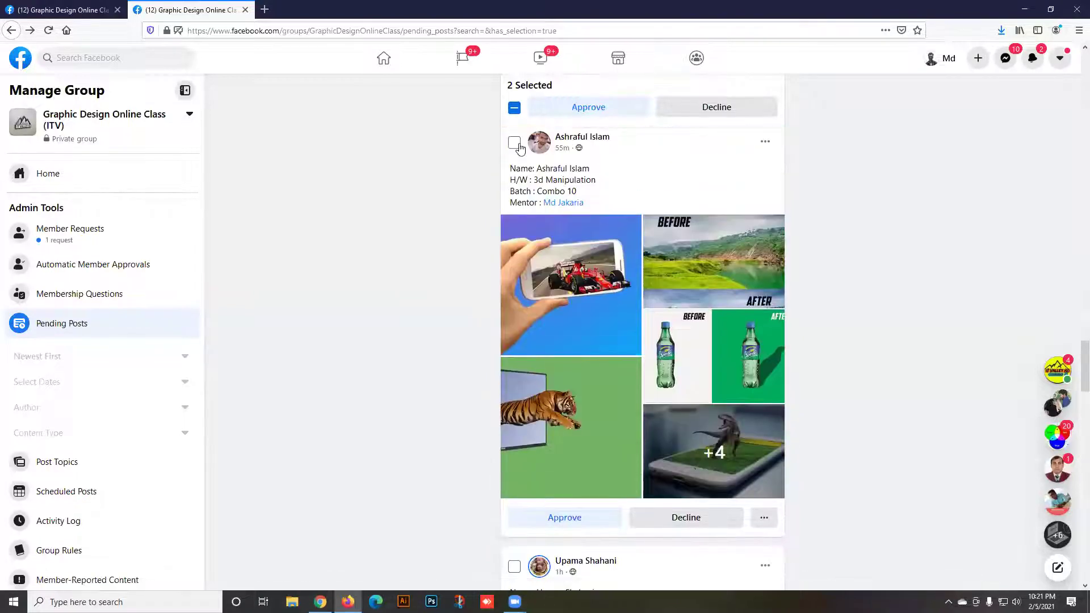
pyautogui.scroll(-8, 510, 250)
pyautogui.scroll(2, 489, 195)
pyautogui.click(514, 220)
pyautogui.click(514, 221)
pyautogui.scroll(-7, 478, 333)
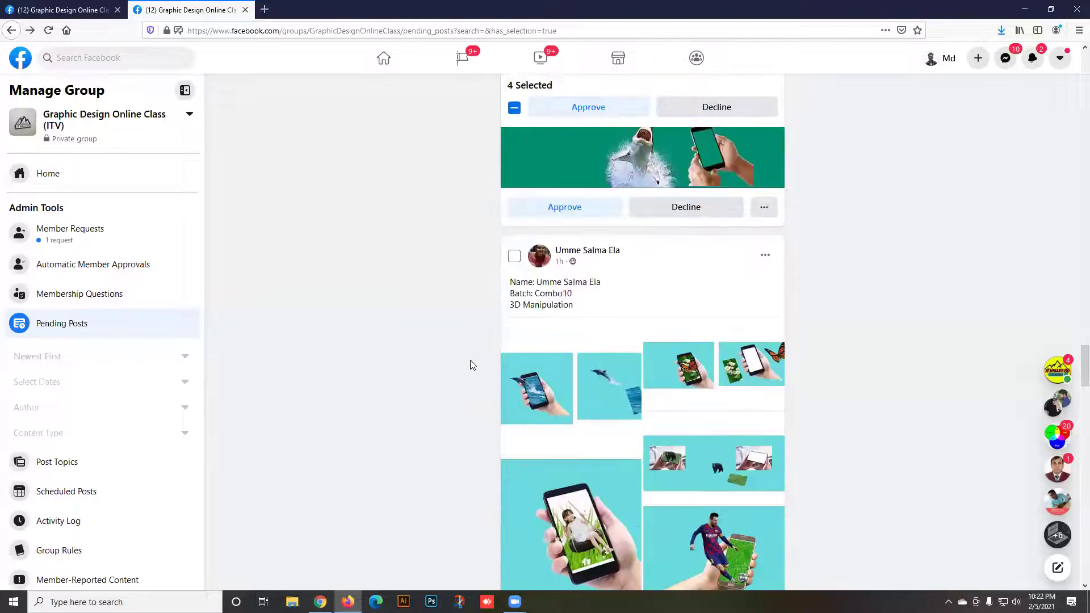
# Add the Combo 10 tiger phone and TV post and the Combo 10 "h.w 5-2-21" 3d manipulation post to the selection.
pyautogui.scroll(-5, 514, 267)
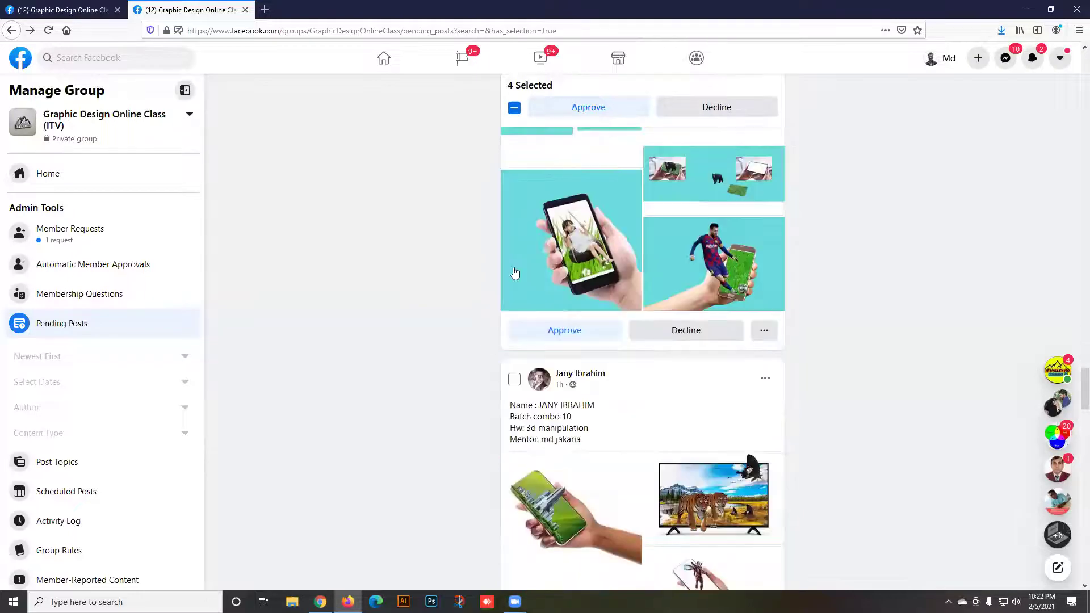
pyautogui.scroll(-4, 512, 284)
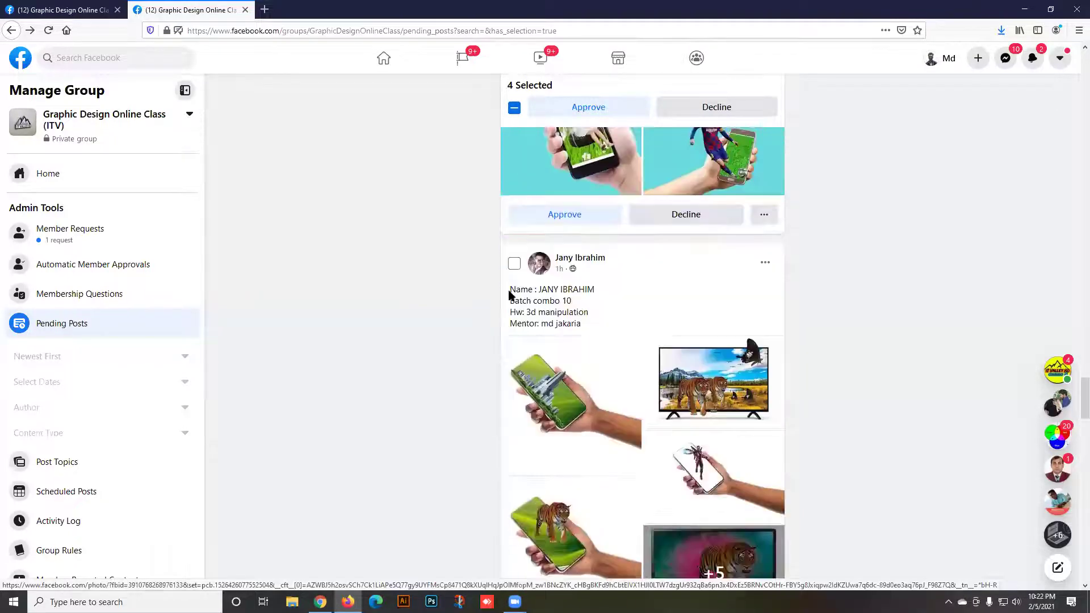
pyautogui.scroll(1, 505, 241)
pyautogui.click(514, 205)
pyautogui.scroll(-10, 517, 293)
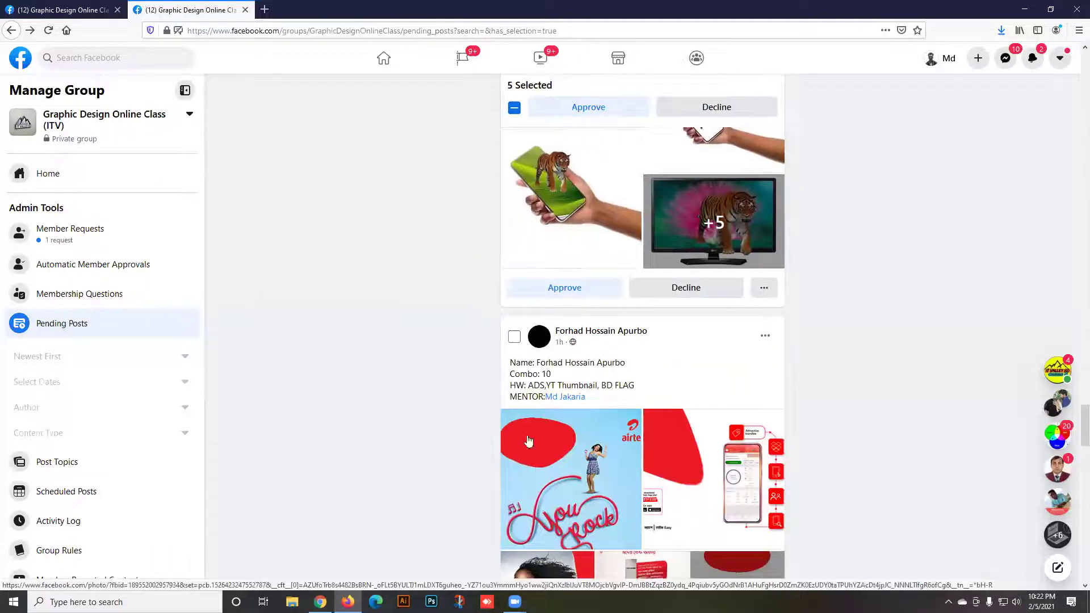
pyautogui.scroll(-1, 517, 386)
pyautogui.click(514, 195)
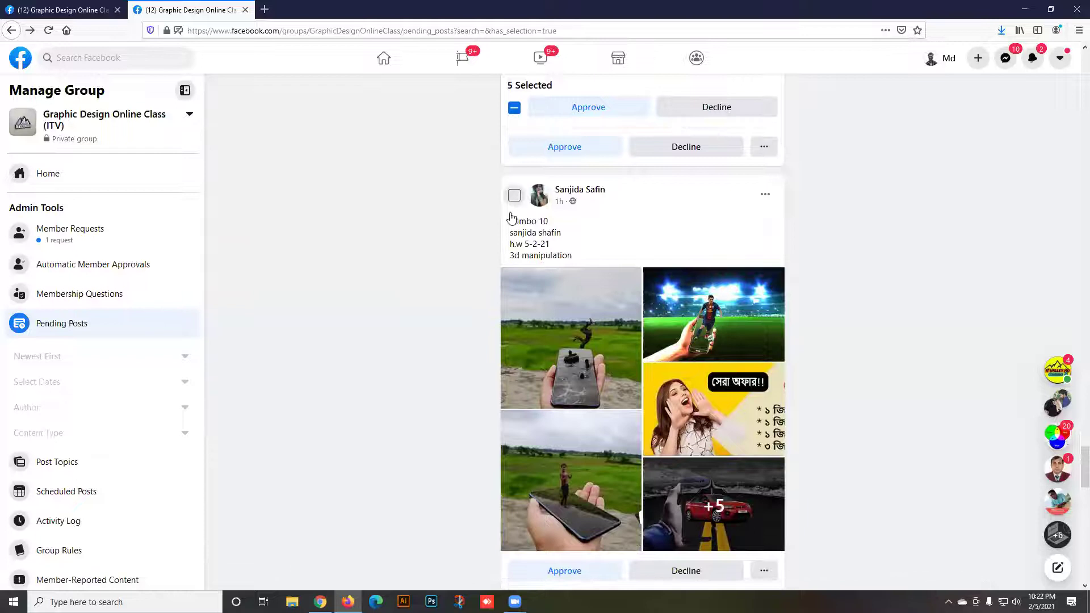
# Add the Combo 10 "3D Manipulation (Easy Process)" post and the Combo 10 flying birds phone post to the selection.
pyautogui.scroll(-7, 476, 276)
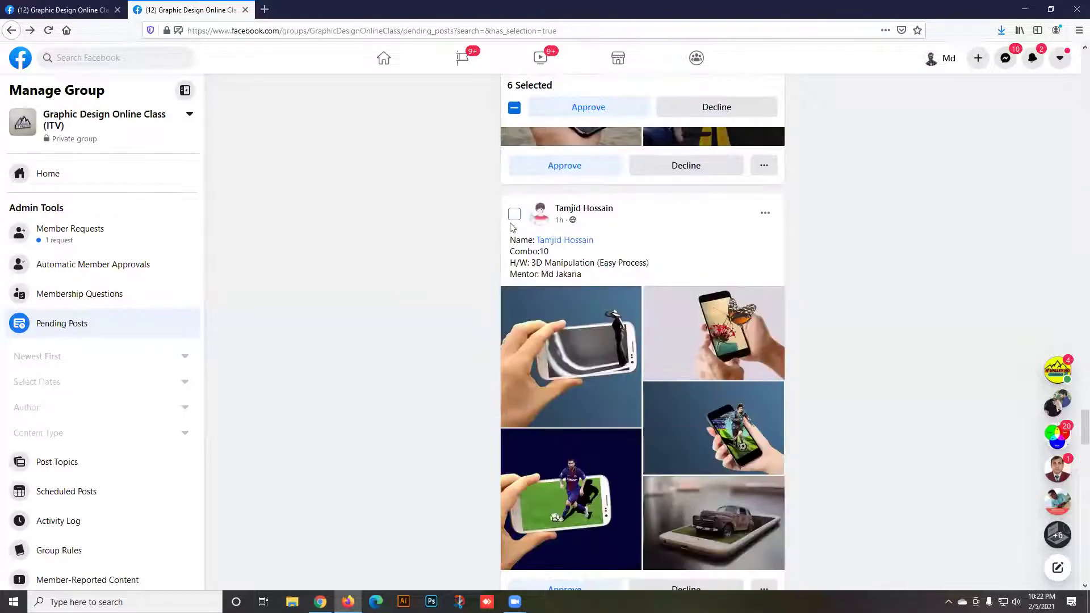
pyautogui.click(515, 215)
pyautogui.scroll(-12, 477, 264)
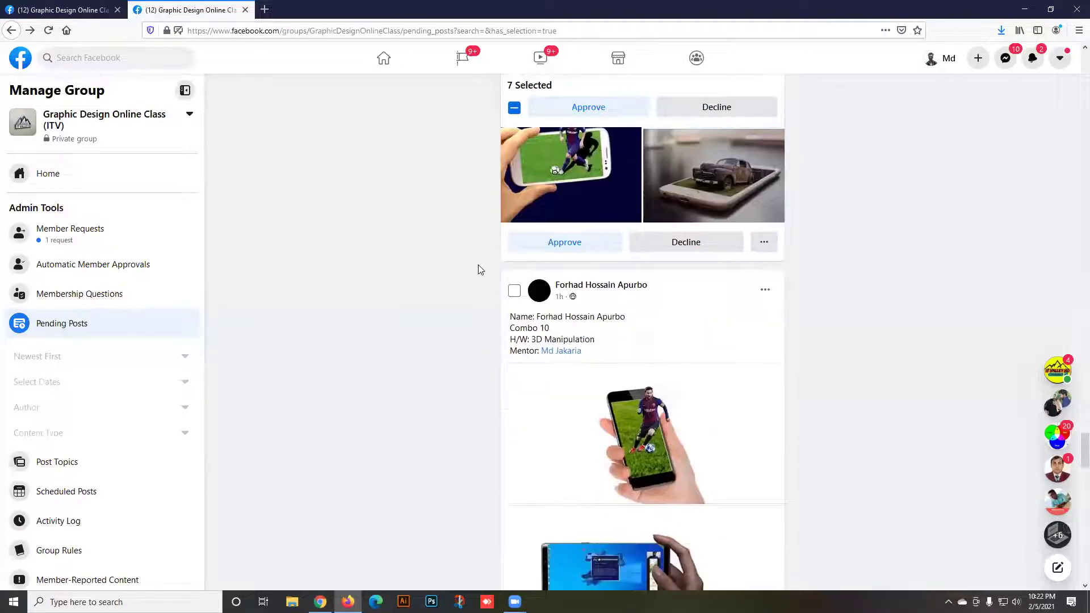
pyautogui.scroll(-6, 492, 286)
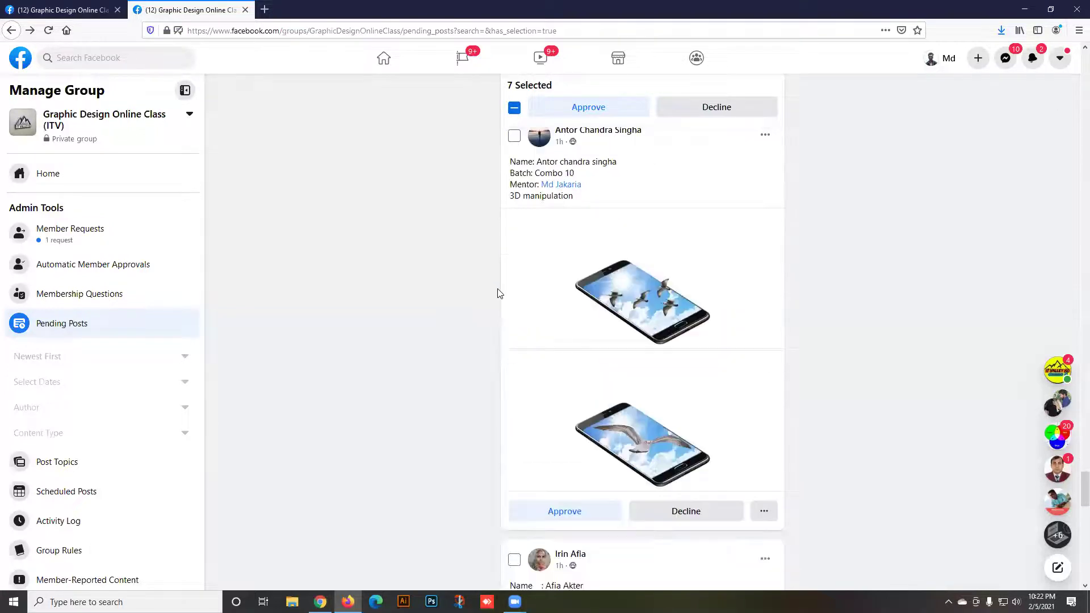
pyautogui.scroll(2, 498, 289)
pyautogui.click(514, 251)
# Check the remaining pending posts down to the "JPG to PNG + 3d Manupulation" post, and approve the eight selected posts.
pyautogui.scroll(-5, 514, 264)
pyautogui.scroll(-12, 513, 267)
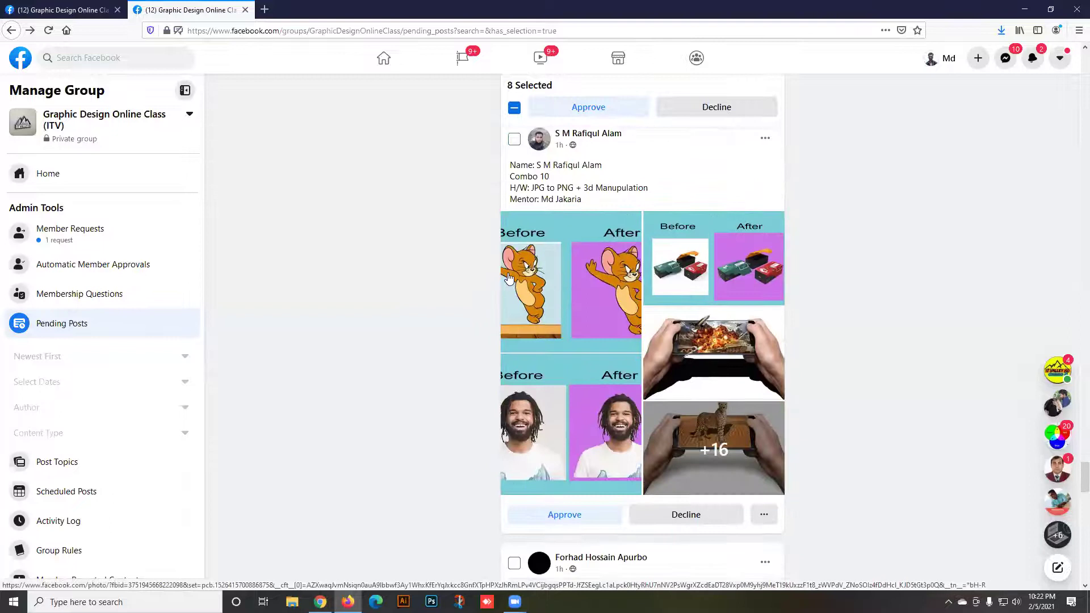
pyautogui.scroll(-3, 508, 278)
pyautogui.scroll(2, 633, 313)
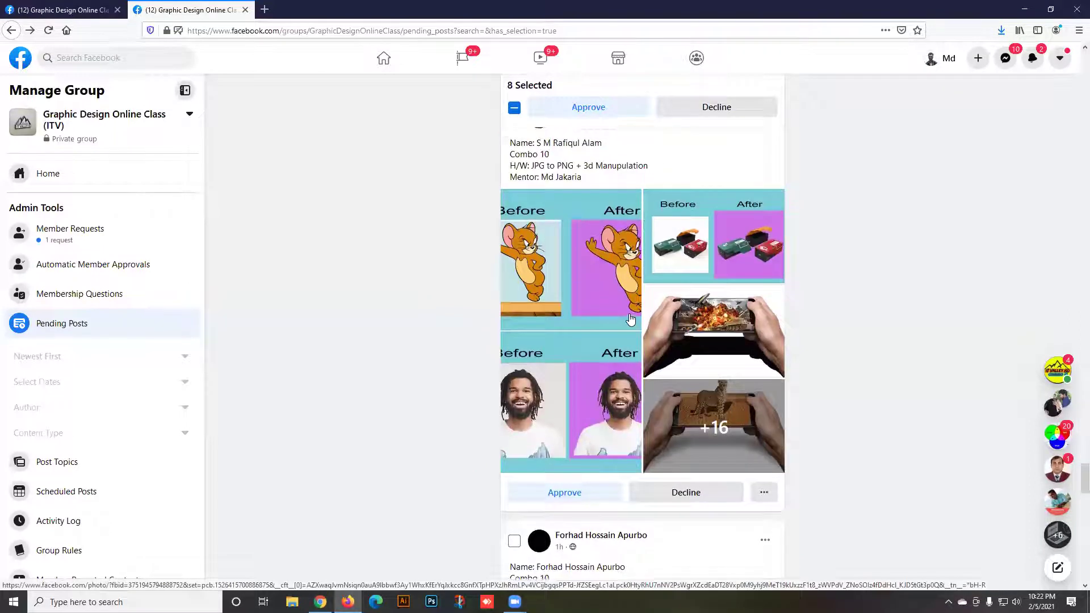
pyautogui.scroll(1, 631, 319)
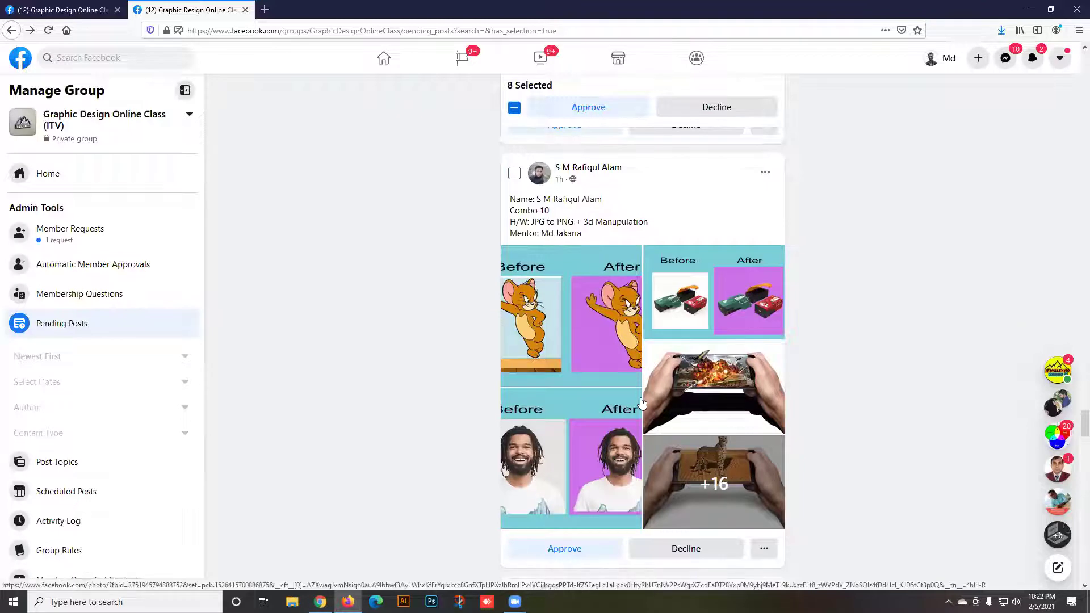
pyautogui.scroll(-1, 641, 403)
pyautogui.click(588, 107)
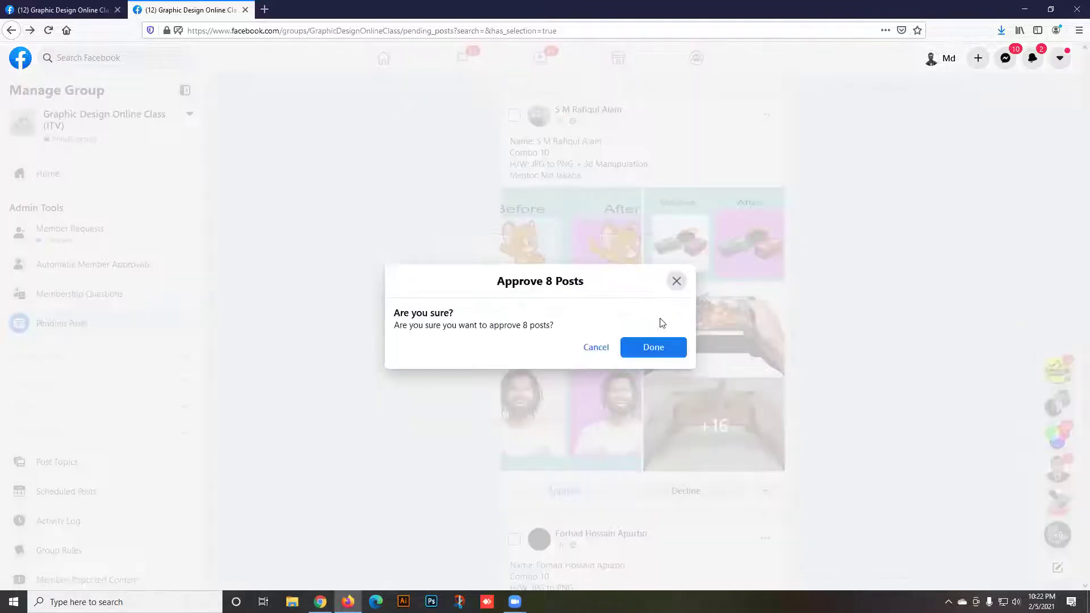
pyautogui.click(653, 351)
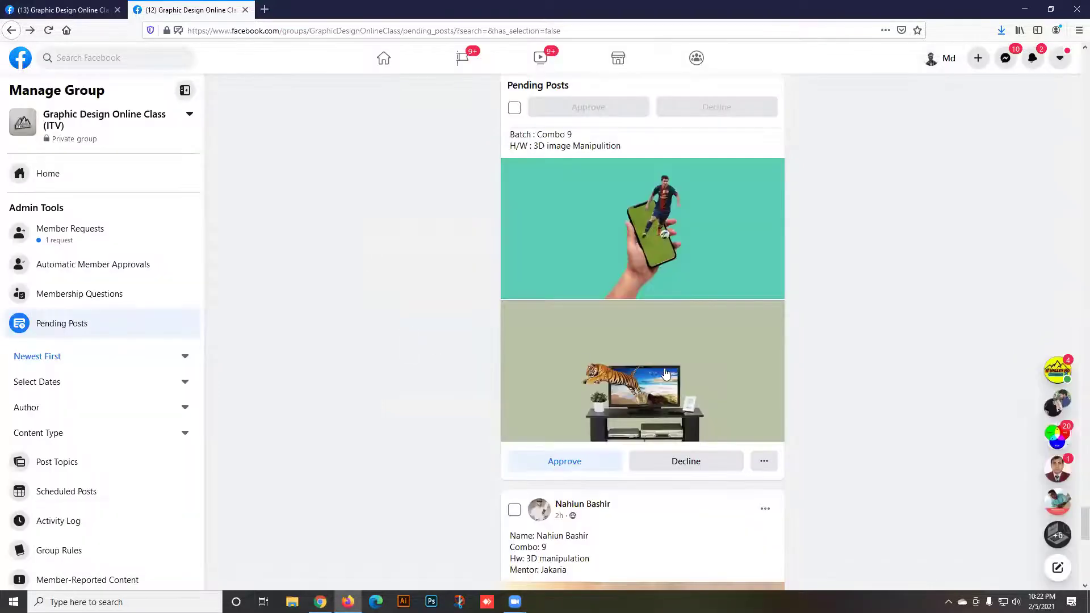
# Open the explosion phone image in the Combo 10 "JPG to PNG + 3d Manupulation" post and examine it and the cheetah image.
pyautogui.scroll(3, 664, 374)
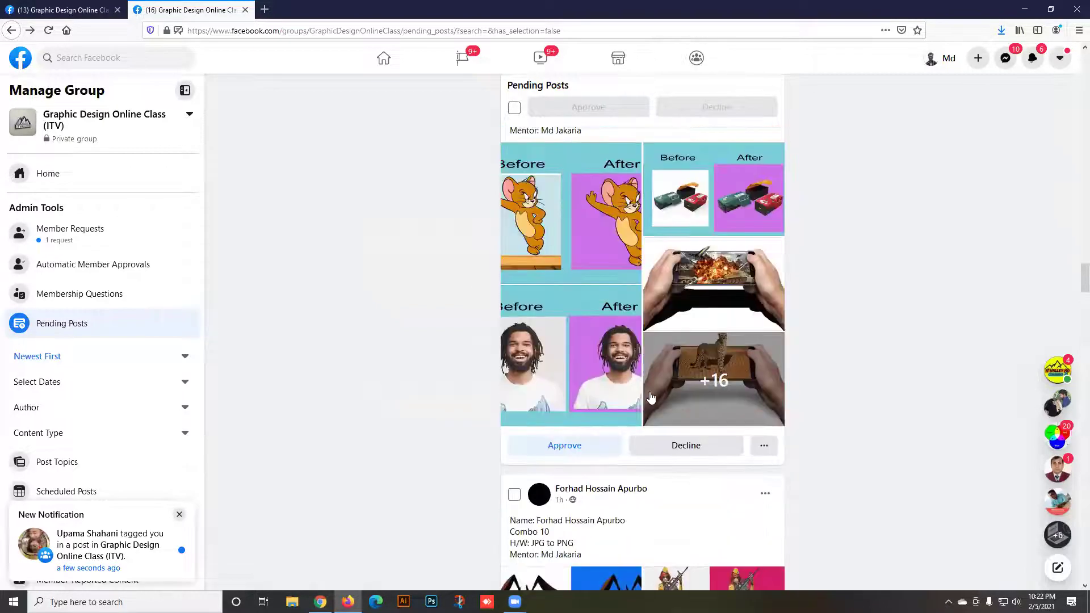
pyautogui.click(714, 374)
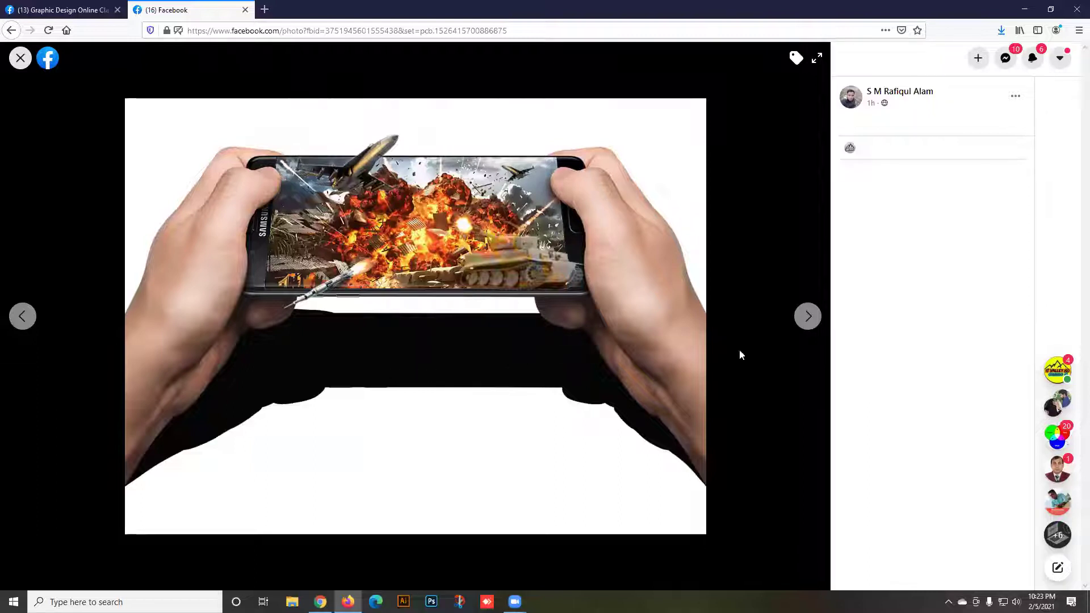
pyautogui.click(808, 318)
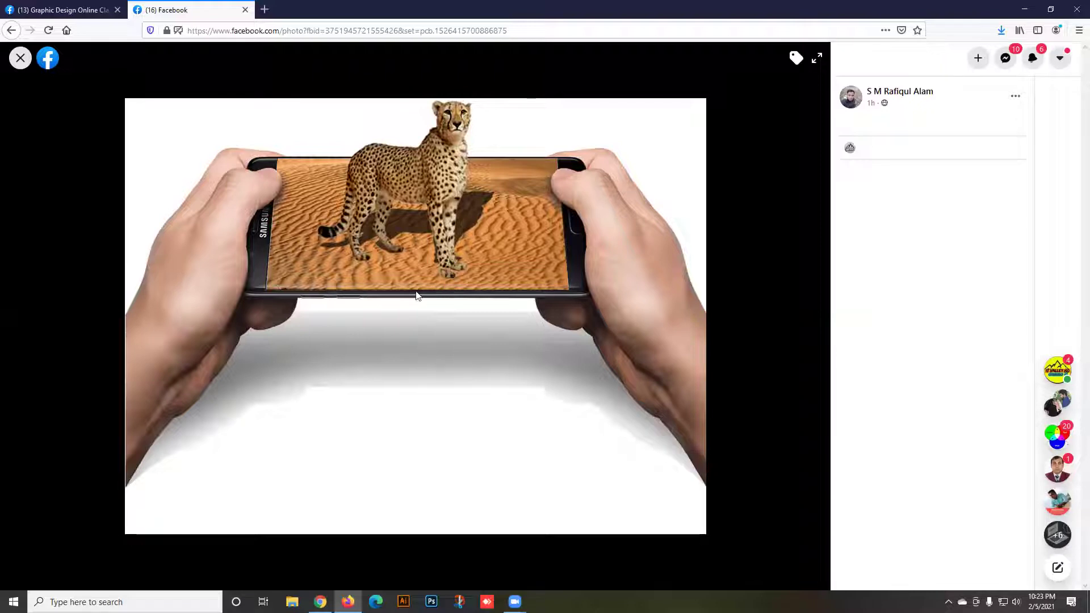
# Review the post's before-and-after cutouts from the mermaid, pink dog and boat through the armed characters to the heart-shaped stone.
pyautogui.click(811, 316)
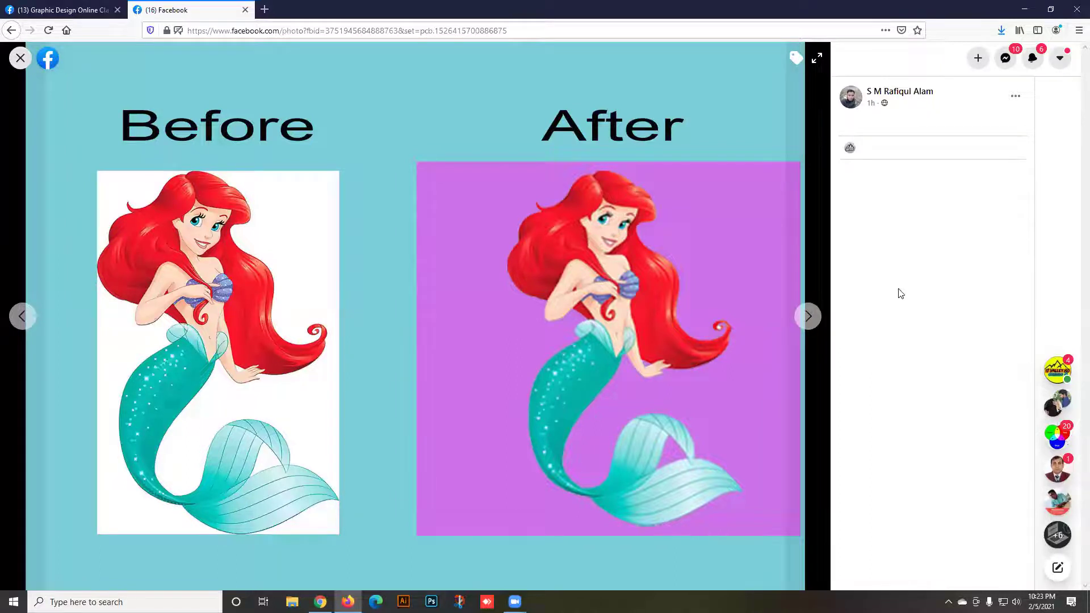
pyautogui.click(810, 318)
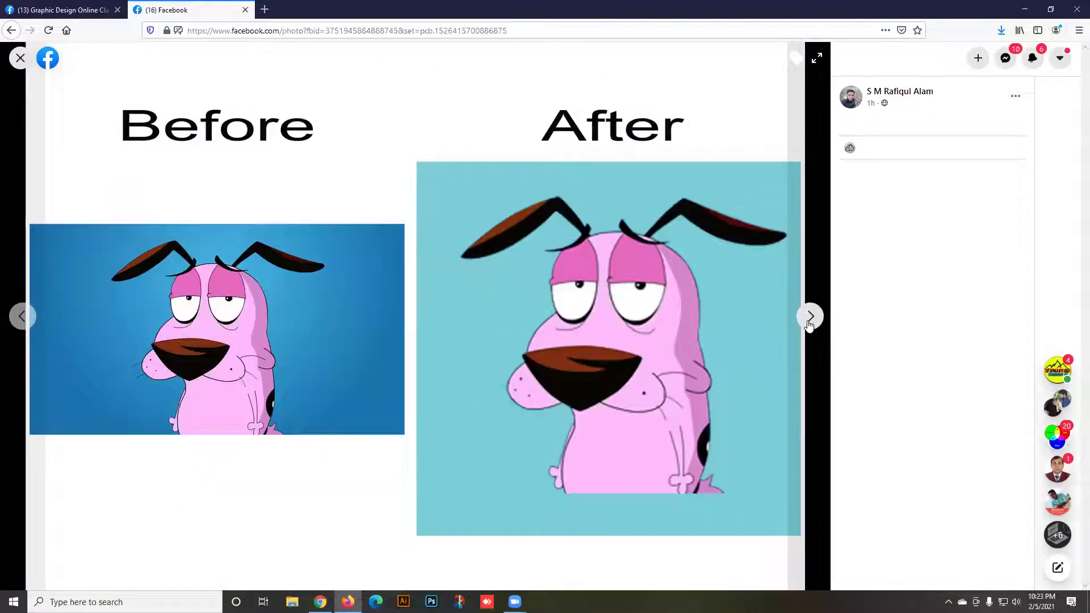
pyautogui.click(810, 318)
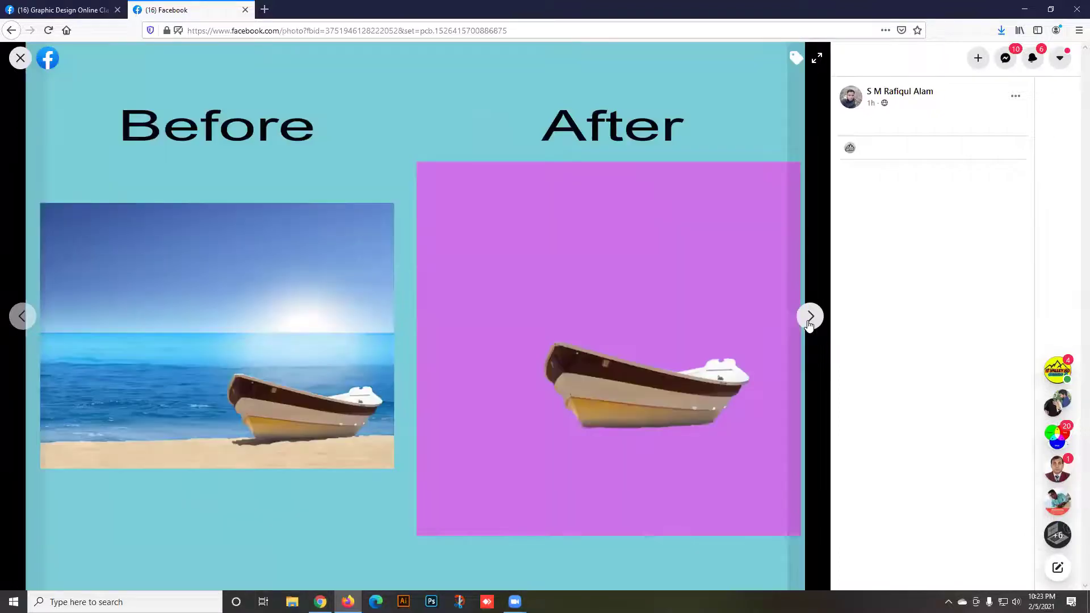
pyautogui.click(810, 318)
pyautogui.click(810, 318)
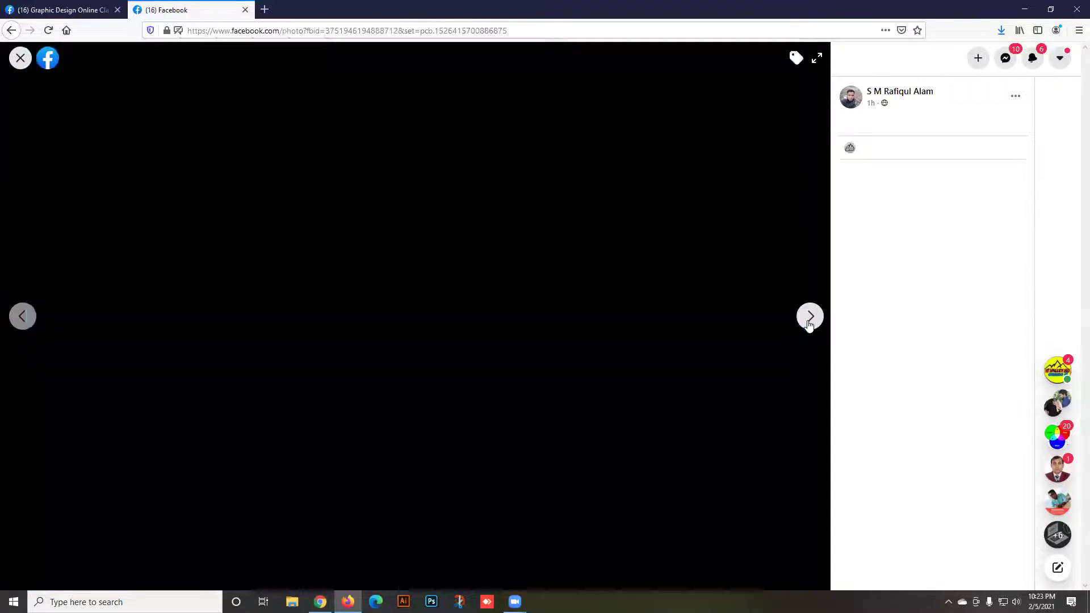
pyautogui.click(810, 318)
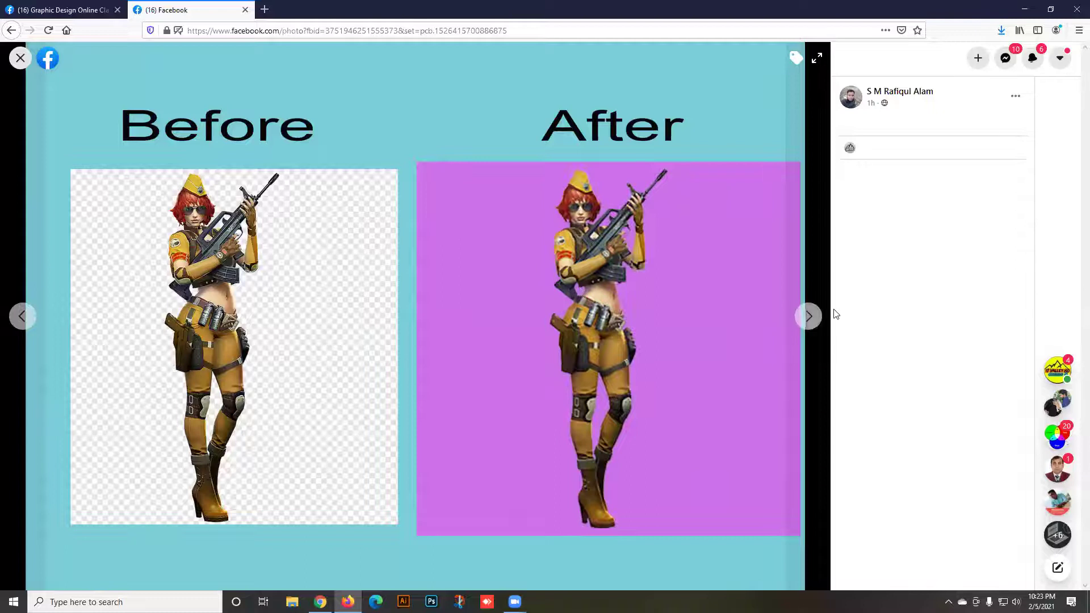
pyautogui.click(810, 318)
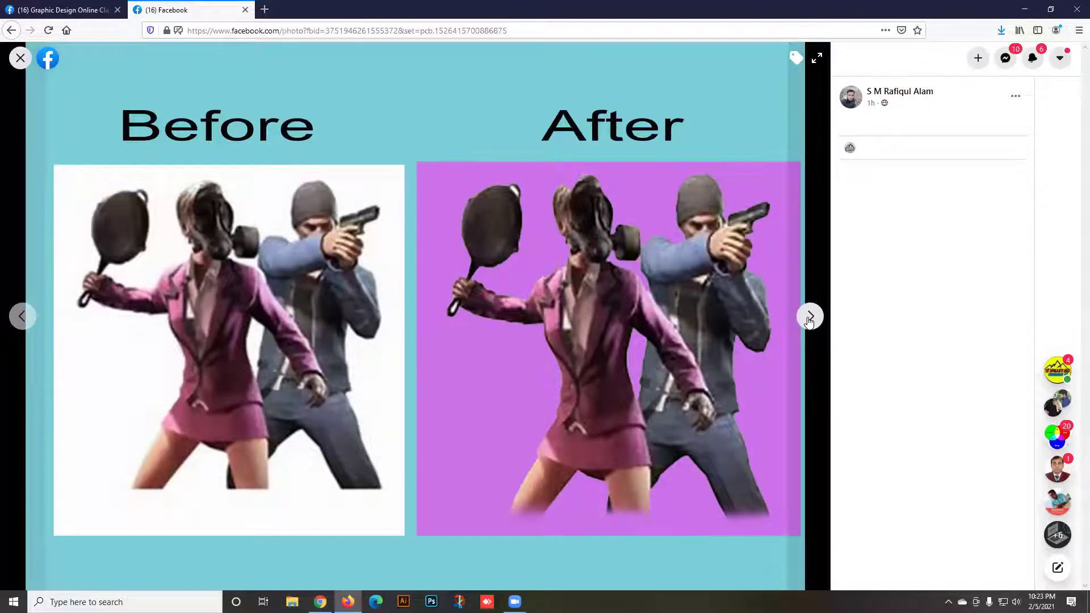
pyautogui.click(810, 317)
pyautogui.click(810, 317)
pyautogui.click(810, 318)
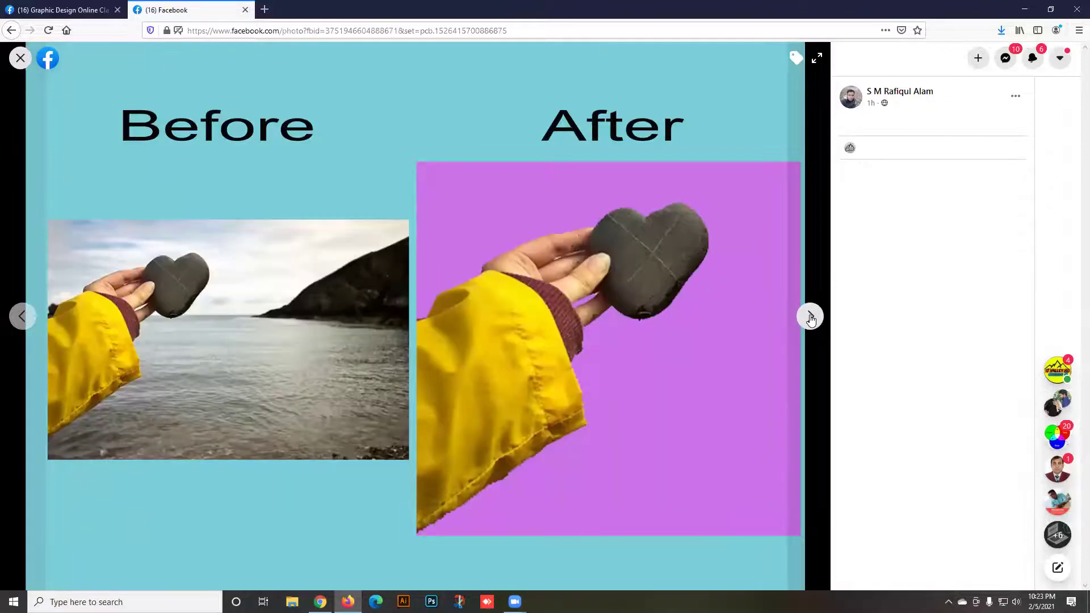
# Review the remaining before-and-after cutouts, including the yellow bird and the smiling man, until returning to the cheetah phone image.
pyautogui.click(810, 318)
pyautogui.click(810, 318)
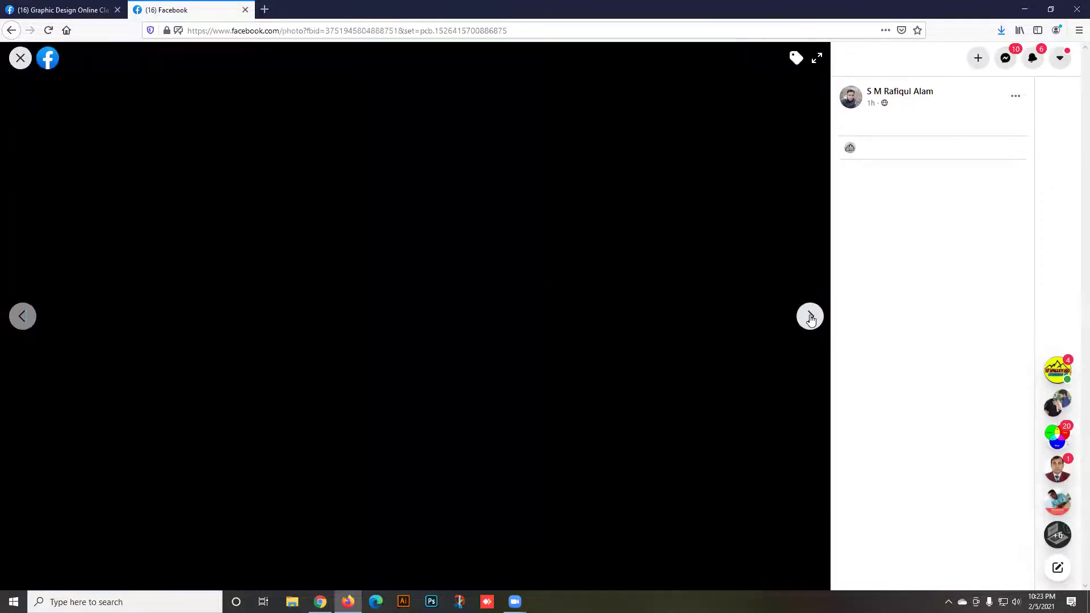
pyautogui.click(810, 317)
pyautogui.click(811, 318)
pyautogui.click(811, 318)
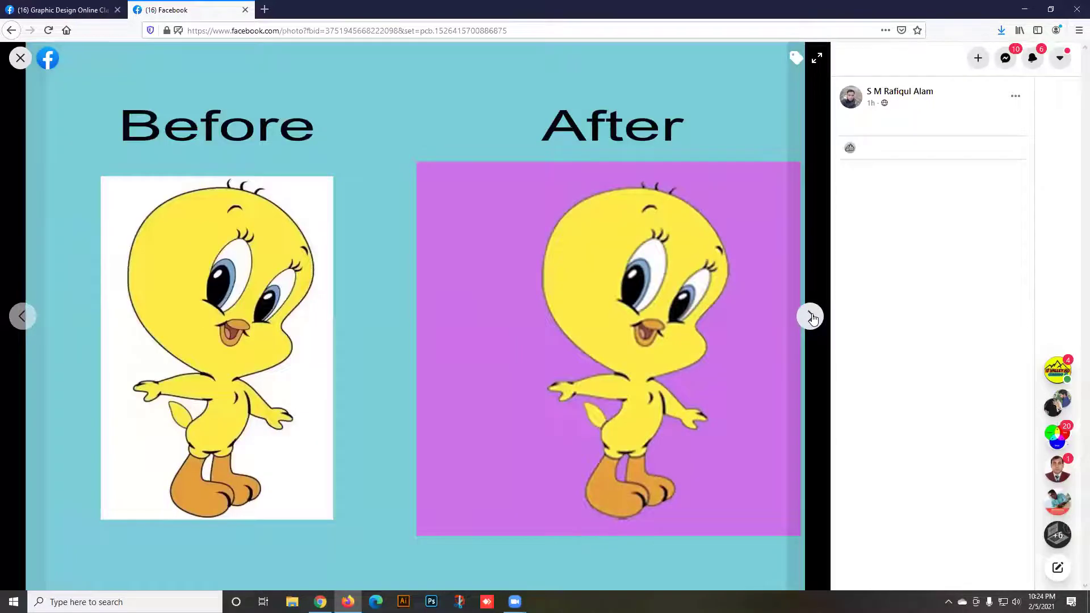
pyautogui.click(810, 318)
pyautogui.click(811, 318)
pyautogui.click(810, 318)
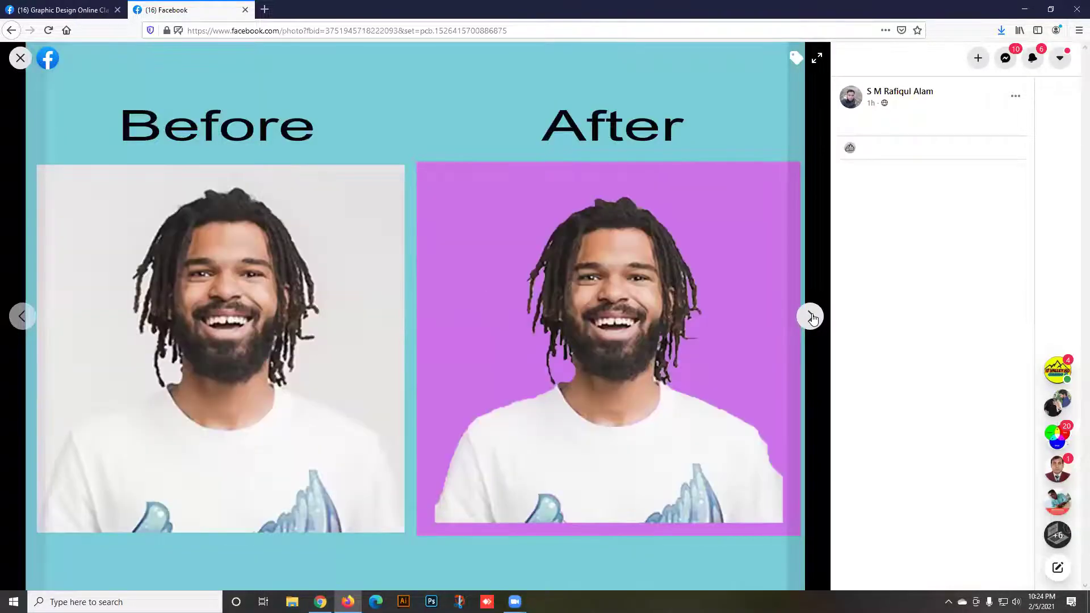
pyautogui.click(811, 317)
pyautogui.click(810, 318)
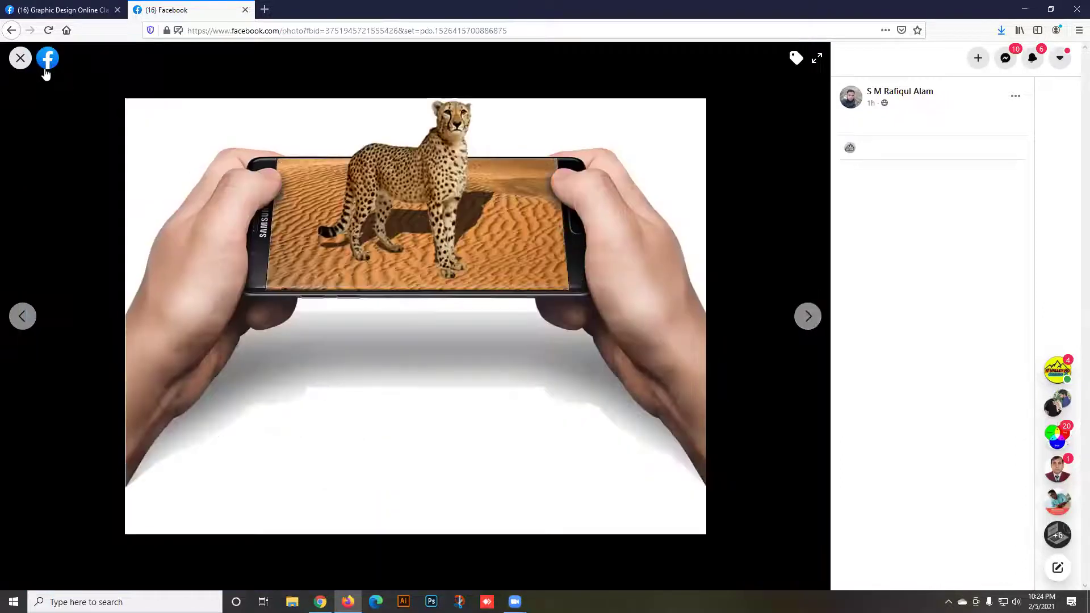
# Close the cheetah phone image and select the Combo 10 "JPG to PNG + 3d Manupulation" post for approval.
pyautogui.click(20, 58)
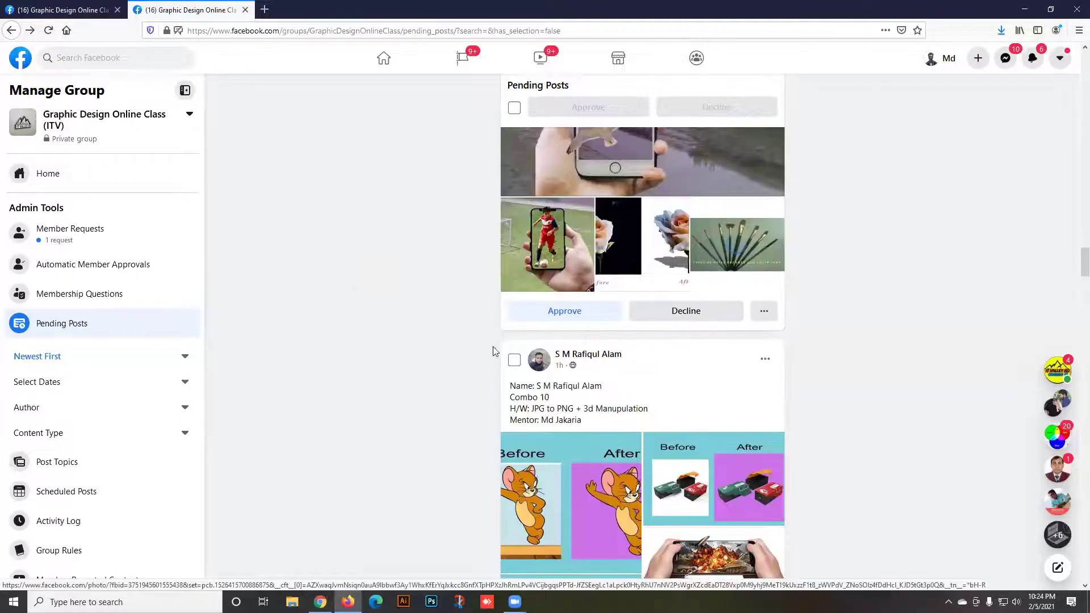
pyautogui.scroll(-2, 477, 343)
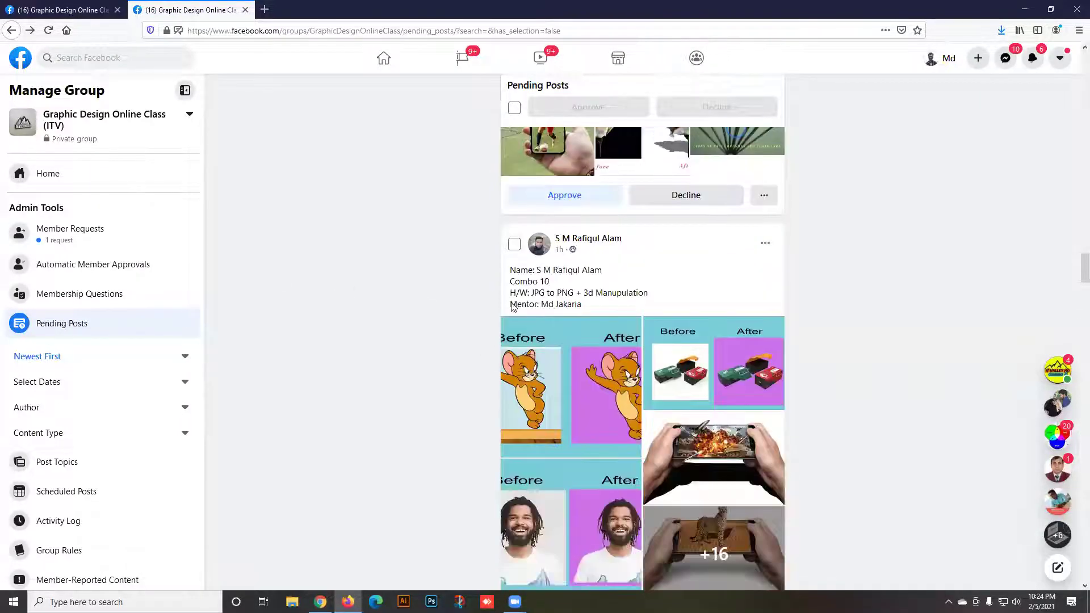
pyautogui.click(517, 246)
# Find the Combo 10 "JPG to PNG" post with the pink dog and examine its pink dog cutout.
pyautogui.scroll(-7, 486, 290)
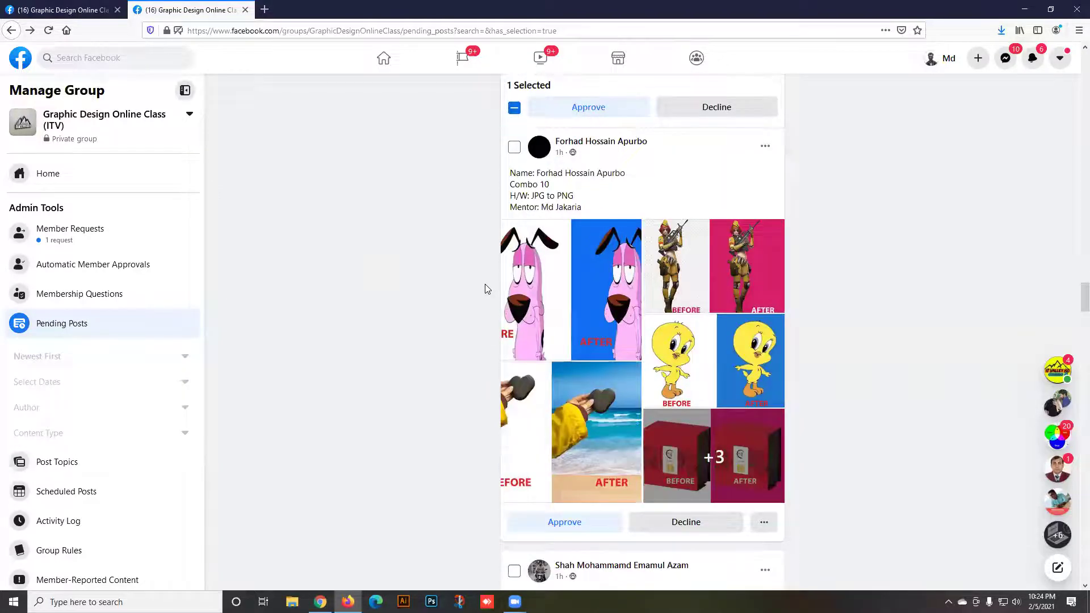
pyautogui.scroll(-1, 511, 288)
pyautogui.click(545, 290)
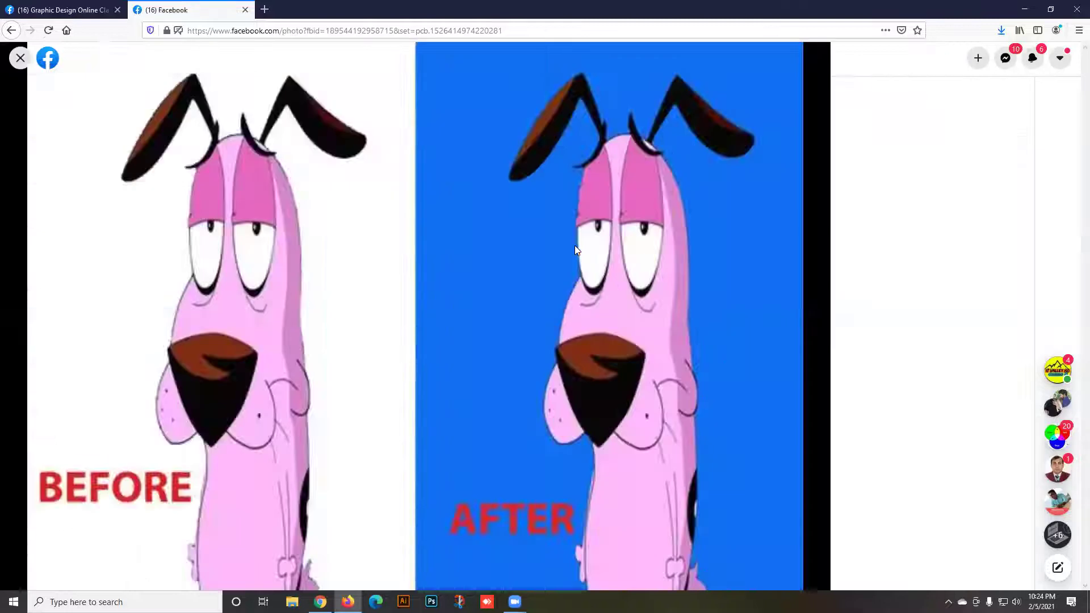
pyautogui.click(20, 58)
pyautogui.scroll(-1, 527, 335)
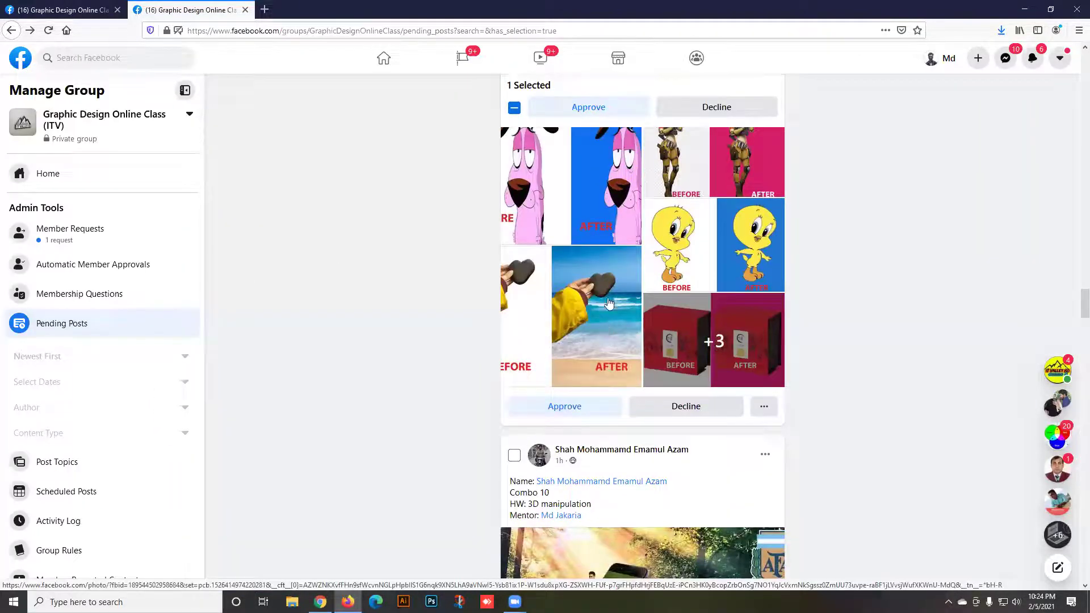
# Review the same post's before-and-after cutouts from the yellow bird through the red box, mermaid and mouse back to the pink dog.
pyautogui.click(673, 230)
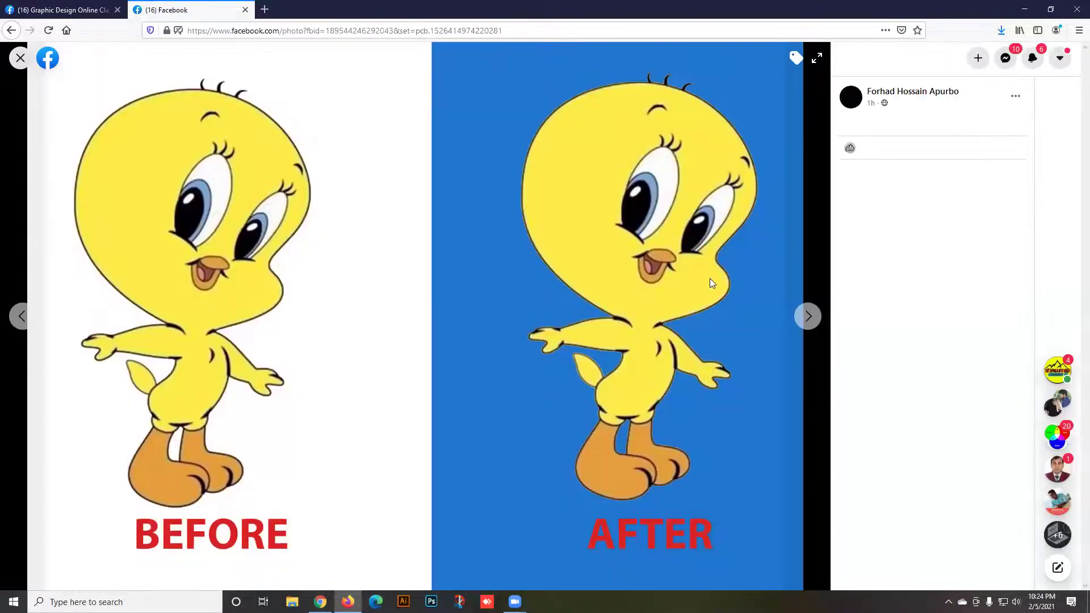
pyautogui.click(809, 316)
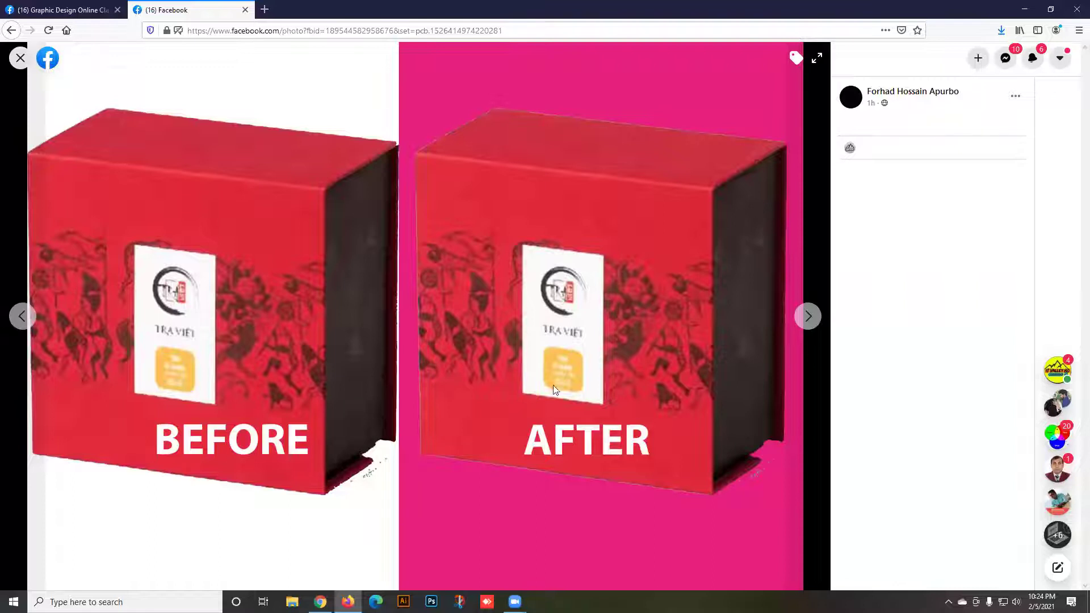
pyautogui.click(811, 317)
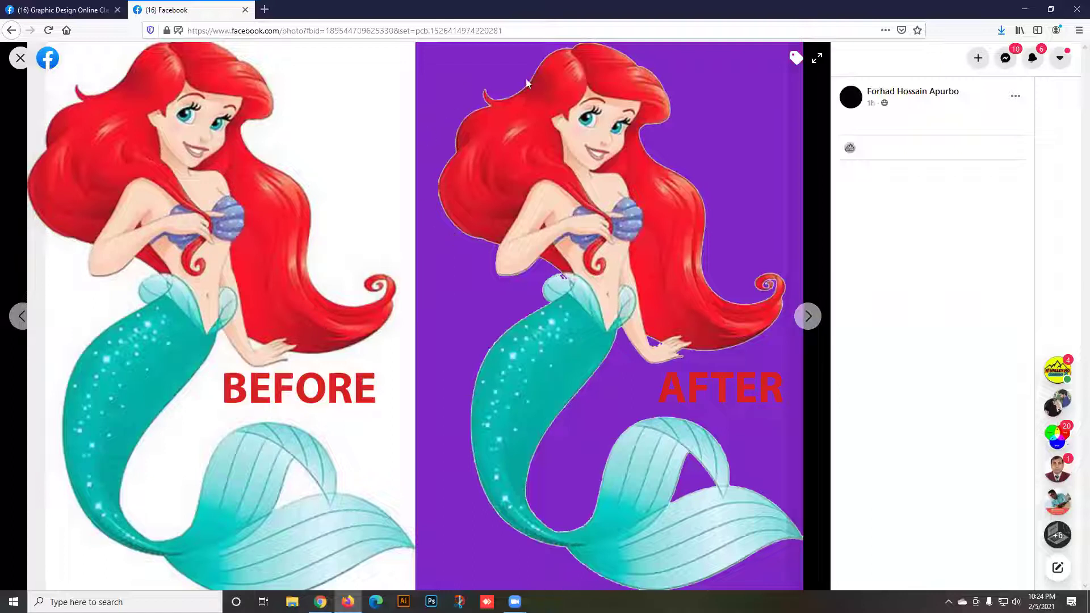
pyautogui.click(811, 317)
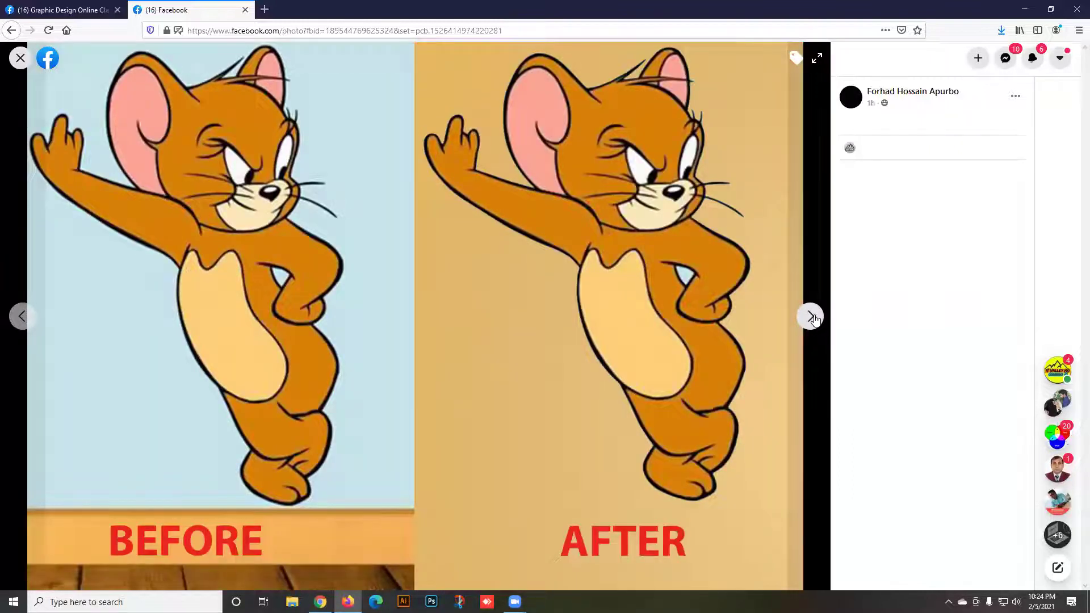
pyautogui.click(811, 316)
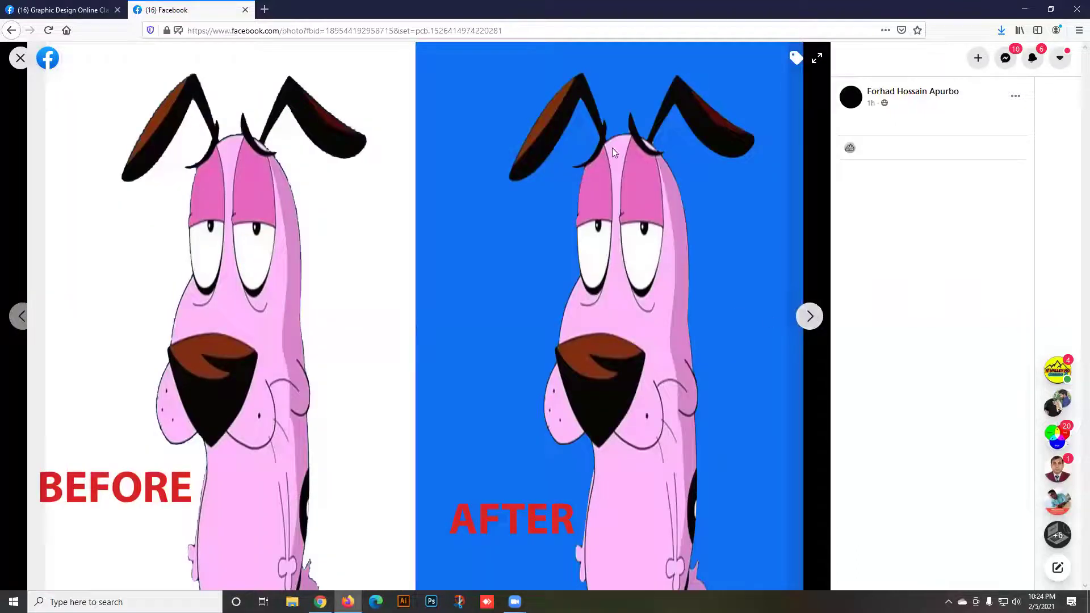
# Close the pink dog image and add its "JPG to PNG" post to the selection.
pyautogui.click(16, 60)
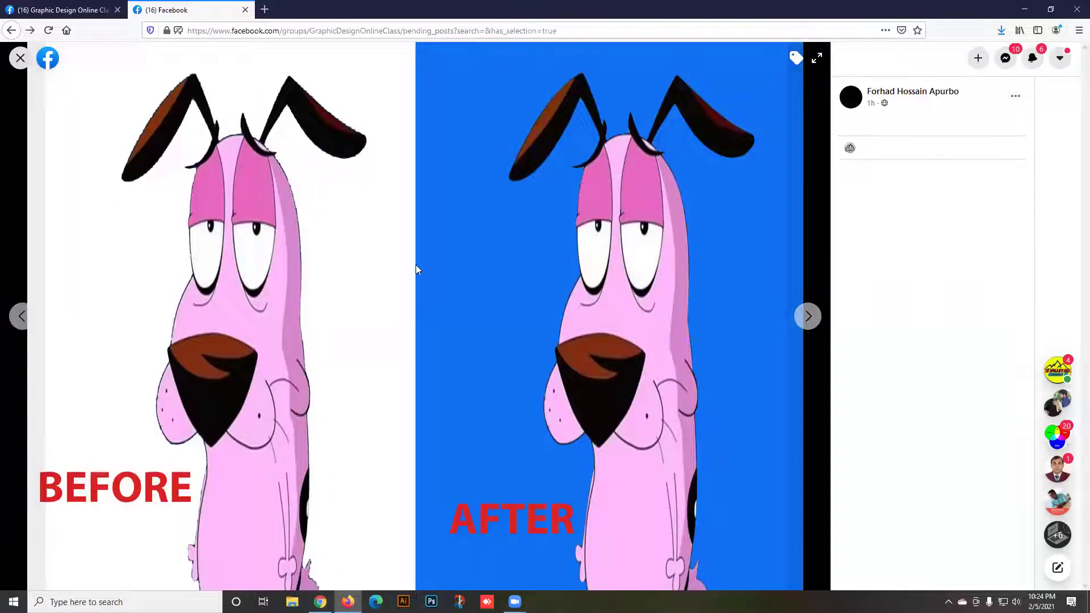
pyautogui.scroll(2, 495, 299)
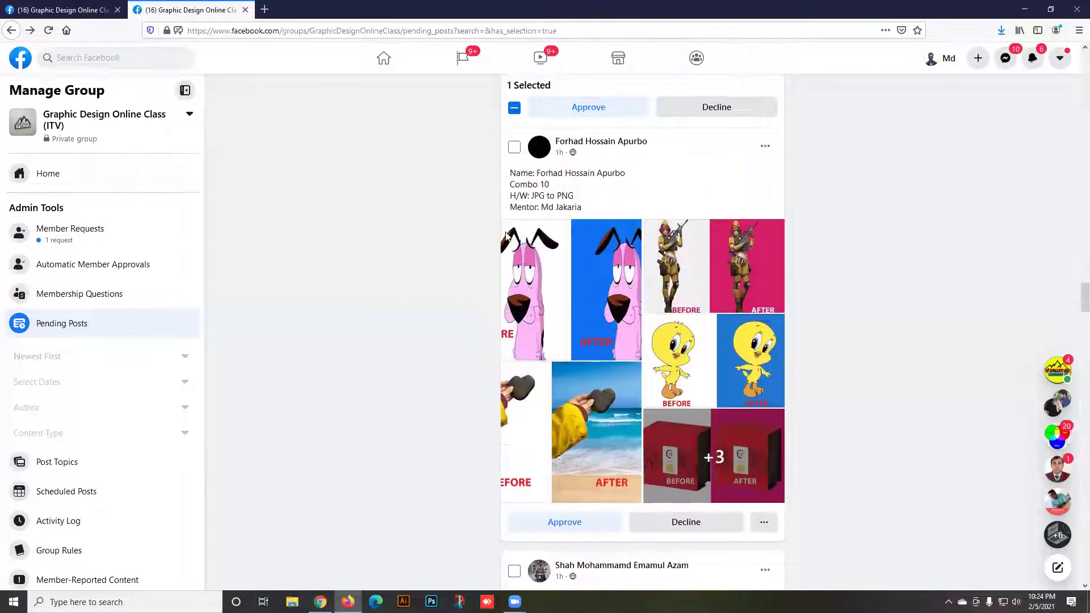
pyautogui.click(513, 147)
# Examine the footballer, cricketer and other phone images in the Combo 10 "3D manipulation" post with the forest background.
pyautogui.scroll(-6, 429, 335)
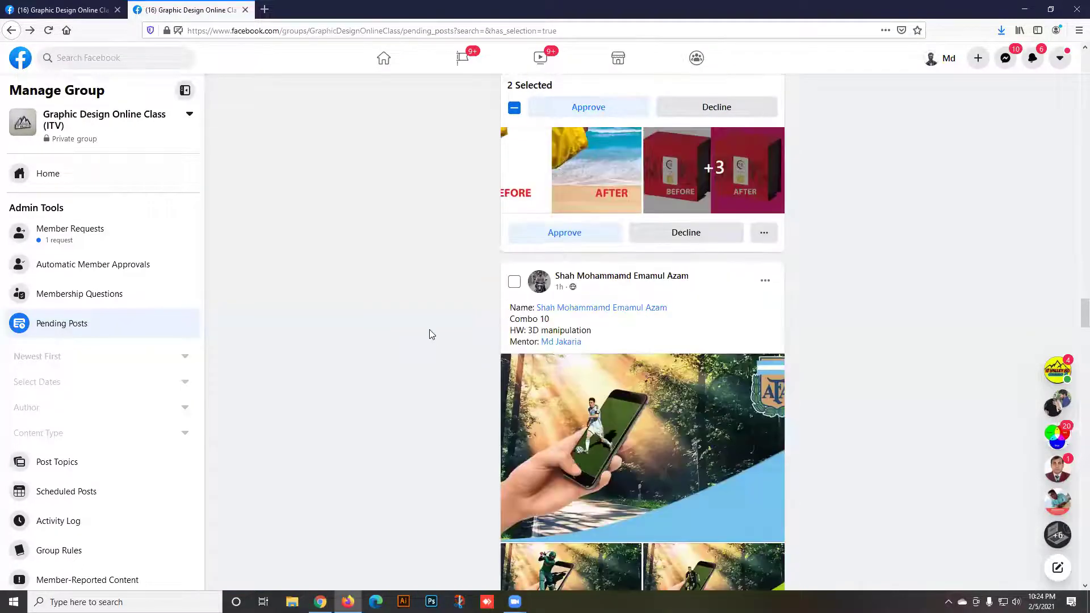
pyautogui.scroll(-1, 617, 328)
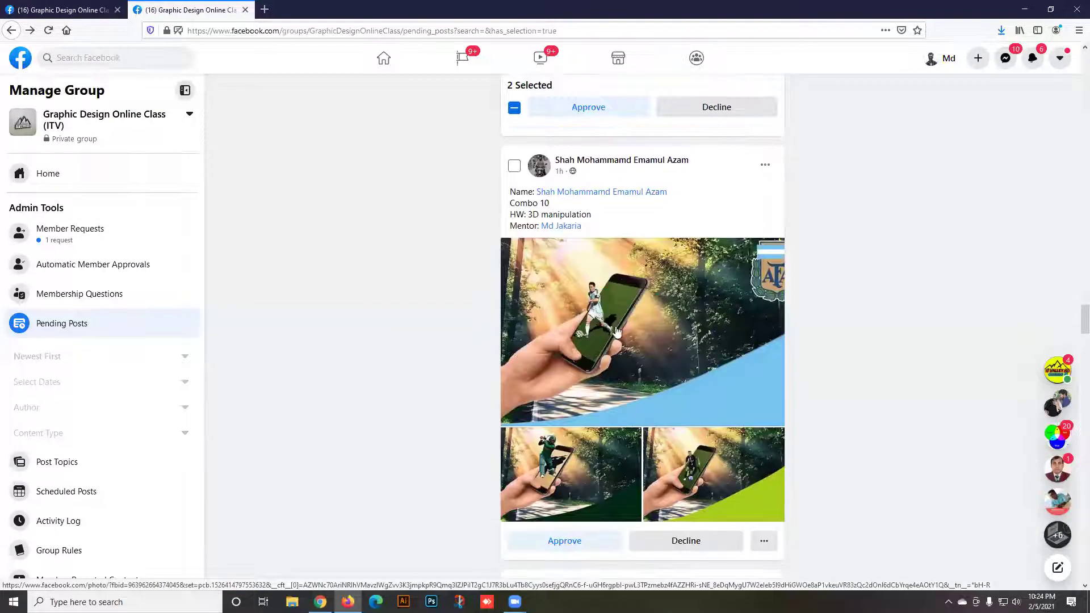
pyautogui.scroll(-3, 640, 315)
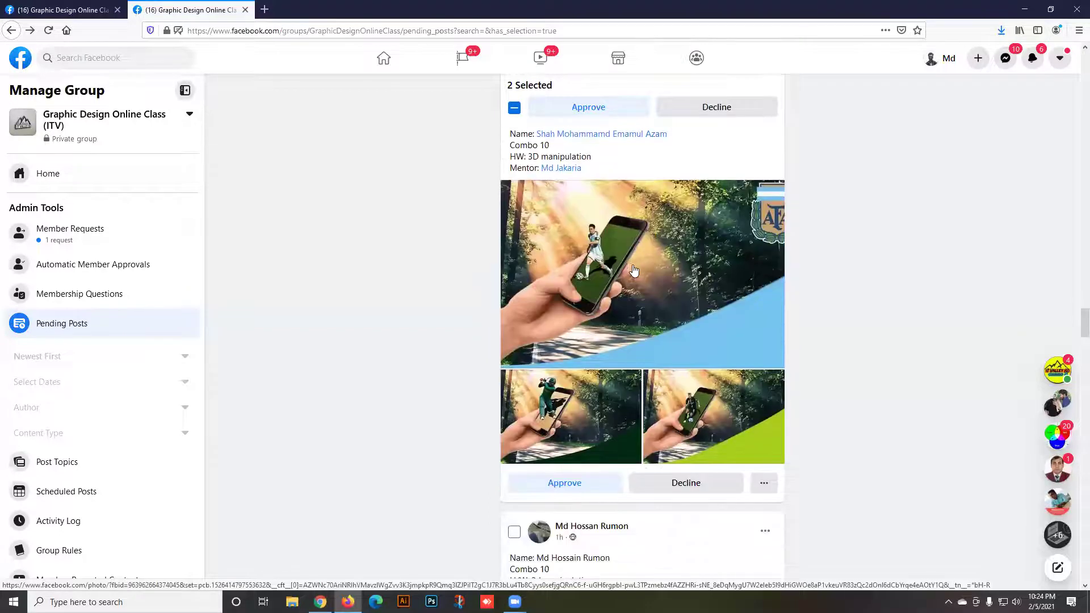
pyautogui.scroll(2, 599, 283)
pyautogui.scroll(2, 599, 282)
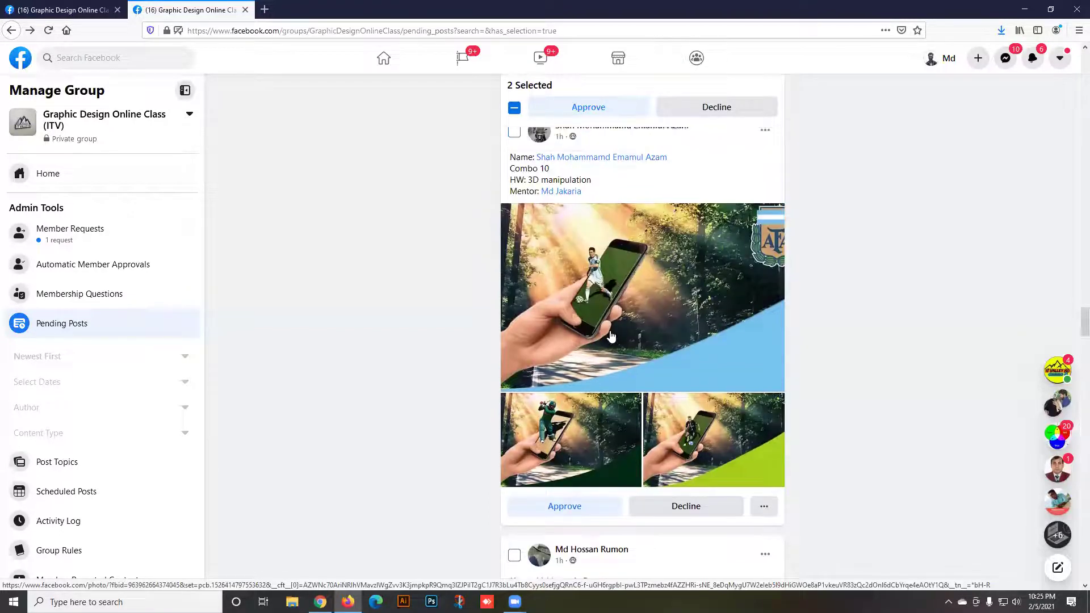
pyautogui.click(616, 375)
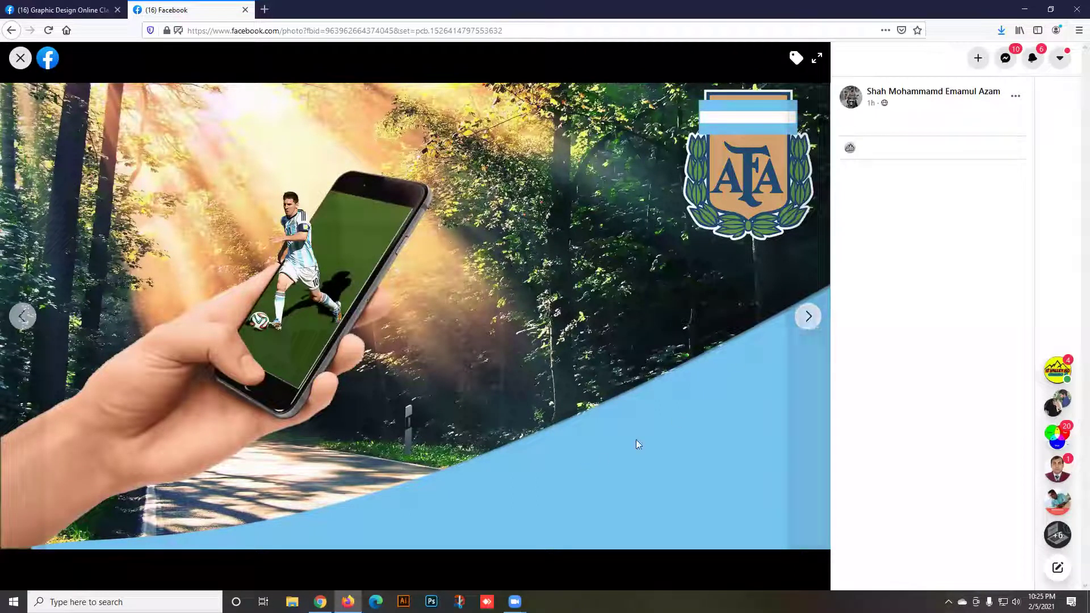
pyautogui.click(811, 318)
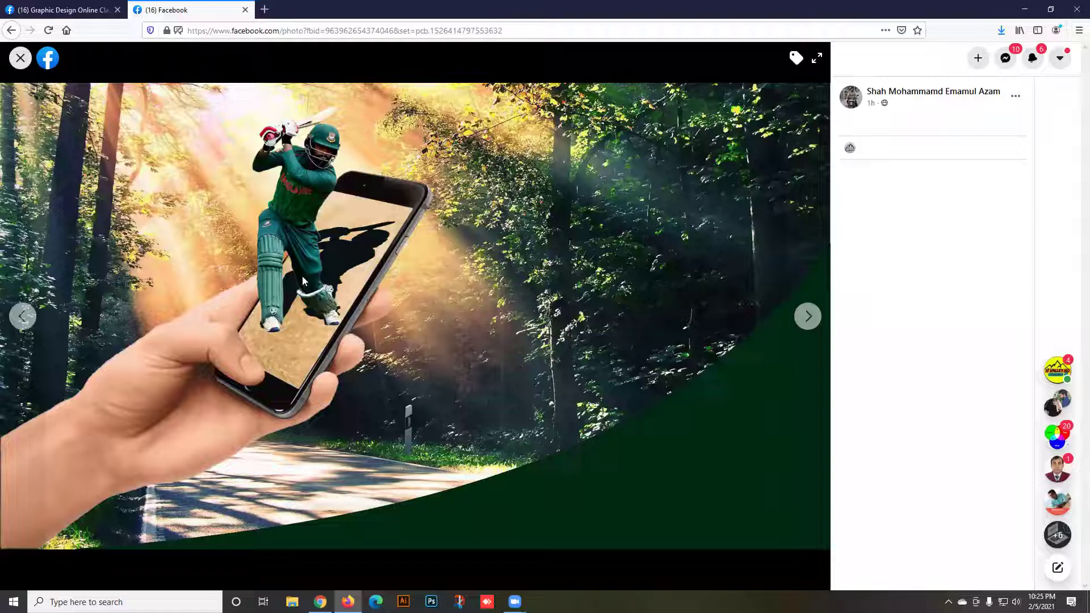
pyautogui.click(808, 316)
pyautogui.click(810, 316)
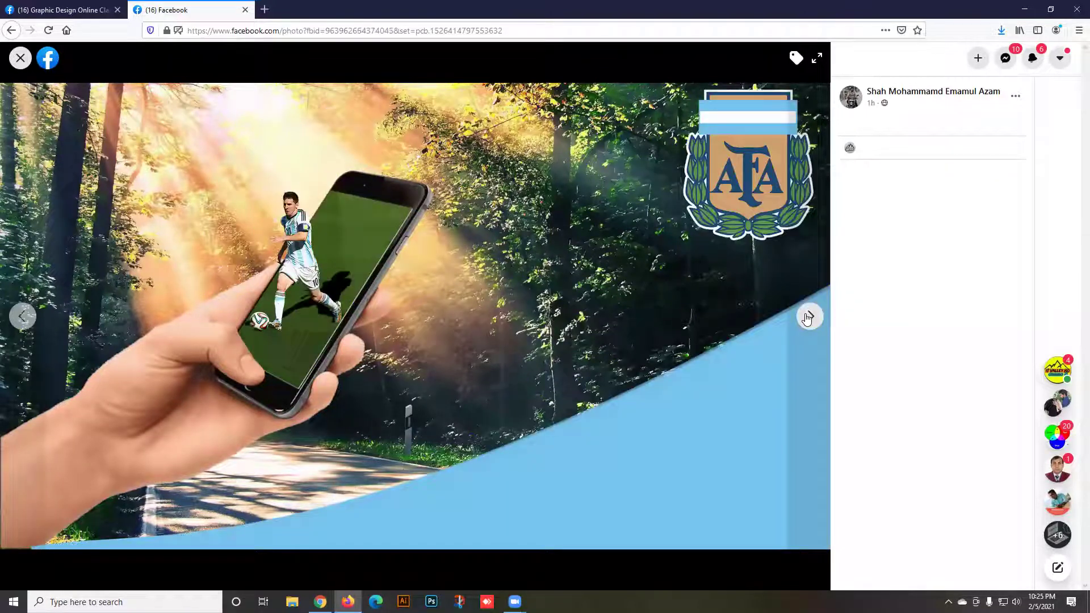
pyautogui.click(810, 316)
# Add the forest-background "3D manipulation" post and the following "3d manipulation" post with the cat on a phone to the selection.
pyautogui.click(21, 63)
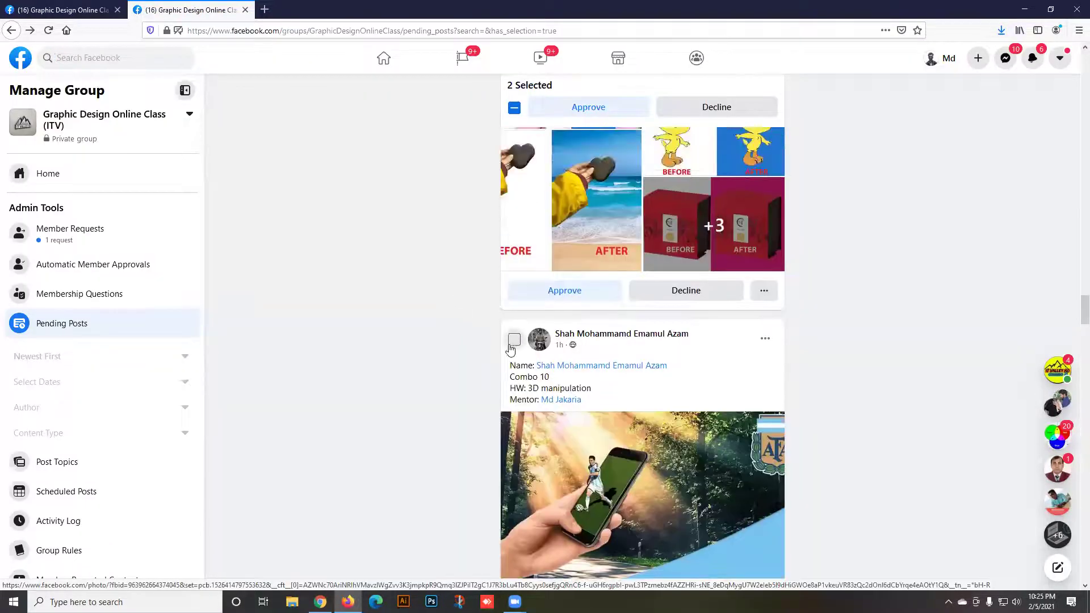
pyautogui.click(511, 344)
pyautogui.scroll(-10, 467, 346)
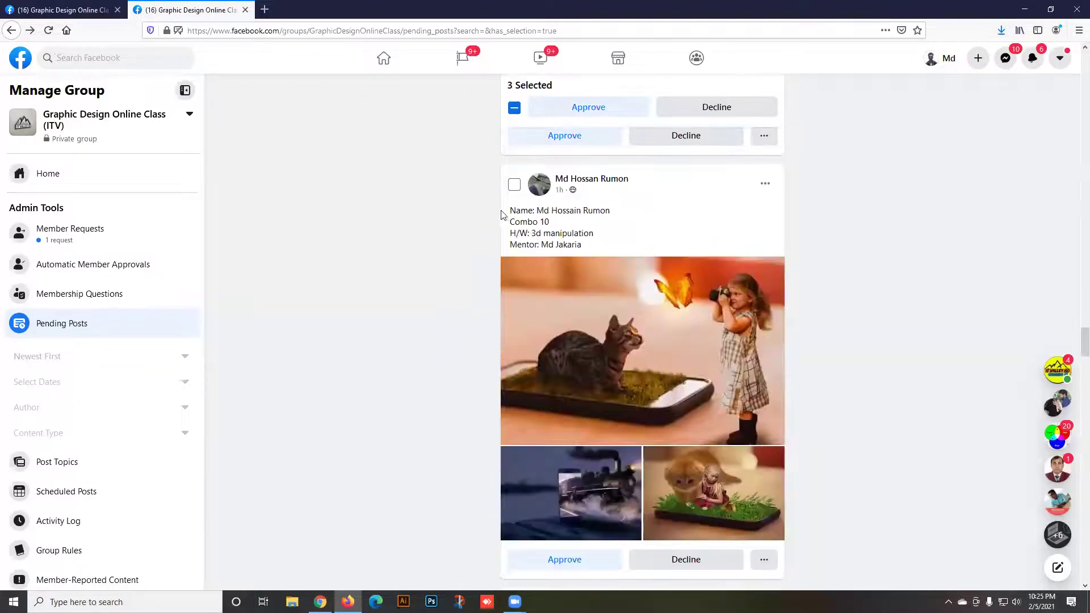
pyautogui.click(514, 184)
# Open the green tea box image in the next "JPG to PNG" post and review its cutouts through the armed pair with the frying pan.
pyautogui.scroll(-6, 471, 291)
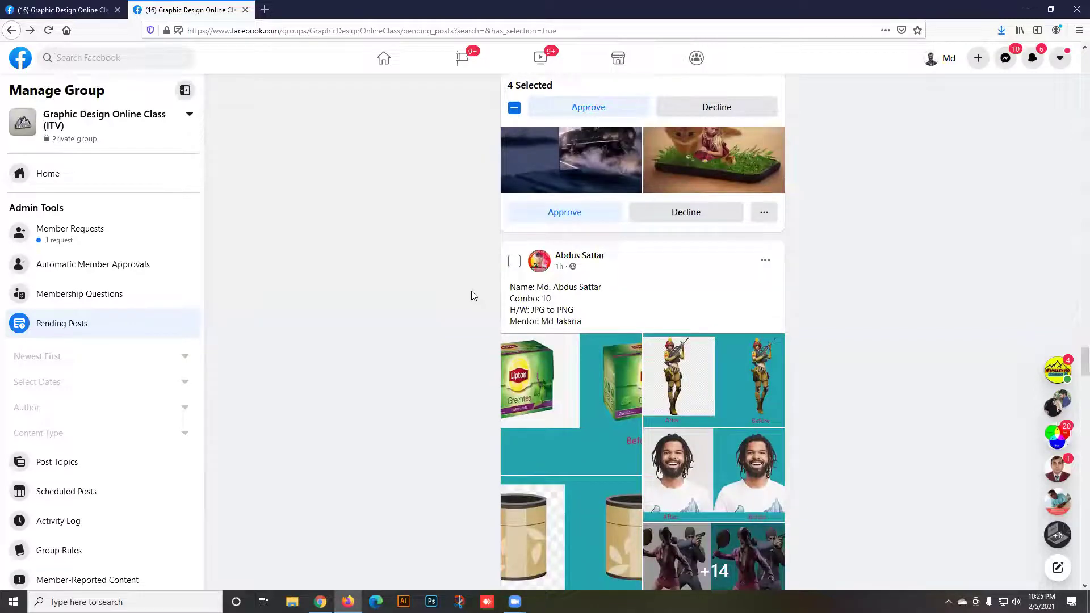
pyautogui.scroll(-5, 471, 295)
pyautogui.scroll(4, 579, 340)
pyautogui.click(568, 305)
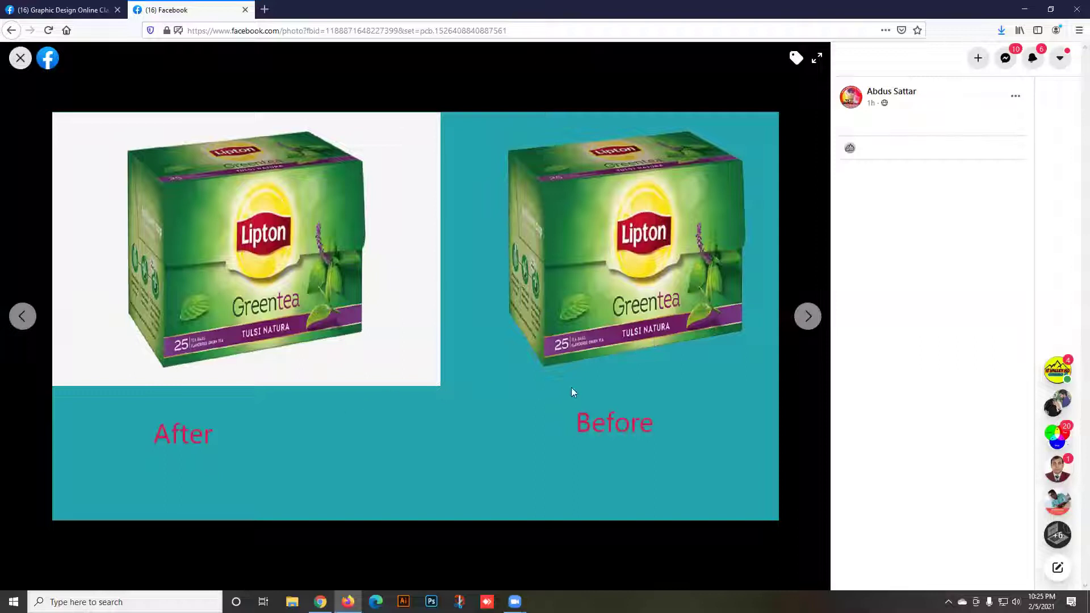
pyautogui.click(808, 317)
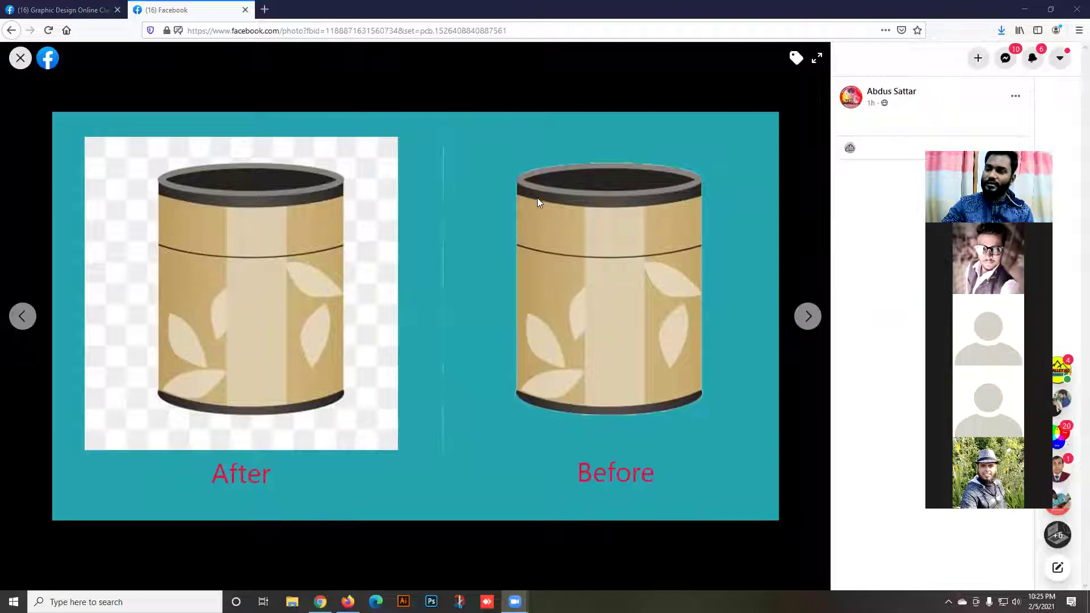
pyautogui.click(807, 316)
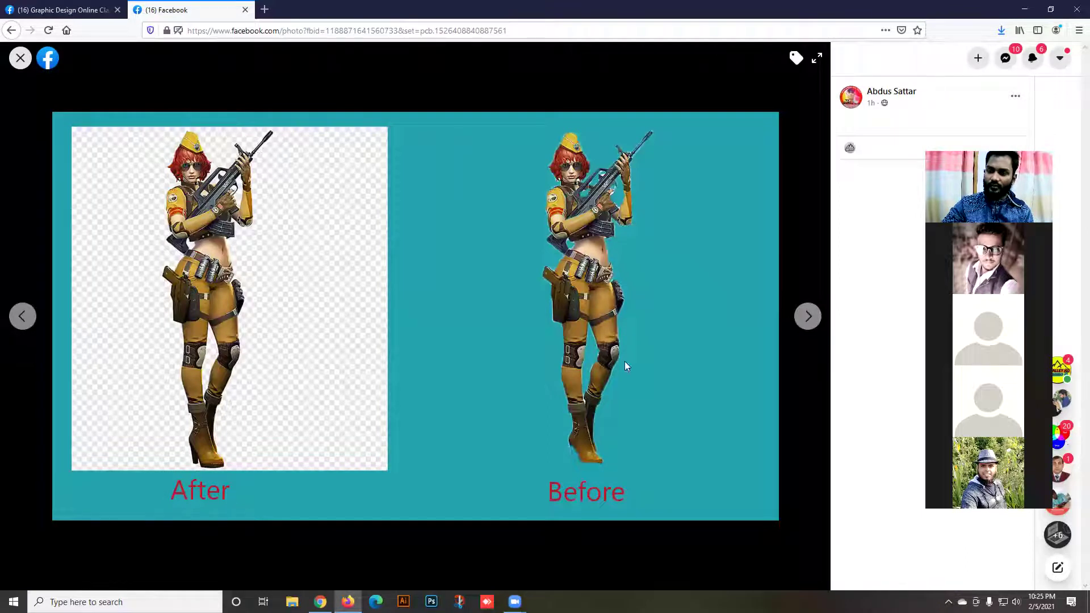
pyautogui.click(810, 317)
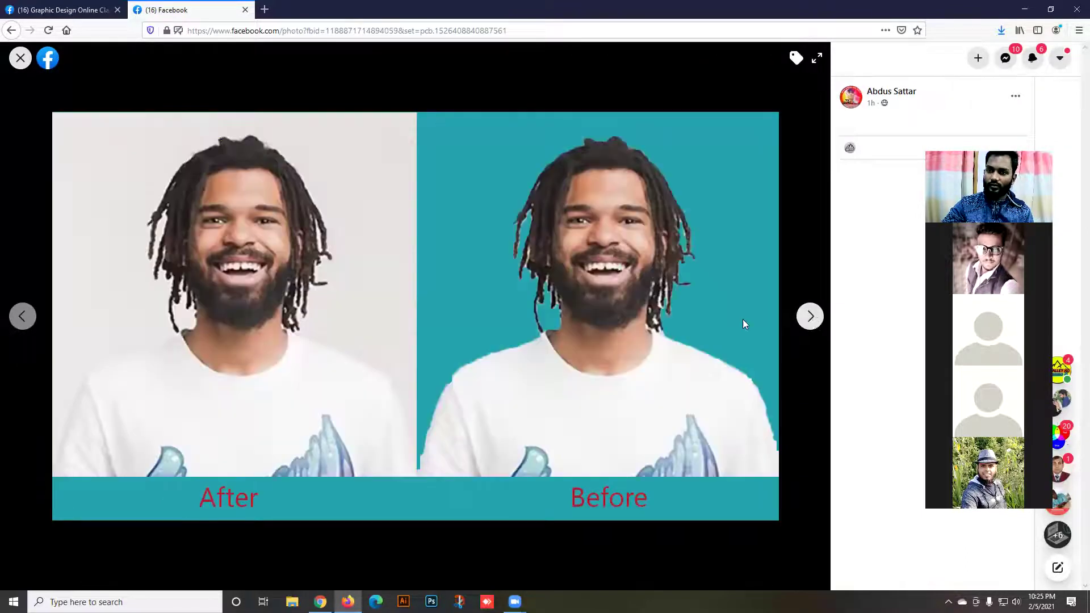
pyautogui.click(810, 317)
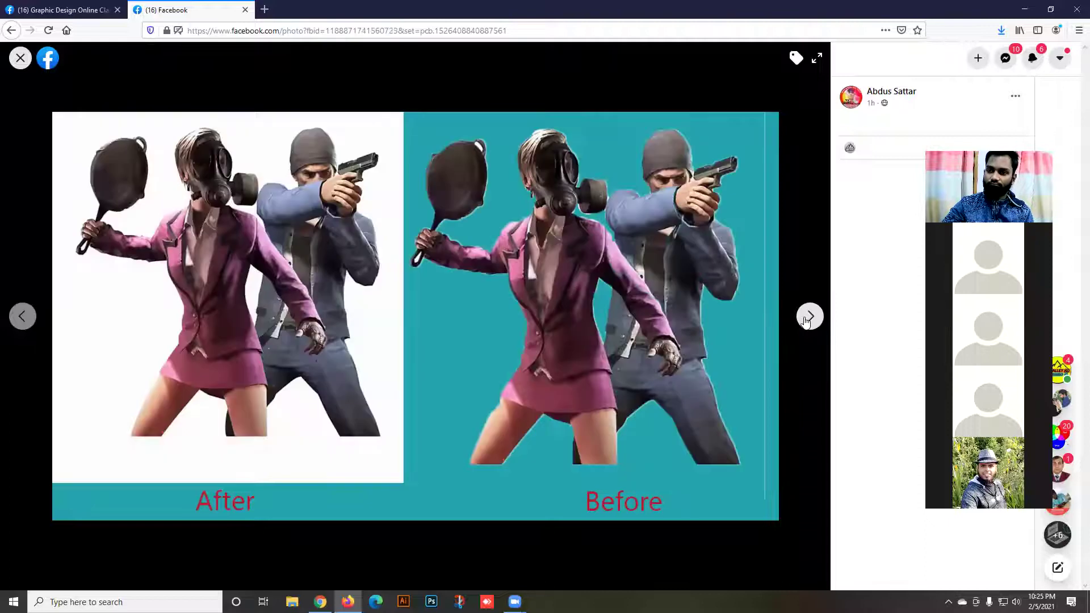
# Continue through the post's cutouts of the green ogre, the Twinings tea chest and the mermaid to the red box.
pyautogui.click(810, 317)
pyautogui.click(806, 321)
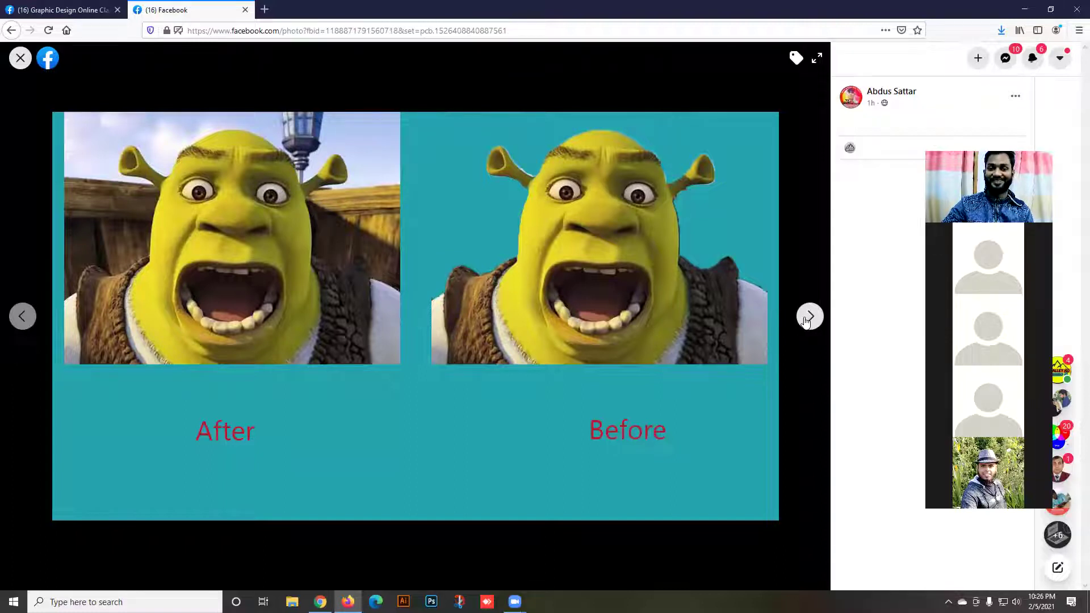
pyautogui.click(806, 321)
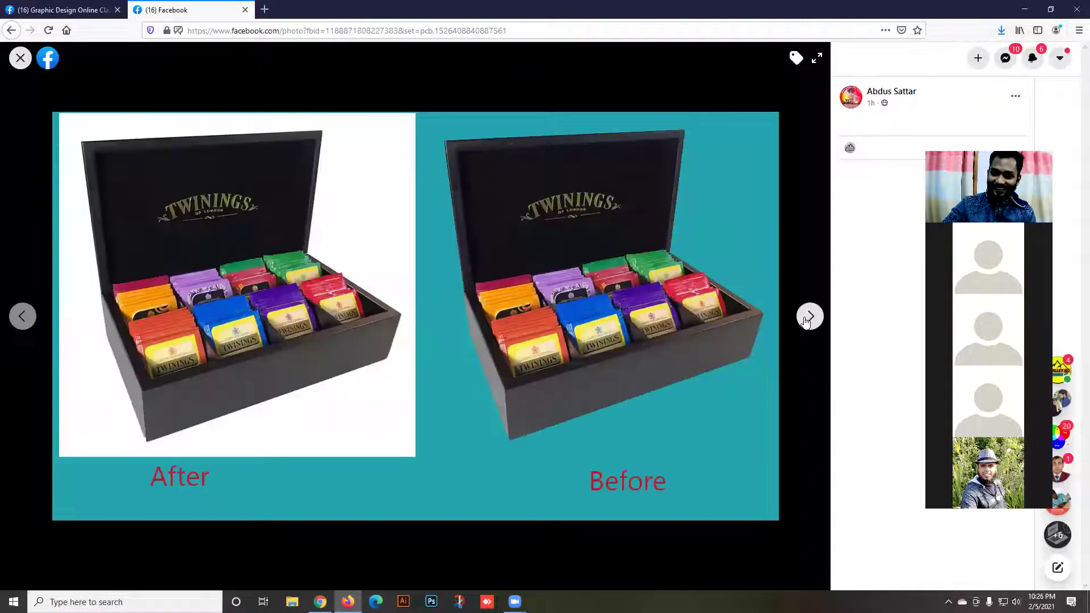
pyautogui.click(810, 316)
pyautogui.click(809, 316)
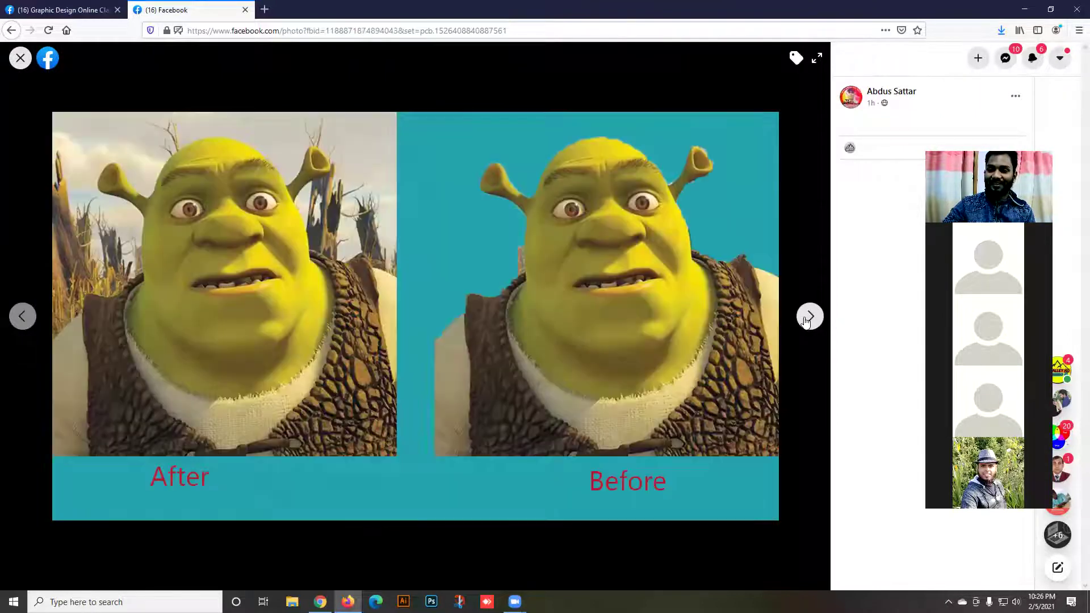
pyautogui.click(809, 316)
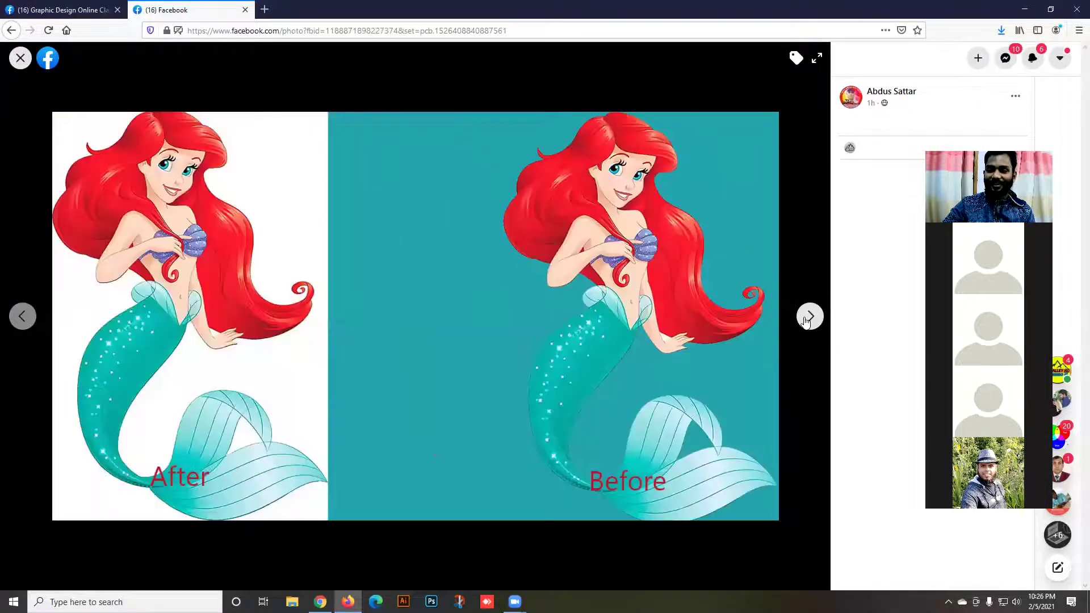
pyautogui.click(806, 321)
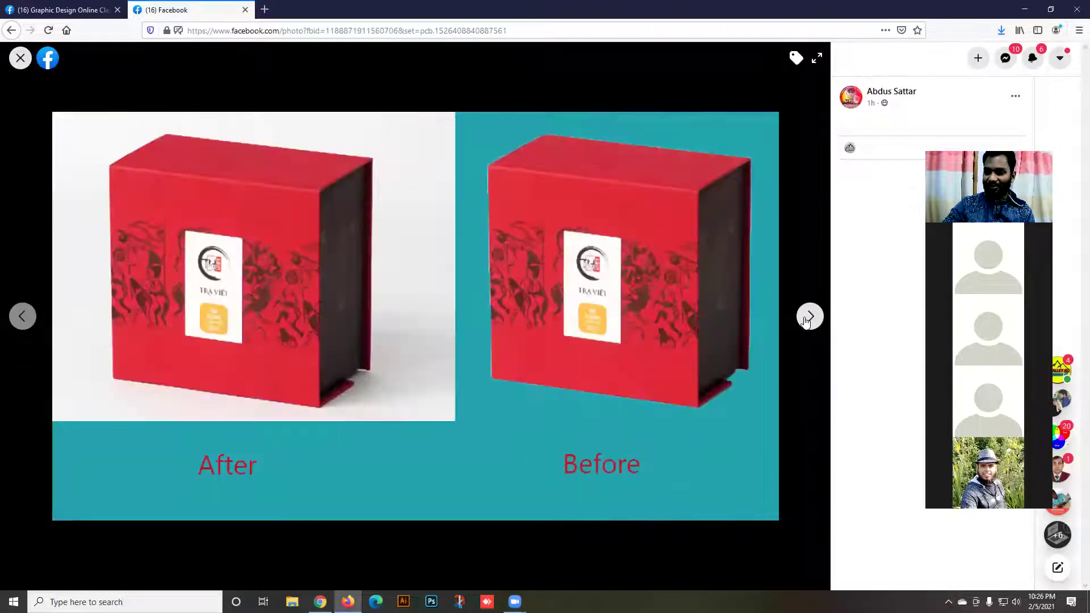
# Review the post's further cutouts from the boat and the matcha tea box to the yellow bird.
pyautogui.click(809, 317)
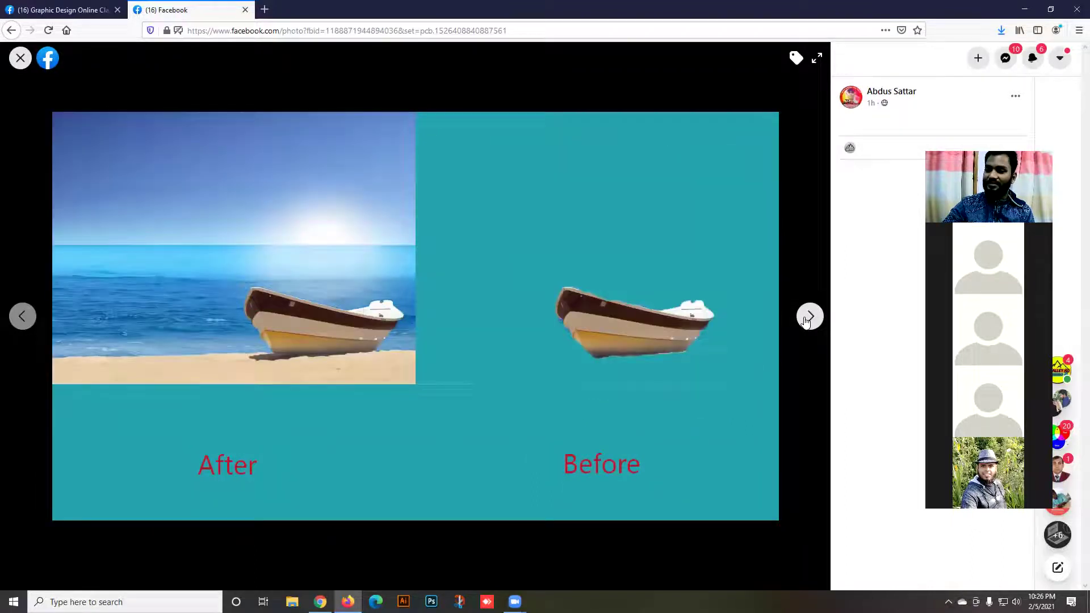
pyautogui.click(806, 321)
pyautogui.click(806, 322)
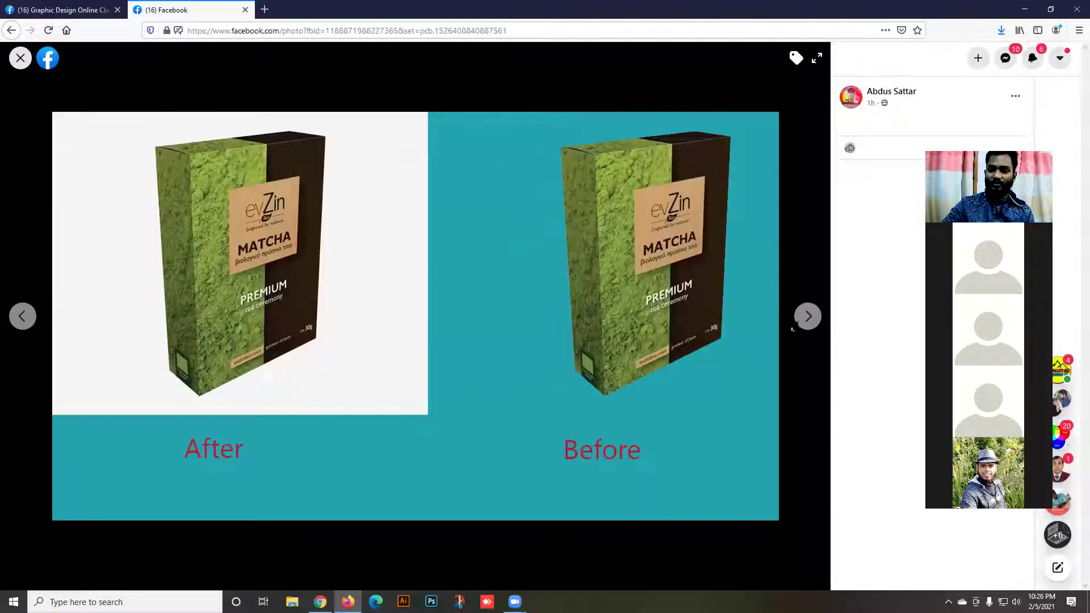
pyautogui.click(797, 322)
pyautogui.click(817, 317)
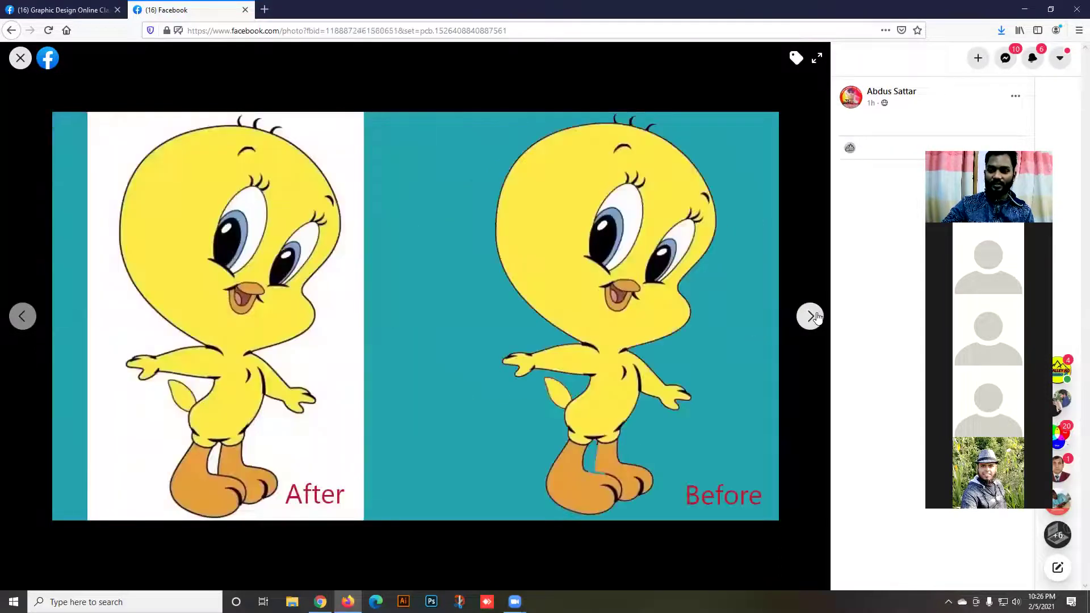
# Compare the post's two yellow bird images and return to the pending posts.
pyautogui.click(21, 316)
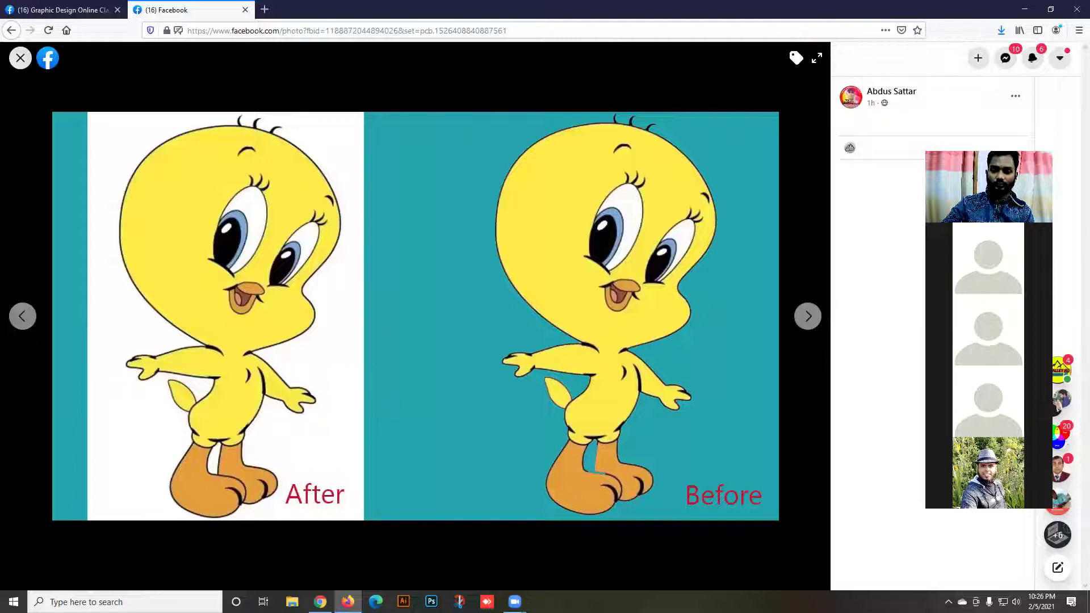
pyautogui.click(808, 316)
pyautogui.click(21, 58)
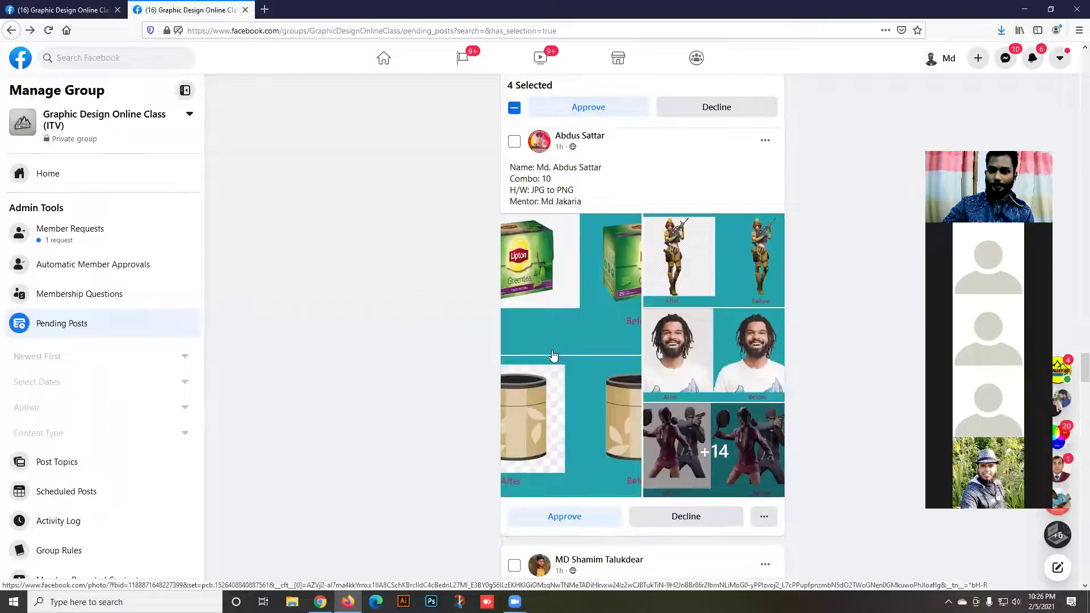
# Open the footballer image in the next "3D manipulation" post and review its images through the photographer and the dinosaur to the giraffe.
pyautogui.scroll(-5, 548, 357)
pyautogui.scroll(-3, 544, 356)
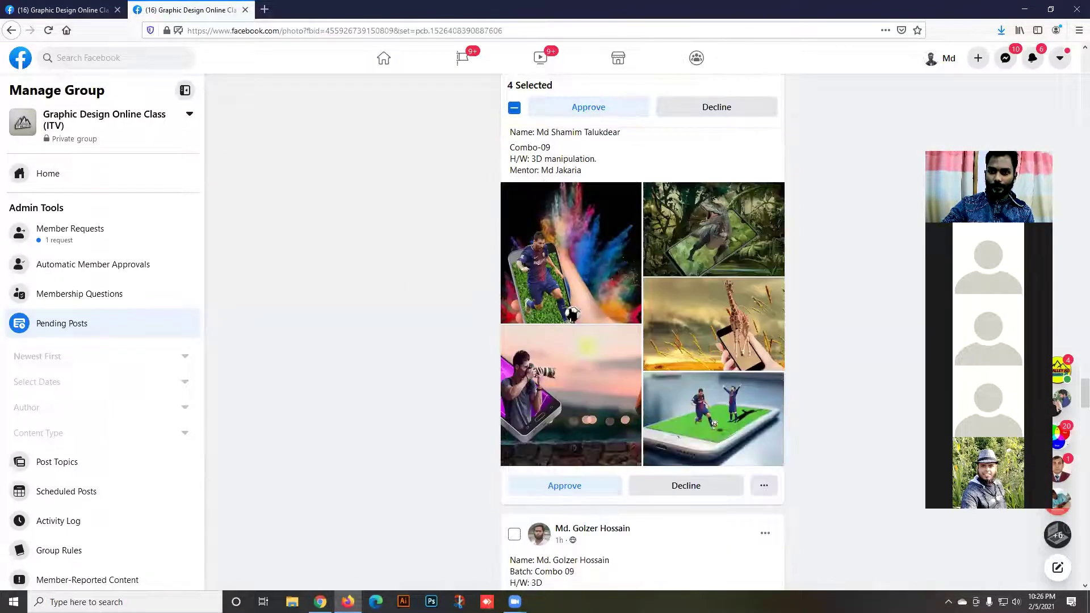
pyautogui.click(567, 312)
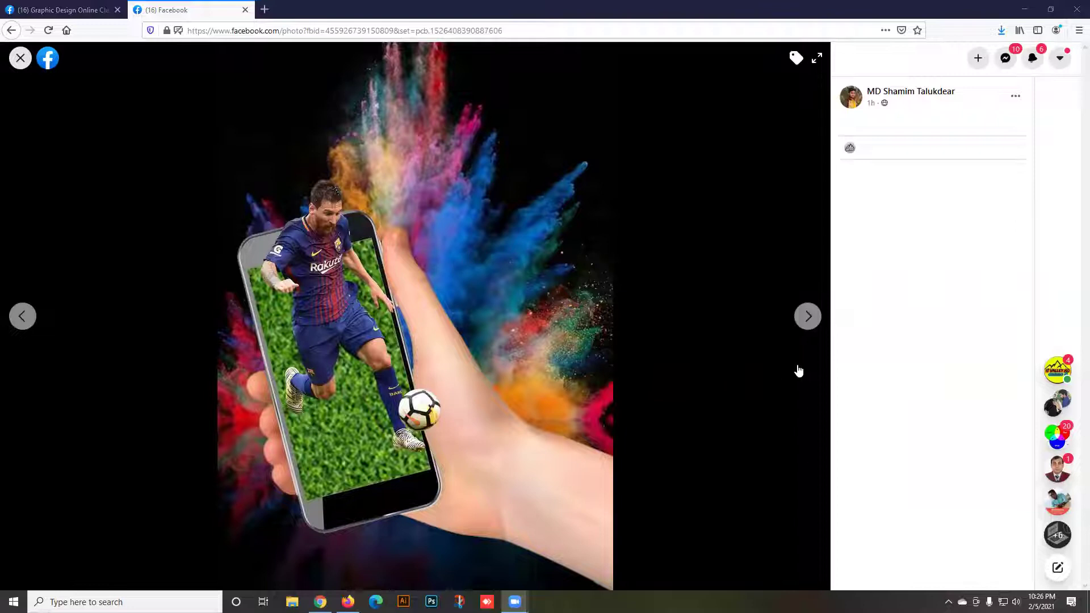
pyautogui.click(807, 316)
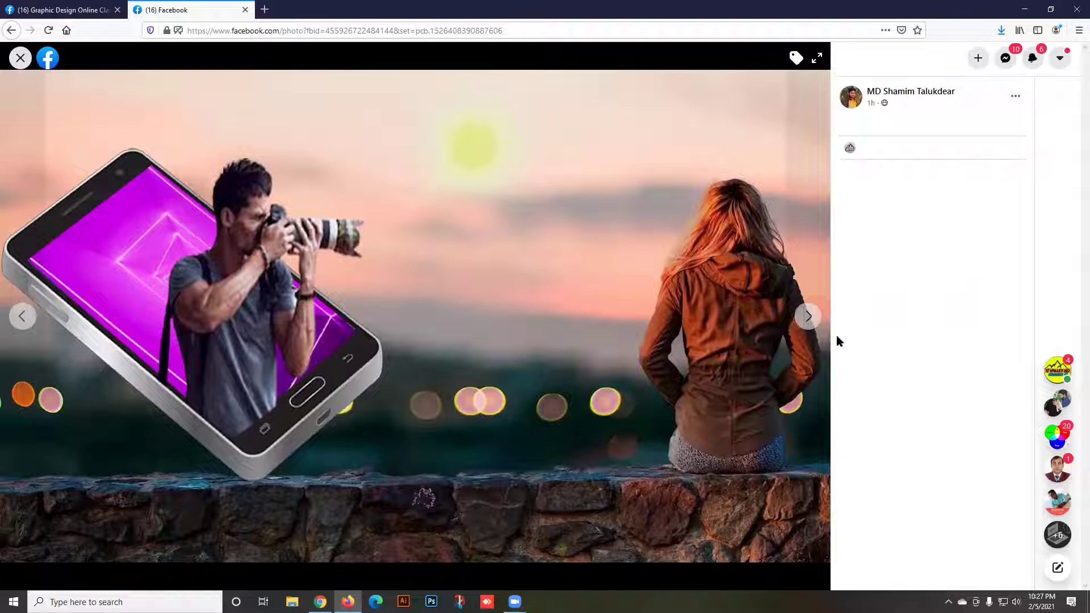
pyautogui.click(808, 317)
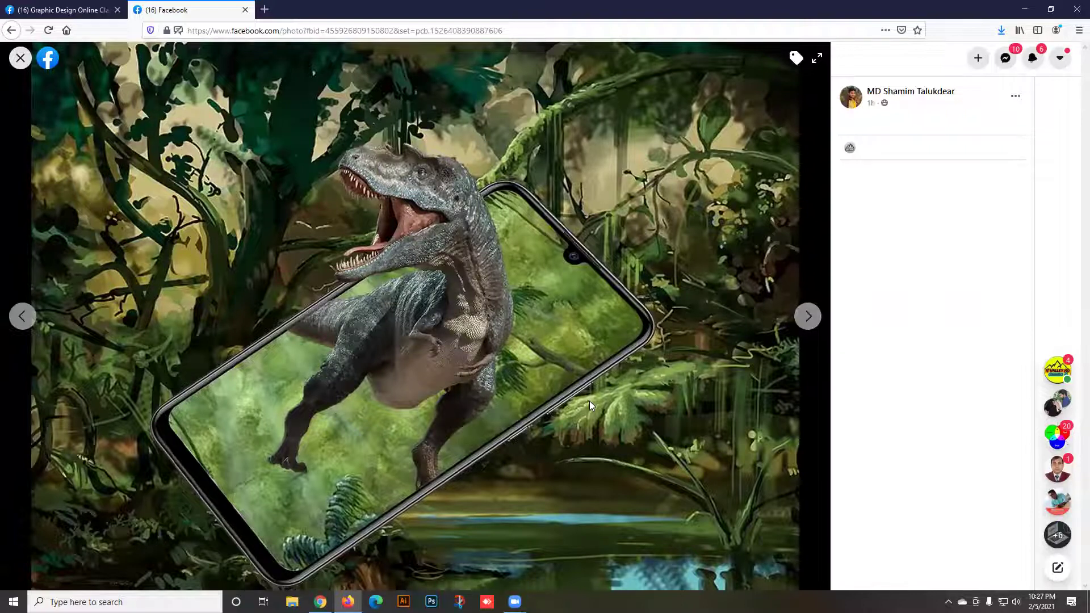
pyautogui.click(808, 318)
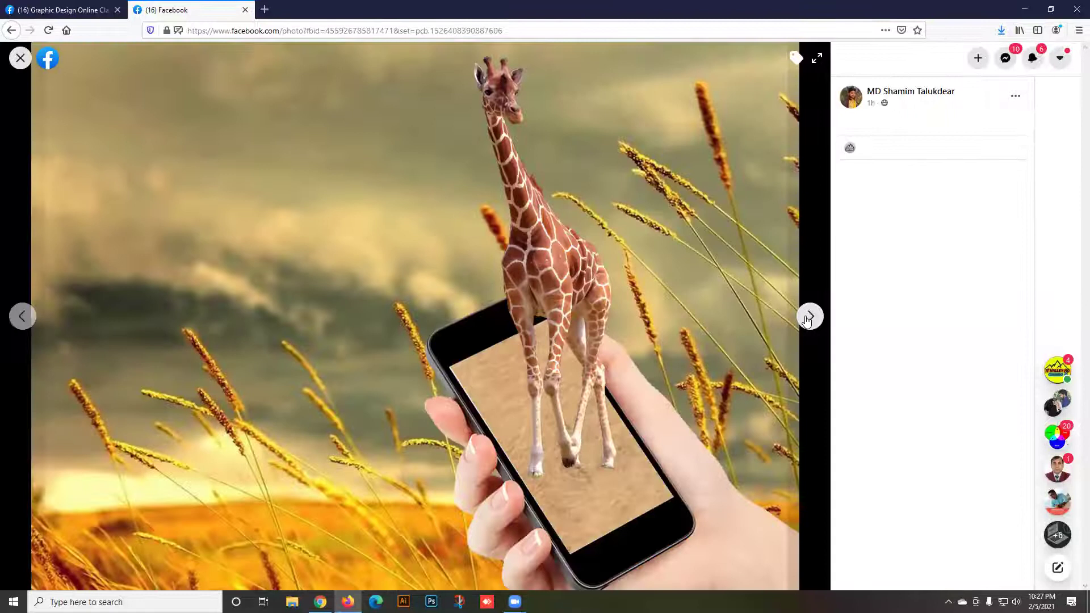
# Recheck the dinosaur and giraffe images, review the two footballers on the phone, and return to the pending posts.
pyautogui.click(21, 319)
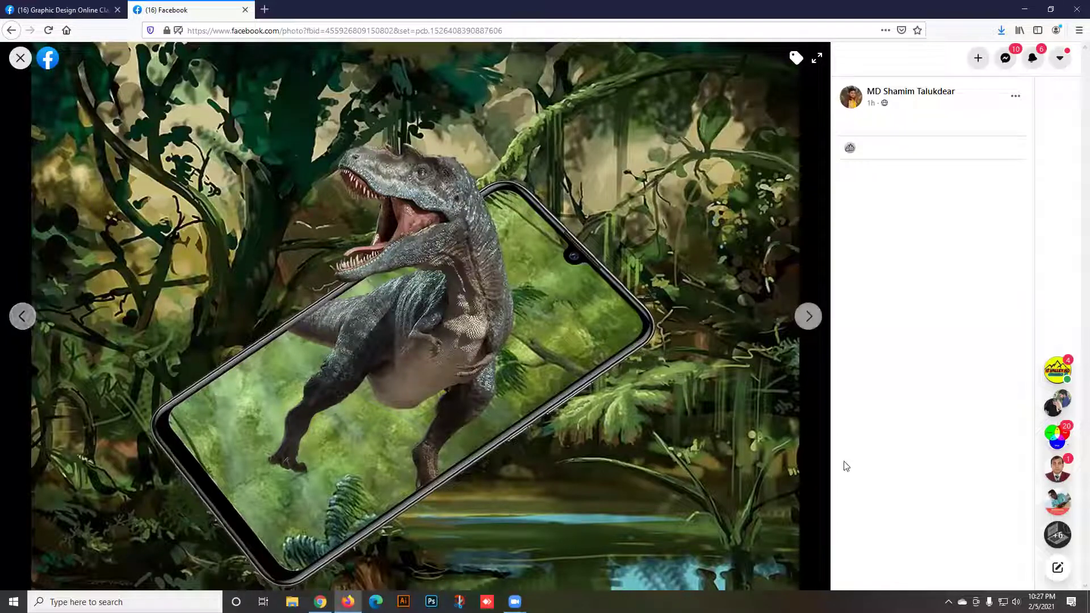
pyautogui.click(811, 318)
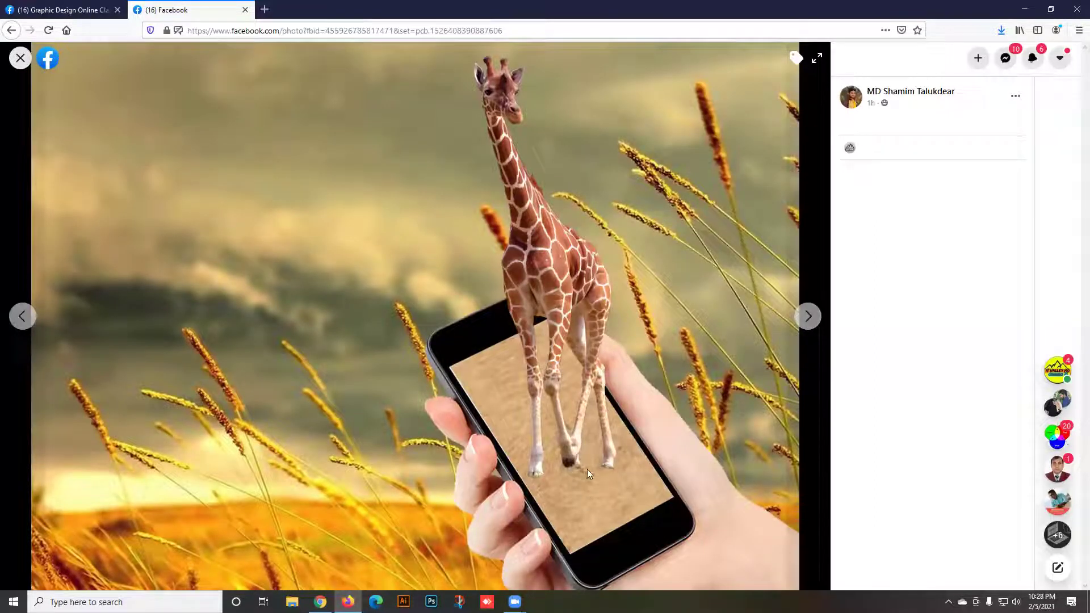
pyautogui.click(806, 321)
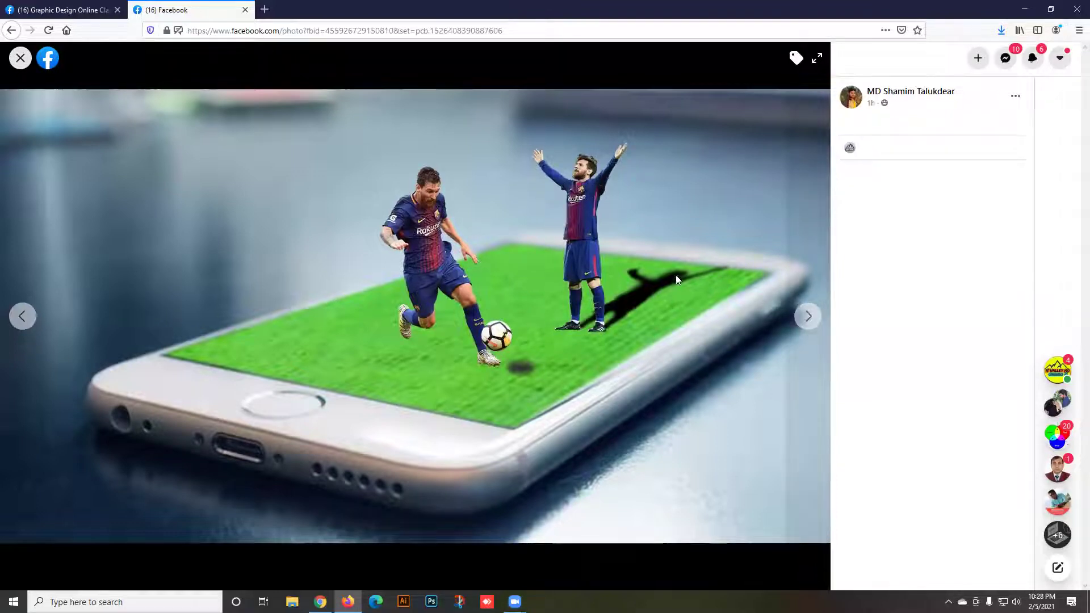
pyautogui.click(811, 319)
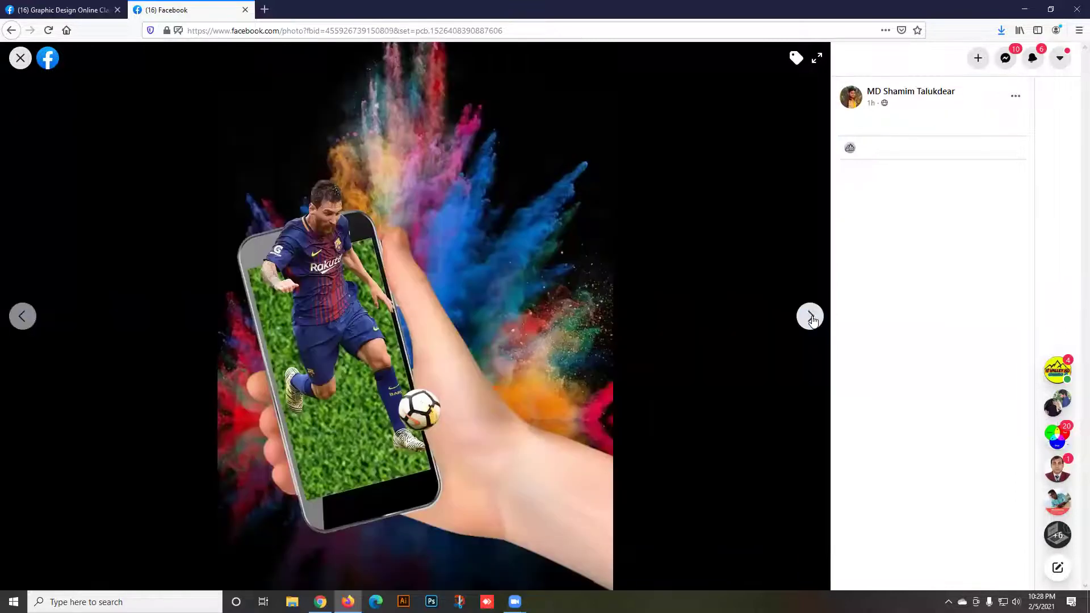
pyautogui.click(812, 318)
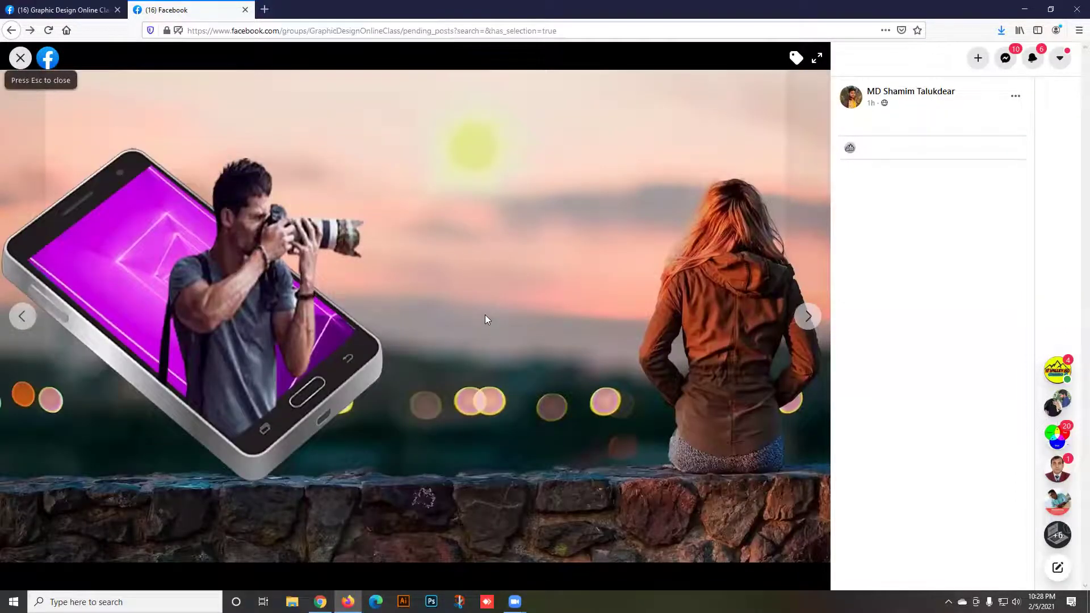
pyautogui.press('Escape')
# Open the helicopter and policeman image in the next "3D" post and review its images through the motorcycle to the elephant.
pyautogui.scroll(-5, 486, 317)
pyautogui.scroll(-1, 486, 317)
pyautogui.click(565, 302)
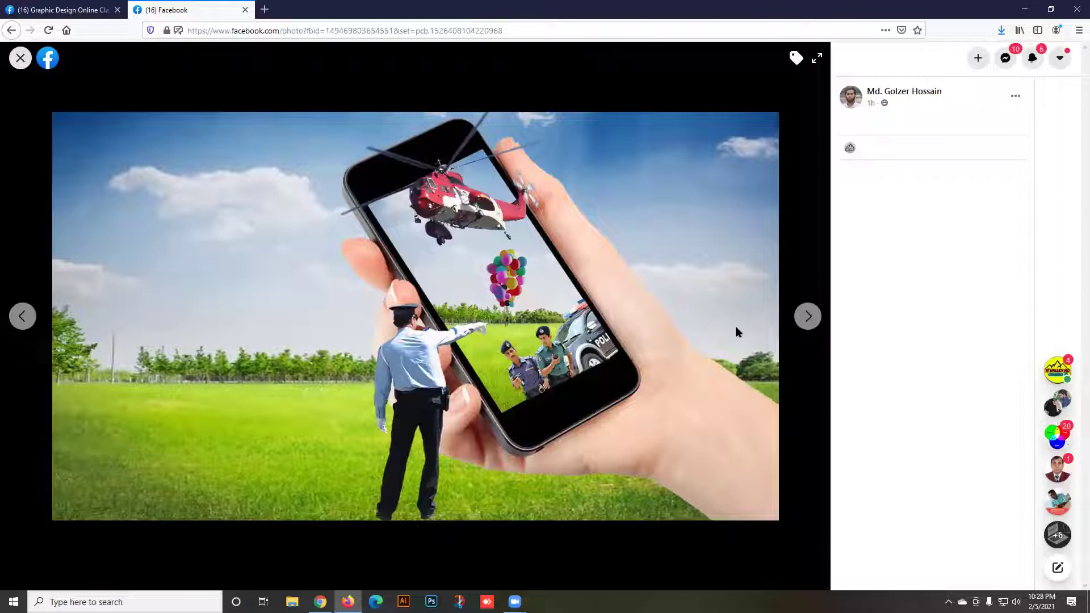
pyautogui.click(810, 317)
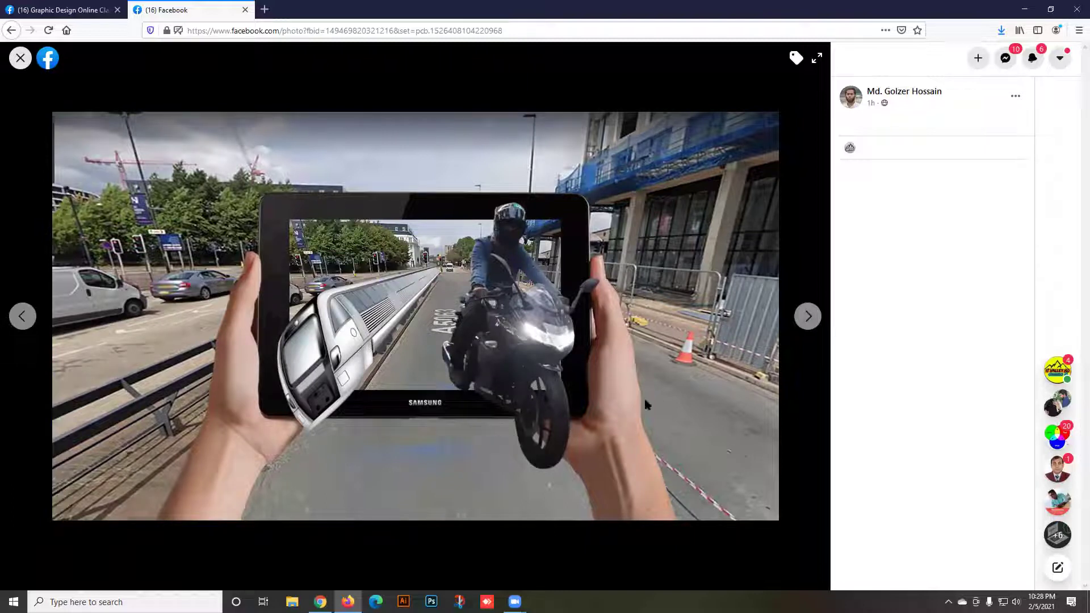
pyautogui.click(807, 318)
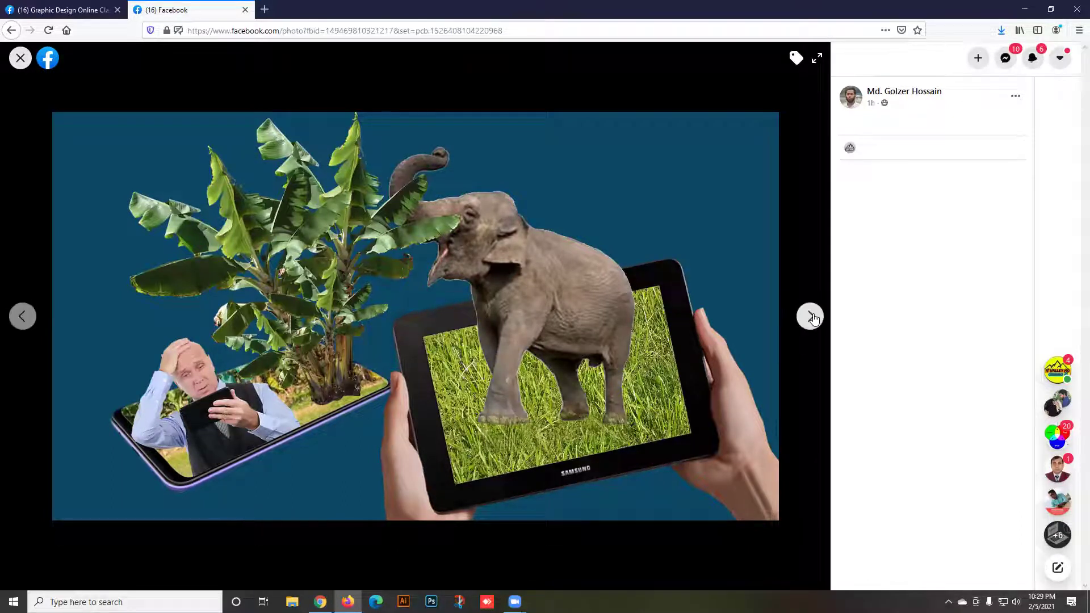
# Continue through the post's images of the two footballers, the trees on phones and the laptop runners, back around to the helicopter.
pyautogui.click(810, 317)
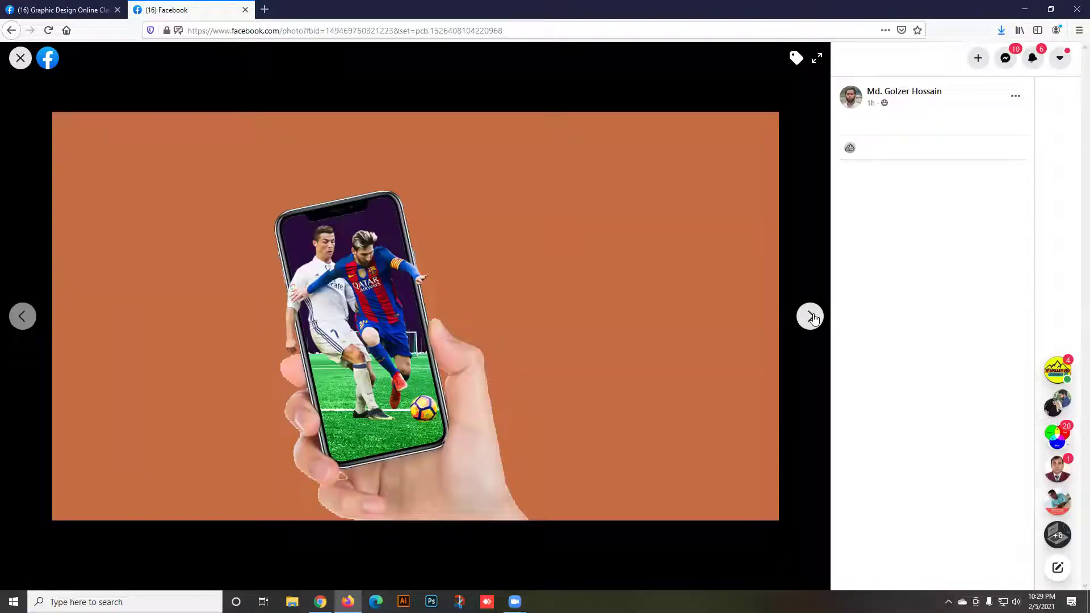
pyautogui.click(811, 317)
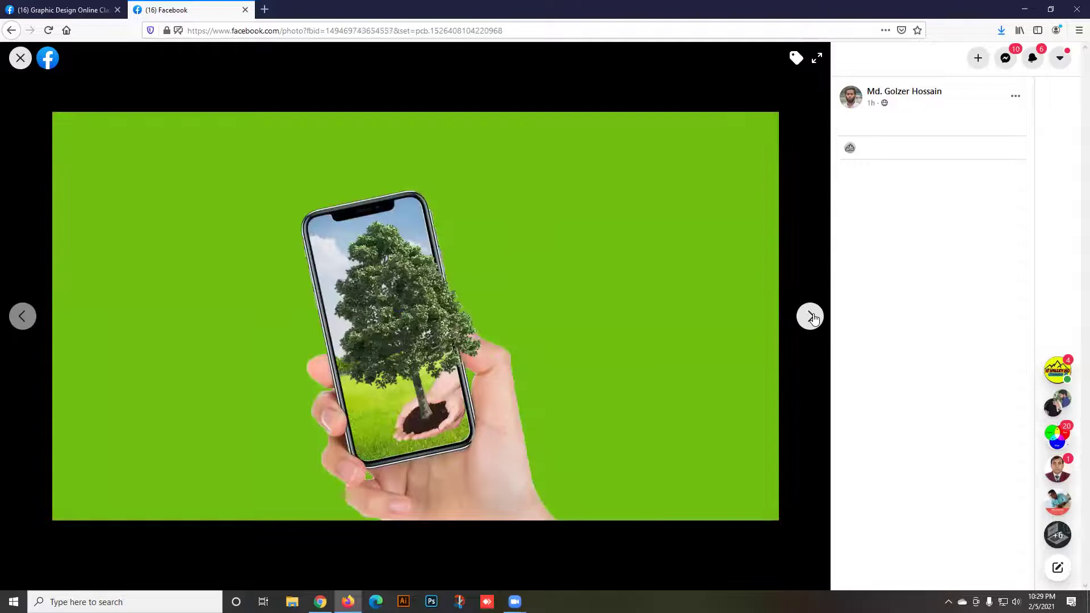
pyautogui.click(811, 317)
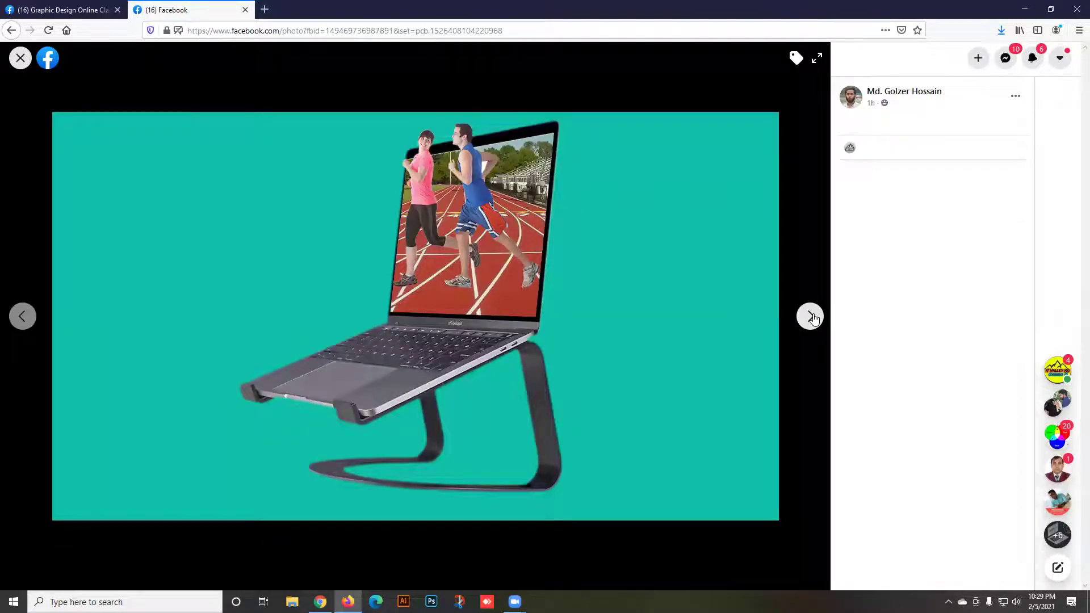
pyautogui.click(811, 317)
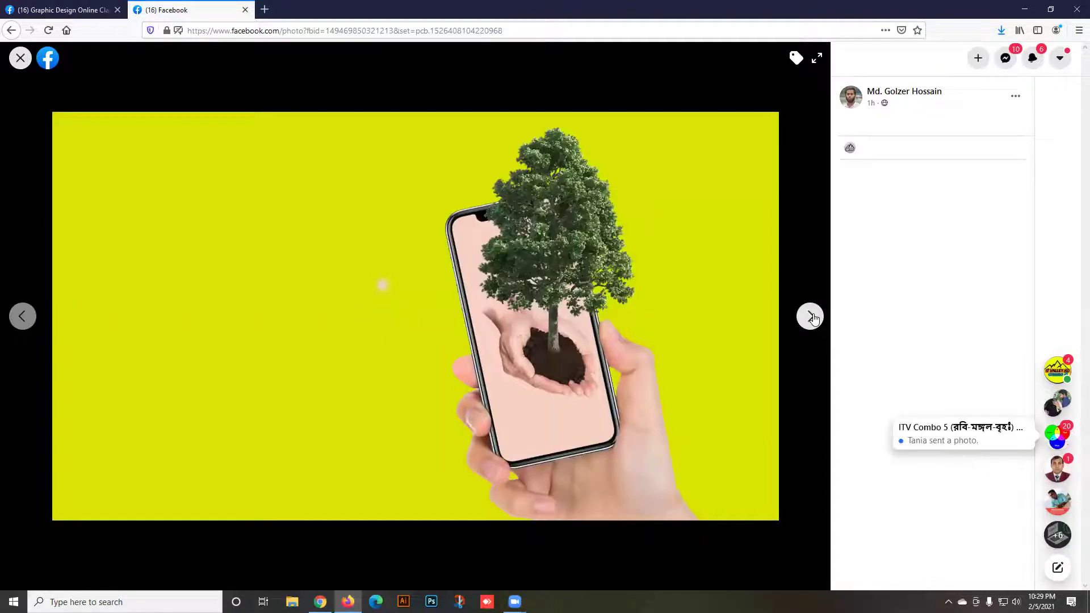
pyautogui.click(810, 316)
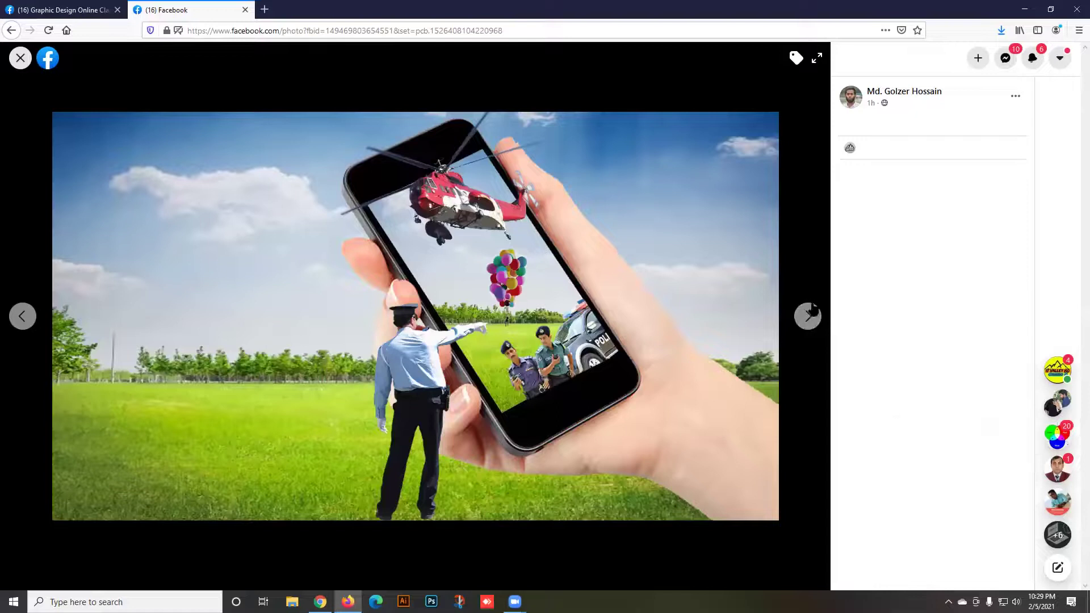
pyautogui.click(810, 317)
# Review the same images in reverse order, from the helicopter and the yellow-background tree to the elephant.
pyautogui.click(21, 316)
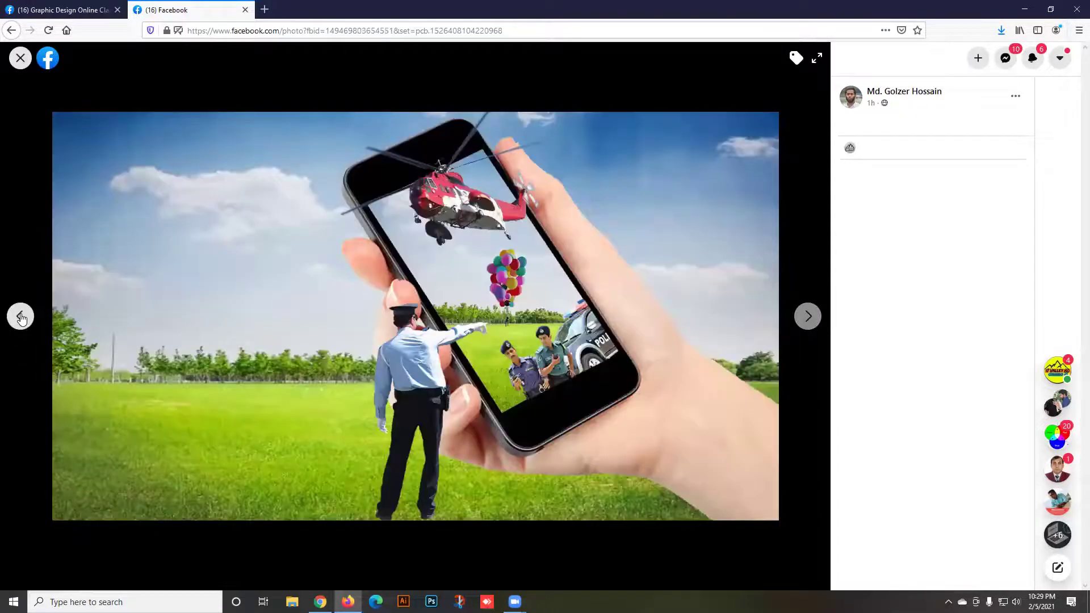
pyautogui.click(21, 317)
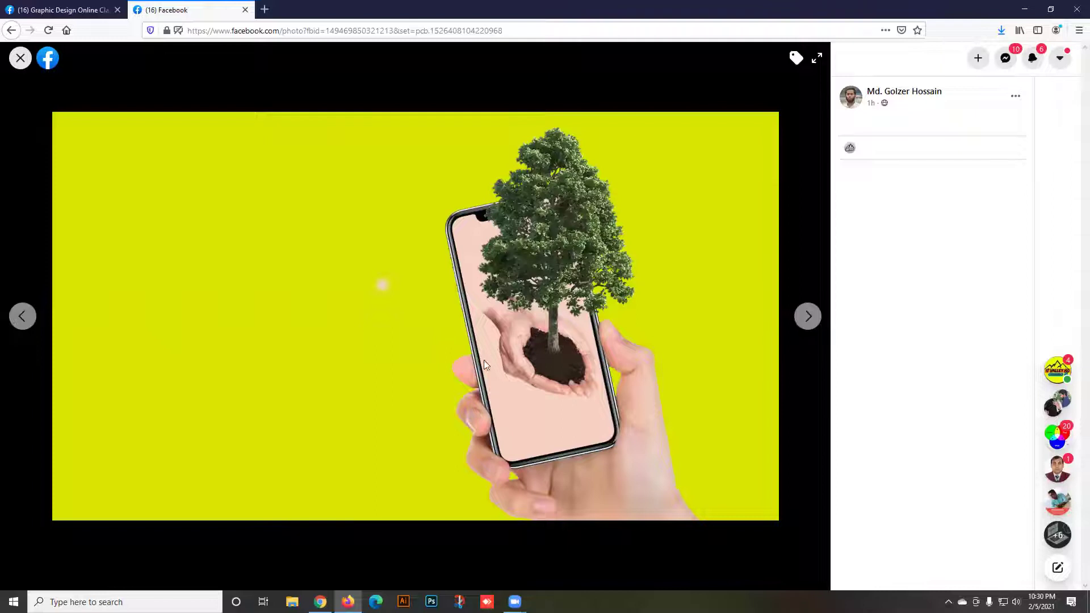
pyautogui.click(22, 316)
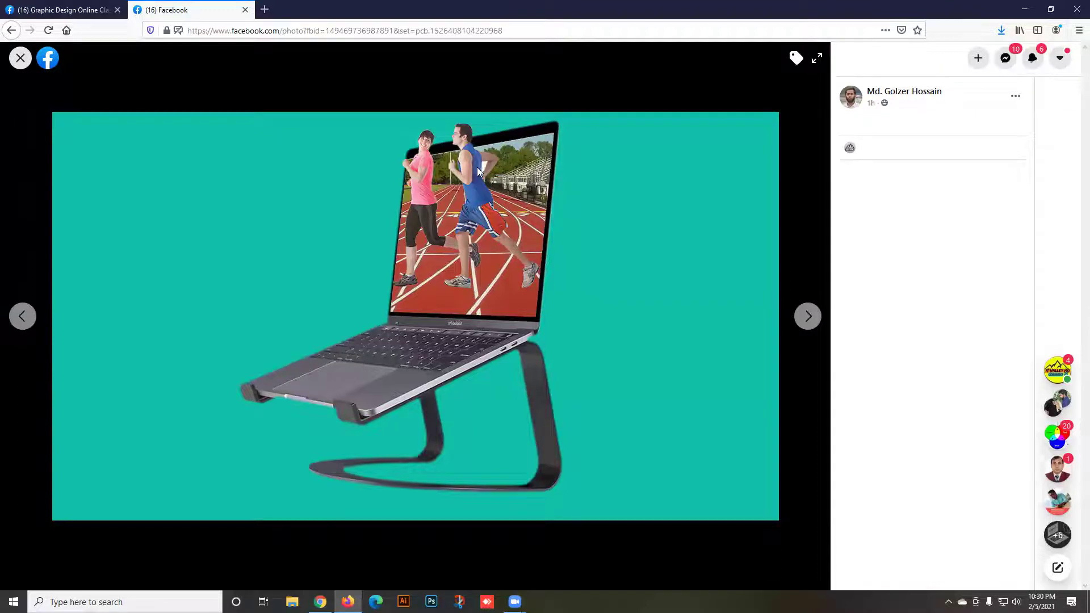
pyautogui.click(23, 322)
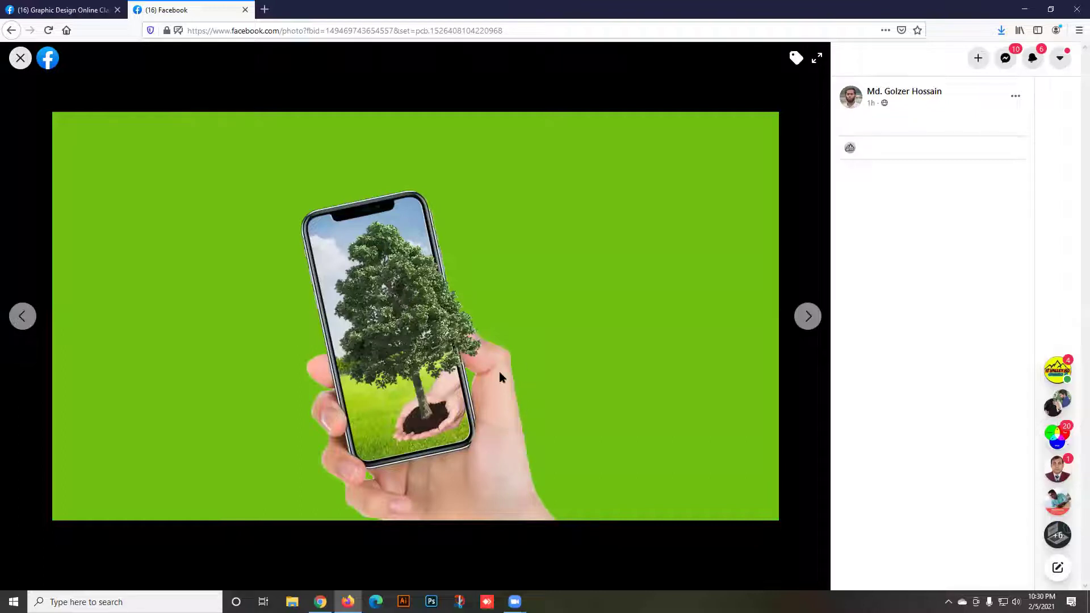
pyautogui.click(20, 318)
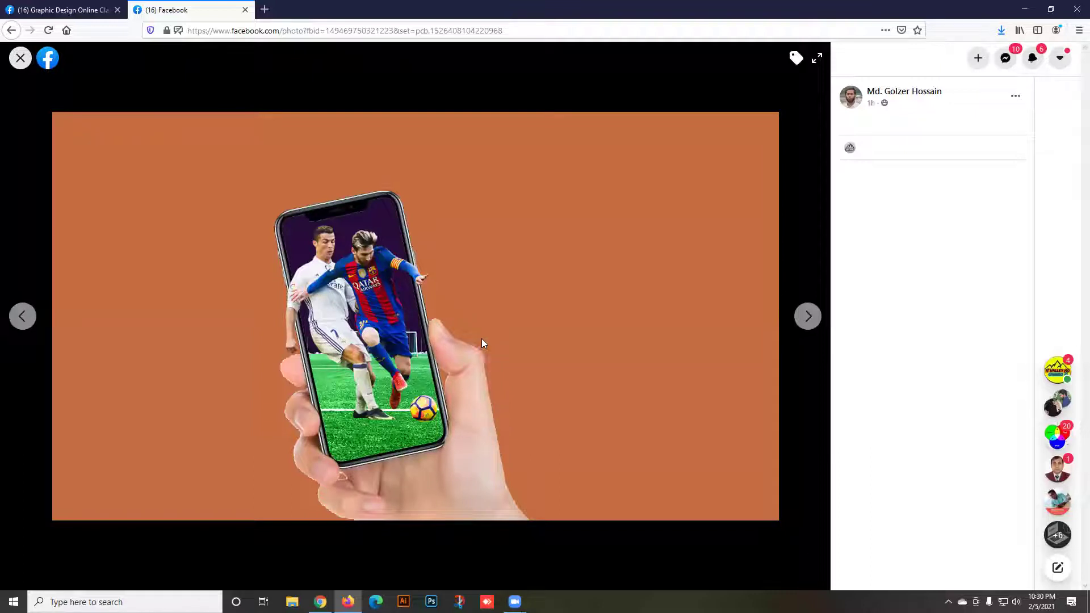
pyautogui.click(20, 316)
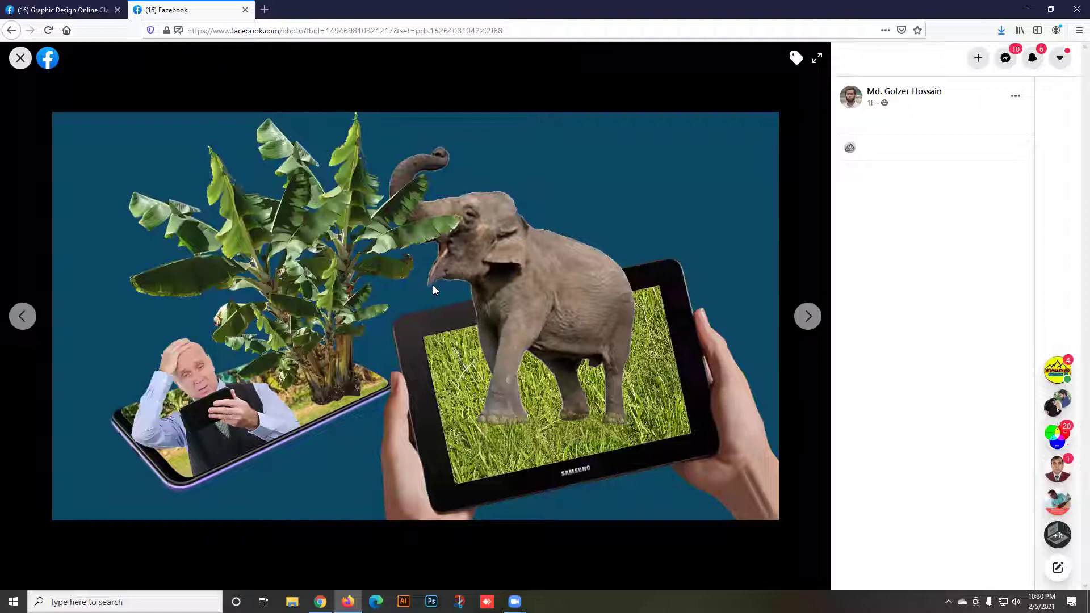
# Close the image view and add the "3D" post with the helicopter image to the selection.
pyautogui.click(808, 316)
pyautogui.click(20, 58)
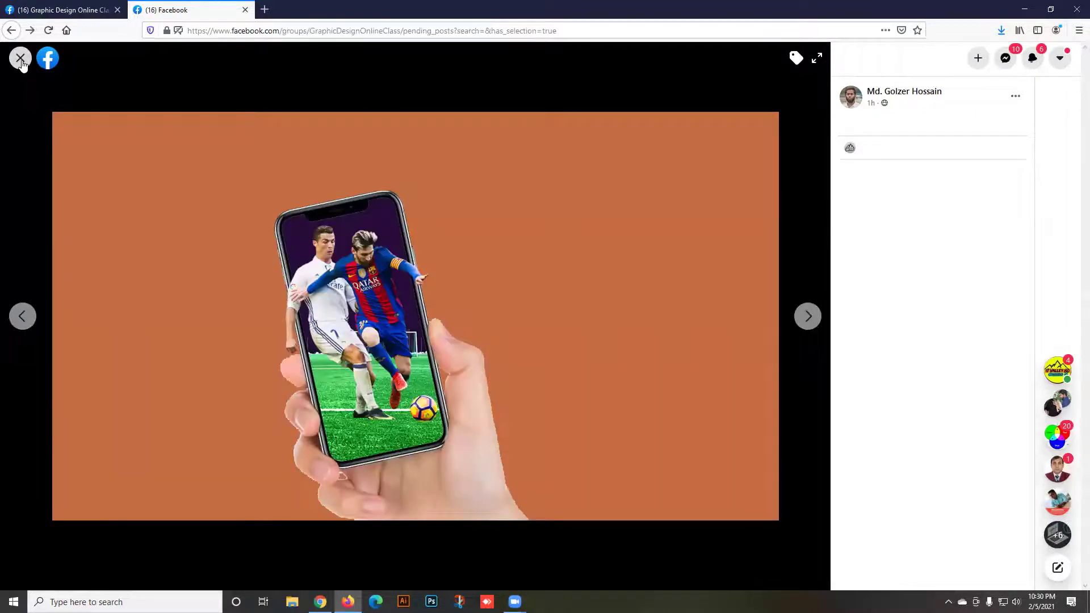
pyautogui.click(514, 186)
# Open the footballer image in the next Combo-10 post and review it along with the Free Fire composition.
pyautogui.scroll(-6, 446, 285)
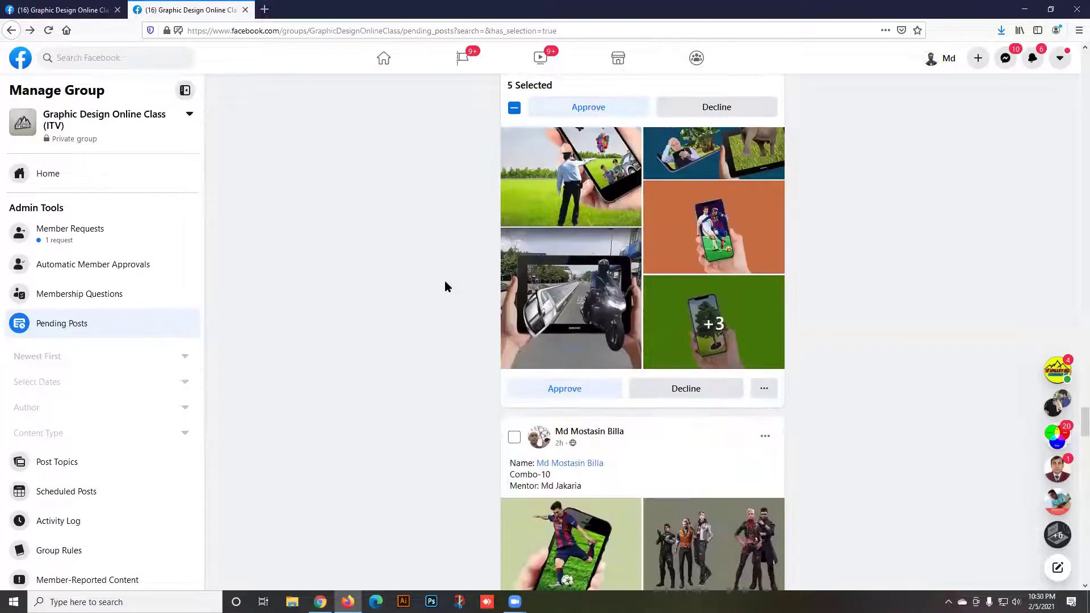
pyautogui.scroll(-1, 561, 401)
pyautogui.click(581, 343)
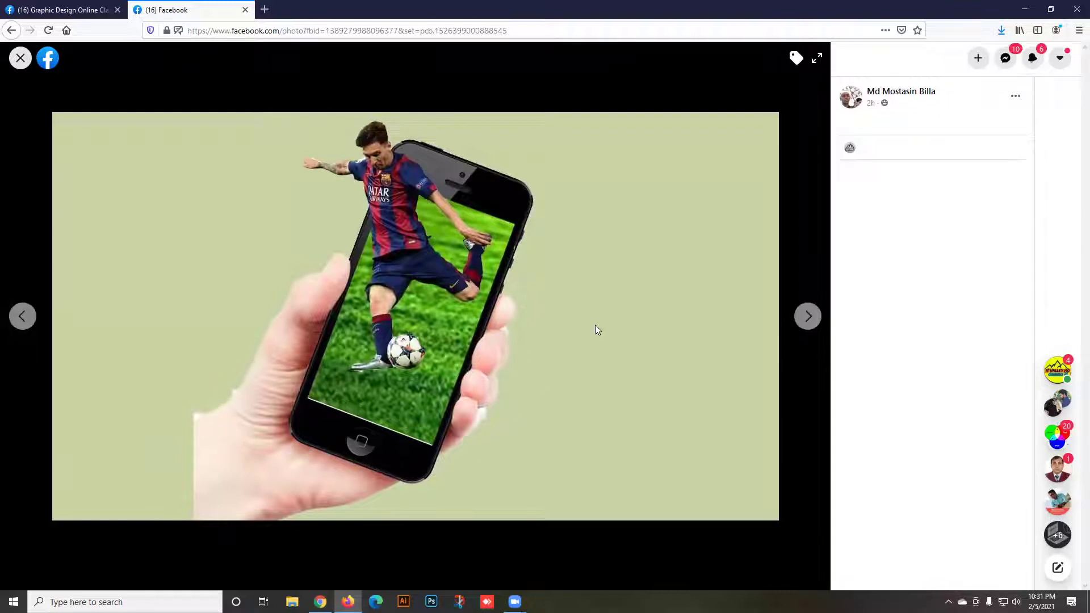
pyautogui.click(806, 319)
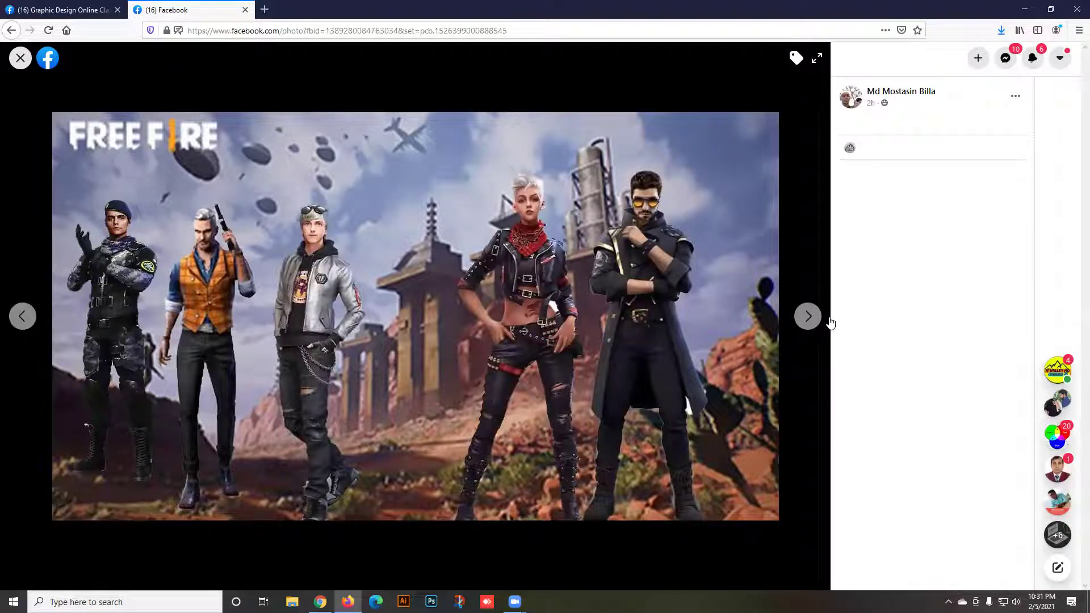
pyautogui.click(802, 325)
pyautogui.click(31, 321)
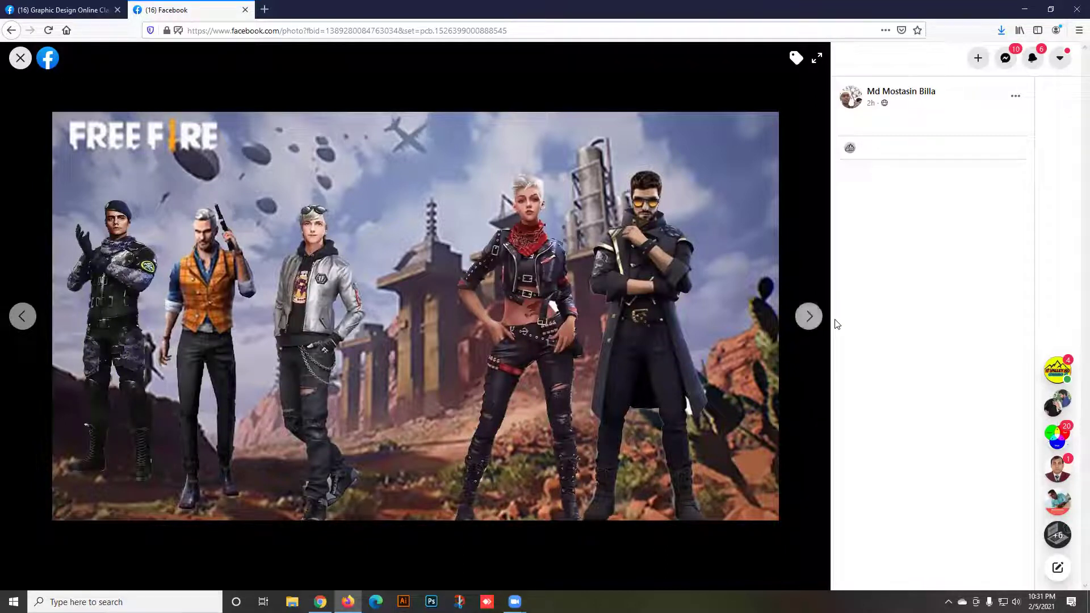
# Continue through the post's images of the grey-background characters, "The Hero" and the 7up bottle to the two flags.
pyautogui.click(809, 318)
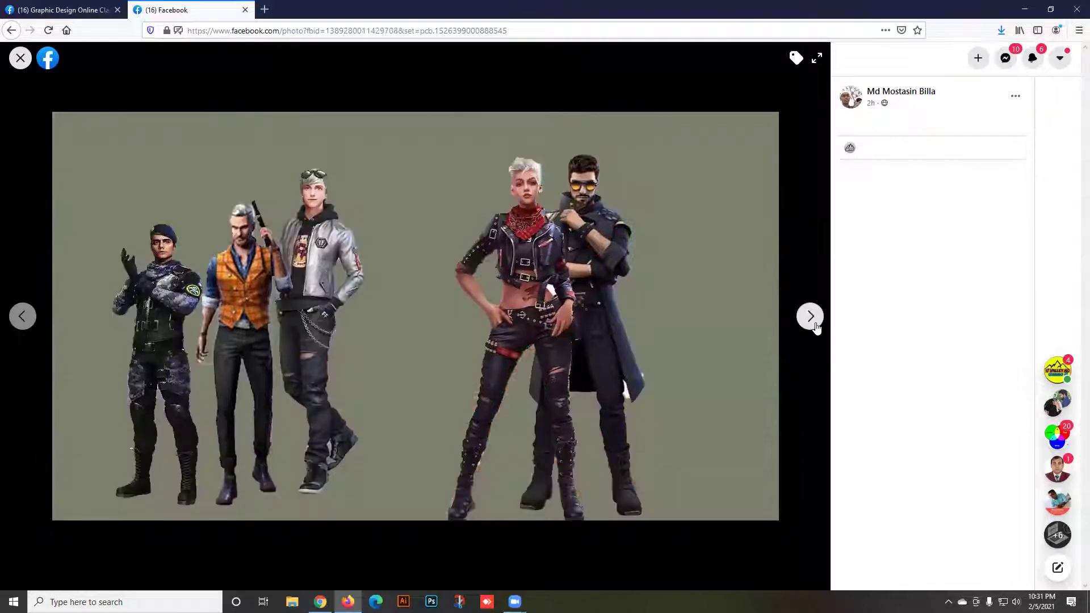
pyautogui.click(808, 318)
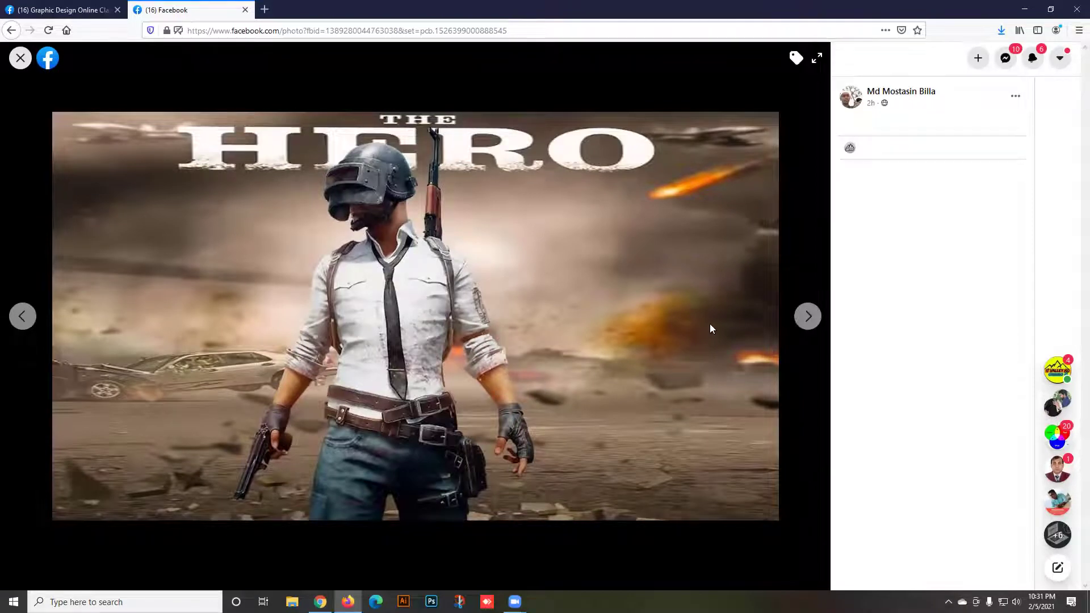
pyautogui.click(793, 327)
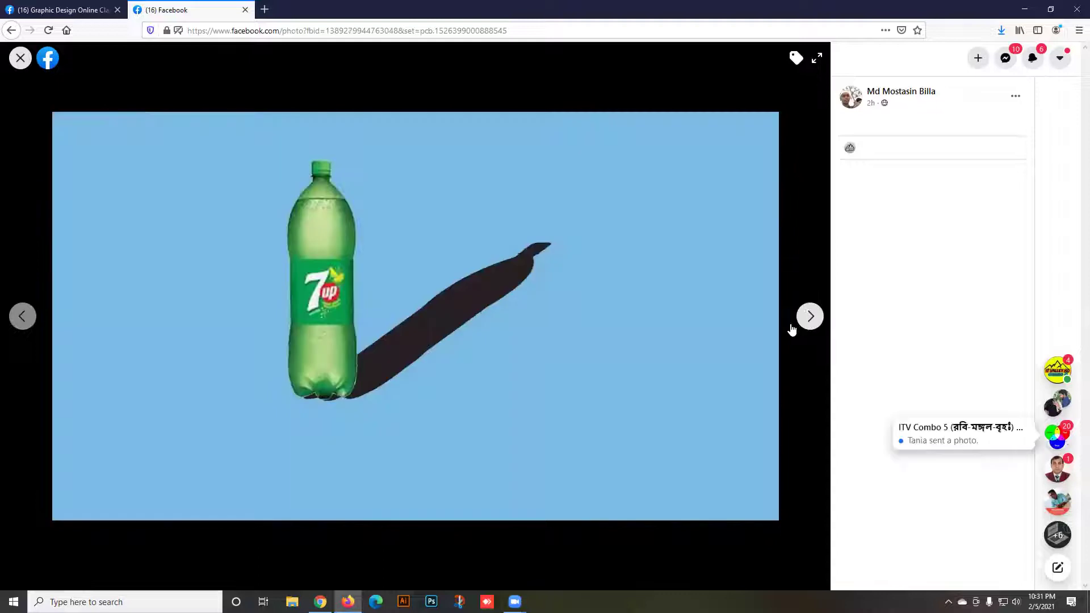
pyautogui.click(808, 315)
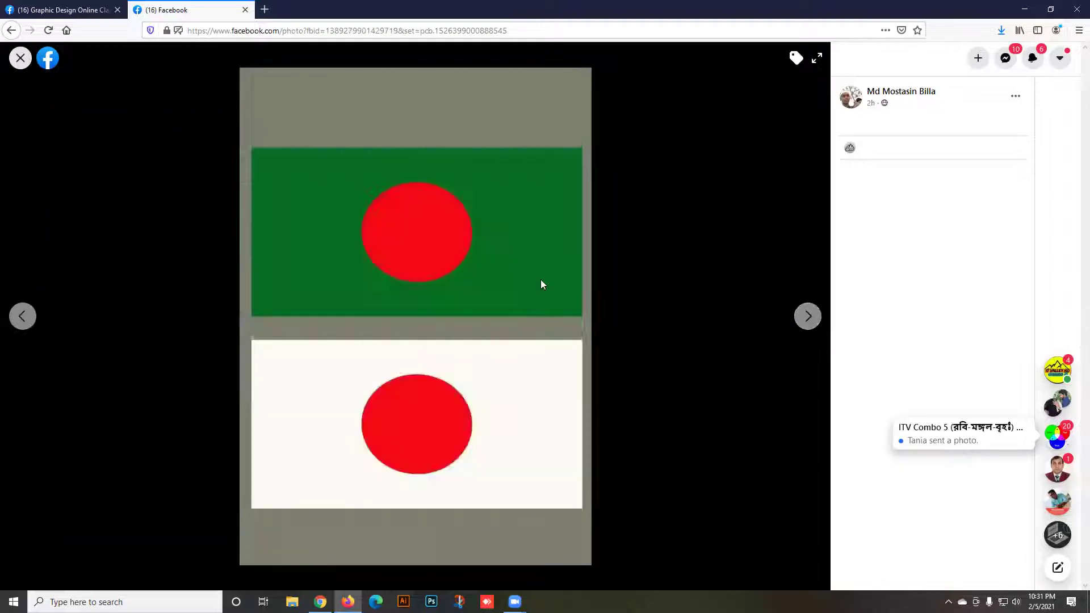
# Check the image following the two flags, return to the flags for another look, and close the image view.
pyautogui.click(812, 314)
pyautogui.click(21, 317)
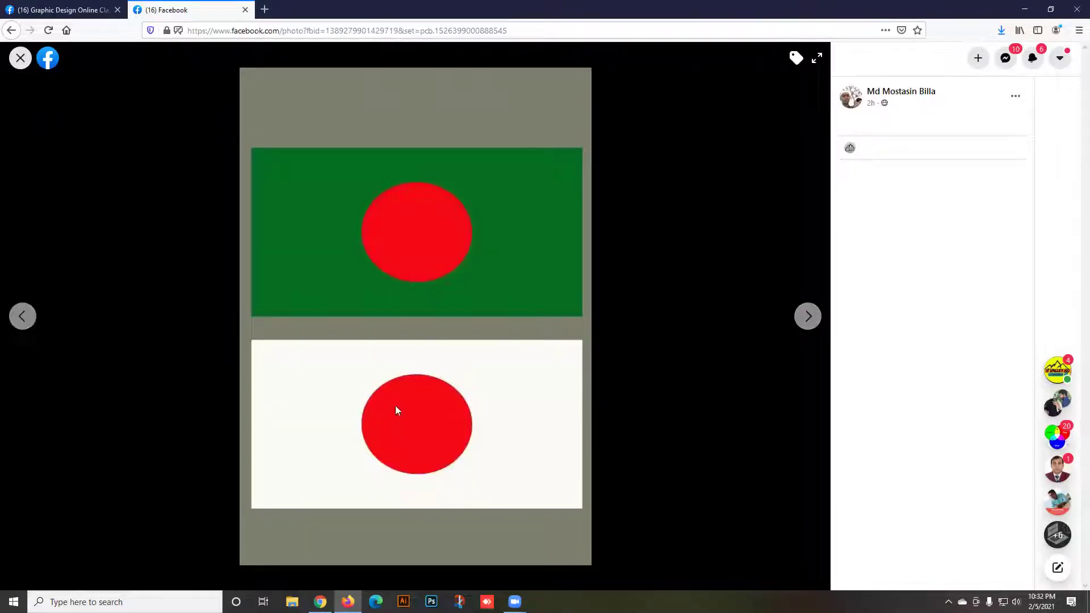
pyautogui.click(20, 59)
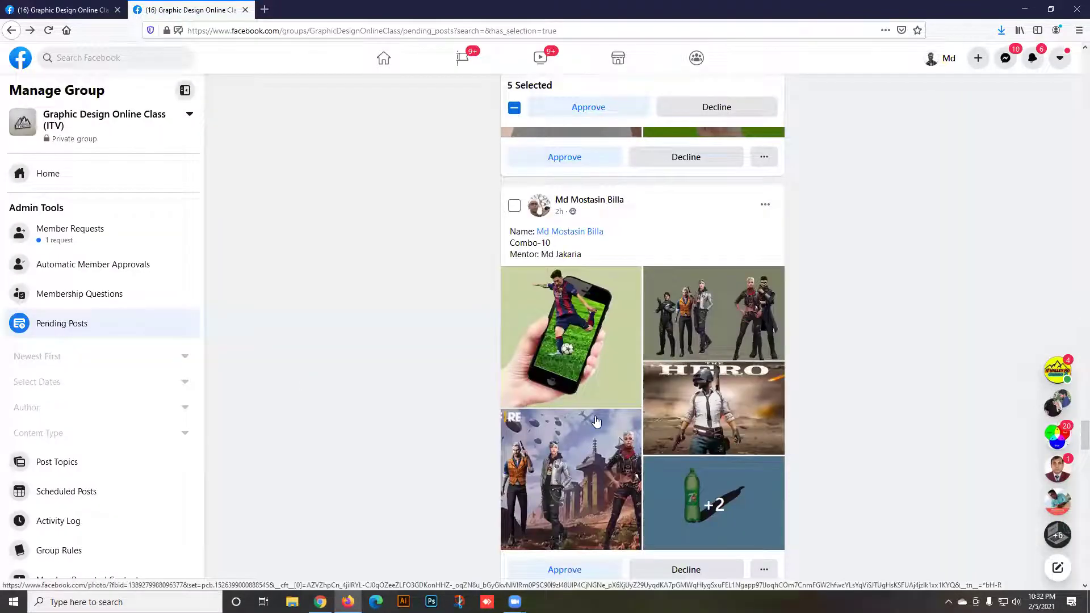
# Review the footballer-on-phone and tiger-and-TV images in the Combo 9 "3D image Manipulition" post, then close the image view.
pyautogui.scroll(-6, 567, 369)
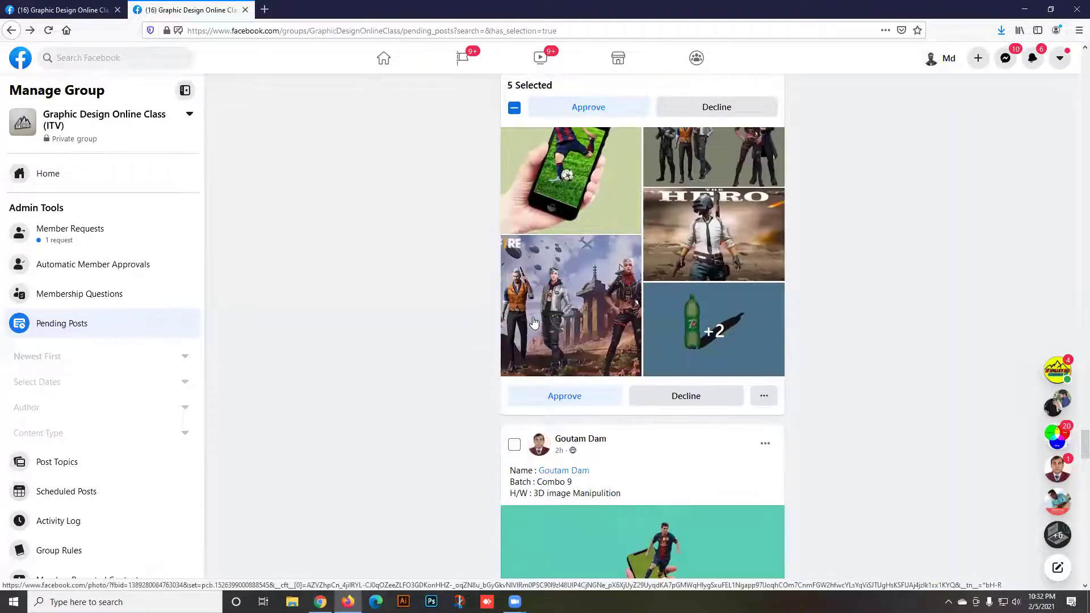
pyautogui.scroll(-1, 533, 318)
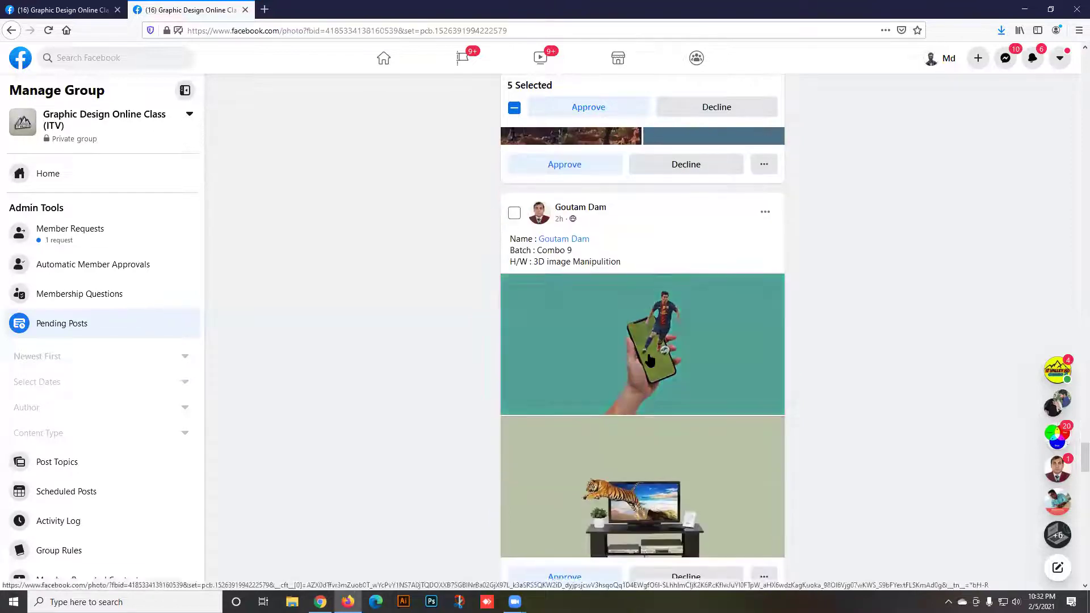
pyautogui.click(645, 353)
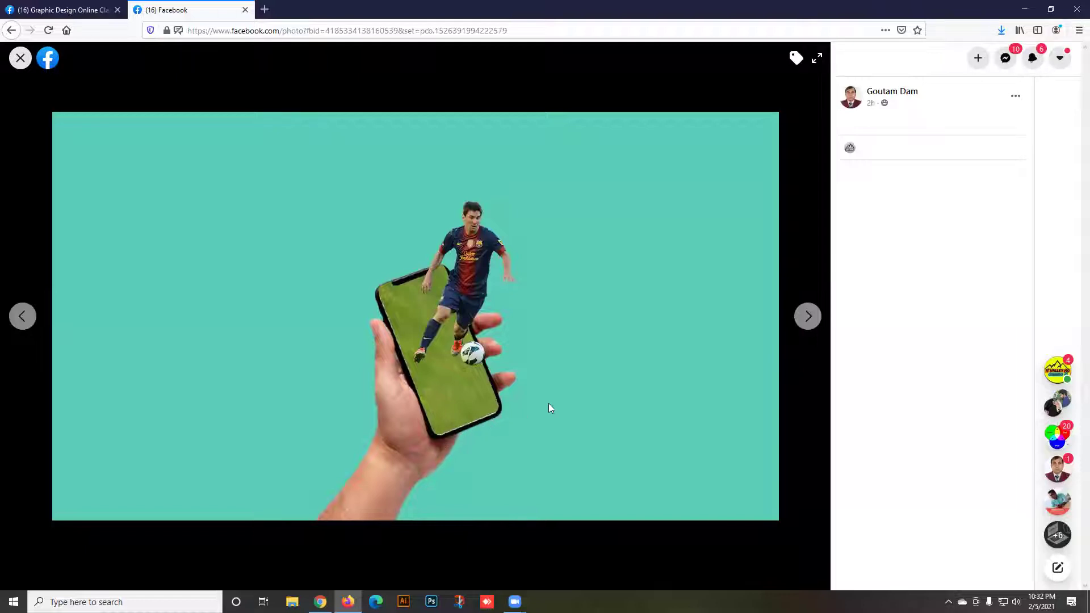
pyautogui.click(818, 321)
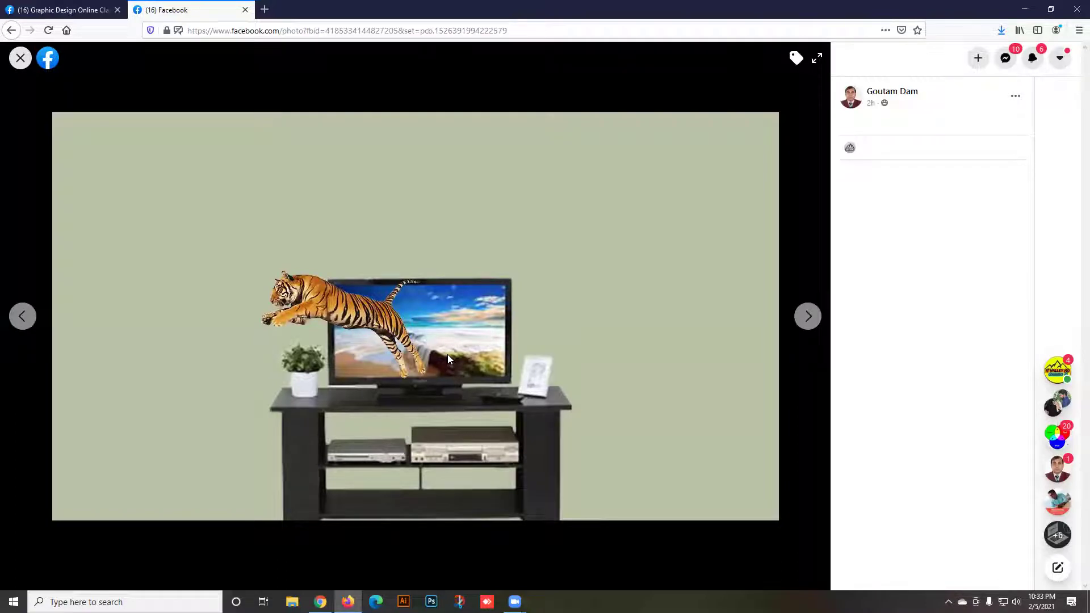
pyautogui.click(801, 317)
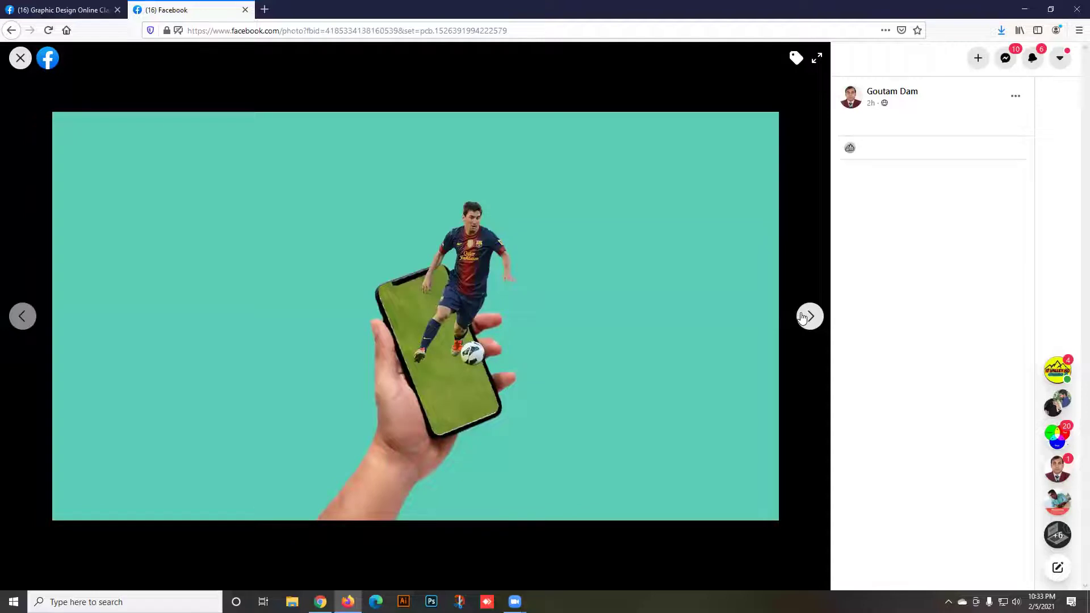
pyautogui.click(805, 316)
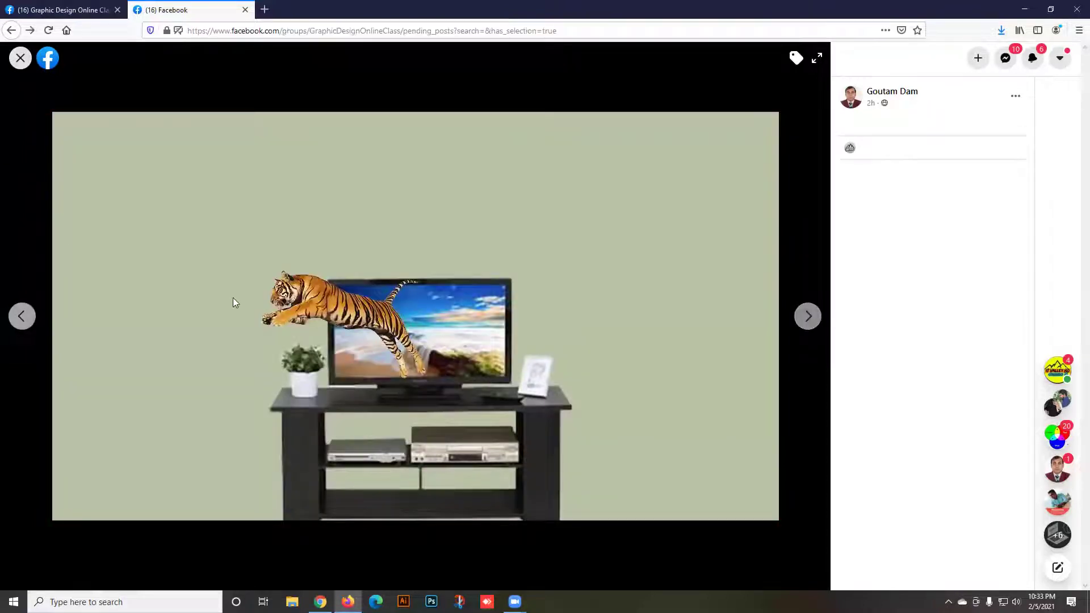
pyautogui.press('Escape')
# Open the hikers-on-phone image in the next Combo 9 "3D manipulation" post and review it with the photographer and giraffe images.
pyautogui.scroll(-5, 489, 361)
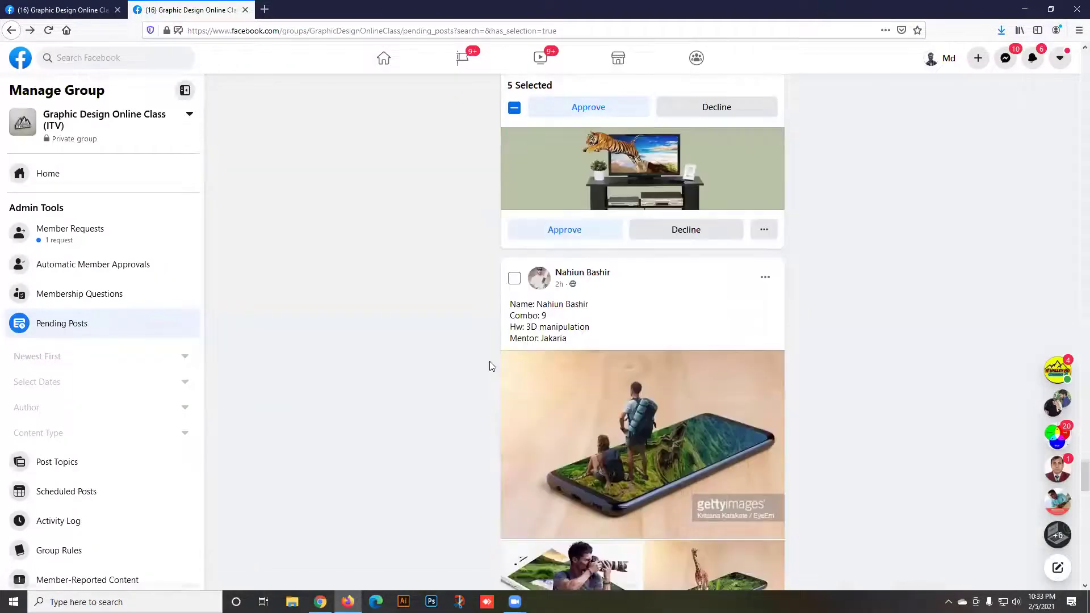
pyautogui.scroll(-2, 497, 361)
pyautogui.click(683, 355)
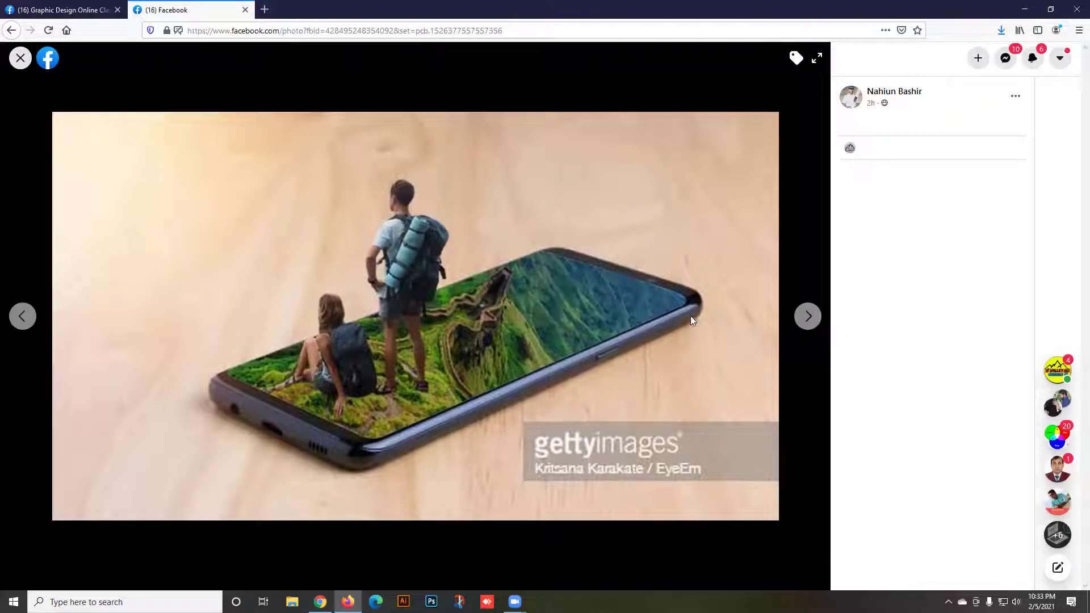
pyautogui.click(816, 324)
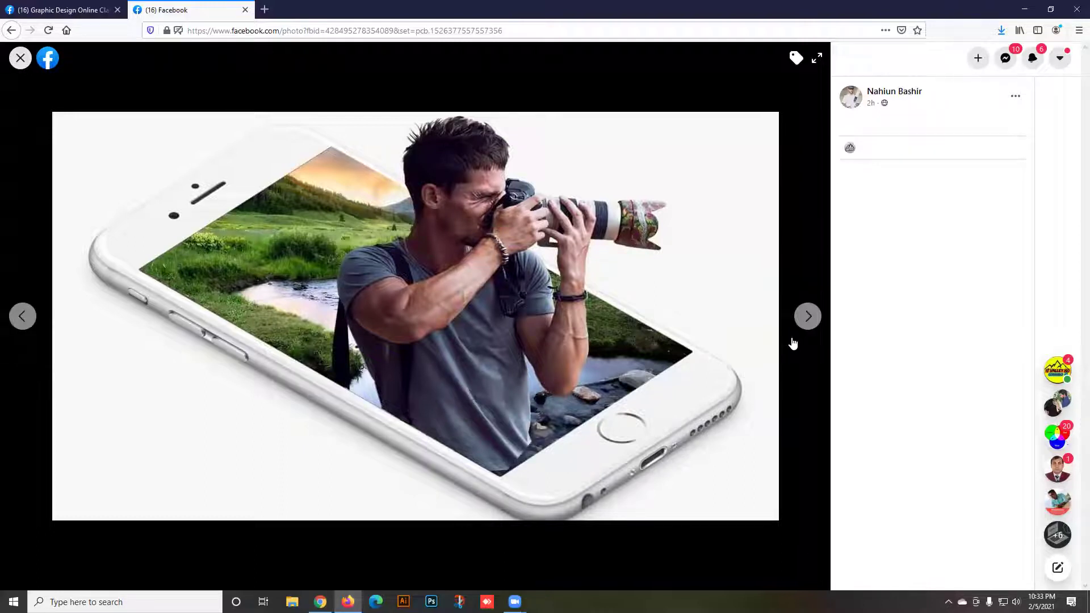
pyautogui.click(811, 318)
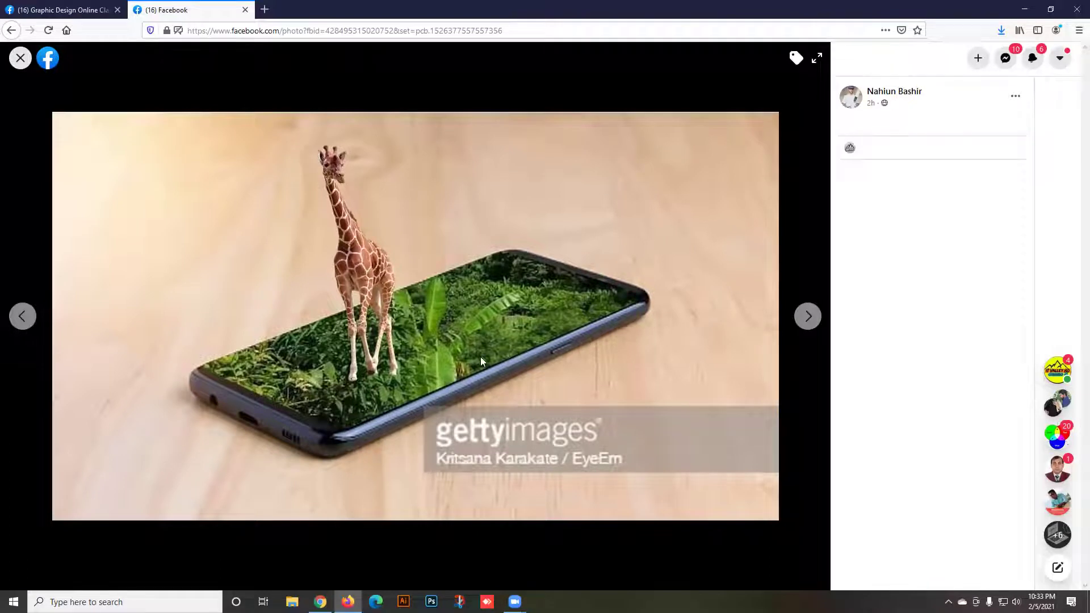
# Compare the hikers and photographer images once more and close the image view.
pyautogui.click(810, 316)
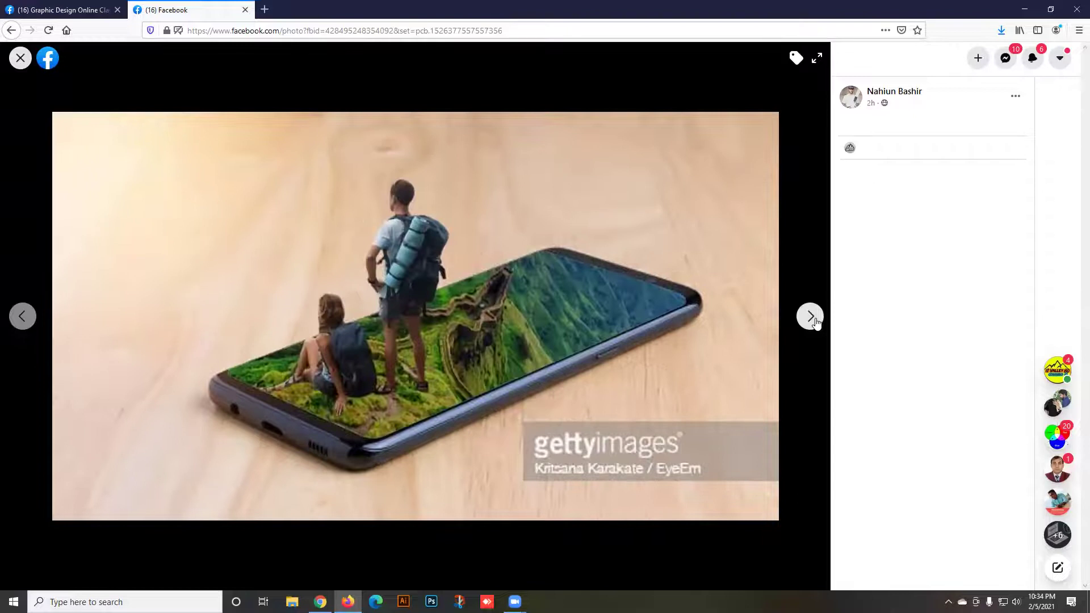
pyautogui.click(810, 317)
pyautogui.click(22, 316)
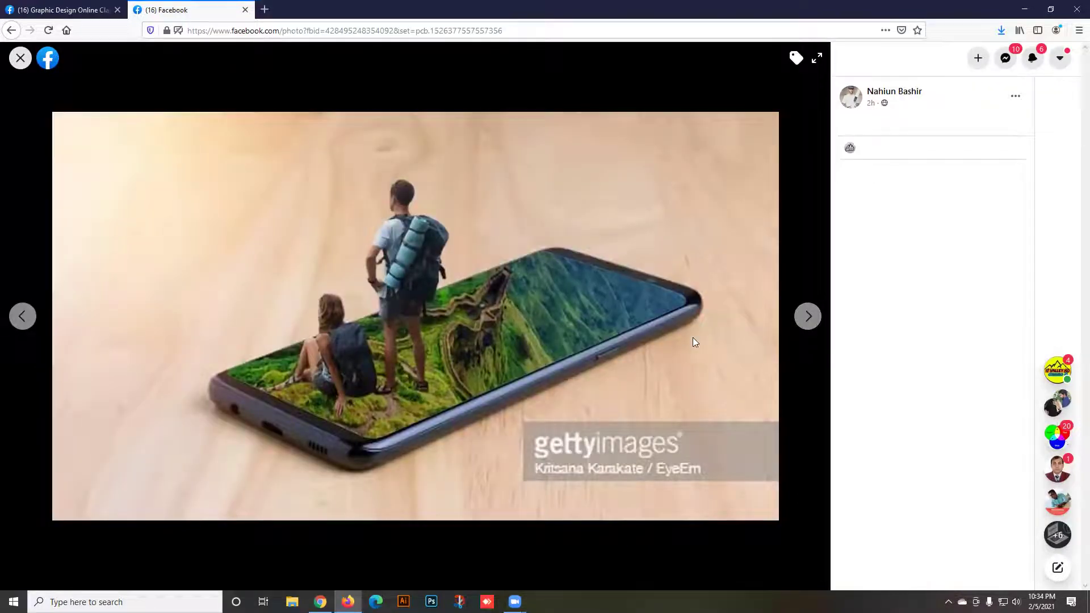
pyautogui.click(808, 316)
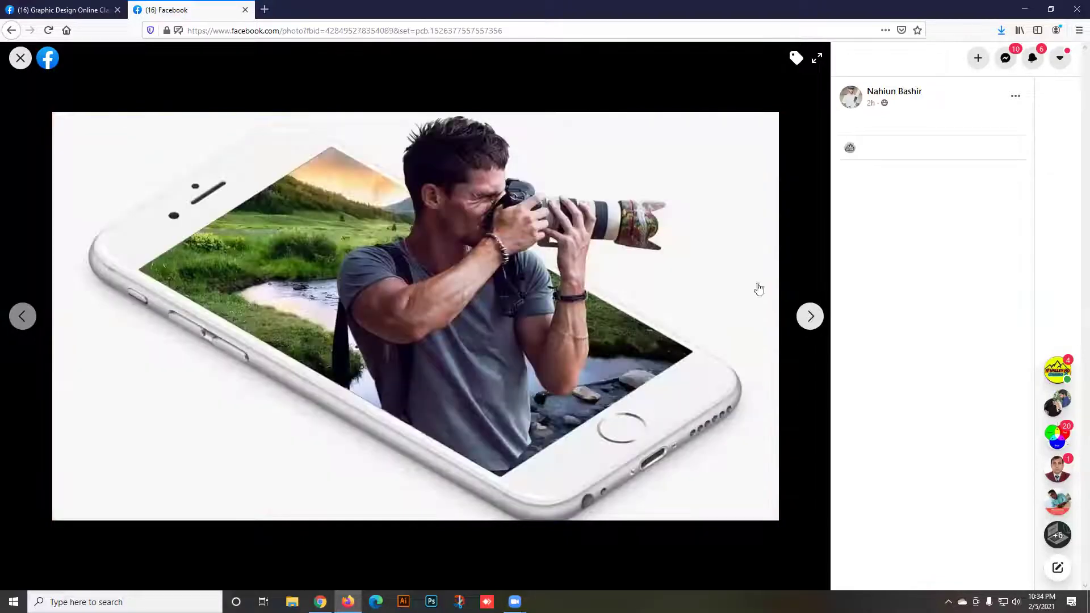
pyautogui.click(20, 57)
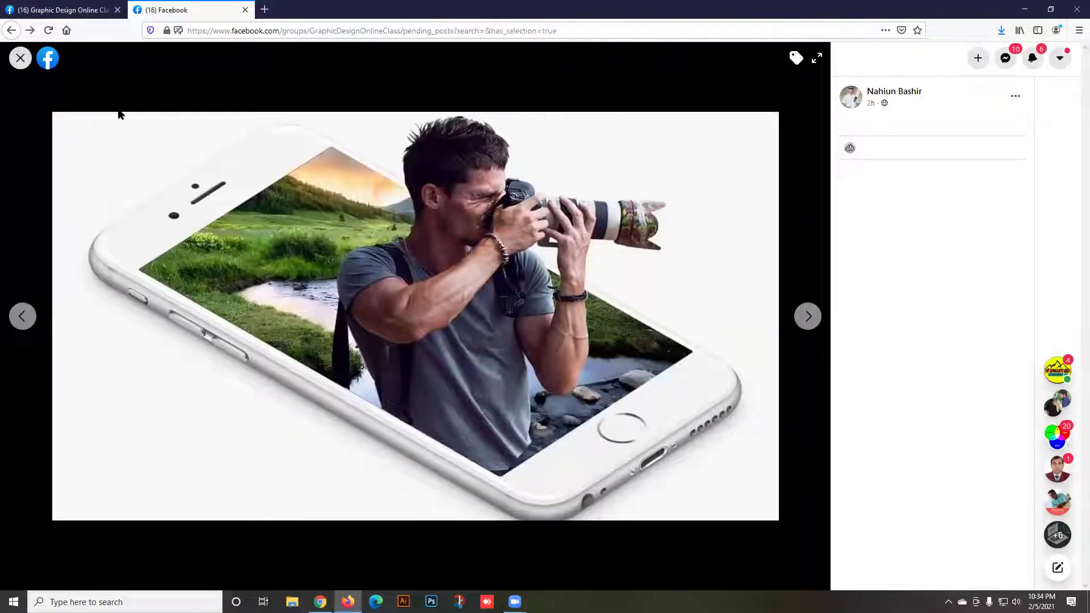
# Review the Combo-9 "3d manipulation" post's images, from the fire-breathing dinosaur and giraffe to the footballer in white on the phone.
pyautogui.scroll(-6, 369, 289)
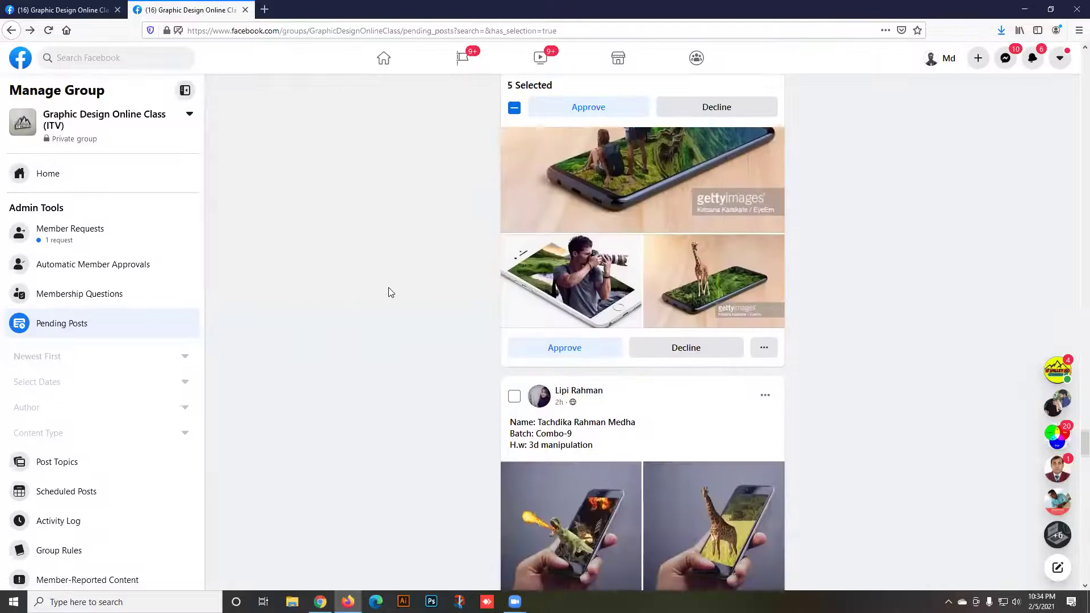
pyautogui.click(568, 347)
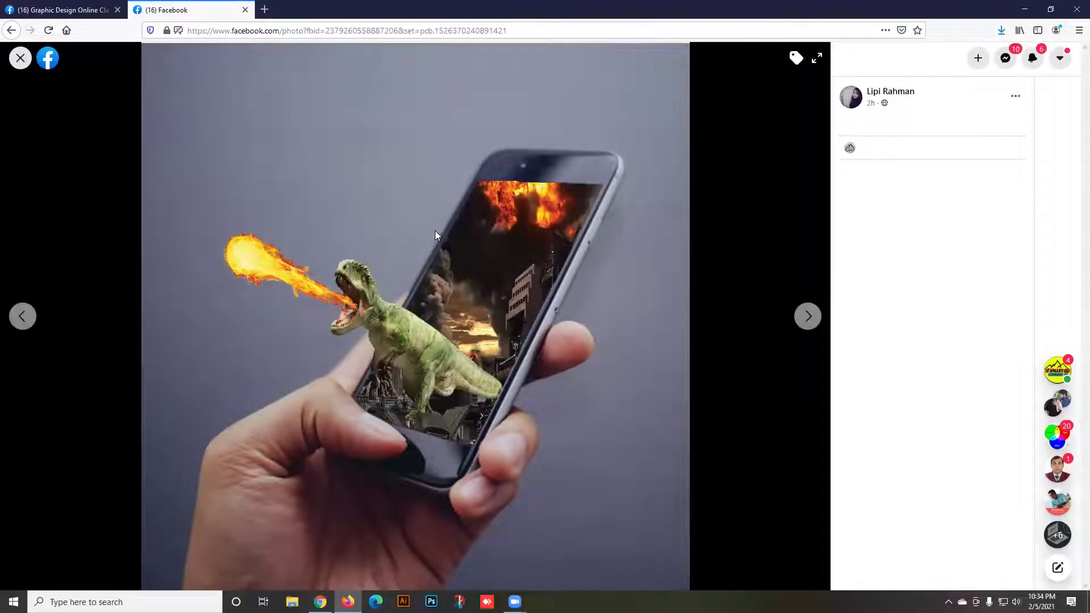
pyautogui.click(809, 316)
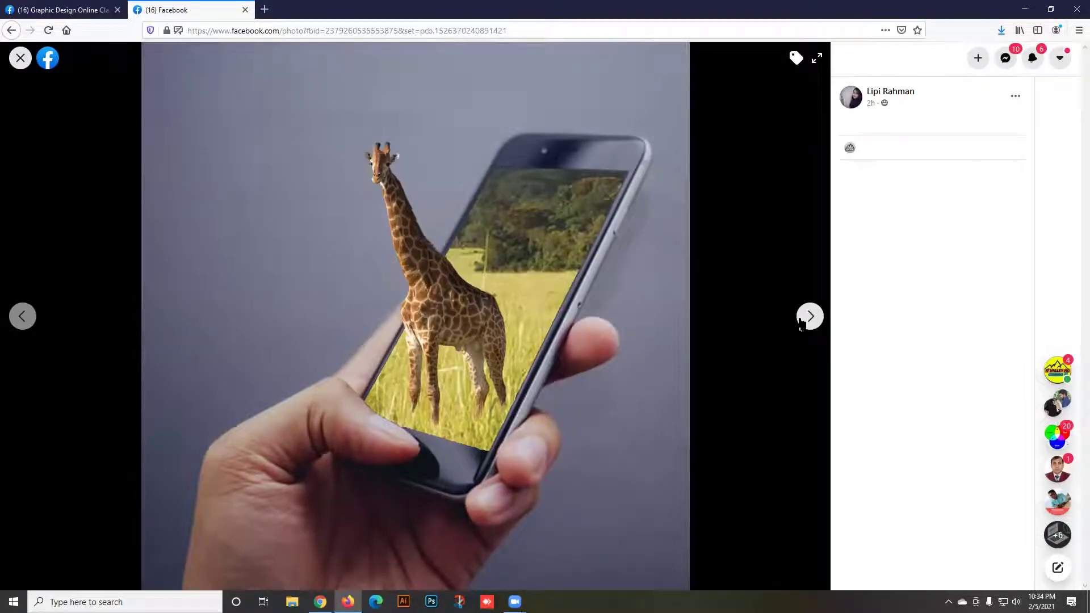
pyautogui.click(820, 311)
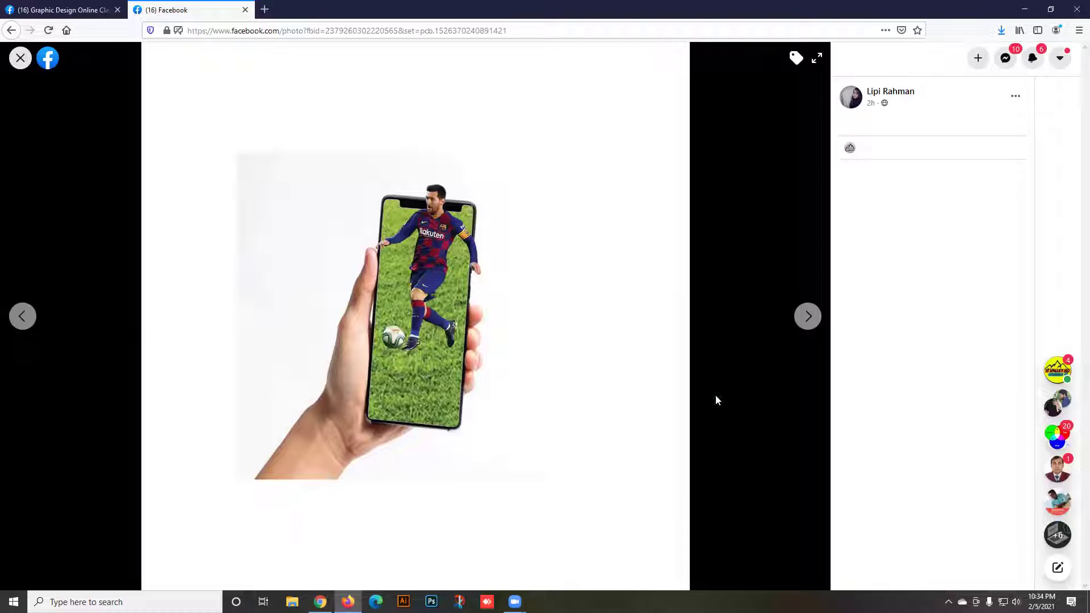
pyautogui.click(810, 317)
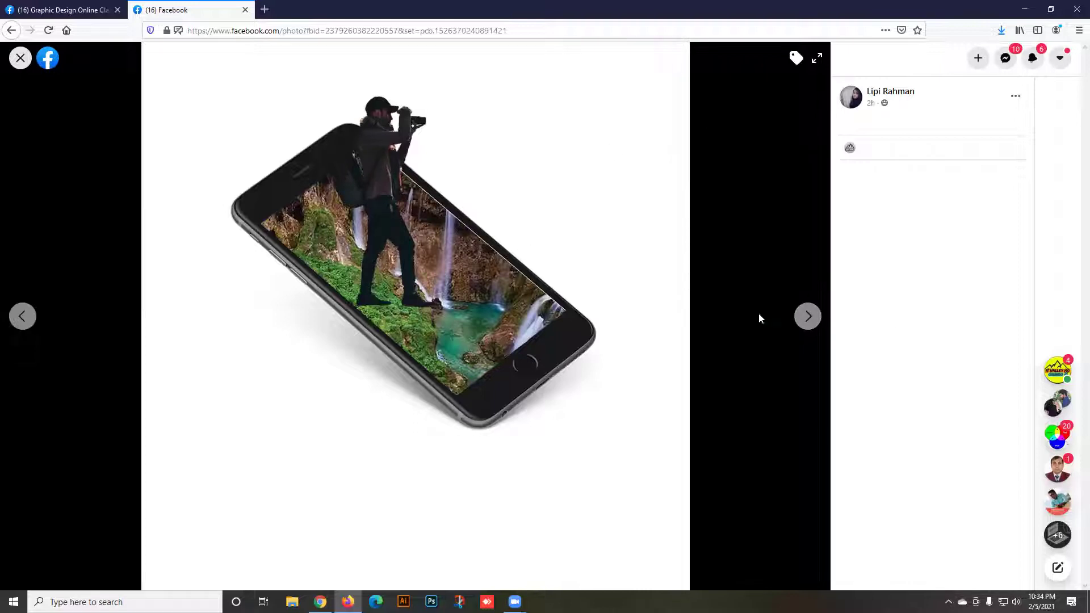
pyautogui.click(818, 322)
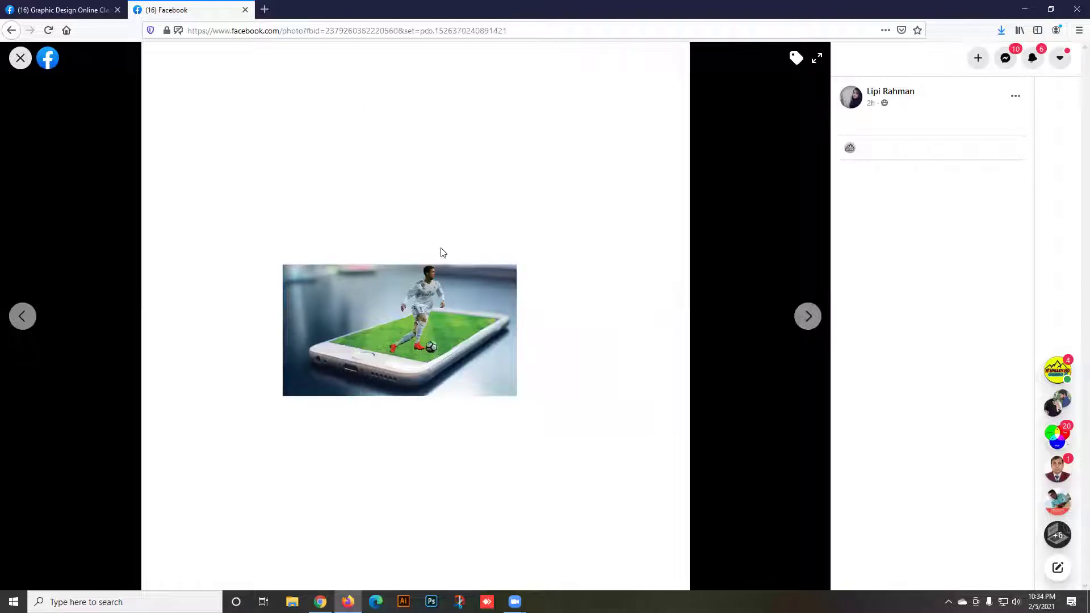
# Finish cycling through the images, close the image view, and add the dinosaur-and-giraffe "3d manipulation" post to the selection.
pyautogui.click(810, 320)
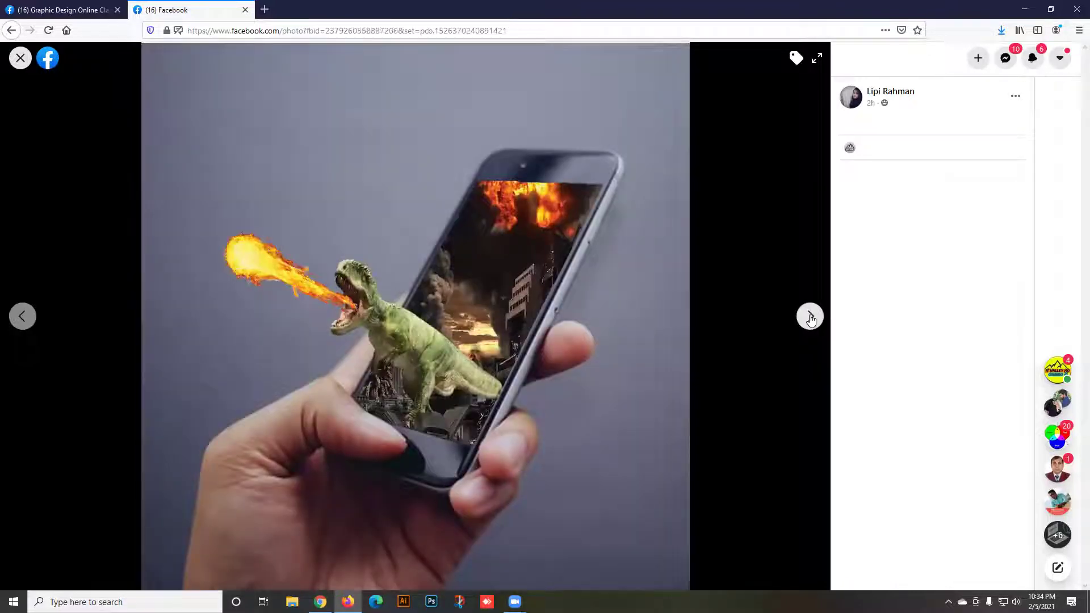
pyautogui.click(810, 319)
pyautogui.click(19, 62)
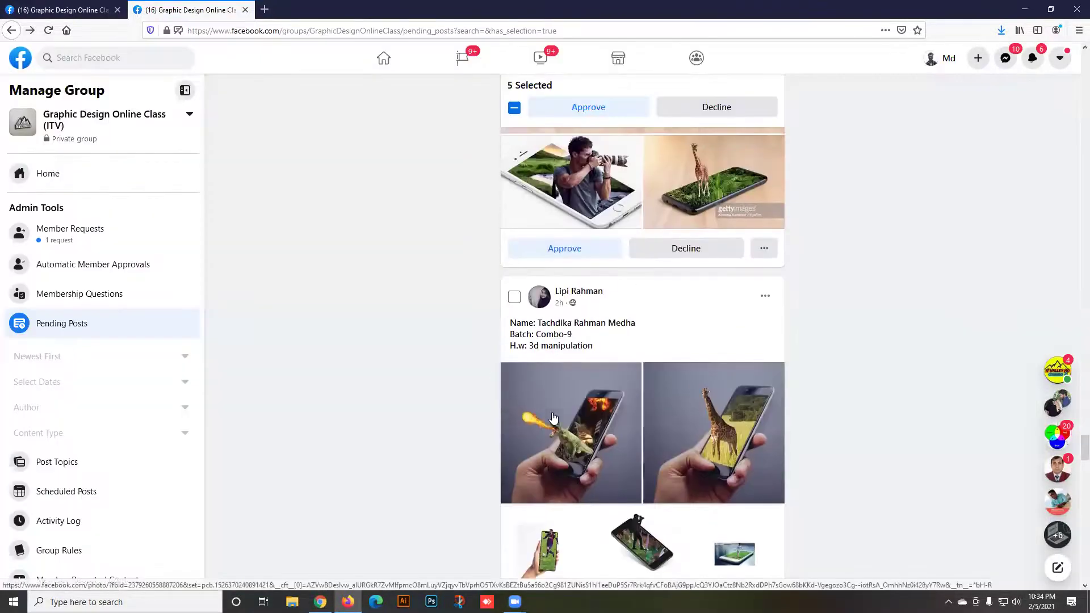
pyautogui.click(514, 300)
# Review the YouTube thumbnail and Battlegrounds images in the Combo 09 "Youtub Thumbnail" post and close the image view.
pyautogui.scroll(-7, 491, 334)
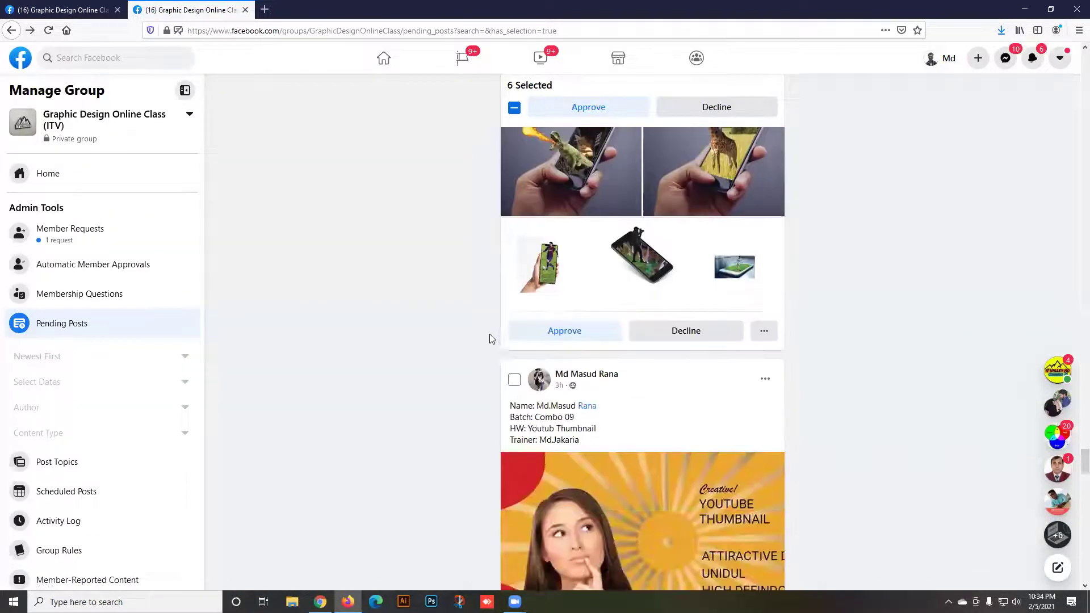
pyautogui.scroll(-1, 592, 349)
pyautogui.click(588, 355)
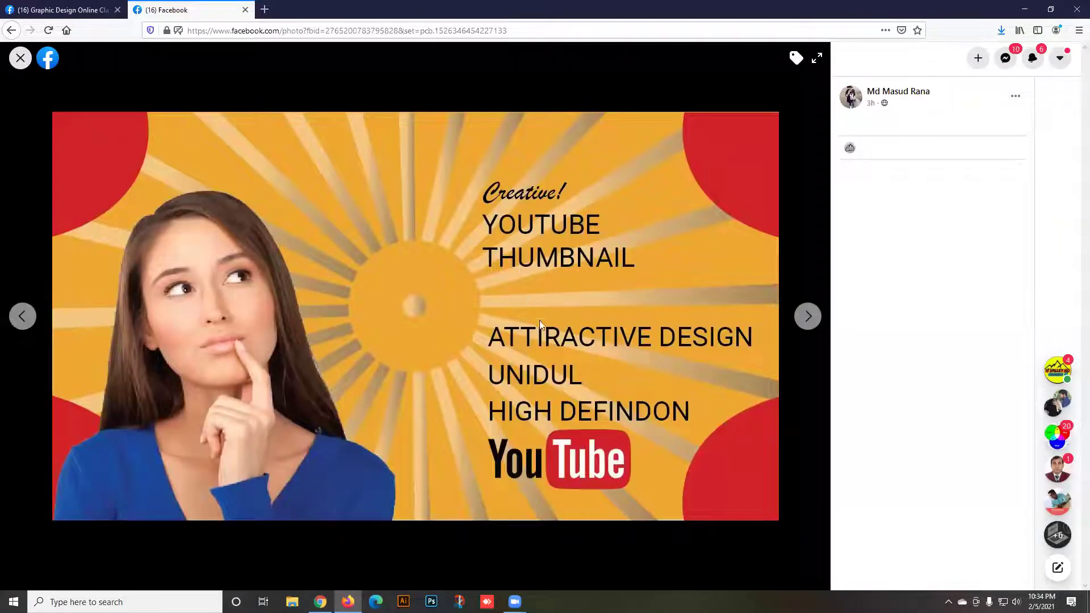
pyautogui.click(808, 320)
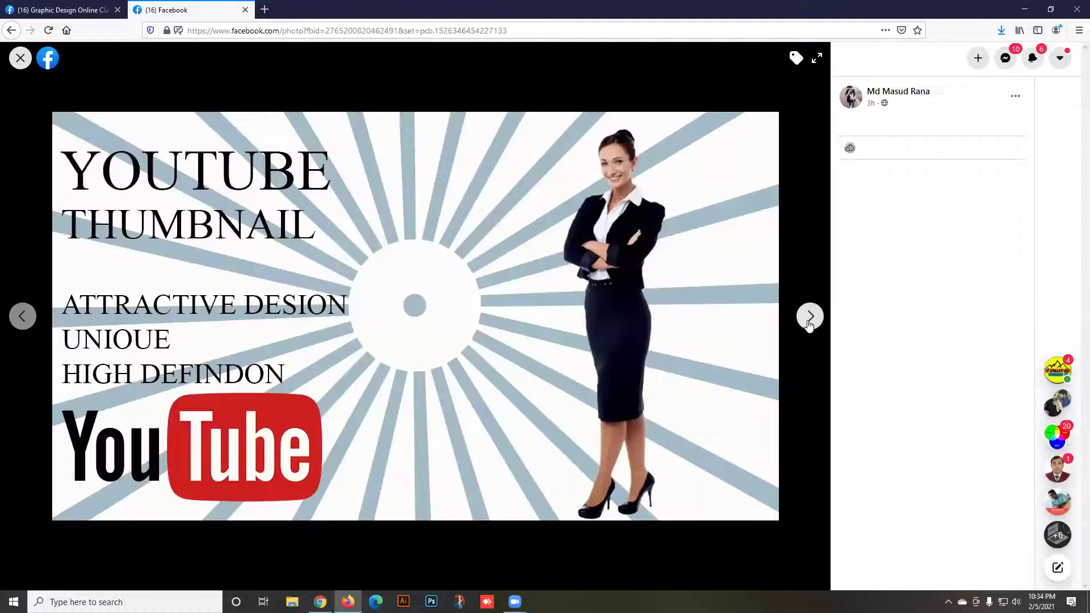
pyautogui.click(809, 324)
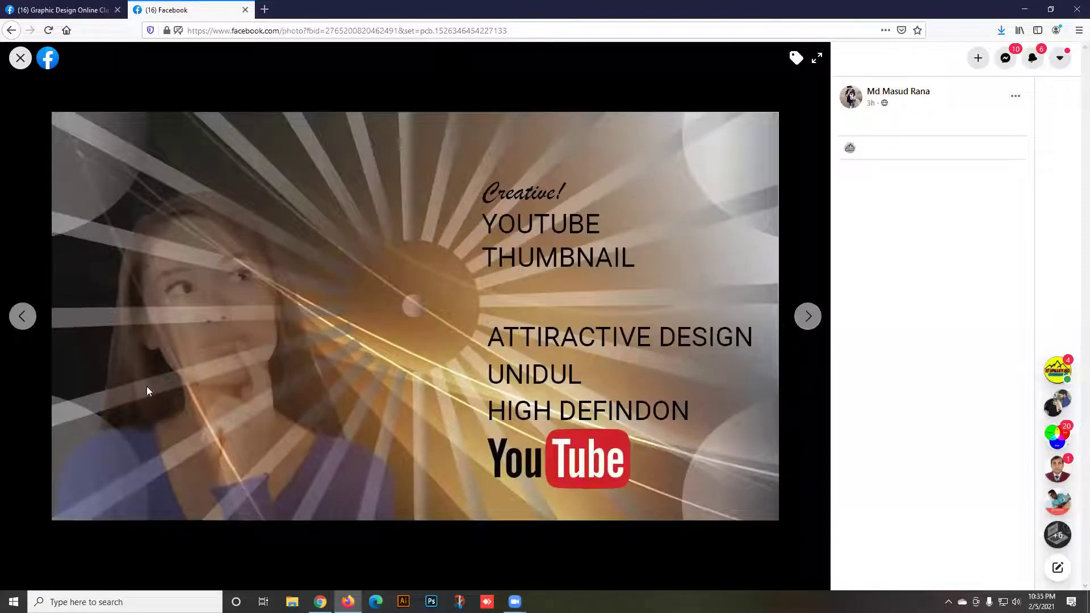
pyautogui.click(812, 321)
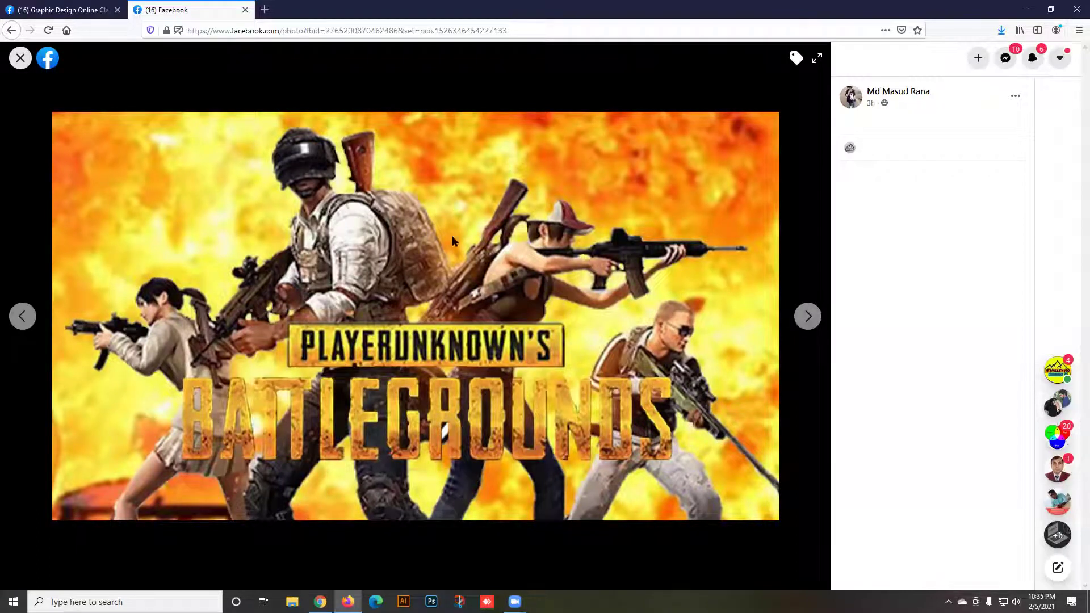
pyautogui.click(811, 317)
pyautogui.click(811, 316)
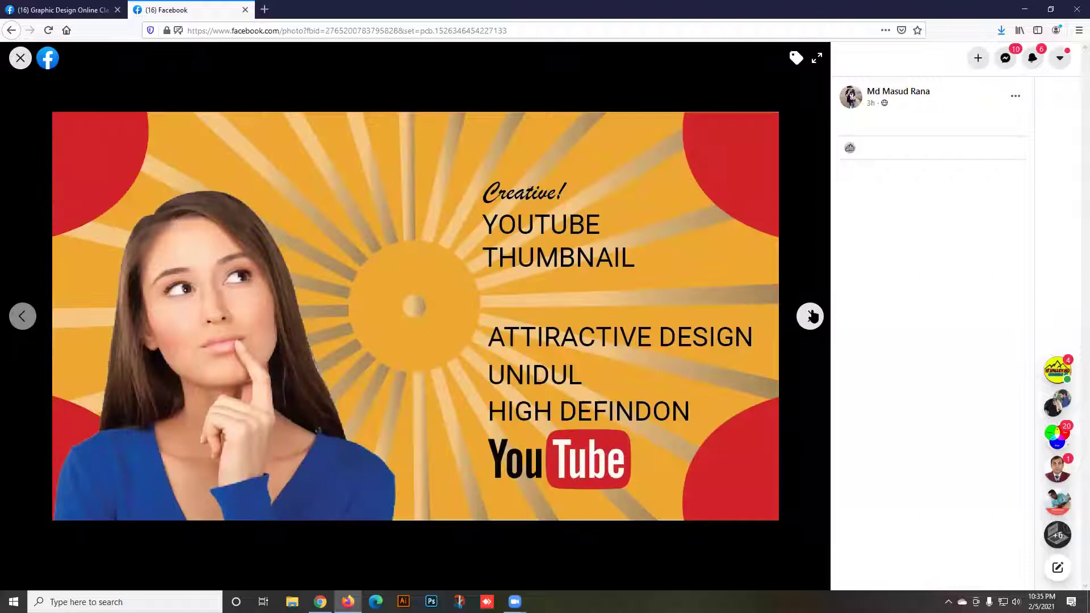
pyautogui.click(21, 58)
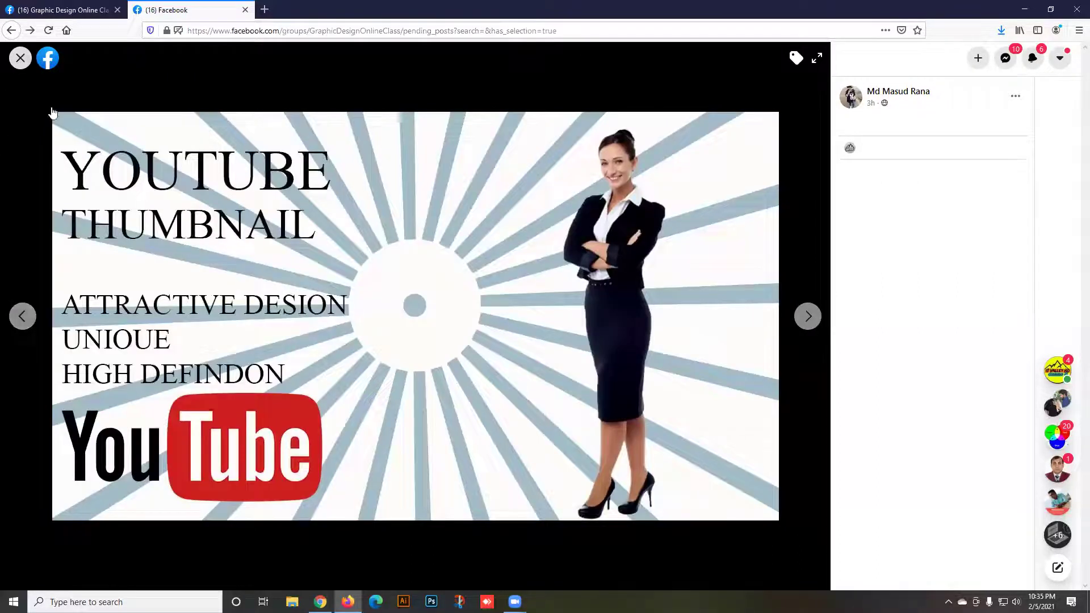
# Review the "combo 9" post's images, from the tiger leaping out of the laptop to the two footballers on the stadium phone.
pyautogui.scroll(-8, 337, 272)
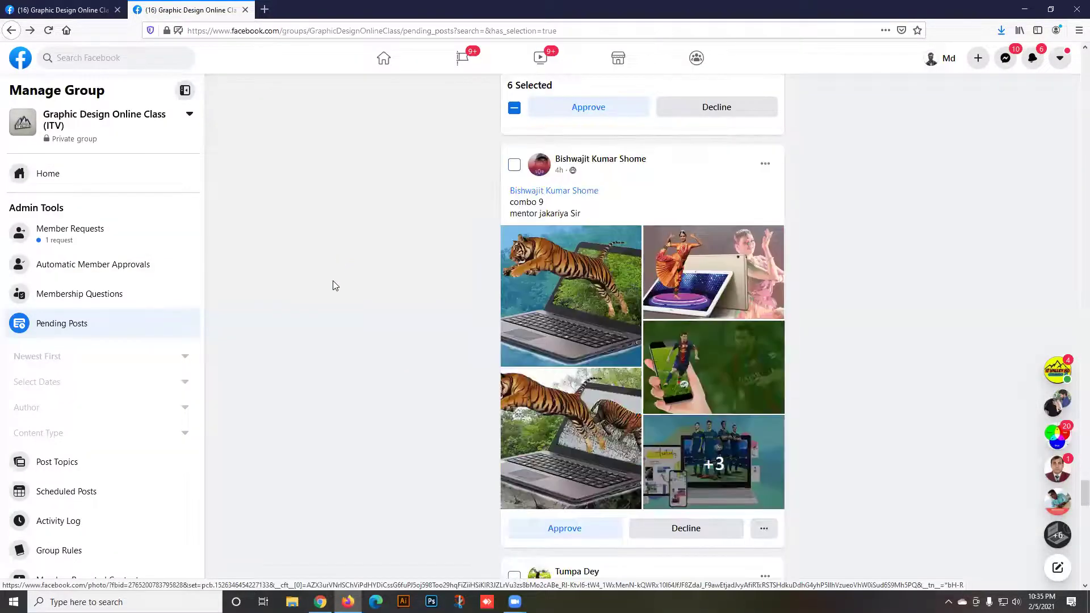
pyautogui.click(603, 294)
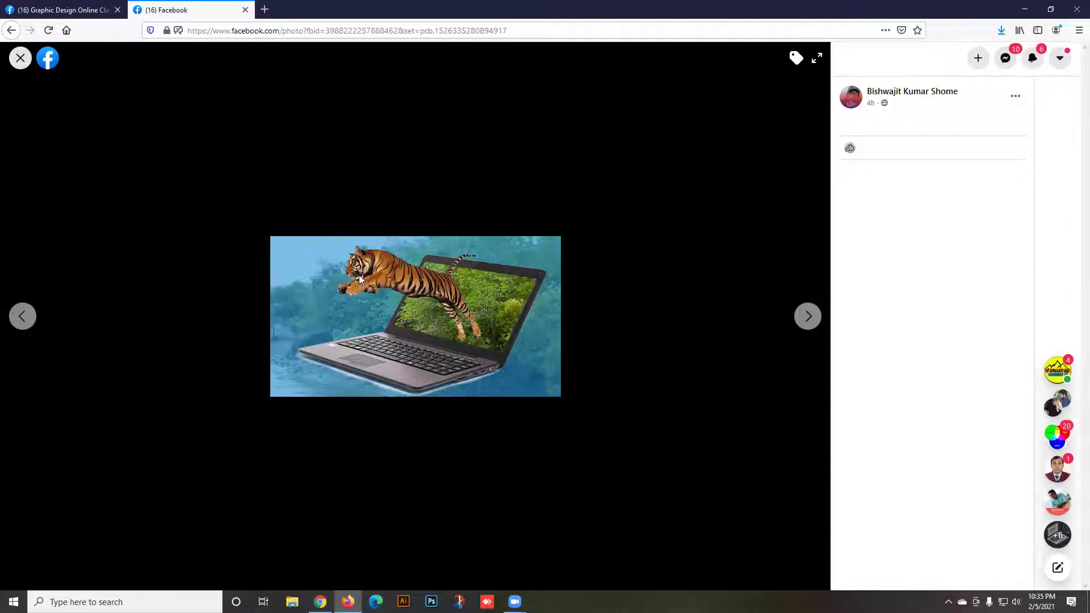
pyautogui.click(810, 316)
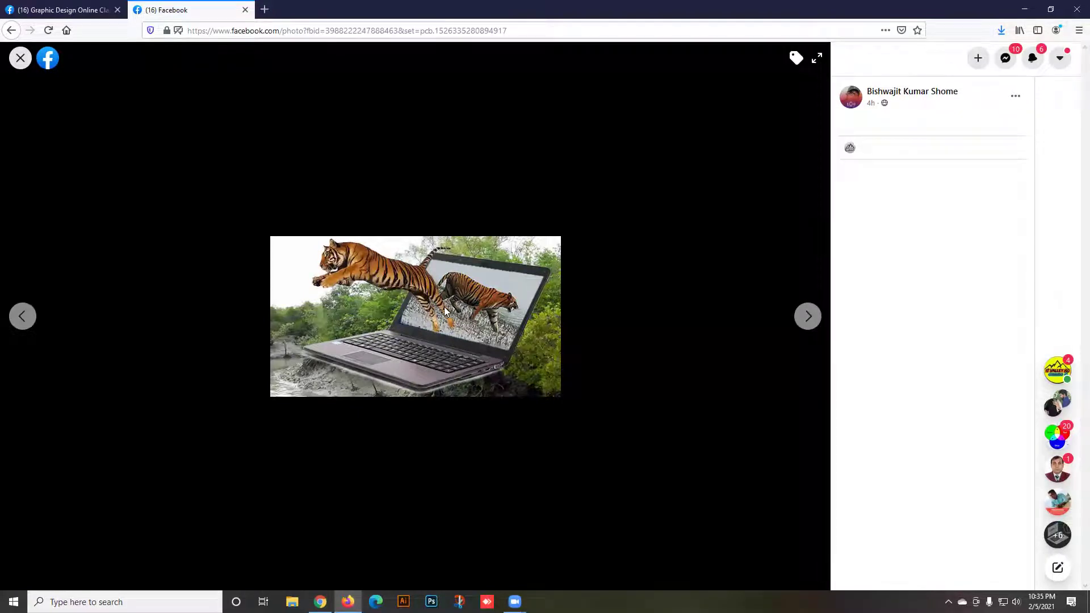
pyautogui.click(801, 323)
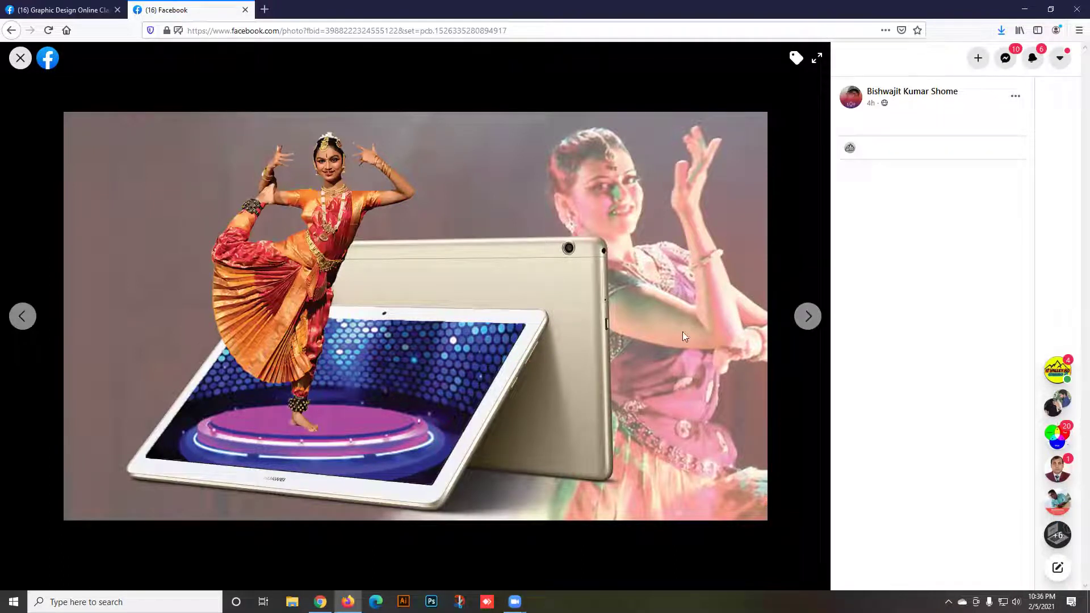
pyautogui.click(806, 315)
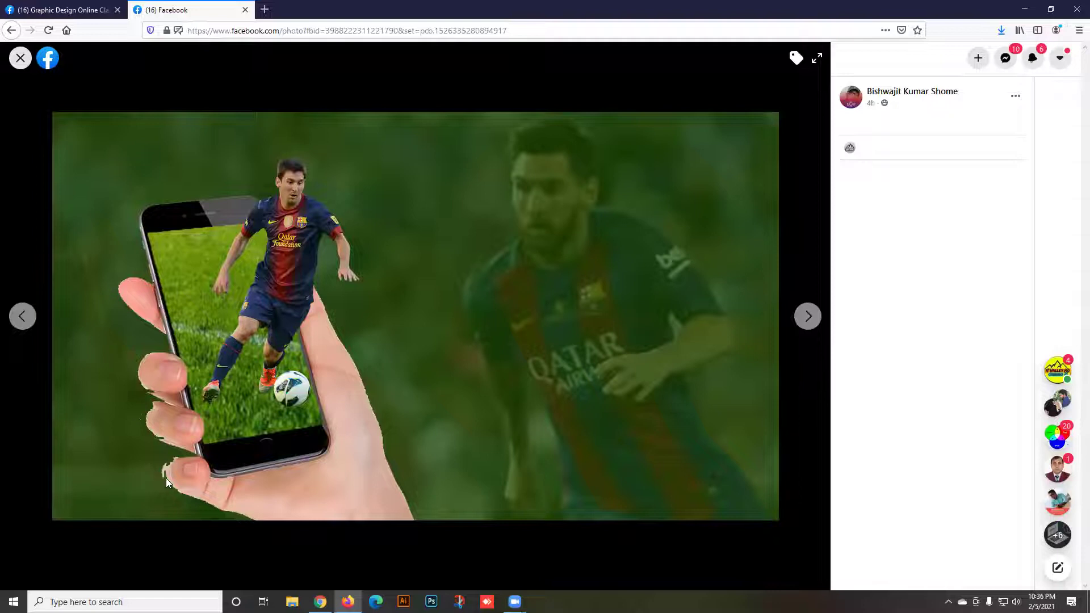
pyautogui.click(809, 317)
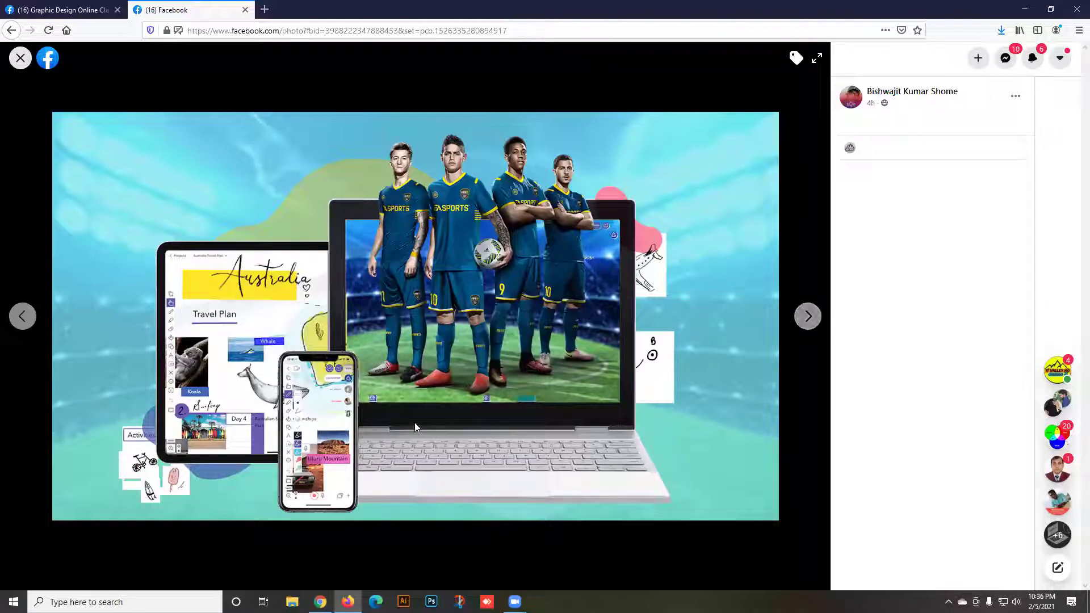
pyautogui.click(809, 319)
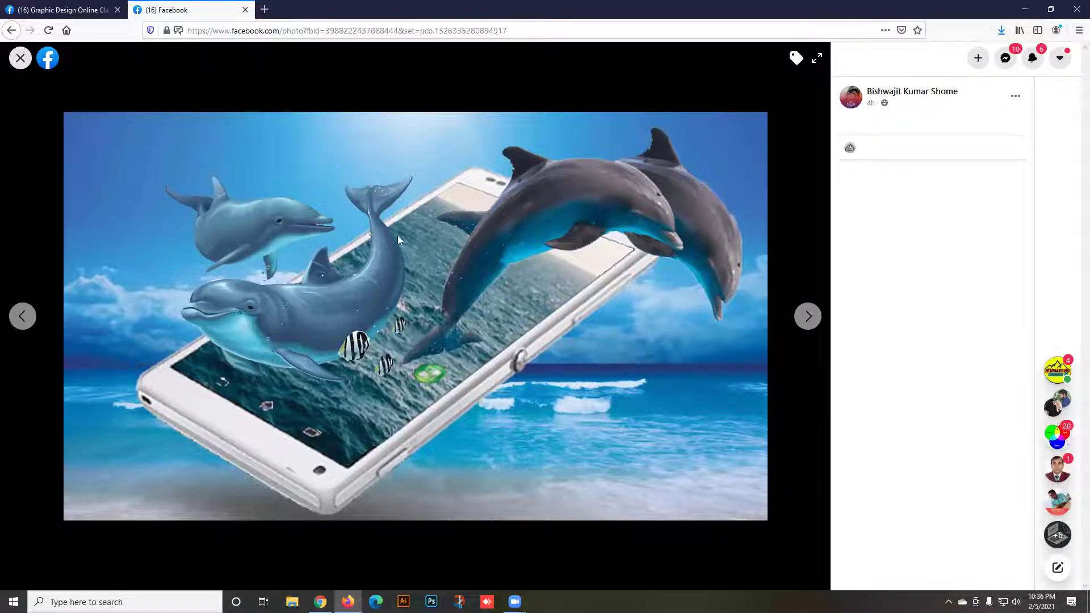
pyautogui.click(808, 316)
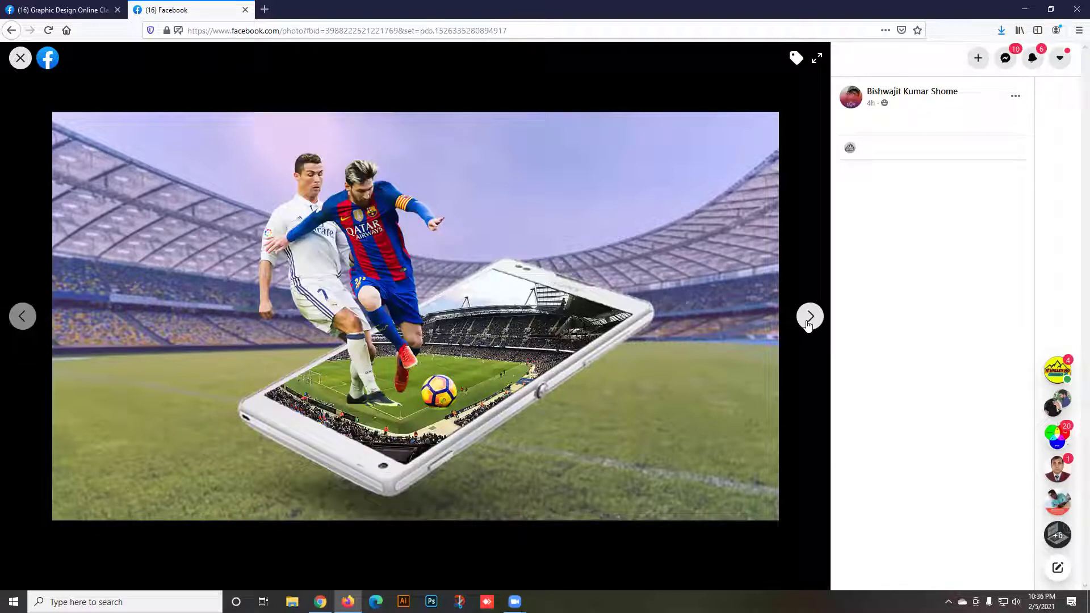
# Cycle through the tiger images again to the dancer on the tablet and close the image view.
pyautogui.click(809, 318)
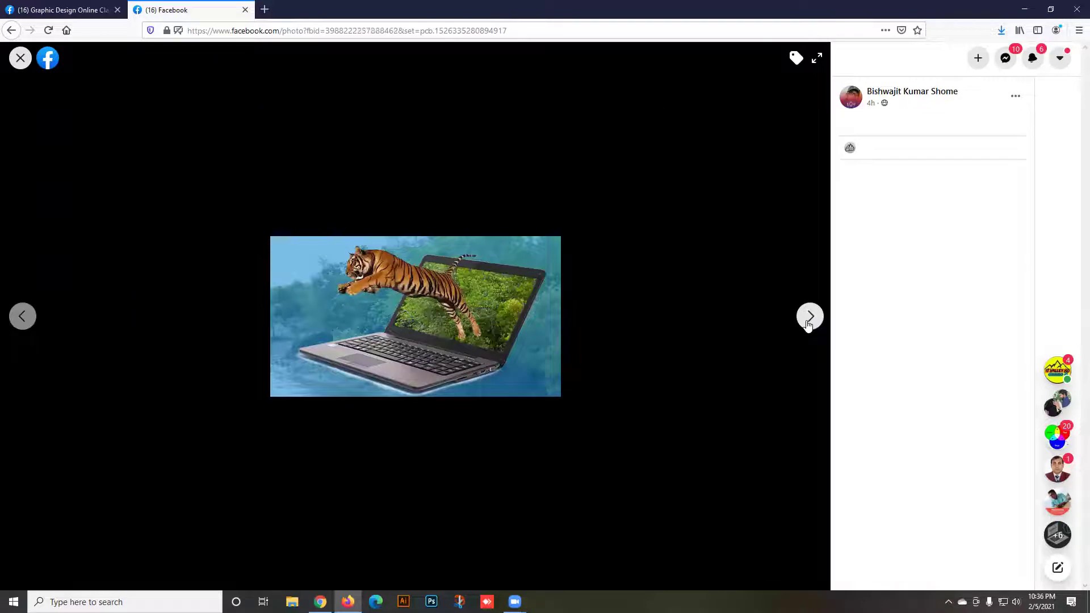
pyautogui.click(809, 318)
pyautogui.click(808, 321)
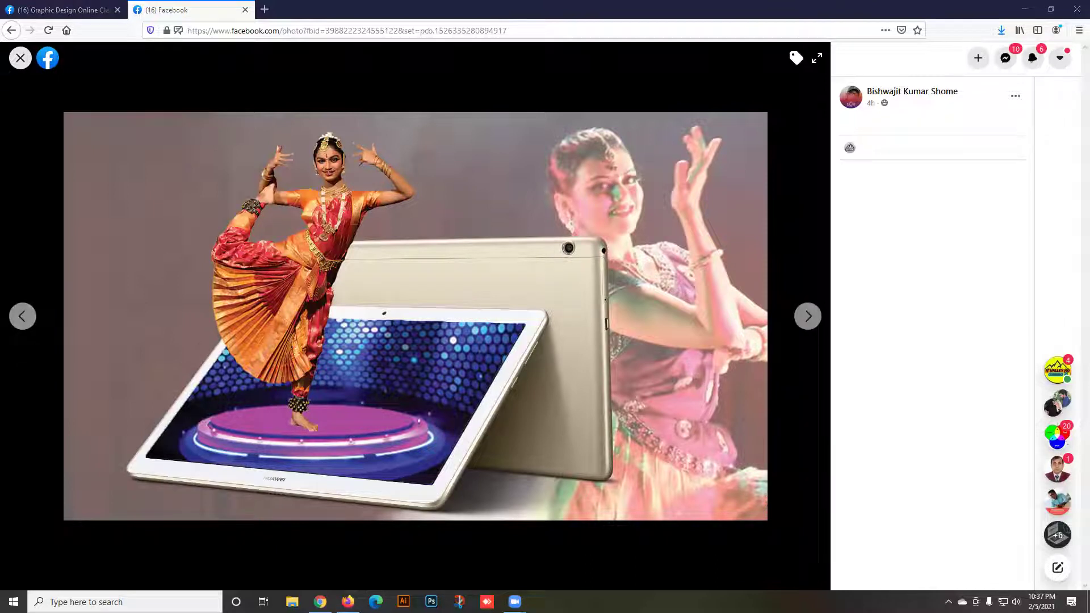
pyautogui.click(538, 415)
pyautogui.press('Escape')
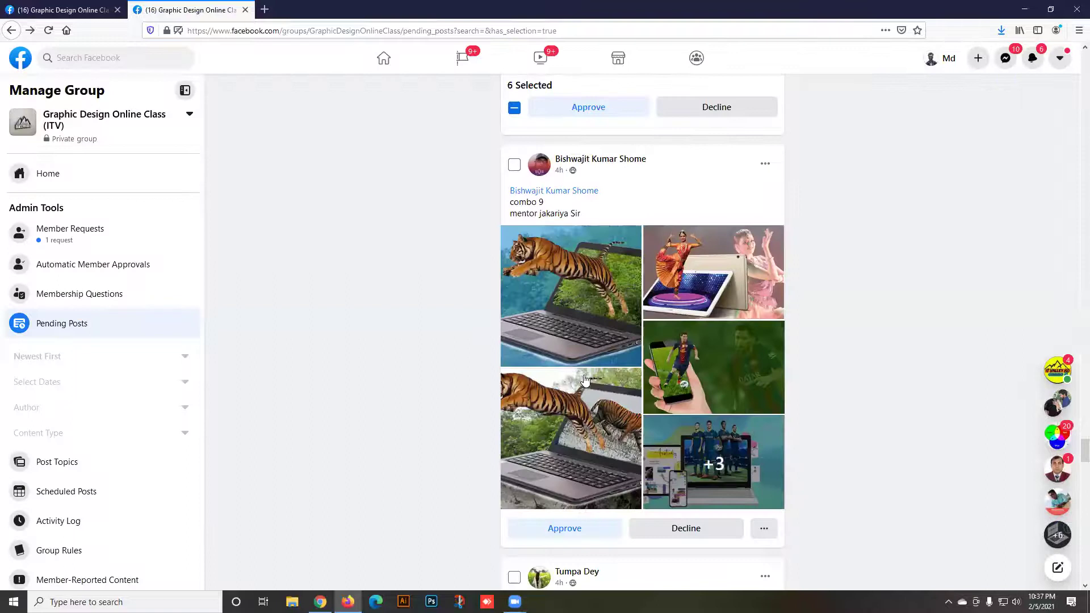
# Review the Combo-10 before-and-after foldable phone, footballer and floating landscape images, opening the speaker volume control in between.
pyautogui.scroll(-5, 590, 279)
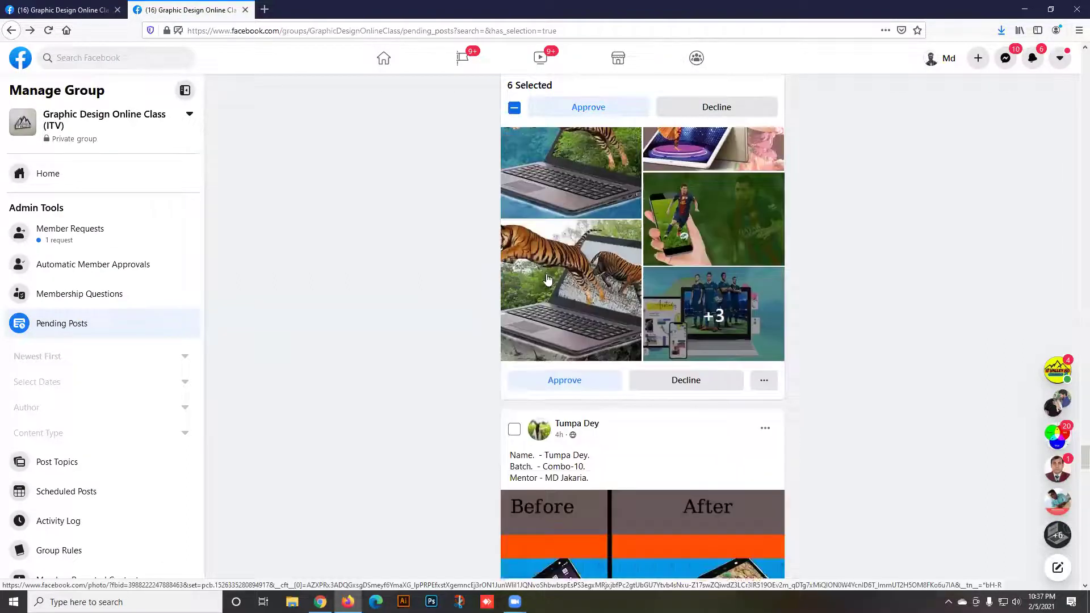
pyautogui.click(546, 434)
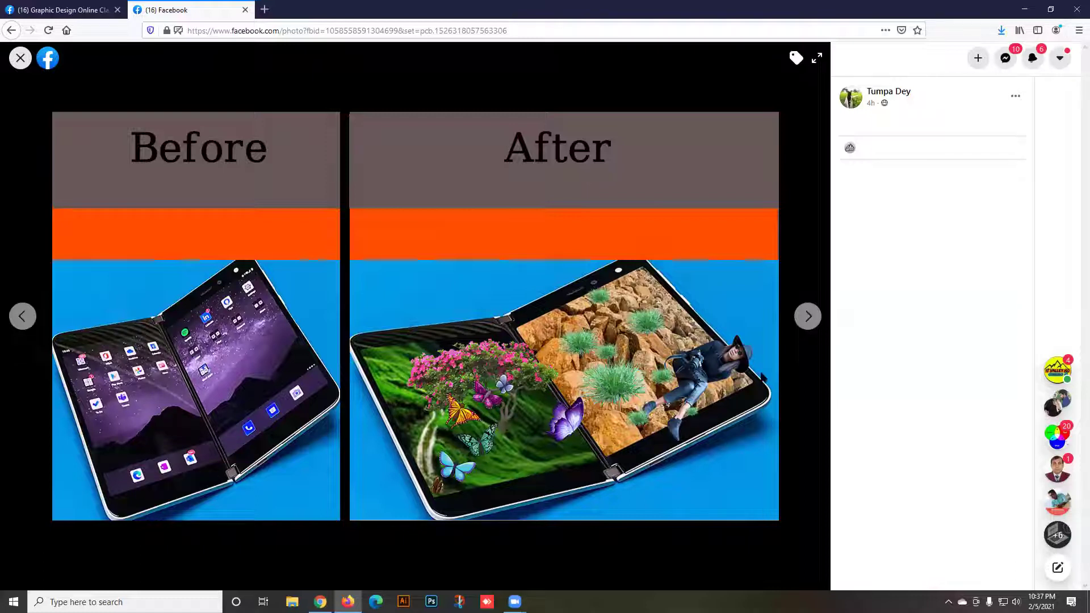
pyautogui.click(810, 318)
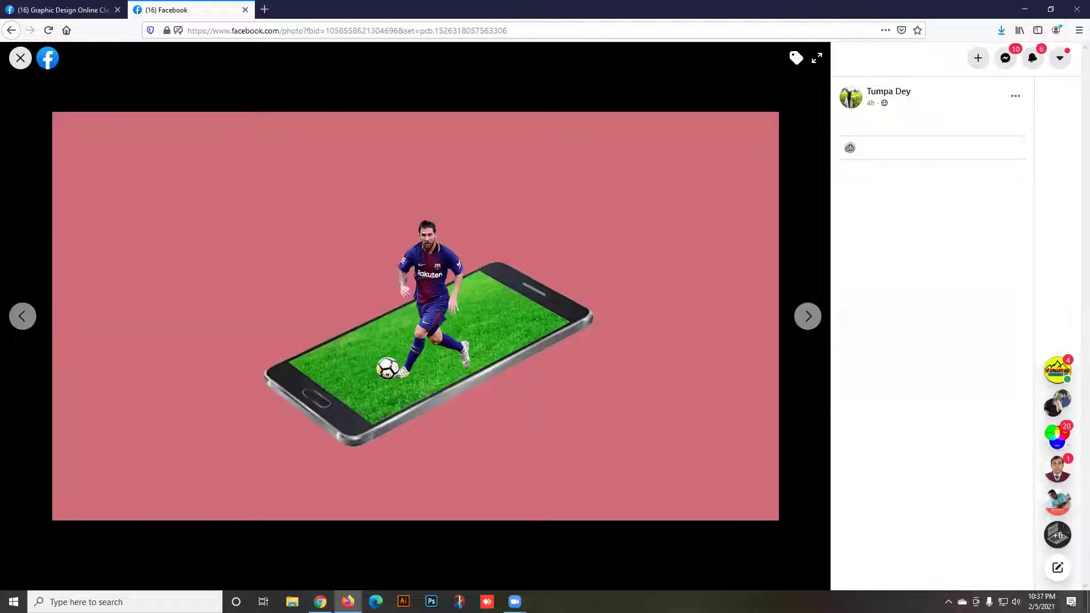
pyautogui.click(1016, 602)
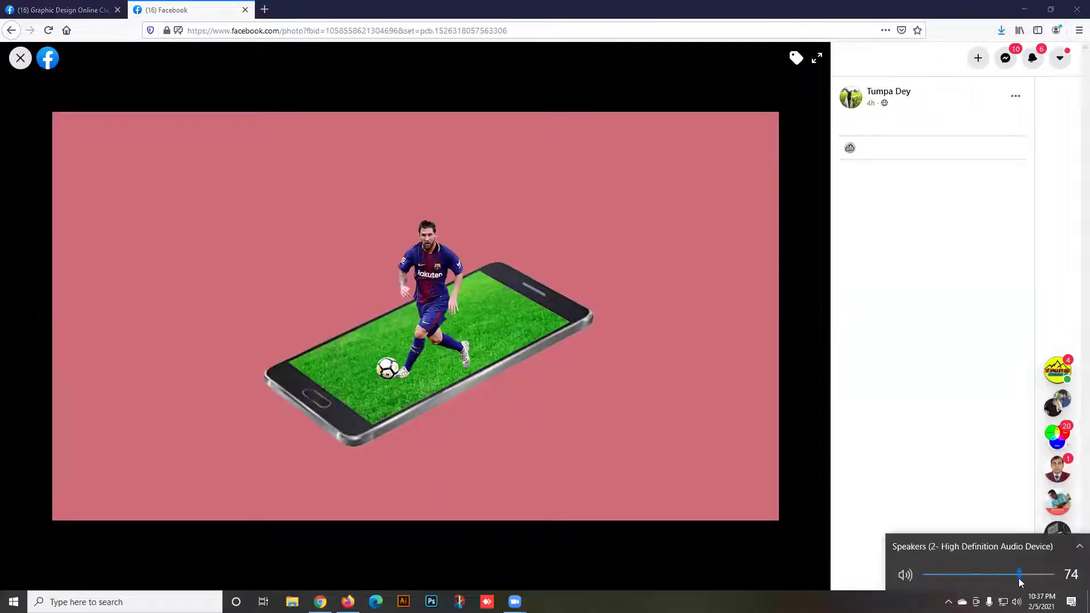
pyautogui.click(801, 321)
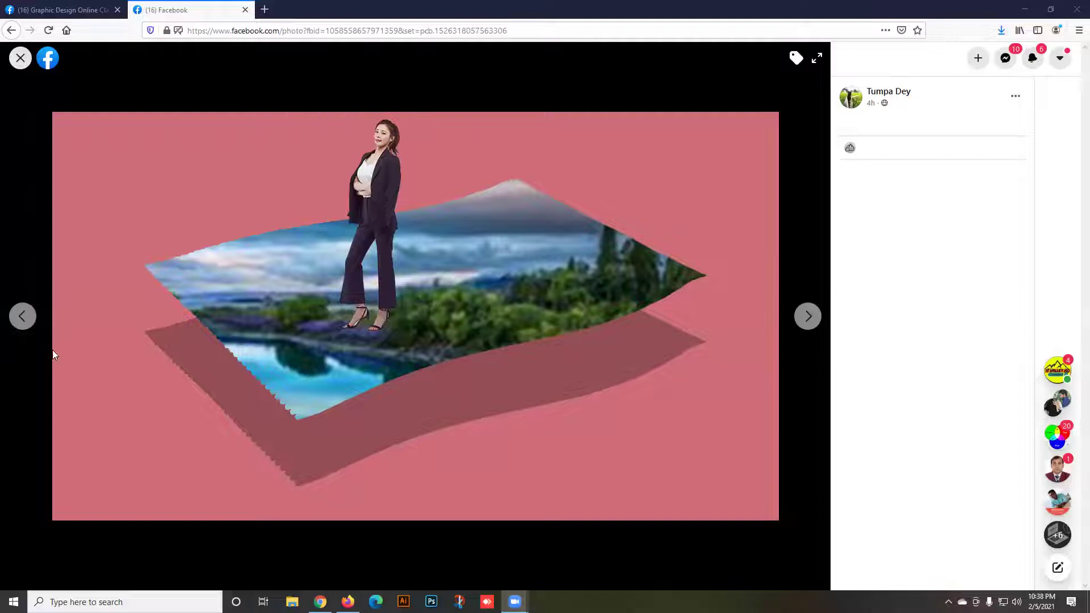
# Go through the foldable phone, footballer and floating landscape images once more and close the image view.
pyautogui.click(809, 317)
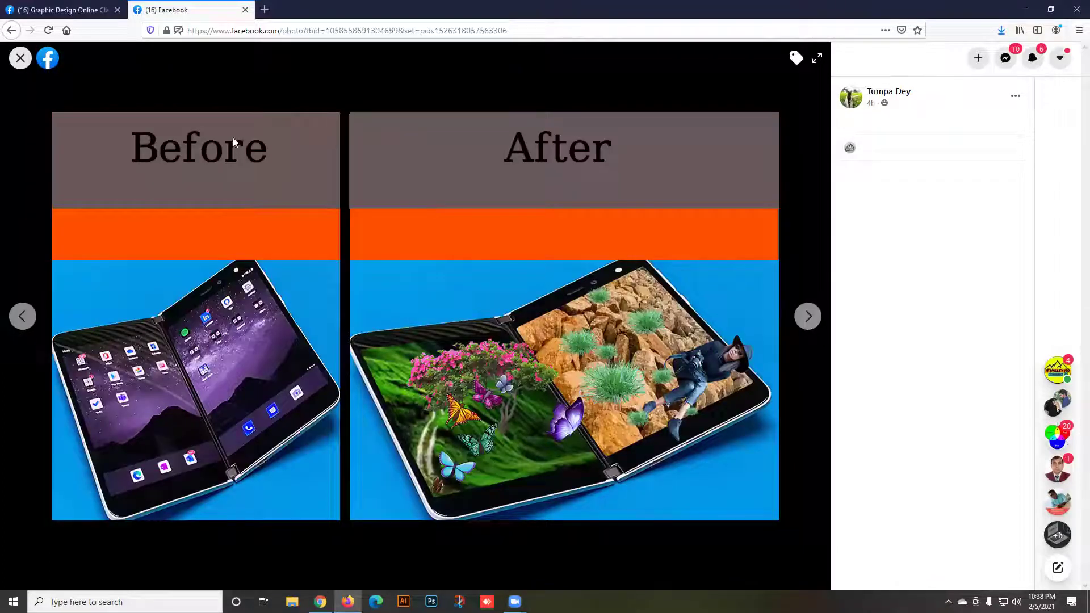
pyautogui.click(811, 318)
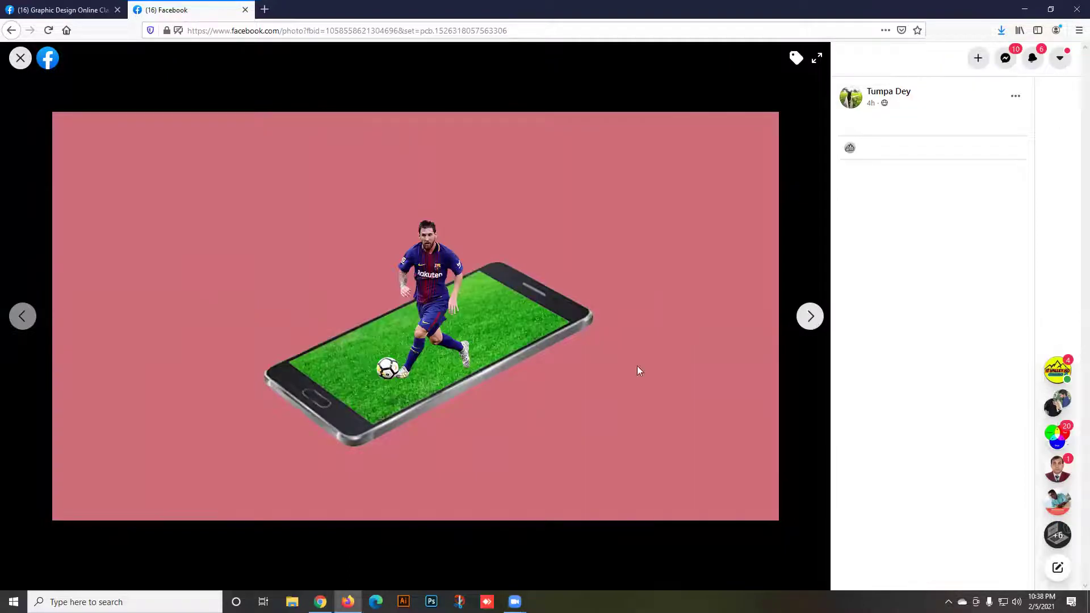
pyautogui.click(811, 318)
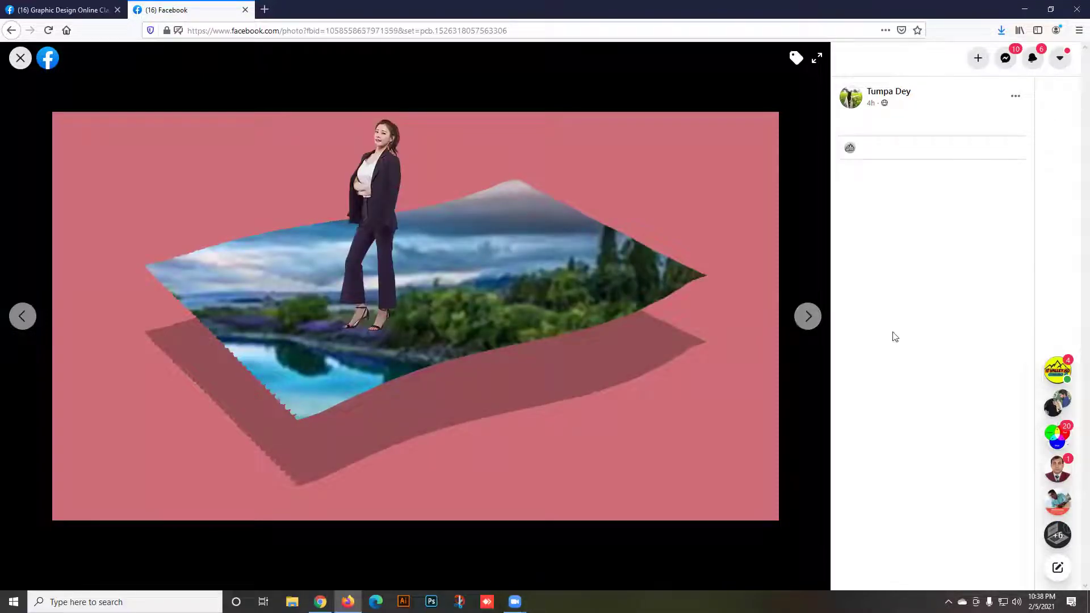
pyautogui.click(809, 316)
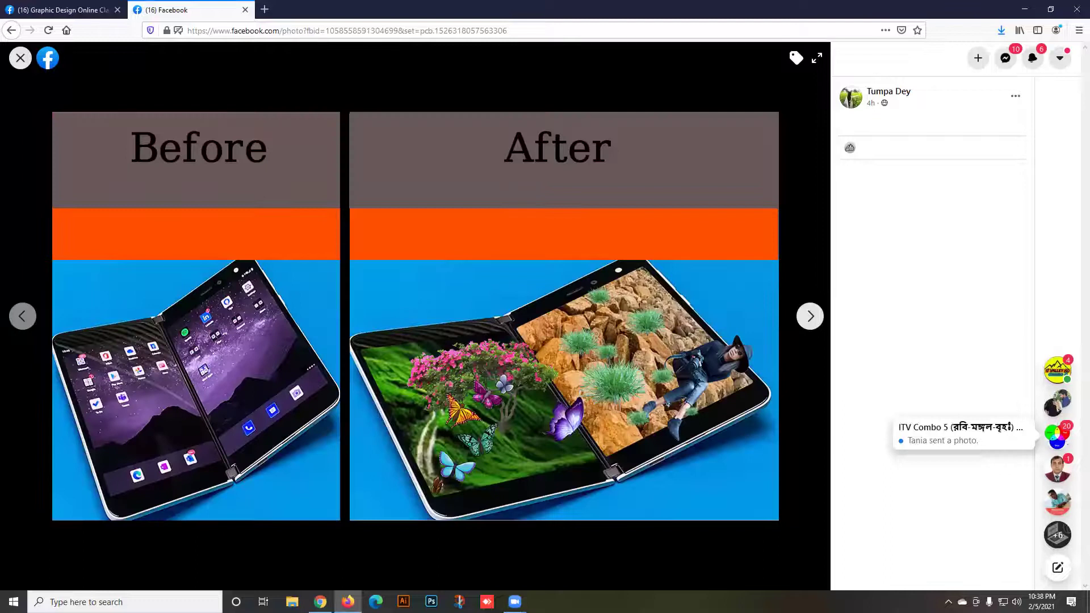
pyautogui.click(20, 58)
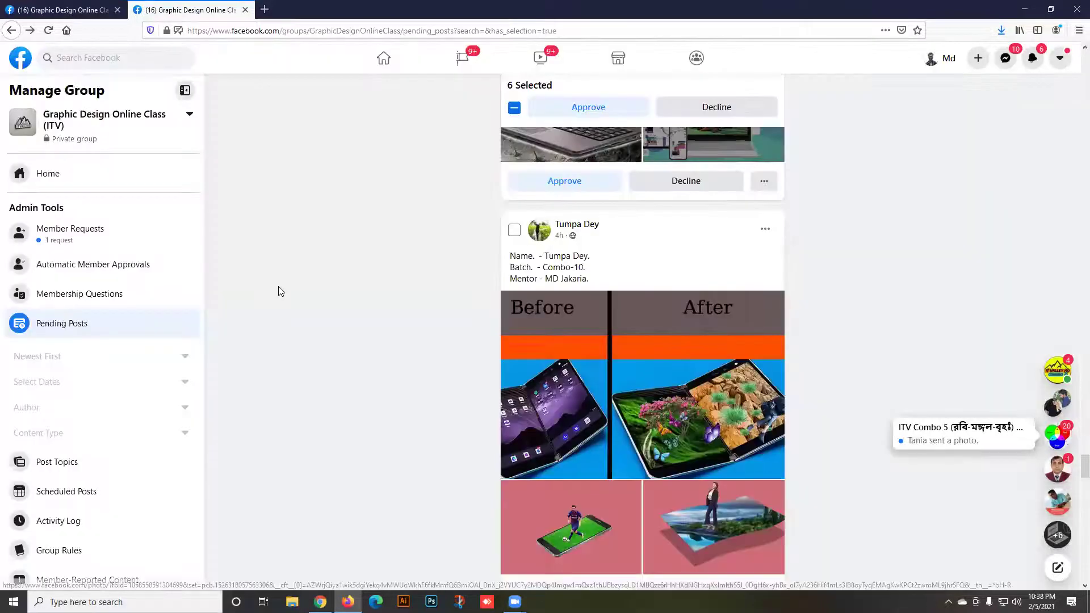
# Review the photographer, dinosaur and footballer phone images in the "HW)3D manipulation" post and close the image view.
pyautogui.scroll(-5, 278, 291)
pyautogui.scroll(-2, 382, 304)
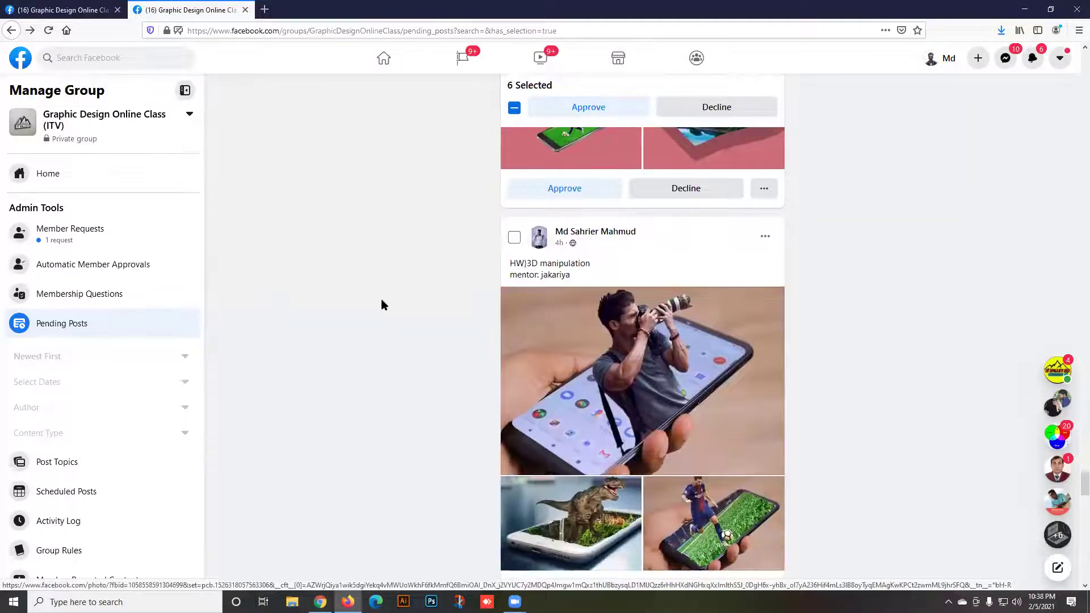
pyautogui.scroll(-1, 557, 353)
pyautogui.click(595, 340)
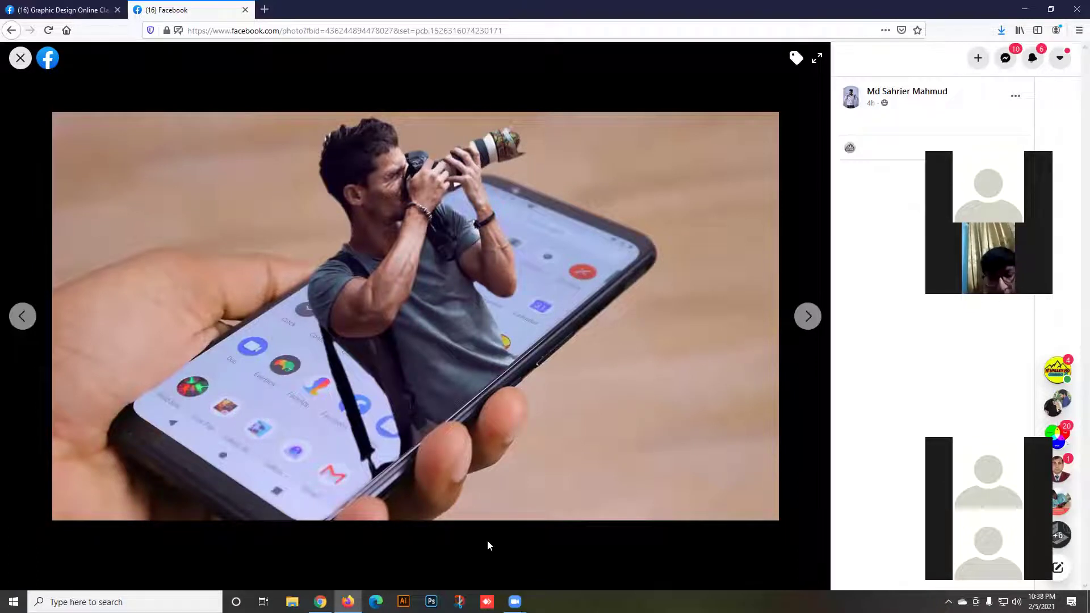
pyautogui.click(805, 318)
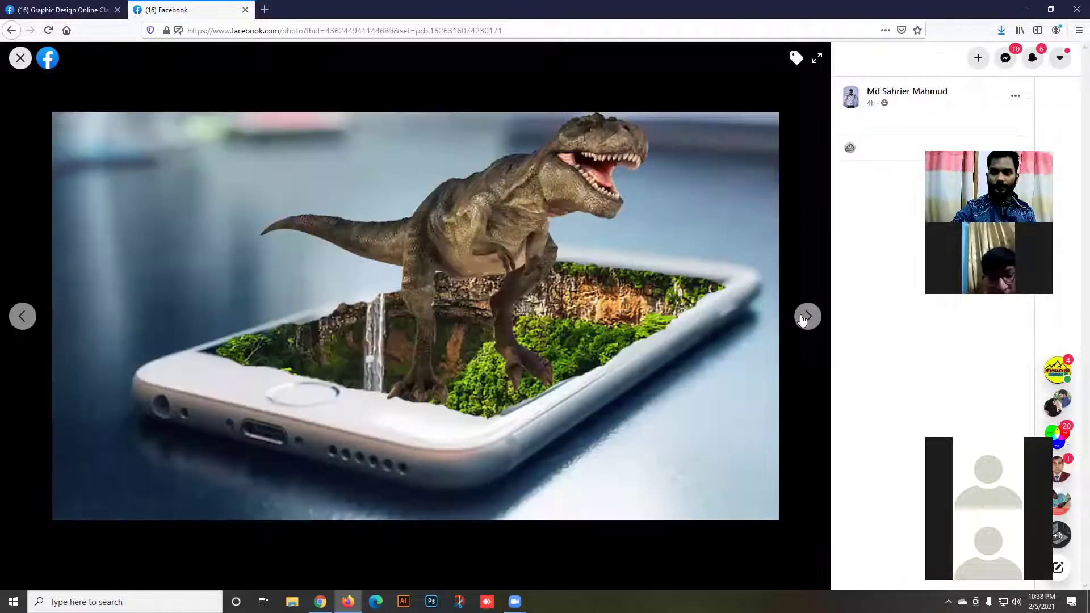
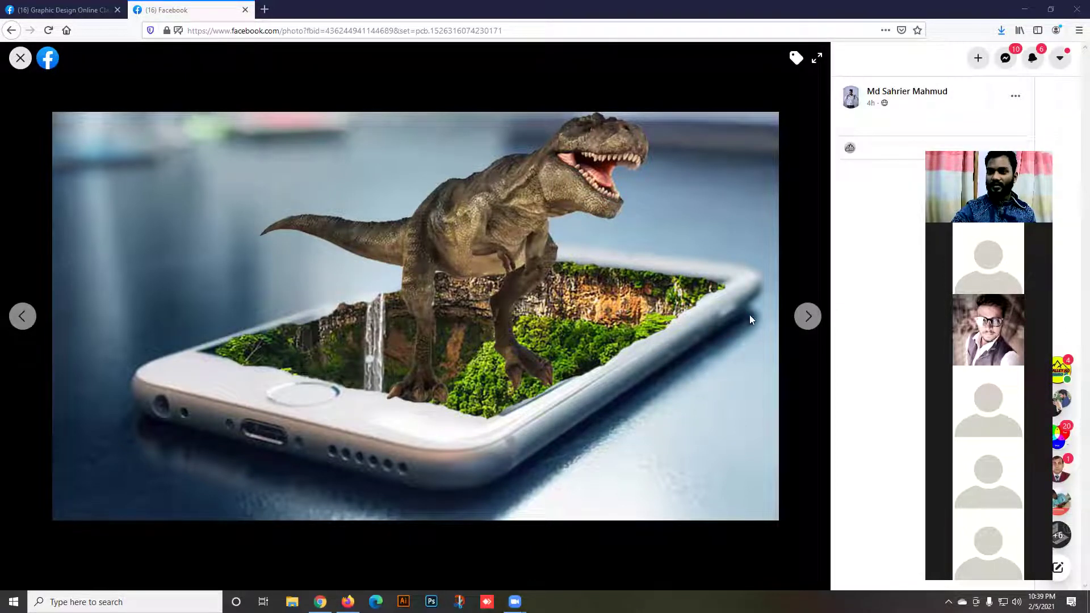
pyautogui.click(808, 317)
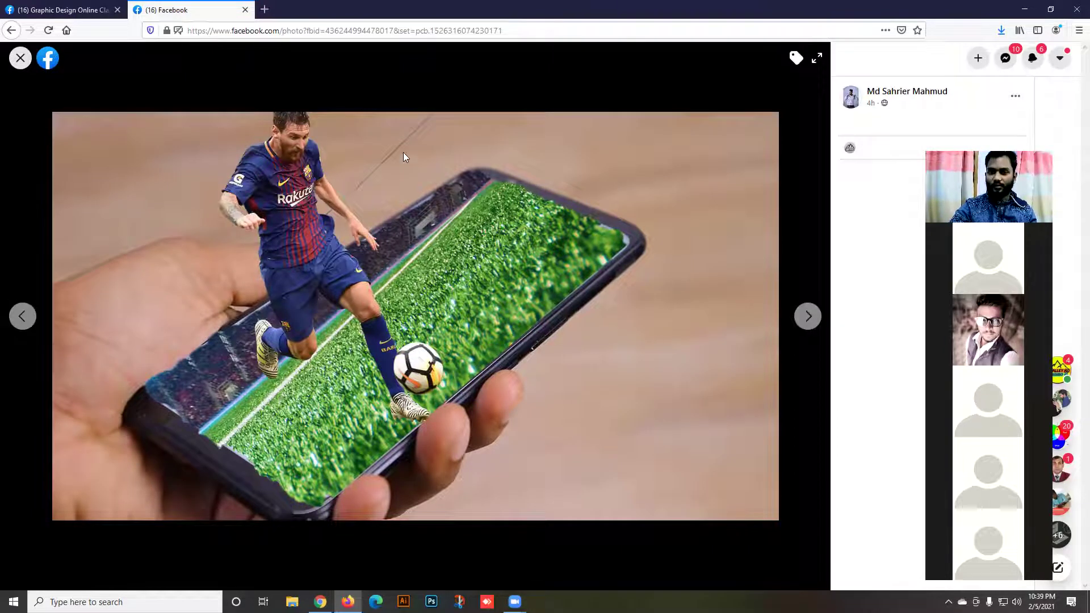
pyautogui.click(807, 316)
pyautogui.click(808, 315)
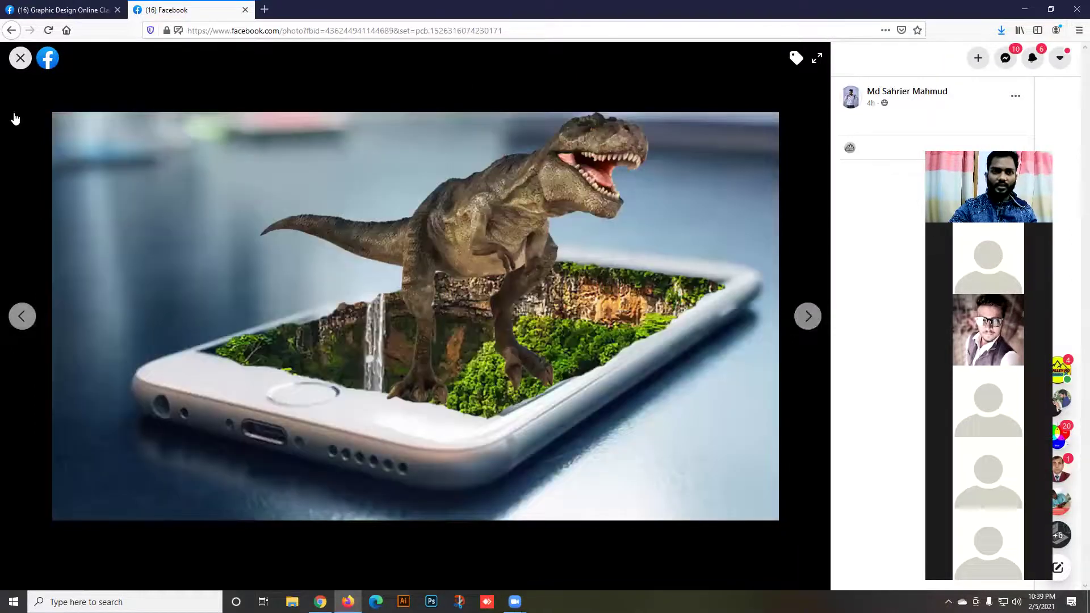
pyautogui.click(20, 59)
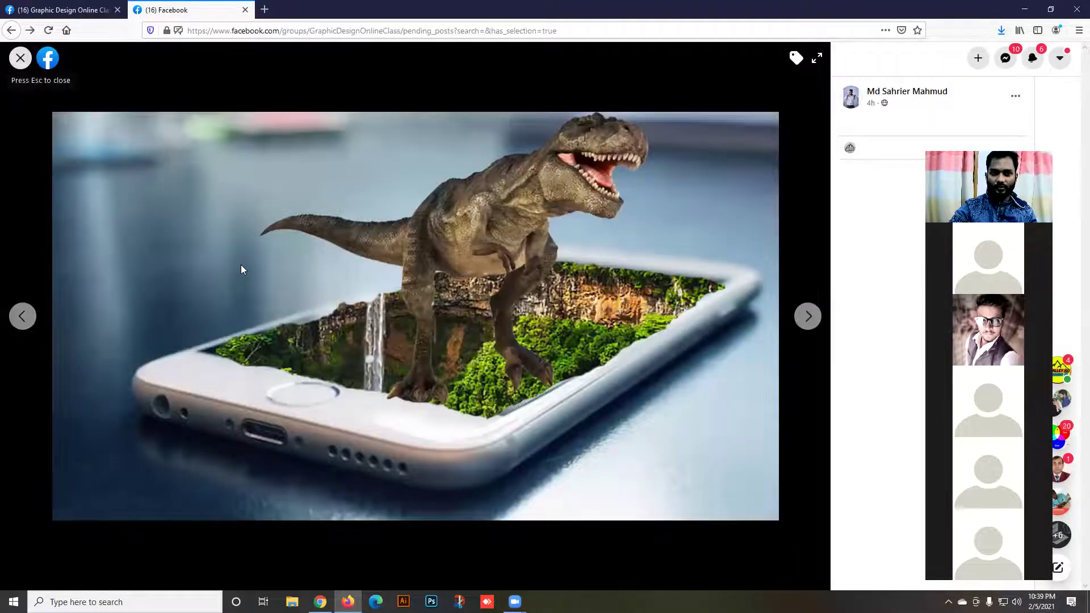
# Review the next post's images of the footballer, the woman in the water and the fairy, and close the image view.
pyautogui.scroll(-5, 424, 380)
pyautogui.click(549, 371)
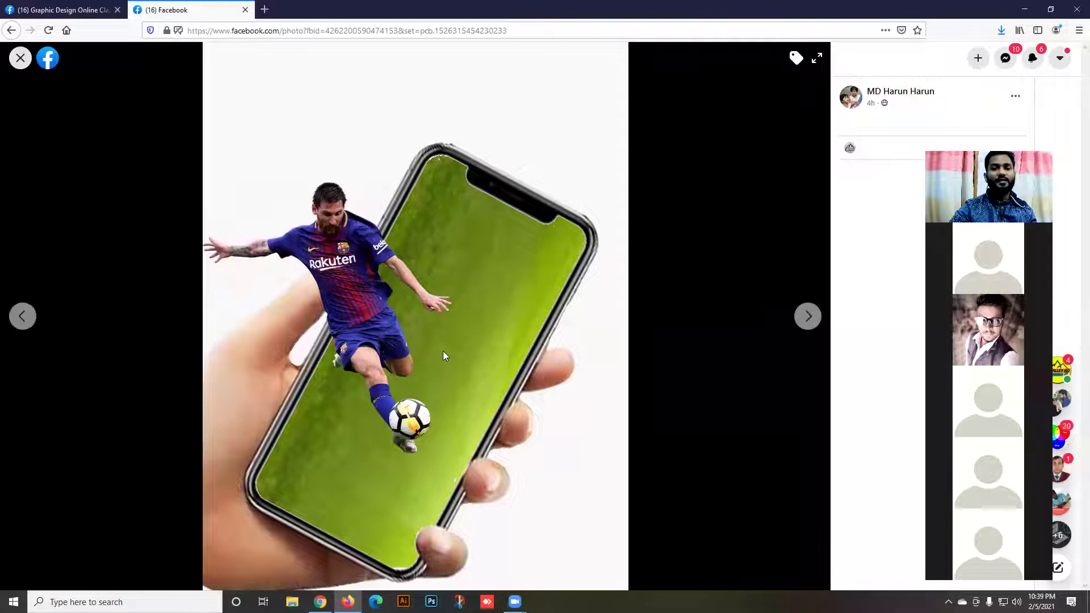
pyautogui.click(806, 322)
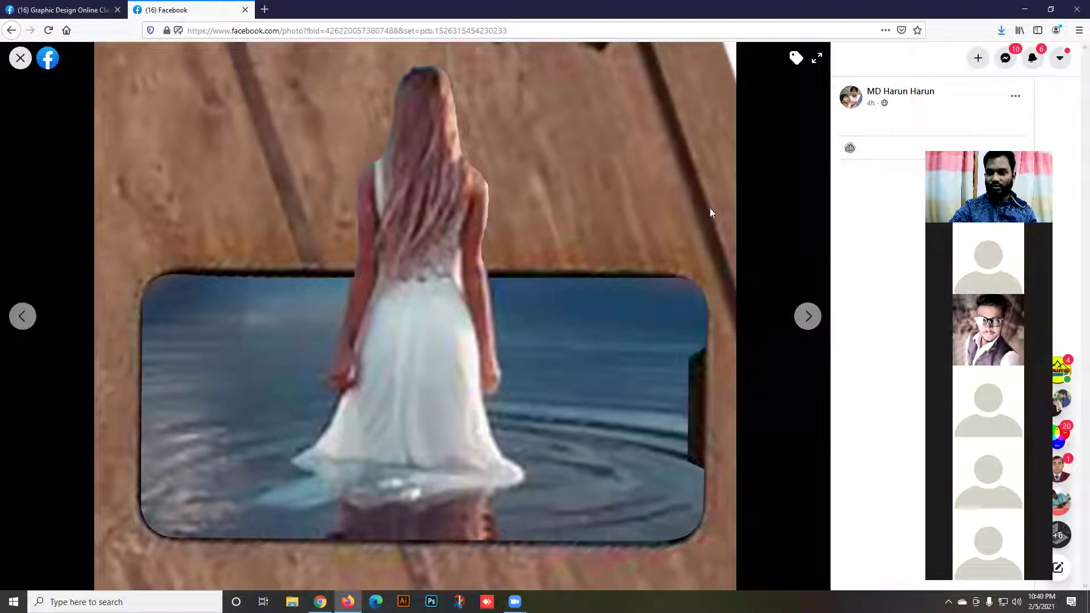
pyautogui.click(821, 315)
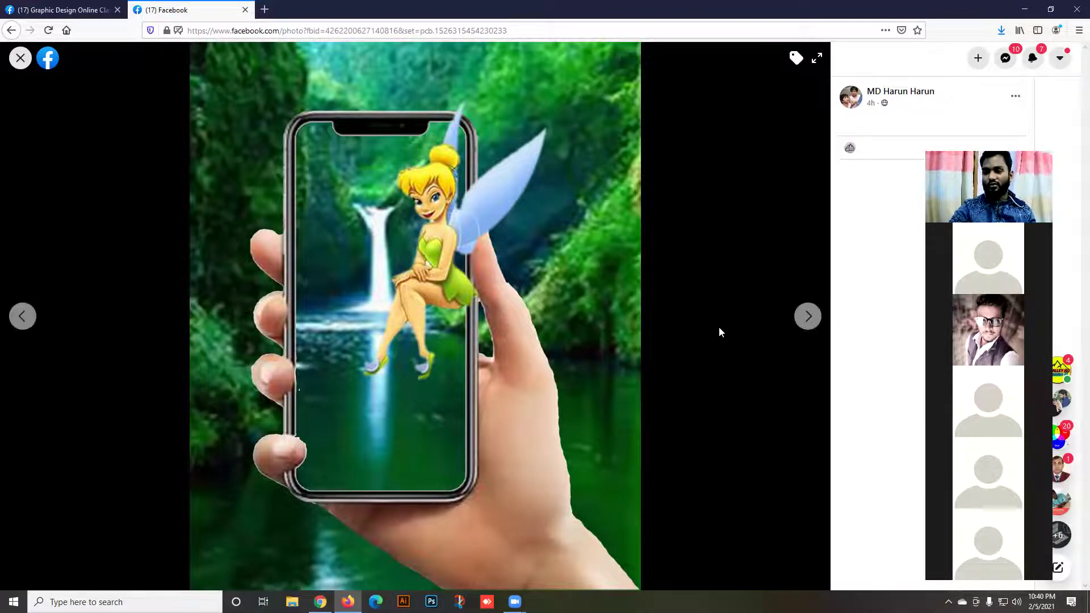
pyautogui.click(809, 316)
pyautogui.click(810, 316)
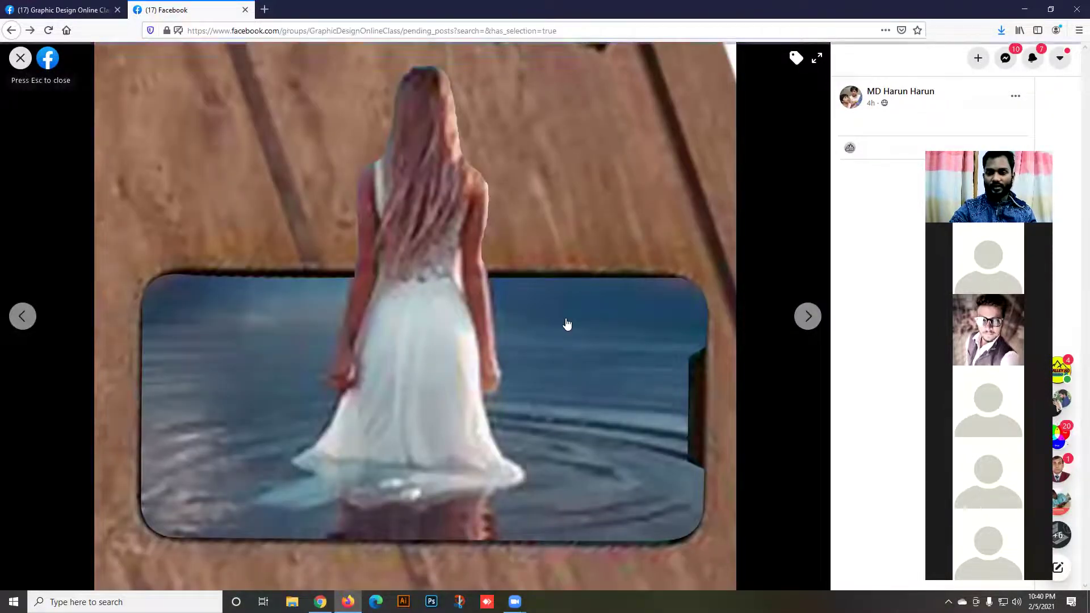
pyautogui.press('Escape')
# Review the footballer phone, Sprite bottle and JPG-to-PNG images in the "H/W JPG to PNG 3D Manipultion" post and close the image view.
pyautogui.scroll(-5, 572, 331)
pyautogui.scroll(-7, 571, 331)
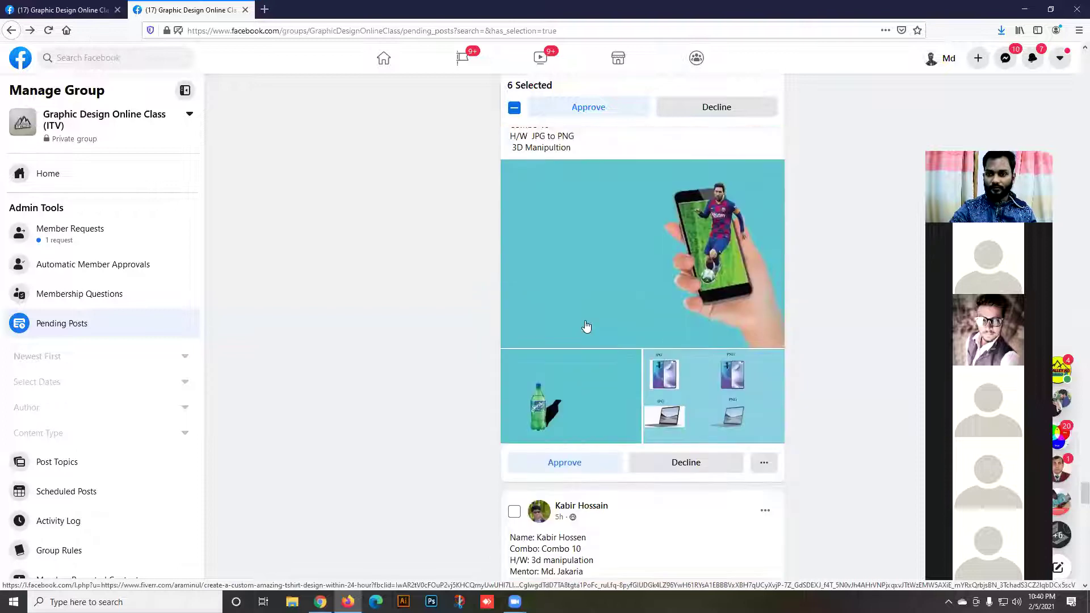
pyautogui.click(593, 285)
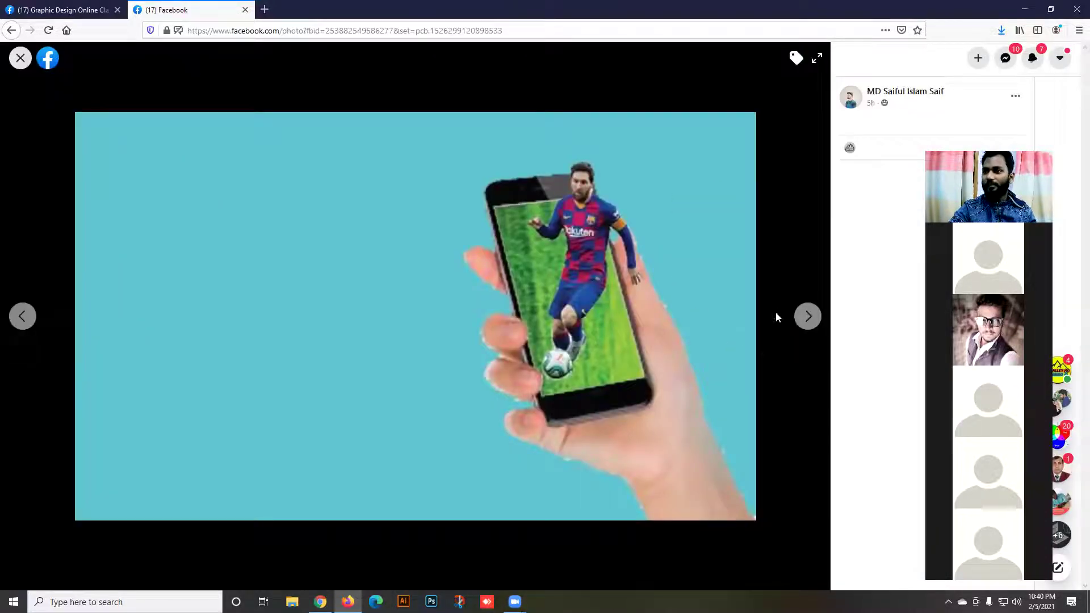
pyautogui.click(809, 317)
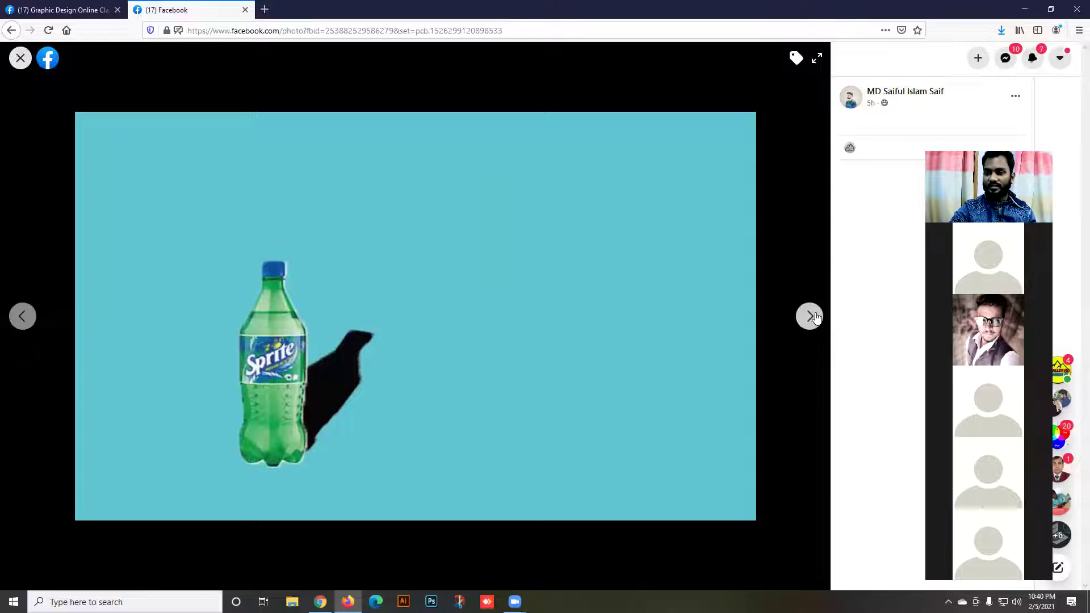
pyautogui.click(812, 317)
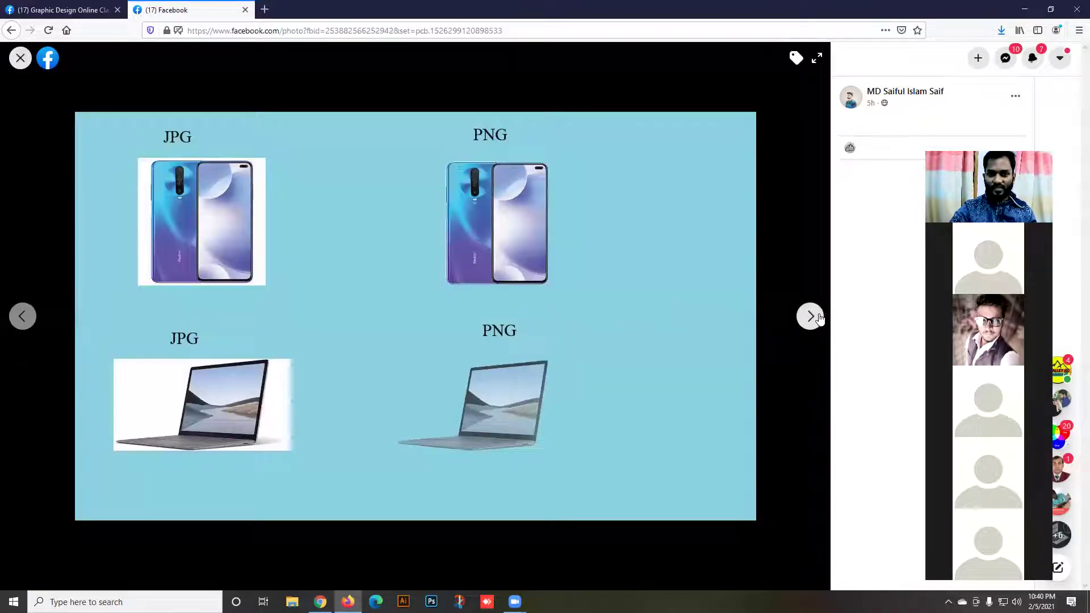
pyautogui.click(810, 316)
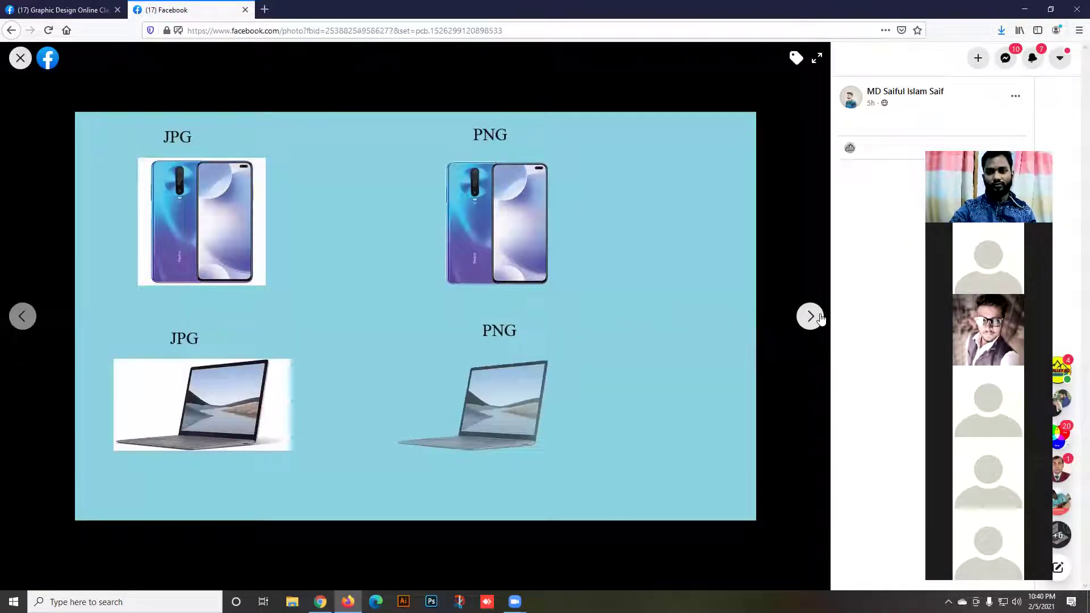
pyautogui.click(20, 58)
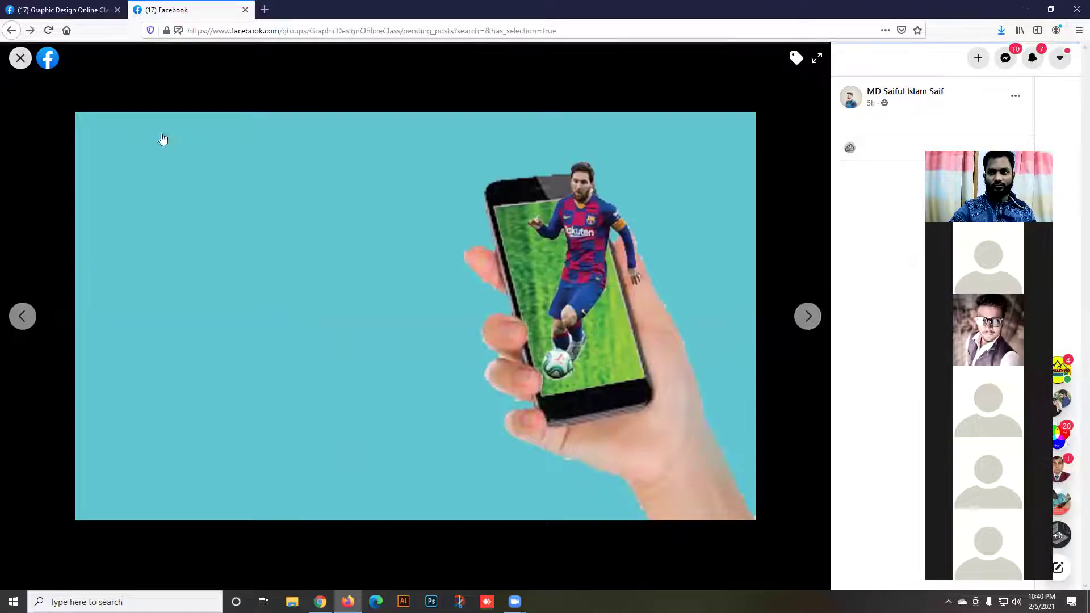
# Review the "H/W: 3d manipulation" post's airplane, car, man, tiger, horse and footballer images, close the image view and select the post.
pyautogui.scroll(-5, 526, 363)
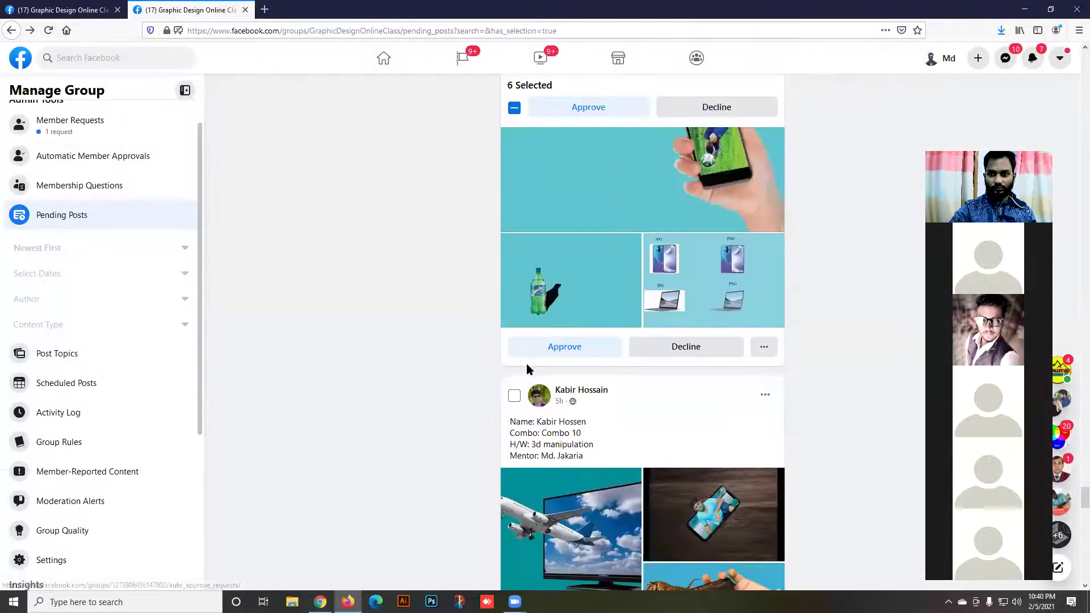
pyautogui.click(603, 314)
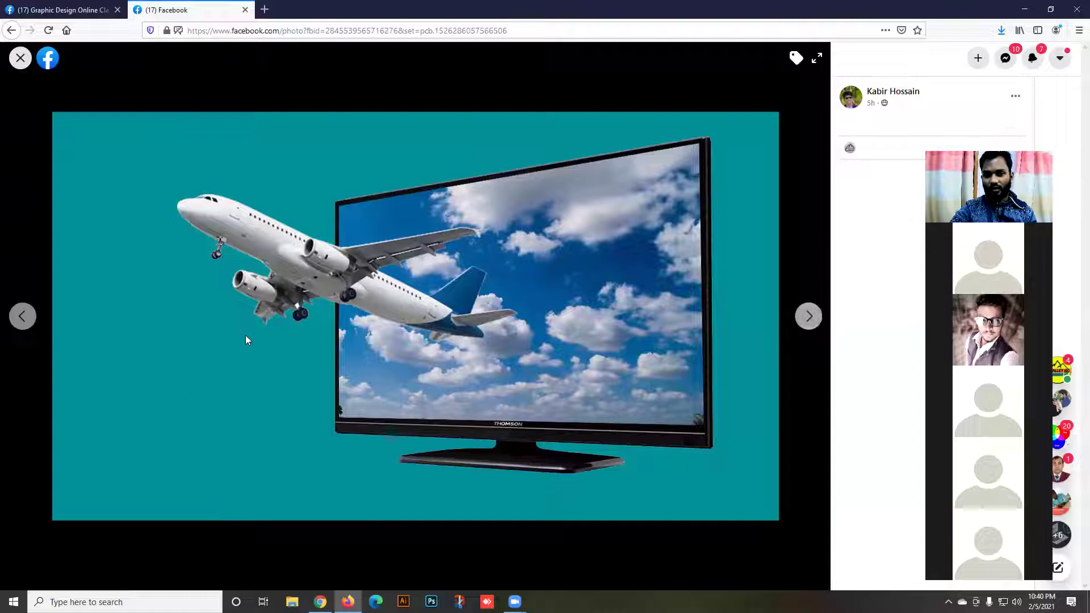
pyautogui.click(807, 324)
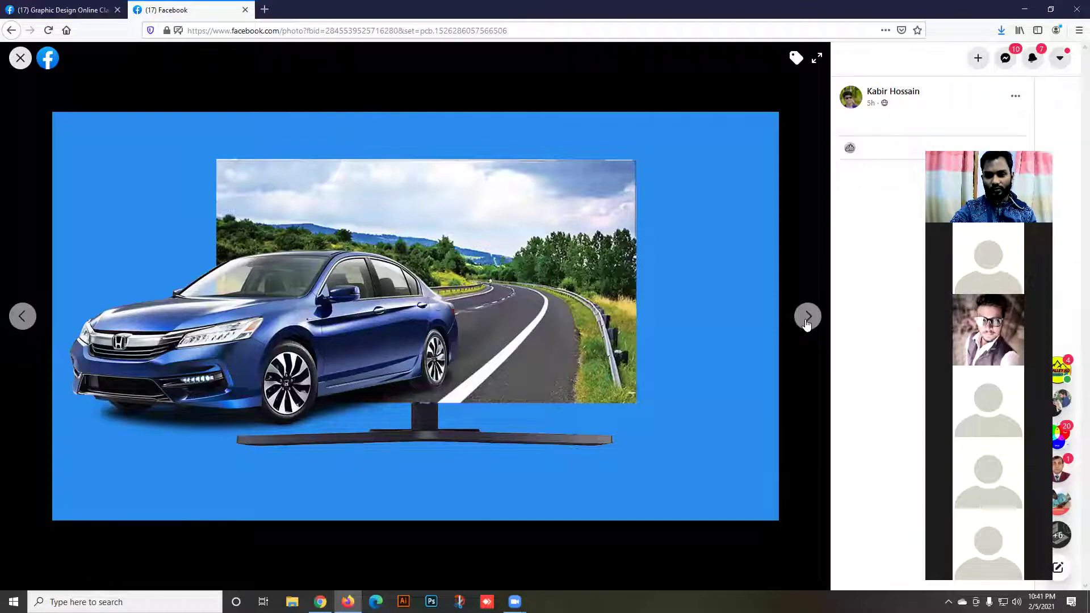
pyautogui.click(806, 323)
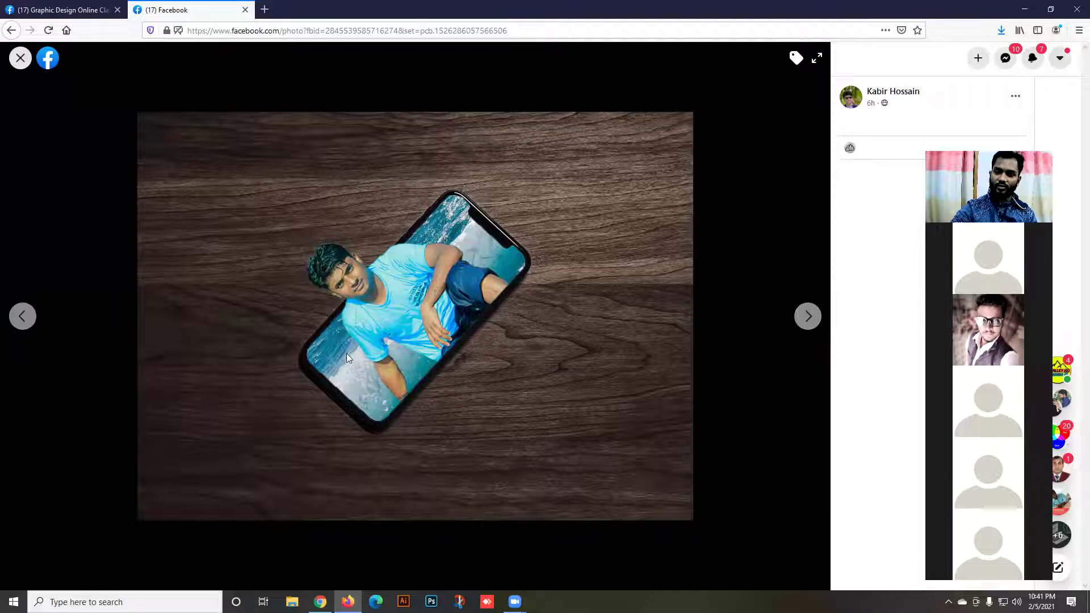
pyautogui.click(810, 316)
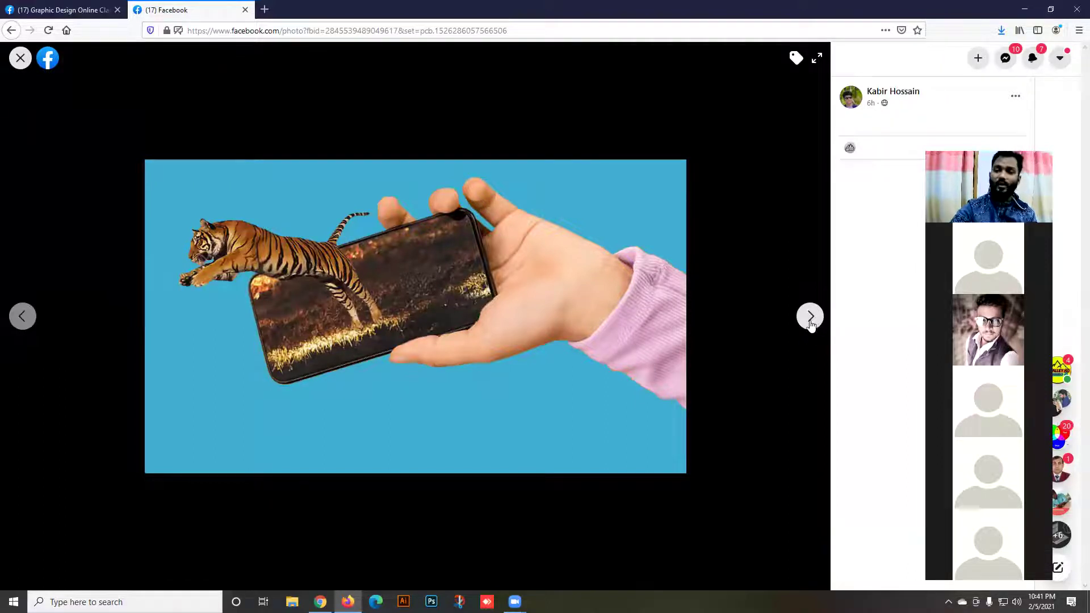
pyautogui.click(810, 316)
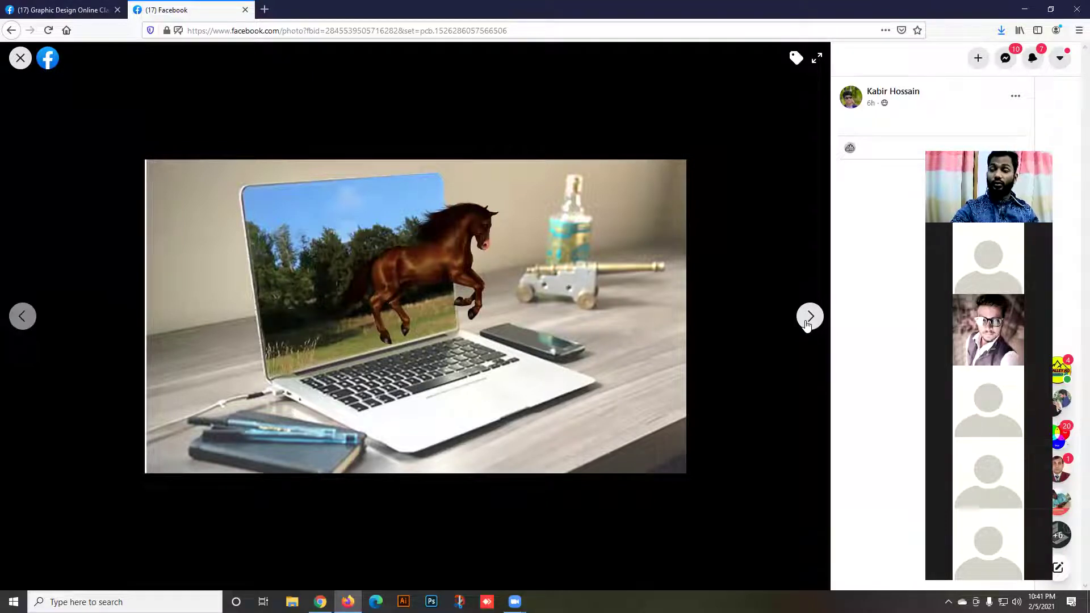
pyautogui.click(804, 325)
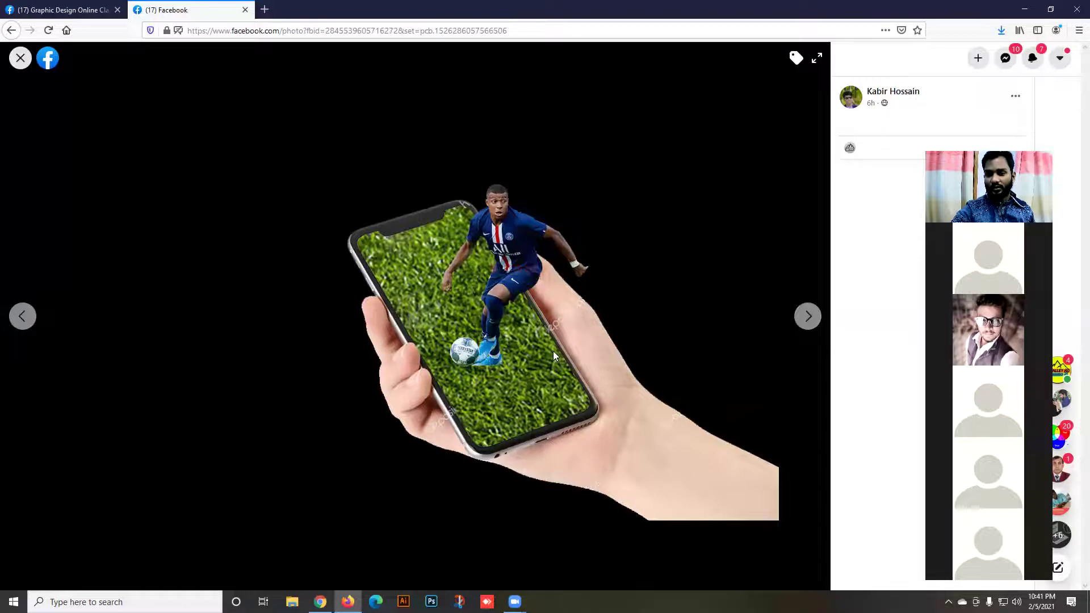
pyautogui.click(802, 324)
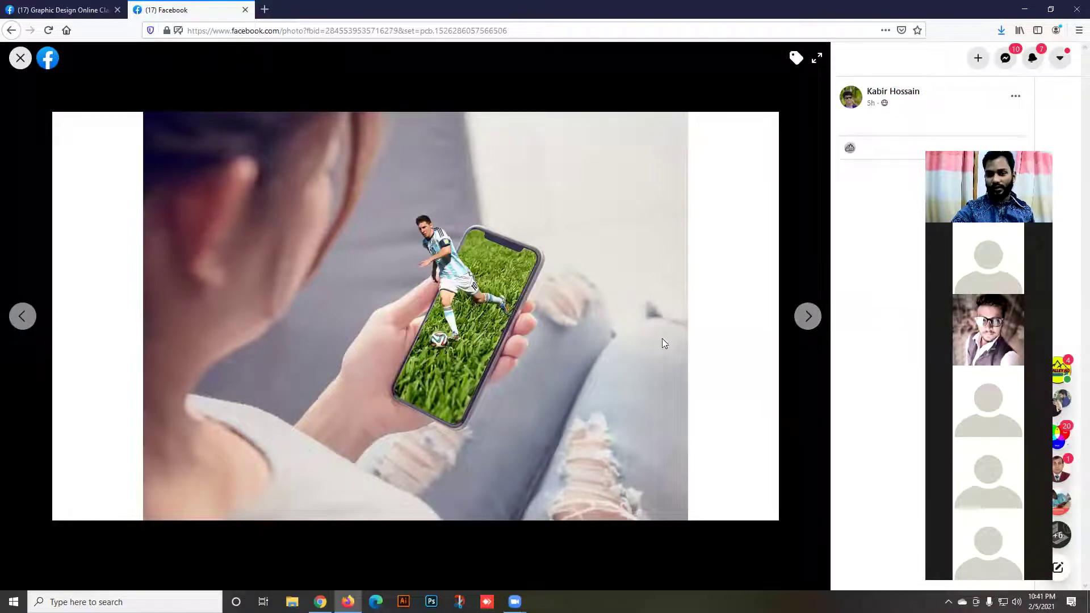
pyautogui.click(806, 317)
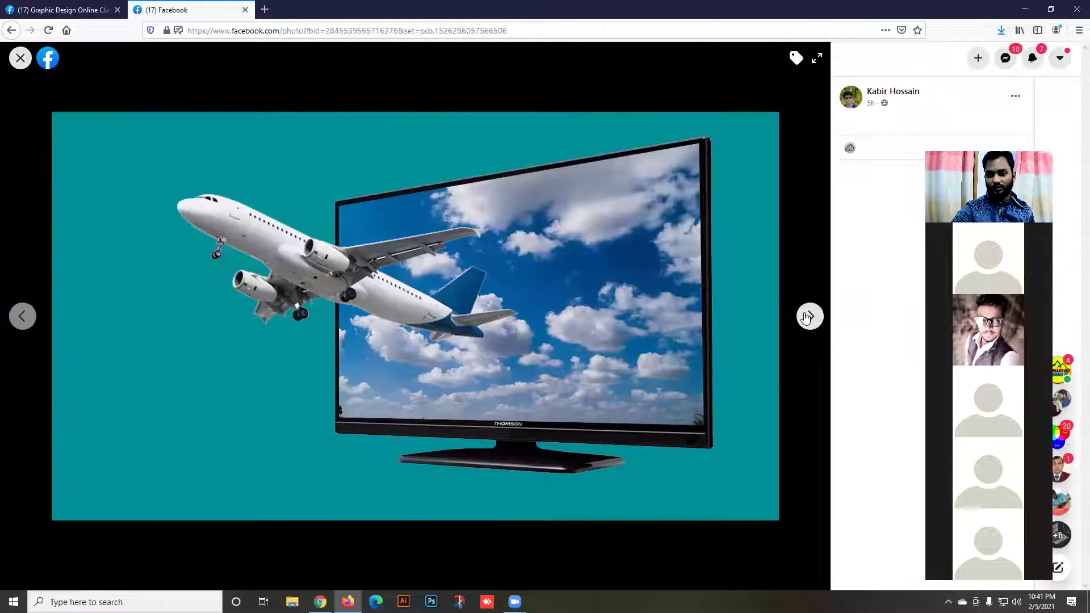
pyautogui.click(20, 62)
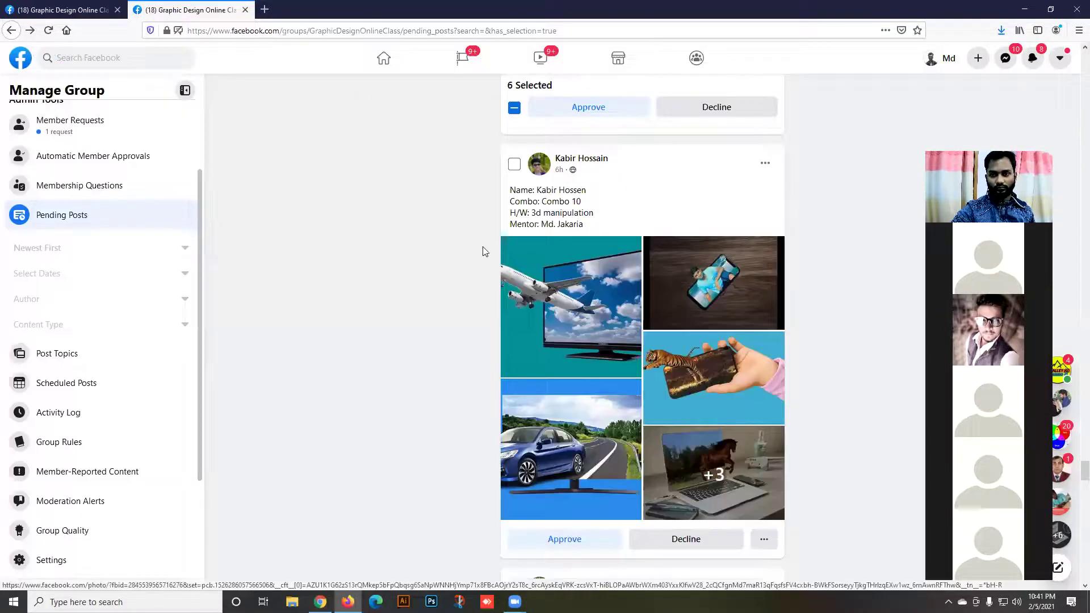
pyautogui.click(513, 164)
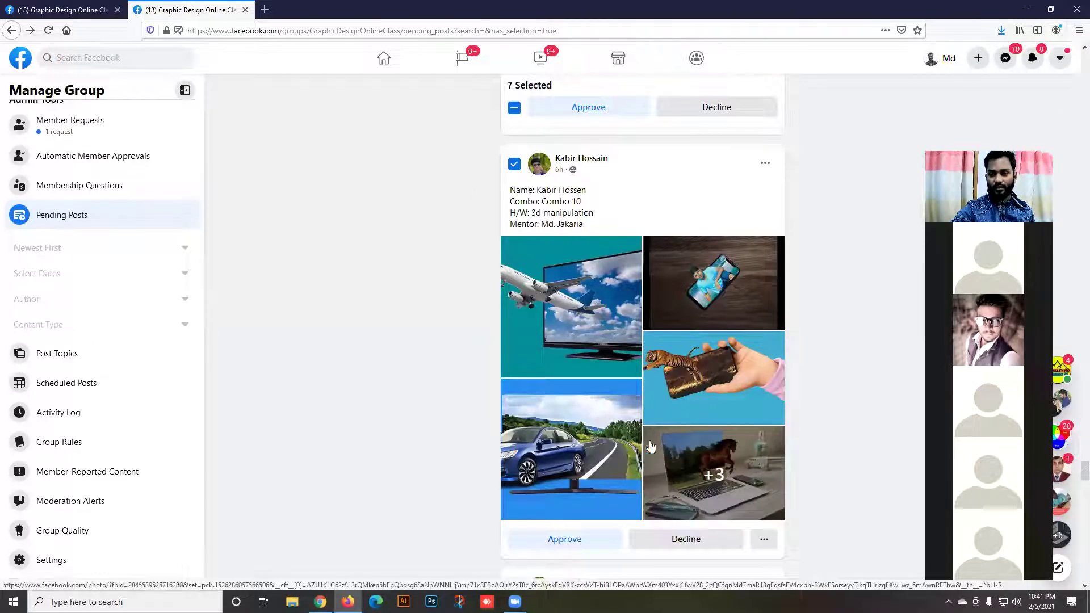
# Review the next post's before-and-after car, tiger, man, horse and footballer images and close the image view.
pyautogui.scroll(-5, 596, 361)
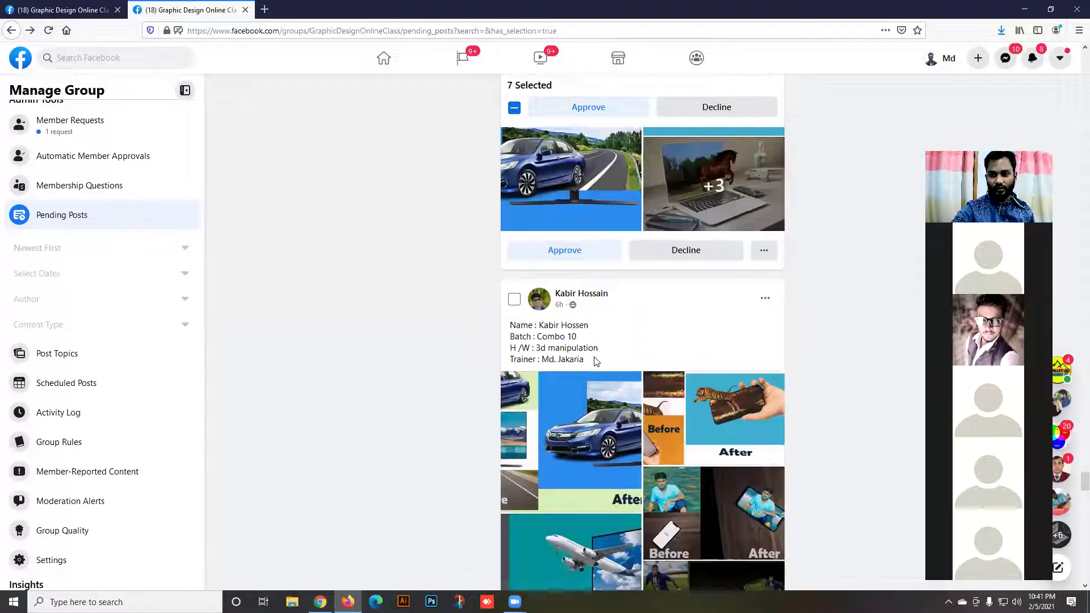
pyautogui.scroll(5, 596, 361)
pyautogui.click(562, 272)
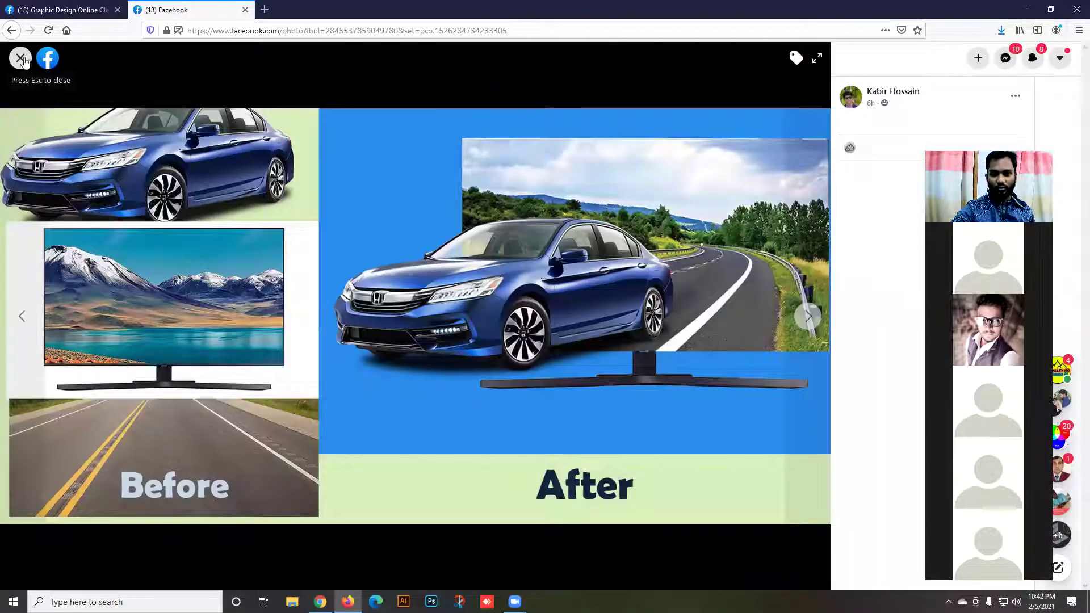
pyautogui.click(821, 324)
pyautogui.click(819, 323)
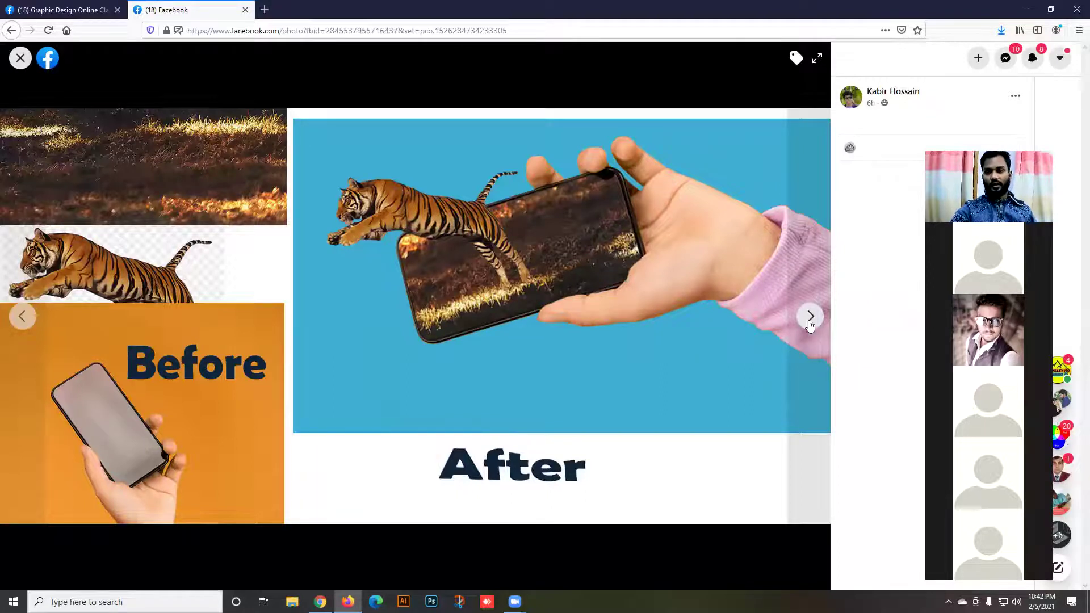
pyautogui.click(810, 317)
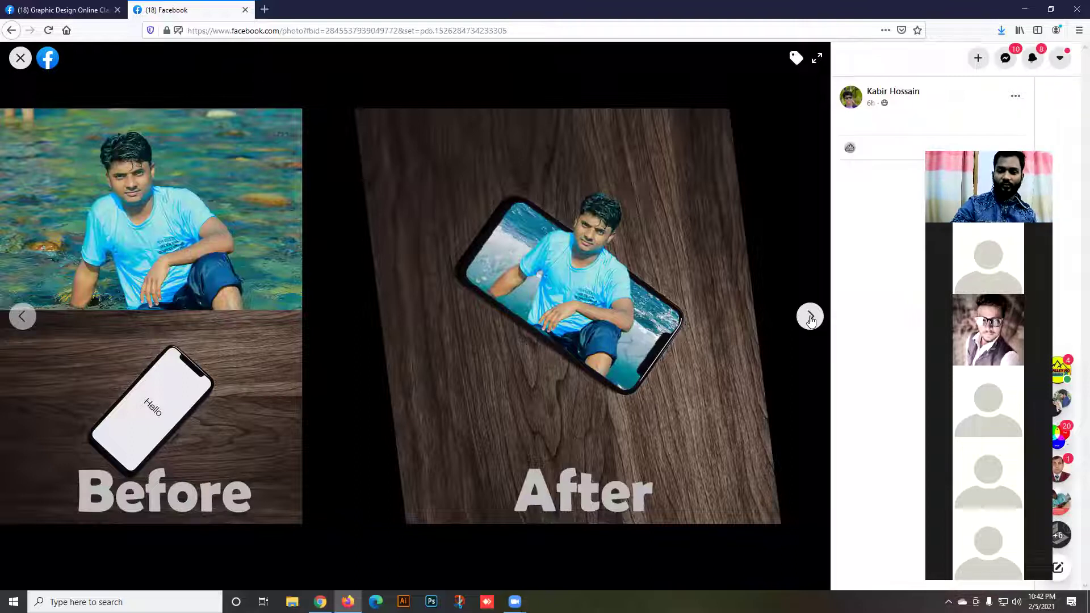
pyautogui.click(810, 318)
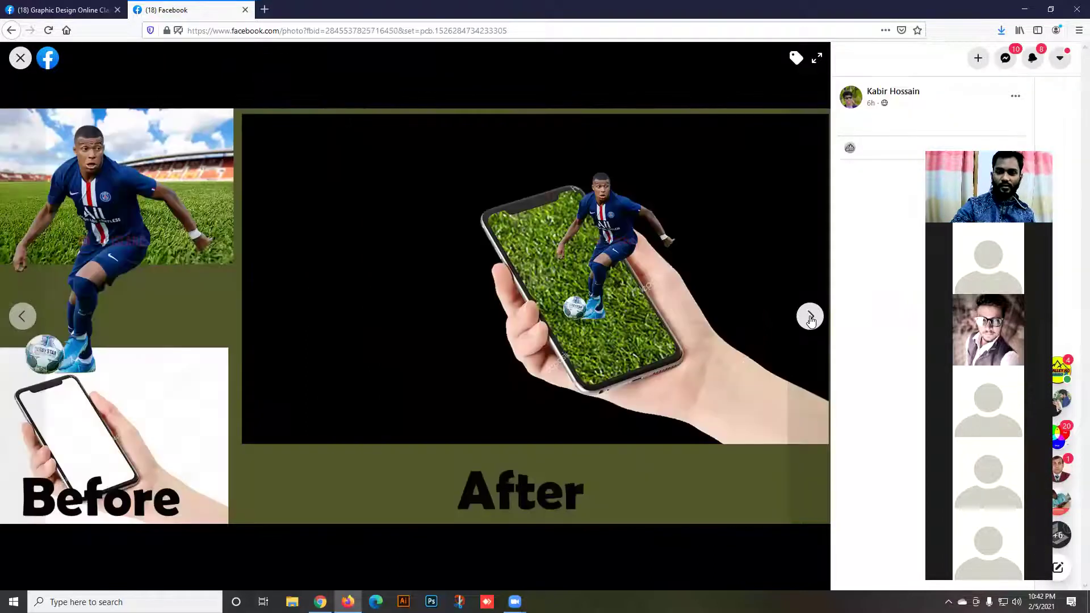
pyautogui.click(810, 318)
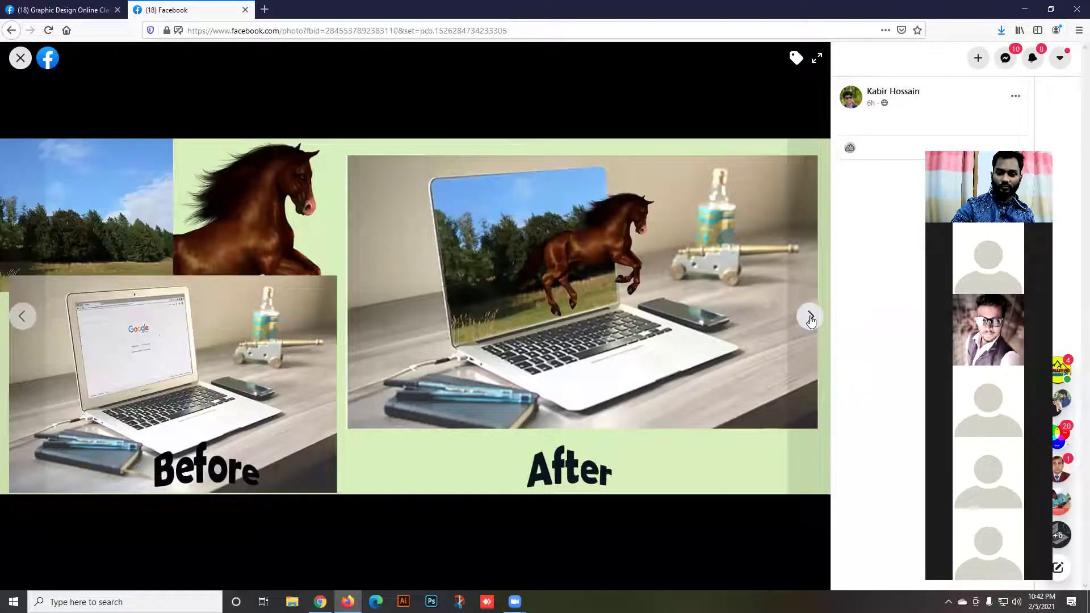
pyautogui.click(810, 317)
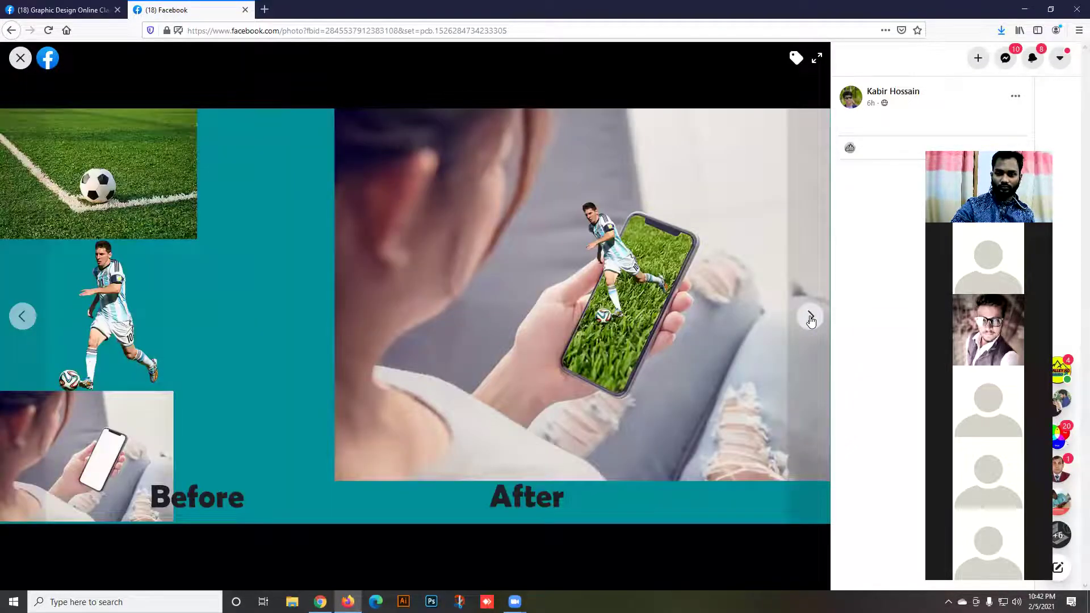
pyautogui.click(810, 318)
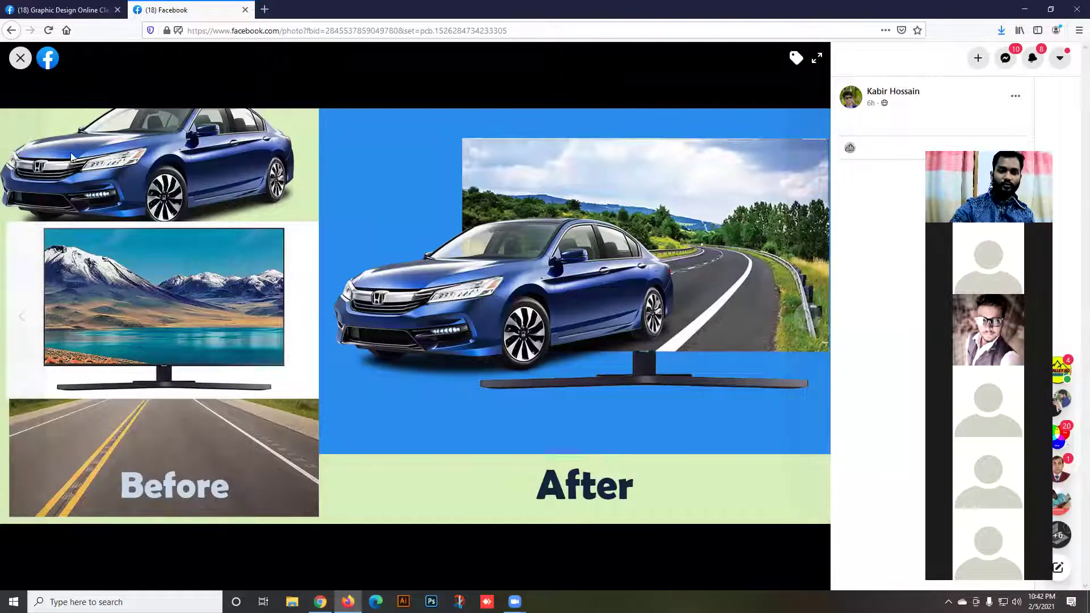
pyautogui.click(808, 316)
pyautogui.click(20, 60)
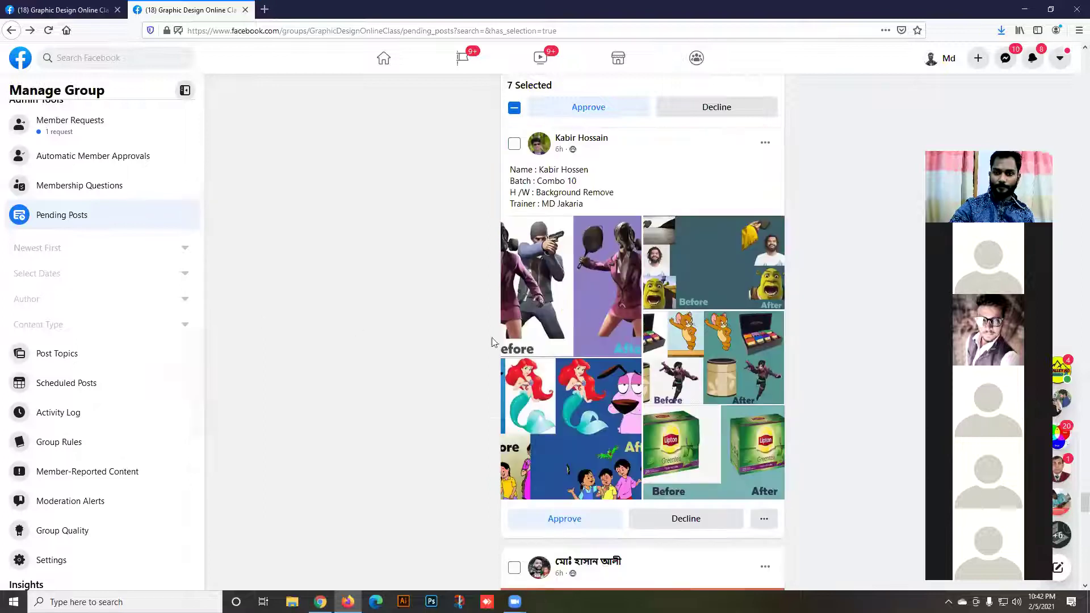
# Review the cartoon girl, footballer phone and Coca-Cola shadow images in the Combo 10 "3D Manipulation" post and close the image view.
pyautogui.scroll(-6, 504, 341)
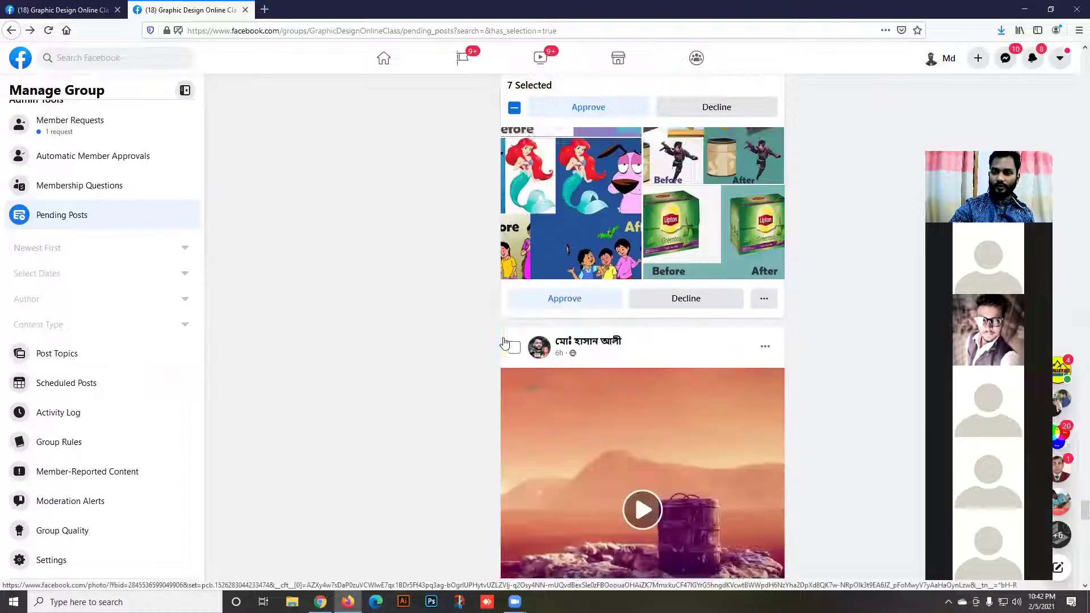
pyautogui.scroll(-8, 503, 342)
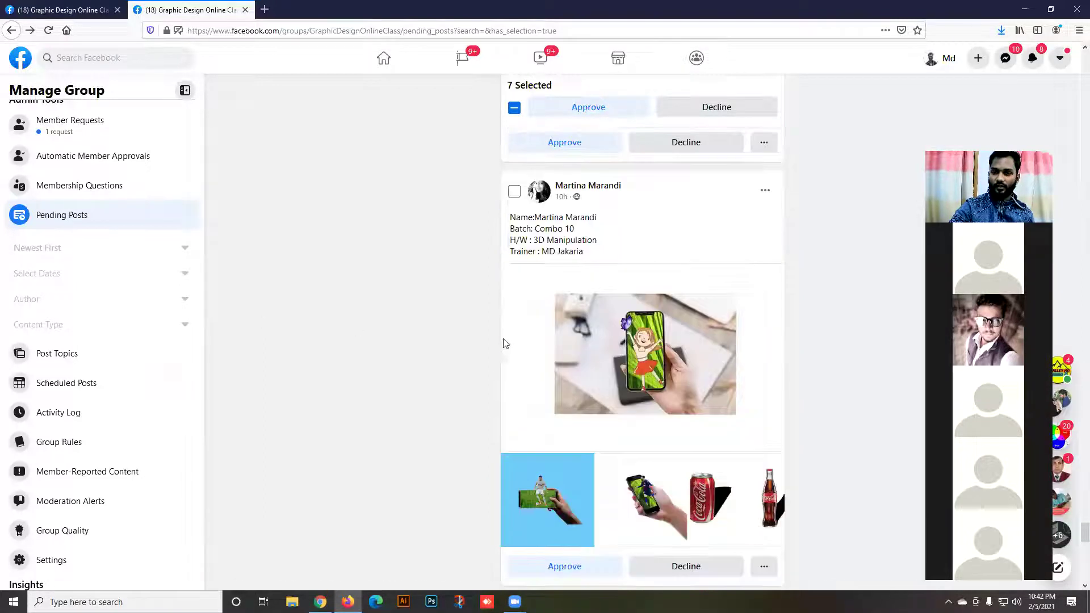
pyautogui.click(603, 316)
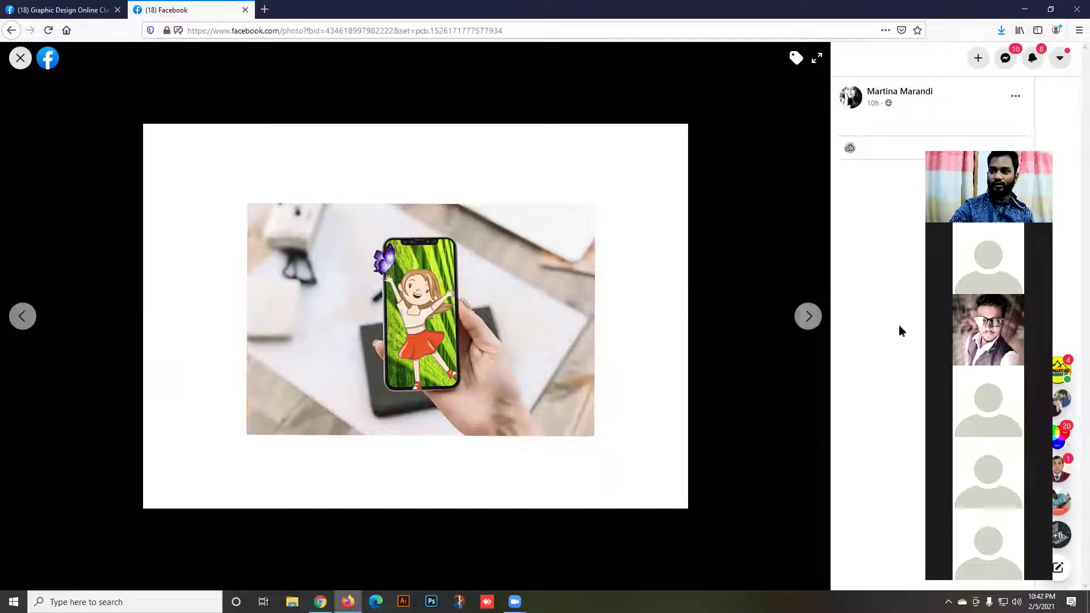
pyautogui.click(799, 322)
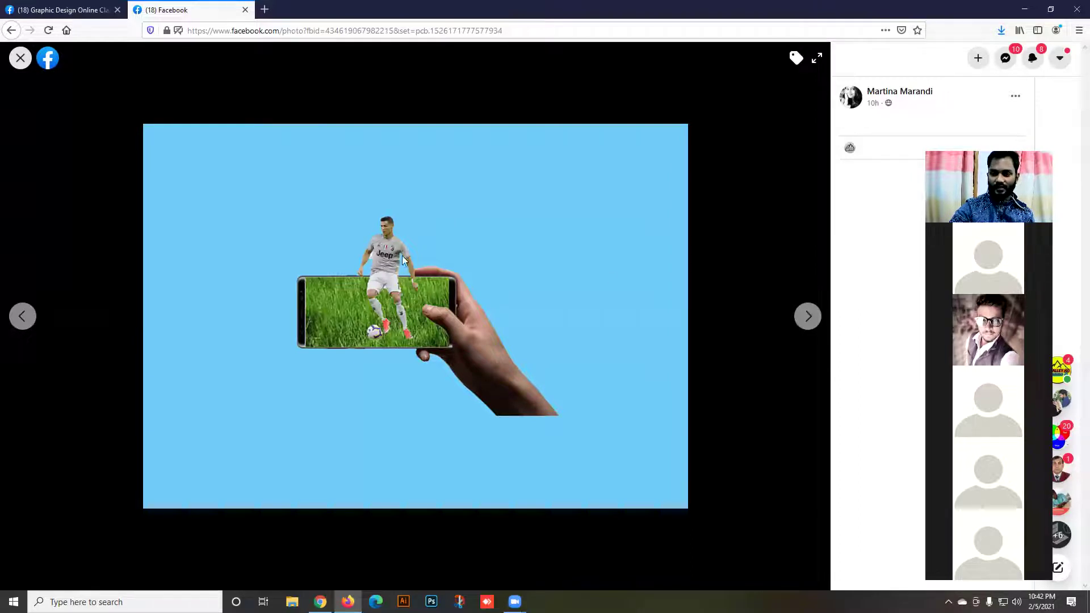
pyautogui.click(810, 321)
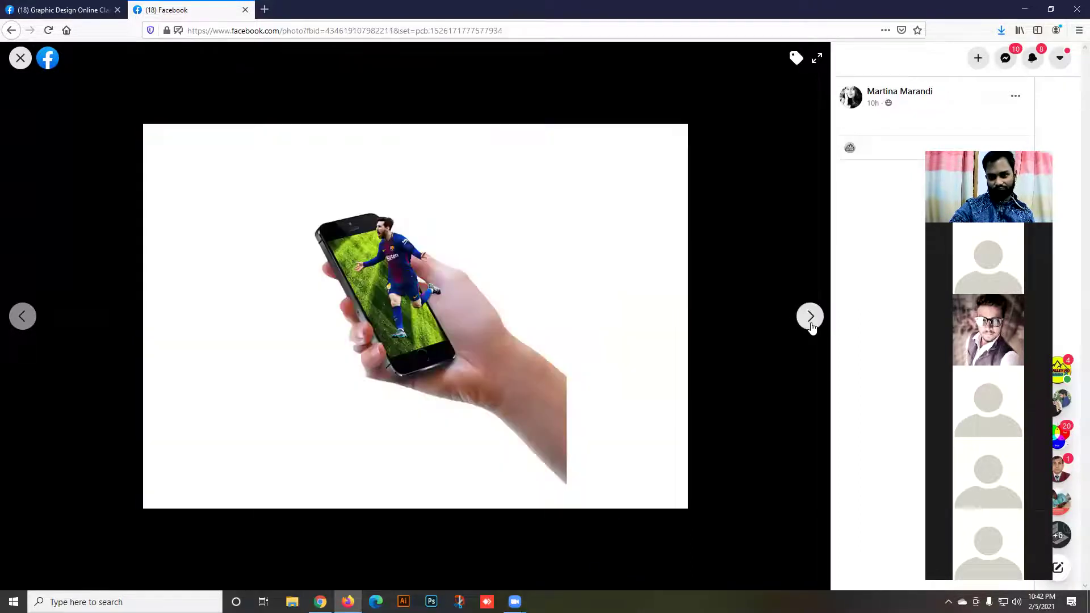
pyautogui.click(810, 317)
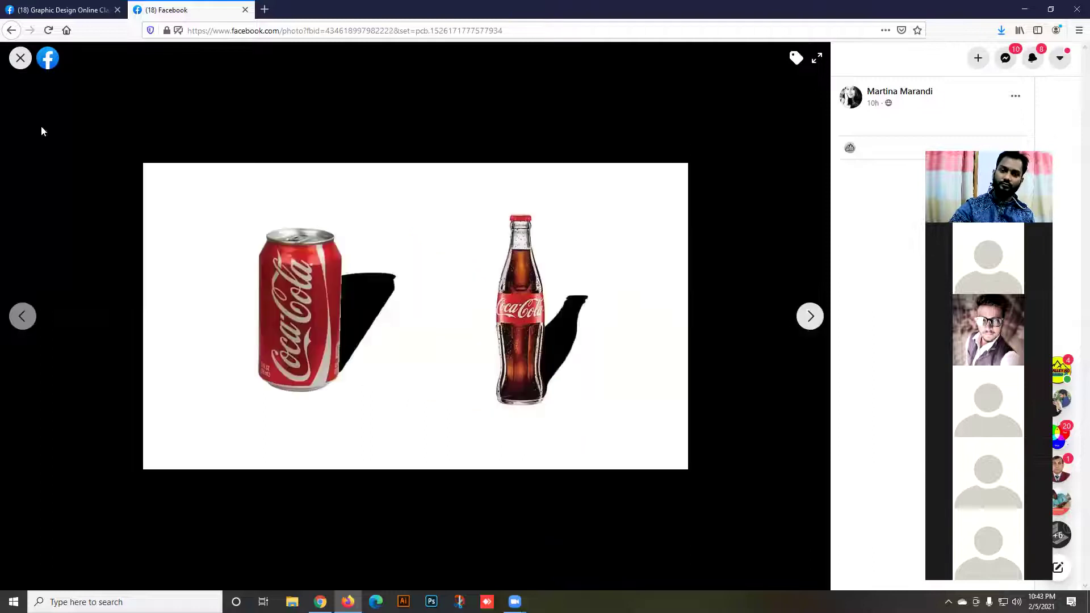
pyautogui.press('Right')
pyautogui.click(21, 62)
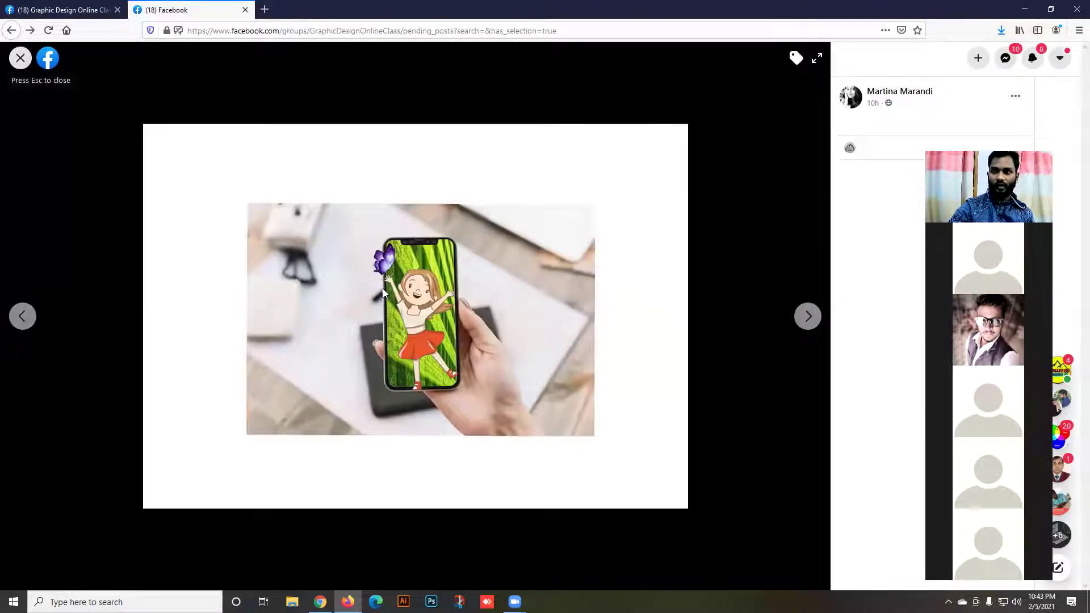
# Review the footballer phone image in the Combo 10 "Image Shadow & 3D Manipulation" post and close the image view.
pyautogui.scroll(-8, 386, 294)
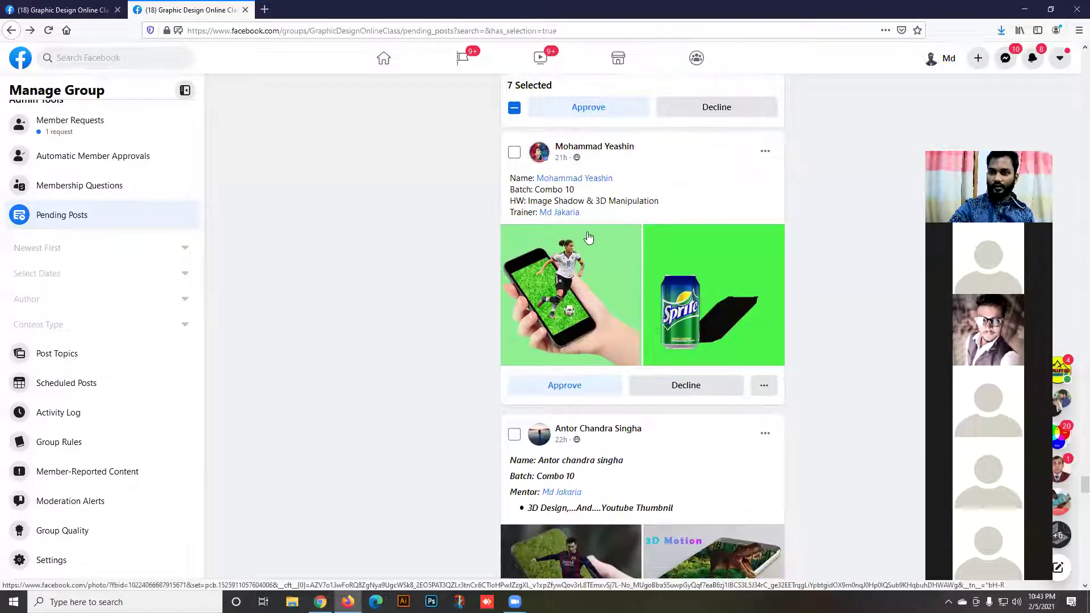
pyautogui.click(569, 272)
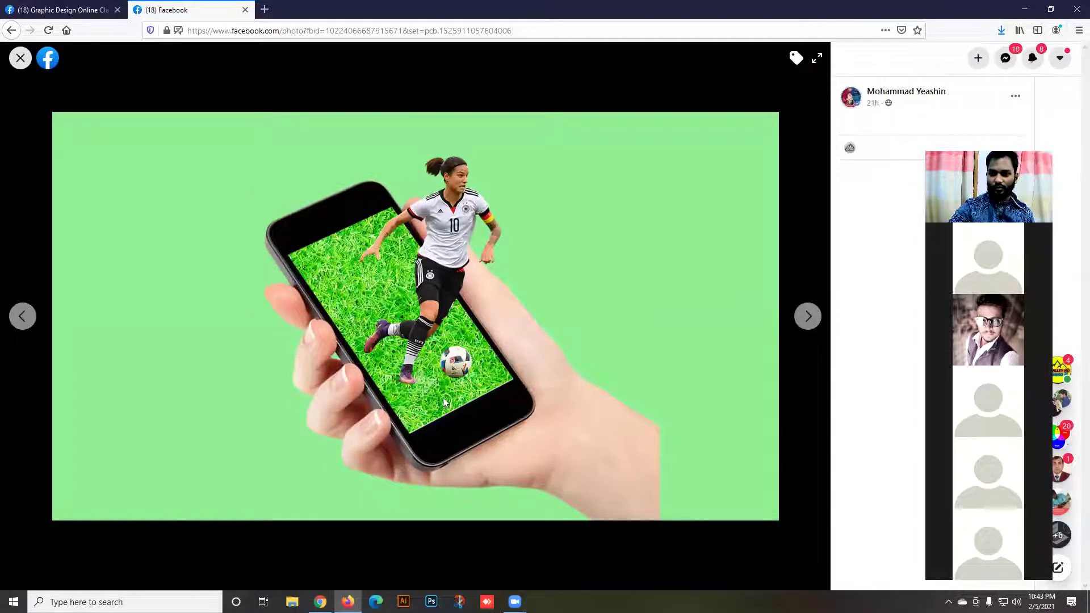
pyautogui.click(20, 59)
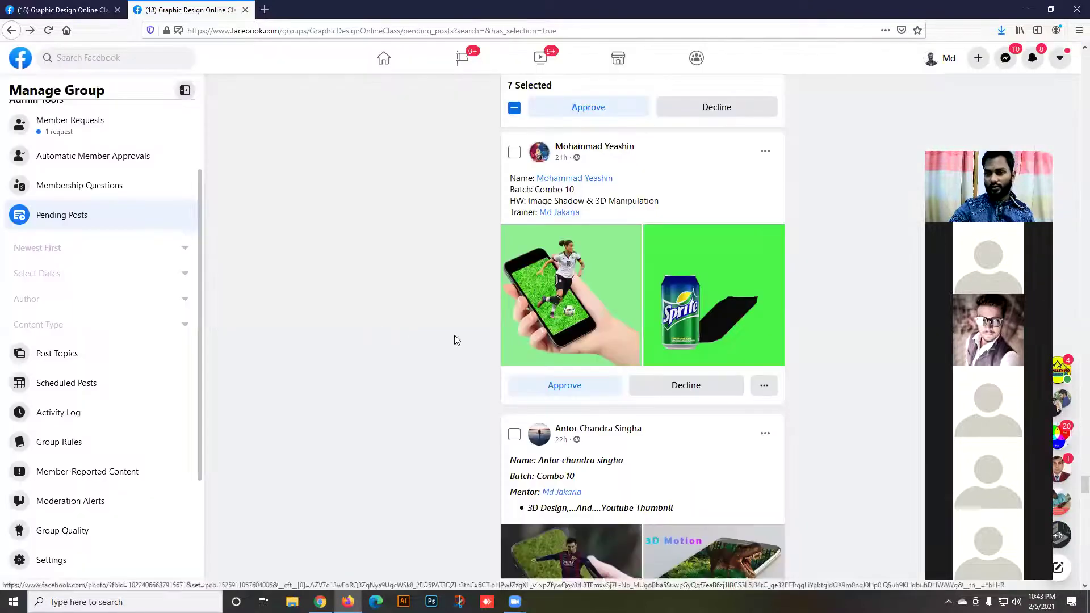
# Review the footballer, dinosaur "3D Motion" and woman-with-camera phone images in the Combo 10 3D design and YouTube thumbnail post and close the image view.
pyautogui.click(542, 305)
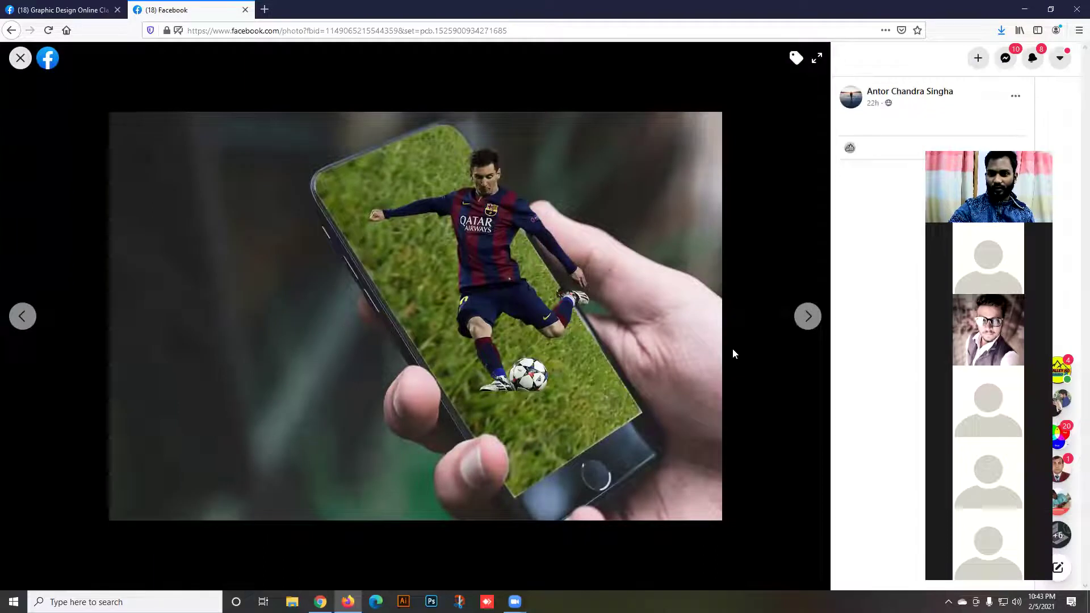
pyautogui.click(801, 318)
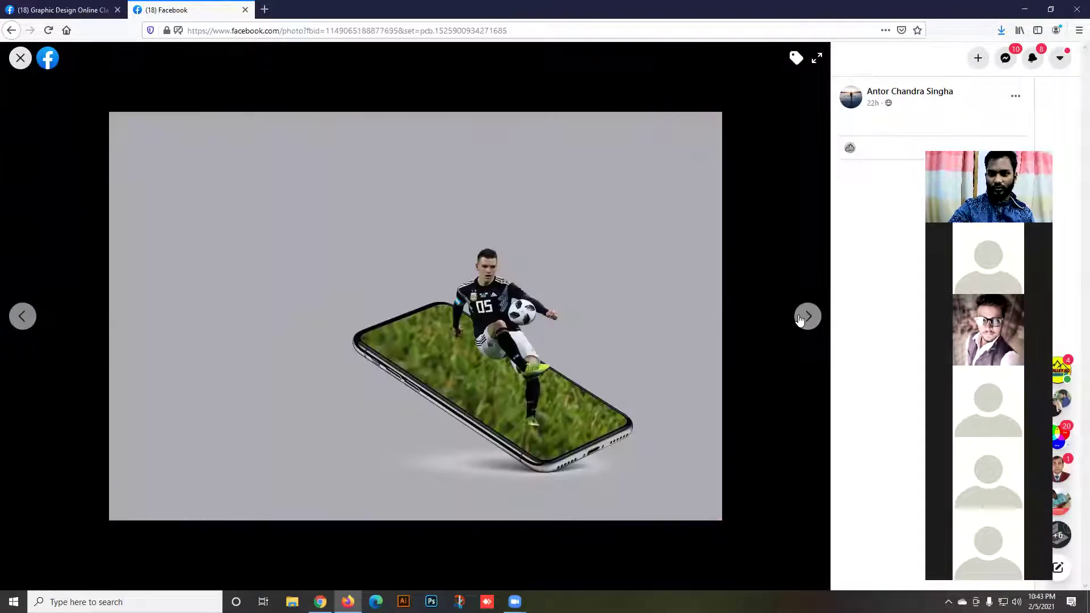
pyautogui.click(807, 316)
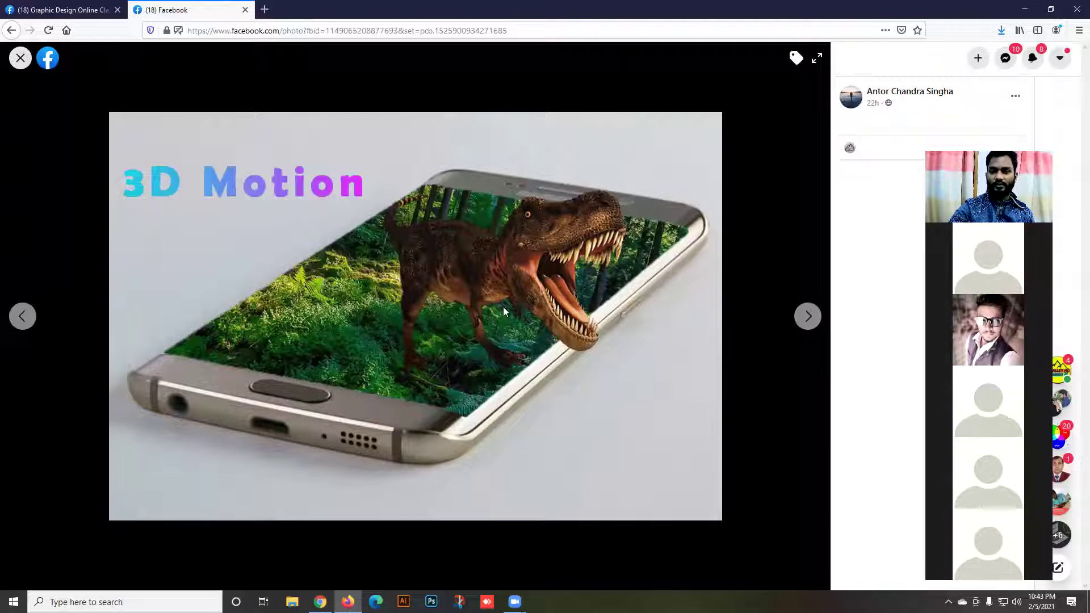
pyautogui.click(806, 316)
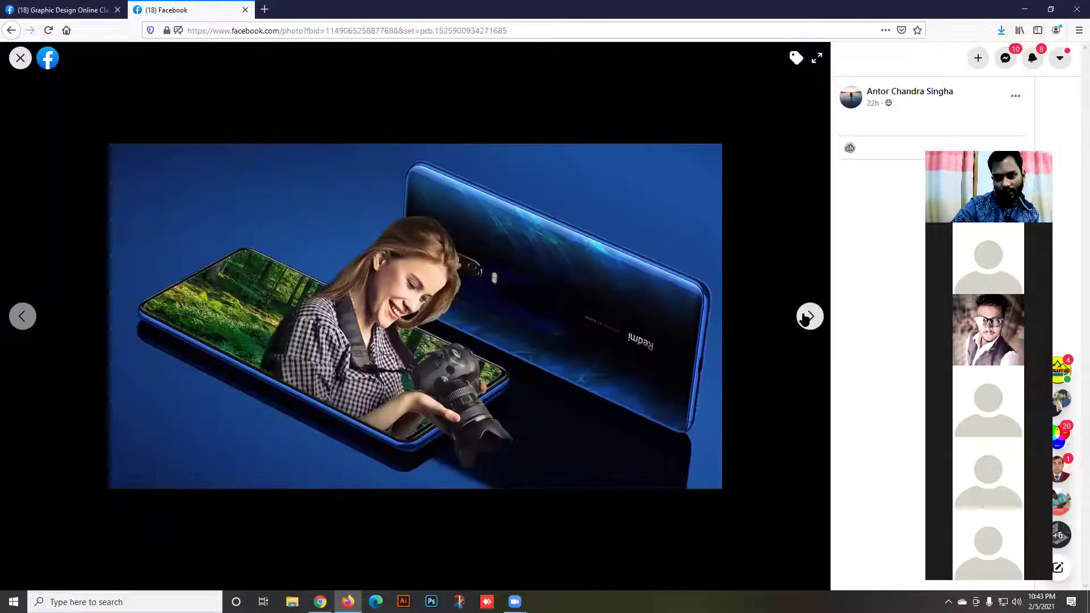
pyautogui.click(806, 316)
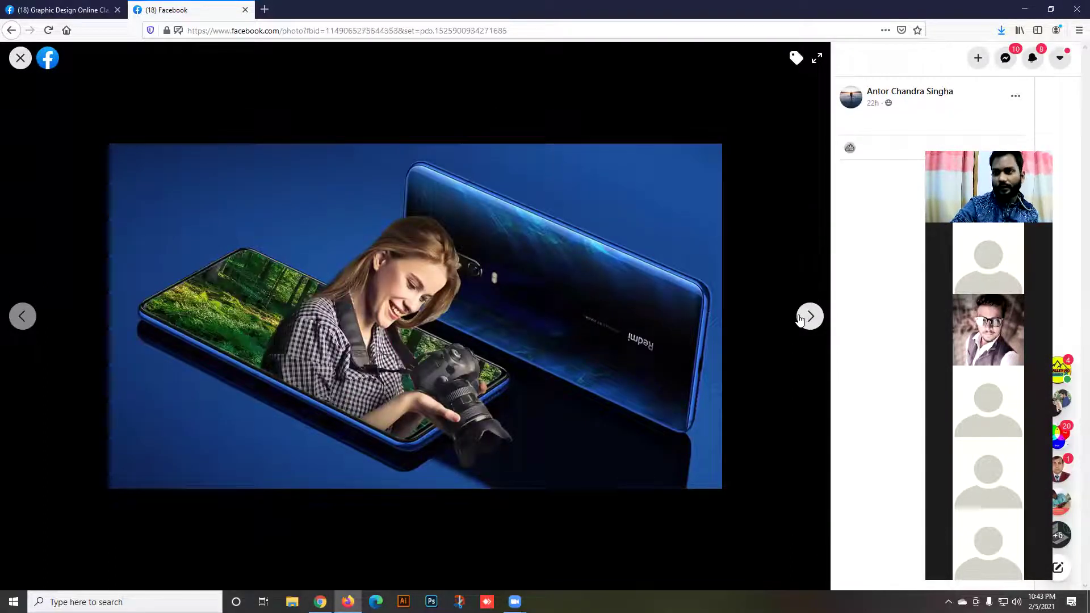
pyautogui.click(800, 317)
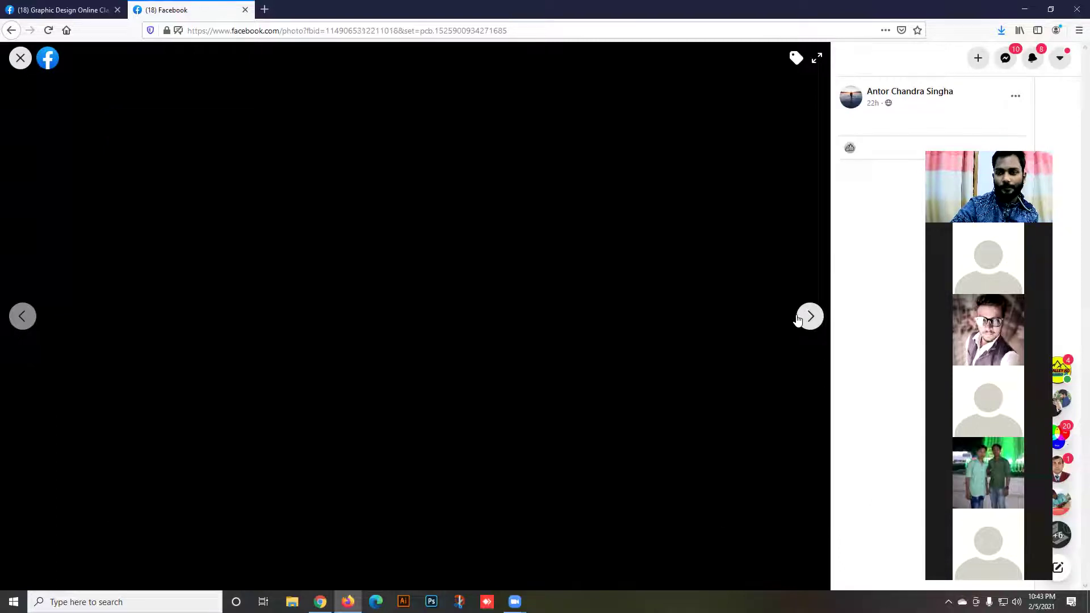
pyautogui.click(19, 63)
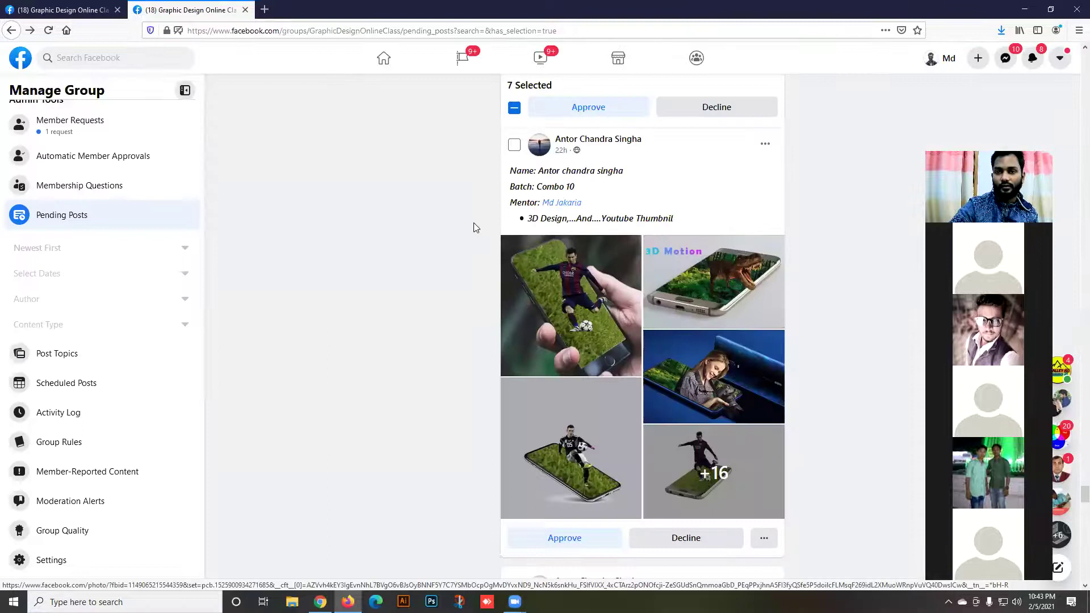
# Pass the single-image "3D Design" post and select the Free Fire live video post among the pending posts.
pyautogui.scroll(-4, 475, 228)
pyautogui.scroll(-3, 473, 233)
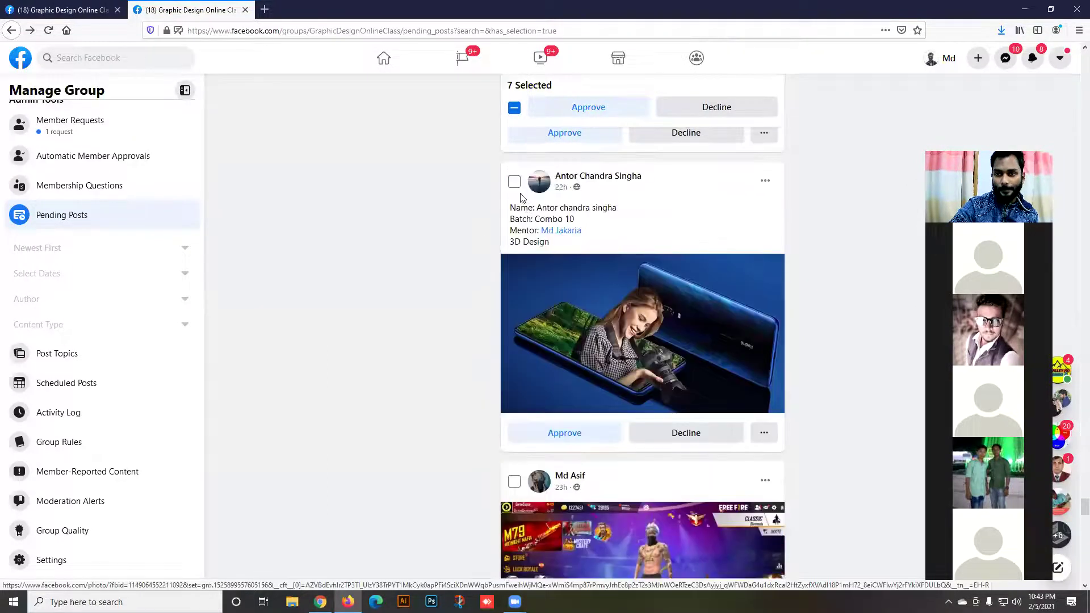
pyautogui.scroll(-4, 518, 295)
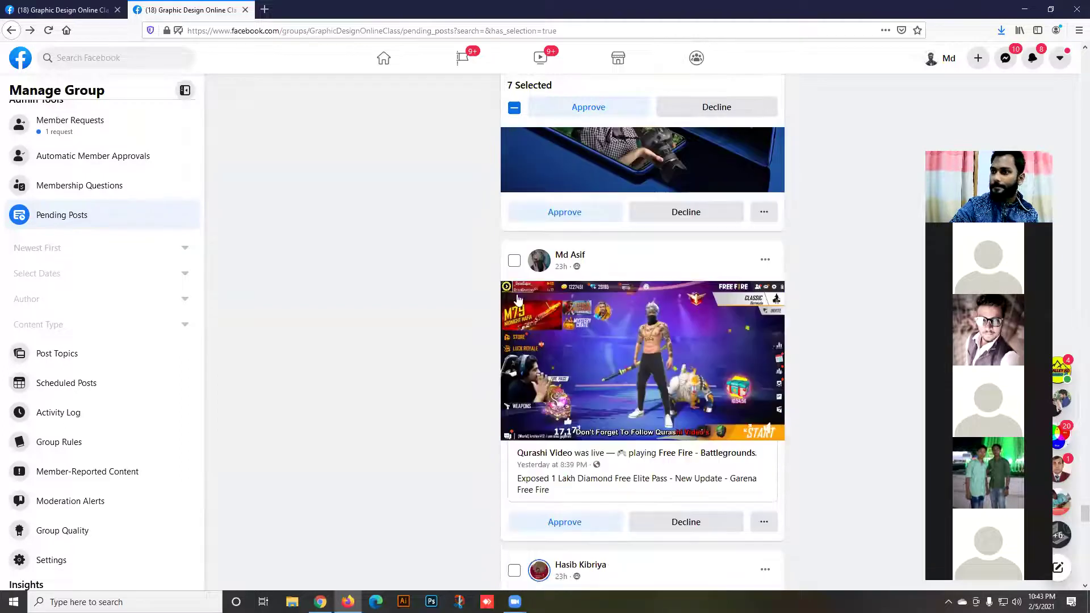
pyautogui.click(518, 299)
# Review the bKash, polar bear, Banglalink, giraffe, lions, explosion and horse images in the Combo 10 "2D work" post.
pyautogui.scroll(-8, 518, 299)
pyautogui.scroll(2, 518, 300)
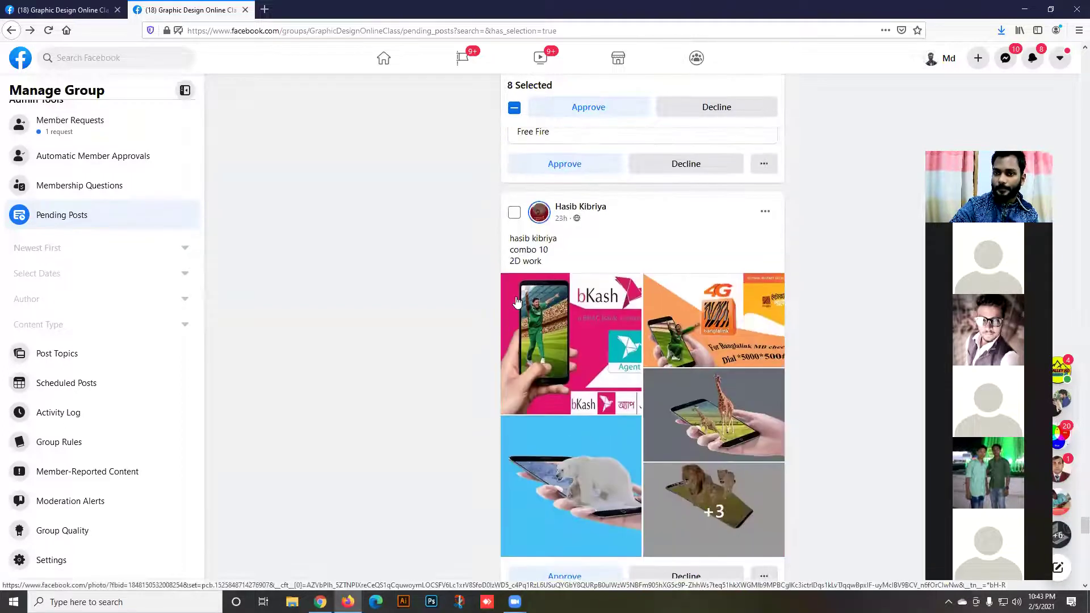
pyautogui.click(572, 305)
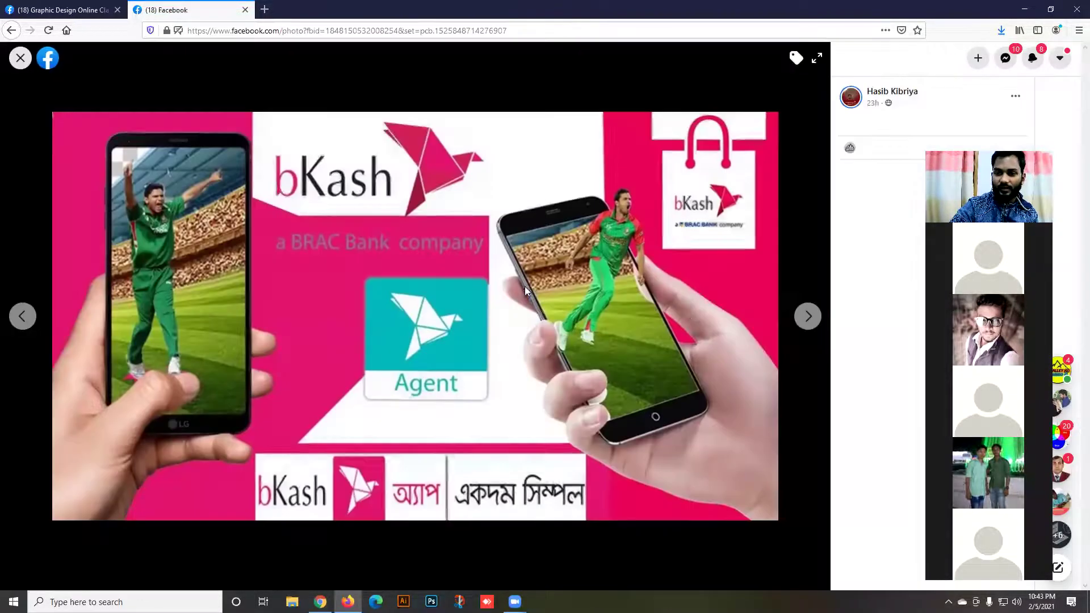
pyautogui.click(809, 317)
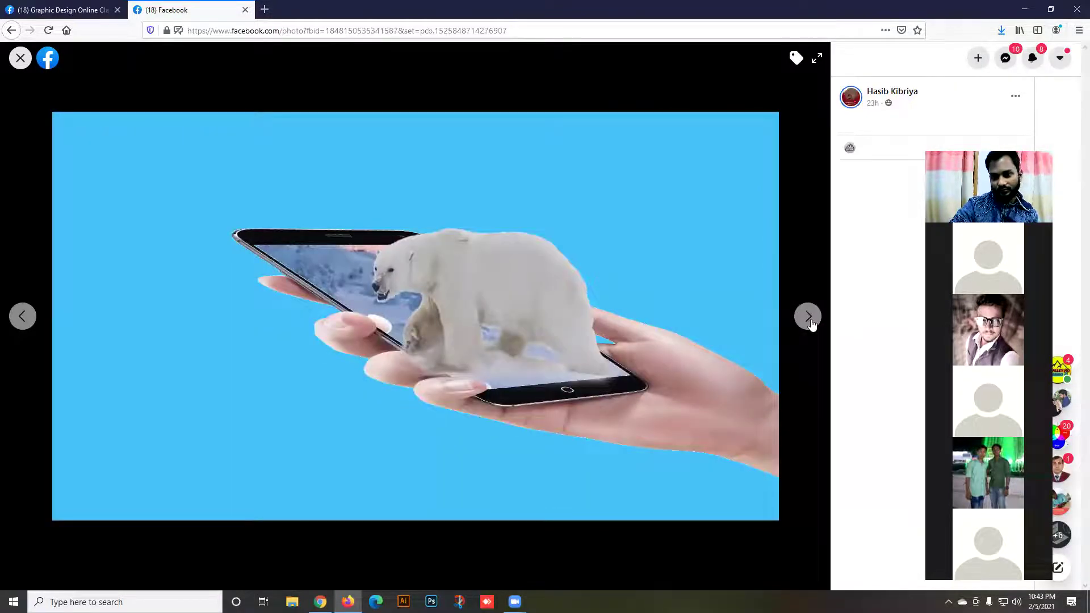
pyautogui.click(810, 317)
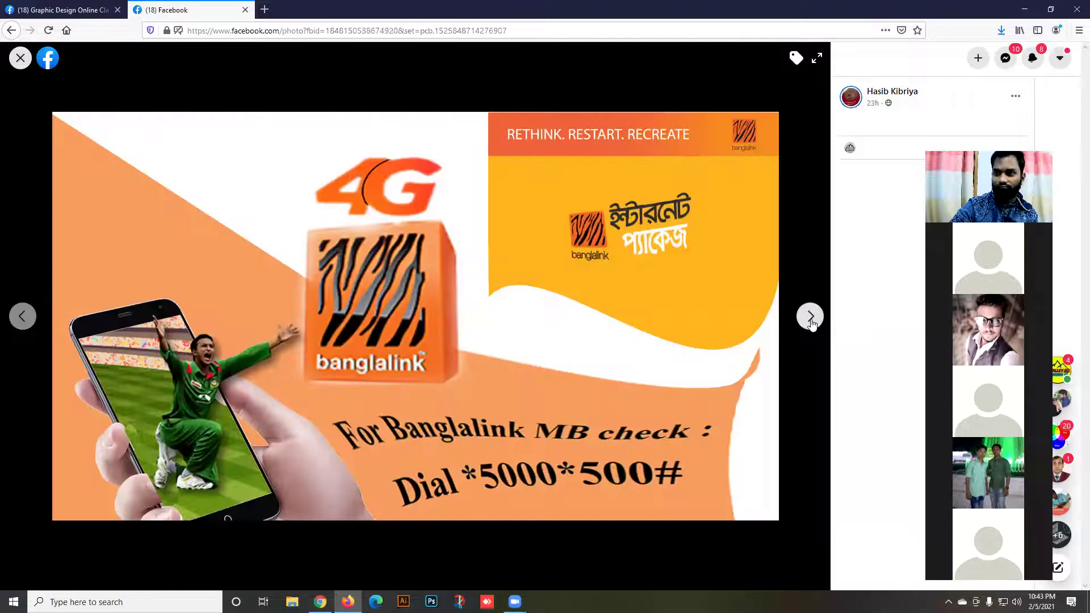
pyautogui.click(811, 323)
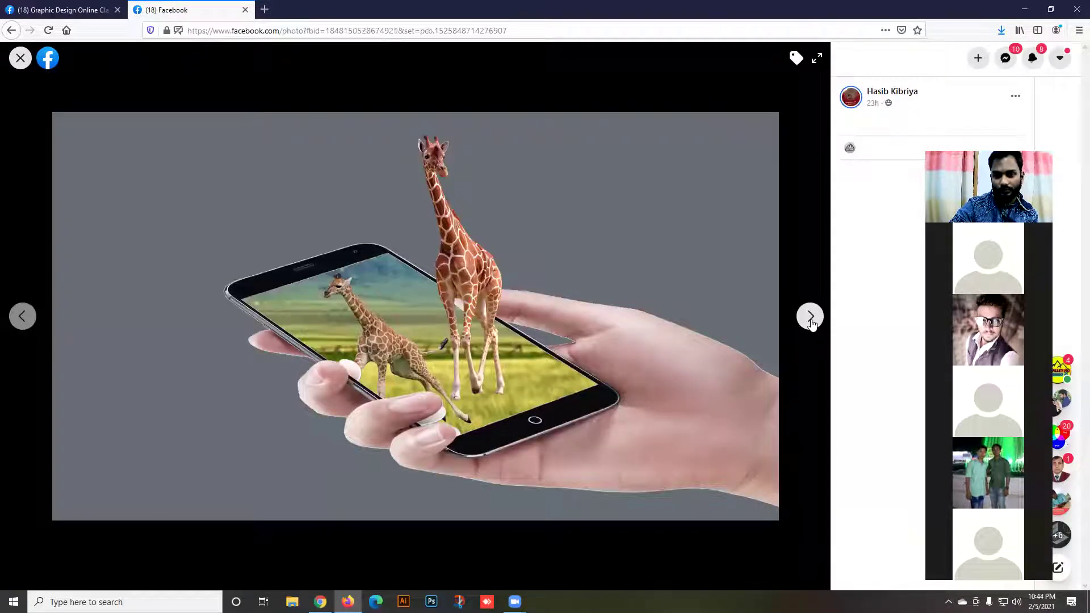
pyautogui.click(811, 323)
pyautogui.click(811, 323)
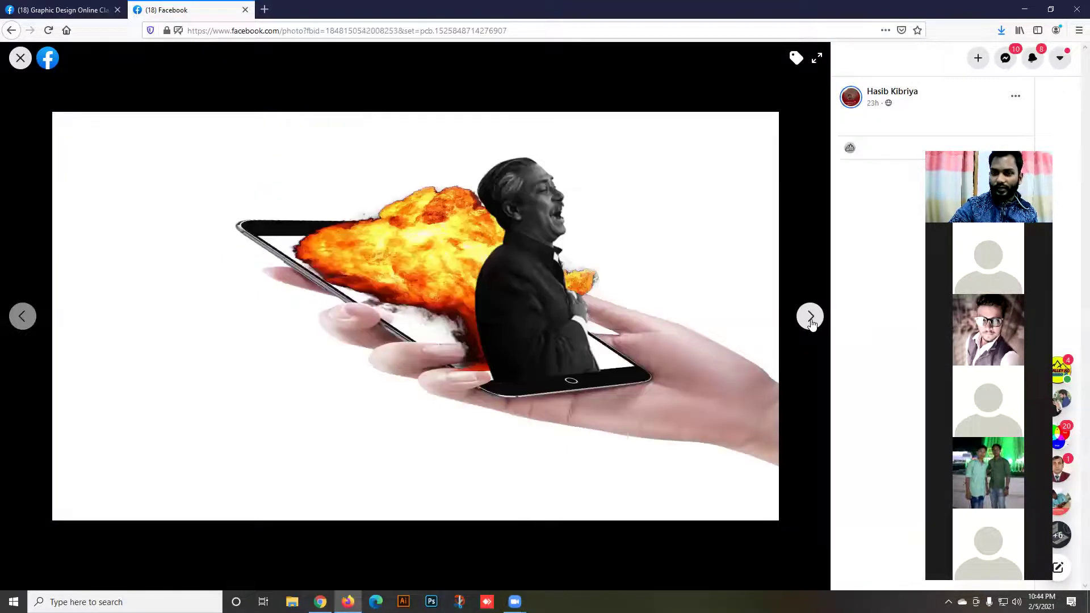
pyautogui.click(811, 323)
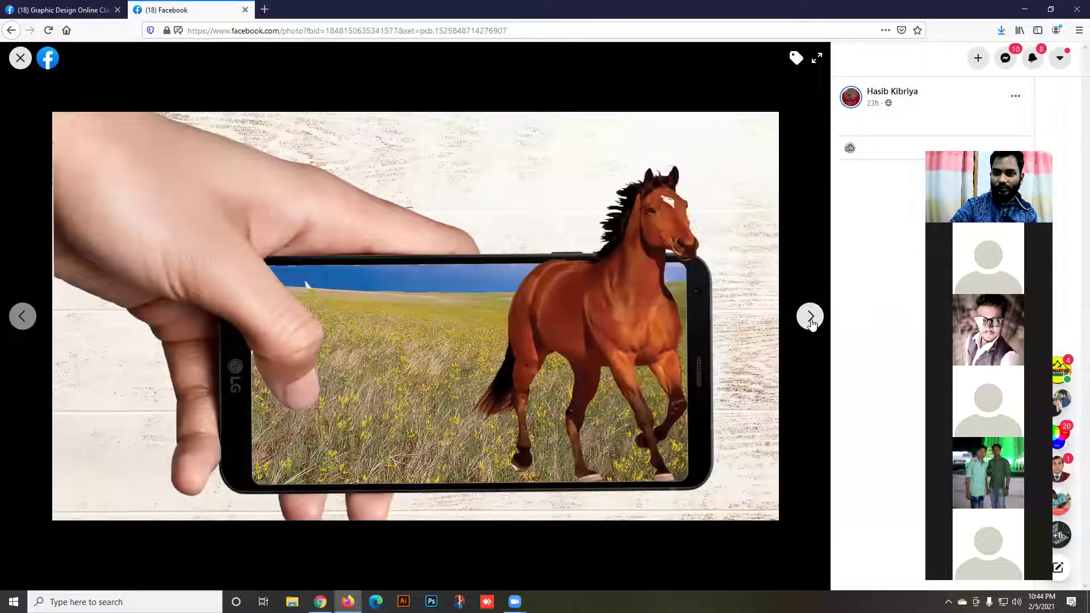
# Go through the "2D work" post's images a second time, from the bKash design to the horse, and close the image view.
pyautogui.click(811, 323)
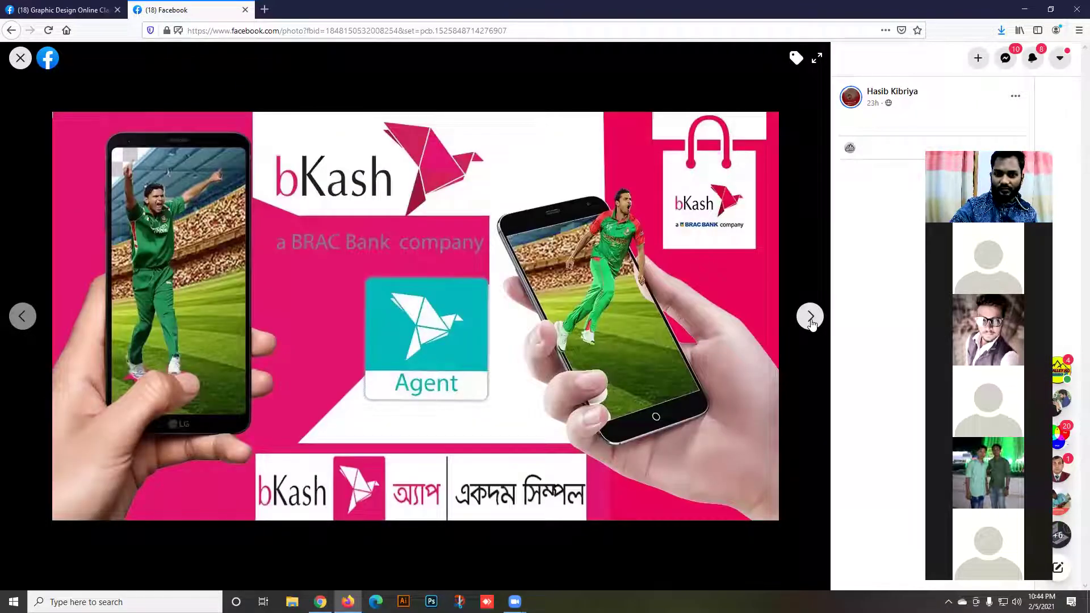
pyautogui.click(811, 323)
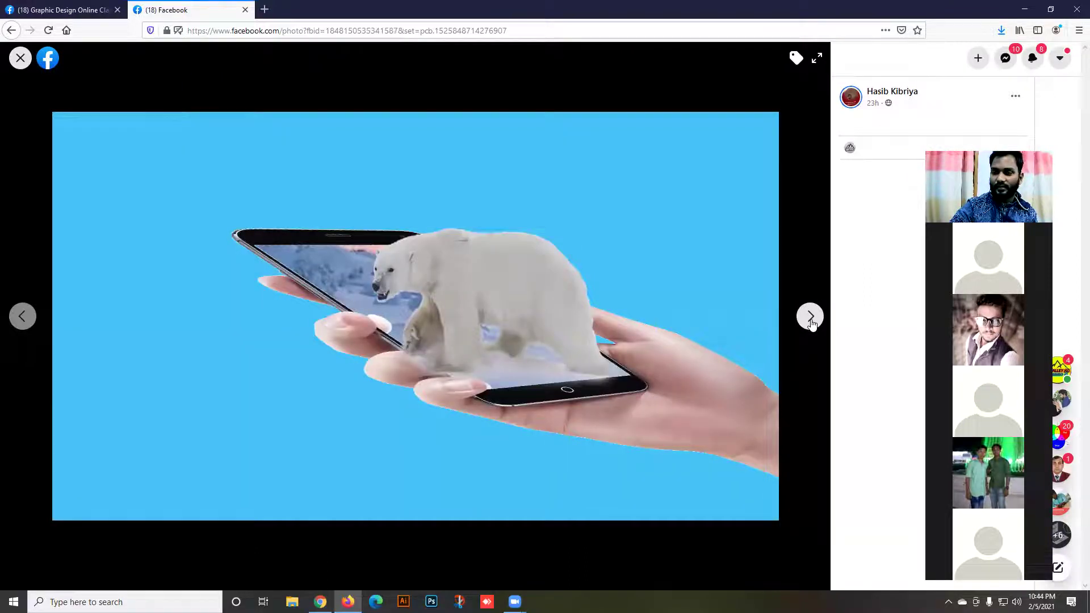
pyautogui.click(811, 323)
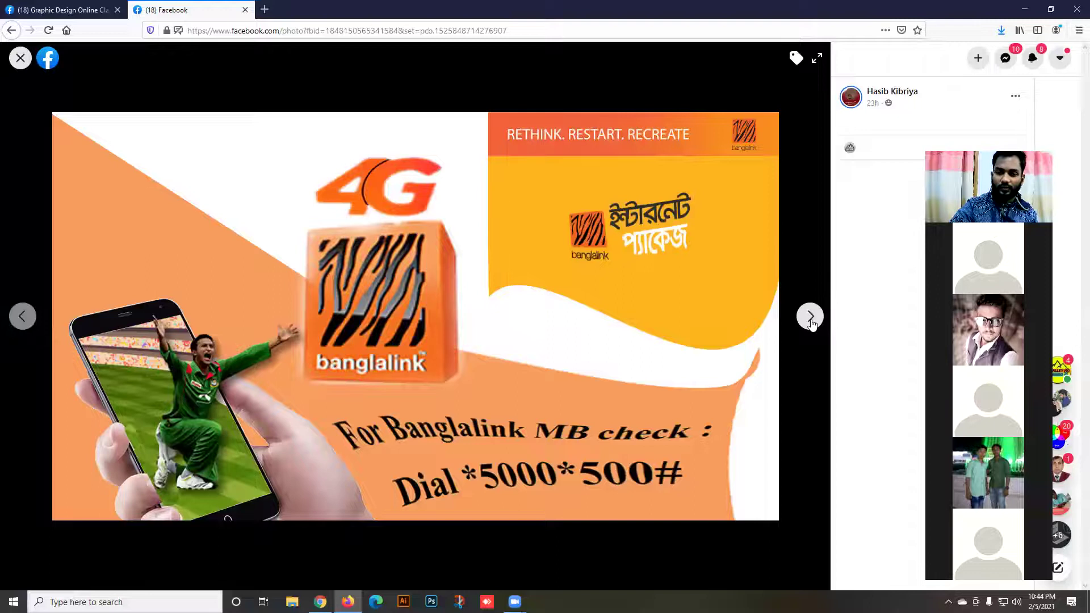
pyautogui.click(811, 323)
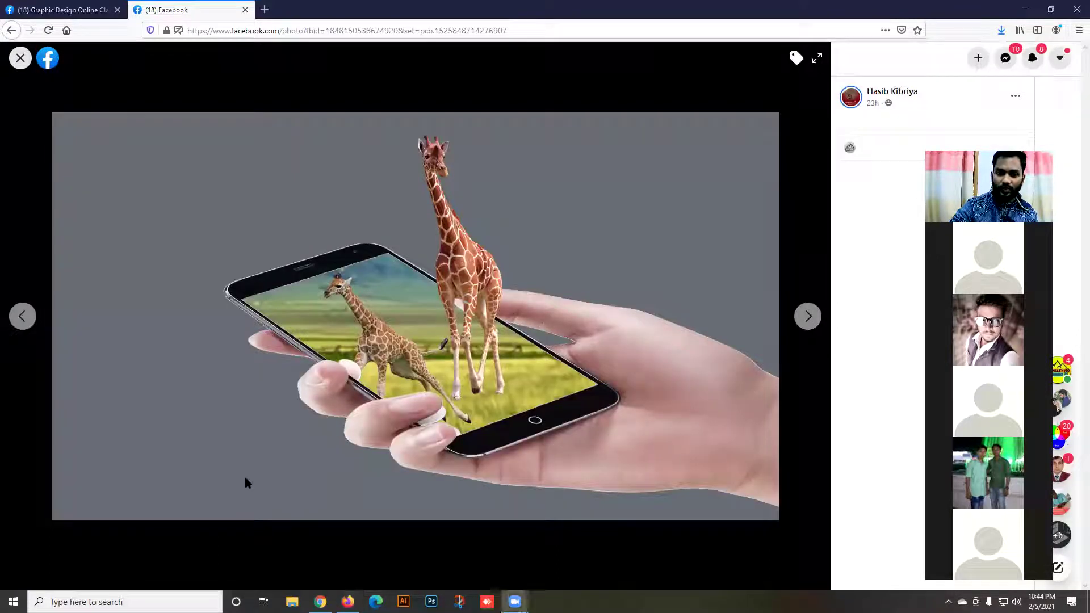
pyautogui.click(809, 316)
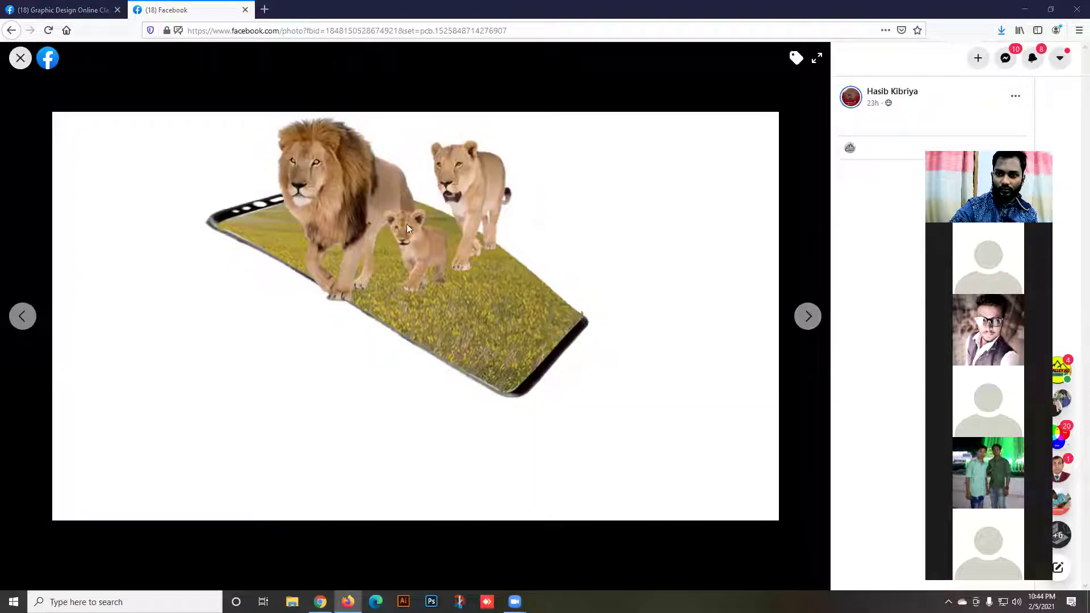
pyautogui.click(808, 317)
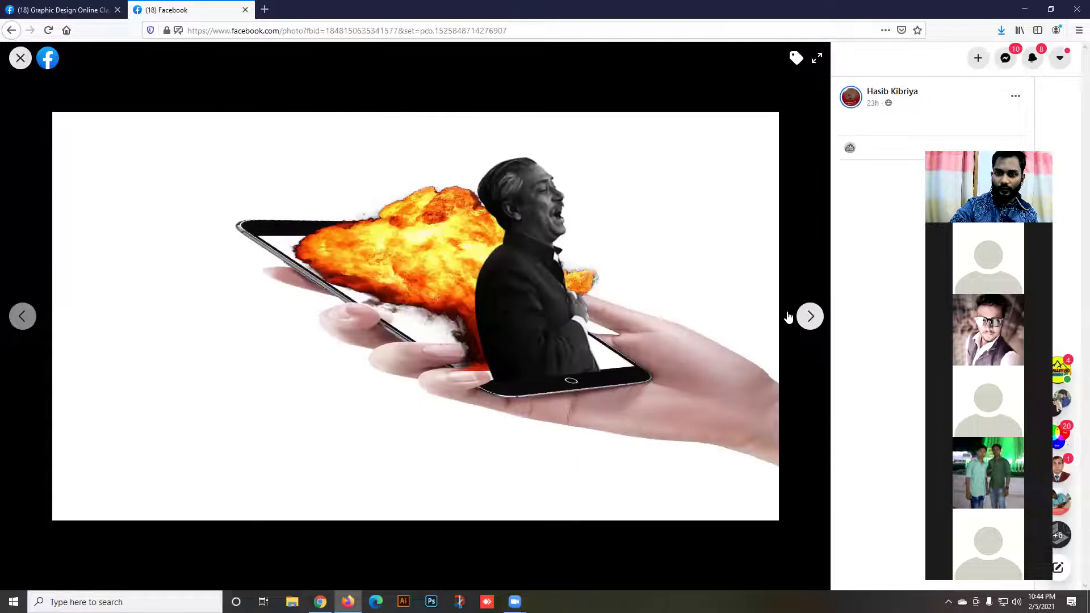
pyautogui.click(810, 317)
pyautogui.press('Escape')
# Review the game characters' before-and-after image in the Combo 10 "JPG TO PNG" post and the Combo 9 post's dolphin, stadium and garden images.
pyautogui.scroll(-10, 414, 335)
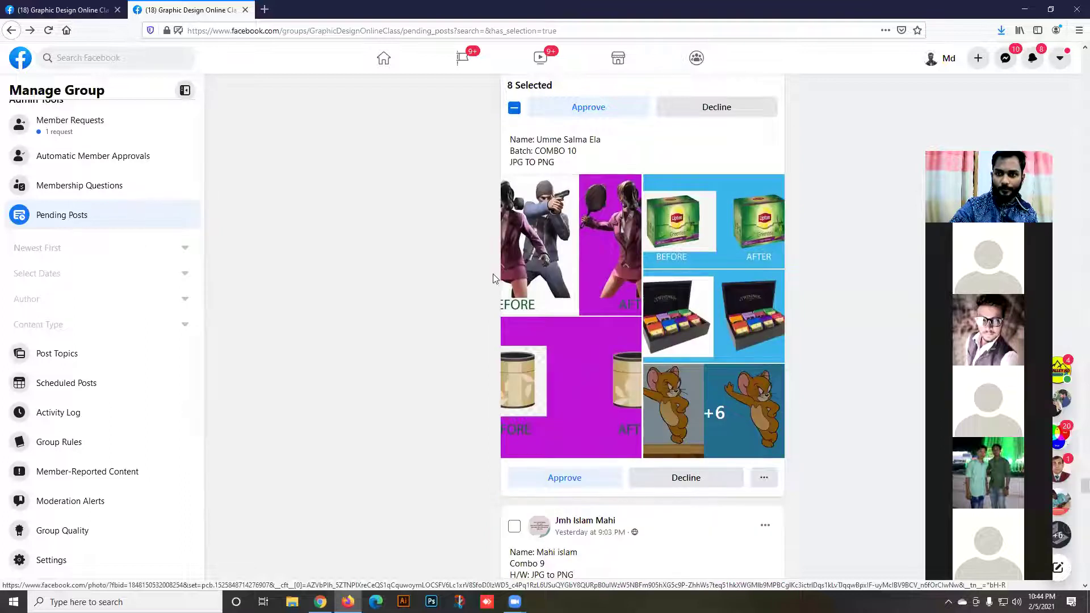
pyautogui.click(538, 301)
pyautogui.click(21, 58)
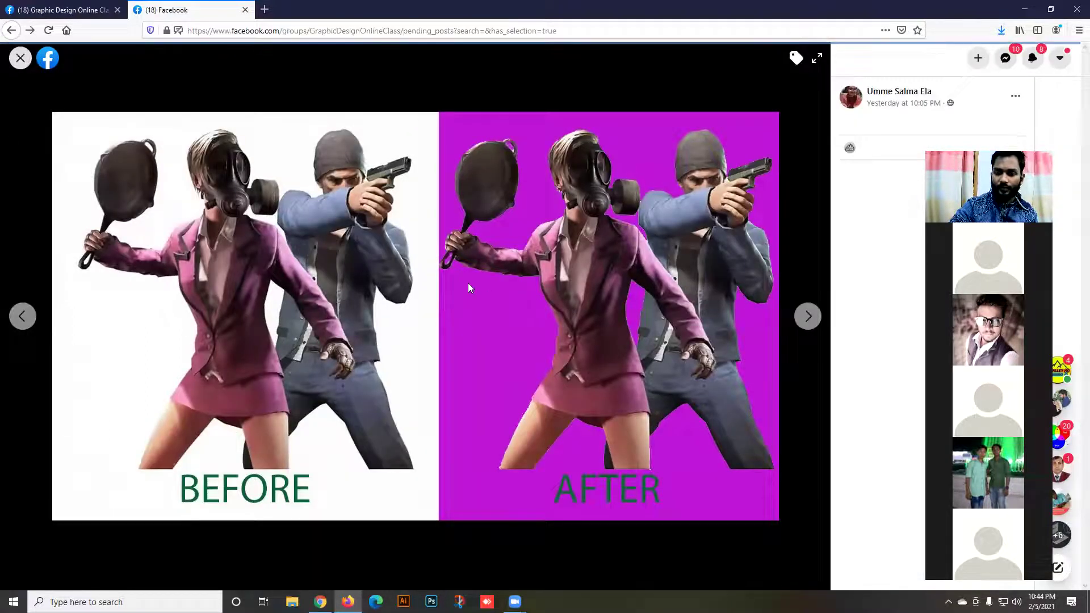
pyautogui.scroll(-5, 347, 296)
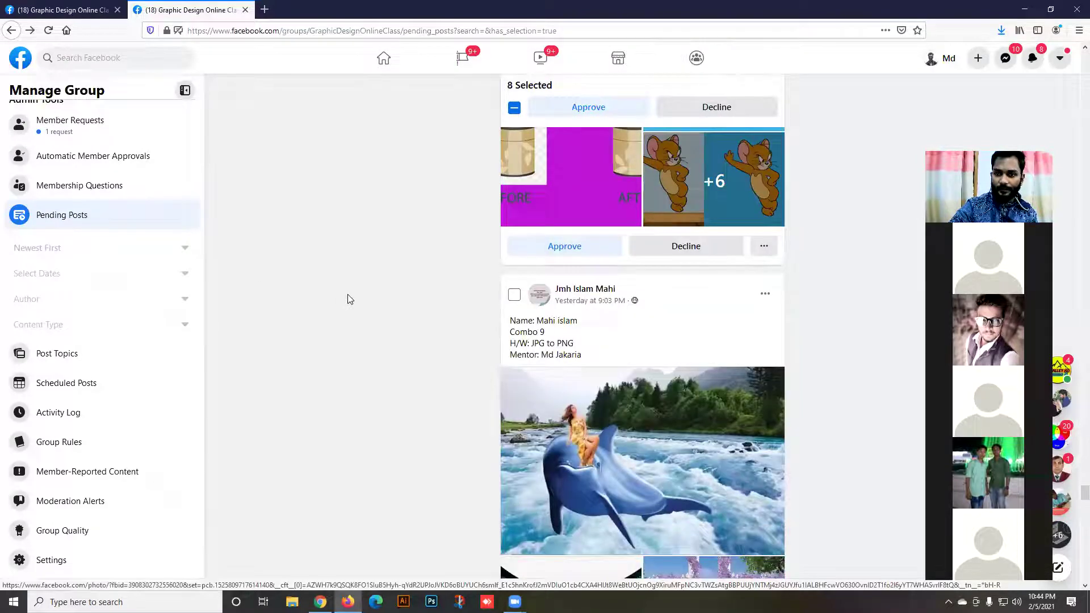
pyautogui.scroll(-2, 347, 294)
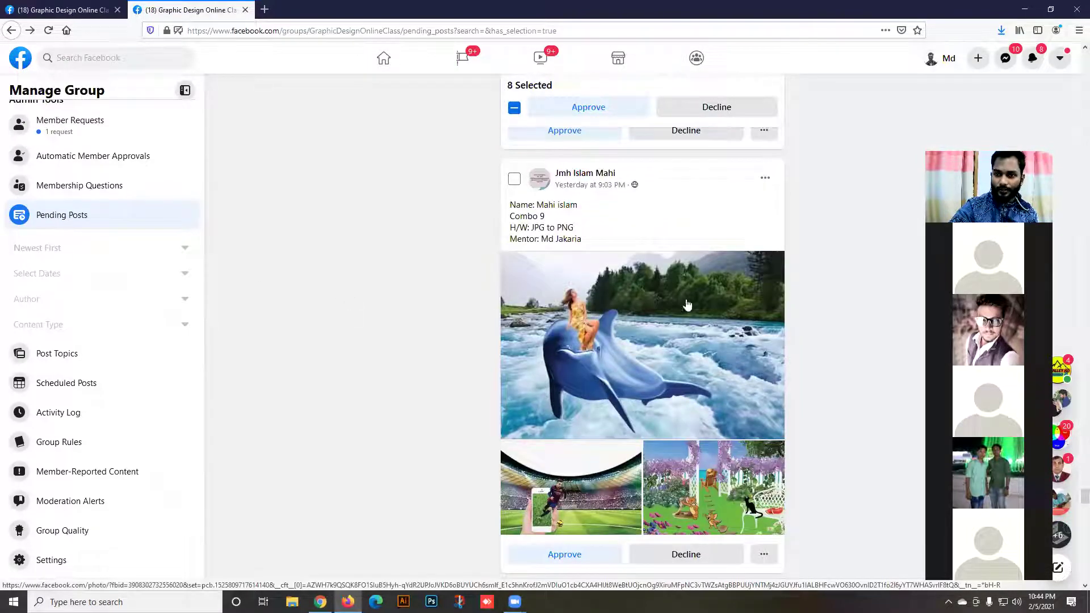
pyautogui.scroll(-1, 577, 327)
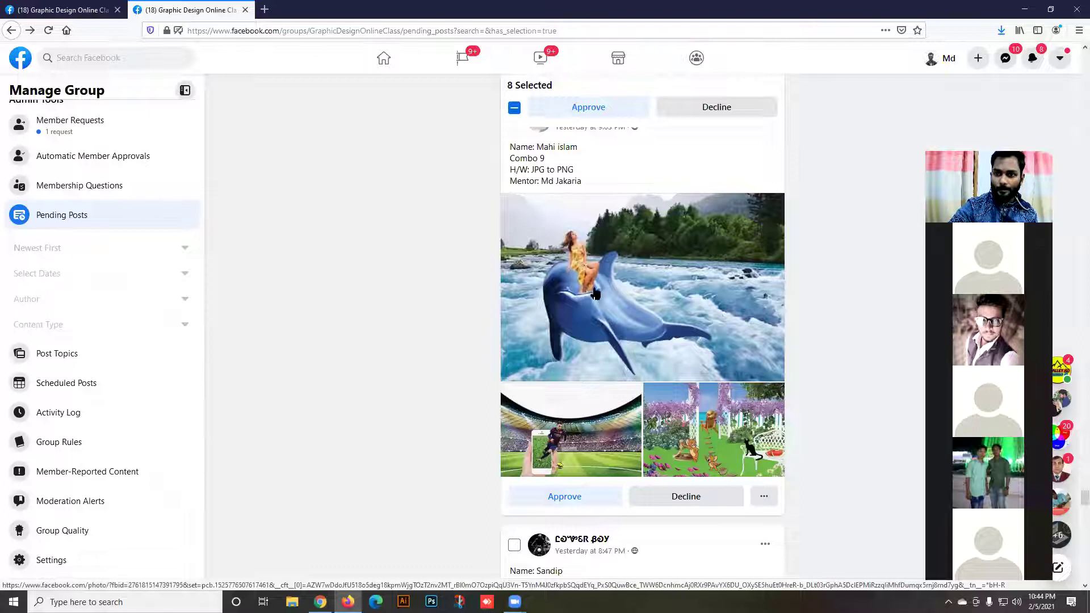
# Review the woman, white horse and giraffe phone images in the Combo 9 "H/W: 3d manipulation" post.
pyautogui.scroll(-4, 595, 293)
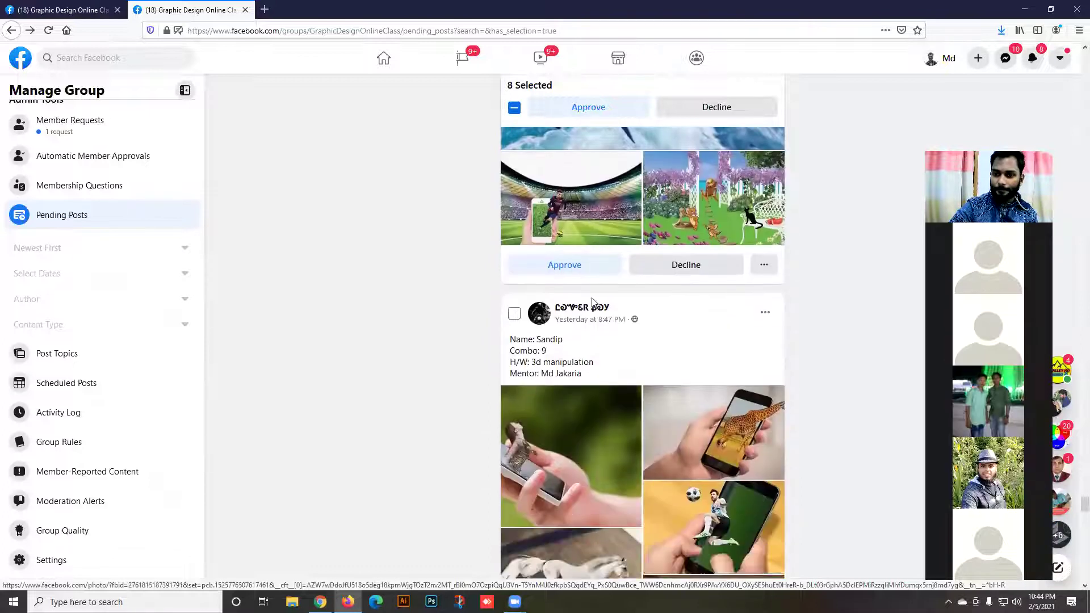
pyautogui.scroll(-3, 592, 302)
pyautogui.click(576, 298)
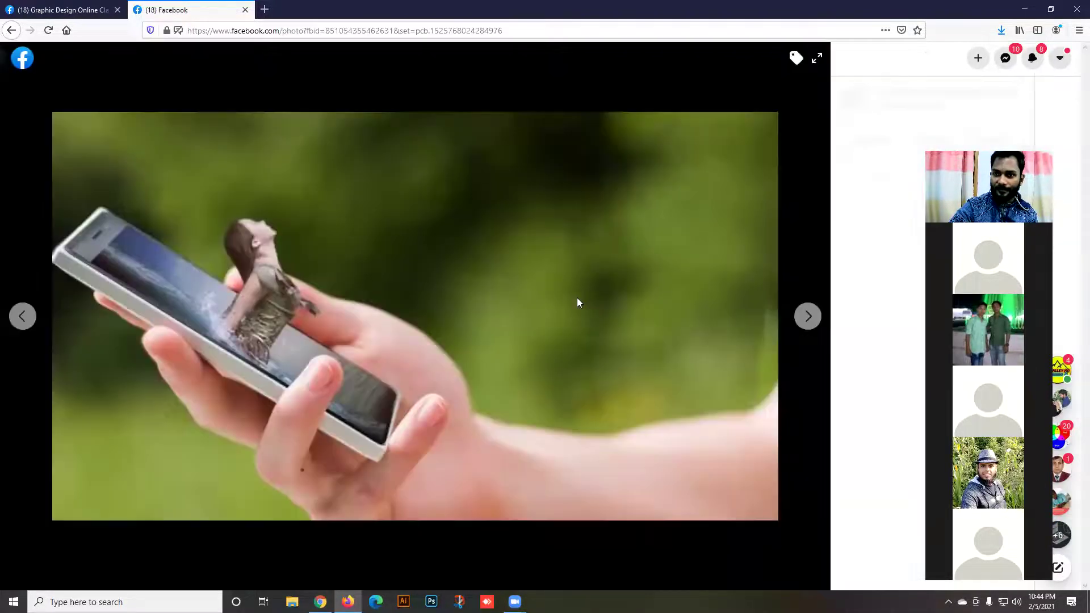
pyautogui.click(797, 317)
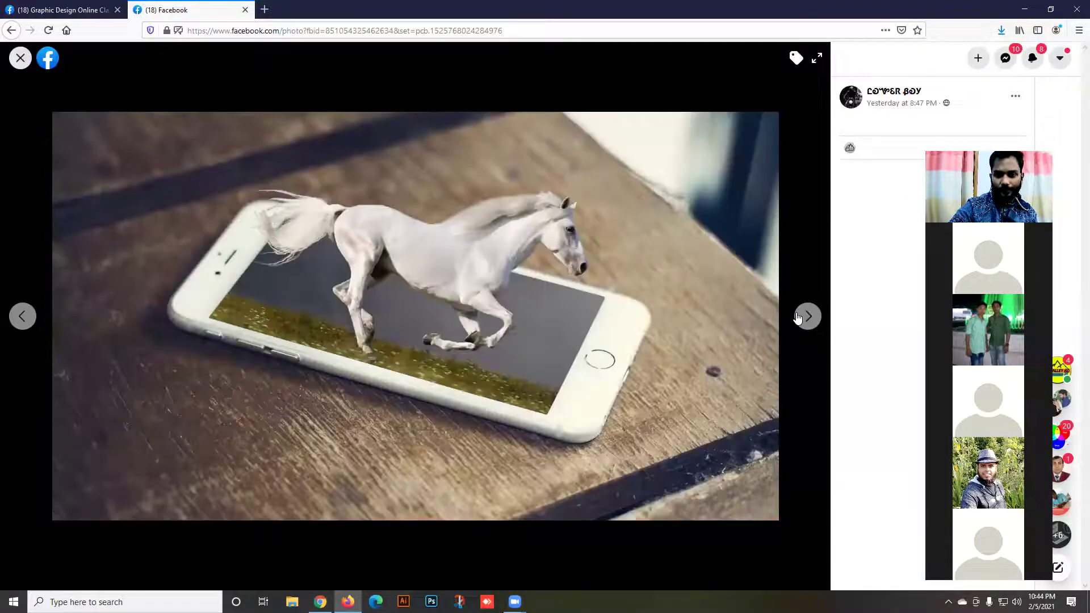
pyautogui.click(798, 317)
pyautogui.click(797, 317)
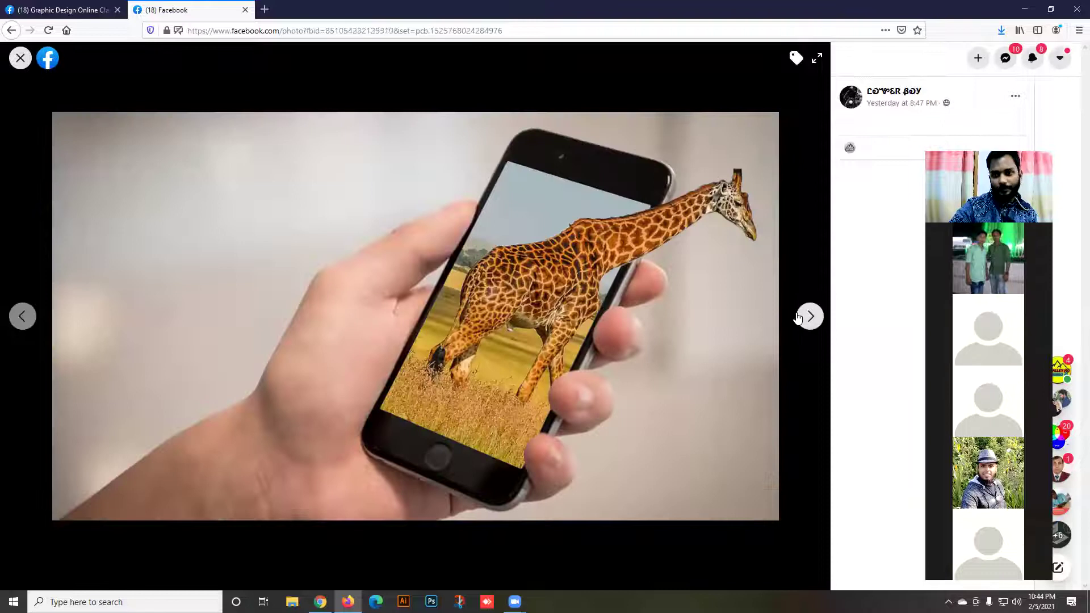
# Review the remaining photos in the Combo 9 "3d manipulation" post with the giraffe phone image, and select that pending post.
pyautogui.click(798, 317)
pyautogui.click(797, 317)
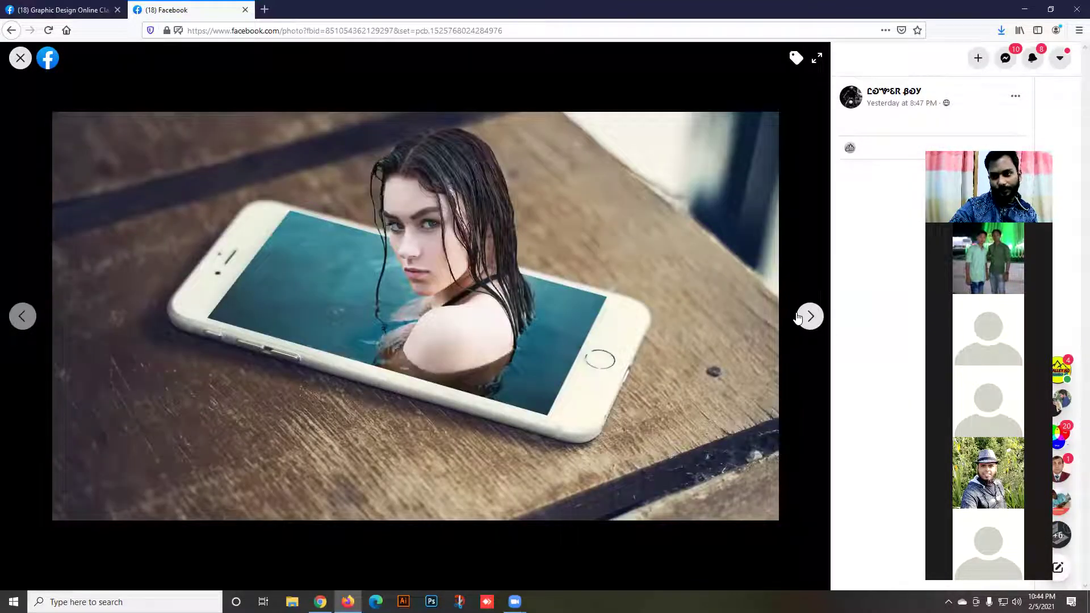
pyautogui.click(798, 318)
pyautogui.click(797, 317)
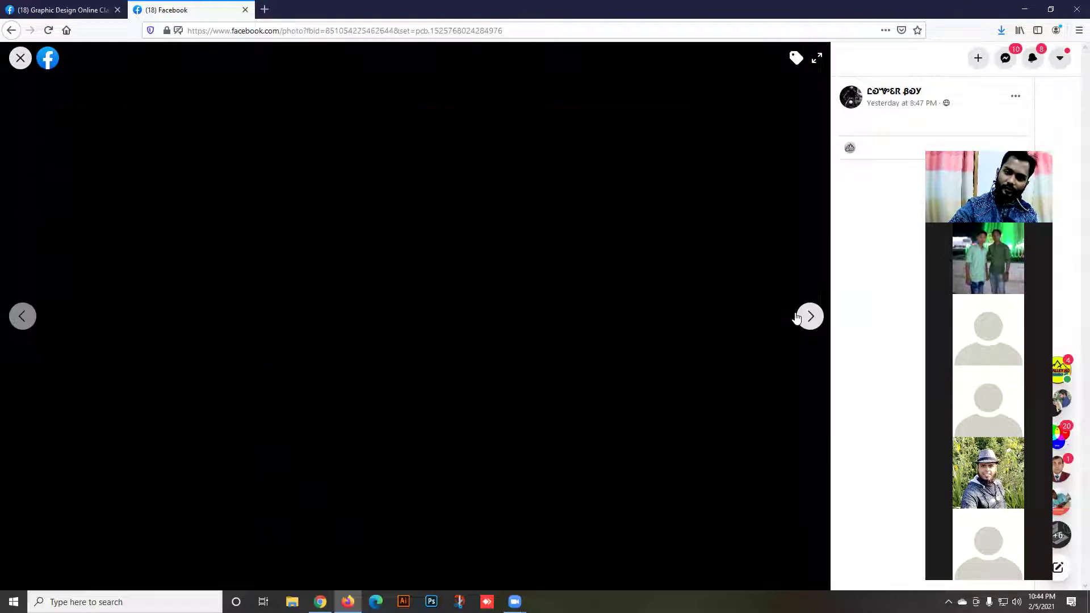
pyautogui.click(797, 317)
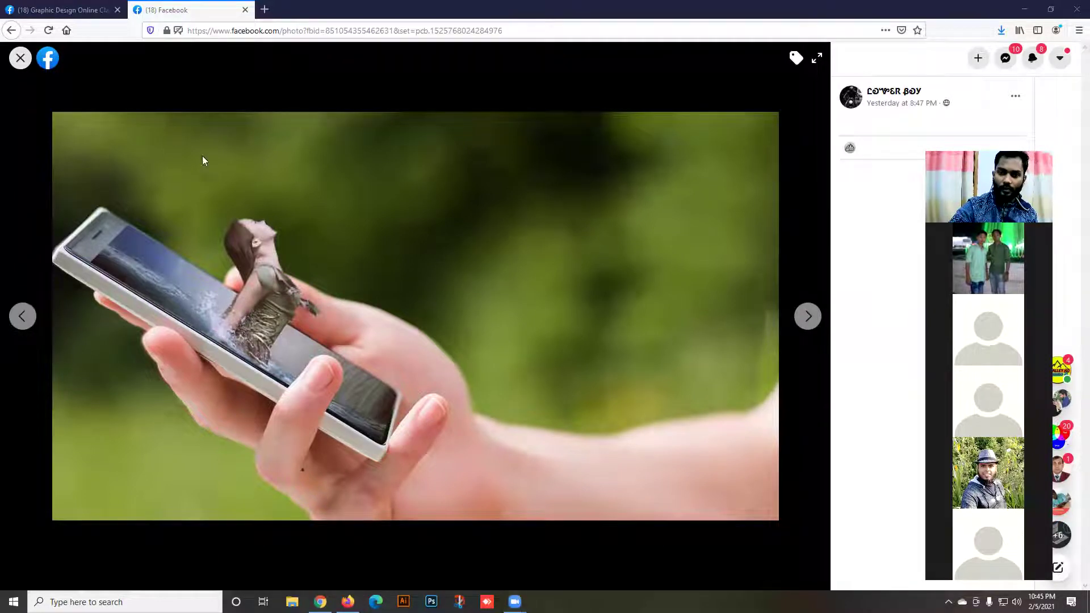
pyautogui.click(22, 59)
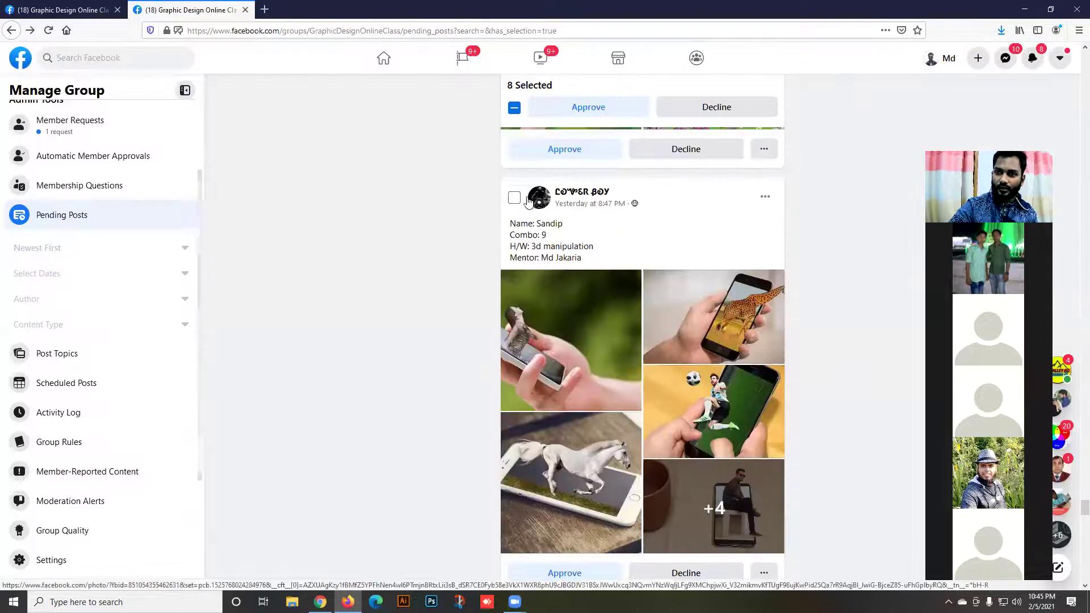
pyautogui.click(514, 199)
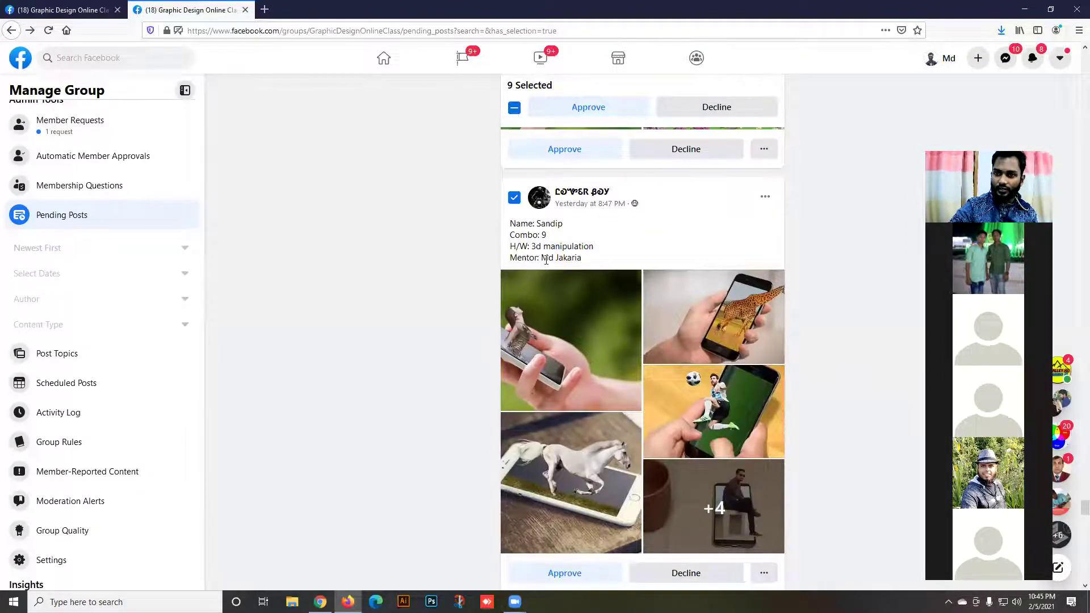
# Examine both PlayerUnknown's Battlegrounds images in the Combo 9 "HW-jpeg To Png" post, and return to the pending posts.
pyautogui.scroll(-8, 546, 259)
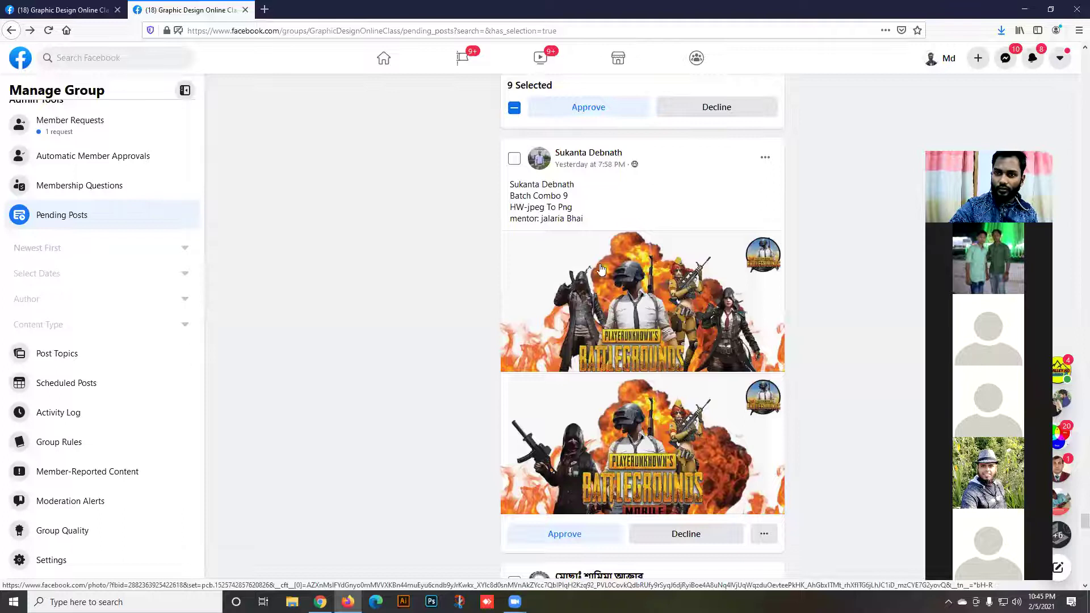
pyautogui.click(600, 269)
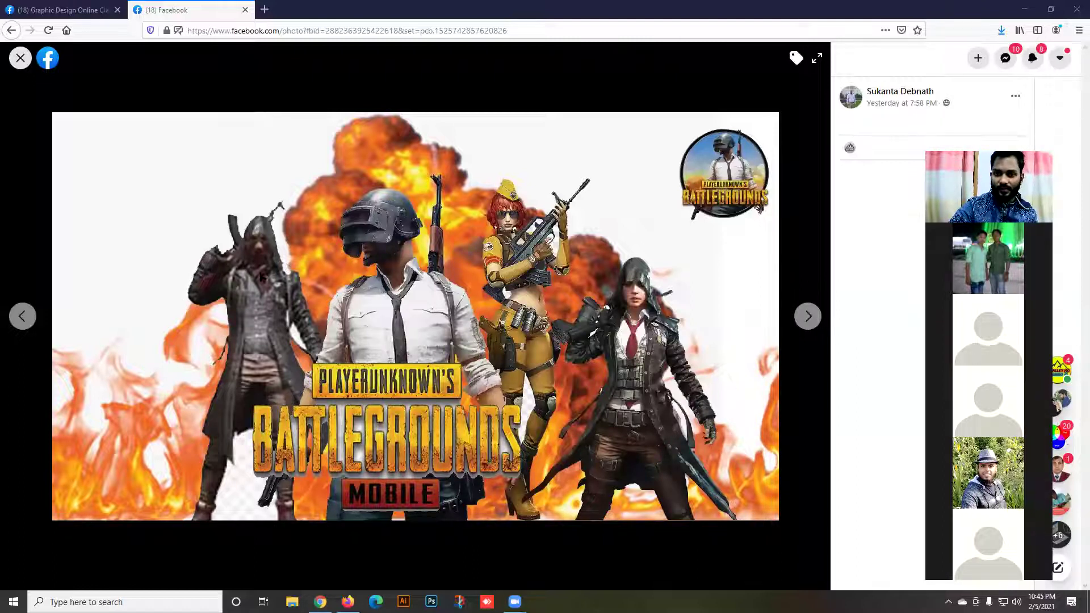
pyautogui.click(809, 316)
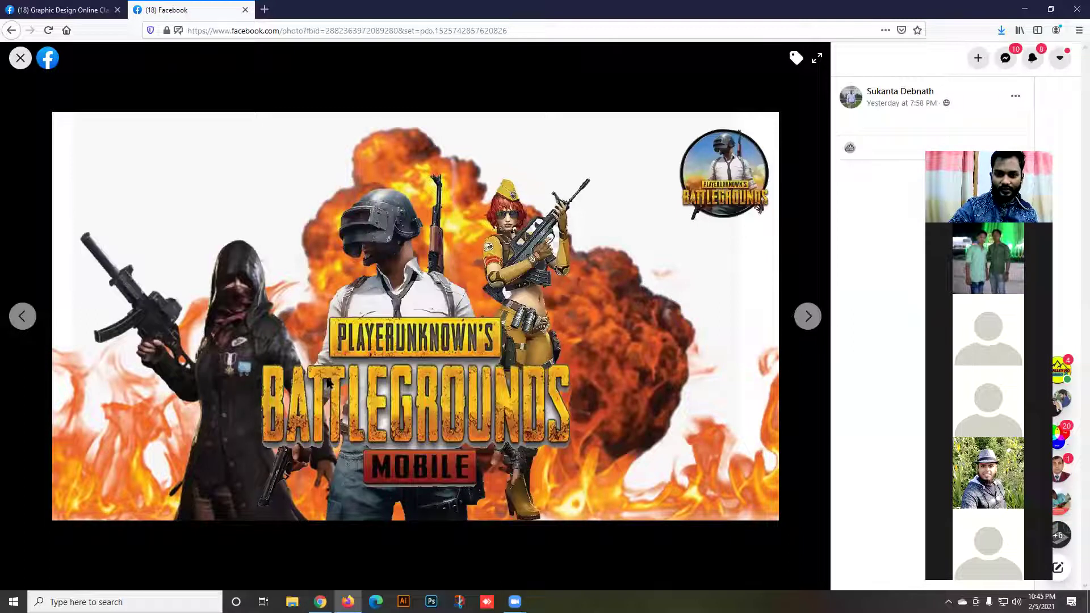
pyautogui.click(819, 322)
pyautogui.click(819, 322)
pyautogui.click(21, 57)
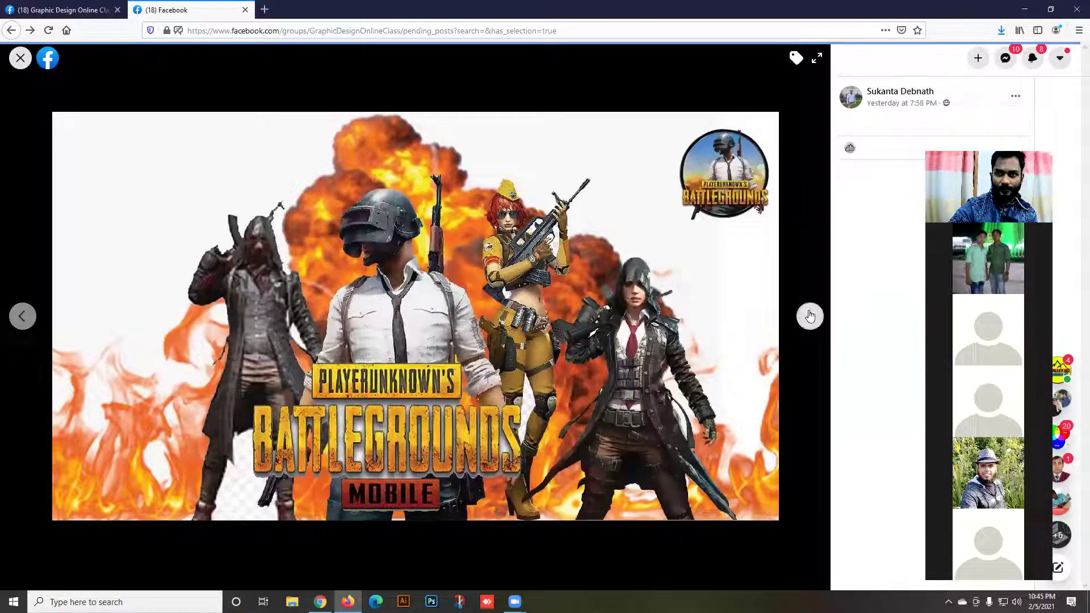
pyautogui.click(19, 59)
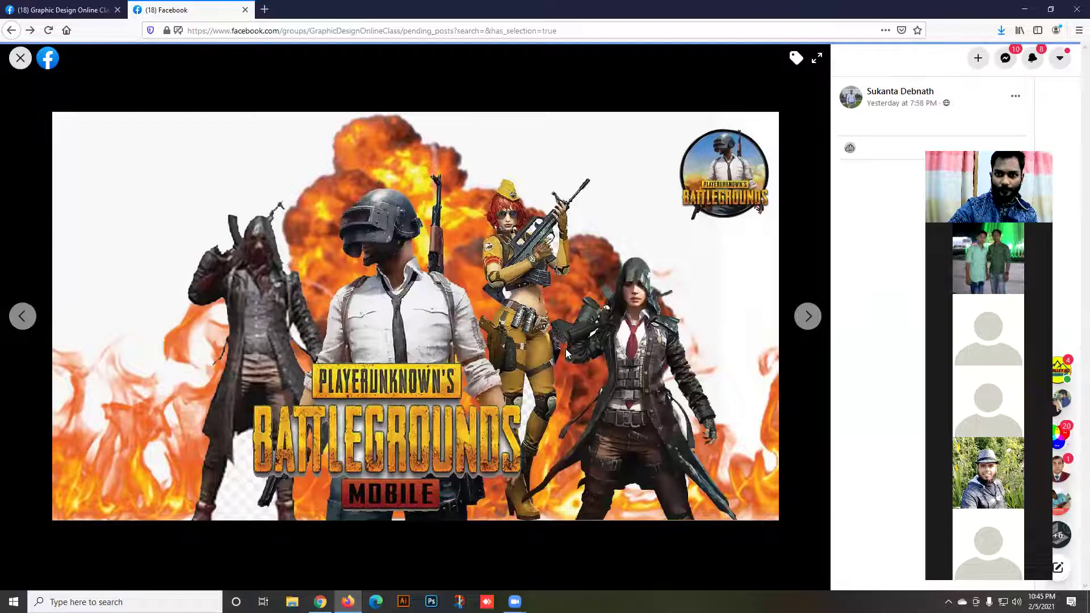
# Examine the before/after images in the 3D manipulation and shadow homework post, including the goldfish laptop, footballer phone, cat and Sprite bottles.
pyautogui.scroll(-8, 574, 323)
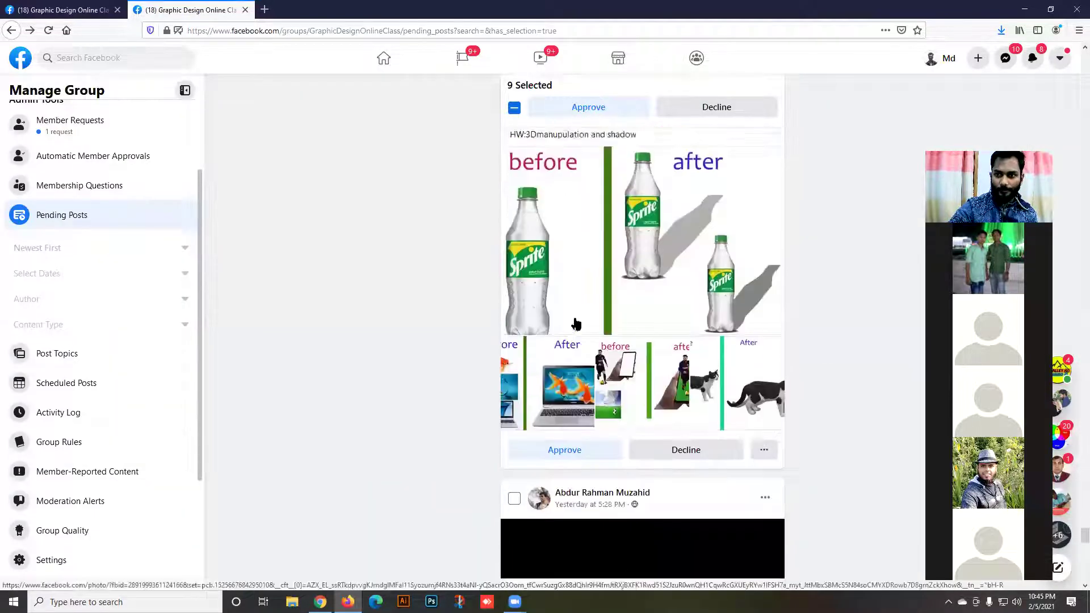
pyautogui.scroll(3, 576, 323)
pyautogui.scroll(-3, 575, 324)
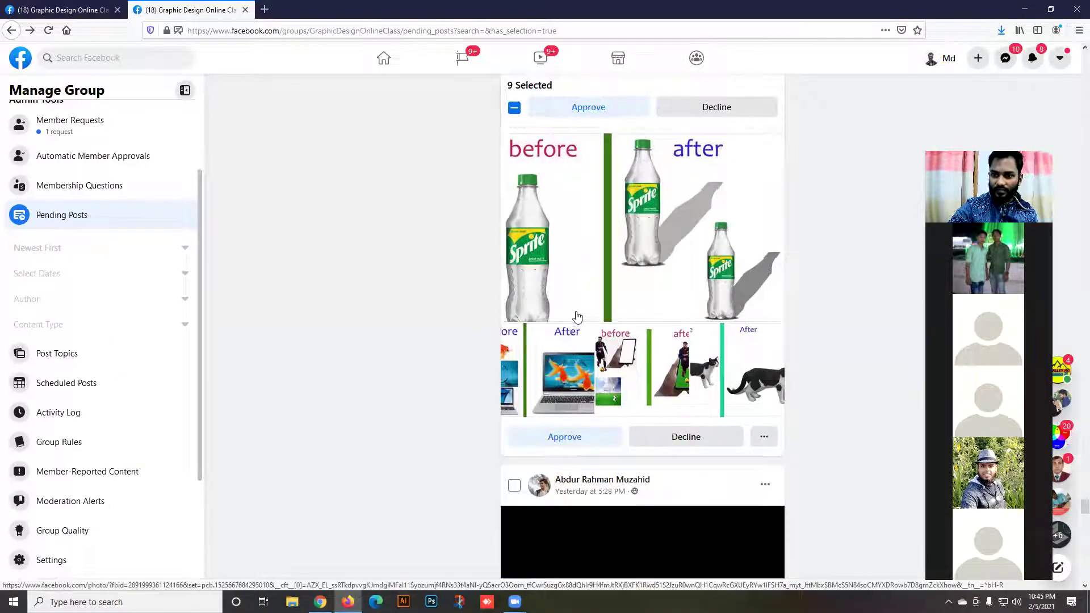
pyautogui.click(540, 364)
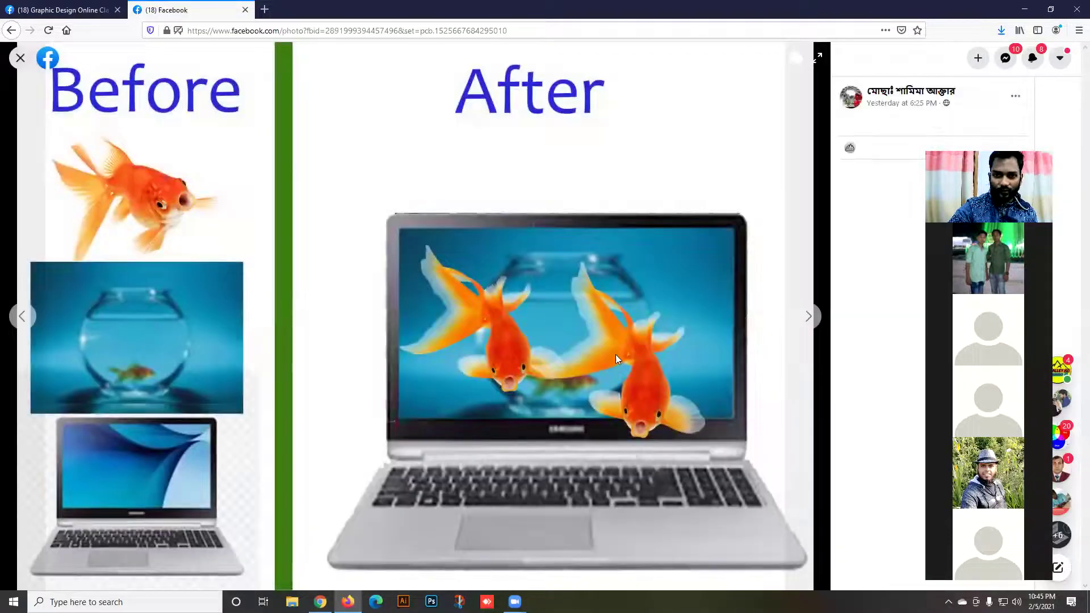
pyautogui.click(811, 321)
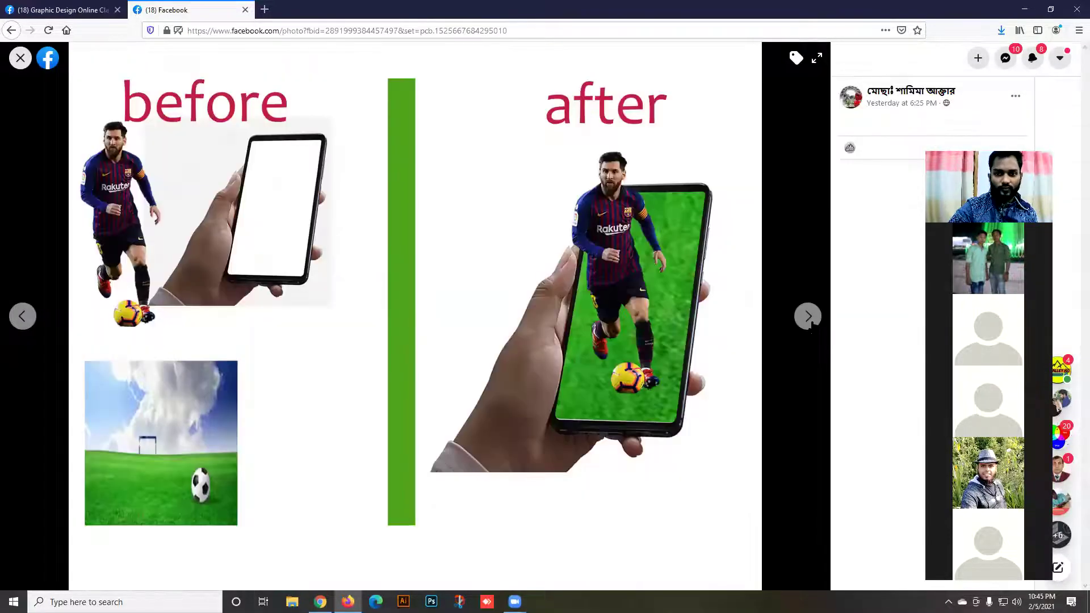
pyautogui.click(811, 321)
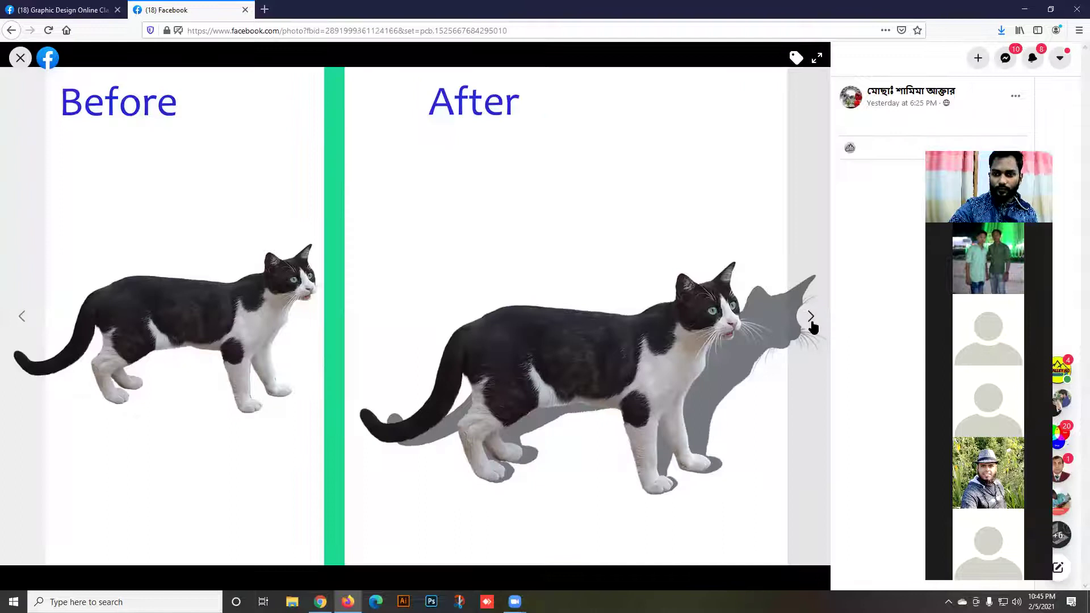
pyautogui.click(811, 322)
pyautogui.click(810, 321)
pyautogui.click(810, 322)
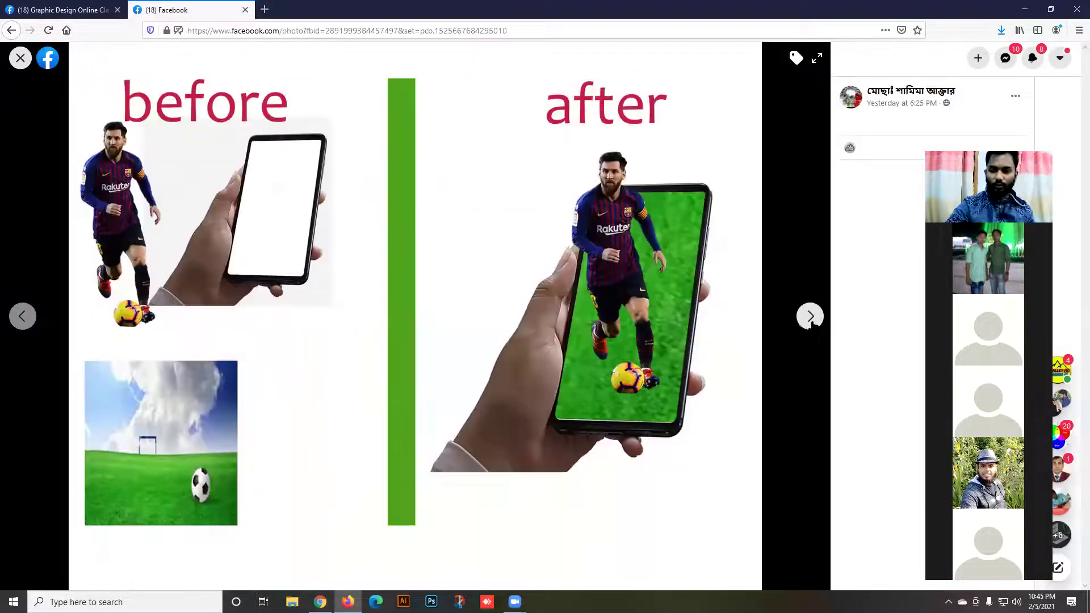
pyautogui.click(811, 323)
pyautogui.click(810, 322)
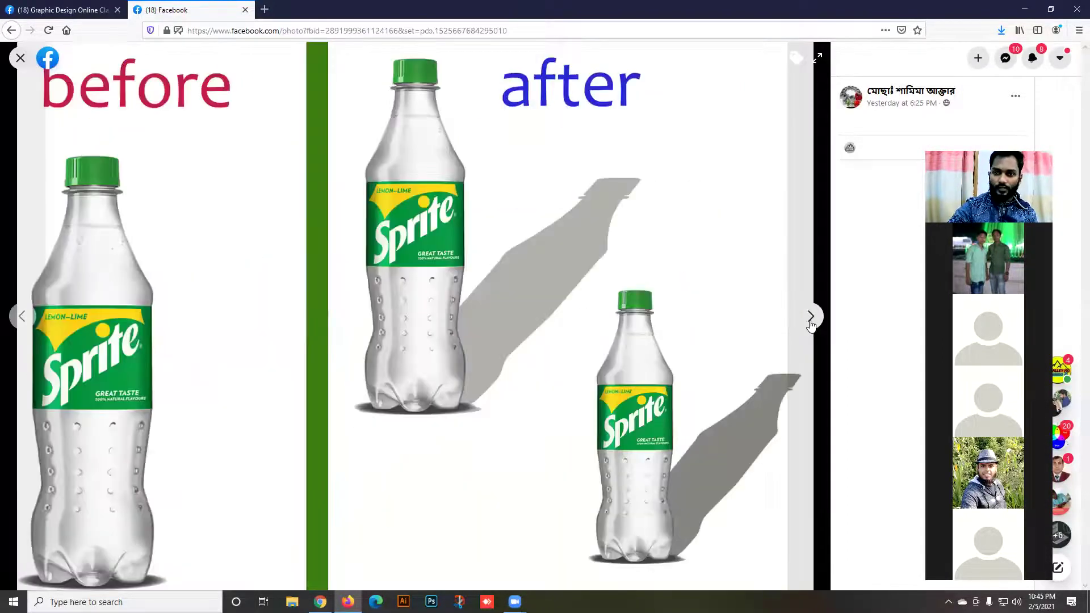
pyautogui.click(810, 321)
pyautogui.click(811, 321)
pyautogui.click(810, 321)
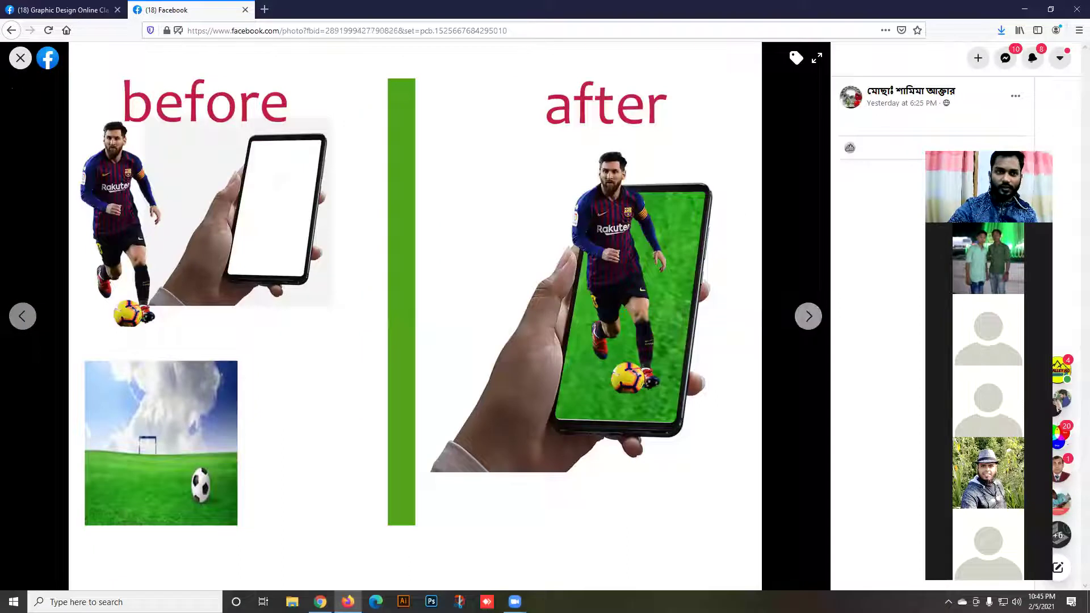
pyautogui.click(20, 61)
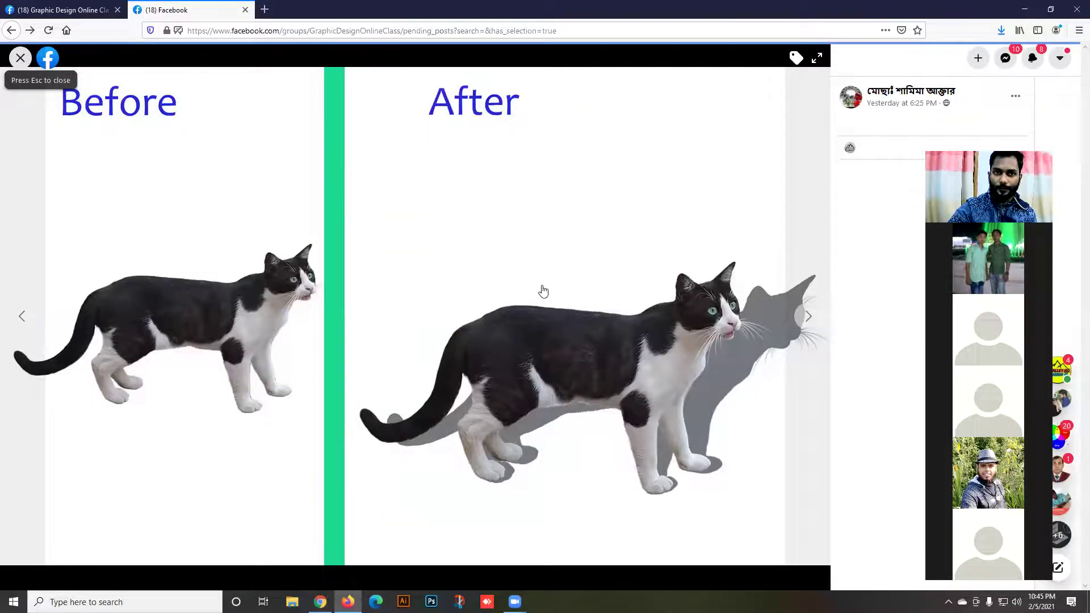
# Select the pending Combo 4 flyer design post.
pyautogui.scroll(-7, 544, 290)
pyautogui.scroll(-2, 543, 291)
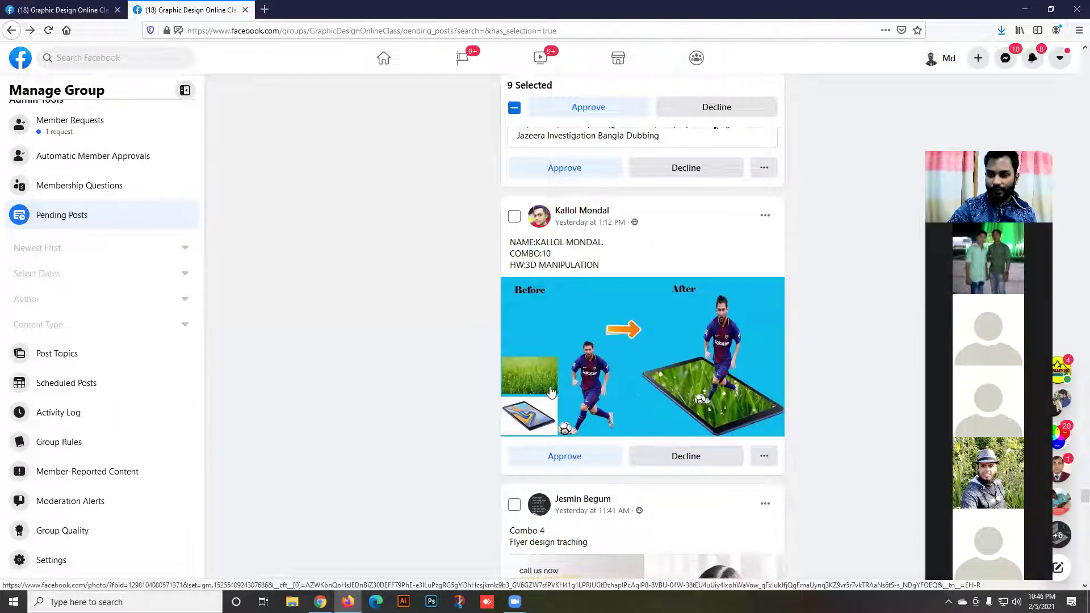
pyautogui.scroll(-3, 551, 390)
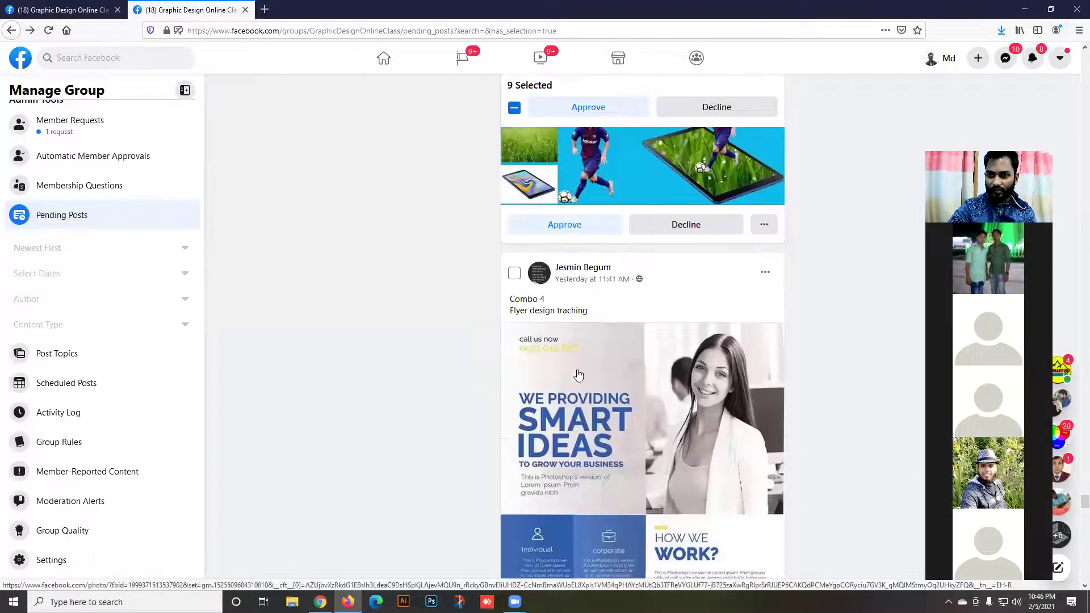
pyautogui.scroll(-1, 653, 272)
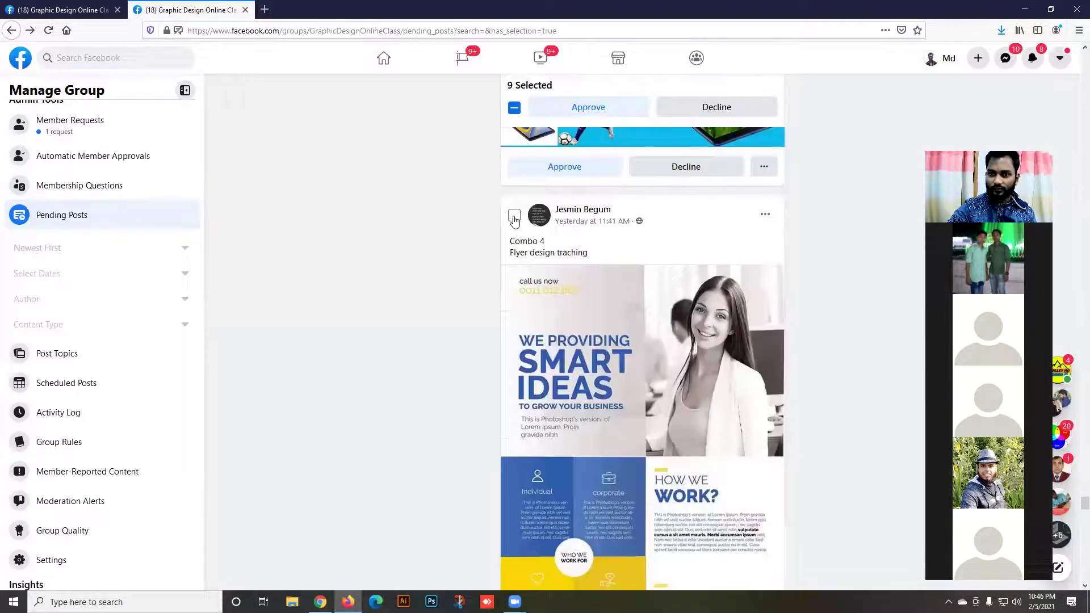
pyautogui.scroll(-3, 477, 282)
# Examine the laptop cricketer and phone footballer images in the Combo-9 "HW-jpg-png & 3D pic" post, and close the photo viewer.
pyautogui.scroll(-10, 476, 282)
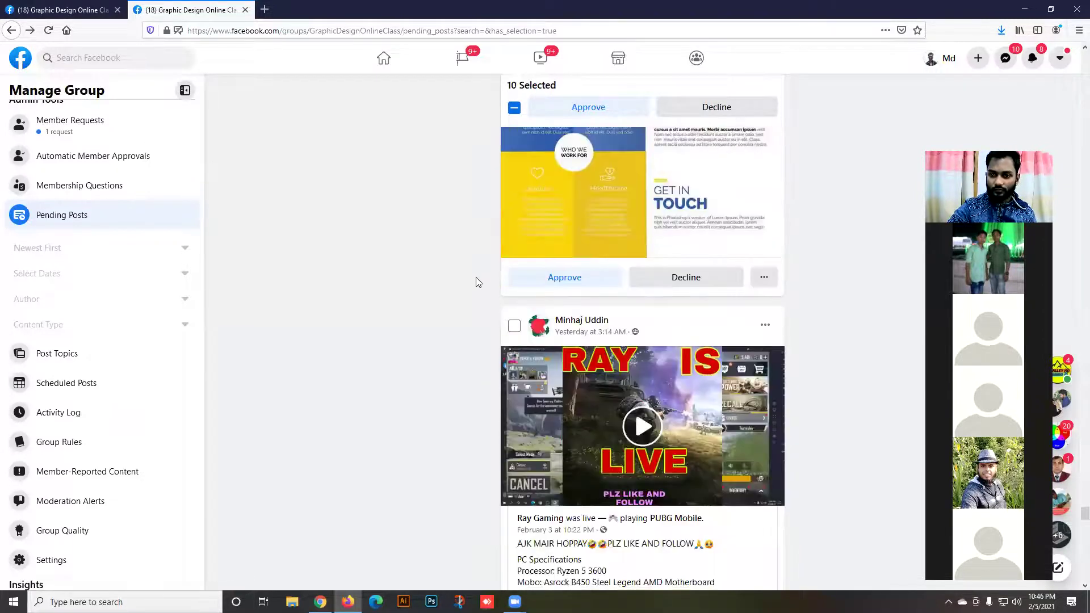
pyautogui.scroll(1, 475, 279)
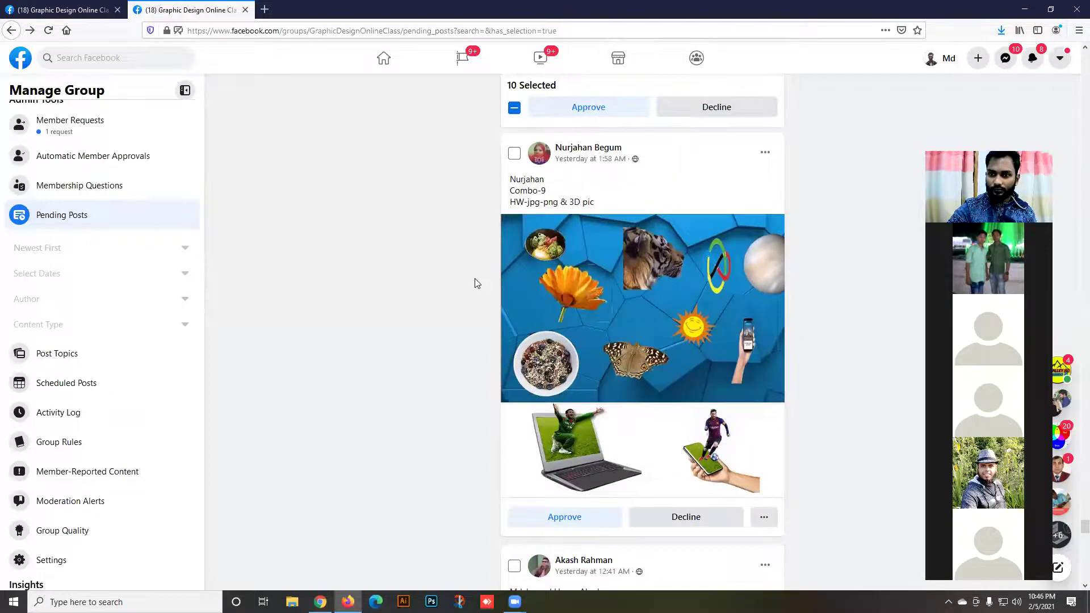
pyautogui.scroll(-1, 474, 278)
pyautogui.scroll(1, 475, 281)
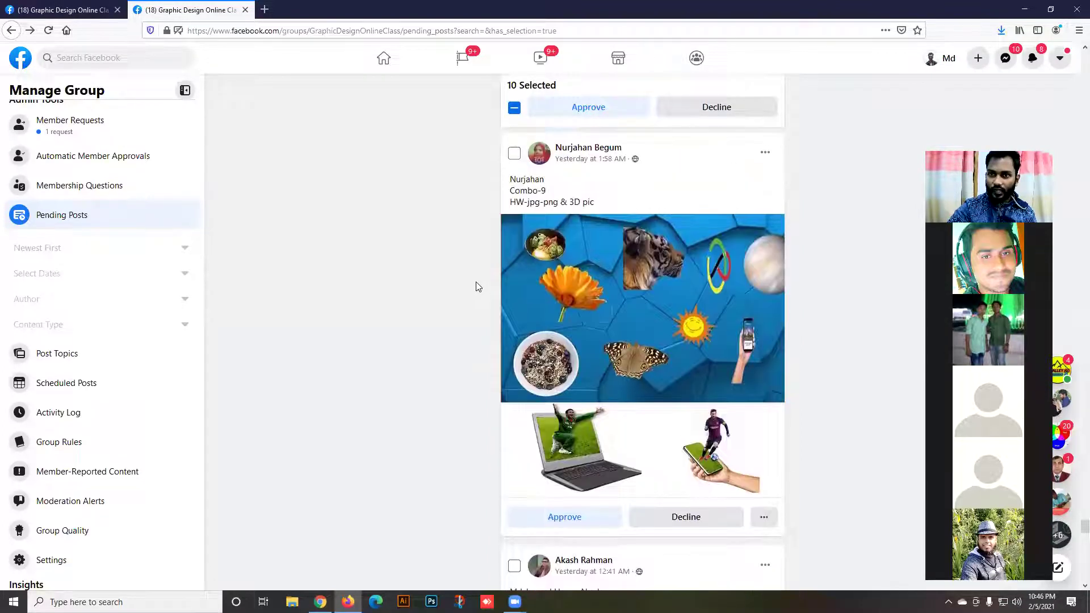
pyautogui.scroll(-2, 478, 285)
pyautogui.click(597, 340)
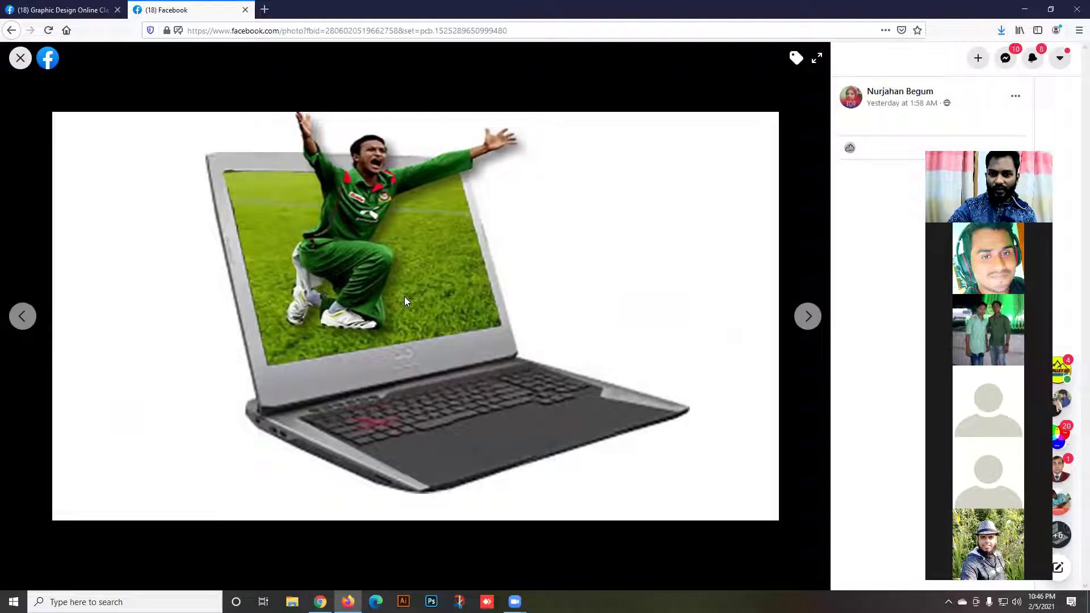
pyautogui.click(811, 318)
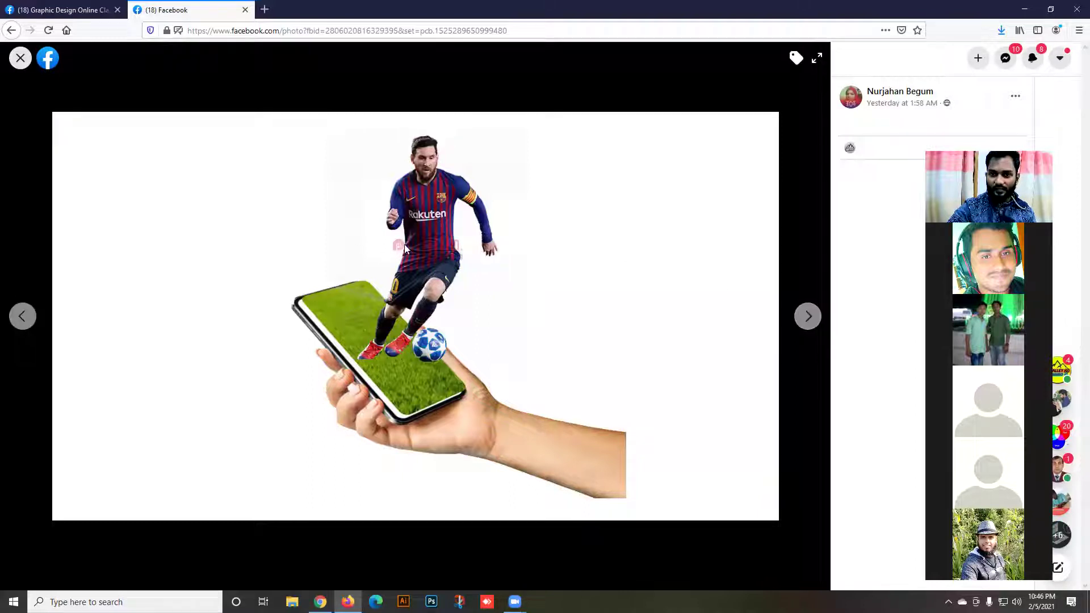
pyautogui.click(810, 317)
pyautogui.click(811, 317)
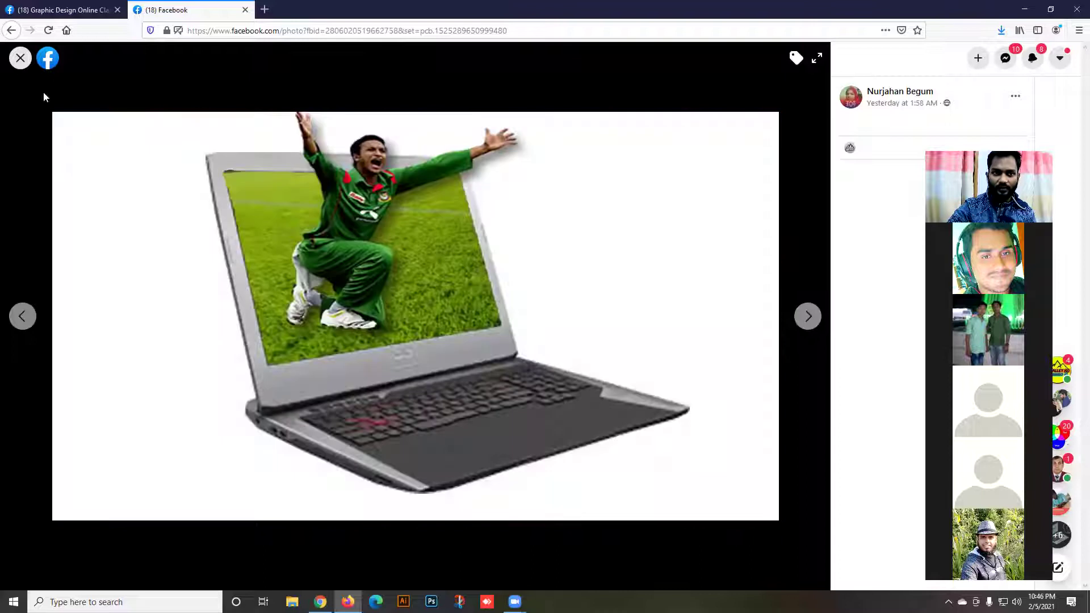
pyautogui.click(22, 61)
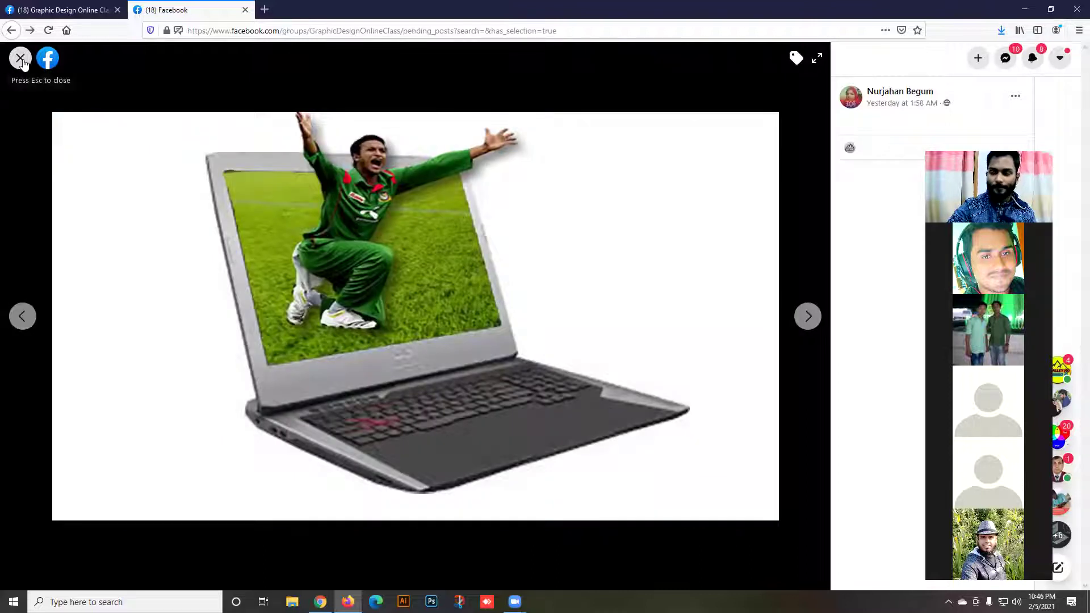
# Examine the photos in the Combo 10 "HW:3d Manipulation" post, including the footballer and dragon phone images.
pyautogui.scroll(-5, 324, 318)
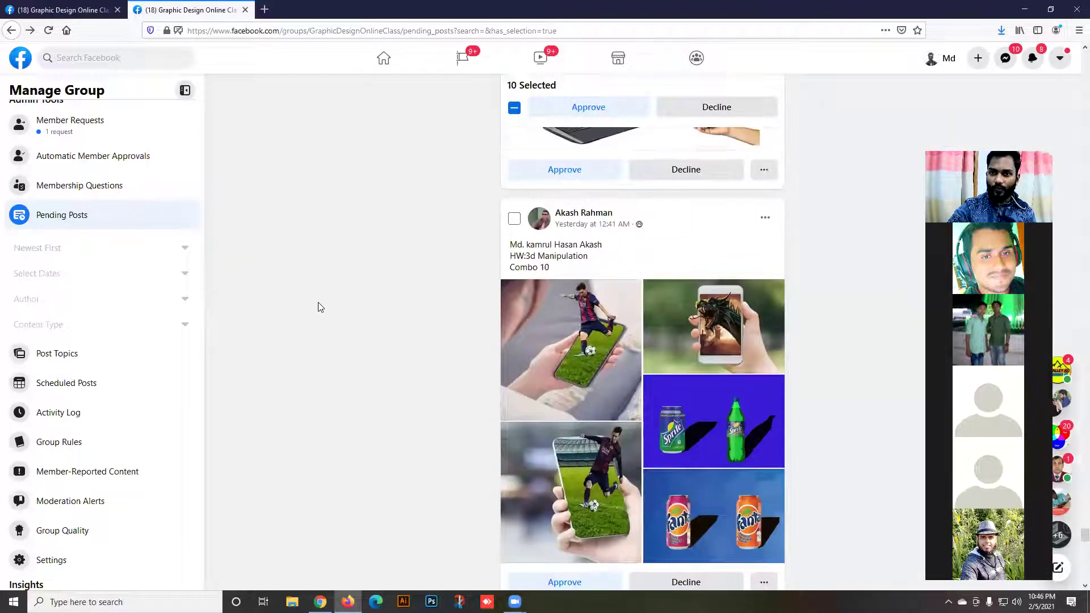
pyautogui.click(571, 335)
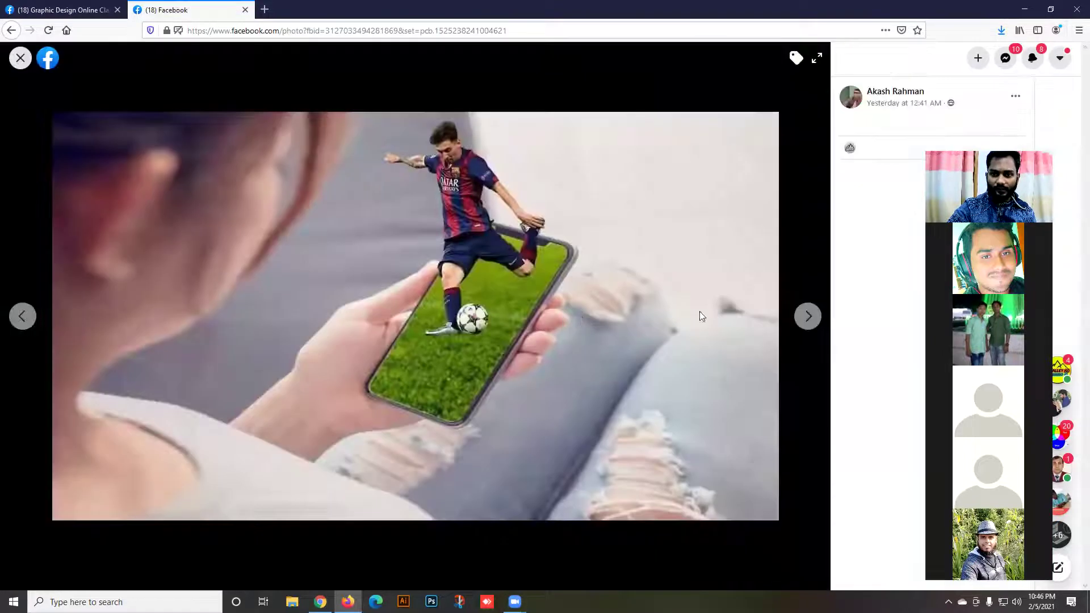
pyautogui.click(808, 316)
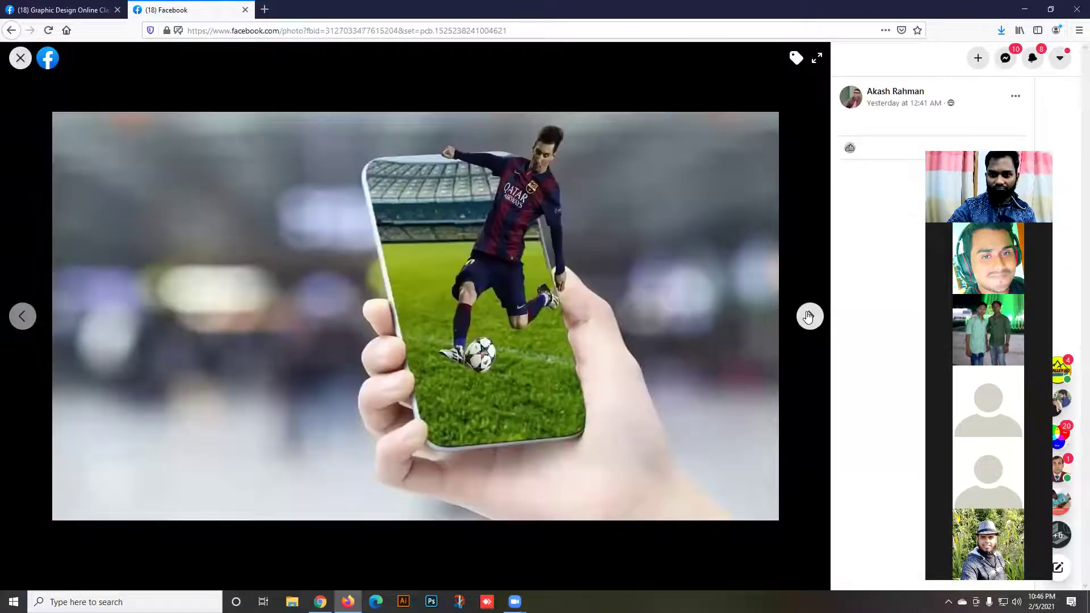
pyautogui.click(807, 316)
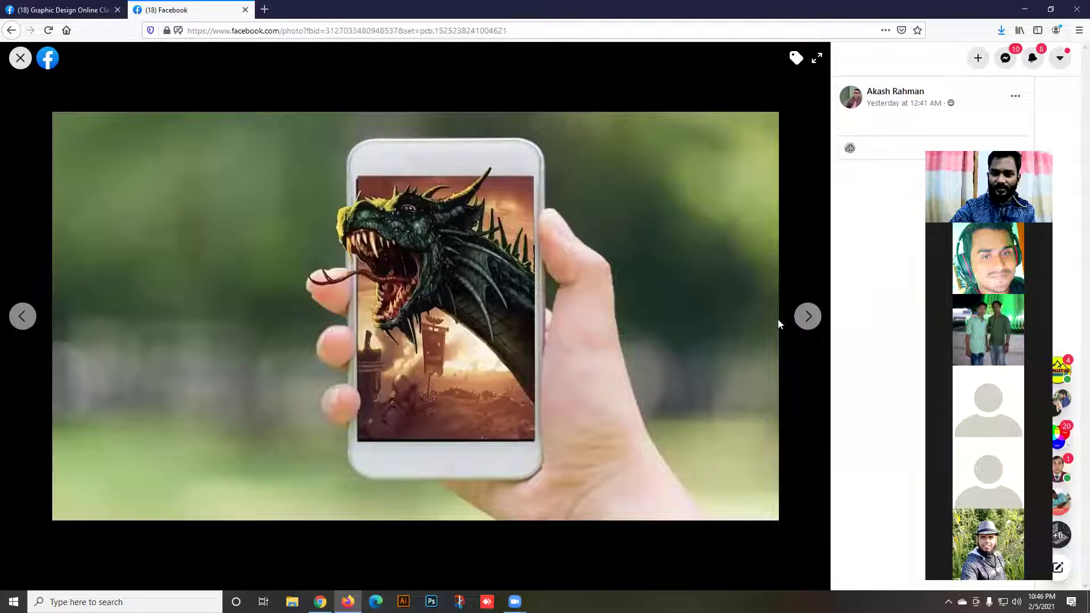
pyautogui.click(809, 317)
pyautogui.click(810, 317)
pyautogui.click(810, 316)
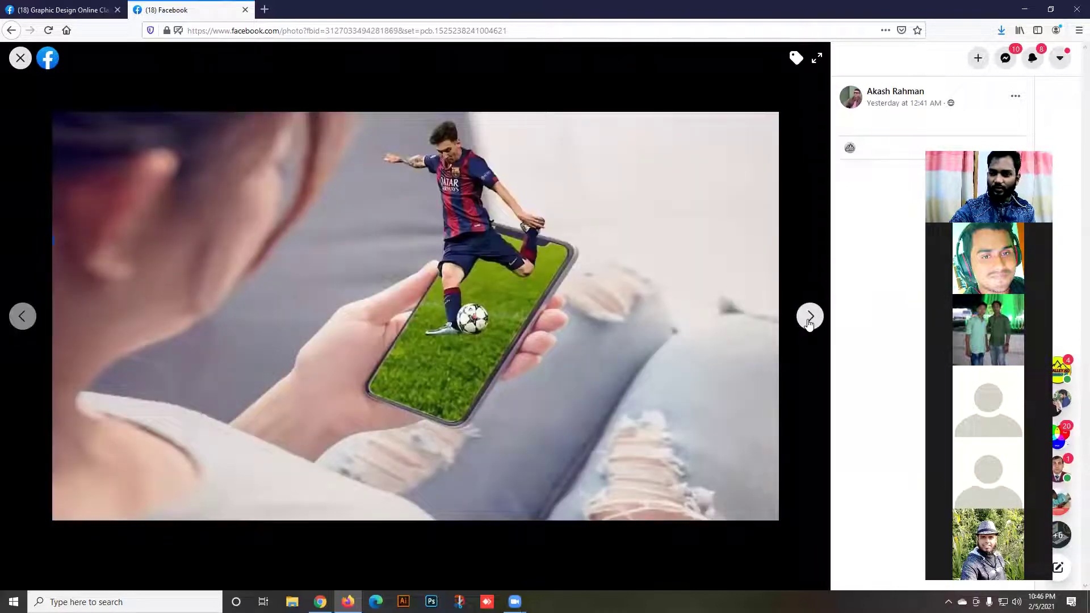
pyautogui.click(810, 321)
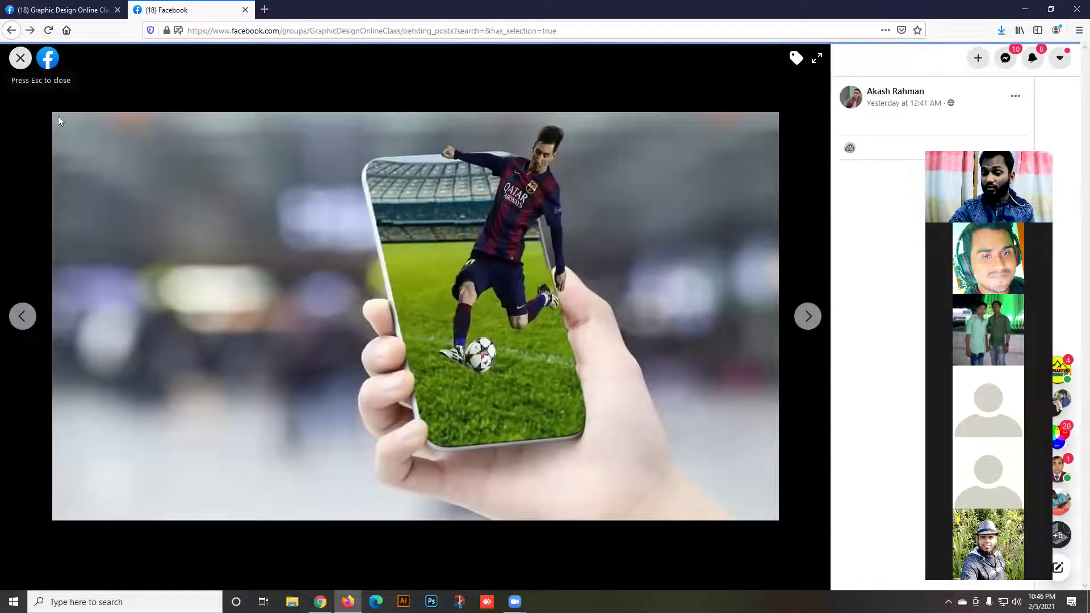
# Look through the pending posts from the Italian food brochure down to the professional graphics design course banner.
pyautogui.scroll(-8, 566, 430)
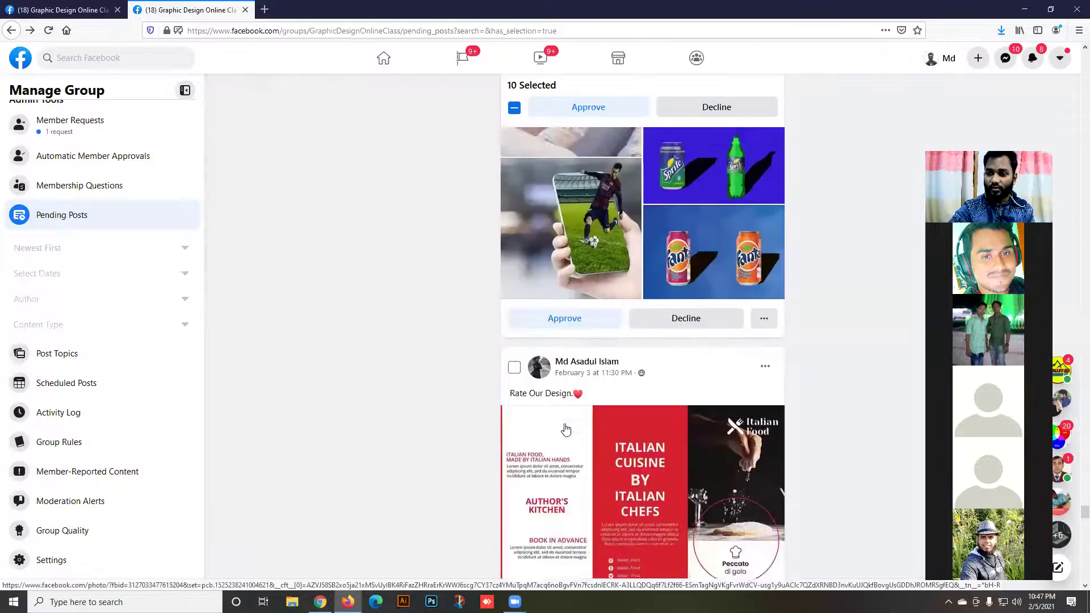
pyautogui.scroll(-12, 567, 430)
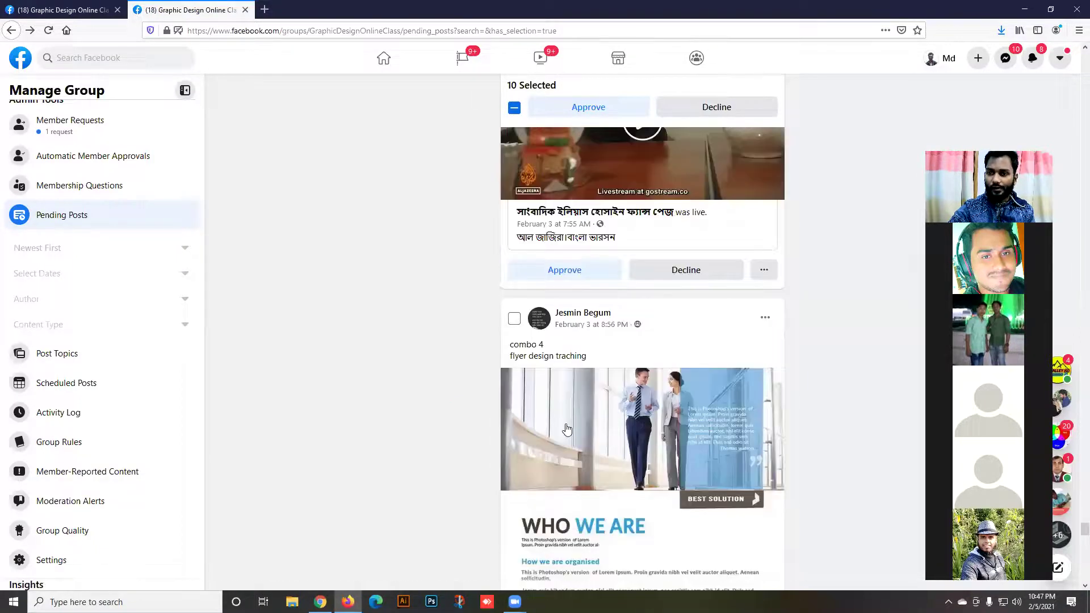
pyautogui.scroll(3, 567, 430)
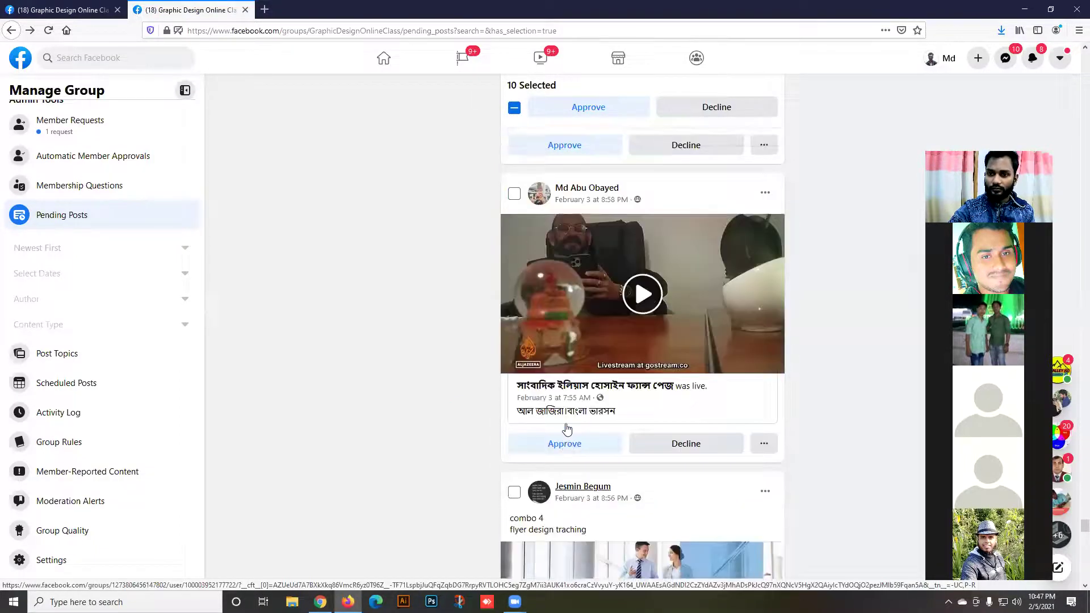
pyautogui.scroll(-12, 566, 430)
pyautogui.scroll(-8, 567, 429)
pyautogui.scroll(3, 567, 430)
pyautogui.scroll(-8, 567, 430)
pyautogui.scroll(2, 567, 430)
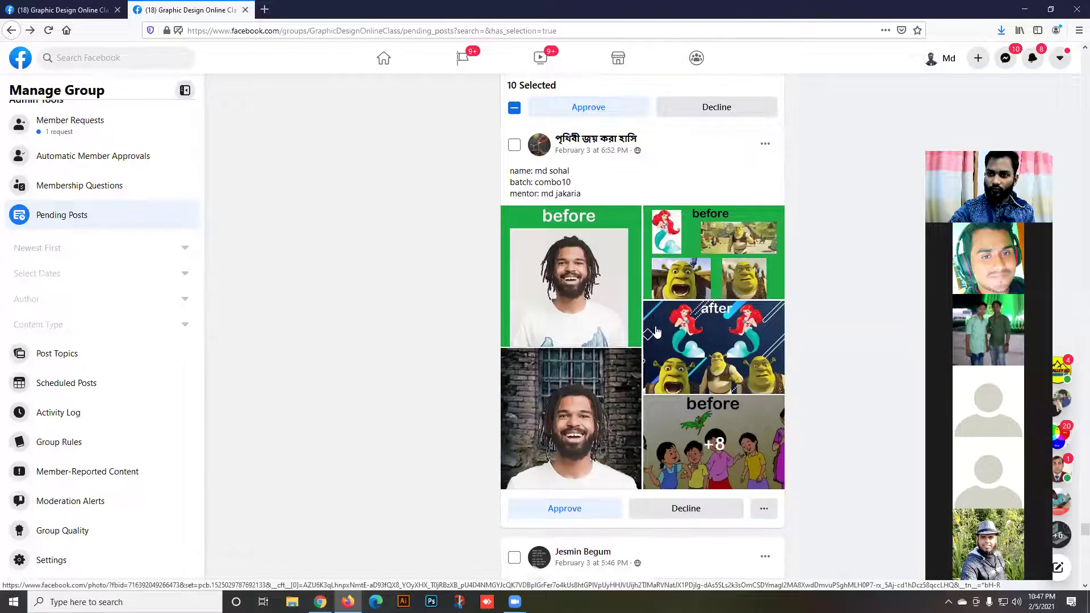
pyautogui.scroll(-20, 655, 332)
pyautogui.scroll(-10, 647, 341)
pyautogui.scroll(10, 644, 342)
pyautogui.scroll(-5, 643, 343)
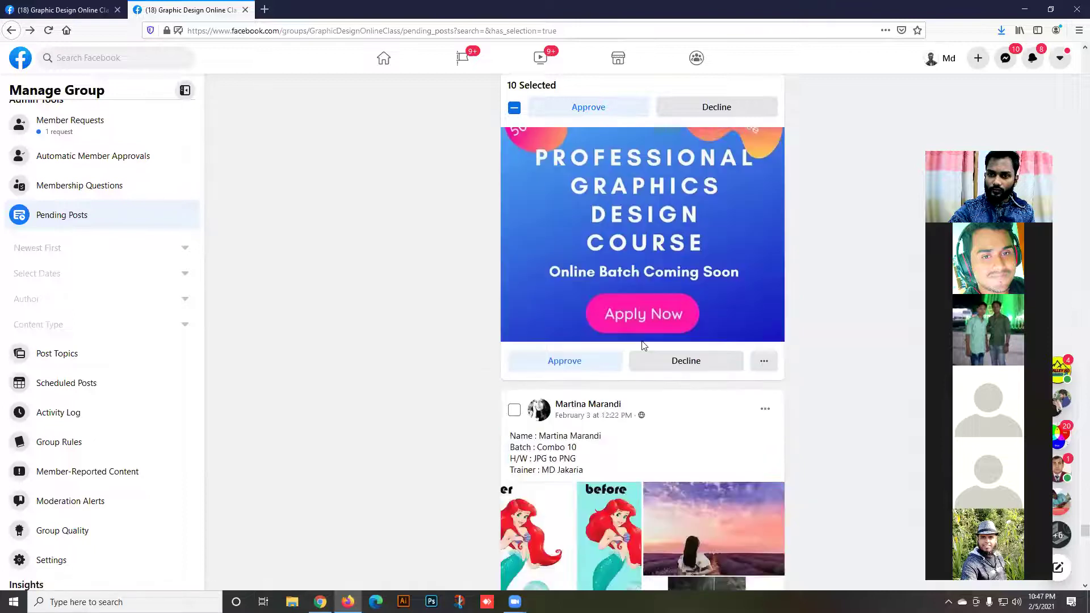
# Examine the before/after photos in the Combo 10 "H/W: JPG to PNG" post with the mermaid and island images, and close the photo viewer.
pyautogui.scroll(-4, 643, 345)
pyautogui.scroll(-1, 643, 346)
pyautogui.scroll(1, 642, 348)
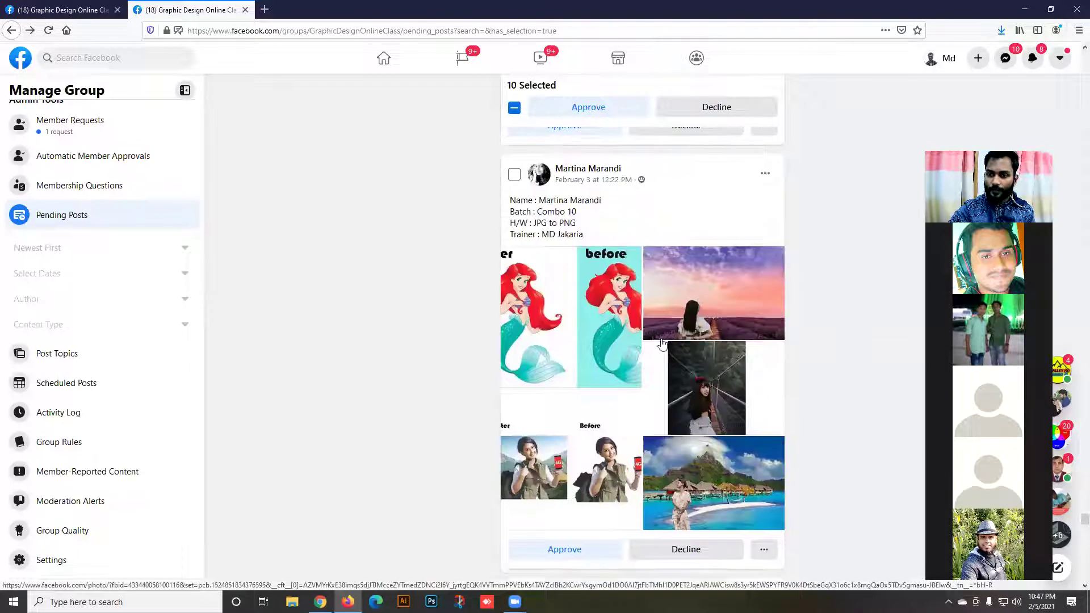
pyautogui.click(698, 391)
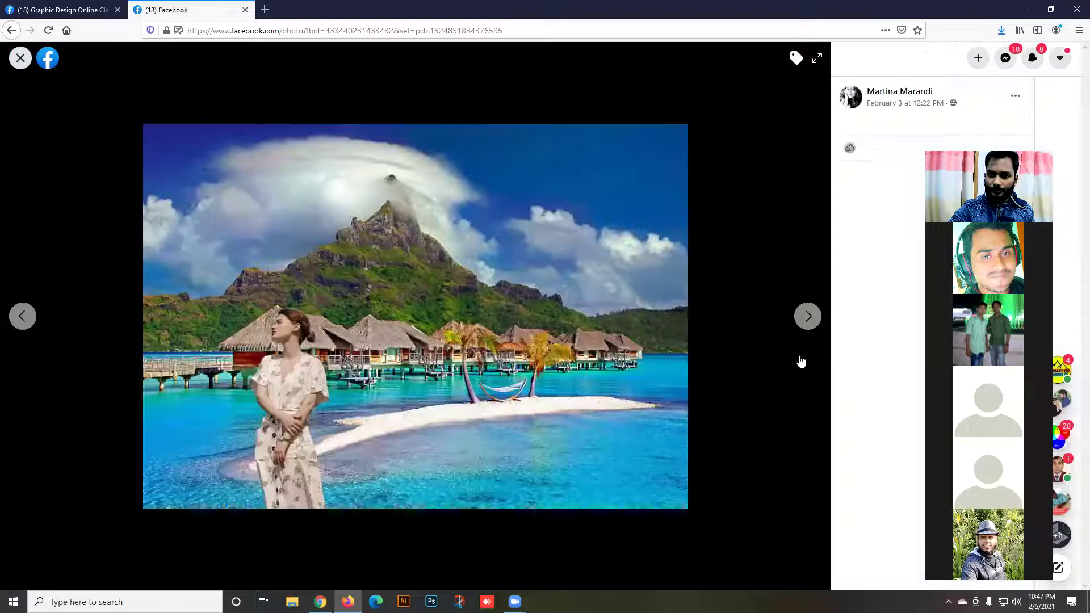
pyautogui.click(807, 320)
pyautogui.click(809, 321)
pyautogui.click(809, 321)
pyautogui.click(809, 321)
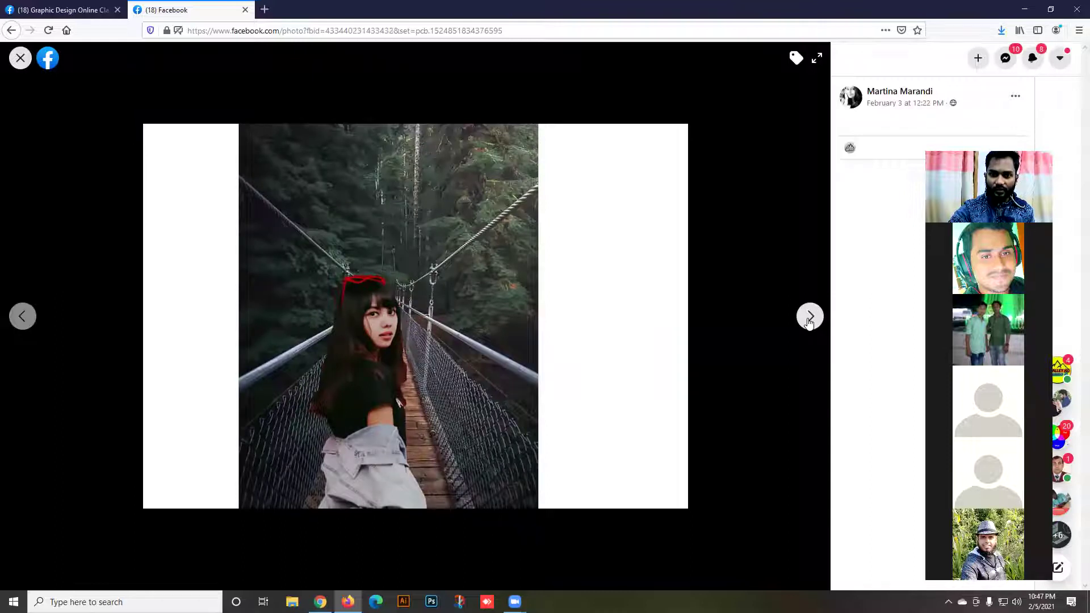
pyautogui.click(808, 321)
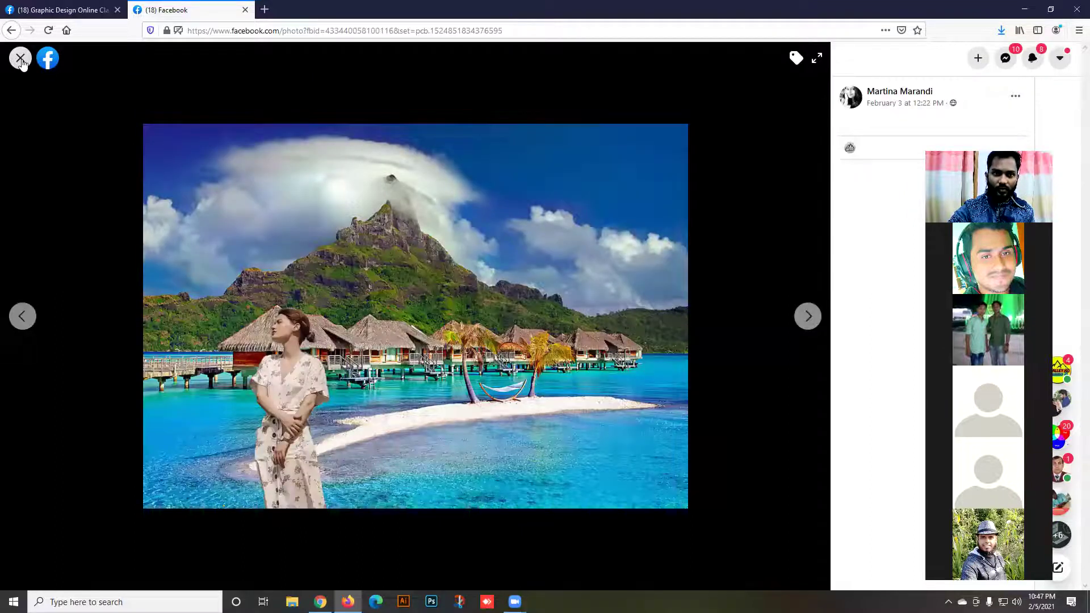
pyautogui.press('Right')
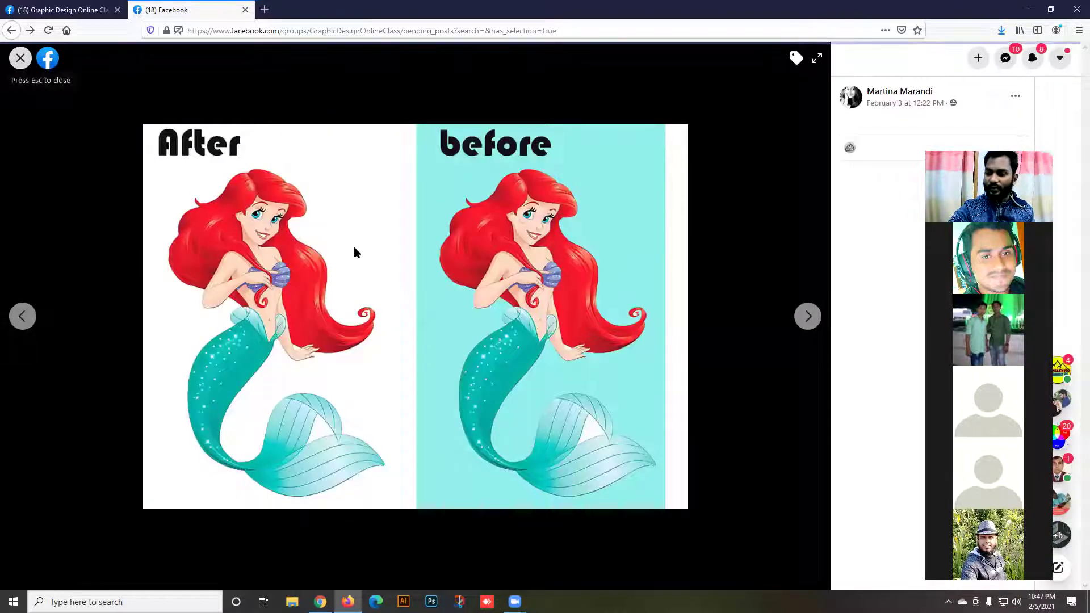
pyautogui.press('Escape')
# Look through the older pending posts, including the 3D manipulation, business card, web banner, YouTube thumbnail and JPEG to PNG homework.
pyautogui.scroll(-3, 353, 258)
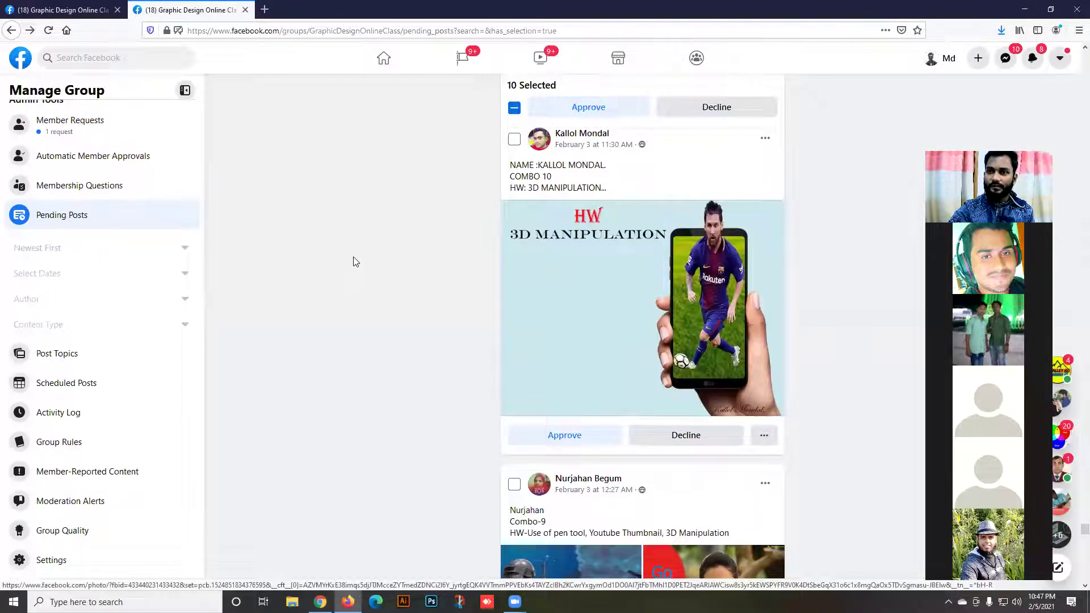
pyautogui.scroll(-5, 347, 264)
pyautogui.scroll(-10, 346, 266)
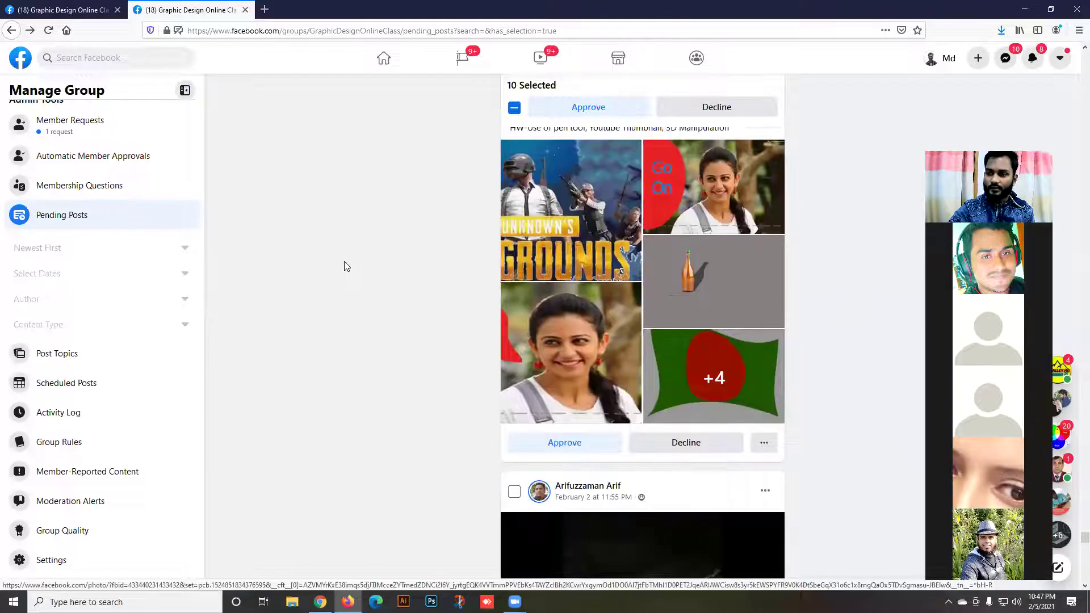
pyautogui.scroll(-10, 346, 266)
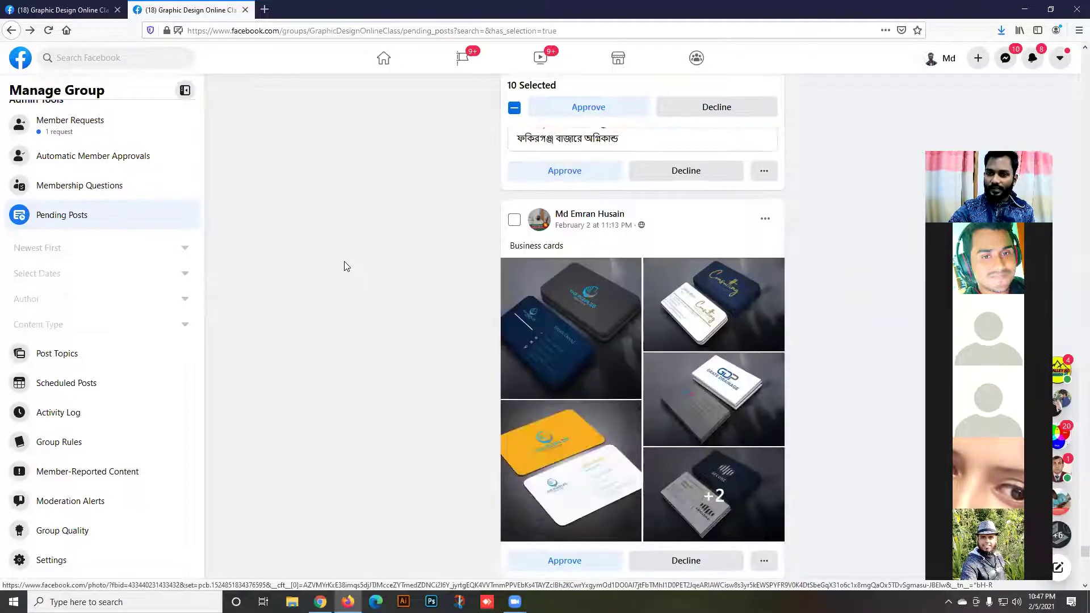
pyautogui.scroll(-10, 344, 265)
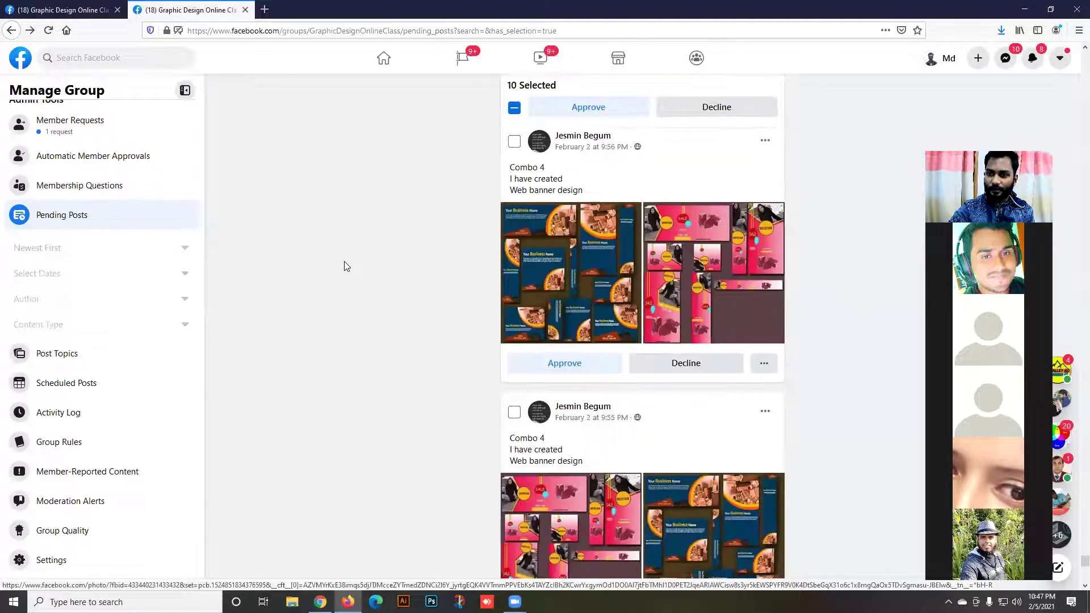
pyautogui.scroll(-5, 399, 306)
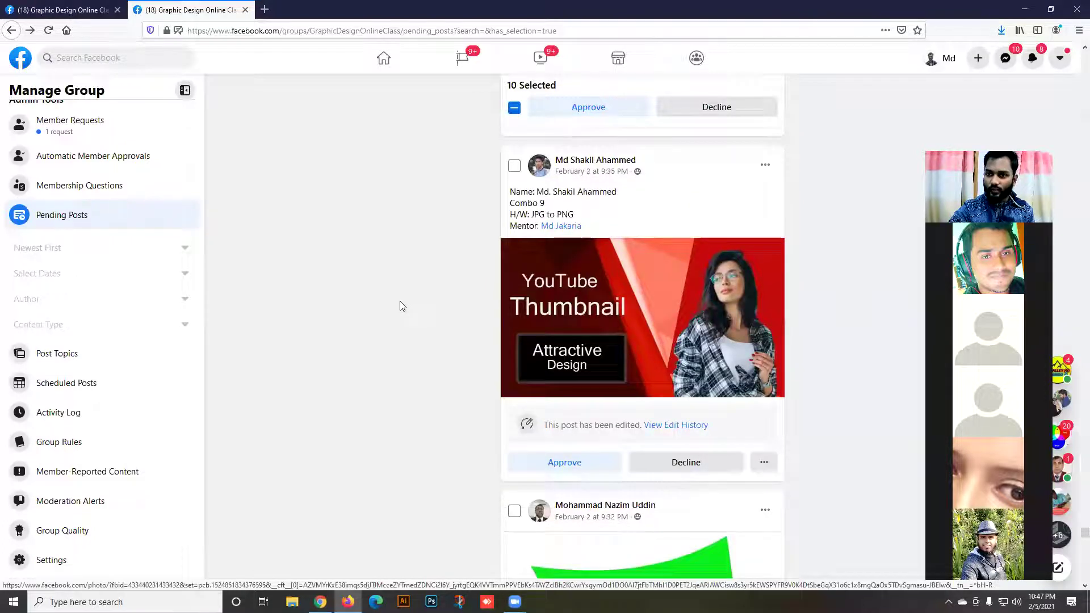
pyautogui.scroll(-9, 503, 318)
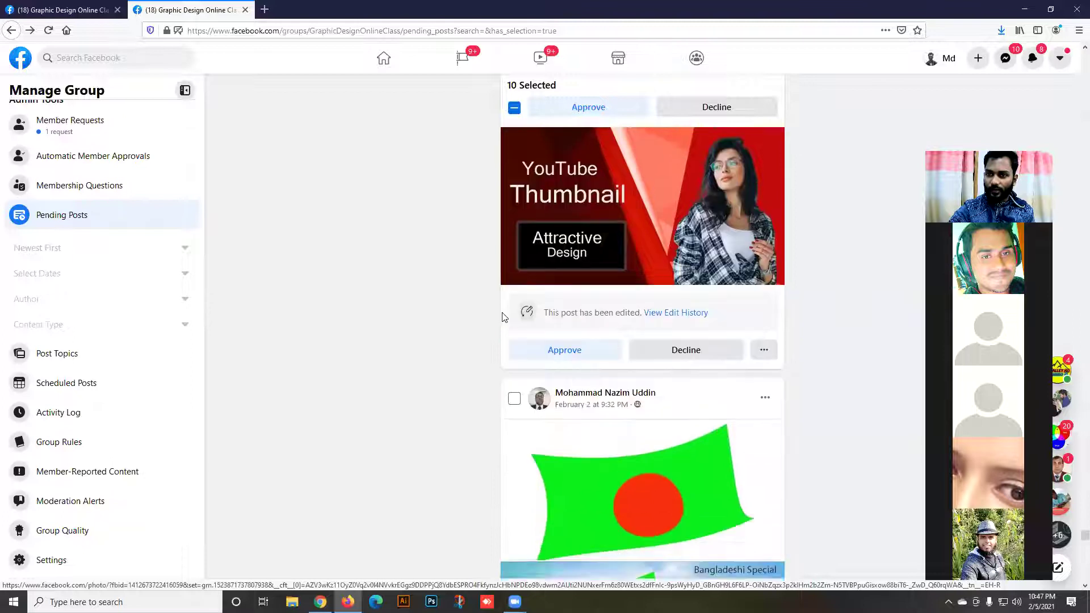
pyautogui.scroll(-7, 522, 434)
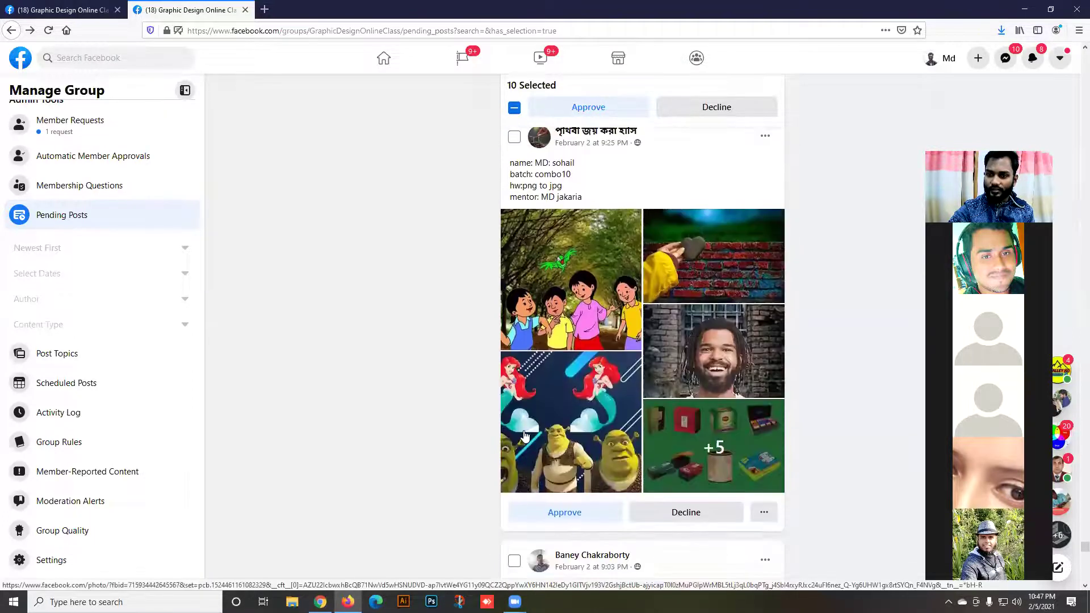
pyautogui.scroll(-10, 524, 435)
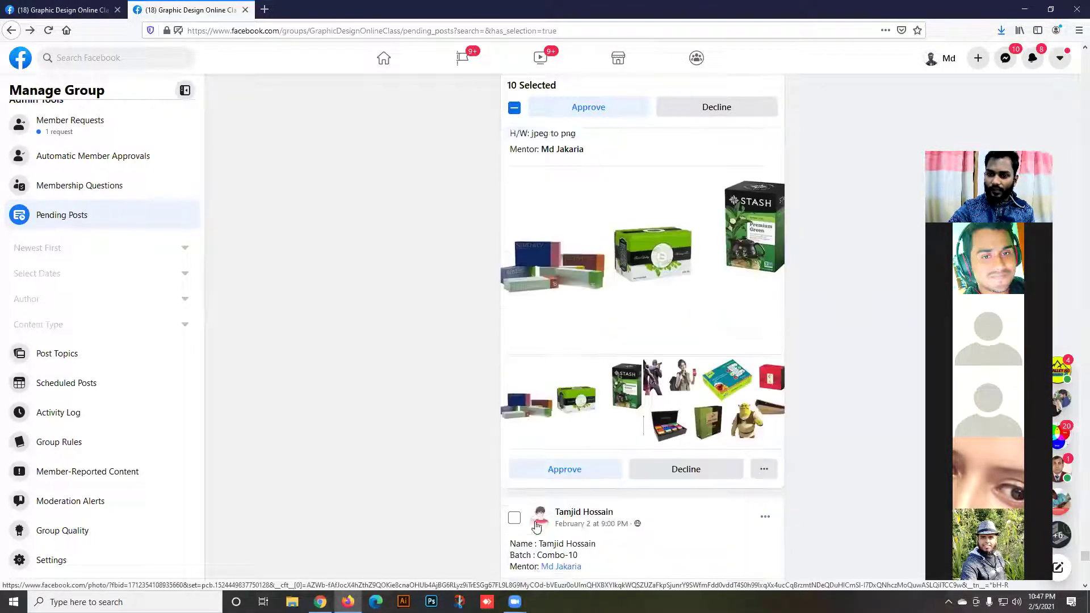
pyautogui.scroll(-6, 542, 513)
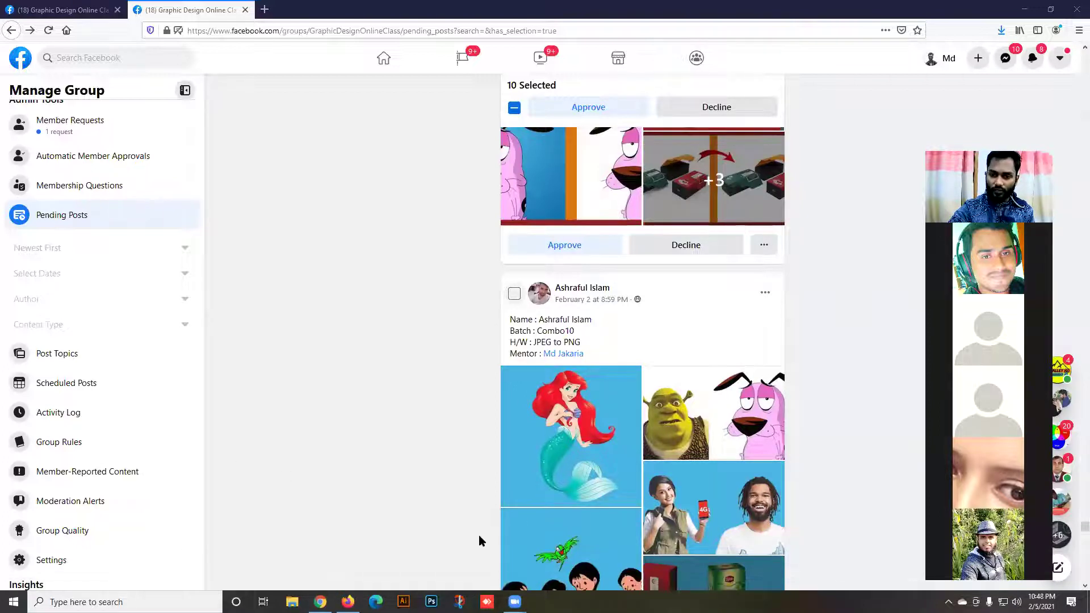
# Approve the 10 selected pending posts in bulk.
pyautogui.scroll(4, 469, 457)
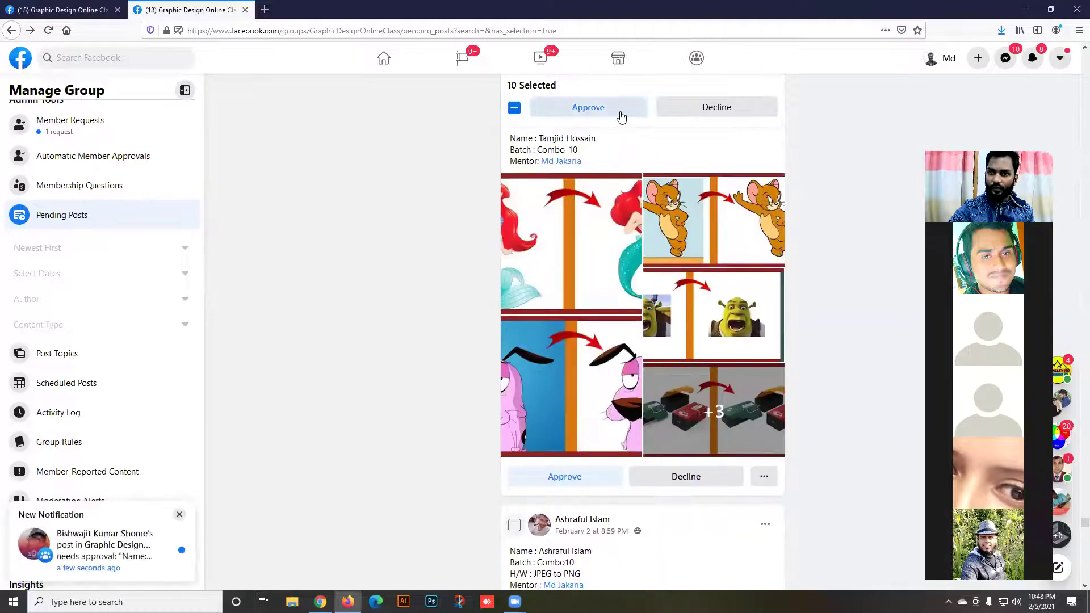
pyautogui.click(619, 111)
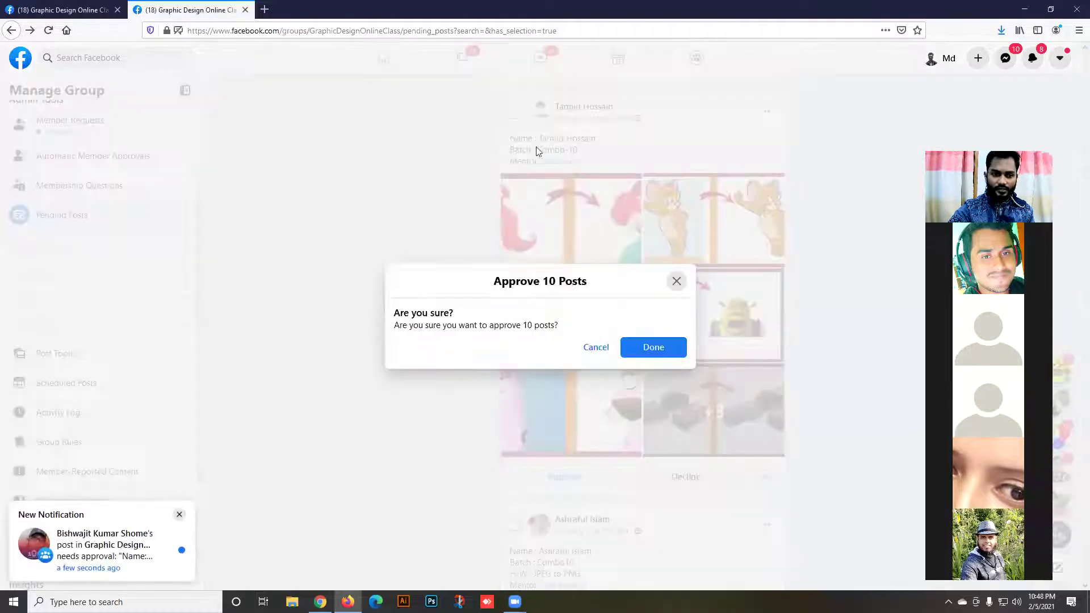
pyautogui.click(654, 349)
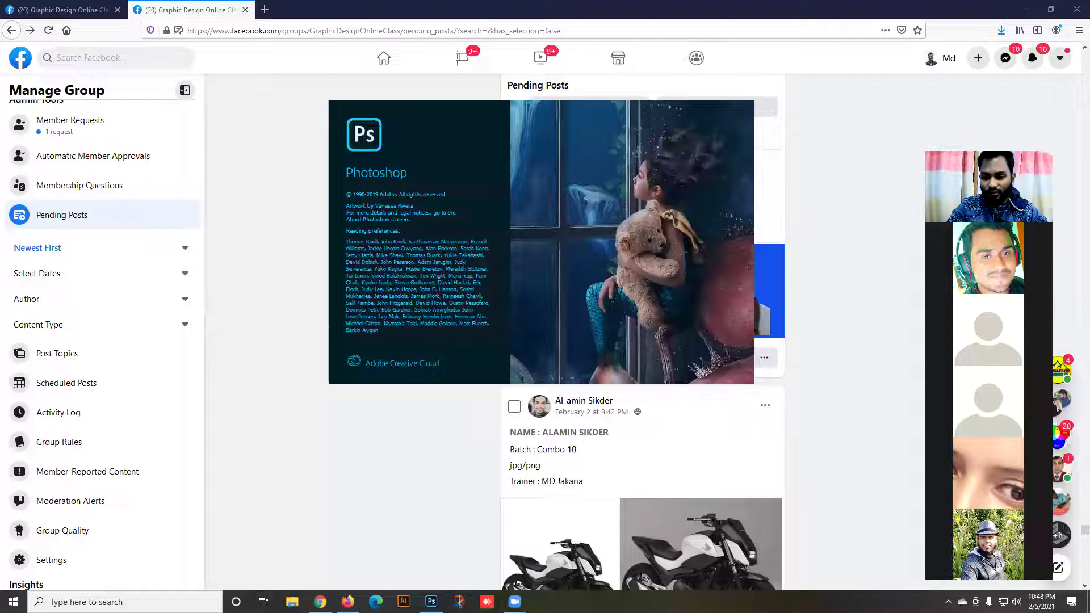
# Switch to Photoshop and hide the floating list of actions.
pyautogui.moveTo(431, 602)
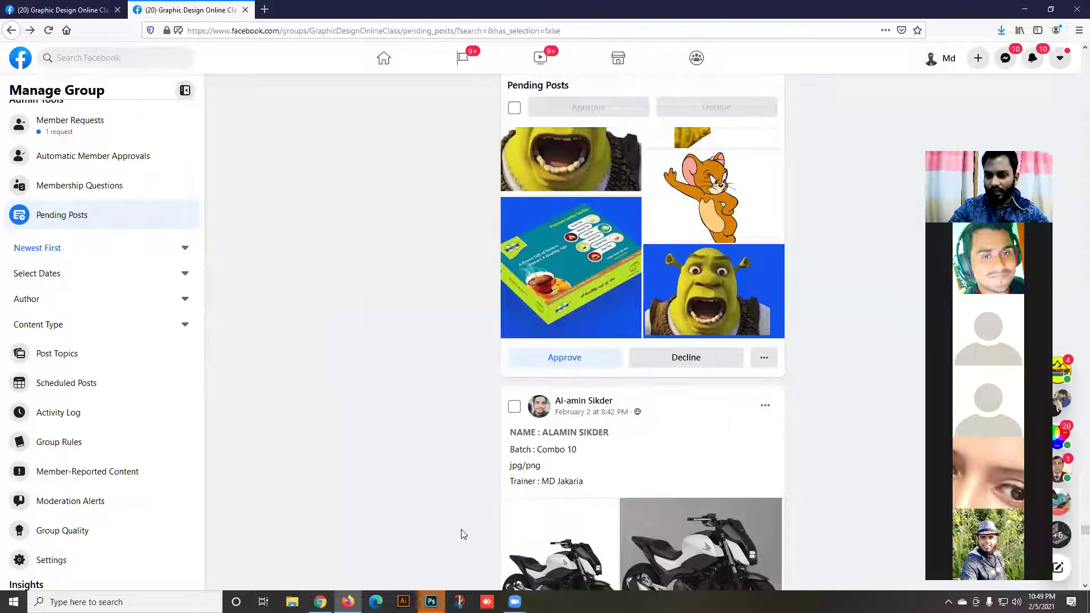
pyautogui.hotkey('alt', 'Tab')
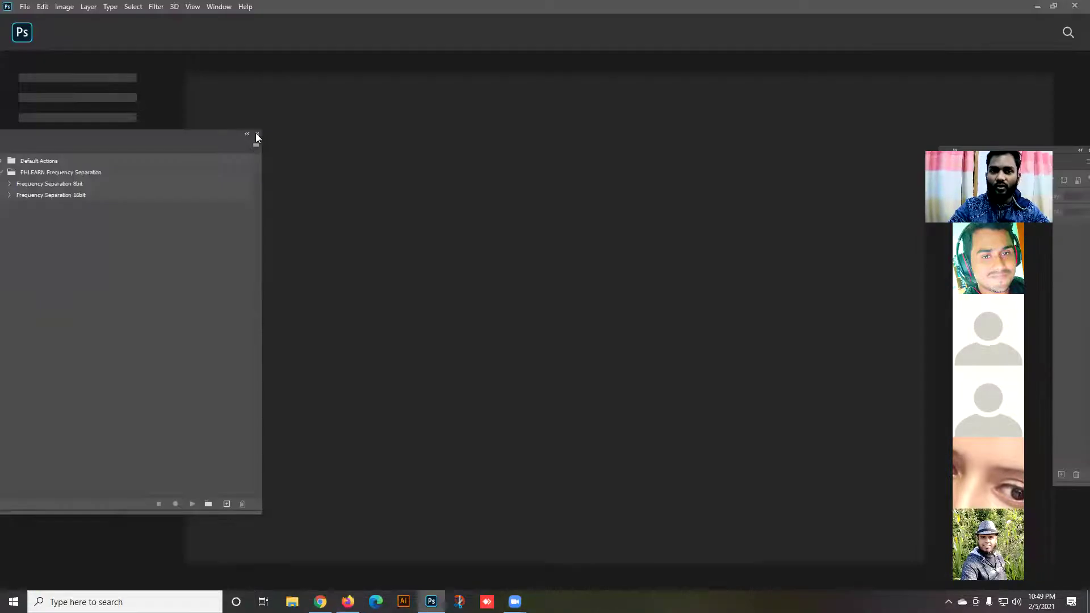
pyautogui.click(257, 135)
# Create a new 1200 x 628 pixel RGB document at 300 pixels/inch with a white background.
pyautogui.click(24, 6)
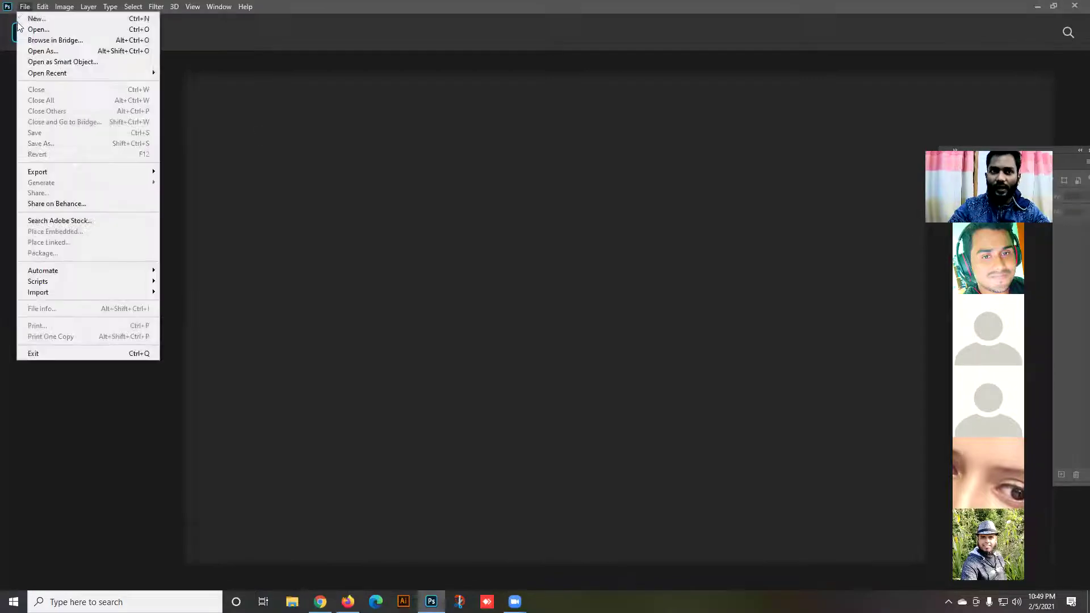
pyautogui.click(51, 23)
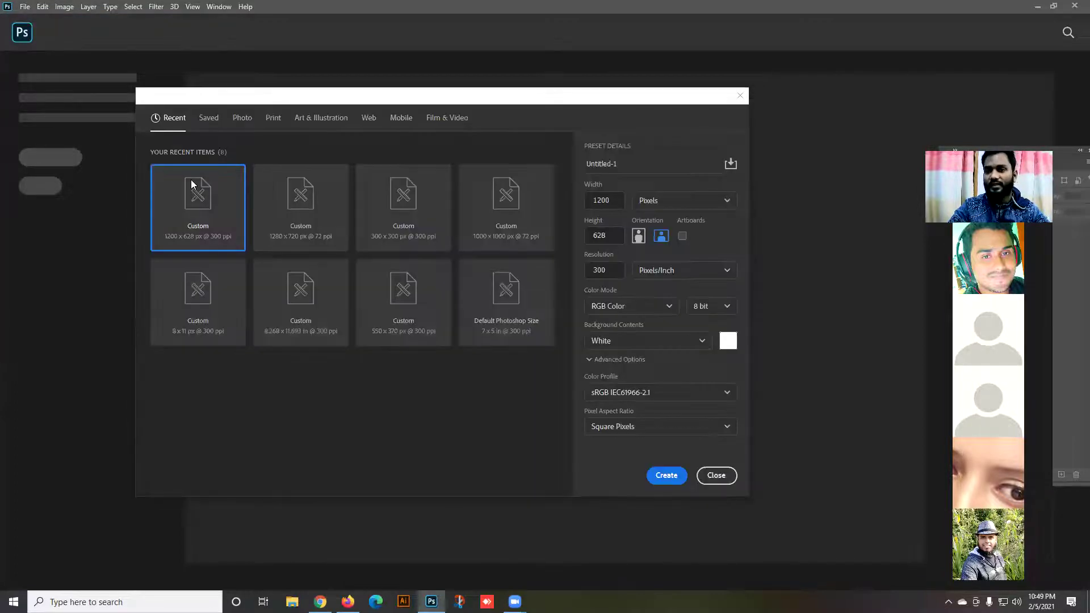
pyautogui.click(675, 480)
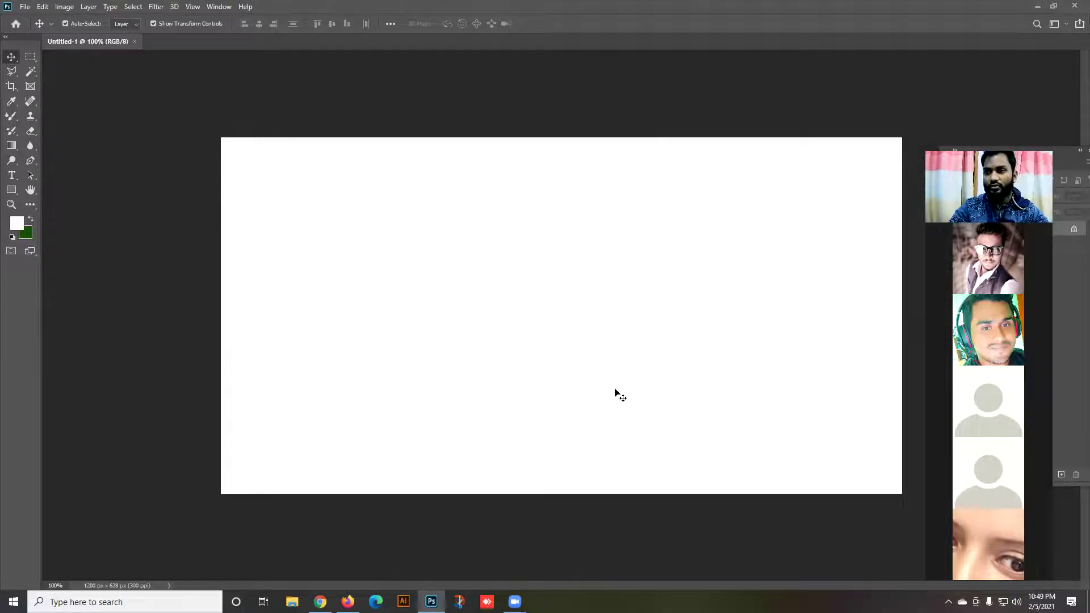
# Zoom the blank canvas in and out several times, ending enlarged at about 133%.
pyautogui.scroll(2, 579, 309)
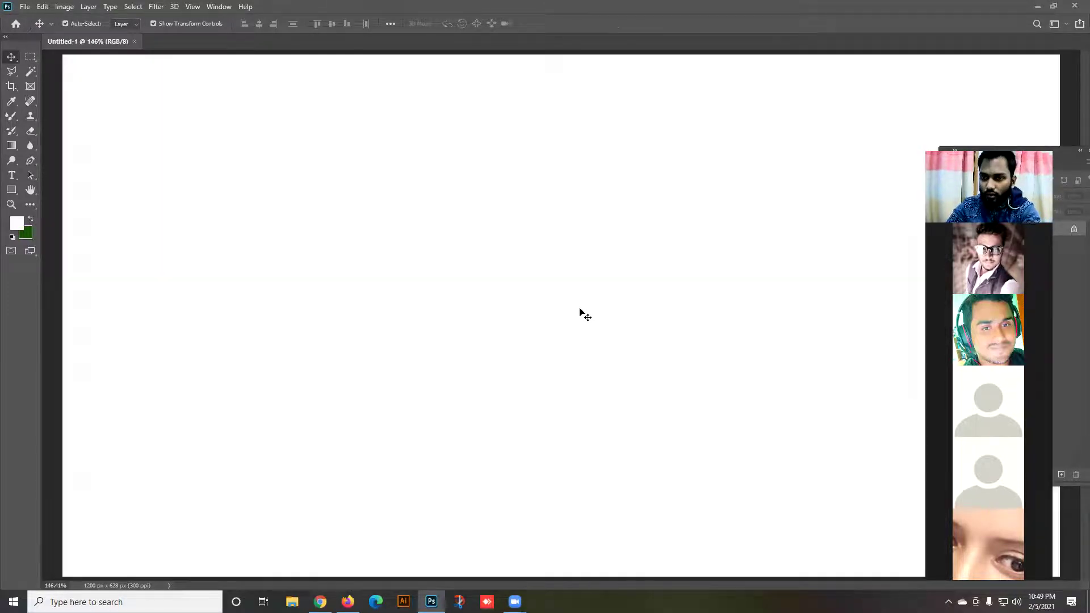
pyautogui.scroll(-2, 576, 308)
pyautogui.scroll(-3, 576, 308)
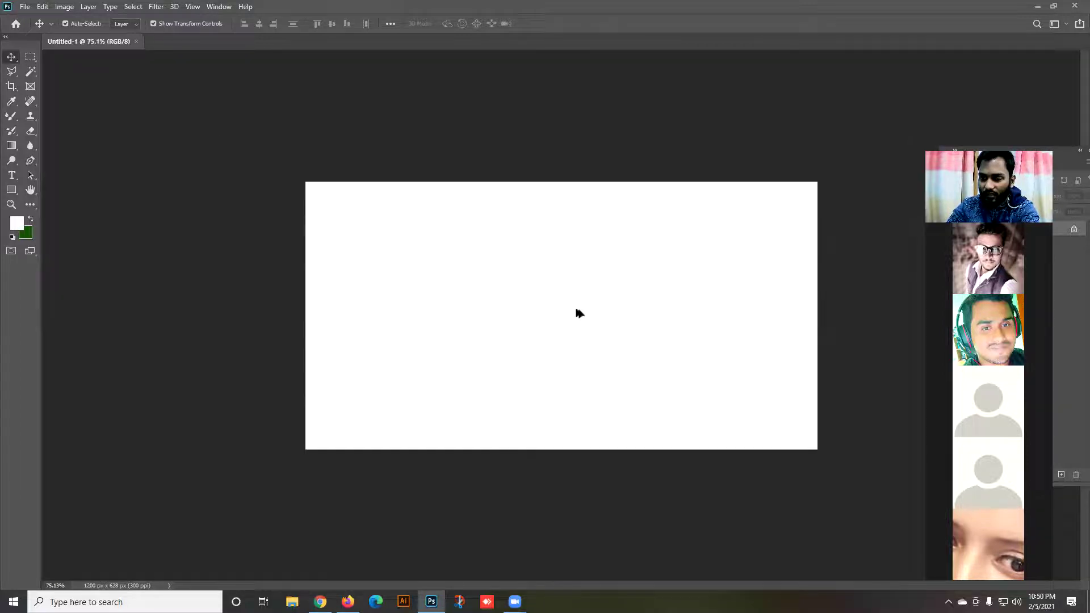
pyautogui.scroll(2, 575, 304)
pyautogui.scroll(2, 576, 309)
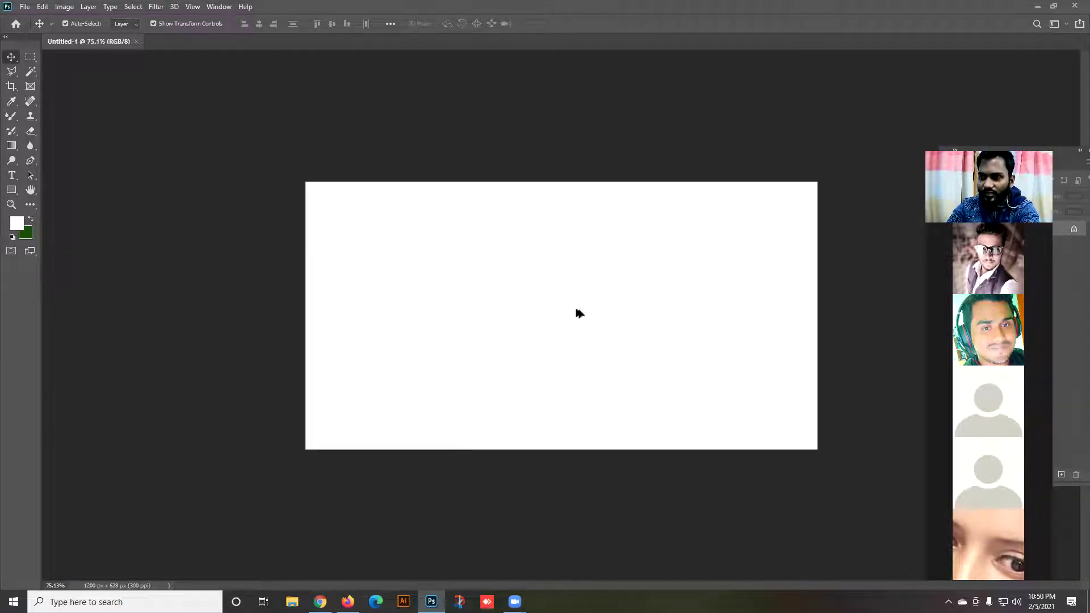
pyautogui.scroll(1, 575, 309)
pyautogui.scroll(-3, 576, 310)
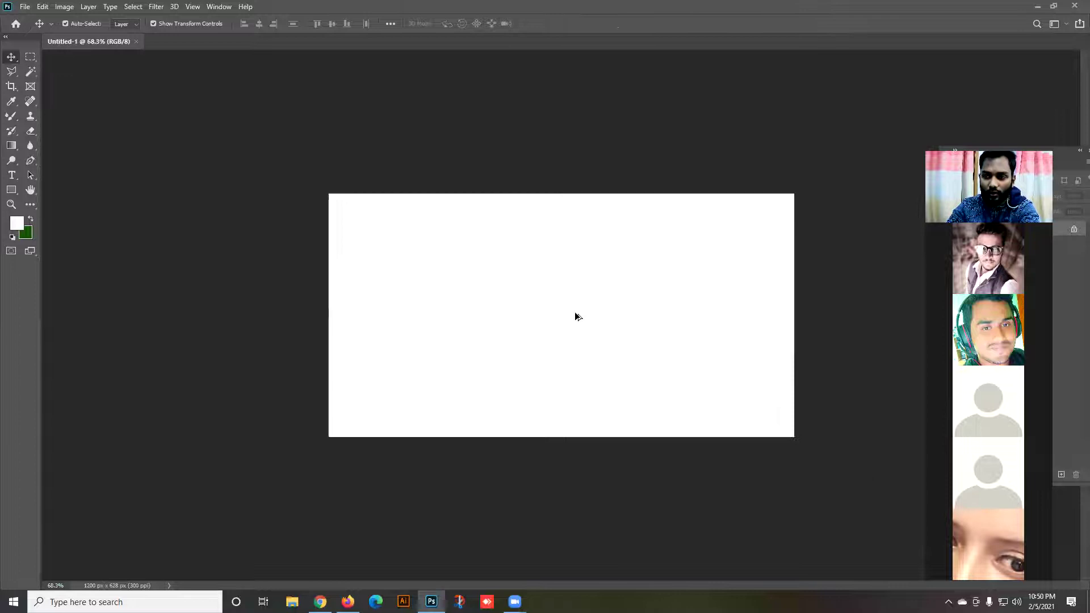
pyautogui.scroll(1, 574, 315)
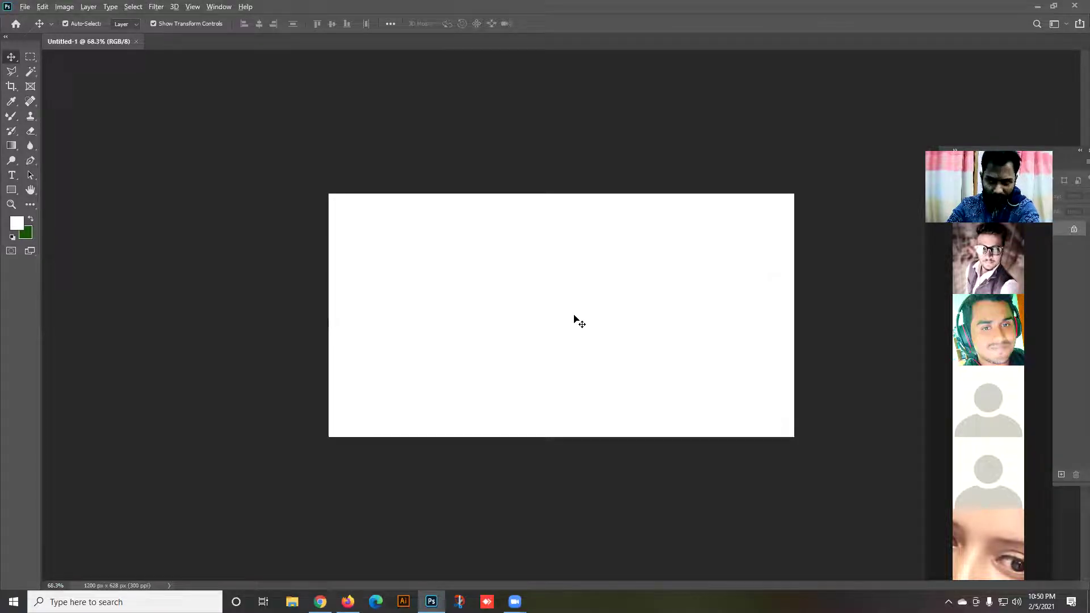
pyautogui.scroll(-2, 575, 317)
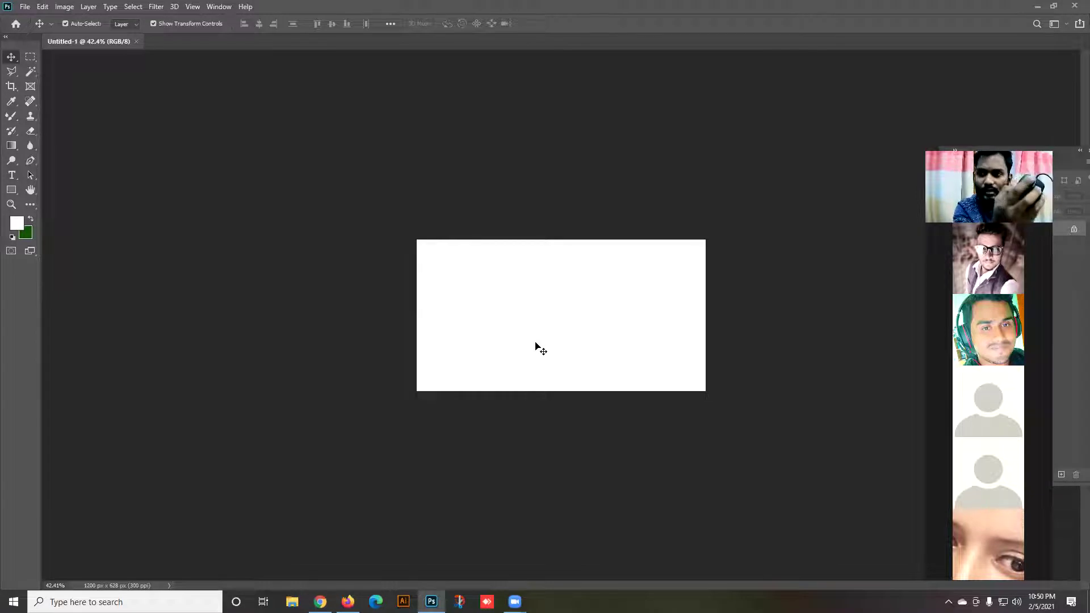
pyautogui.scroll(-2, 535, 345)
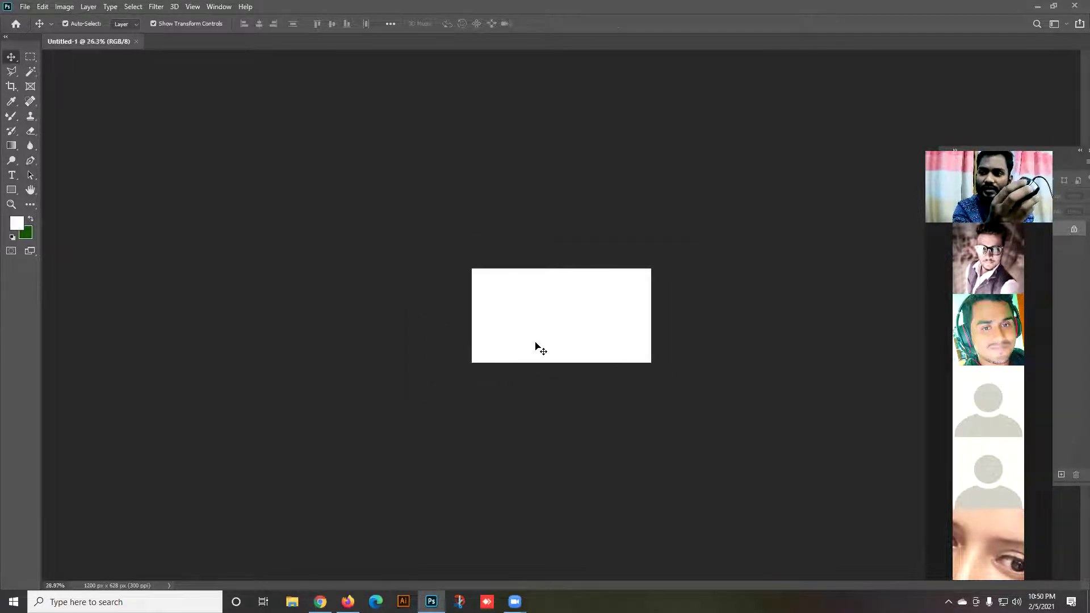
pyautogui.scroll(4, 536, 345)
pyautogui.scroll(4, 536, 346)
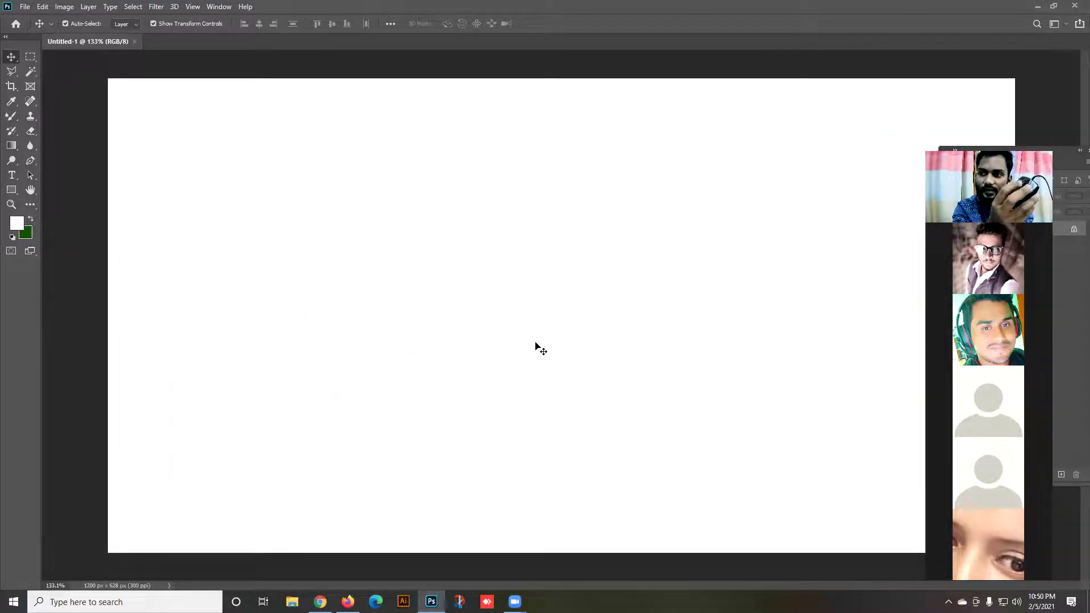
pyautogui.scroll(-6, 536, 345)
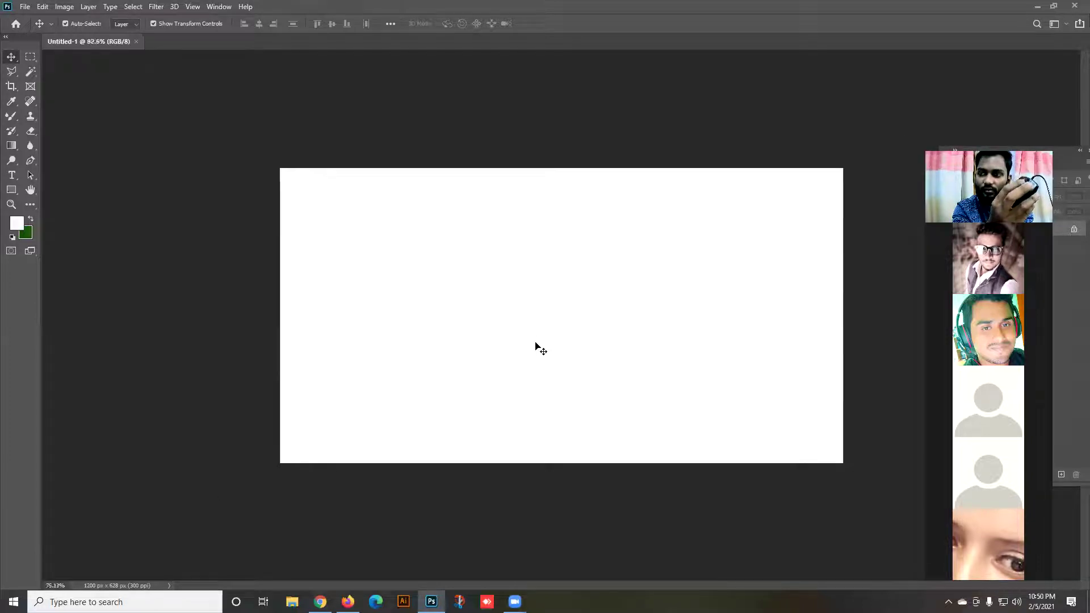
pyautogui.scroll(-5, 536, 346)
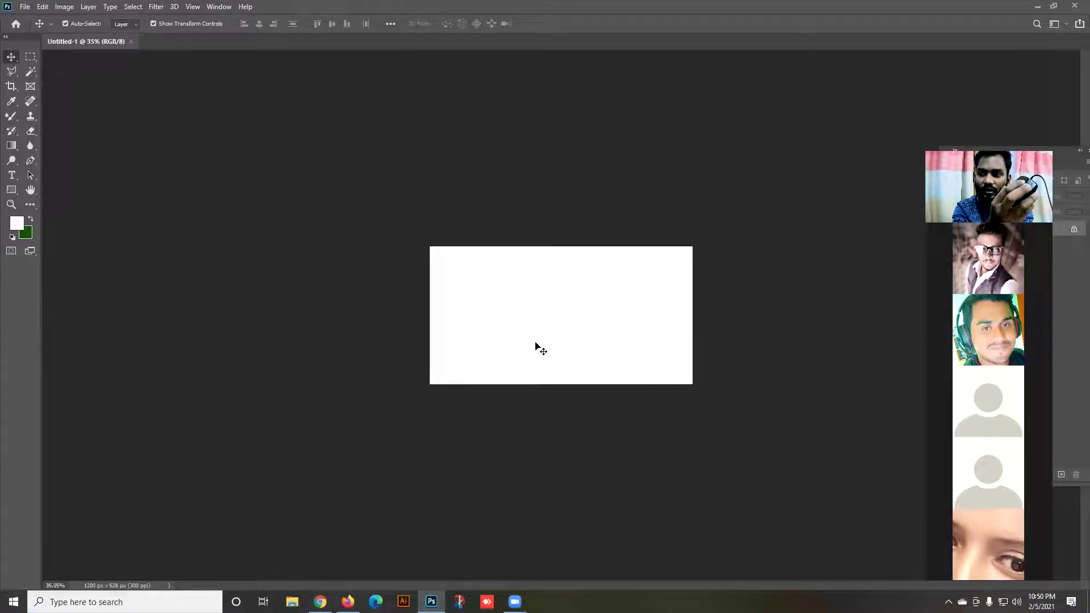
pyautogui.scroll(2, 536, 345)
pyautogui.scroll(5, 536, 346)
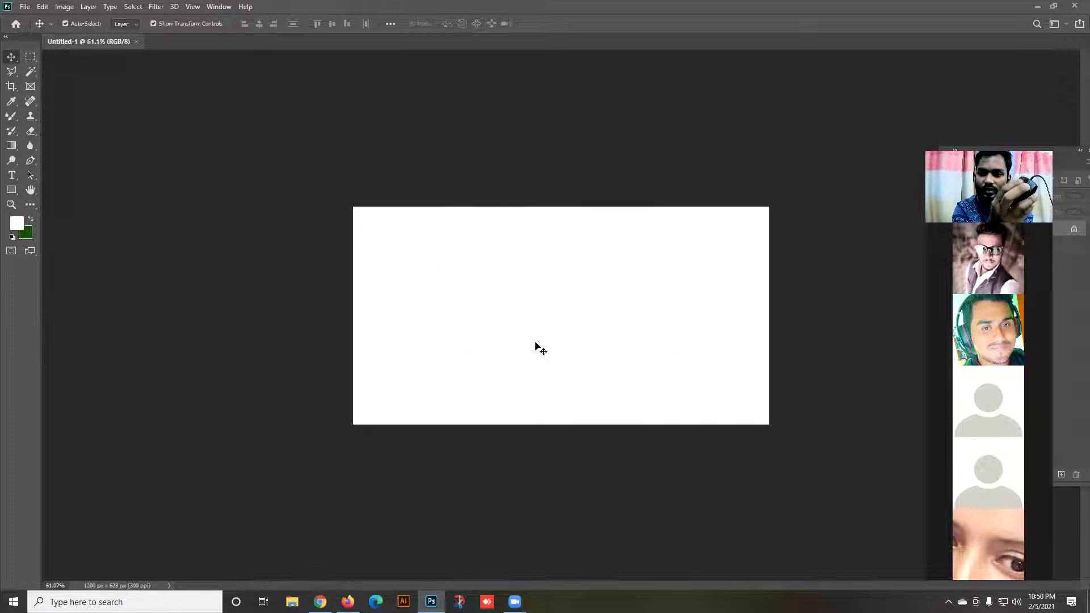
pyautogui.scroll(-1, 536, 345)
pyautogui.scroll(-2, 536, 345)
pyautogui.scroll(3, 536, 345)
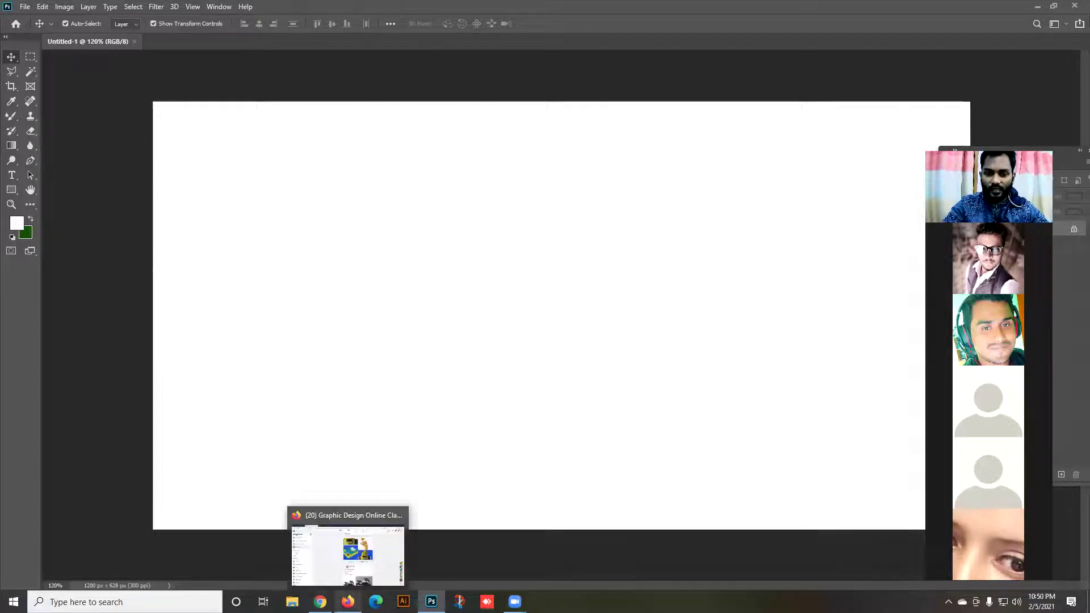
pyautogui.click(348, 601)
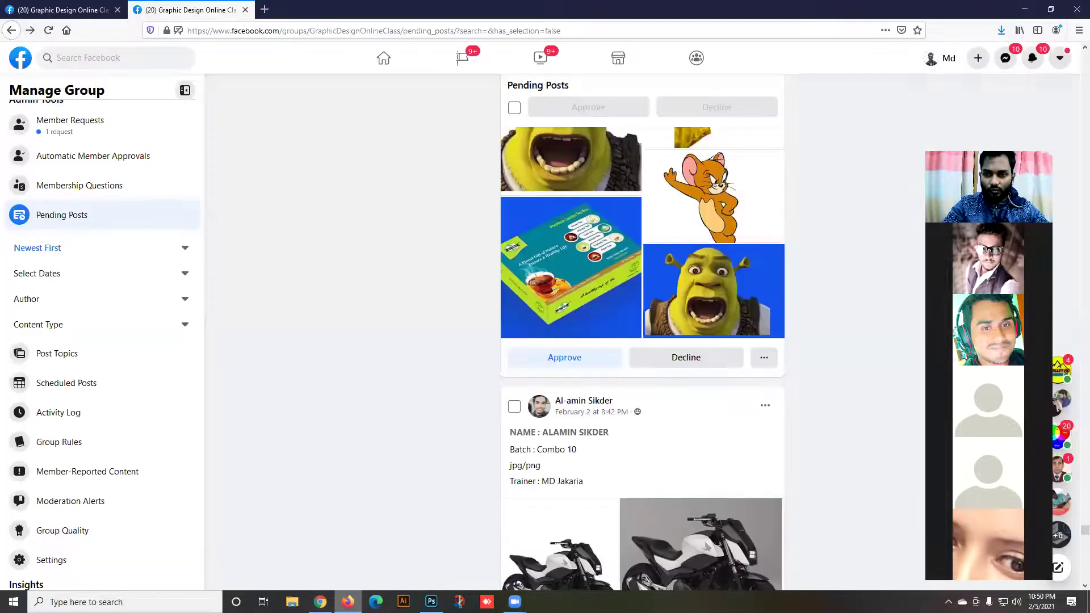
pyautogui.click(265, 9)
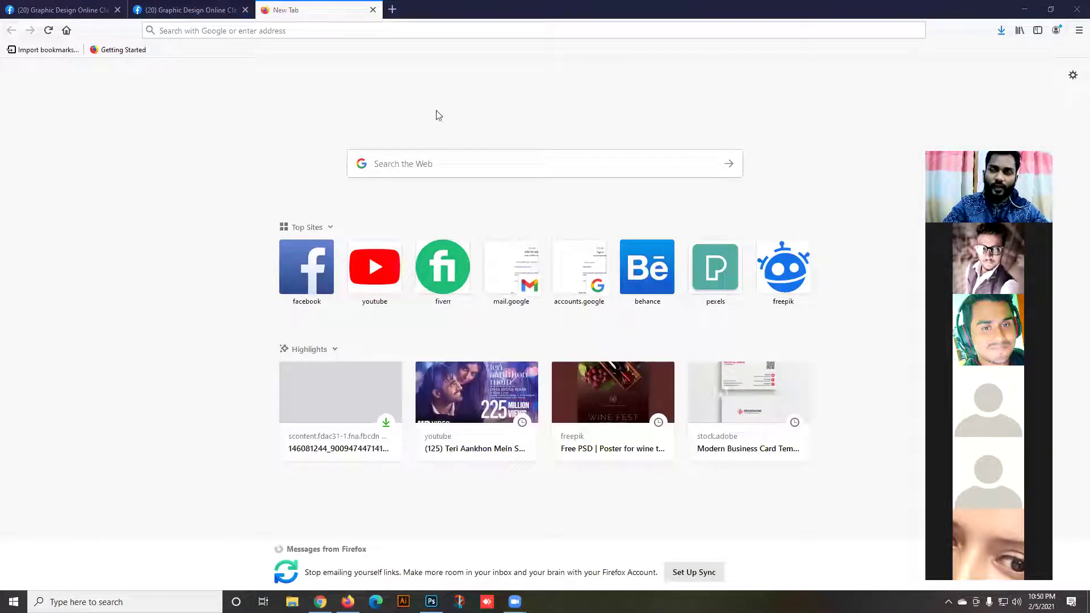
pyautogui.click(1026, 8)
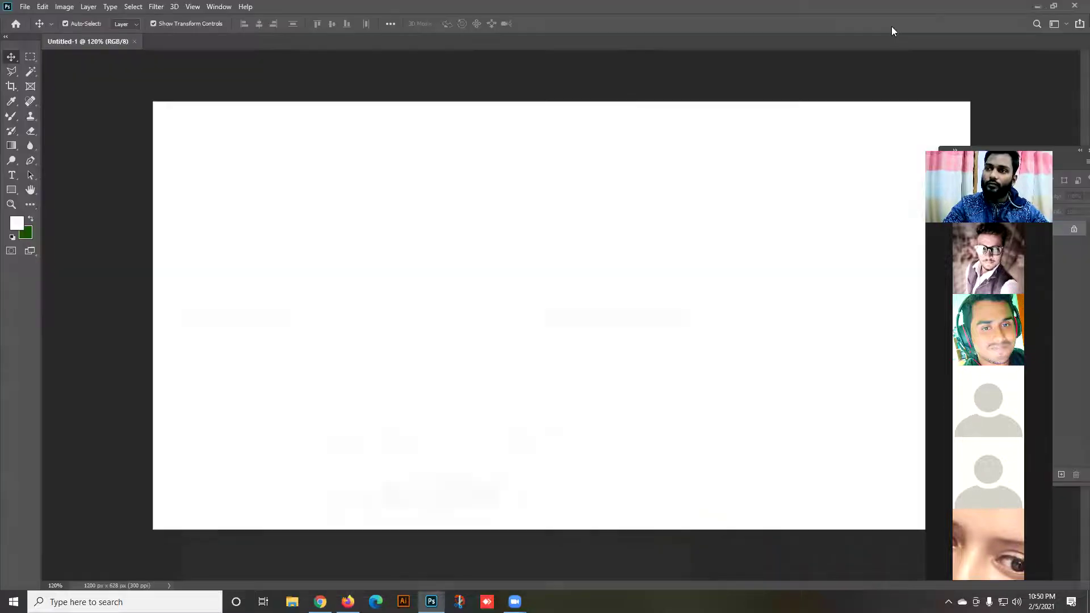
# Minimize Photoshop and check the contents of the desktop folders New folder and New folder (3), closing each one.
pyautogui.click(1041, 7)
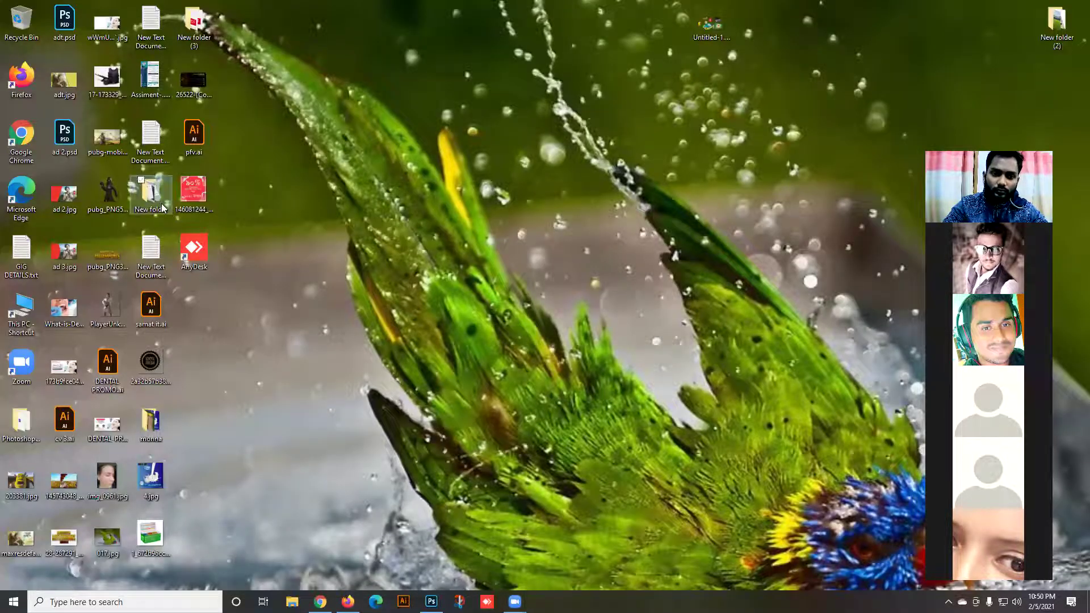
pyautogui.doubleClick(154, 208)
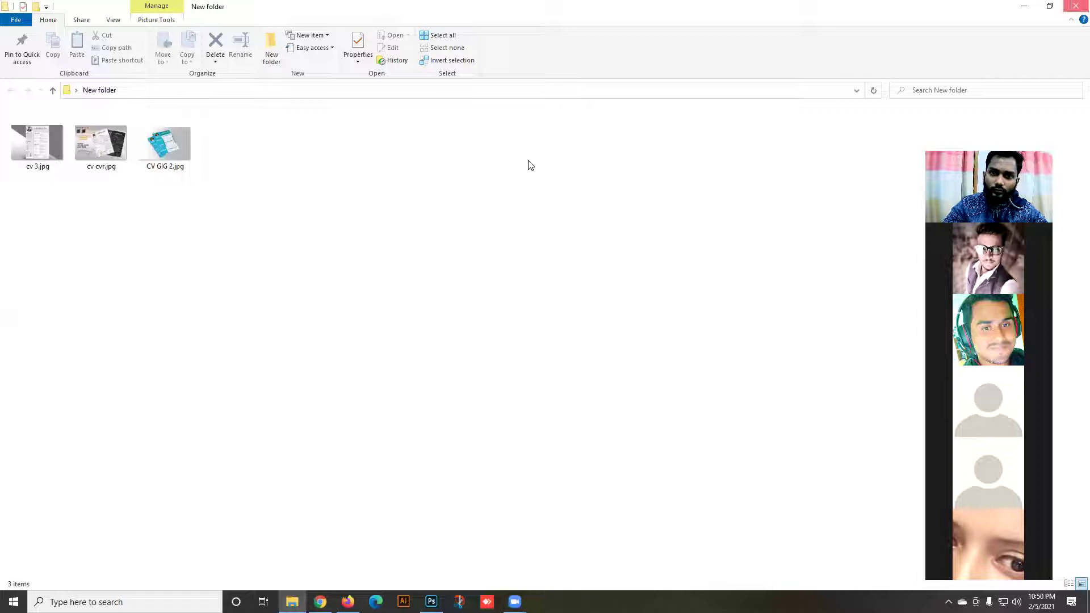
pyautogui.hotkey('alt', 'F4')
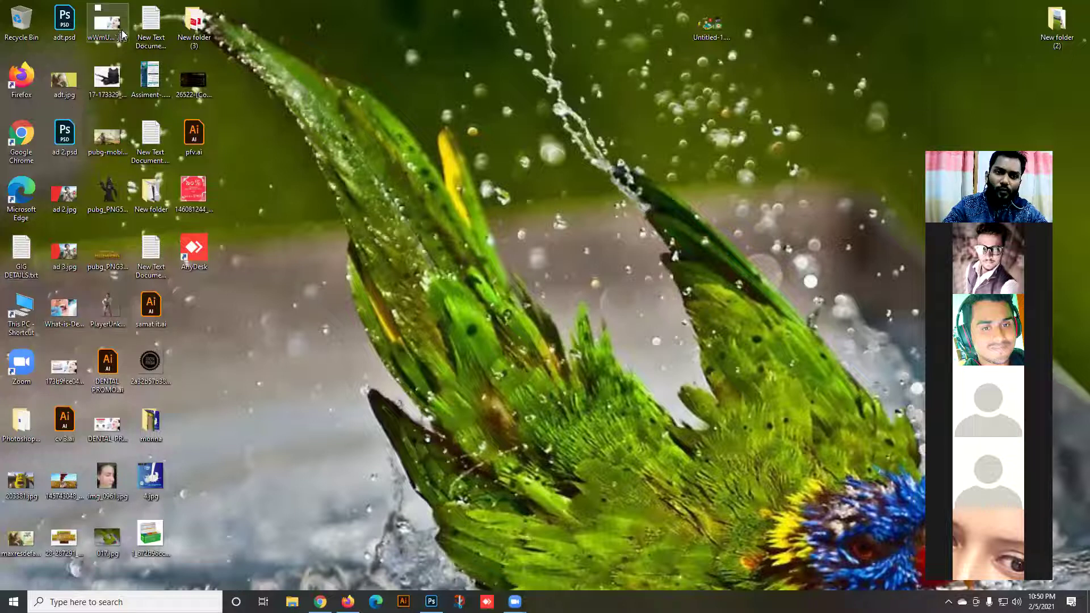
pyautogui.click(202, 34)
pyautogui.doubleClick(202, 31)
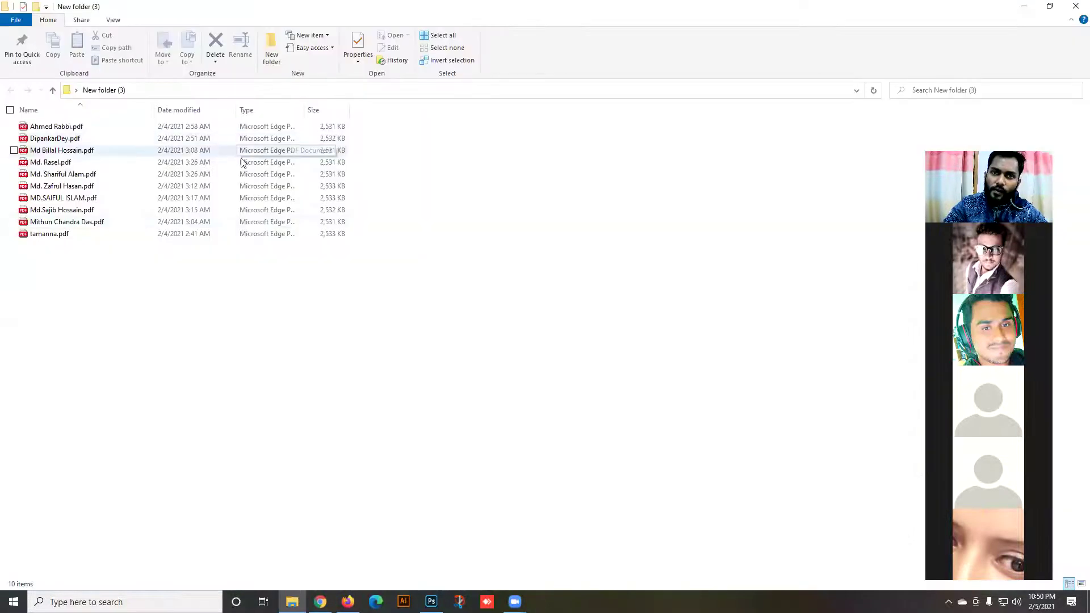
pyautogui.click(1050, 6)
pyautogui.click(664, 179)
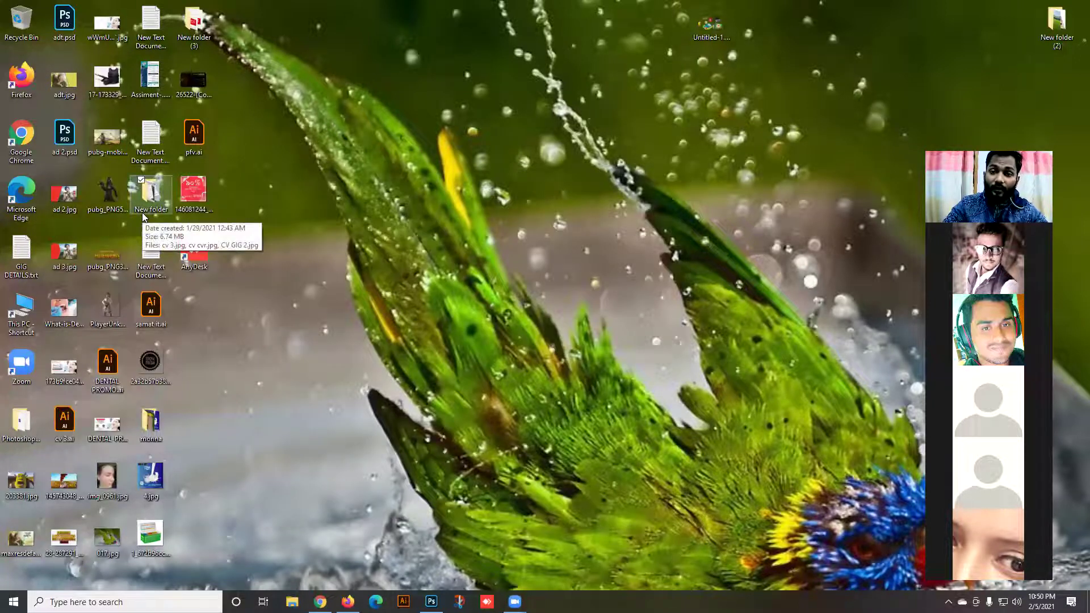
pyautogui.doubleClick(142, 212)
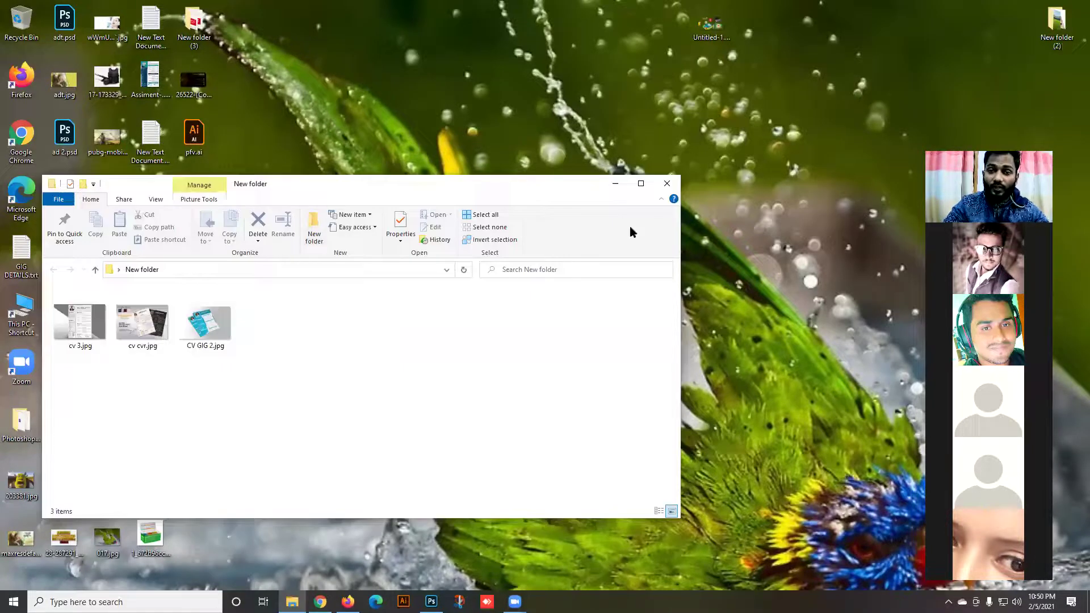
pyautogui.click(667, 183)
# Open the desktop folder New folder (2) and look through its image files.
pyautogui.doubleClick(1057, 26)
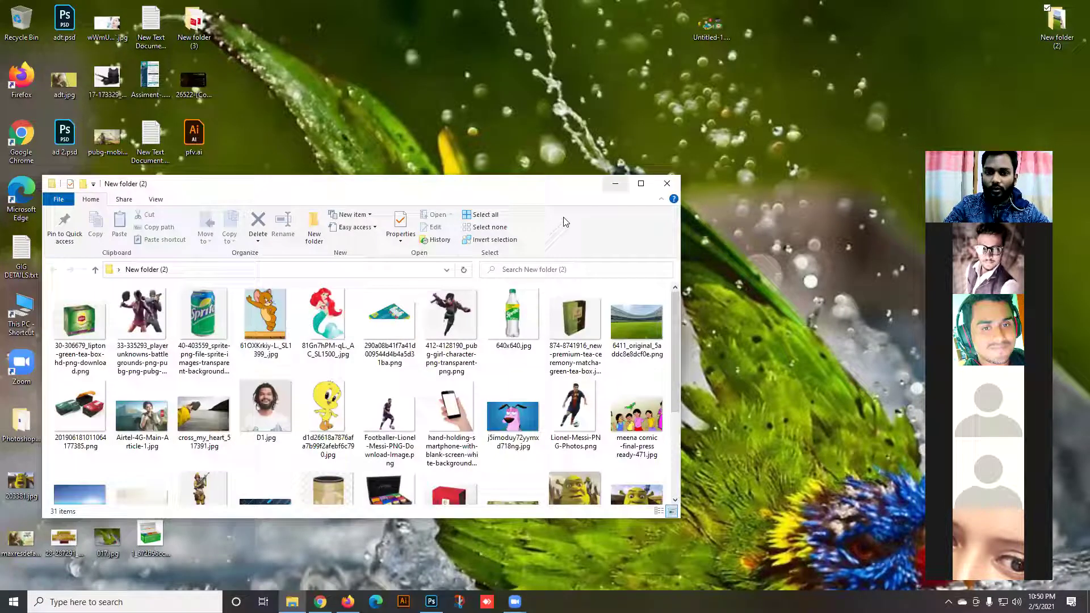
pyautogui.moveTo(468, 189); pyautogui.dragTo(469, 163)
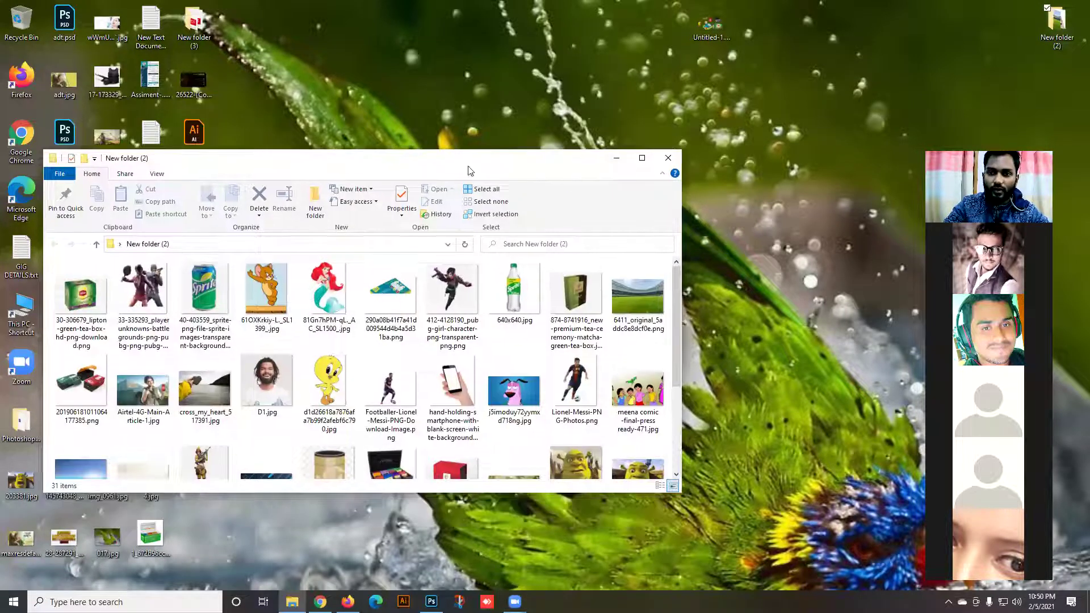
pyautogui.scroll(-1, 497, 292)
pyautogui.scroll(-1, 498, 293)
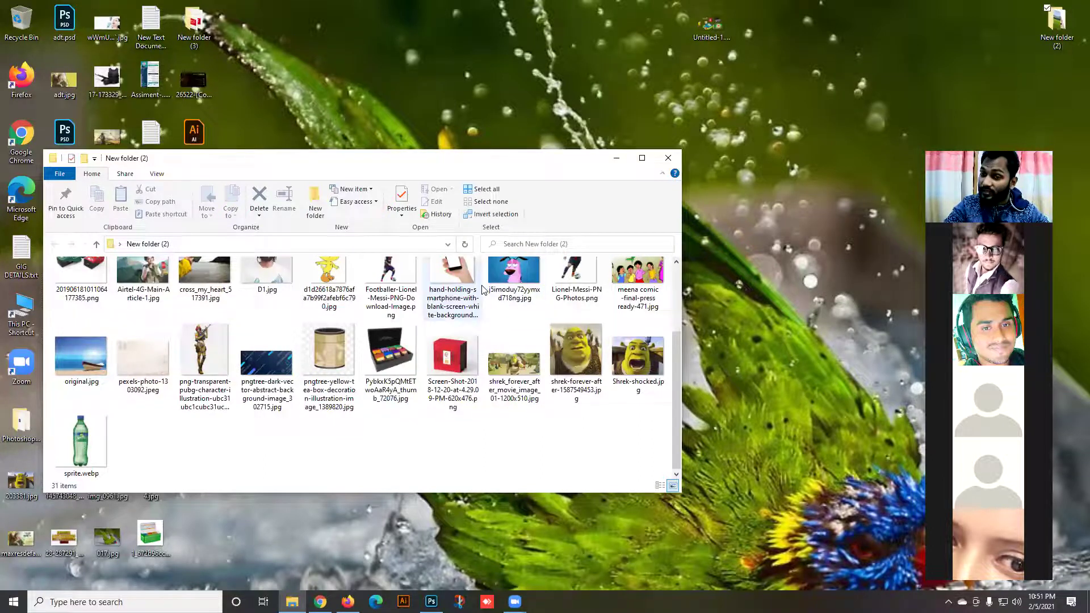
pyautogui.scroll(2, 482, 290)
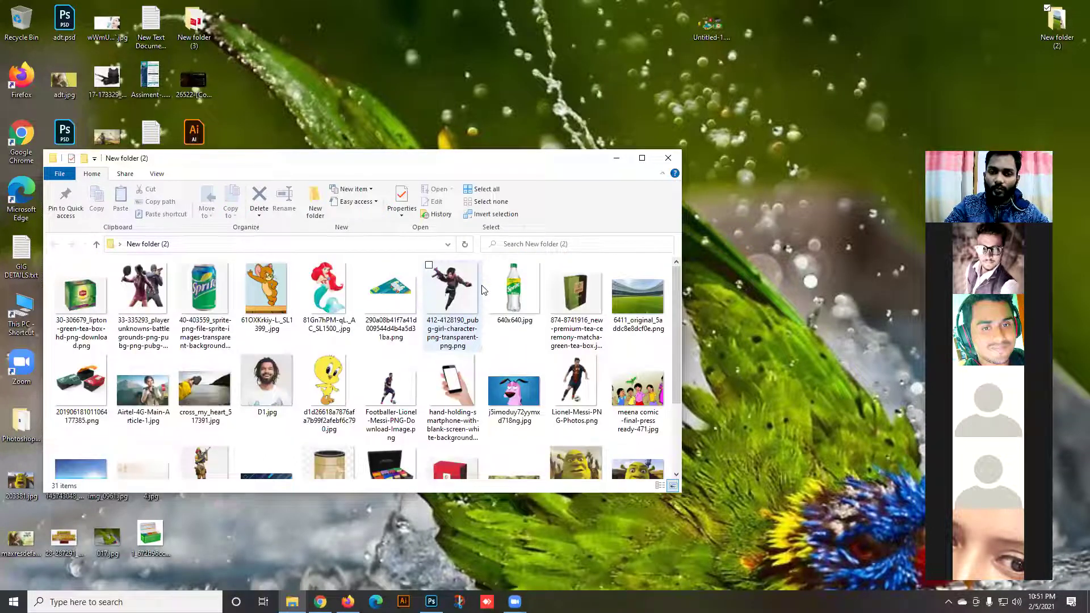
pyautogui.scroll(-2, 483, 290)
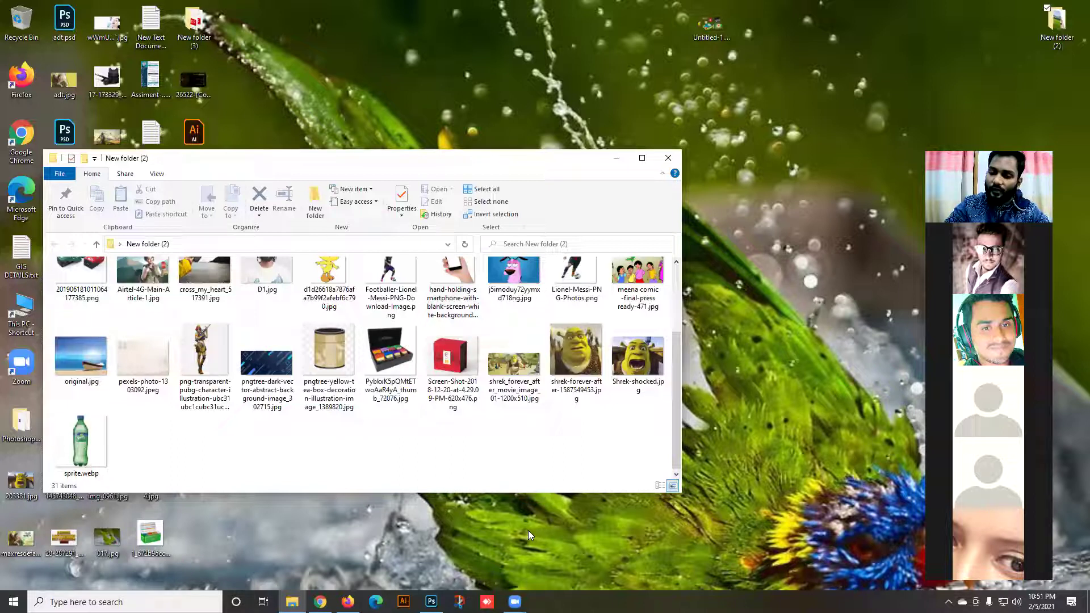
pyautogui.click(348, 601)
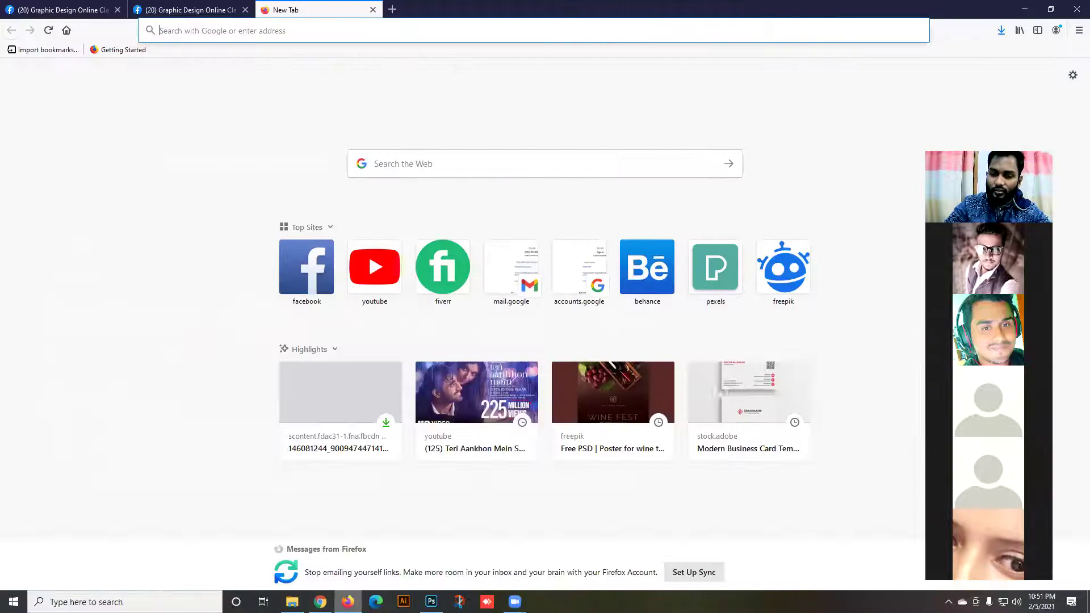
pyautogui.hotkey('alt', 'Tab')
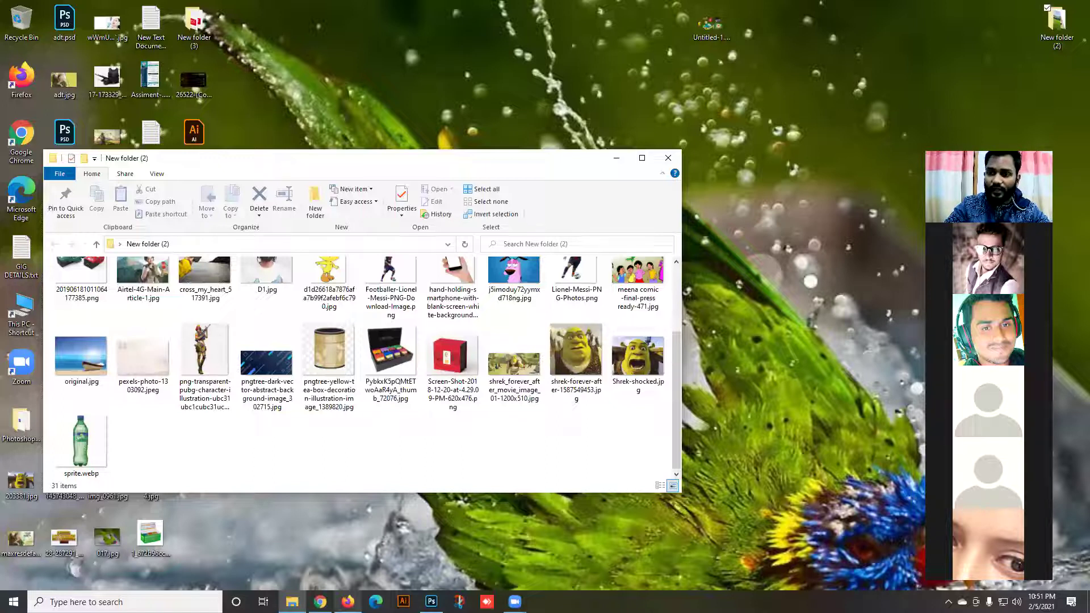
# View shrek-forever-after-1587549453.jpg and its neighbouring images in Photos, and close the viewer.
pyautogui.click(570, 349)
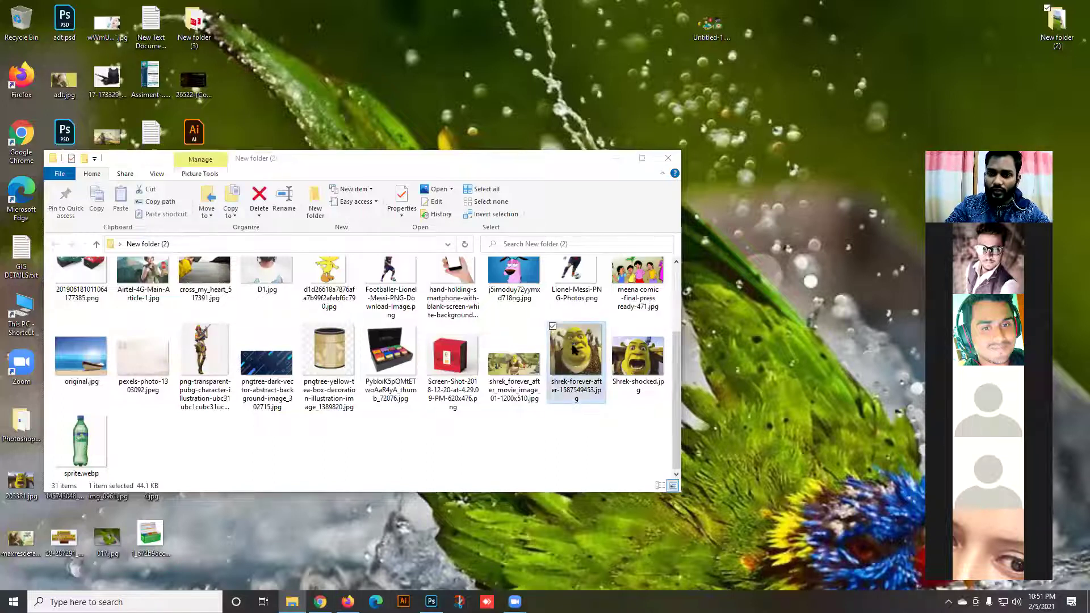
pyautogui.doubleClick(574, 349)
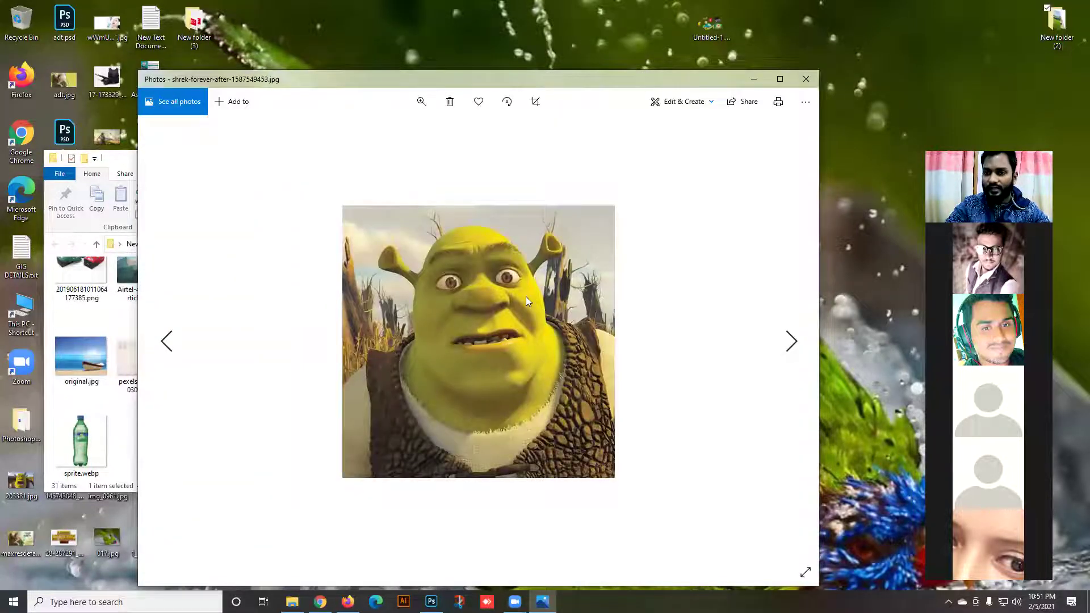
pyautogui.scroll(-2, 525, 297)
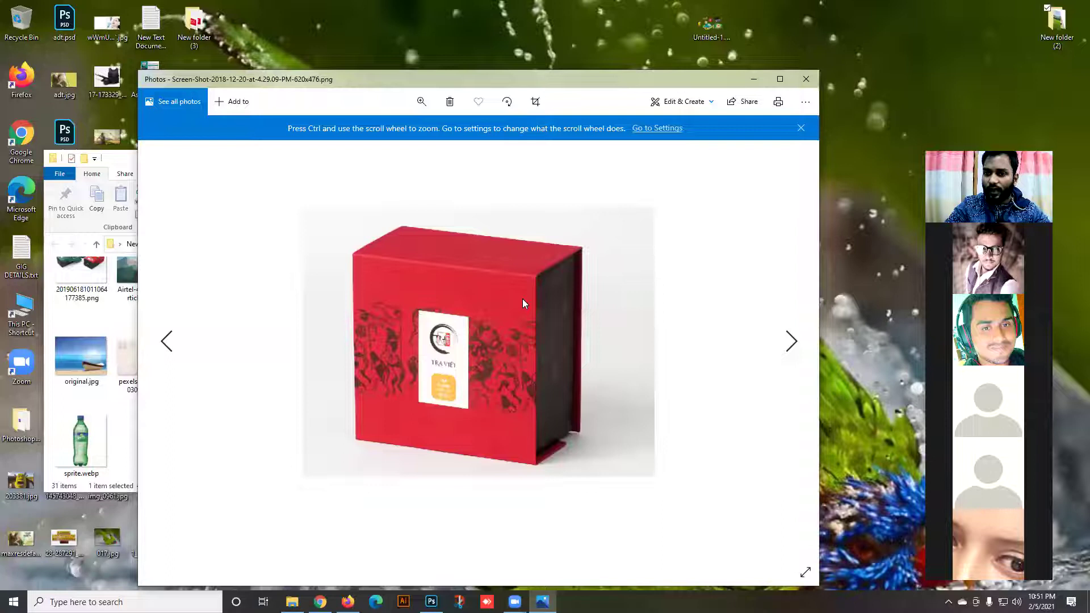
pyautogui.scroll(-1, 522, 299)
pyautogui.scroll(2, 522, 302)
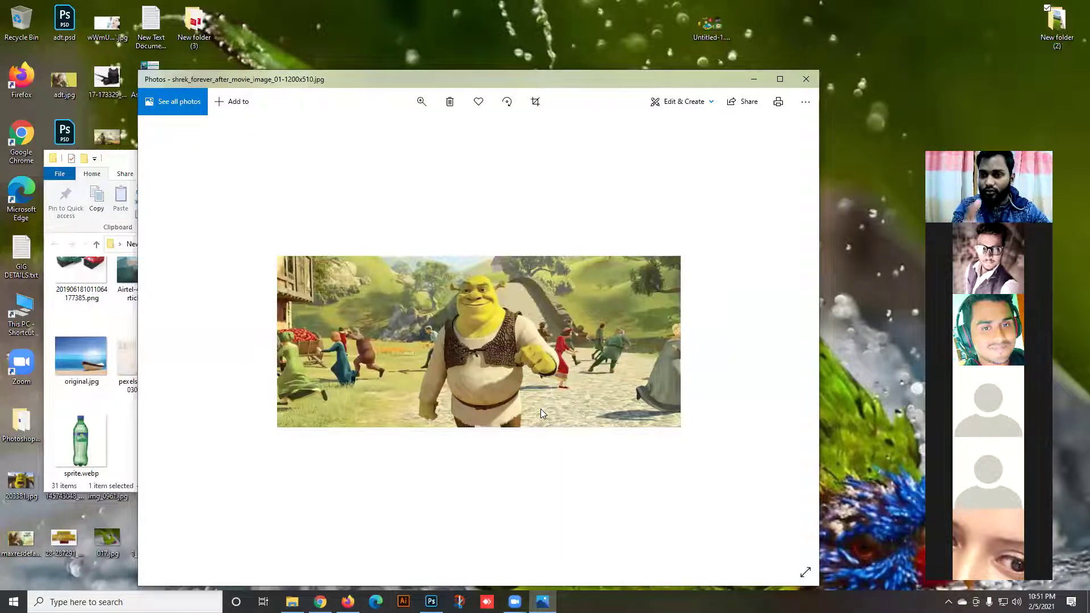
pyautogui.click(805, 80)
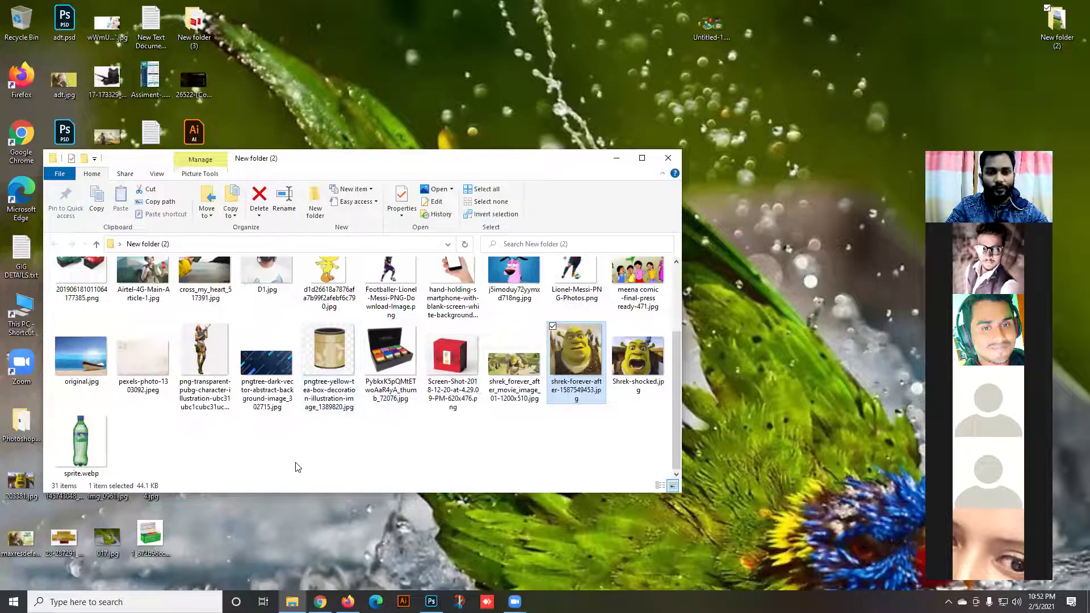
# Place the hand-holding-smartphone image from the folder into the Photoshop document, scale it to about 12.36%, and deselect it.
pyautogui.scroll(2, 295, 462)
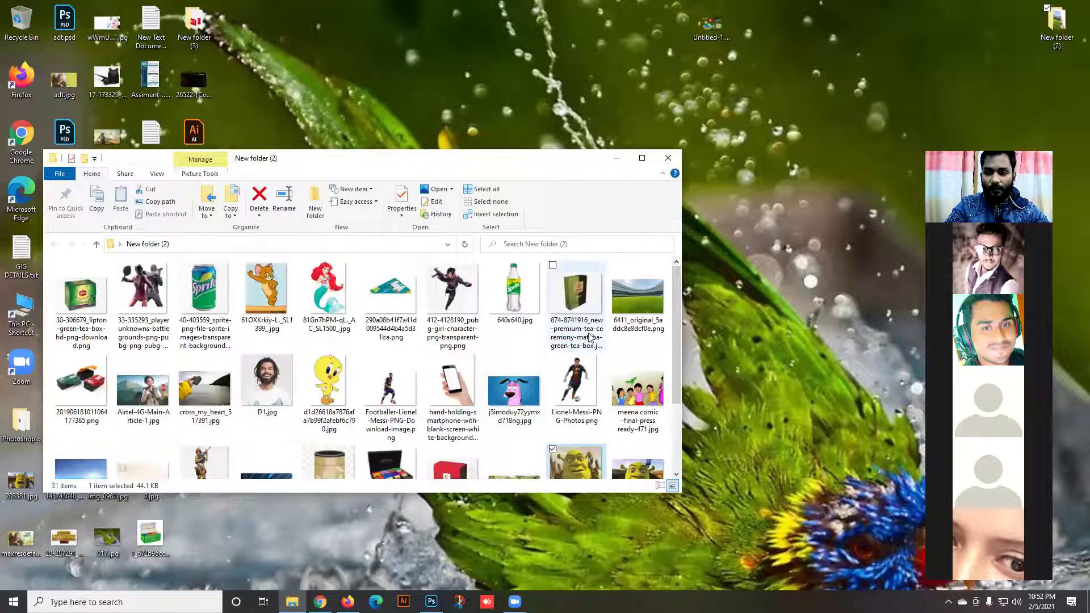
pyautogui.click(460, 392)
pyautogui.moveTo(452, 391); pyautogui.dragTo(431, 364)
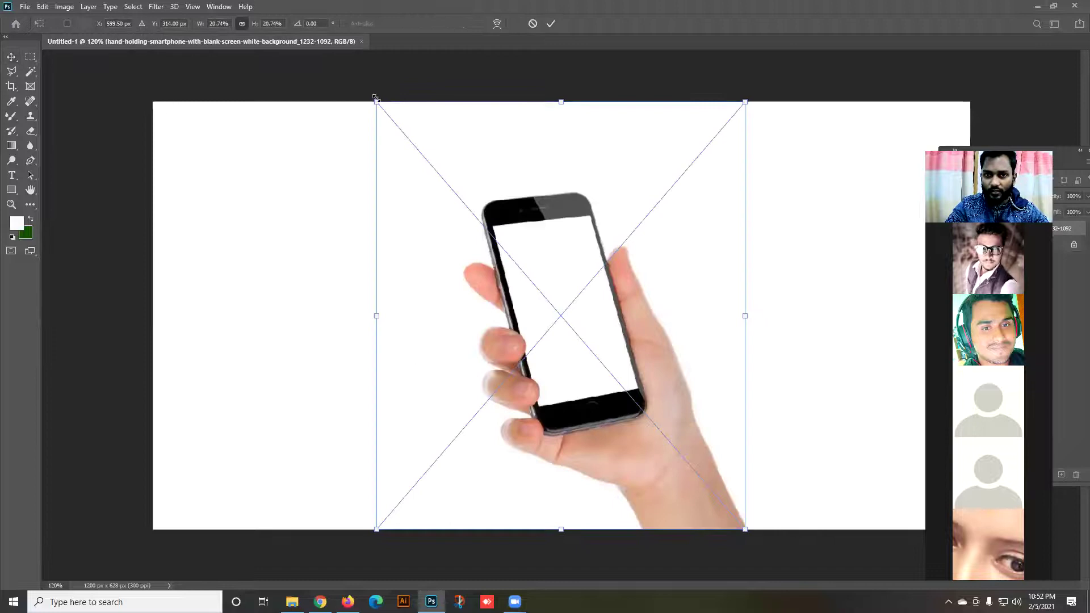
pyautogui.moveTo(376, 102); pyautogui.dragTo(526, 274)
pyautogui.moveTo(648, 420); pyautogui.dragTo(610, 398)
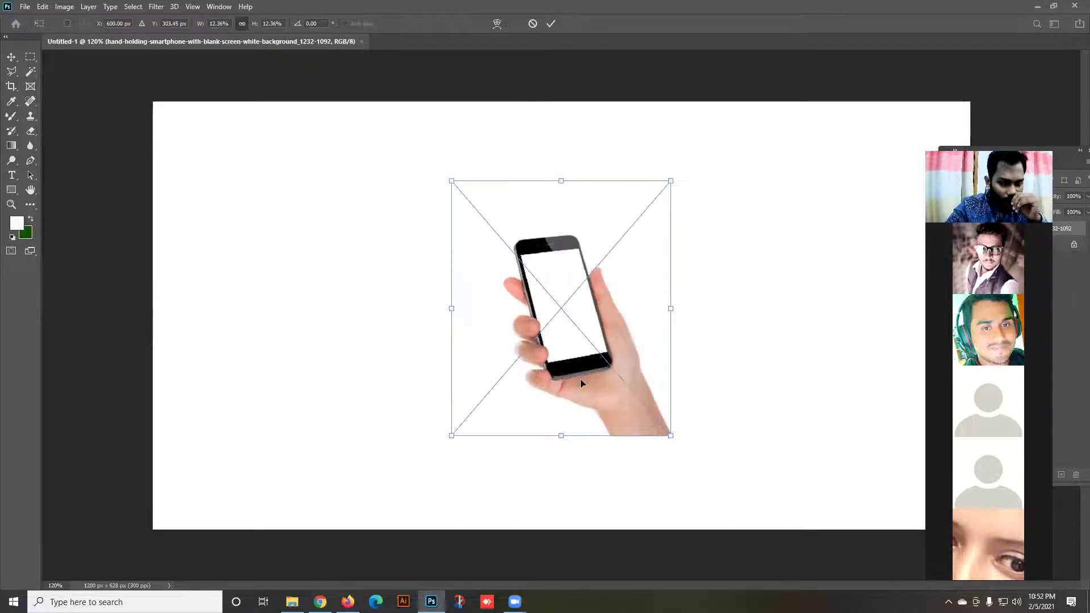
pyautogui.click(550, 23)
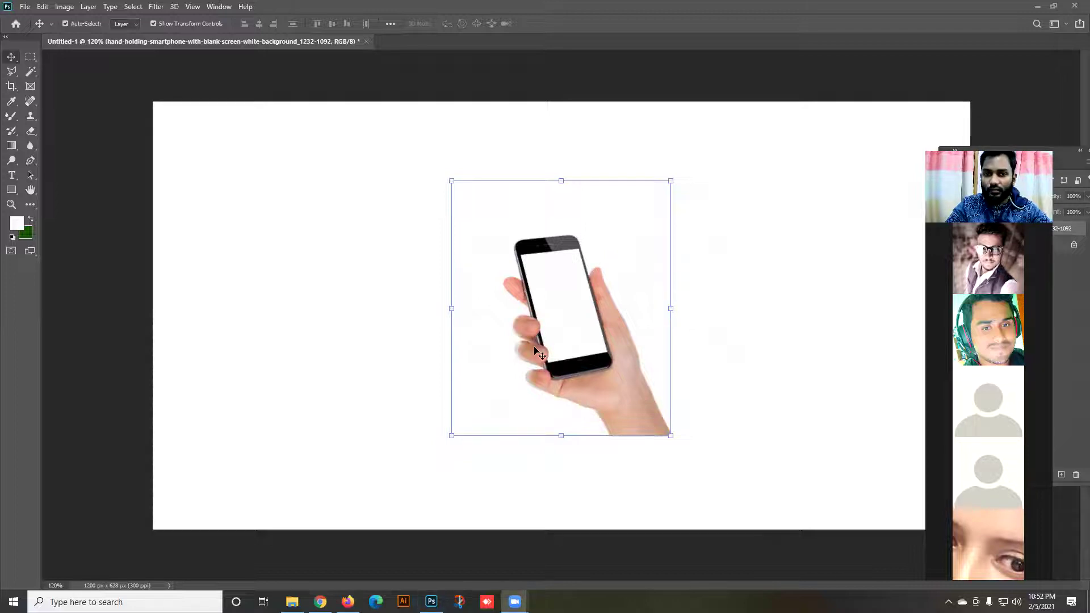
pyautogui.click(365, 348)
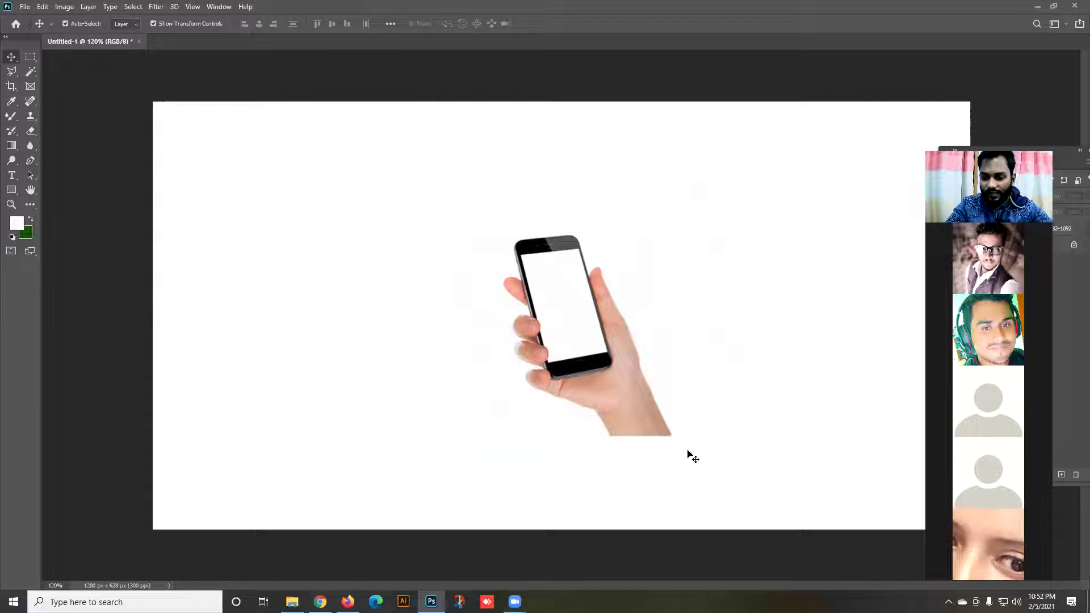
# Enlarge the placed hand-with-smartphone image, tilt it slightly and position it with the cut wrist near the canvas's bottom edge.
pyautogui.scroll(5, 688, 456)
pyautogui.moveTo(713, 440); pyautogui.dragTo(482, 362)
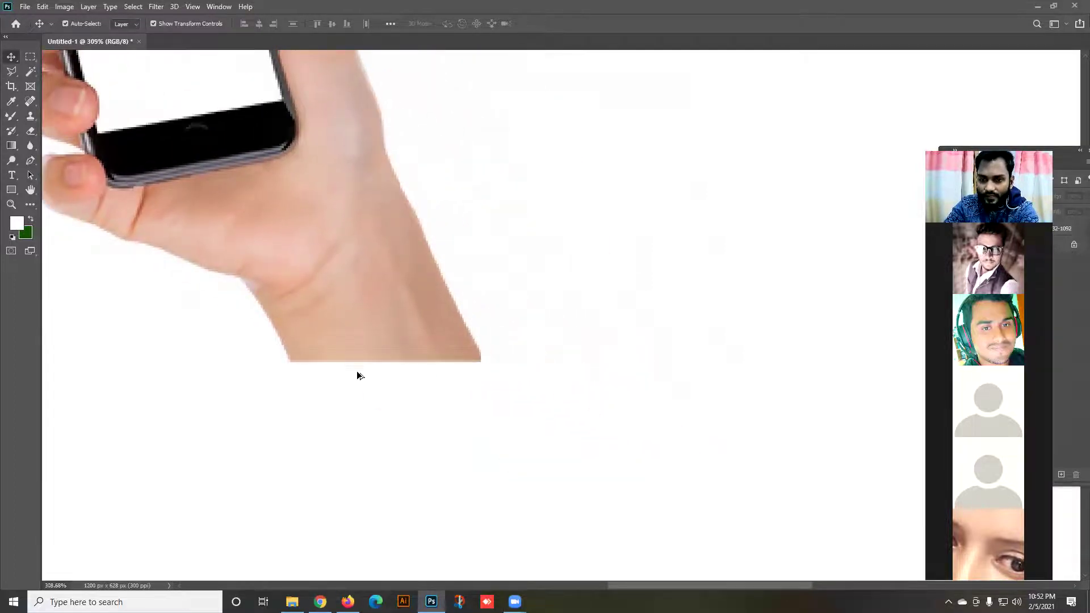
pyautogui.scroll(-5, 353, 373)
pyautogui.click(507, 407)
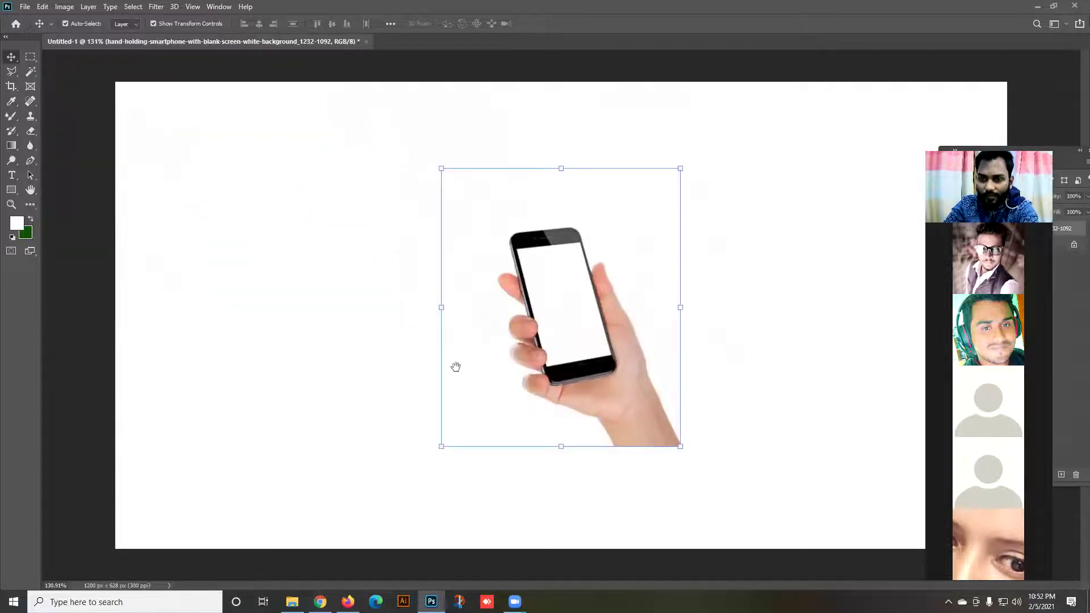
pyautogui.scroll(-2, 446, 369)
pyautogui.moveTo(466, 208); pyautogui.dragTo(204, 175)
pyautogui.moveTo(500, 300); pyautogui.dragTo(508, 301)
pyautogui.moveTo(566, 320); pyautogui.dragTo(773, 395)
pyautogui.scroll(3, 838, 481)
pyautogui.hotkey('alt', 'space')
pyautogui.moveTo(803, 434); pyautogui.dragTo(565, 382)
pyautogui.moveTo(617, 440); pyautogui.dragTo(578, 507)
pyautogui.press('Return')
pyautogui.moveTo(605, 522); pyautogui.dragTo(605, 522)
pyautogui.moveTo(539, 479); pyautogui.dragTo(446, 388)
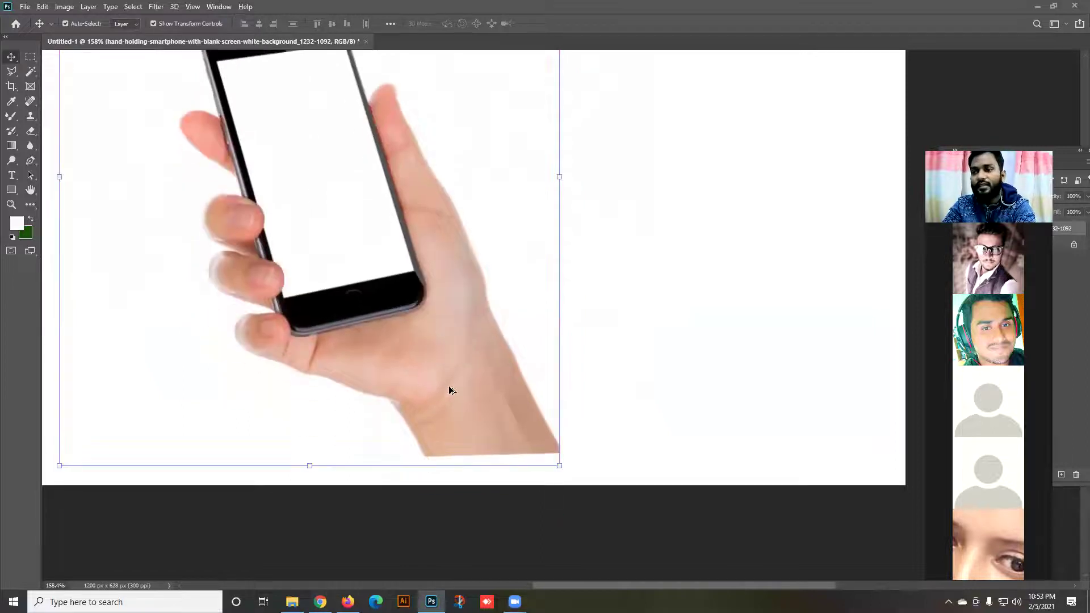
# Scale the hand image up further and shift it so the cut wrist runs off the canvas's bottom edge.
pyautogui.scroll(-4, 448, 388)
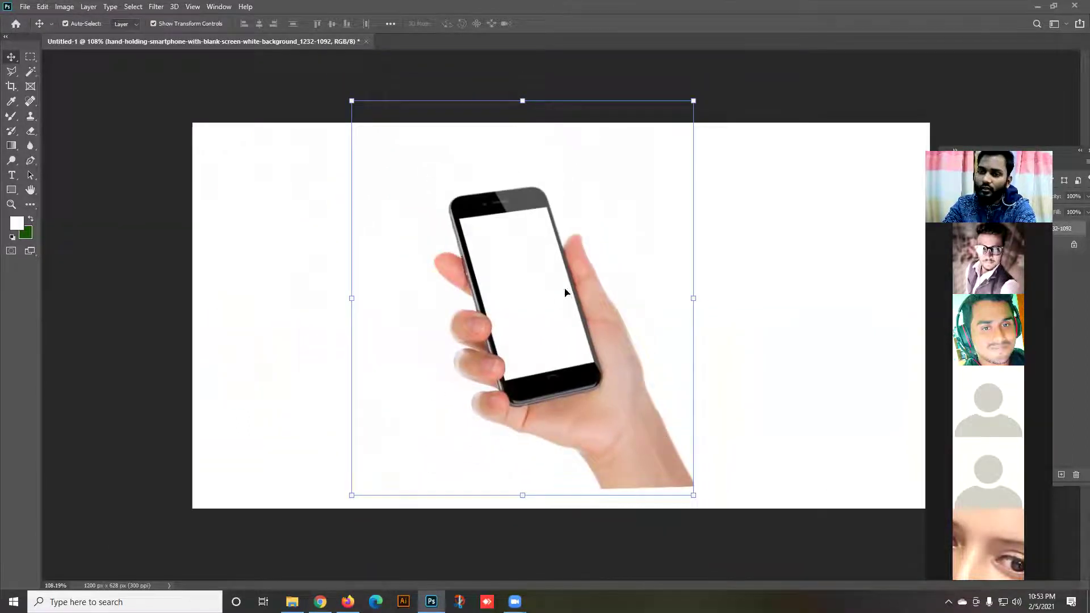
pyautogui.moveTo(690, 99); pyautogui.dragTo(748, 30)
pyautogui.press('Return')
pyautogui.moveTo(660, 268); pyautogui.dragTo(638, 293)
pyautogui.click(784, 327)
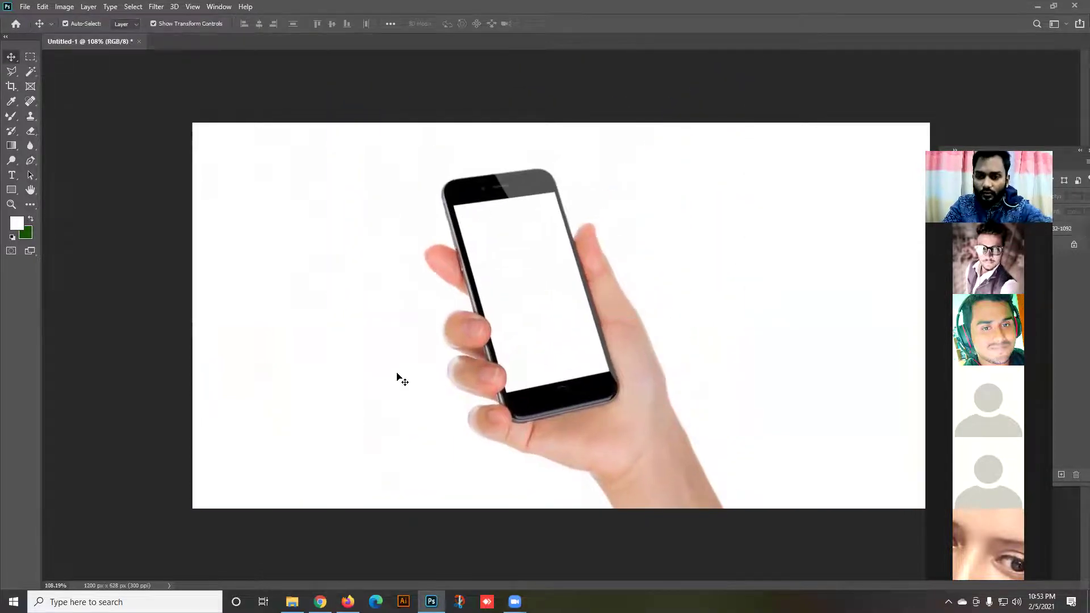
pyautogui.hotkey('alt', 'Tab')
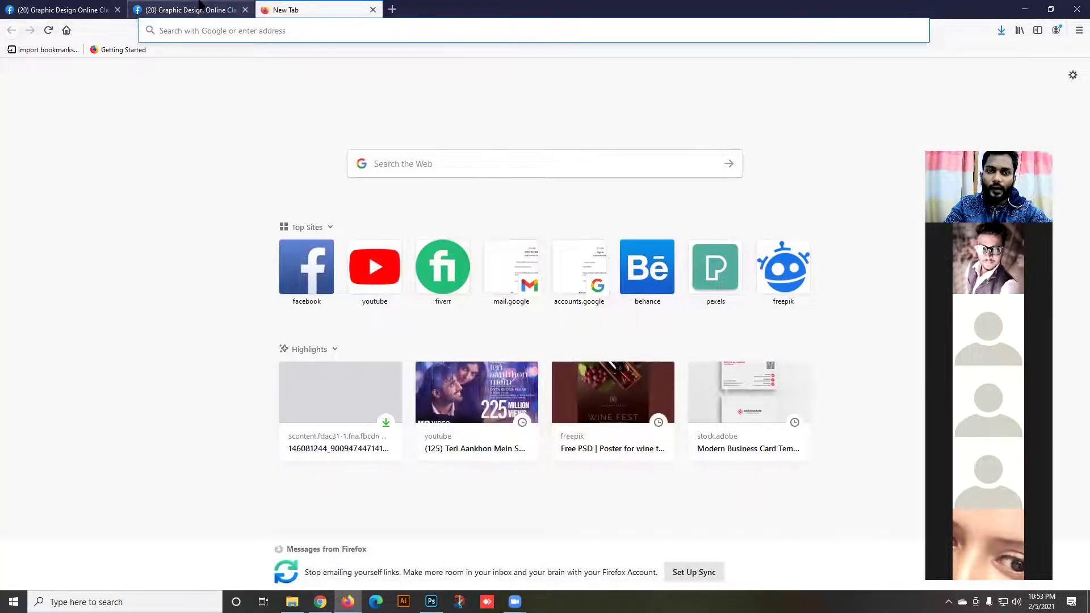
pyautogui.click(219, 6)
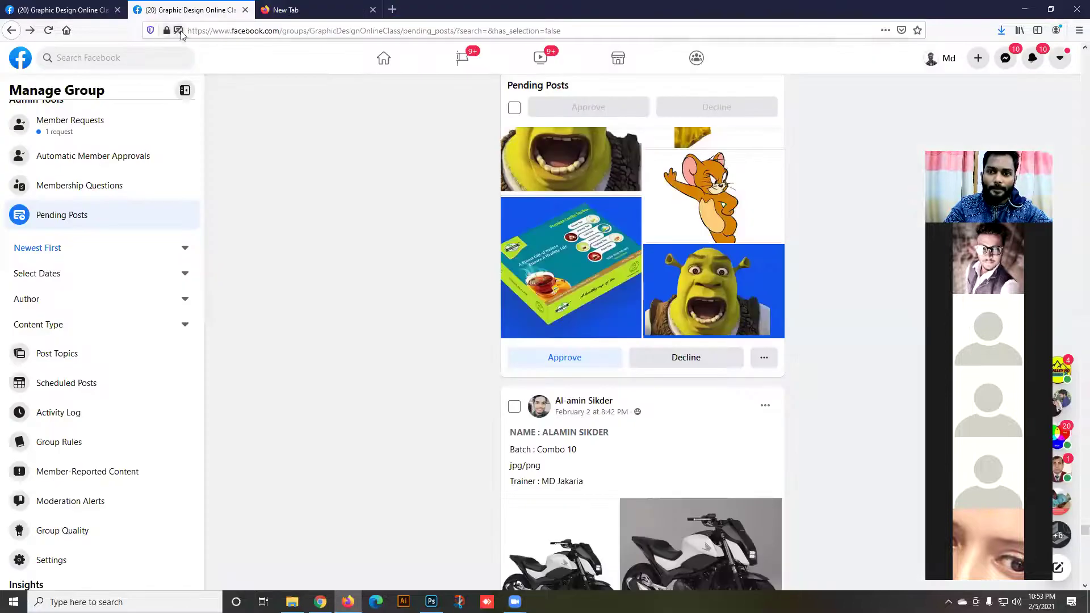
pyautogui.click(331, 10)
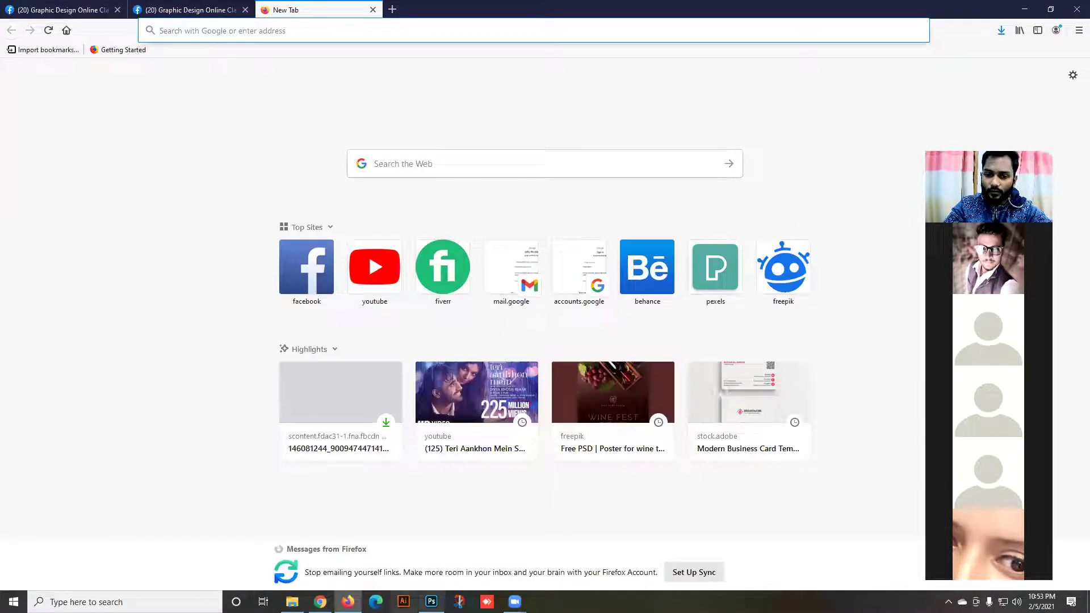
pyautogui.click(432, 602)
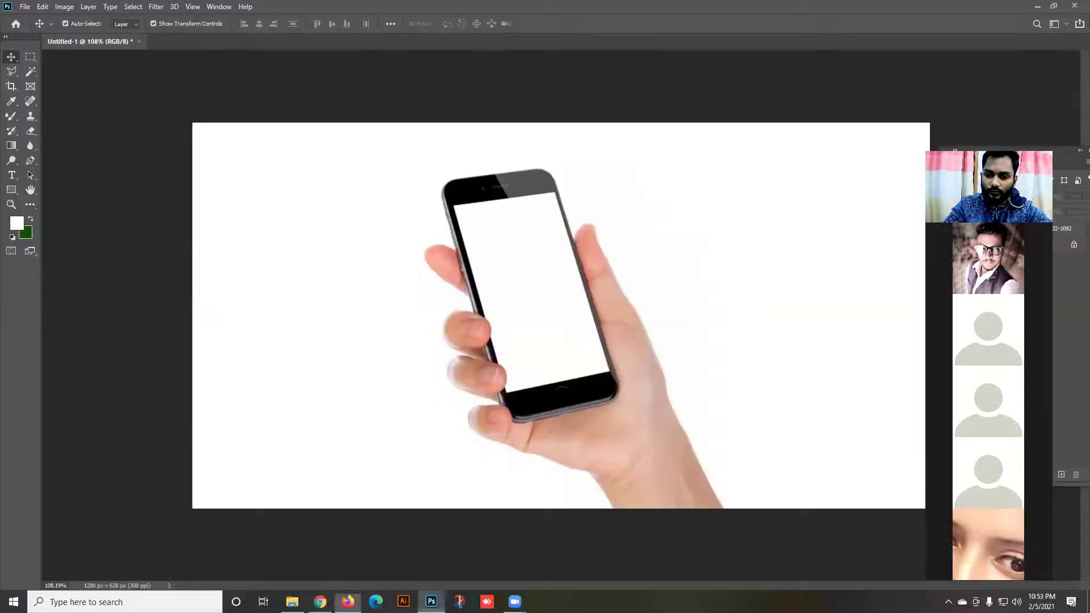
# Place the stadium grass photo from the Desktop's New folder (2) as a linked image, enlarge it, shift it up and commit the placement.
pyautogui.click(25, 6)
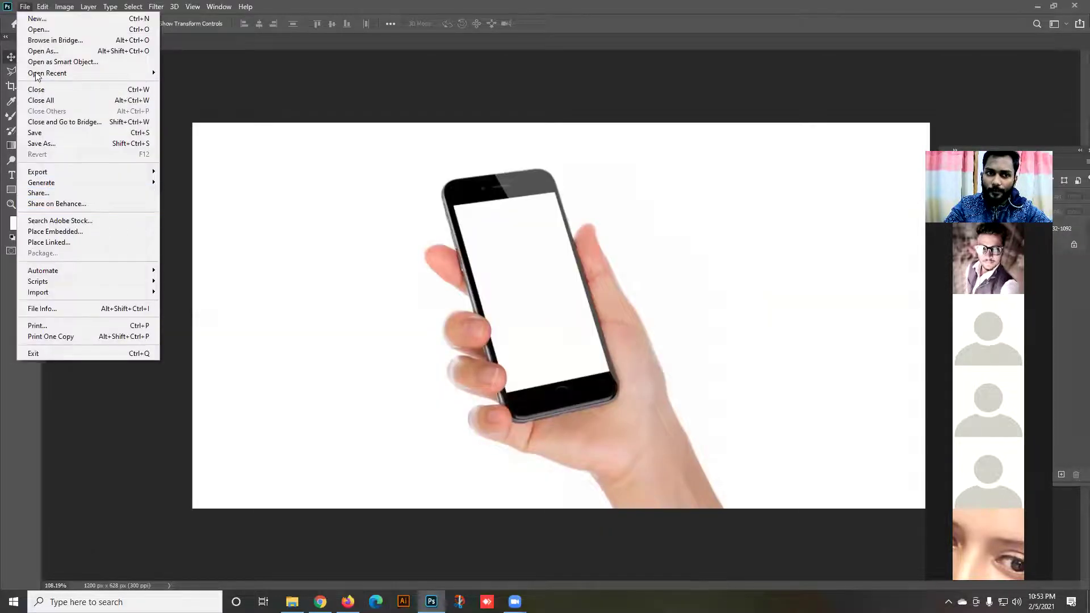
pyautogui.click(51, 242)
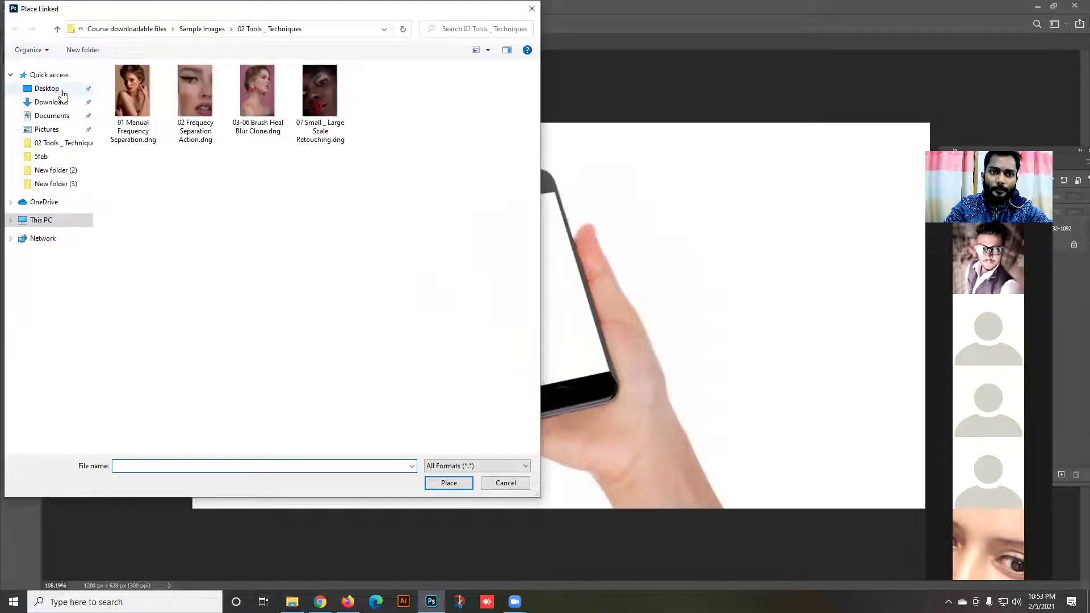
pyautogui.click(63, 95)
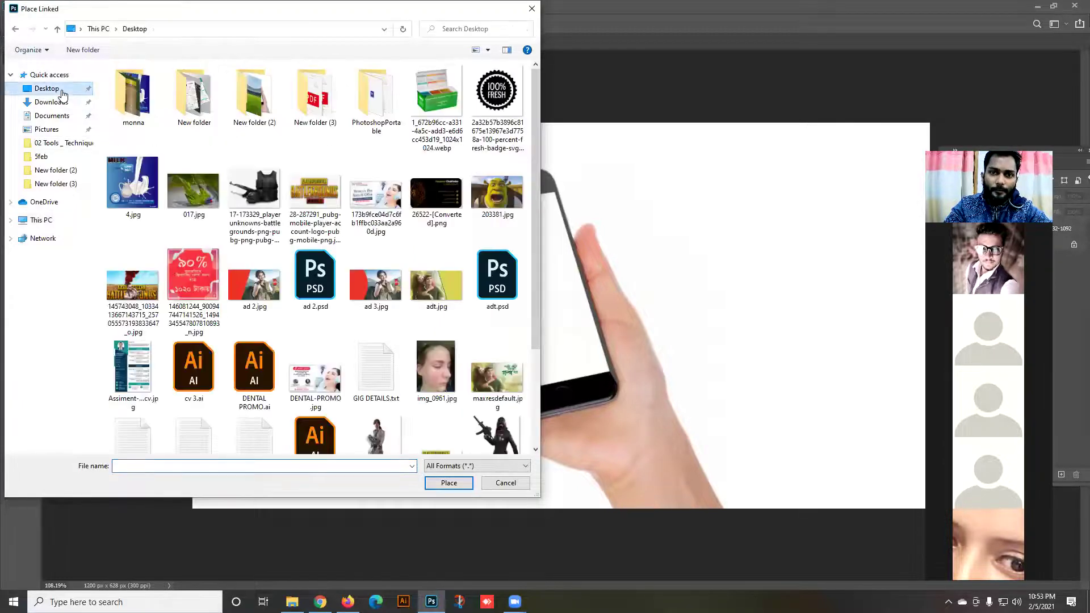
pyautogui.doubleClick(264, 119)
pyautogui.doubleClick(272, 219)
pyautogui.moveTo(485, 399); pyautogui.dragTo(440, 257)
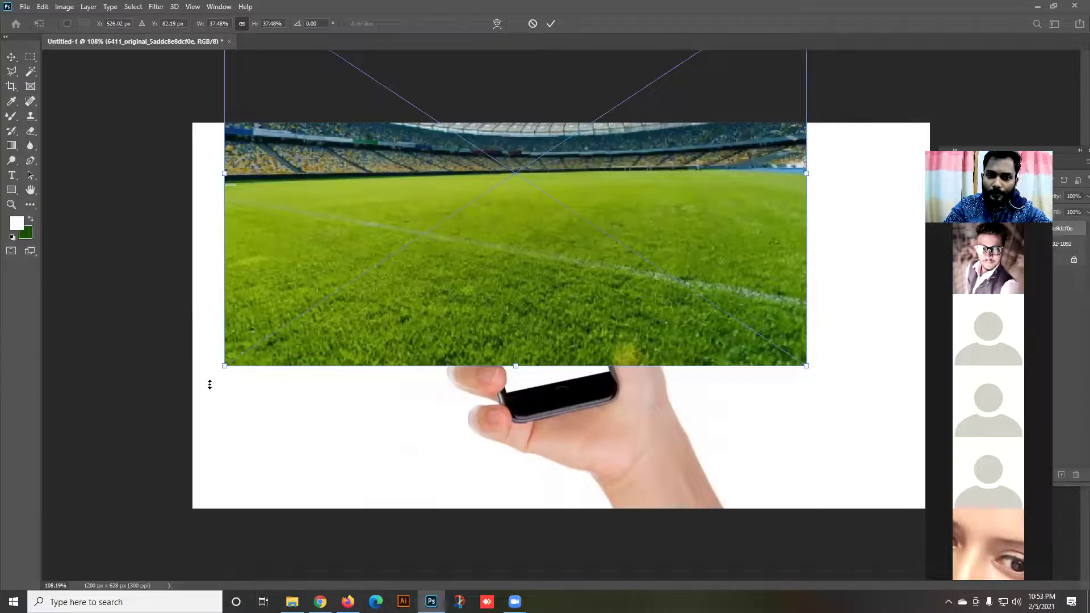
pyautogui.moveTo(209, 384); pyautogui.dragTo(165, 454)
pyautogui.moveTo(388, 346); pyautogui.dragTo(354, 291)
pyautogui.click(551, 24)
# Move the grass photo up past the canvas's top edge, shift the hand image lower, and leave the hand layer selected.
pyautogui.moveTo(593, 296); pyautogui.dragTo(623, 148)
pyautogui.moveTo(584, 365)
pyautogui.mouseDown()
pyautogui.moveTo(600, 375)
pyautogui.moveTo(564, 312)
pyautogui.moveTo(572, 355)
pyautogui.mouseUp()
pyautogui.moveTo(363, 135); pyautogui.dragTo(348, 200)
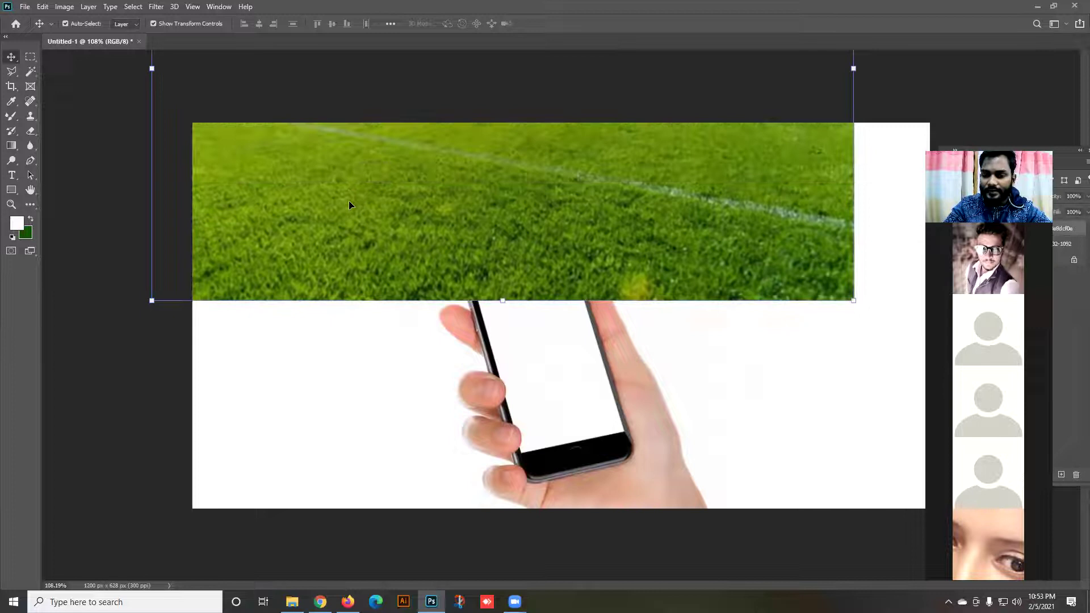
pyautogui.click(364, 376)
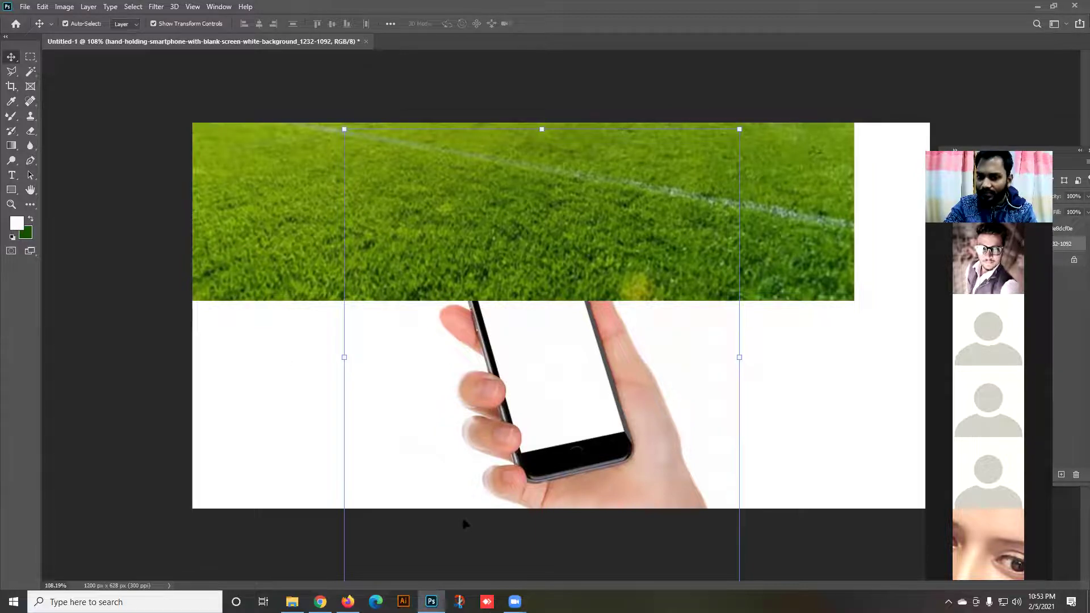
# Switch to Firefox, search Google for "photoshop rasterize layer shortcut" and highlight the key combination in the featured answer.
pyautogui.click(348, 602)
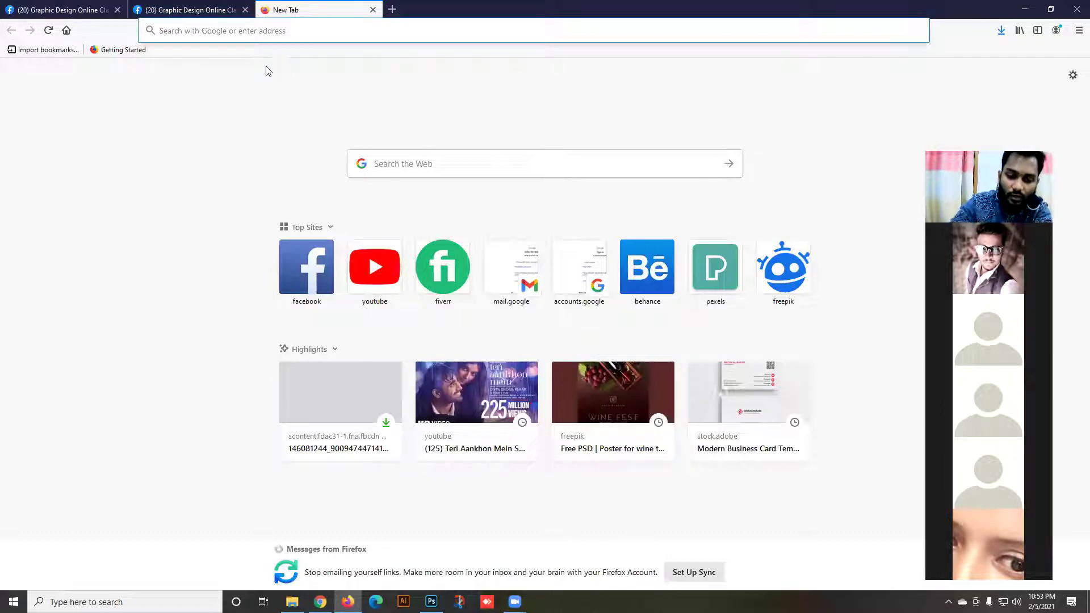
pyautogui.write('a')
pyautogui.press('BackSpace')
pyautogui.write('p')
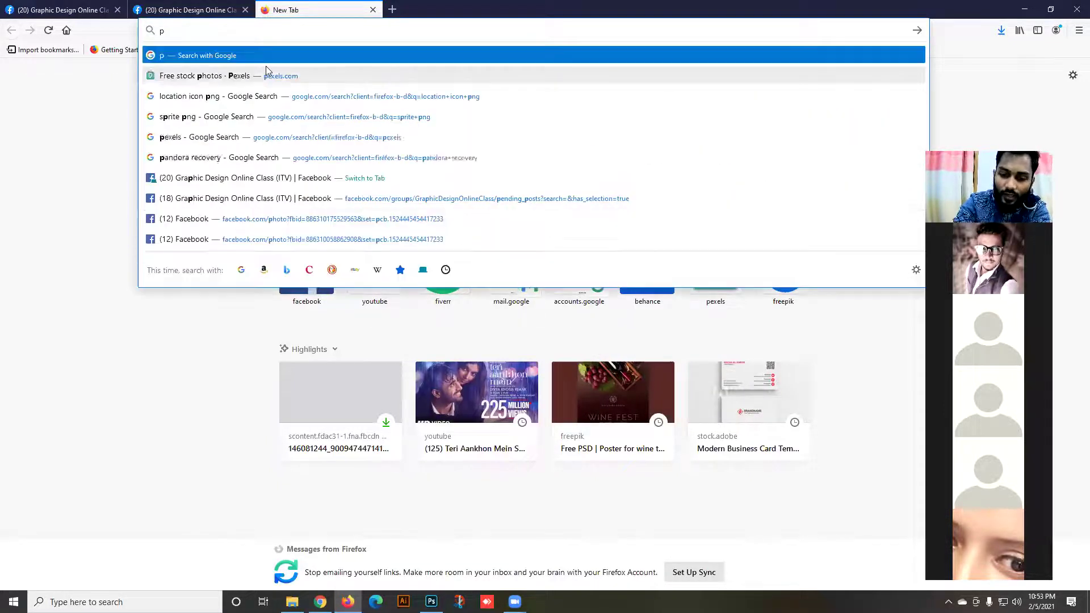
pyautogui.write('ho')
pyautogui.press('Down')
pyautogui.press('Down')
pyautogui.write('r')
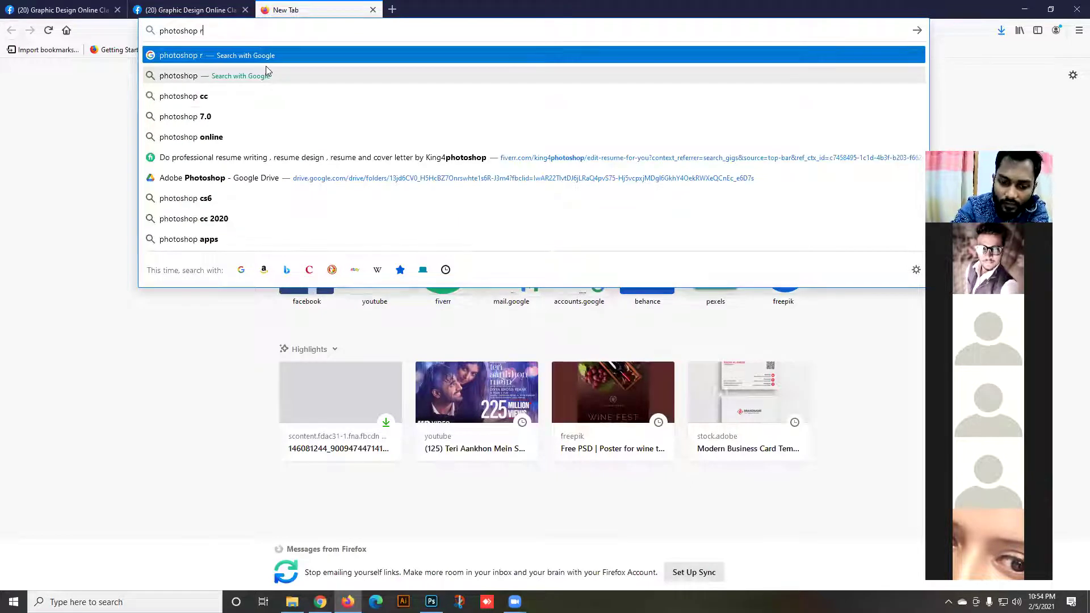
pyautogui.write('es')
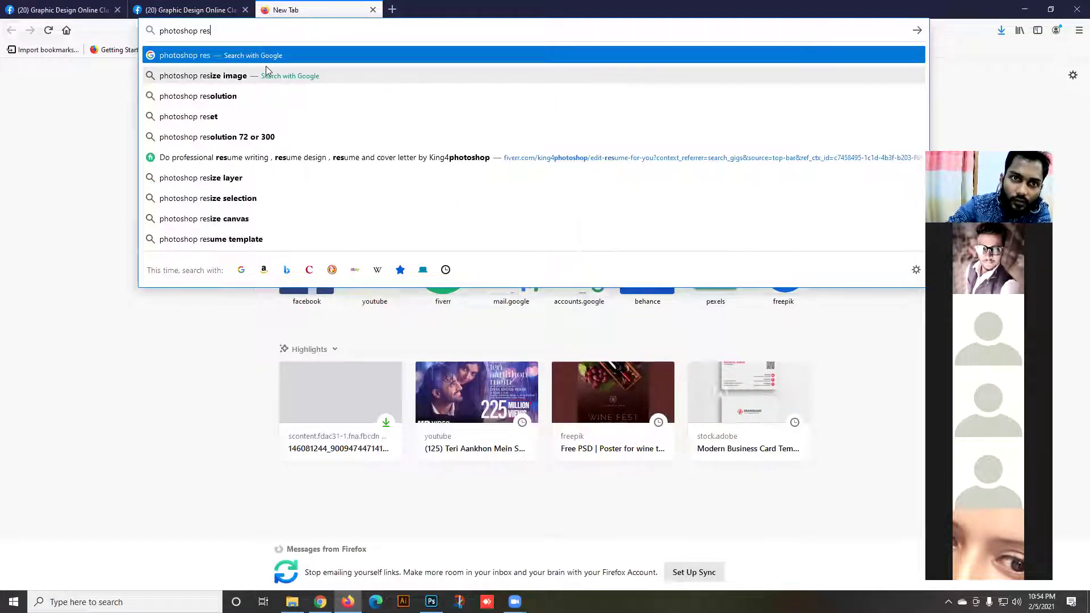
pyautogui.press('BackSpace')
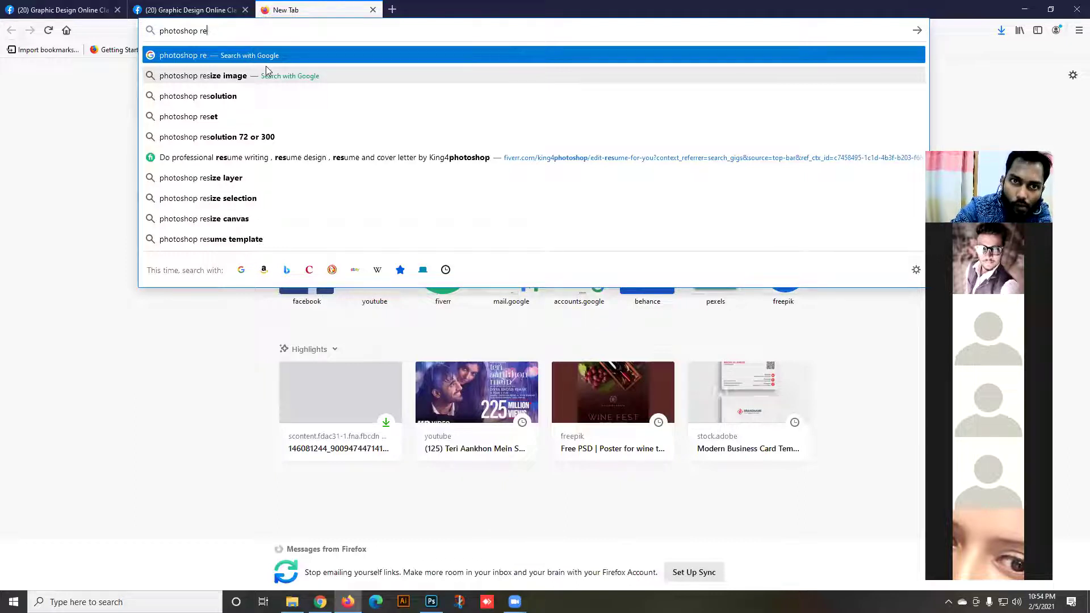
pyautogui.press('BackSpace')
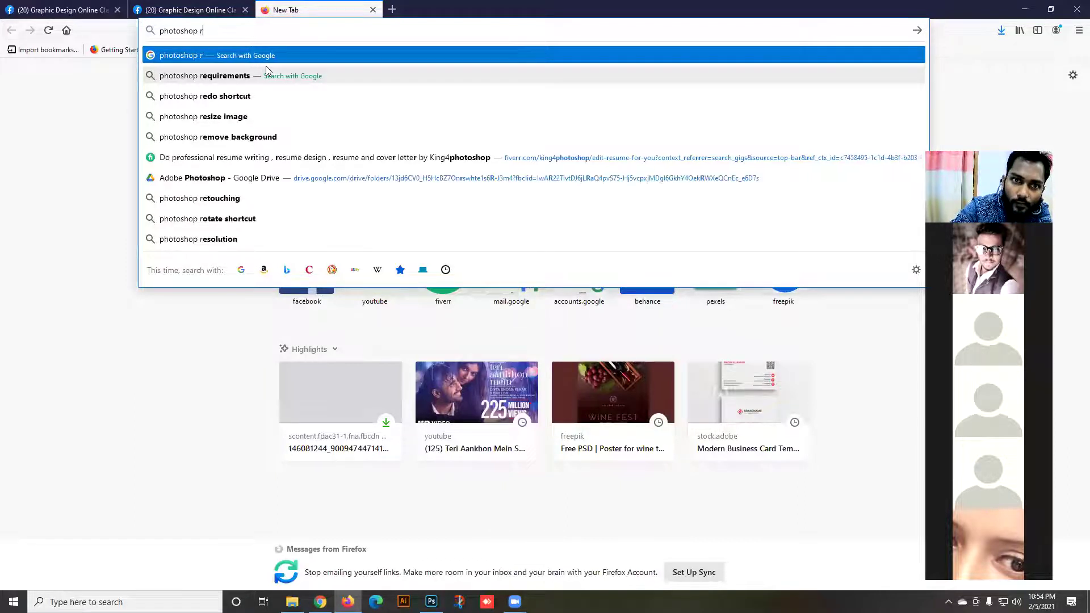
pyautogui.press('BackSpace')
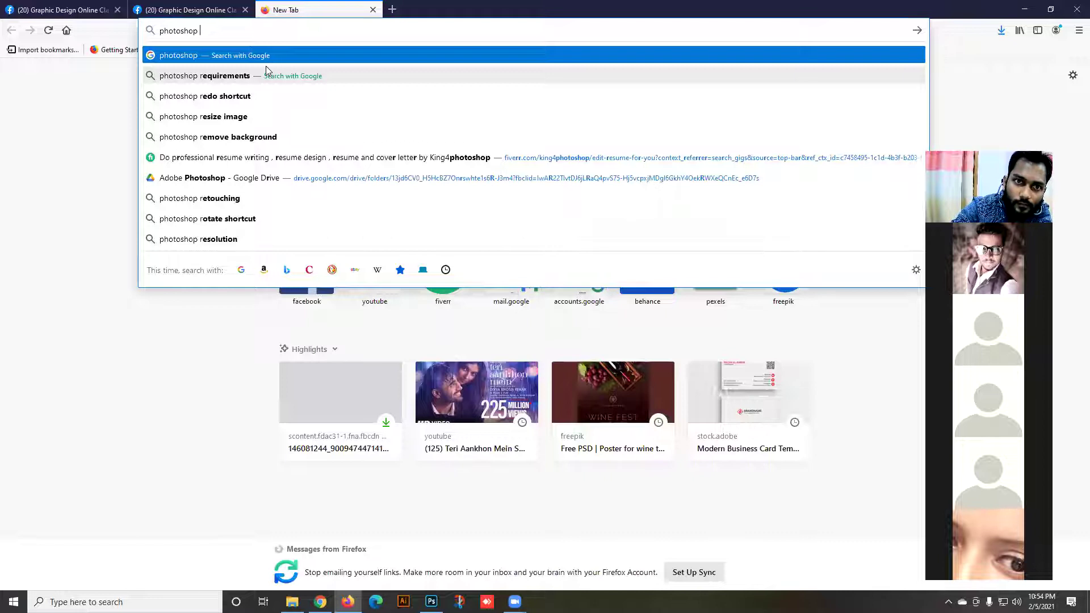
pyautogui.write('rast')
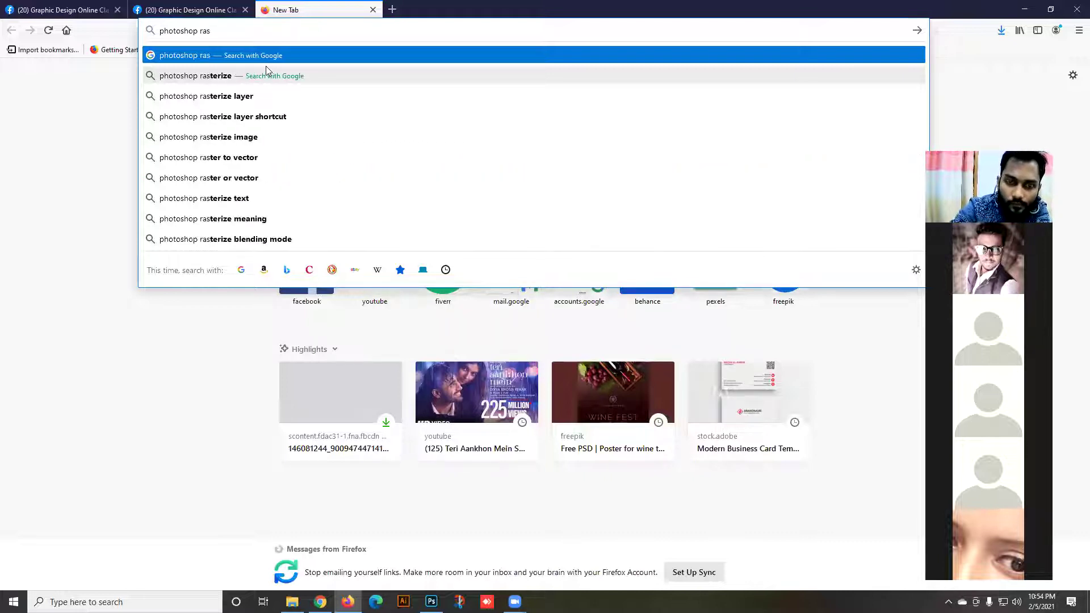
pyautogui.press('Down')
pyautogui.press('Down')
pyautogui.press('Down')
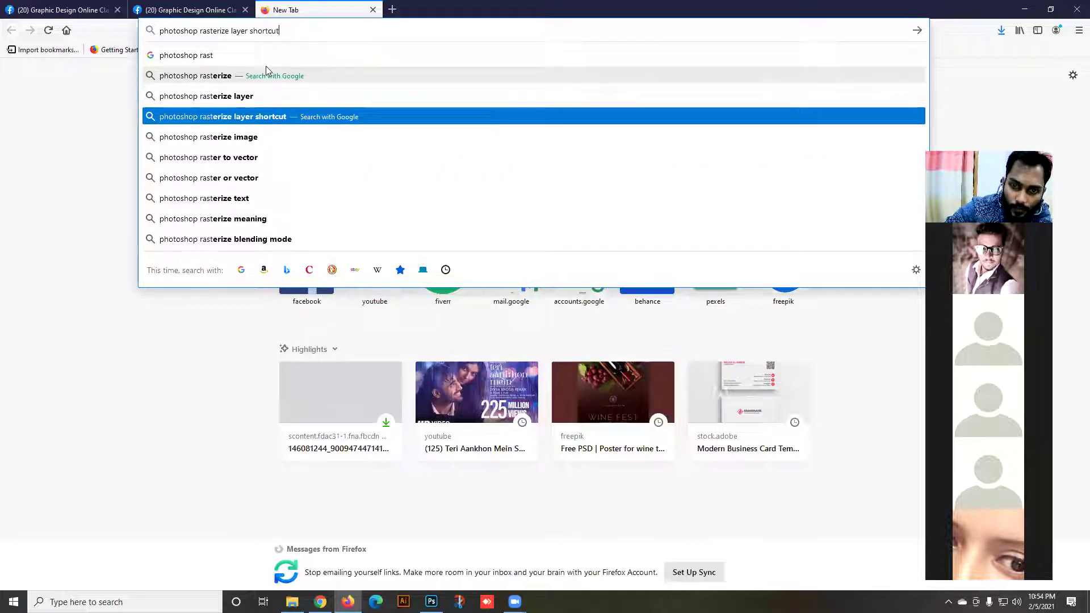
pyautogui.press('Return')
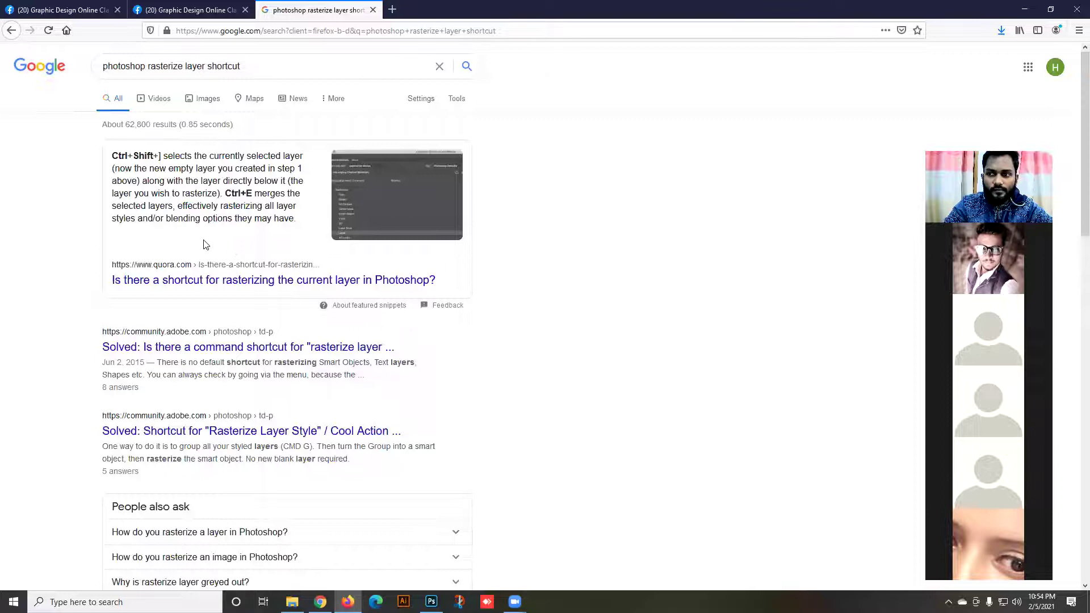
pyautogui.moveTo(161, 155); pyautogui.dragTo(111, 158)
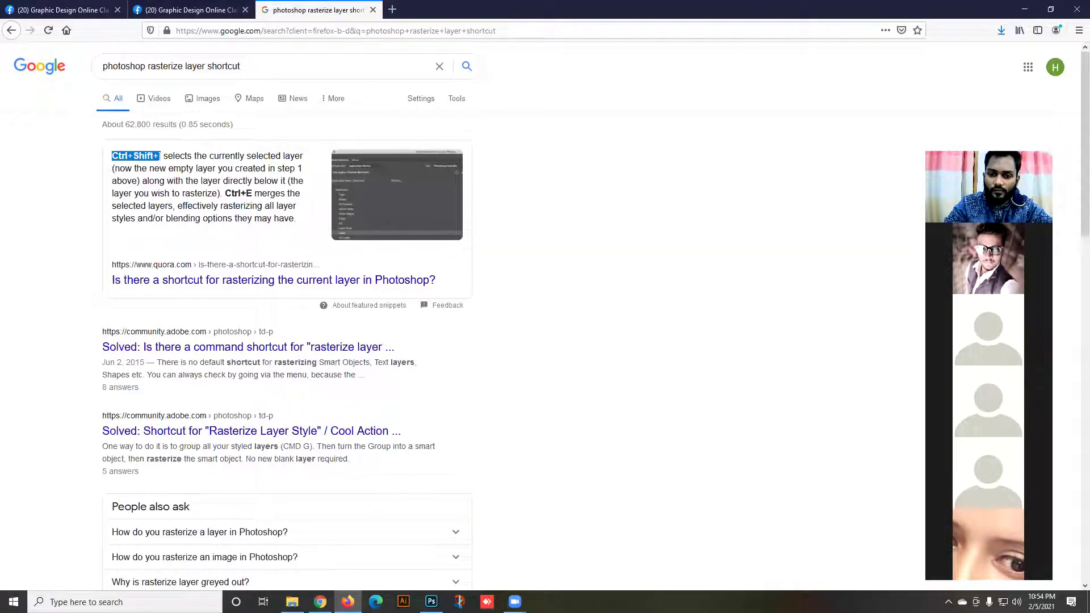
# Return to Photoshop, select the hand-holding-smartphone layer and try moving it up and back down in the layer stack.
pyautogui.hotkey('alt', 'Tab')
pyautogui.click(805, 383)
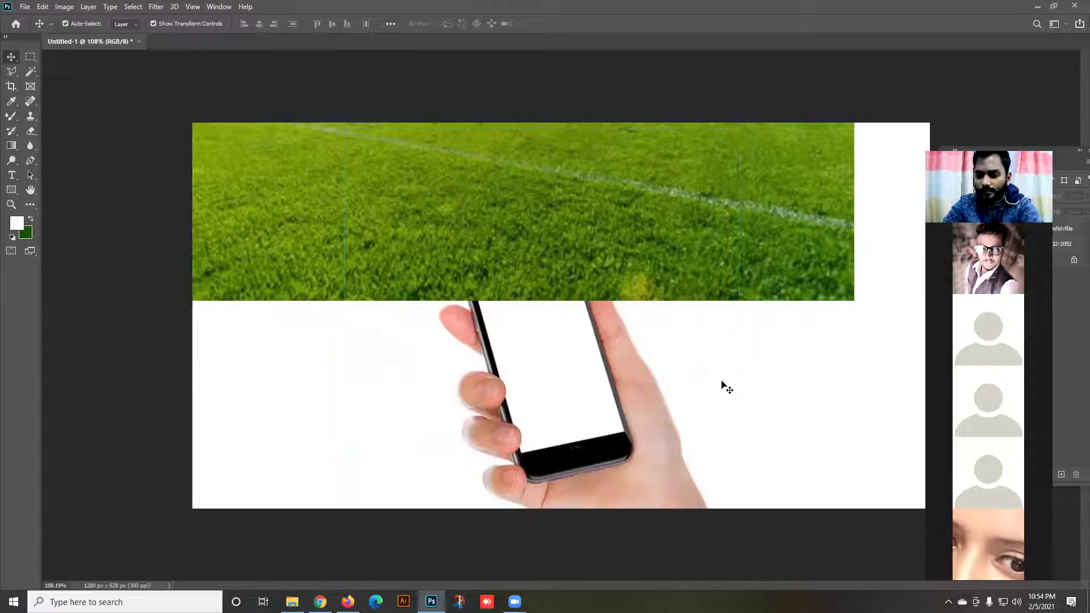
pyautogui.scroll(-1, 911, 238)
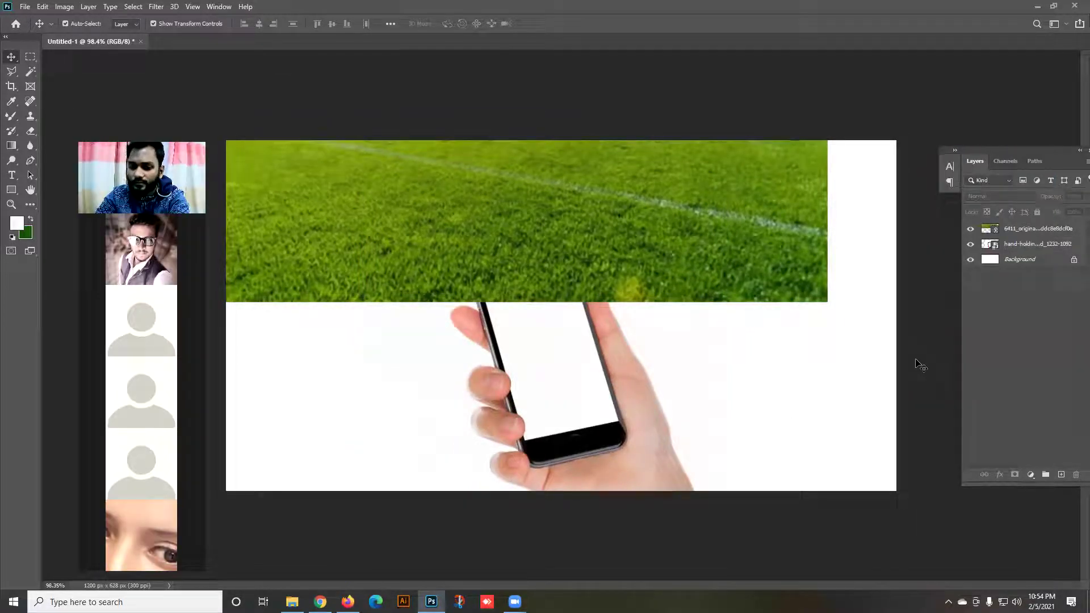
pyautogui.hotkey('ctrl', 'z')
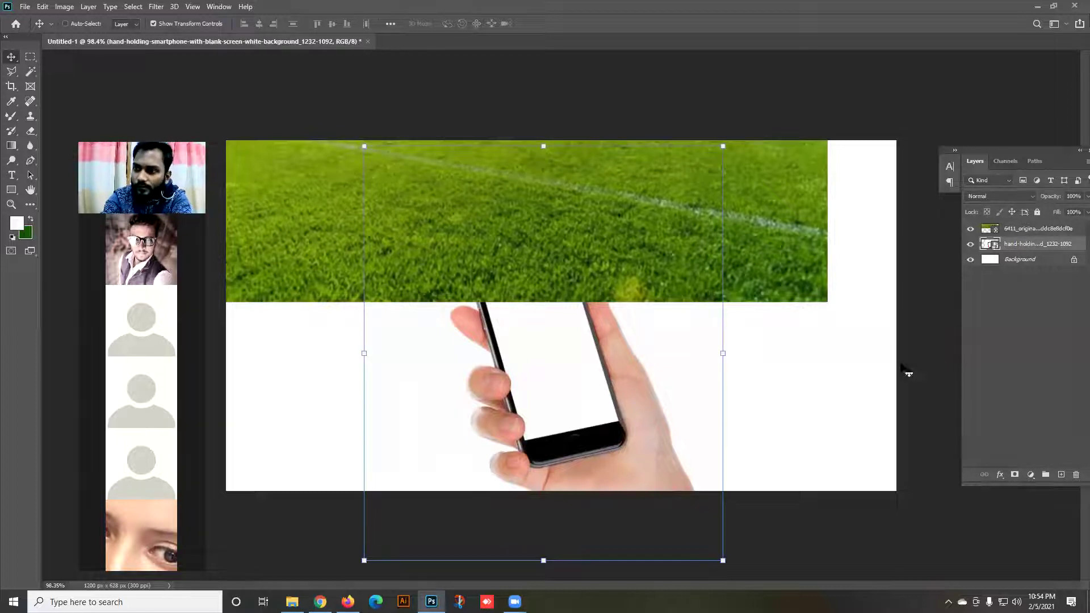
pyautogui.hotkey('ctrl', ']')
pyautogui.hotkey('ctrl', '[')
pyautogui.hotkey('ctrl', ']')
pyautogui.hotkey('ctrl', '[')
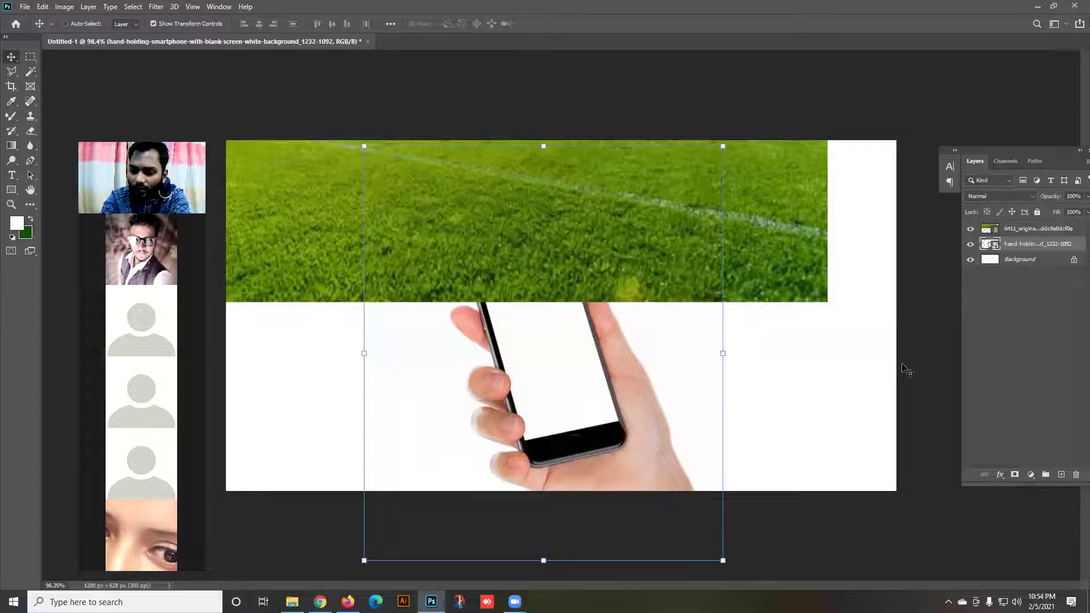
pyautogui.press('ctrl')
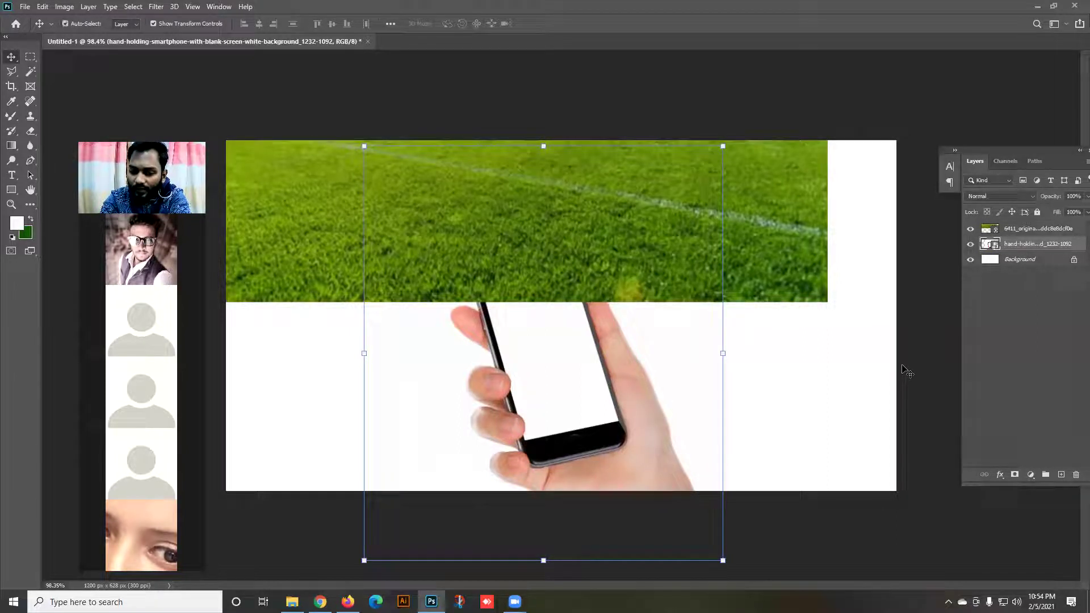
pyautogui.hotkey('ctrl', ']')
pyautogui.hotkey('ctrl', '[')
pyautogui.press('ctrl')
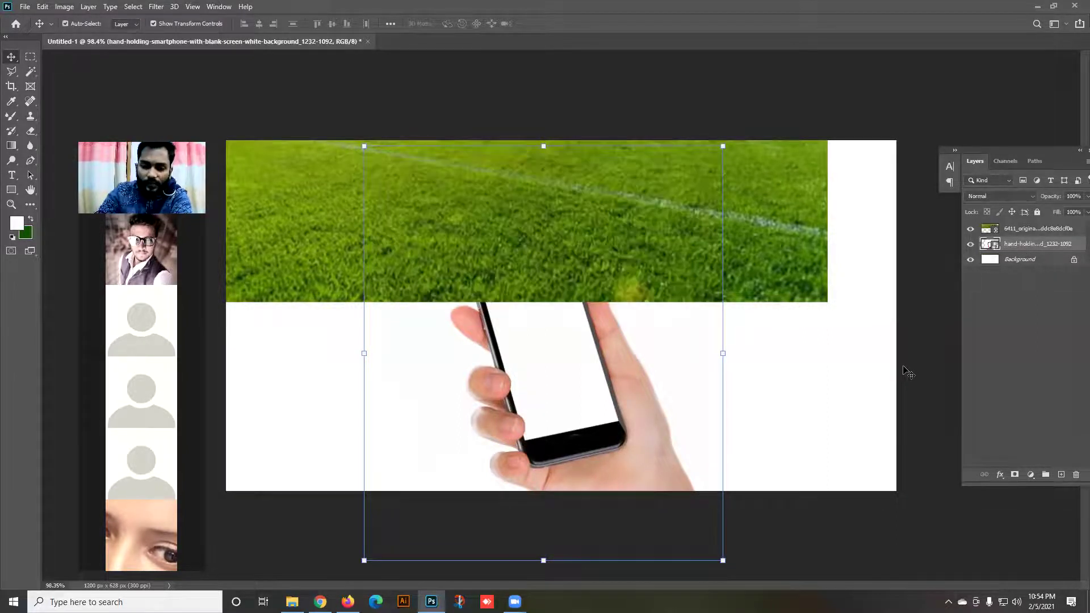
# Switch back to Firefox and examine the featured answer and the other search results on the rasterize shortcut.
pyautogui.click(348, 601)
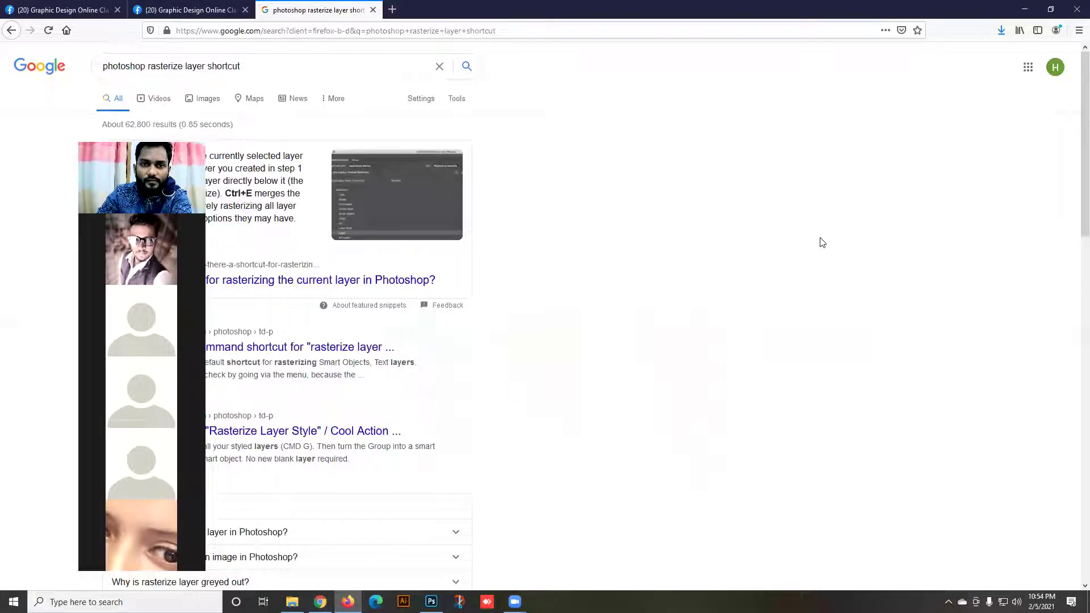
pyautogui.click(661, 283)
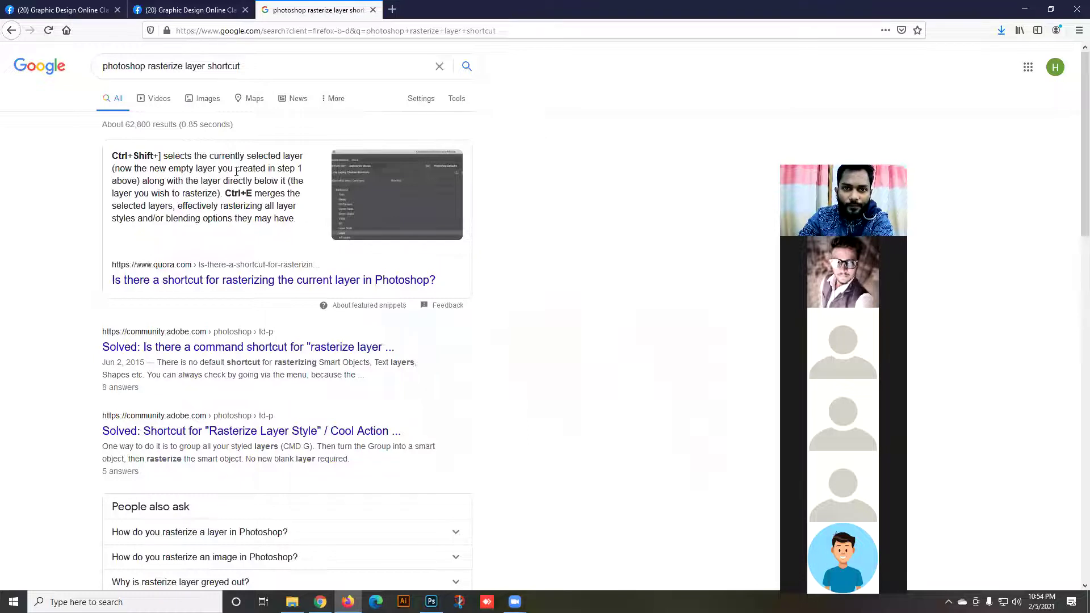
pyautogui.moveTo(209, 180); pyautogui.dragTo(266, 181)
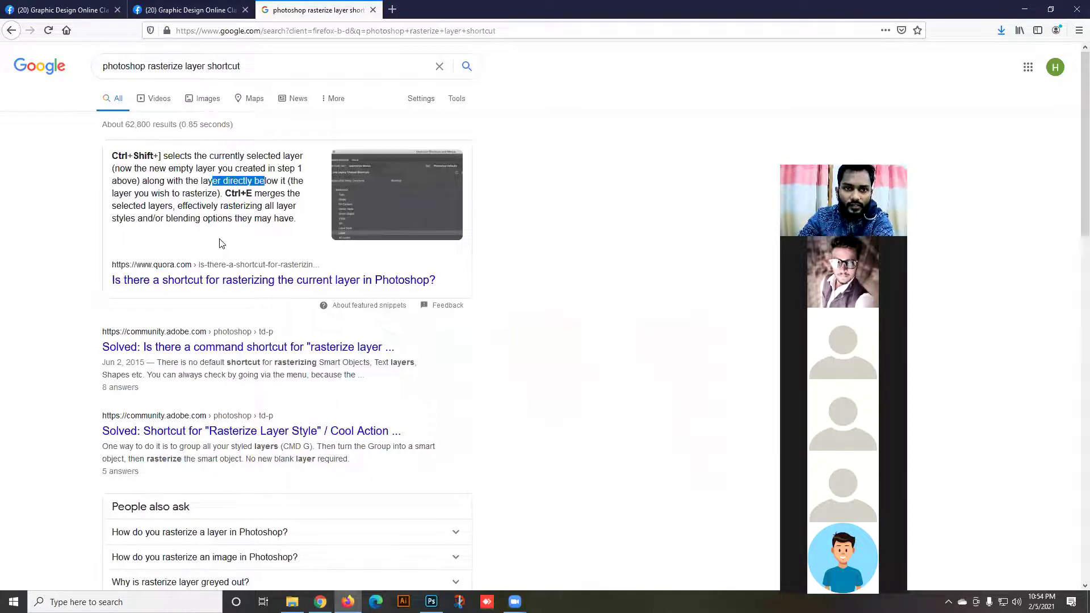
pyautogui.click(222, 243)
pyautogui.scroll(-3, 226, 323)
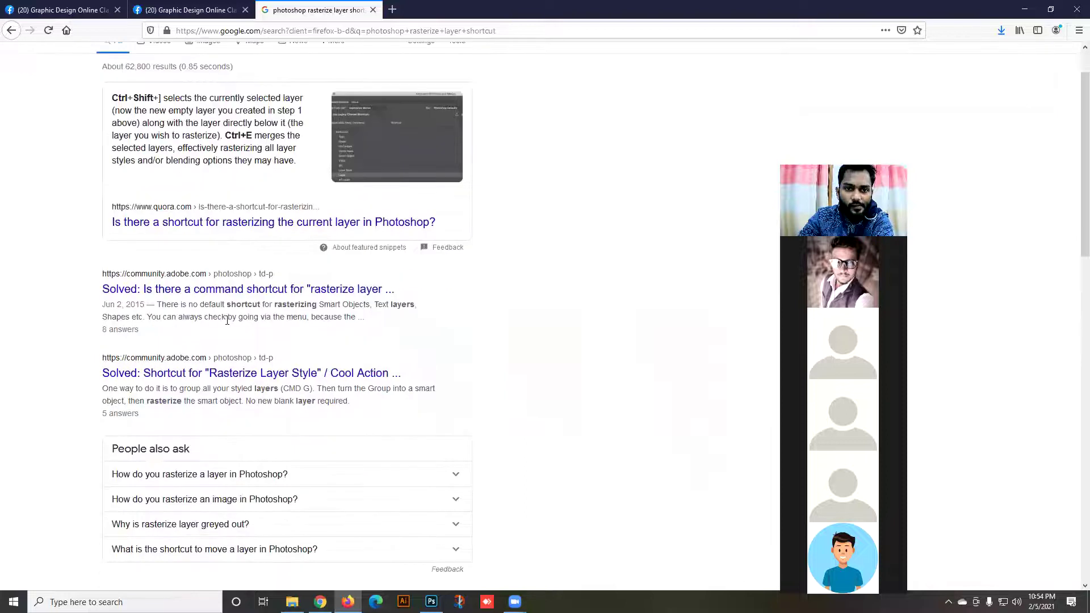
# Open the Adobe Support Community thread on a command shortcut for "rasterize layer" and read the accepted answer and replies.
pyautogui.click(282, 231)
pyautogui.moveTo(204, 247); pyautogui.dragTo(271, 246)
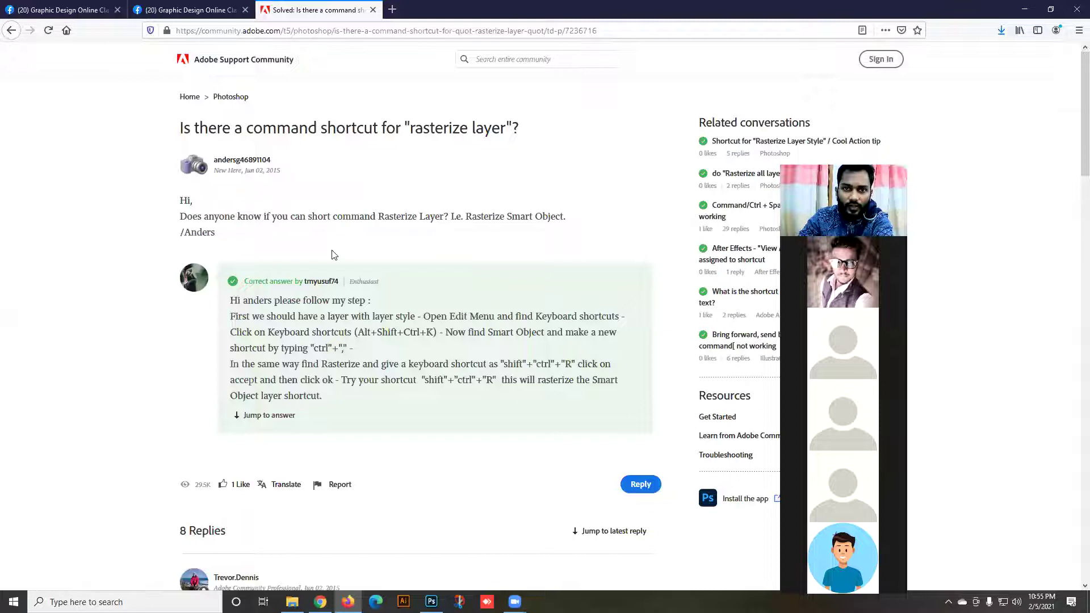
pyautogui.scroll(-2, 332, 249)
pyautogui.scroll(-2, 333, 250)
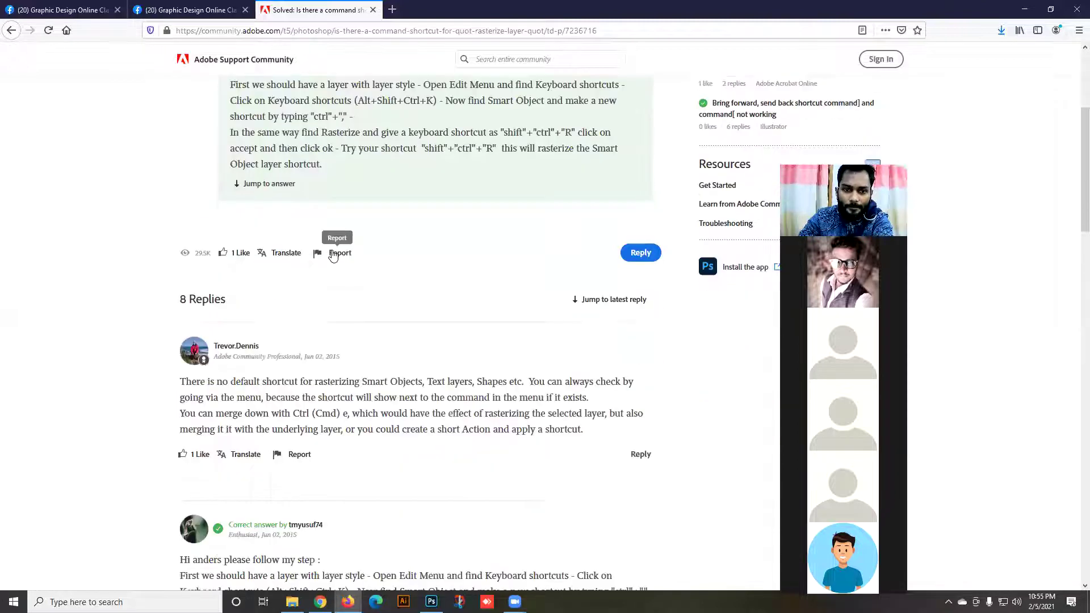
pyautogui.scroll(-1, 333, 257)
pyautogui.moveTo(216, 323); pyautogui.dragTo(397, 585)
pyautogui.click(173, 329)
pyautogui.moveTo(178, 323); pyautogui.dragTo(311, 321)
pyautogui.click(408, 310)
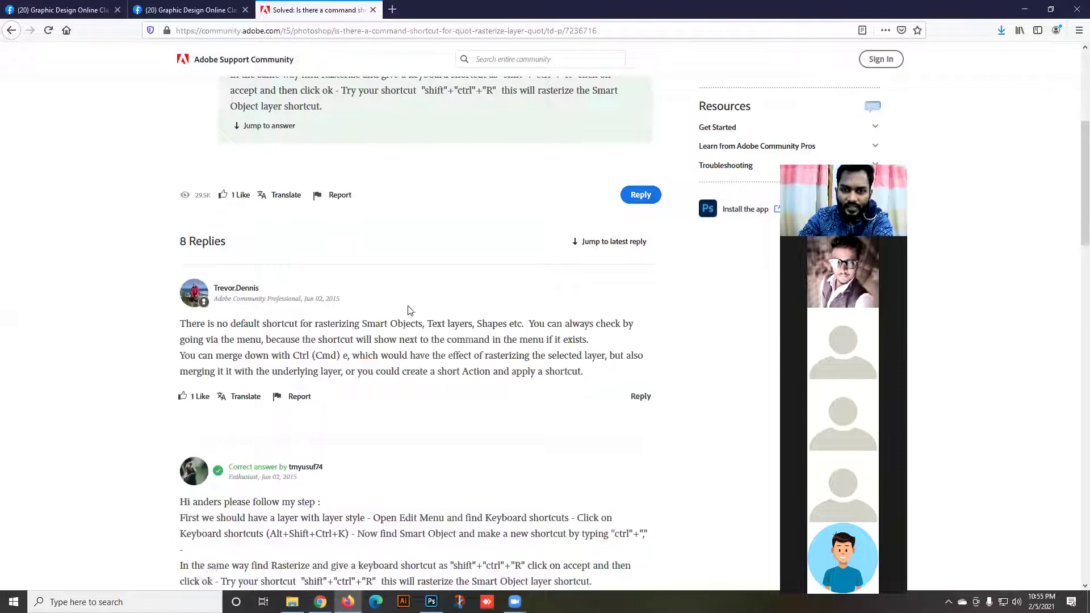
pyautogui.moveTo(416, 325); pyautogui.dragTo(159, 330)
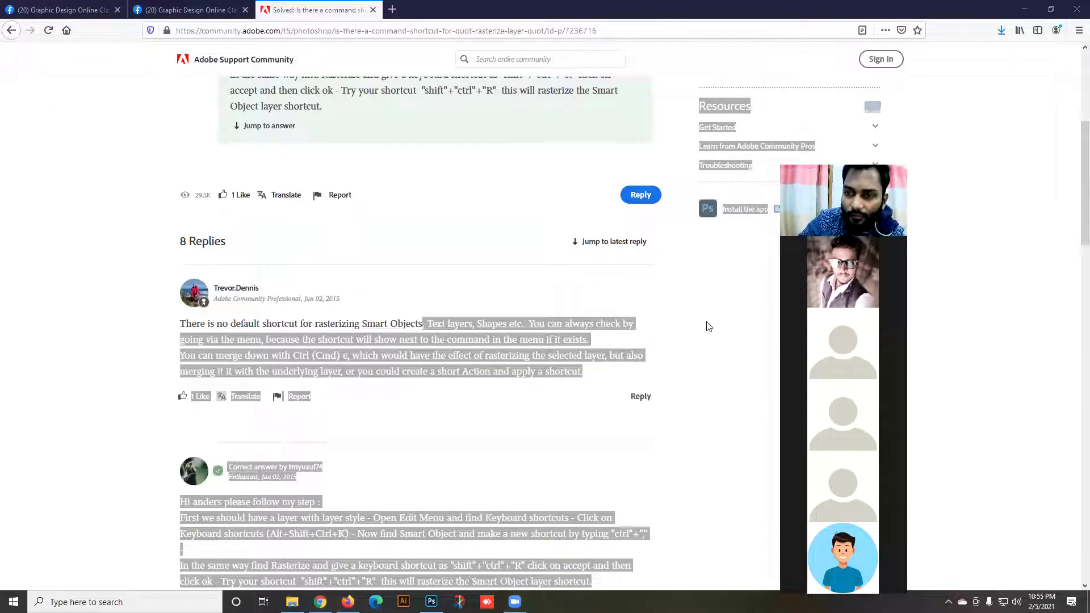
# Return to Photoshop and reposition the hand-with-smartphone and grass images so the whole phone screen shows below the grass.
pyautogui.click(664, 345)
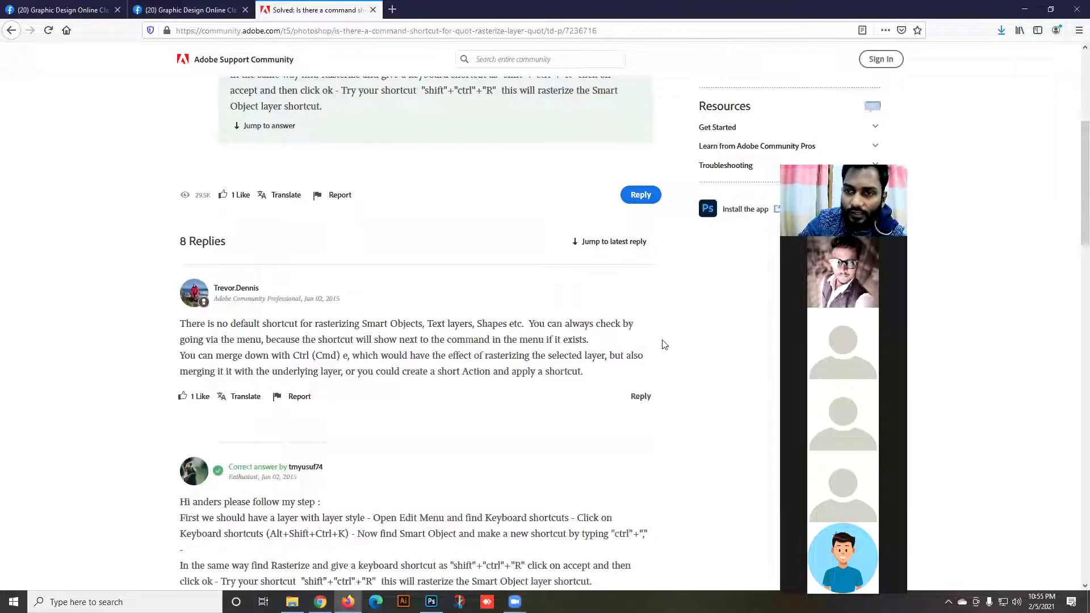
pyautogui.click(1024, 9)
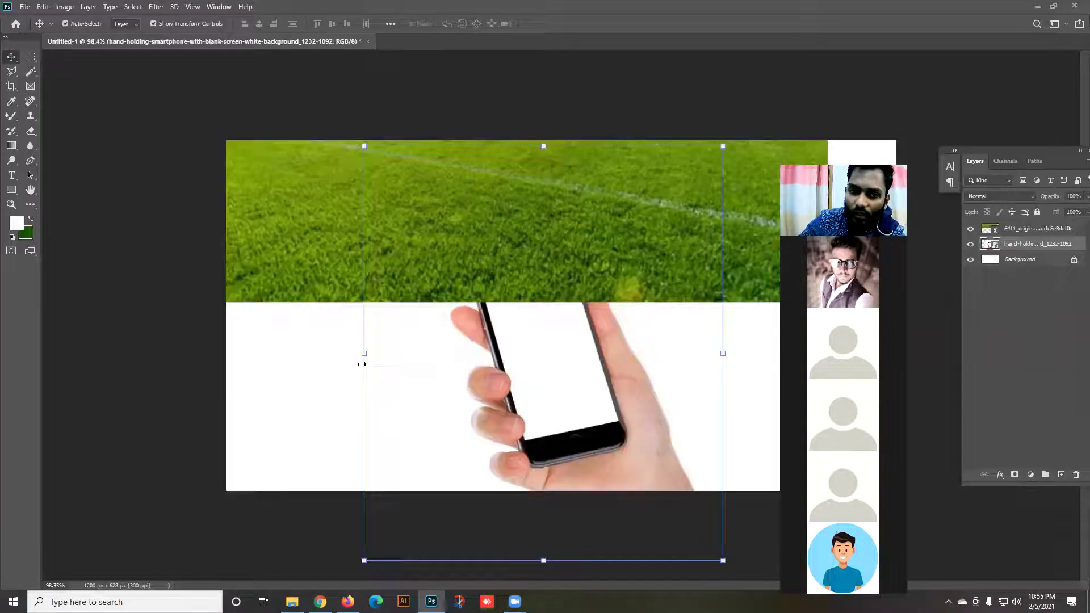
pyautogui.moveTo(502, 412); pyautogui.dragTo(484, 344)
pyautogui.scroll(-2, 484, 343)
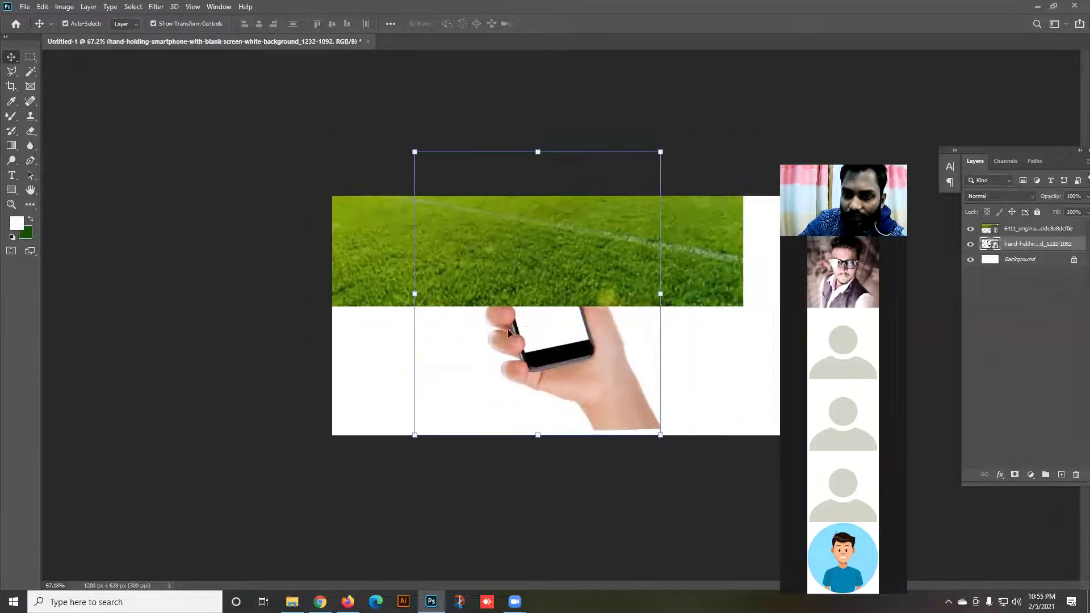
pyautogui.moveTo(620, 263); pyautogui.dragTo(583, 236)
pyautogui.moveTo(573, 334); pyautogui.dragTo(596, 389)
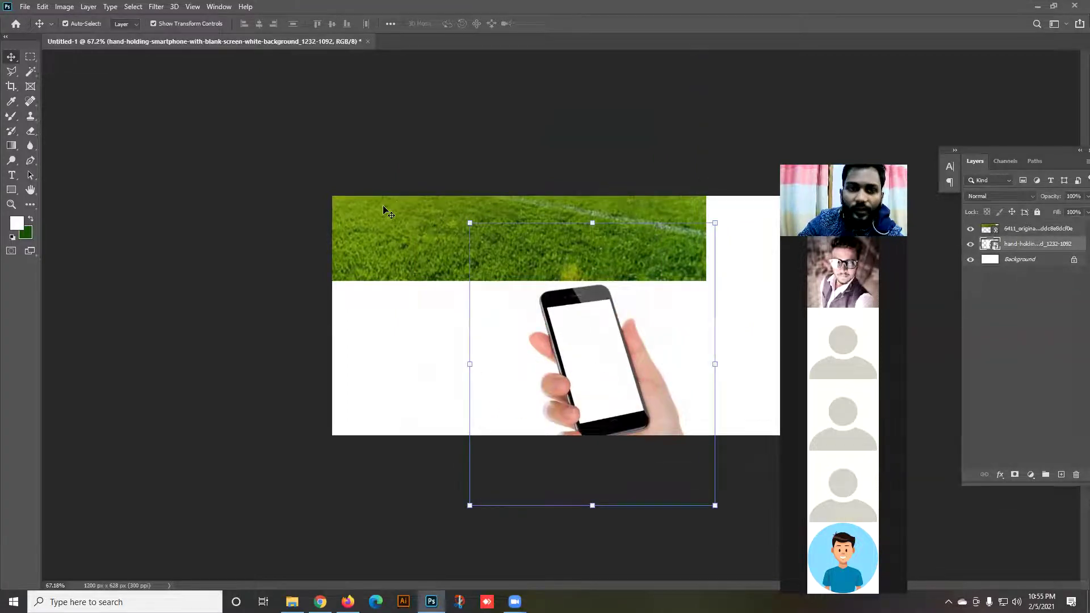
# Select the phone's blank white screen with the Magic Wand and copy it to a new layer.
pyautogui.moveTo(30, 71); pyautogui.dragTo(68, 94)
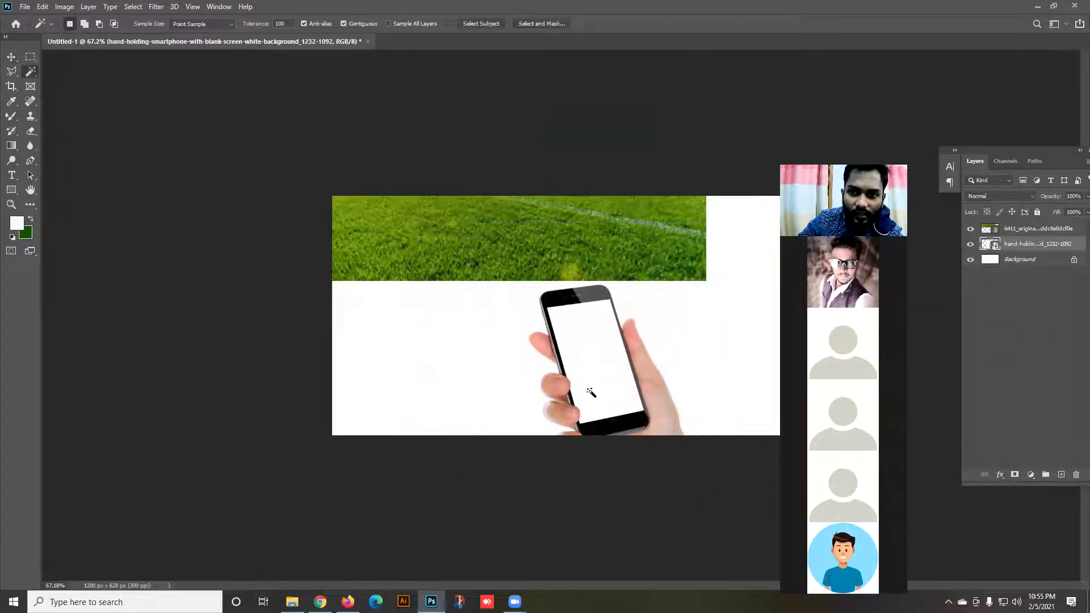
pyautogui.click(587, 372)
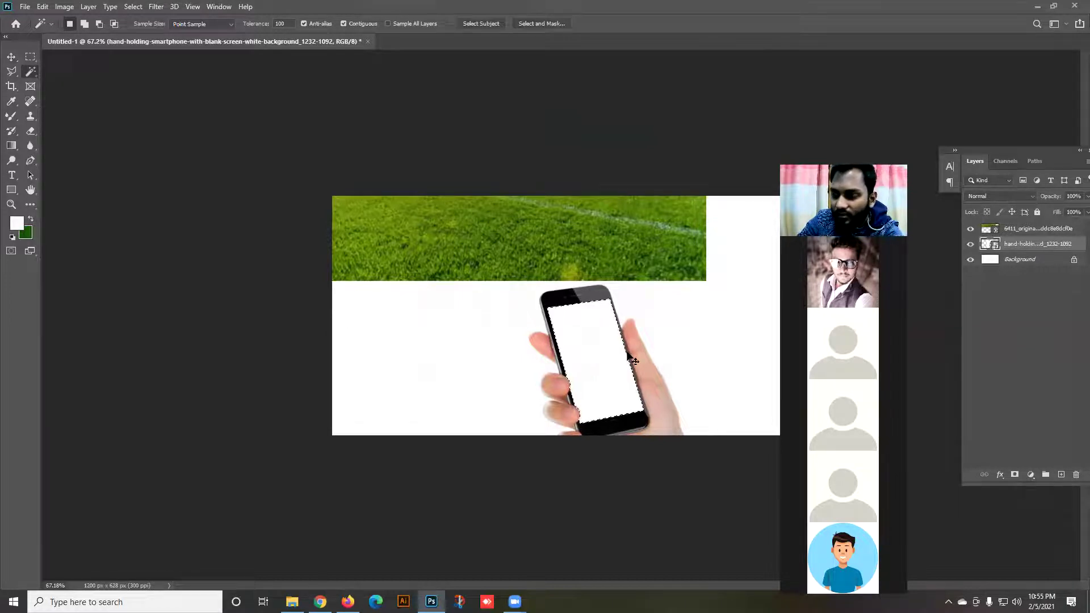
pyautogui.hotkey('ctrl', 'j')
pyautogui.press('v')
# Bring the white screen copy above the grass layer, lower the grass image, and place the copy over the grass.
pyautogui.moveTo(588, 336); pyautogui.dragTo(426, 324)
pyautogui.moveTo(646, 250); pyautogui.dragTo(597, 319)
pyautogui.moveTo(478, 390); pyautogui.dragTo(494, 370)
pyautogui.moveTo(1010, 227); pyautogui.dragTo(1010, 225)
pyautogui.moveTo(450, 314); pyautogui.dragTo(493, 275)
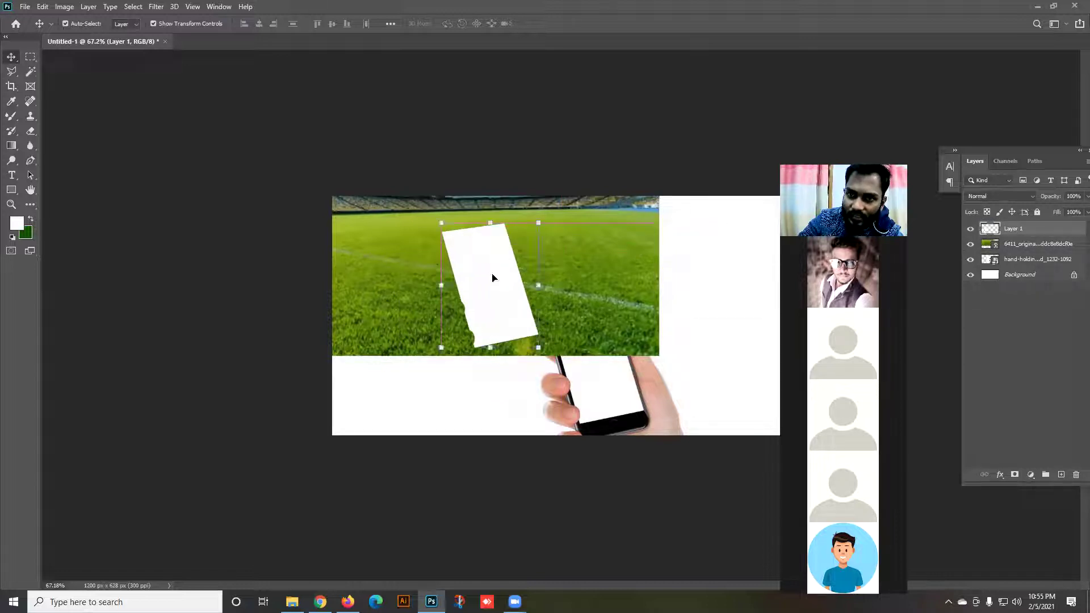
# Copy the grass inside Layer 1's outline to a new layer, and hide Layer 1 and the original grass layer.
pyautogui.keyDown('ctrl'); pyautogui.click(992, 230); pyautogui.keyUp('ctrl')
pyautogui.click(1019, 245)
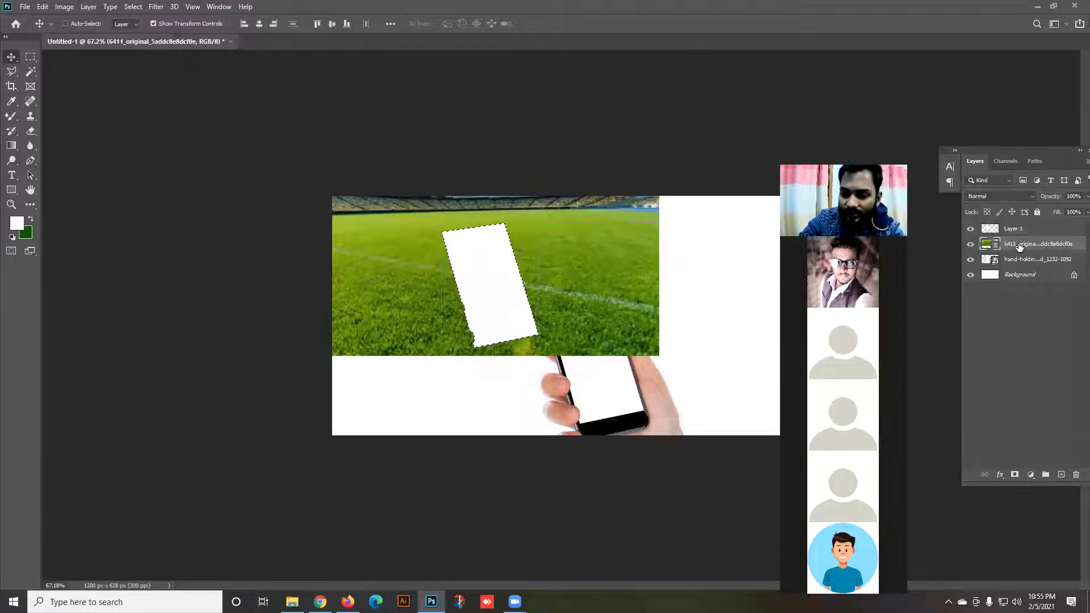
pyautogui.hotkey('ctrl', 'j')
pyautogui.click(994, 235)
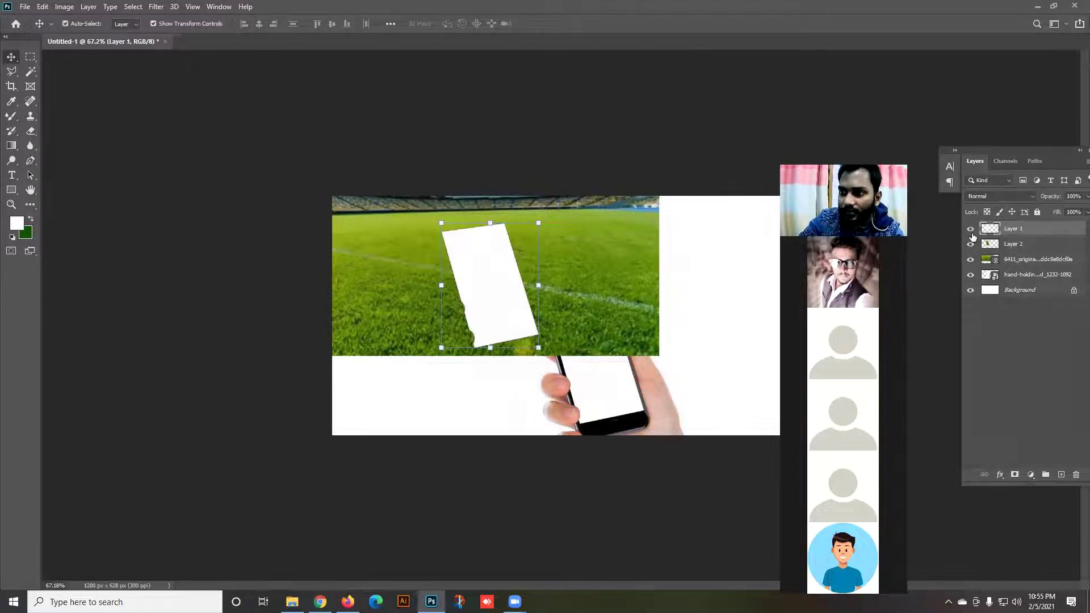
pyautogui.click(971, 229)
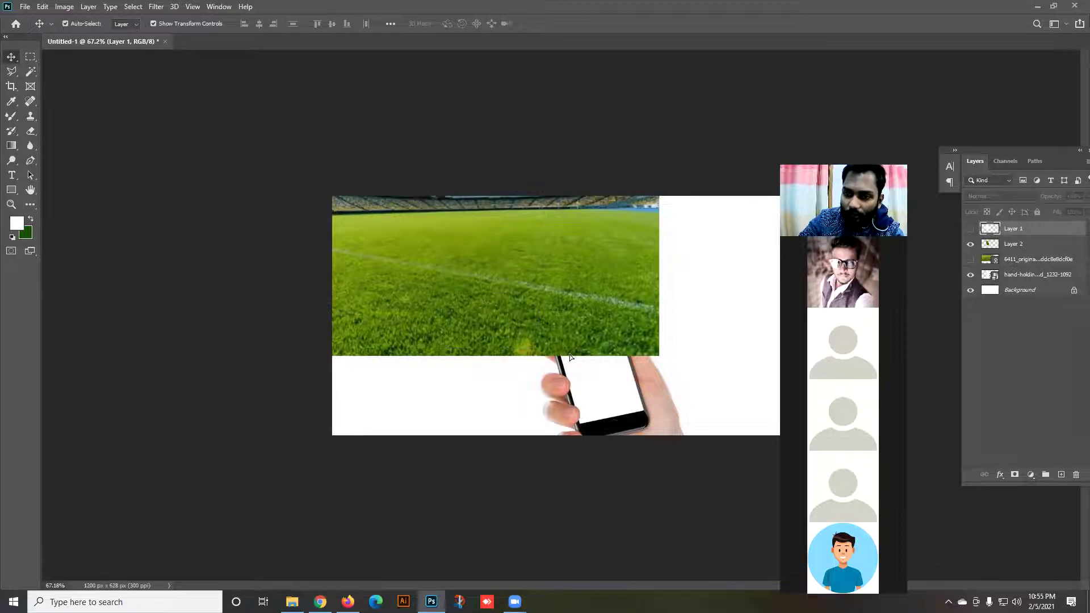
# Move the screen-shaped grass cutout onto the phone so it covers the blank screen exactly.
pyautogui.click(570, 353)
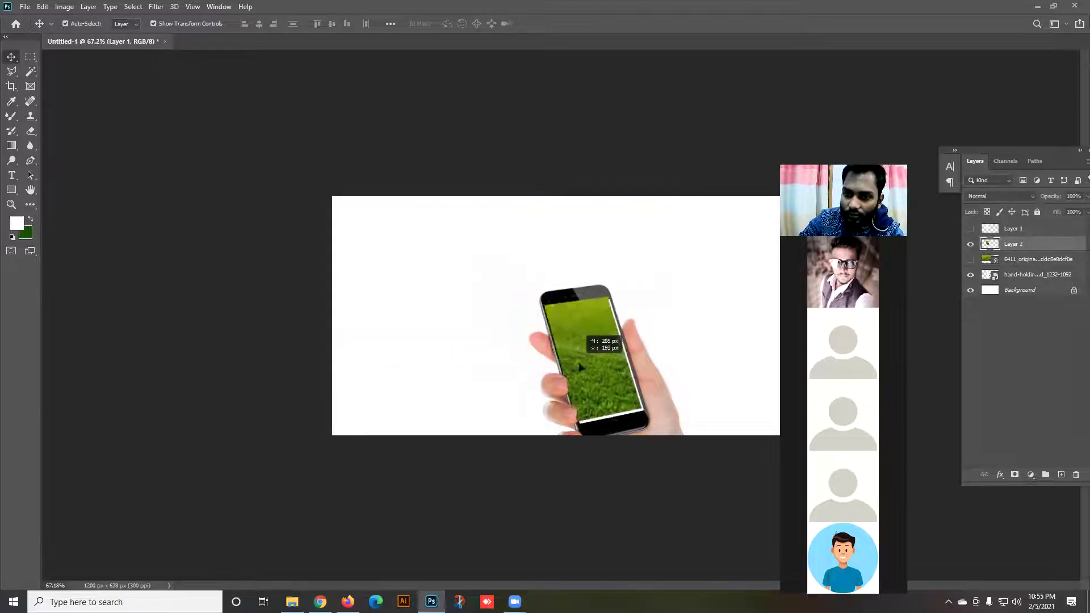
pyautogui.click(705, 397)
pyautogui.hotkey('ctrl', '-')
pyautogui.moveTo(580, 322); pyautogui.dragTo(606, 274)
pyautogui.scroll(8, 586, 345)
pyautogui.scroll(5, 586, 345)
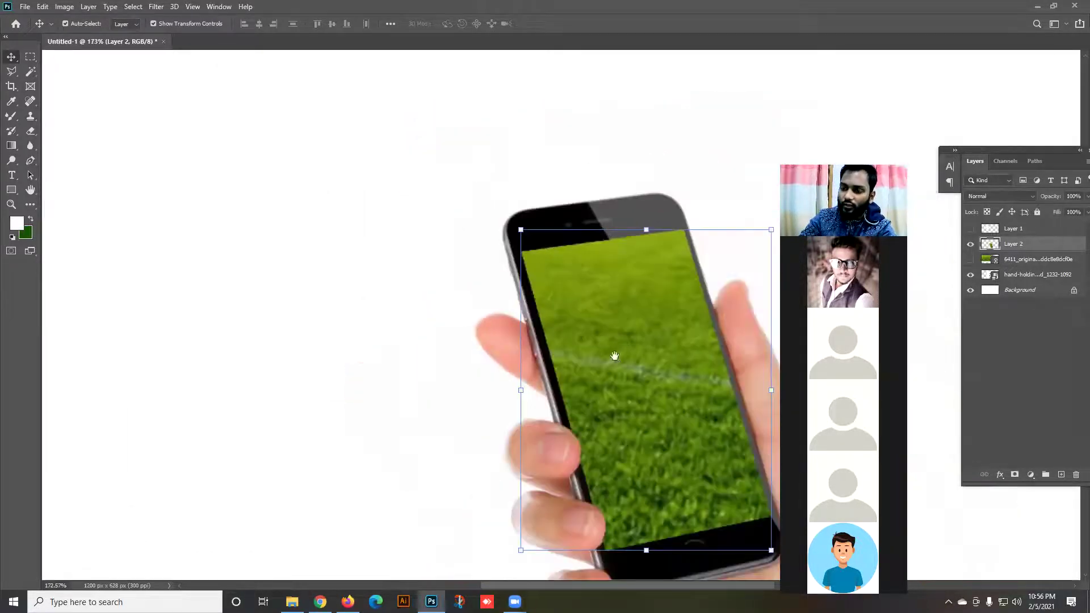
pyautogui.moveTo(557, 316); pyautogui.dragTo(392, 180)
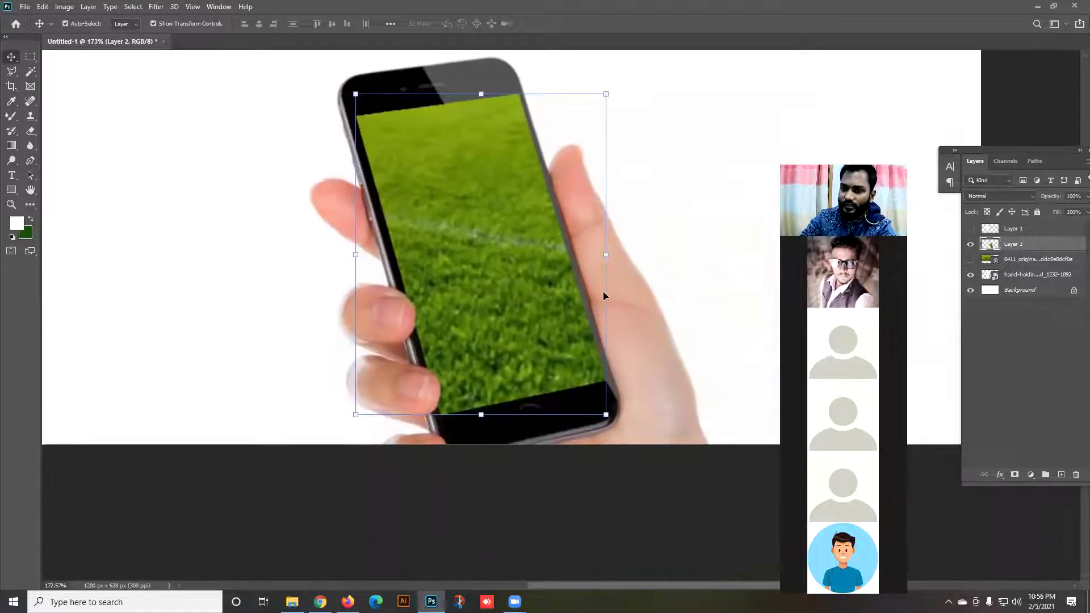
# Select the hand image and grass cutout together and move them up so the whole phone fits on the canvas.
pyautogui.click(701, 312)
pyautogui.hotkey('ctrl', '0')
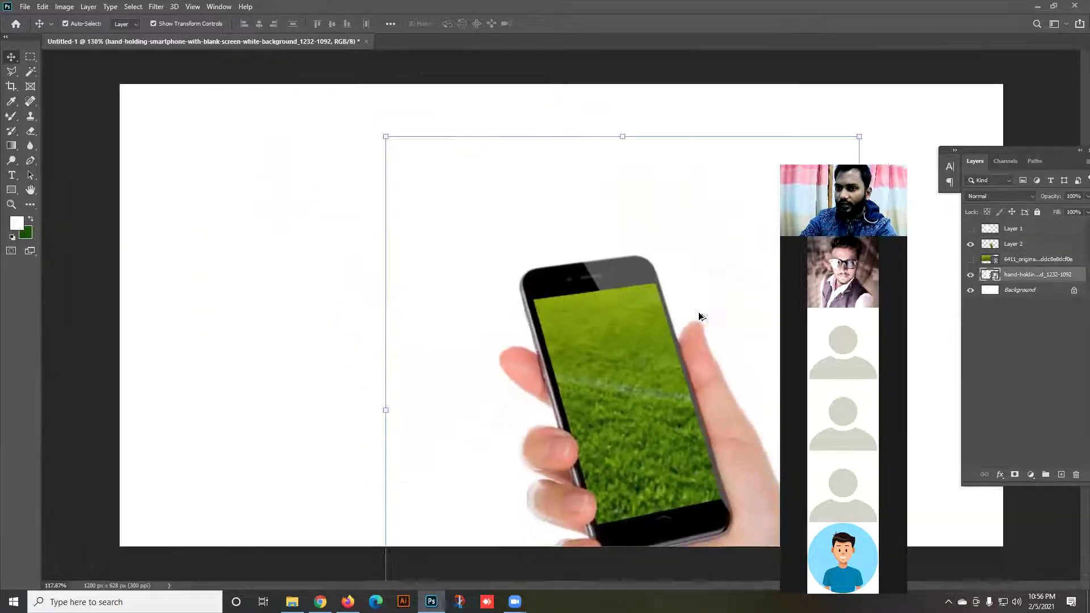
pyautogui.moveTo(374, 279); pyautogui.dragTo(523, 390)
pyautogui.moveTo(638, 394)
pyautogui.mouseDown()
pyautogui.moveTo(583, 294)
pyautogui.moveTo(626, 398)
pyautogui.moveTo(618, 407)
pyautogui.moveTo(644, 392)
pyautogui.mouseUp()
pyautogui.click(341, 193)
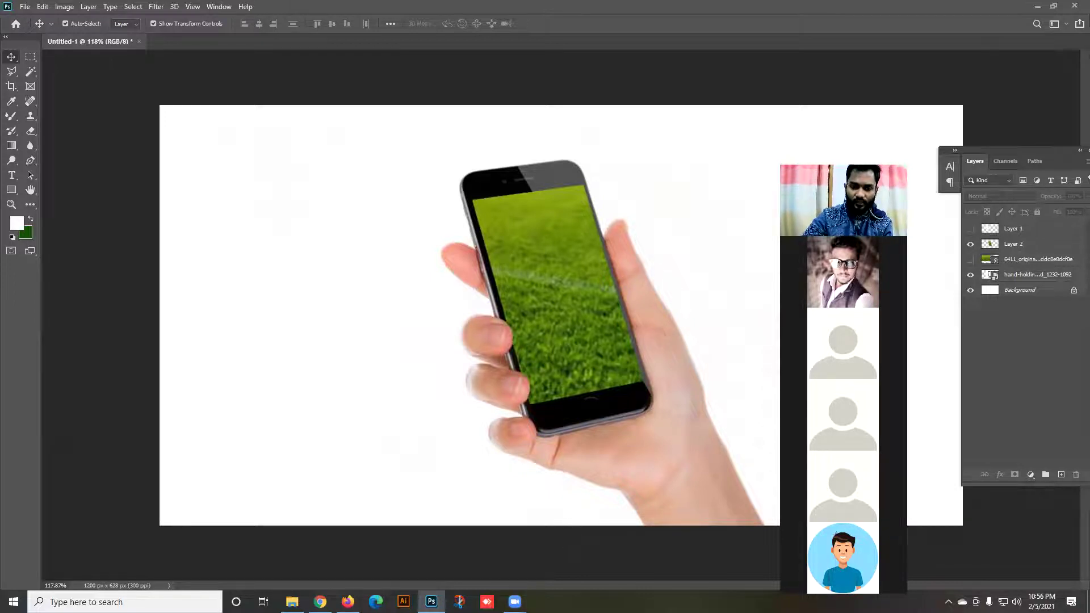
# Close Firefox with all its open tabs and return to the Photoshop document.
pyautogui.click(292, 602)
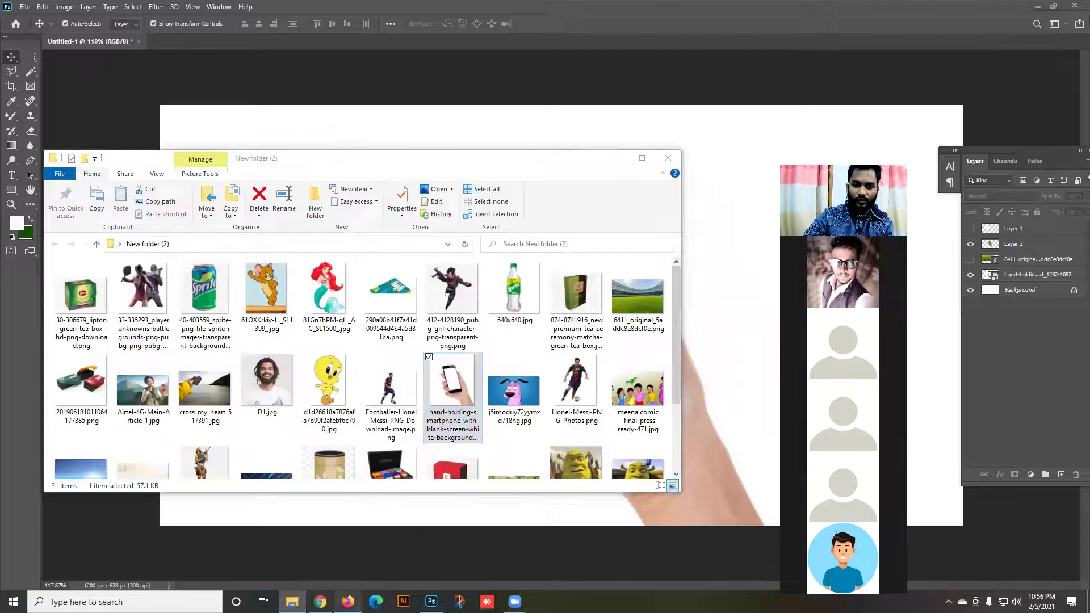
pyautogui.hotkey('alt', 'Tab')
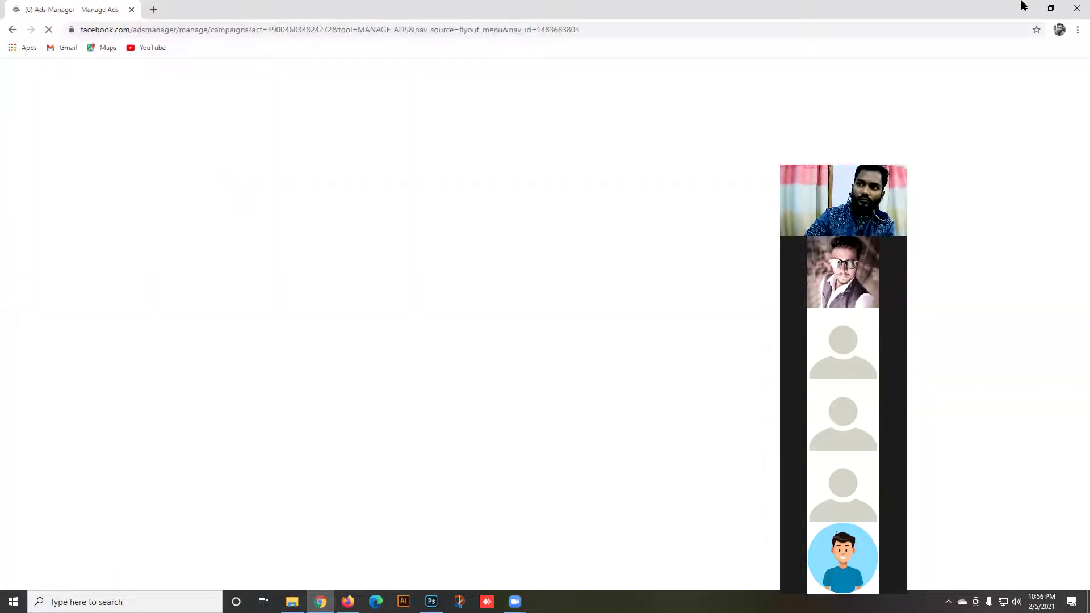
pyautogui.click(1023, 7)
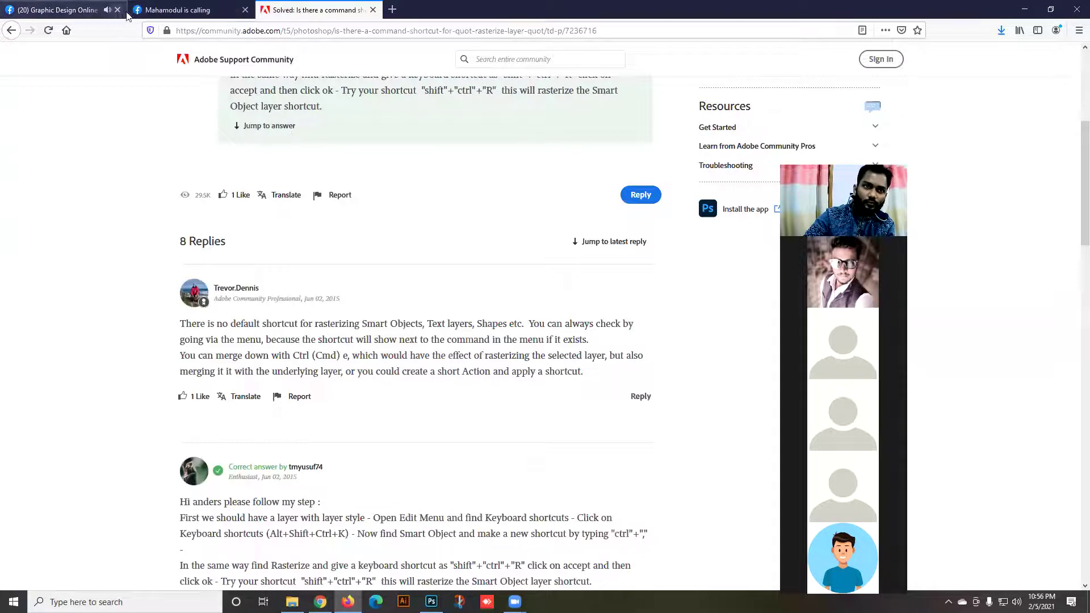
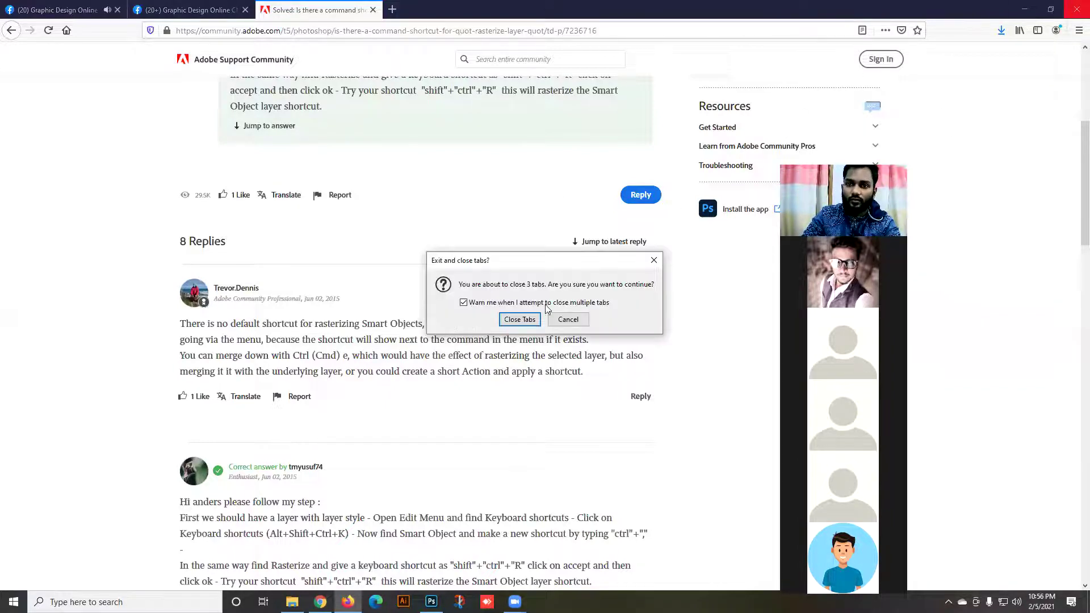
pyautogui.click(523, 317)
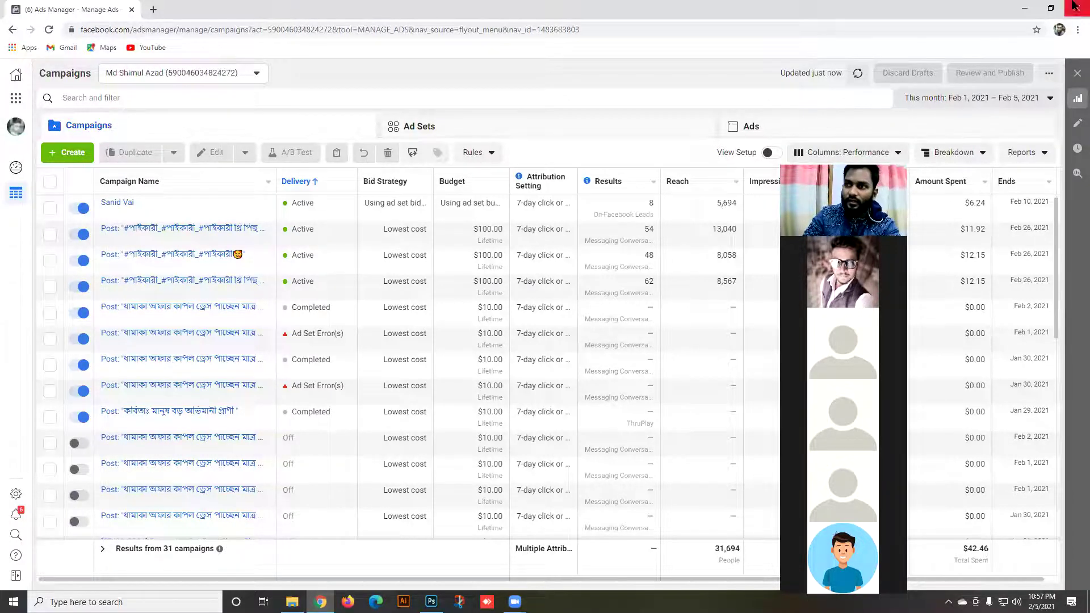
pyautogui.click(1025, 8)
pyautogui.click(616, 159)
pyautogui.click(549, 282)
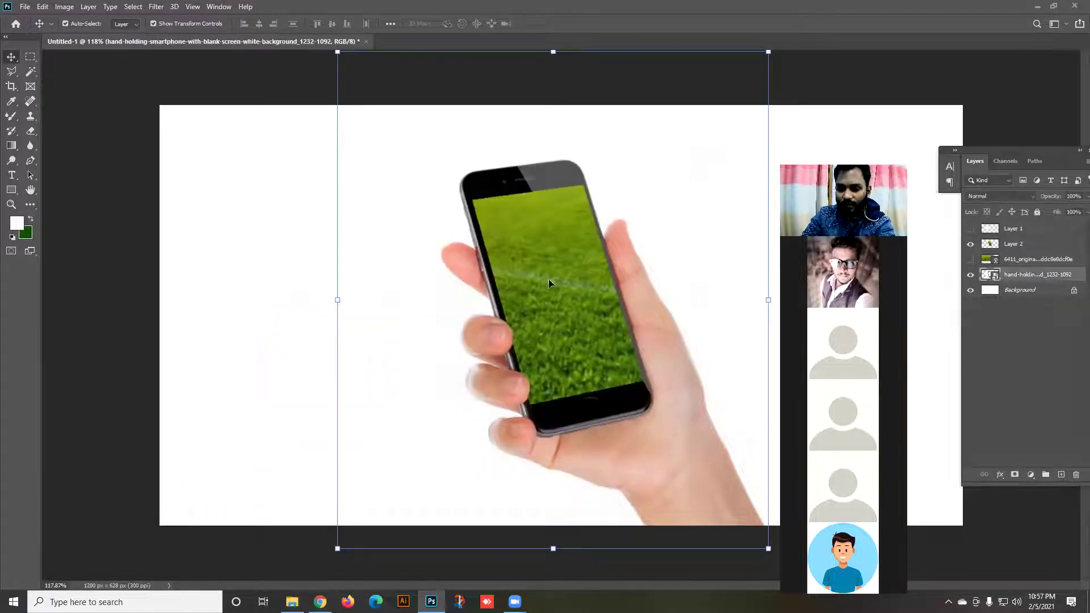
pyautogui.scroll(-2, 557, 281)
pyautogui.moveTo(363, 197); pyautogui.dragTo(617, 369)
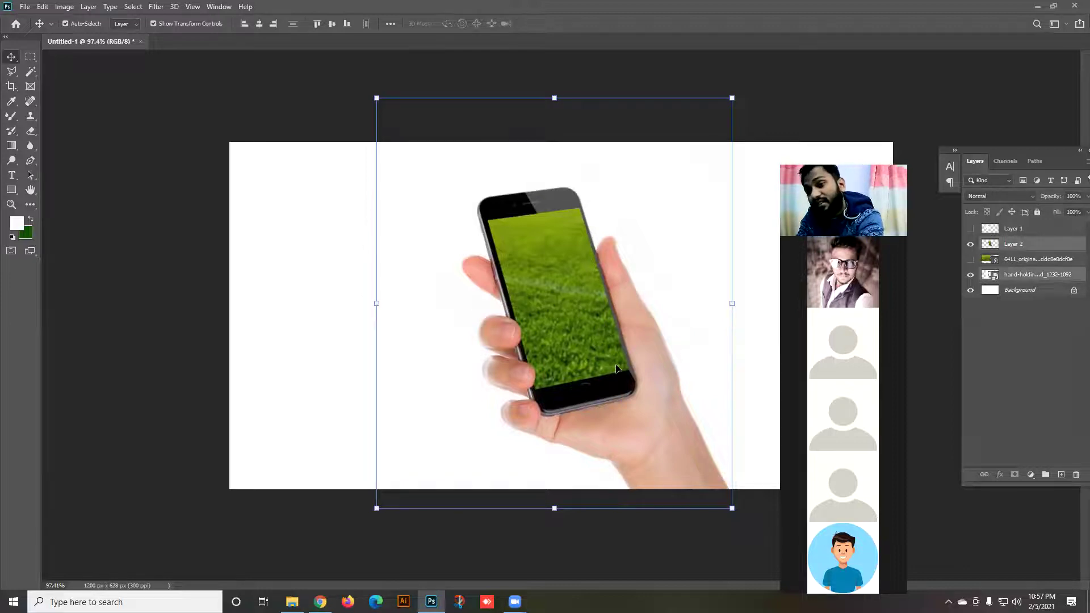
pyautogui.click(566, 61)
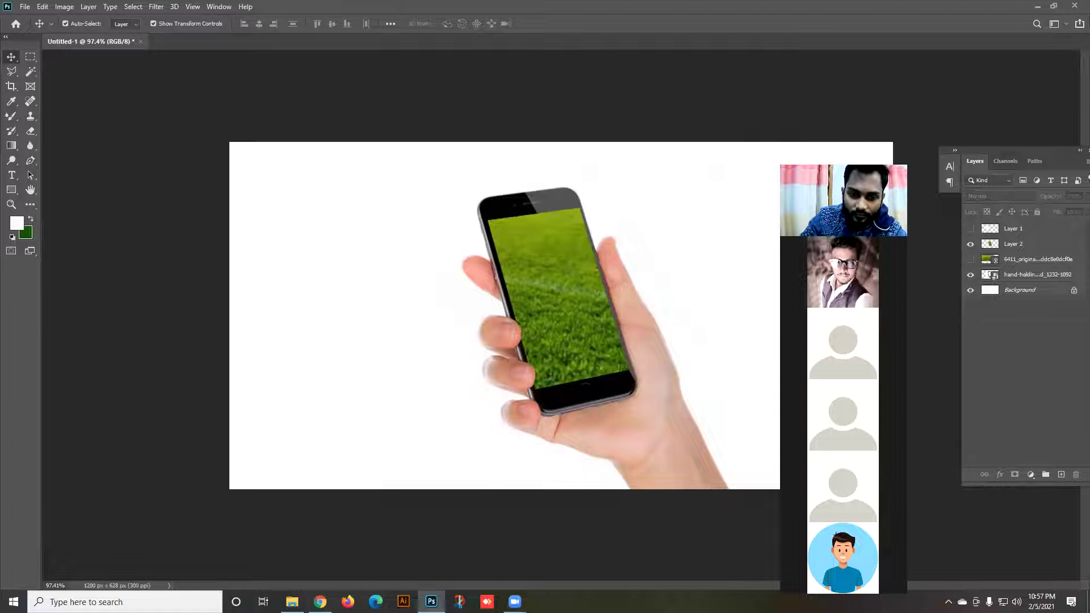
# Switch to Chrome, open a new blank tab, and return to Photoshop.
pyautogui.click(320, 601)
pyautogui.click(321, 602)
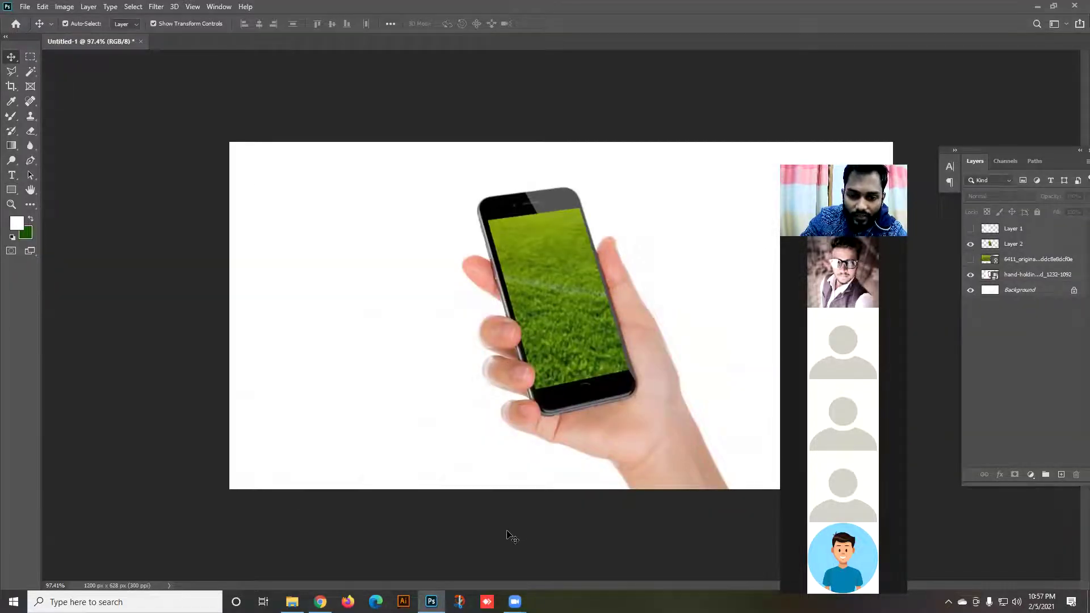
pyautogui.click(320, 601)
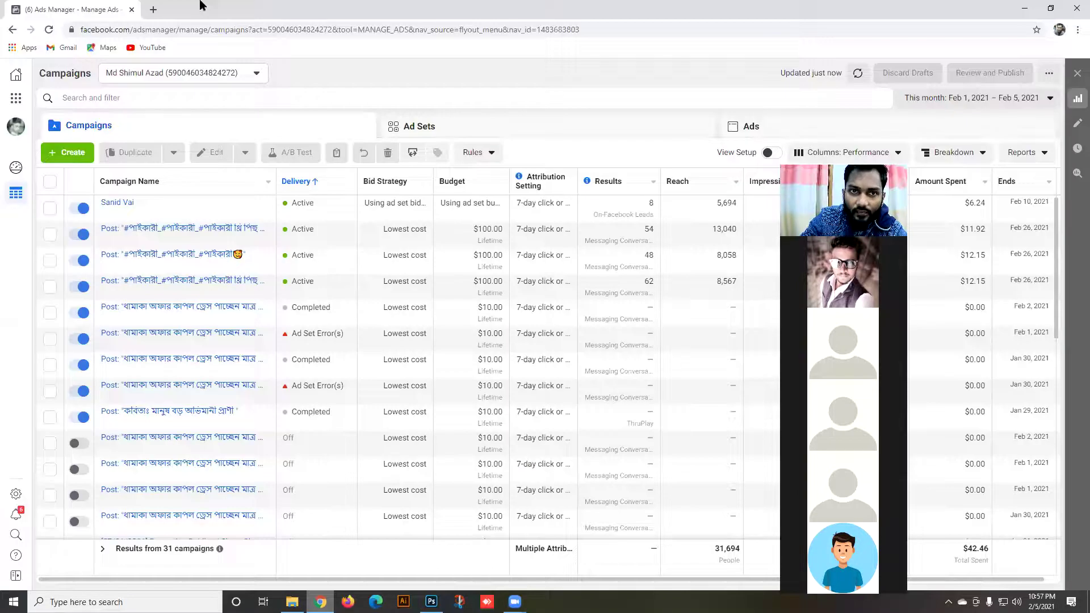
pyautogui.click(152, 9)
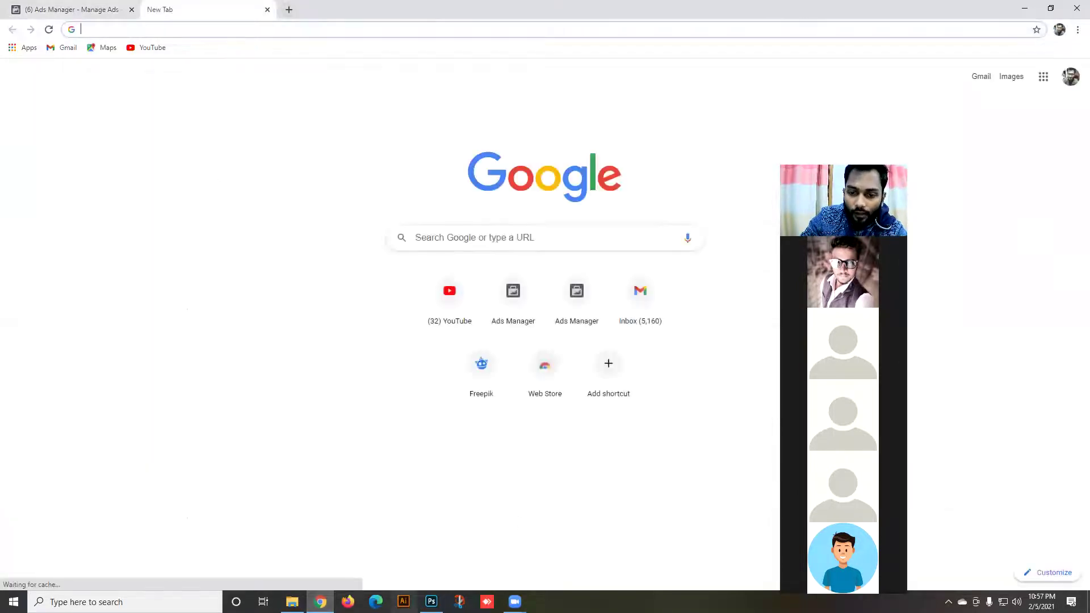
pyautogui.hotkey('alt', 'Tab')
# Shift the grass cutout right across the phone's screen, and move the hand image down beneath it.
pyautogui.moveTo(553, 343); pyautogui.dragTo(554, 303)
pyautogui.scroll(8, 567, 357)
pyautogui.scroll(4, 571, 361)
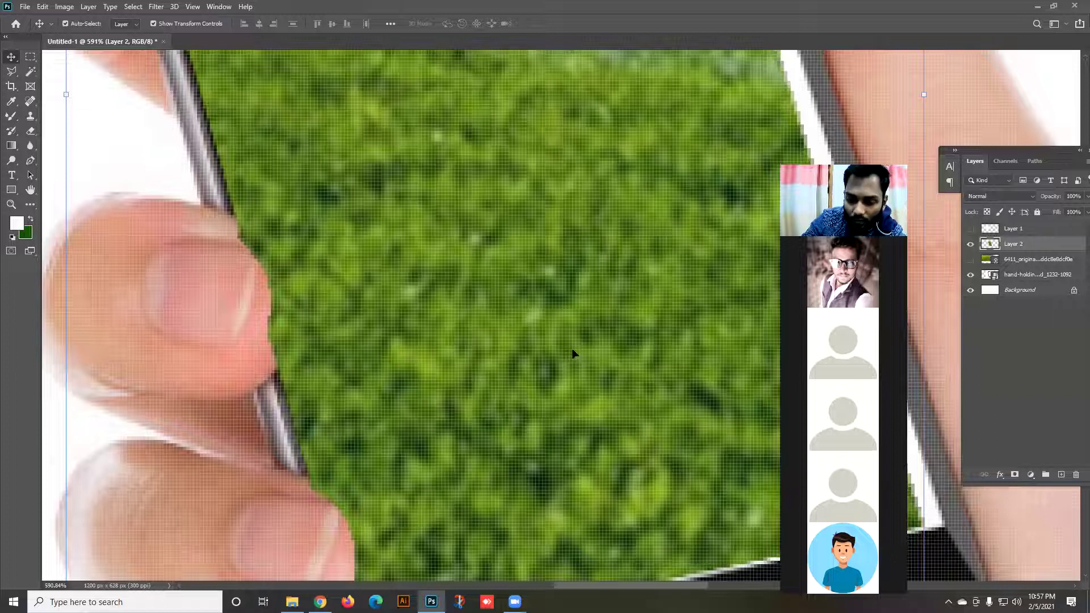
pyautogui.scroll(-7, 572, 353)
pyautogui.moveTo(597, 322)
pyautogui.mouseDown()
pyautogui.moveTo(584, 312)
pyautogui.moveTo(614, 319)
pyautogui.mouseUp()
pyautogui.scroll(-3, 614, 319)
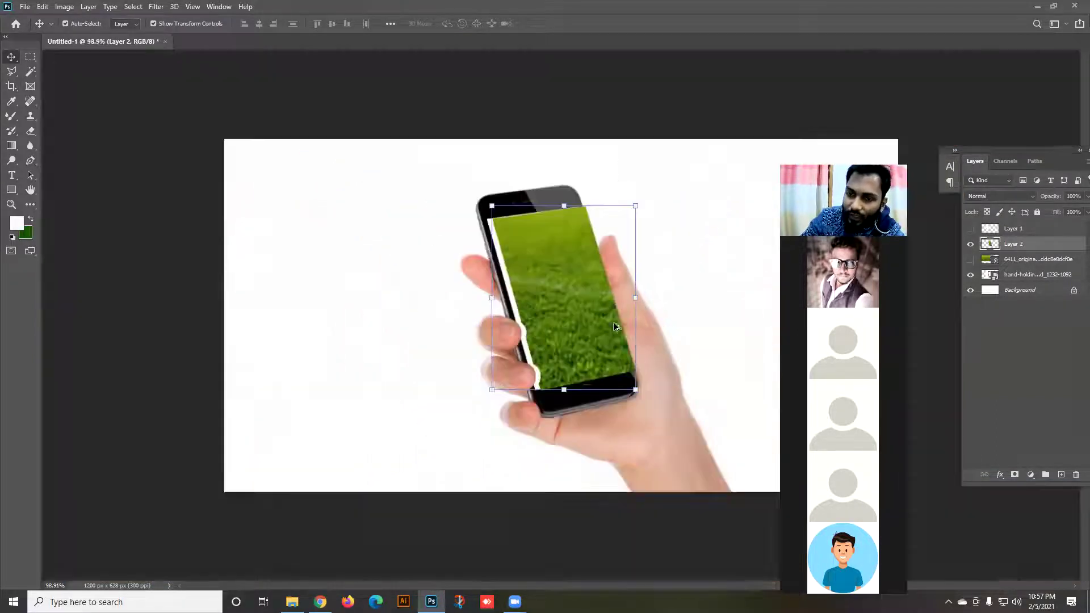
pyautogui.click(448, 199)
pyautogui.scroll(4, 520, 295)
pyautogui.scroll(-5, 521, 311)
pyautogui.moveTo(378, 170); pyautogui.dragTo(393, 191)
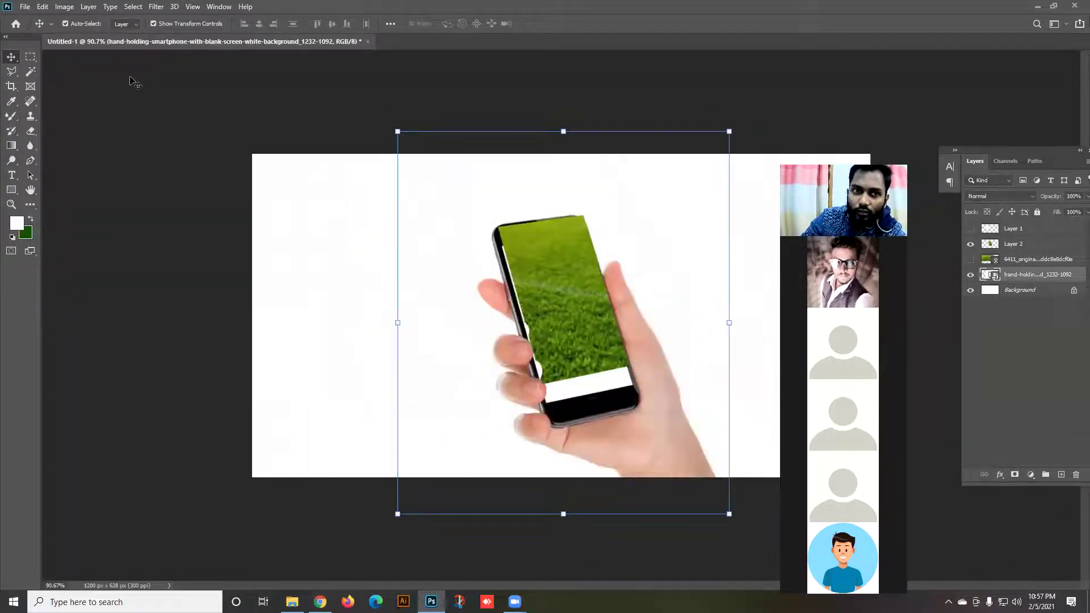
# Move the grass cutout off the phone to the left of the hand, and hide the Background layer.
pyautogui.keyDown('shift'); pyautogui.click(586, 336); pyautogui.keyUp('shift')
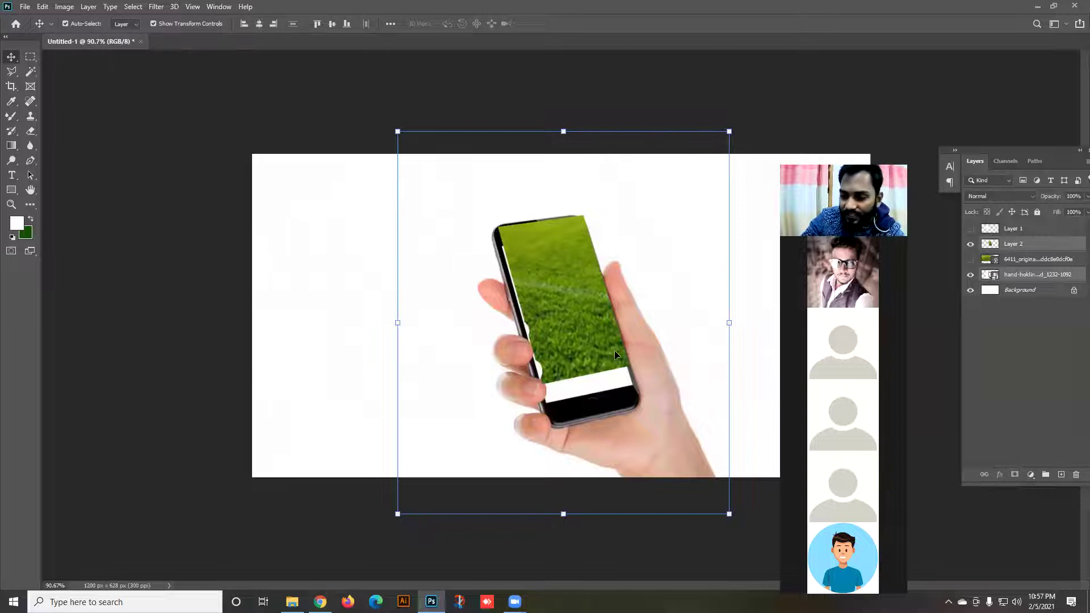
pyautogui.moveTo(591, 340); pyautogui.dragTo(431, 343)
pyautogui.click(573, 368)
pyautogui.moveTo(631, 480); pyautogui.dragTo(587, 394)
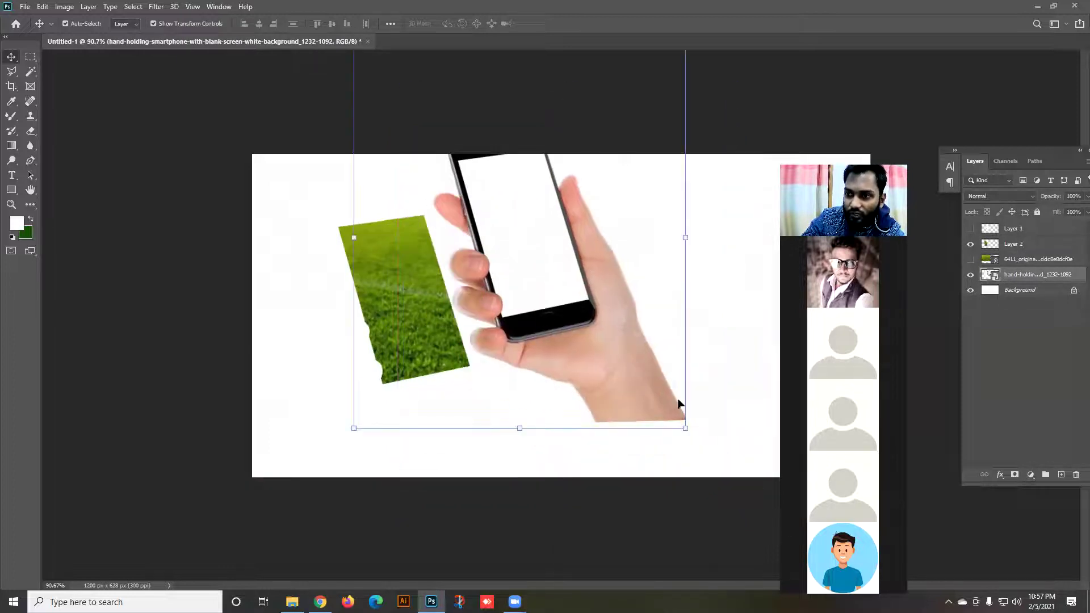
pyautogui.click(970, 290)
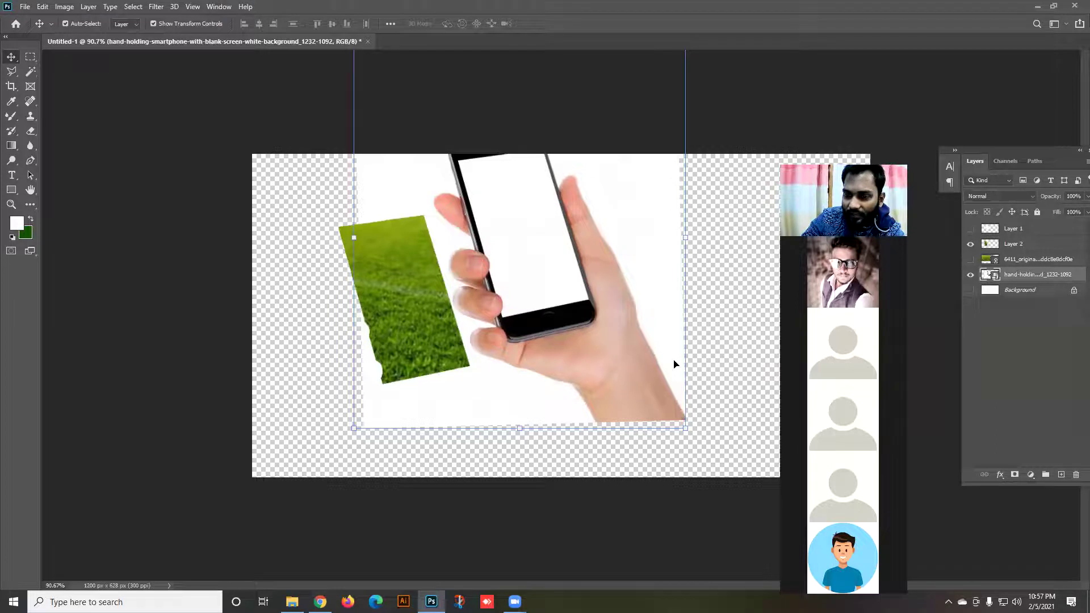
pyautogui.hotkey('ctrl', 'z')
# Spread the layers apart, with the grass cutout at the canvas's left edge and the hand image in the middle.
pyautogui.scroll(-3, 672, 325)
pyautogui.moveTo(647, 282); pyautogui.dragTo(709, 291)
pyautogui.moveTo(430, 302); pyautogui.dragTo(369, 302)
pyautogui.moveTo(569, 260); pyautogui.dragTo(547, 275)
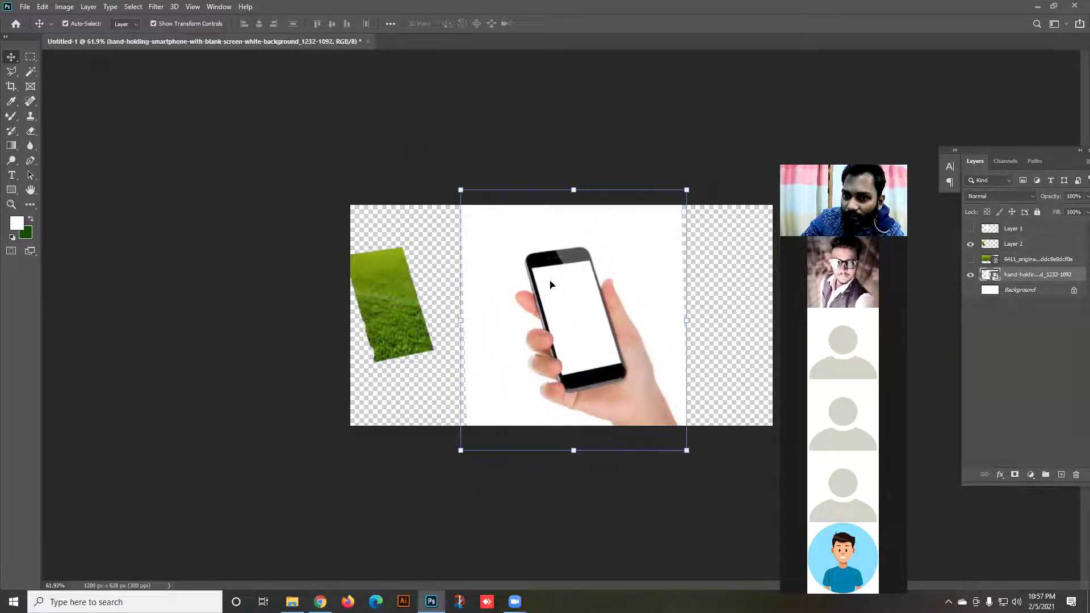
# Scale down the hand image to fit within the canvas height and place it slightly right of center.
pyautogui.hotkey('shift', 'Down')
pyautogui.hotkey('shift', 'Down')
pyautogui.hotkey('shift', 'Down')
pyautogui.hotkey('shift', 'Down')
pyautogui.hotkey('shift', 'Down')
pyautogui.hotkey('shift', 'Down')
pyautogui.moveTo(627, 278); pyautogui.dragTo(629, 283)
pyautogui.moveTo(679, 210); pyautogui.dragTo(639, 250)
pyautogui.moveTo(581, 333); pyautogui.dragTo(619, 287)
pyautogui.press('Return')
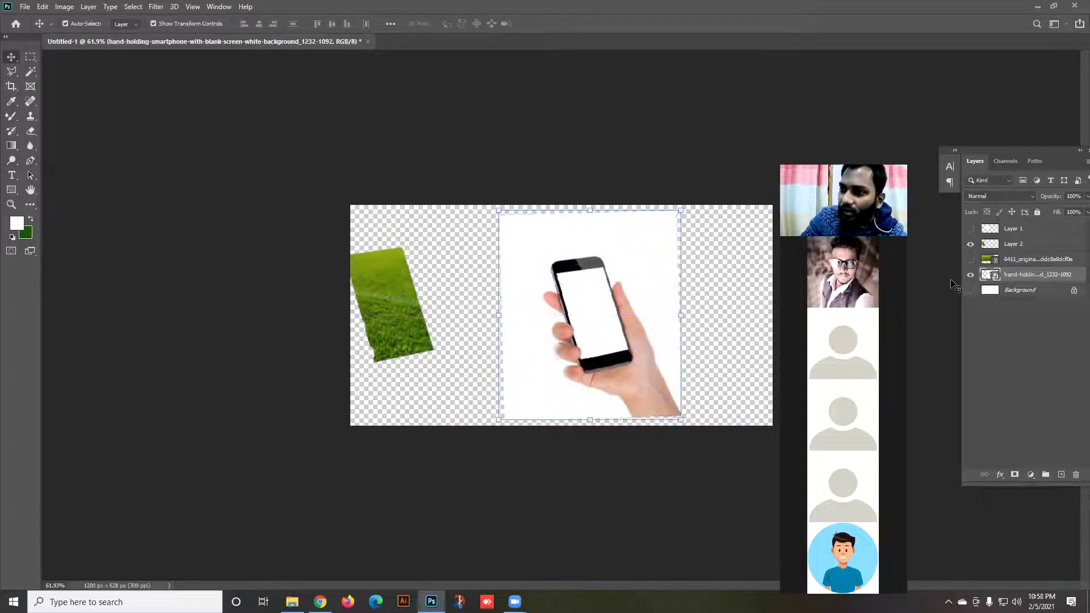
# Rasterize the hand image layer and activate the Magic Wand tool.
pyautogui.rightClick(1012, 275)
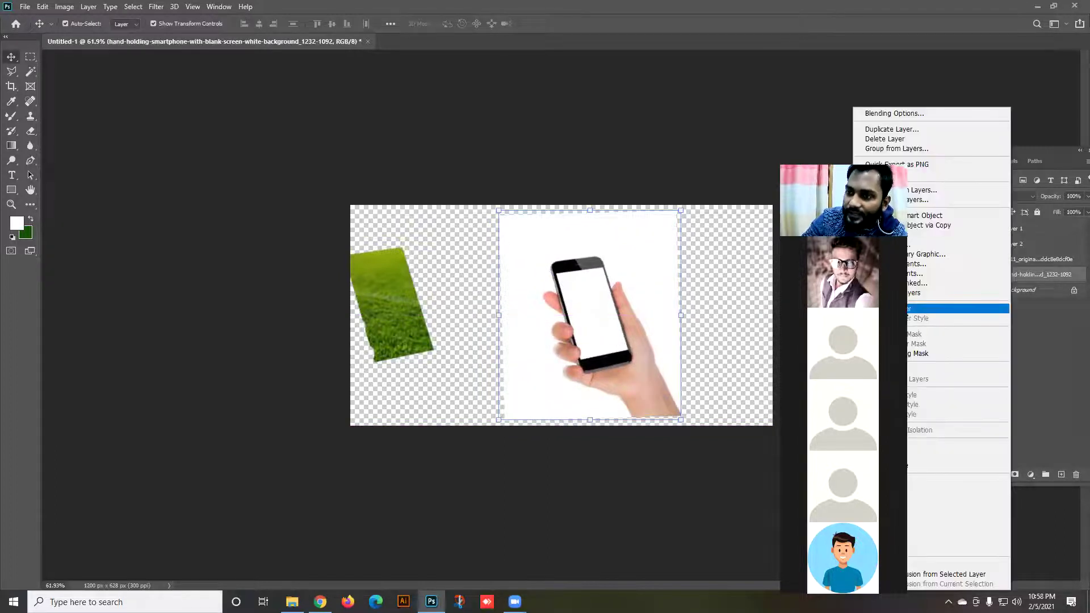
pyautogui.click(899, 308)
pyautogui.click(31, 71)
pyautogui.rightClick(35, 78)
pyautogui.click(71, 92)
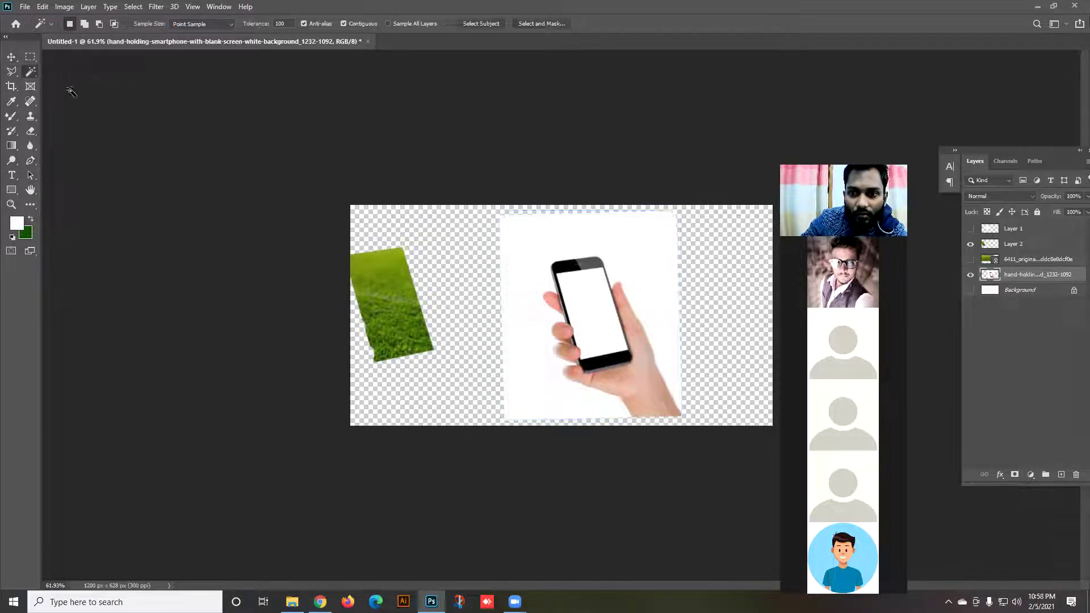
# Try to delete the white background around the hand using a Magic Wand tolerance of 100.
pyautogui.click(507, 304)
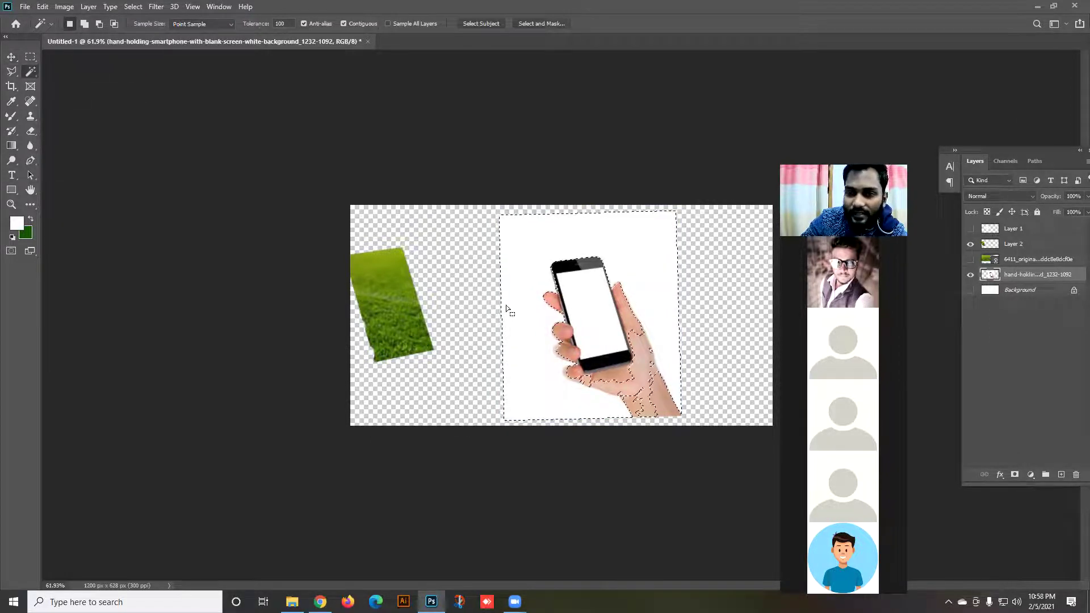
pyautogui.press('Delete')
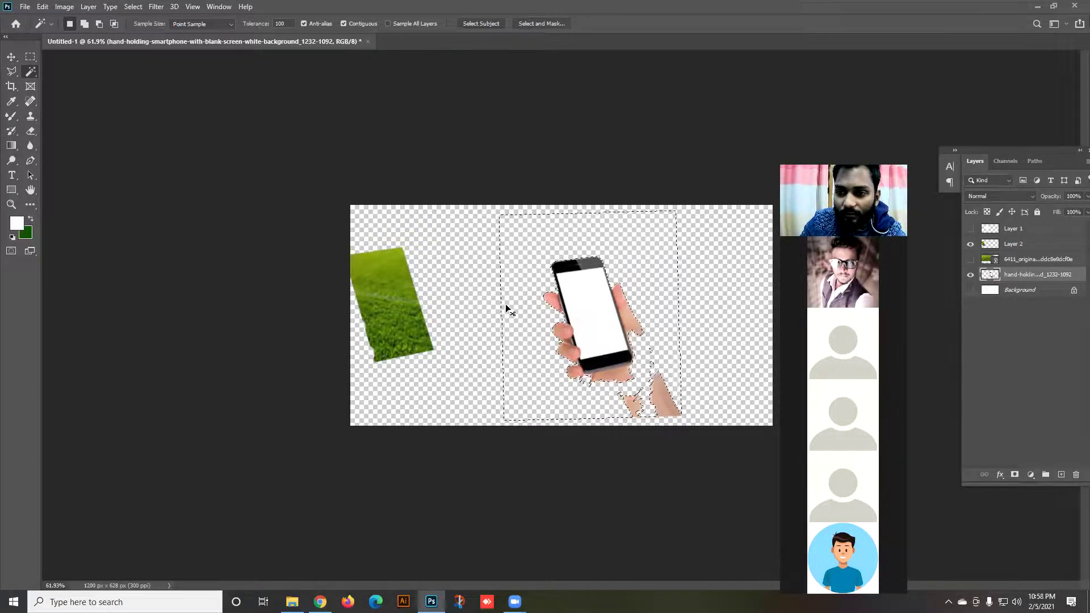
pyautogui.hotkey('ctrl', 'z')
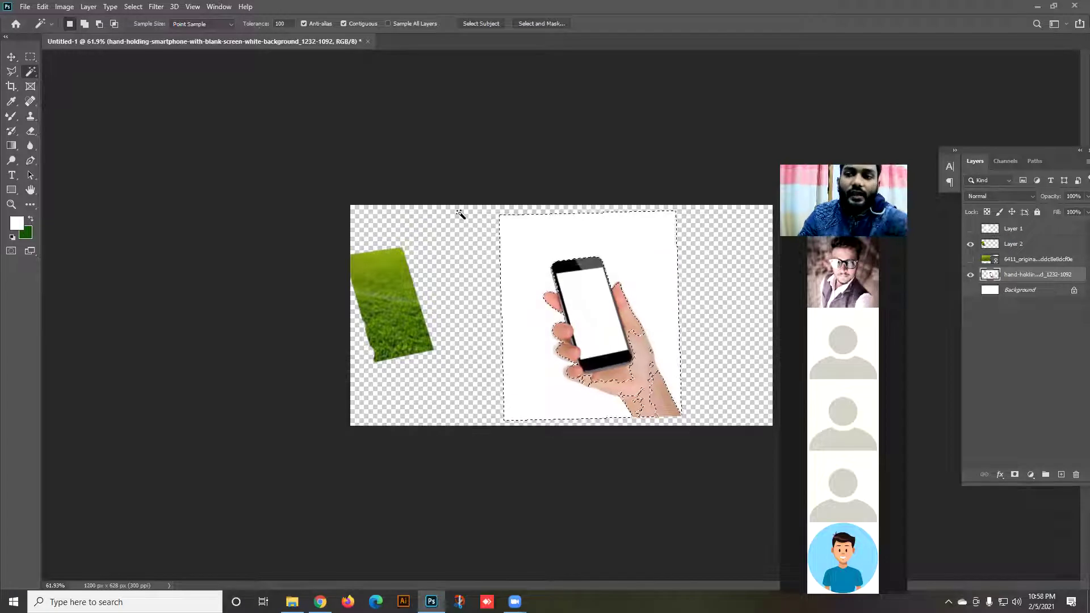
# Set the Magic Wand tolerance to 50 and reselect the white background around the hand.
pyautogui.click(287, 24)
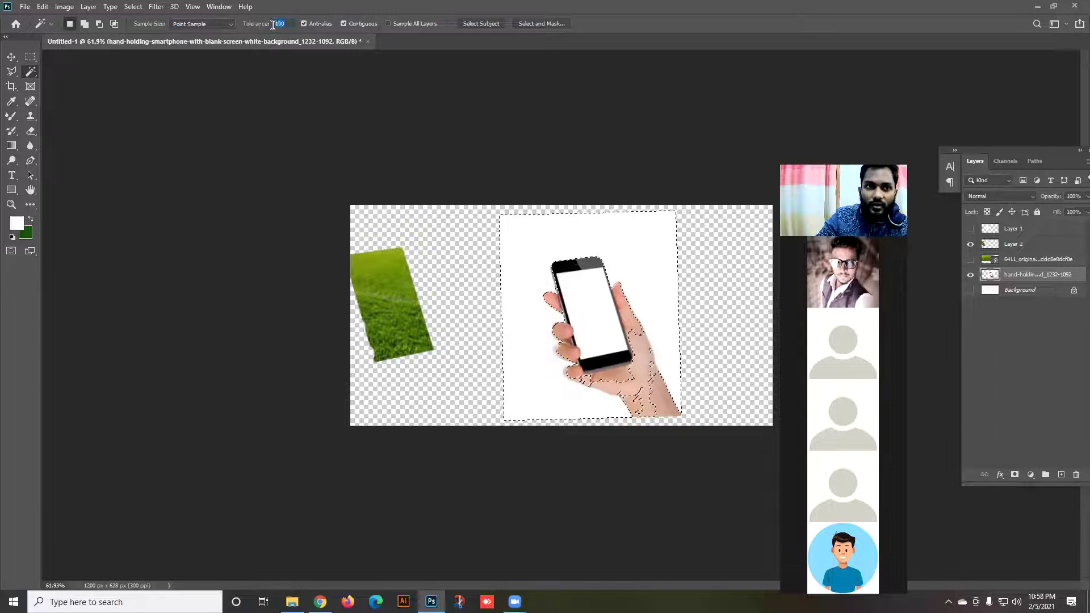
pyautogui.write('50')
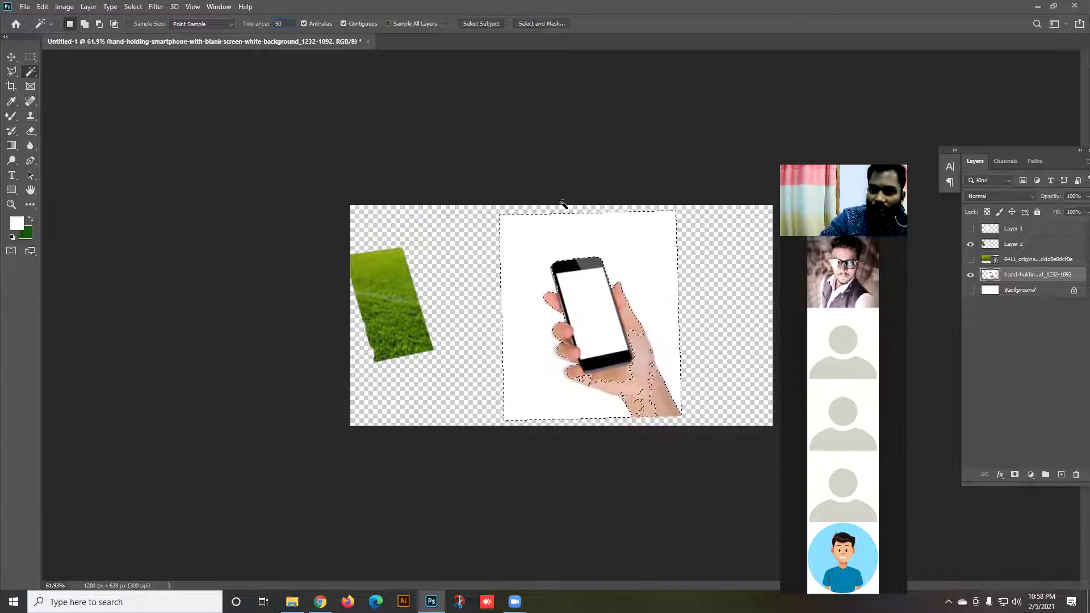
pyautogui.click(634, 256)
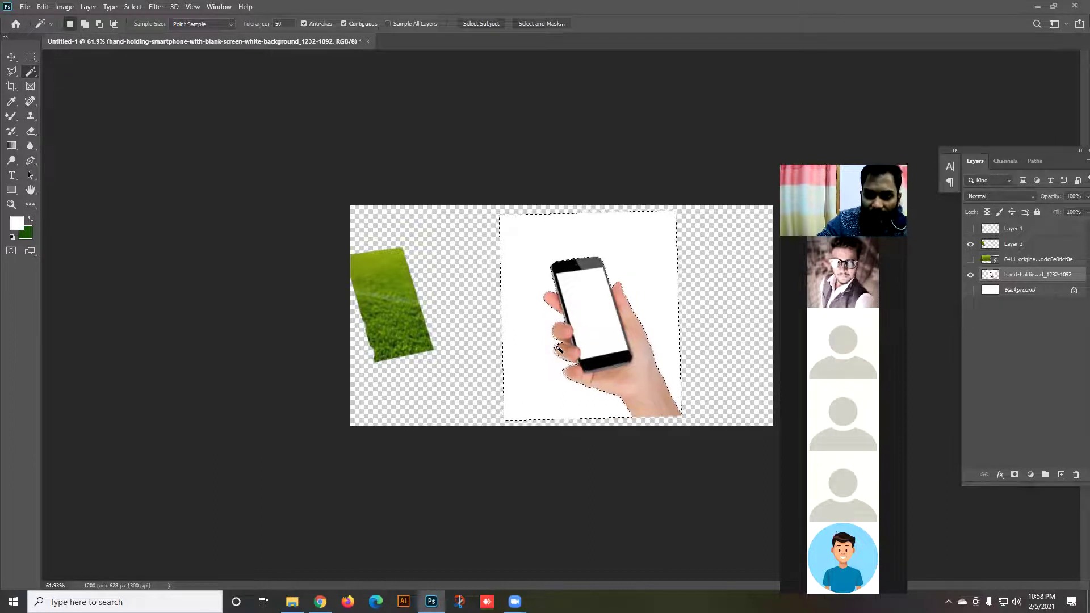
pyautogui.scroll(5, 559, 335)
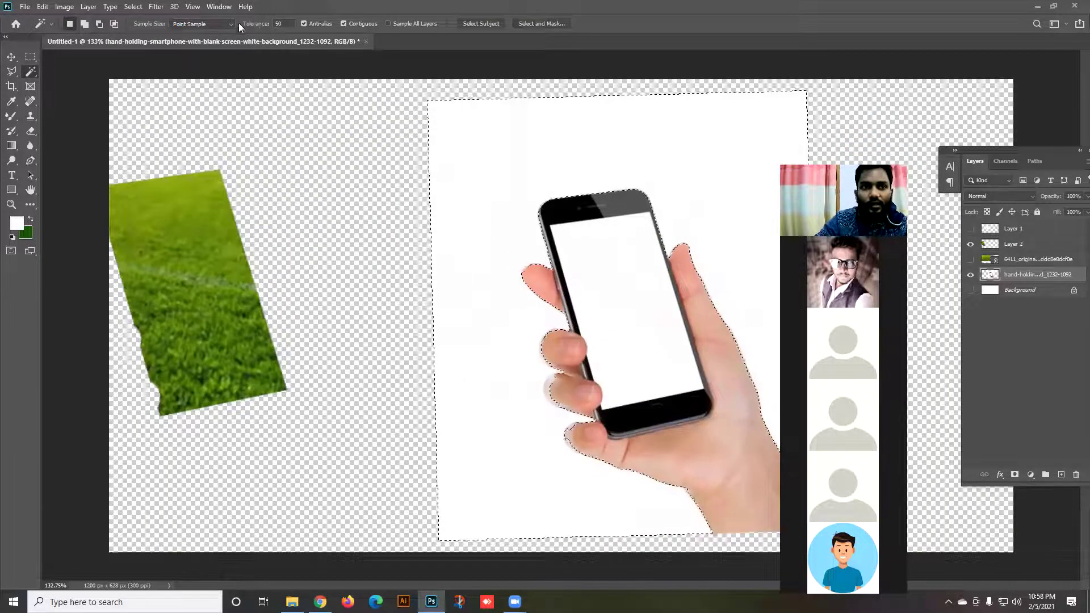
# Try selecting the white background with the Magic Wand tolerance at 30 and at 20.
pyautogui.click(267, 24)
pyautogui.write('30')
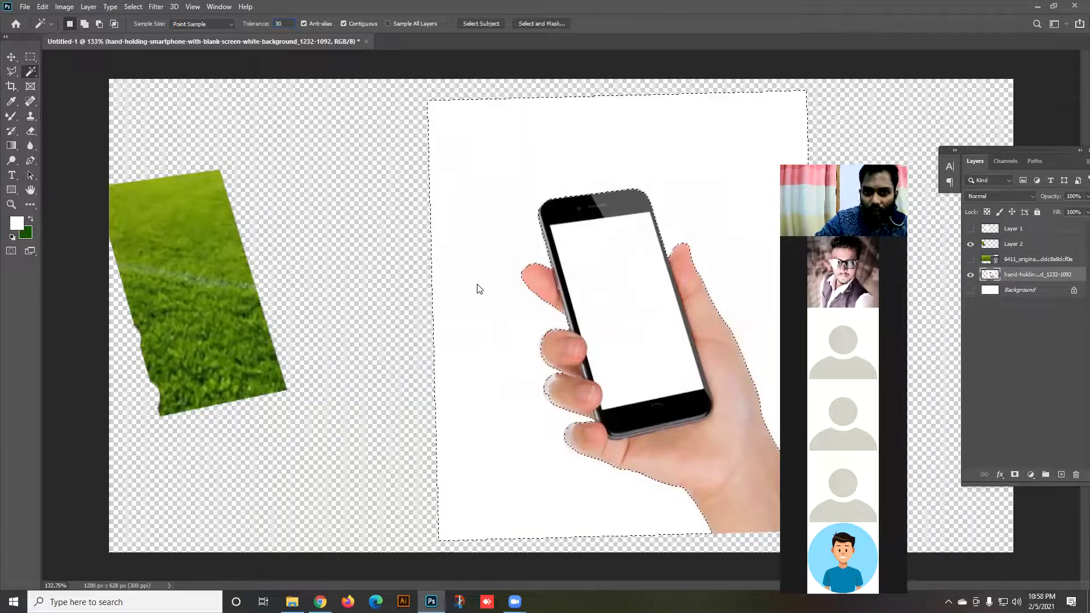
pyautogui.click(263, 23)
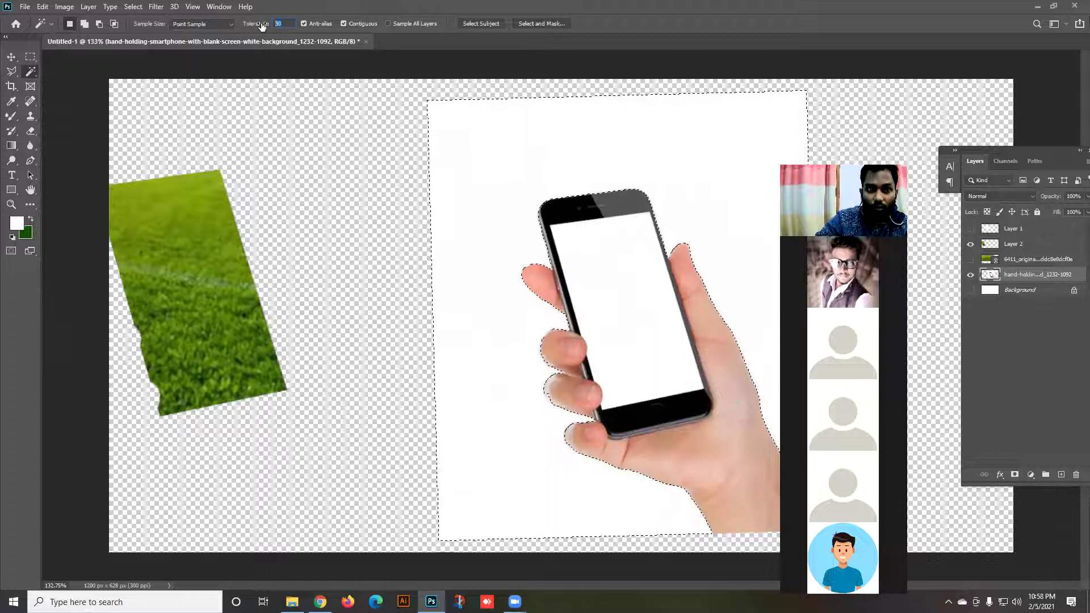
pyautogui.write('20')
pyautogui.press('Return')
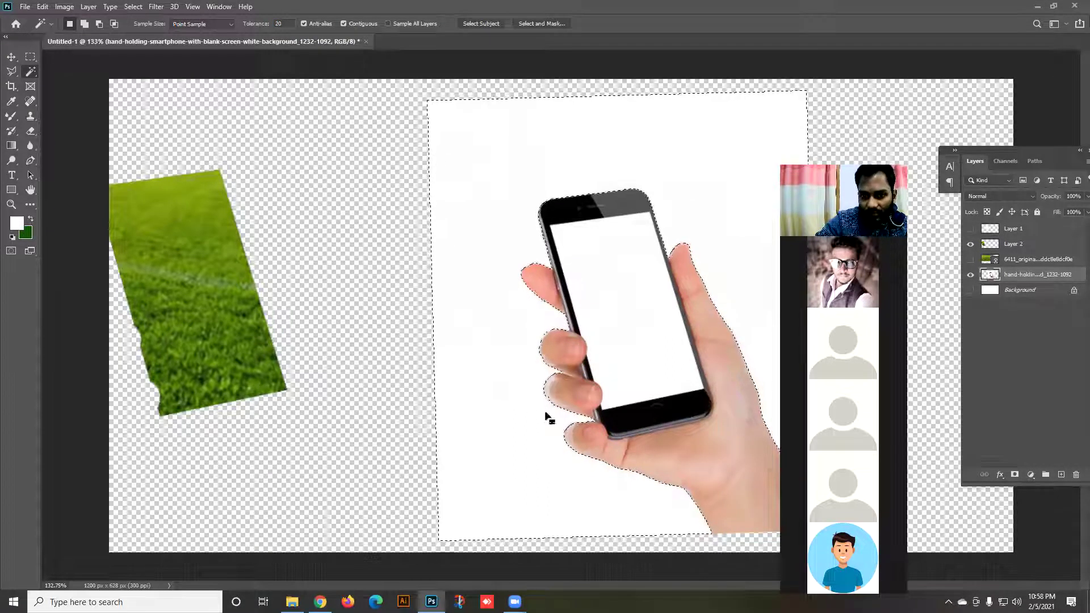
# Set the Magic Wand tolerance to 15, delete the selected white background around the hand, and deselect.
pyautogui.click(261, 23)
pyautogui.write('15')
pyautogui.press('Return')
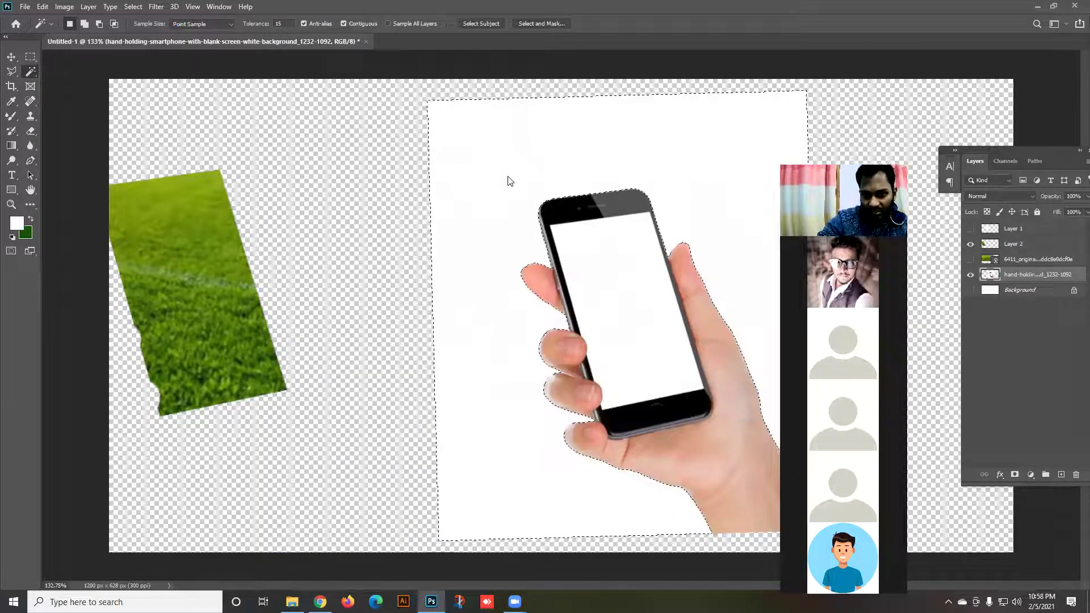
pyautogui.press('Delete')
pyautogui.hotkey('ctrl', 'd')
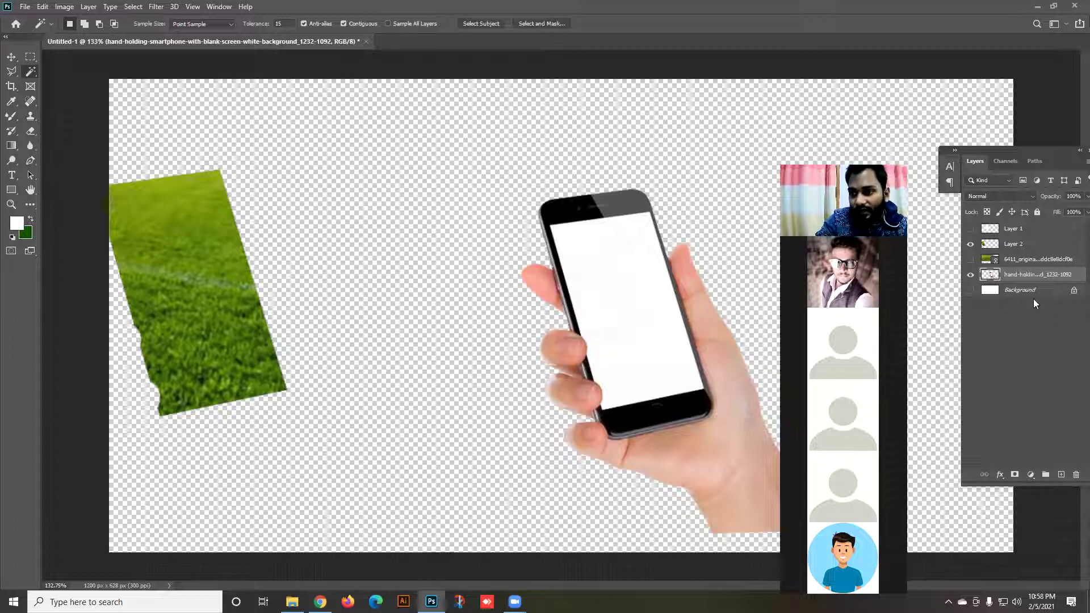
# Add a new layer above the hand layer and fill it with the blue colour 21a7f4.
pyautogui.click(1060, 474)
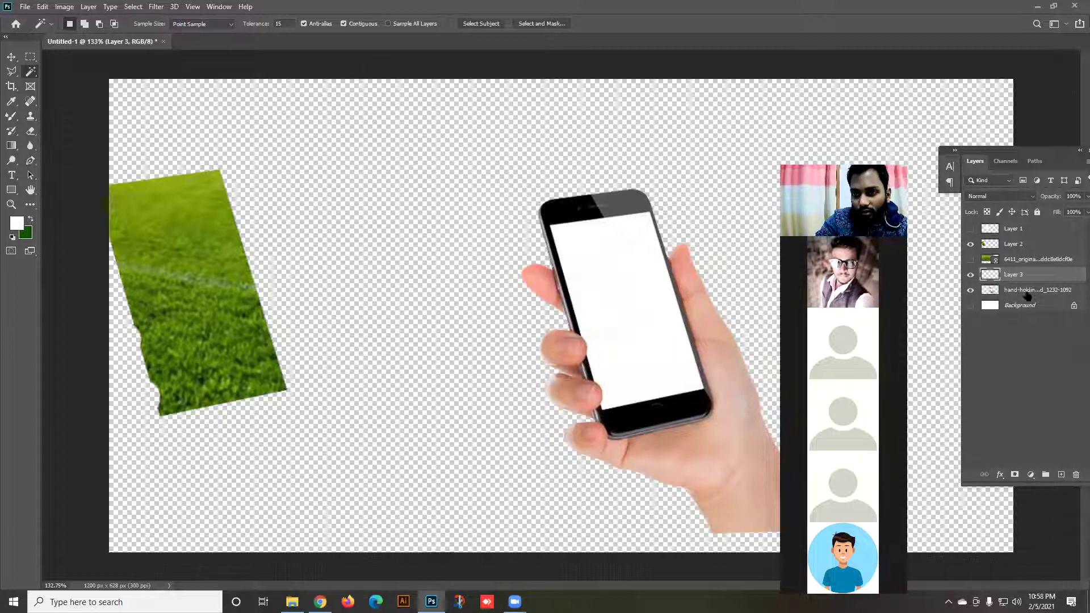
pyautogui.click(20, 227)
pyautogui.click(380, 234)
pyautogui.click(380, 240)
pyautogui.moveTo(535, 252); pyautogui.dragTo(537, 194)
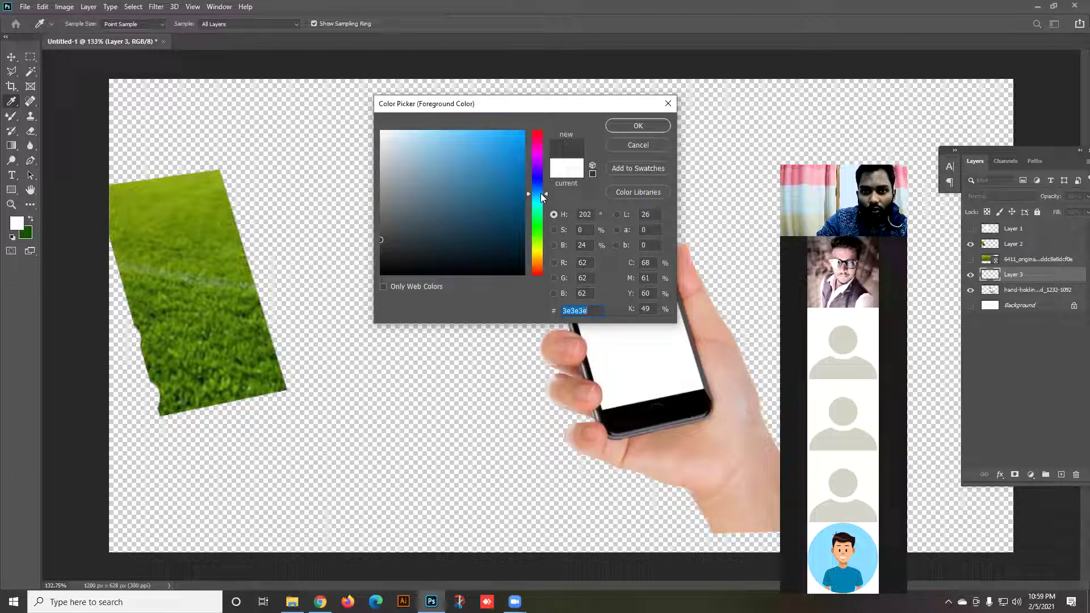
pyautogui.click(505, 136)
pyautogui.click(622, 126)
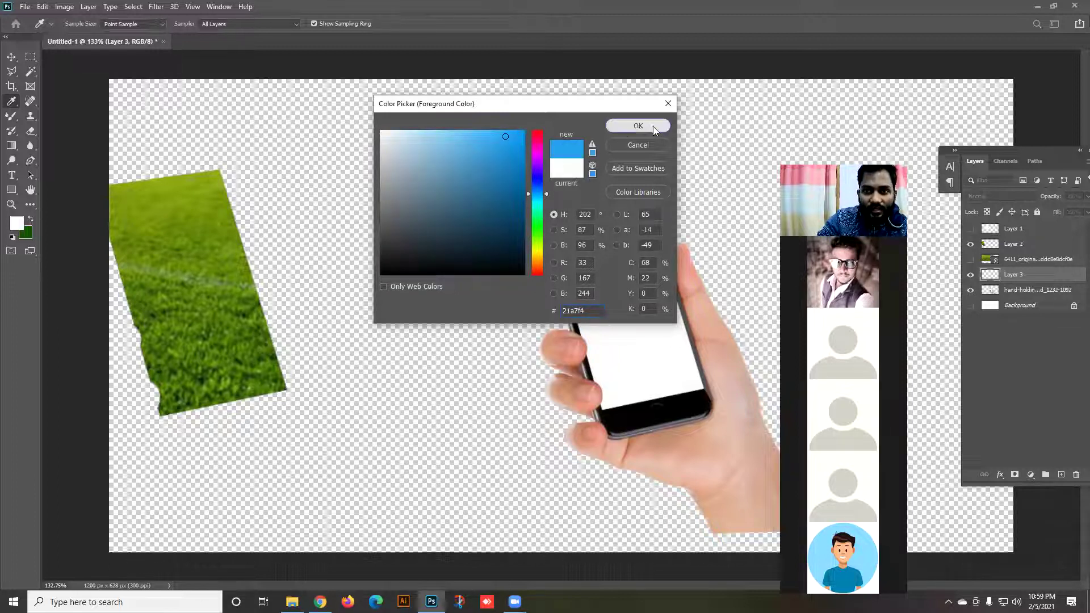
pyautogui.press('w')
pyautogui.hotkey('alt', 'BackSpace')
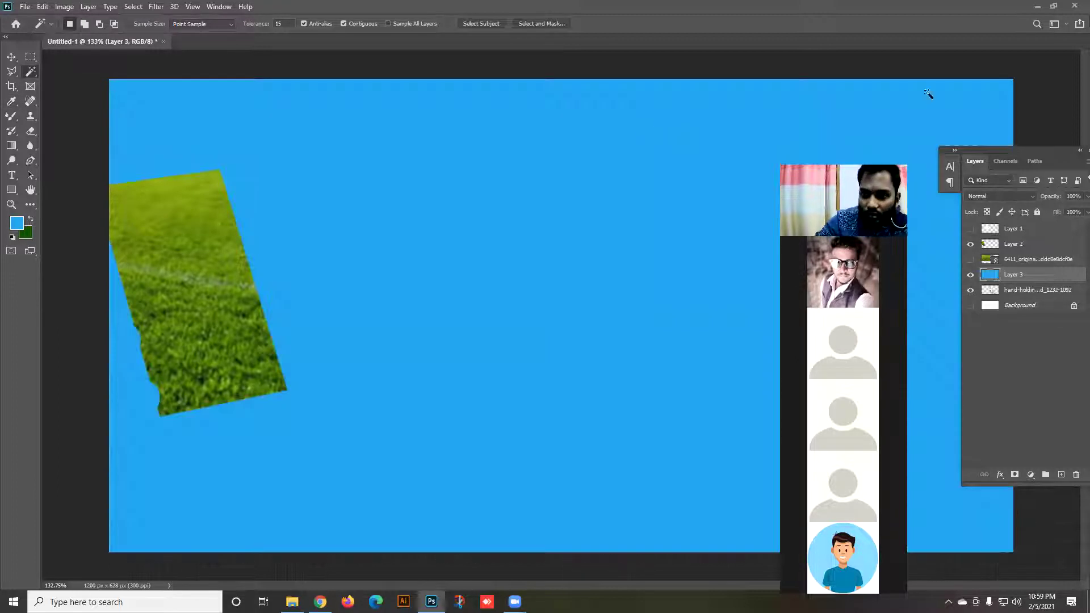
# Place the blue layer beneath the hand layer and shift the hand cutout left, close to the grass cutout.
pyautogui.moveTo(1011, 276); pyautogui.dragTo(981, 290)
pyautogui.press('v')
pyautogui.moveTo(616, 410); pyautogui.dragTo(491, 385)
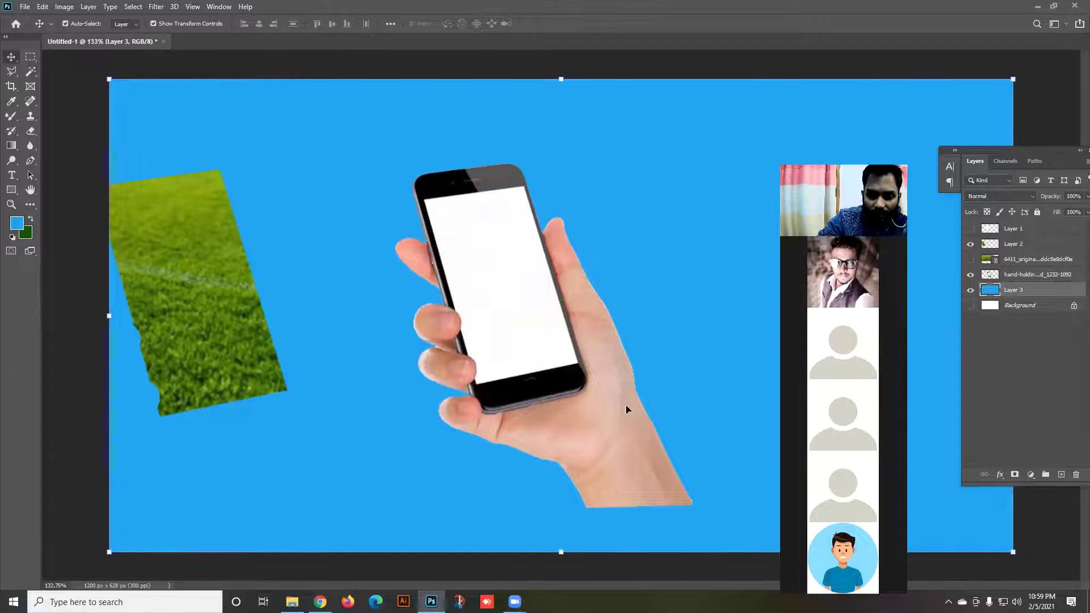
pyautogui.scroll(5, 438, 343)
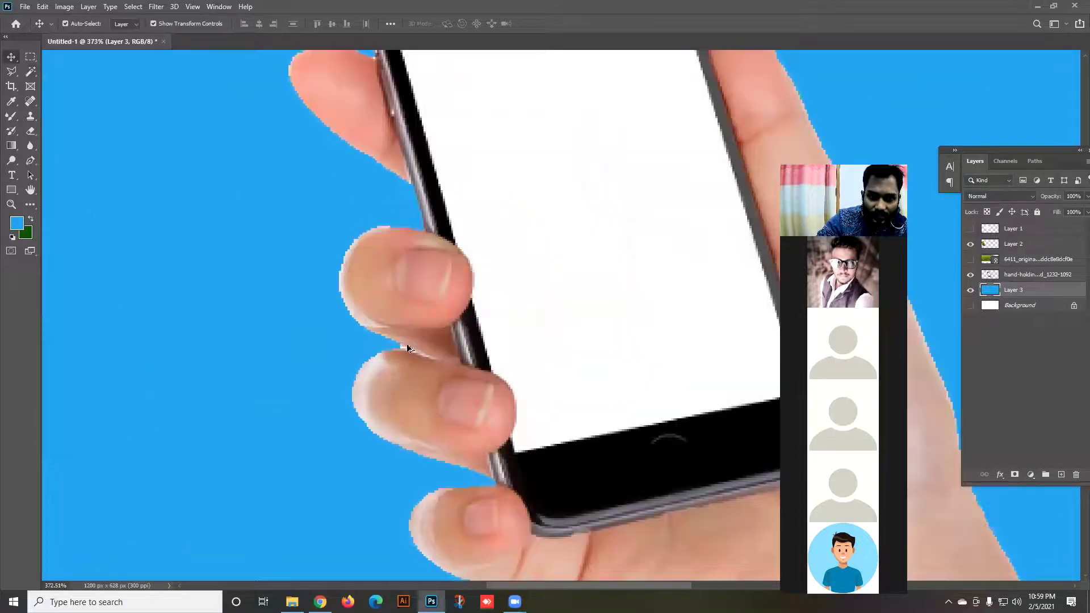
pyautogui.scroll(1, 407, 357)
pyautogui.scroll(-4, 391, 212)
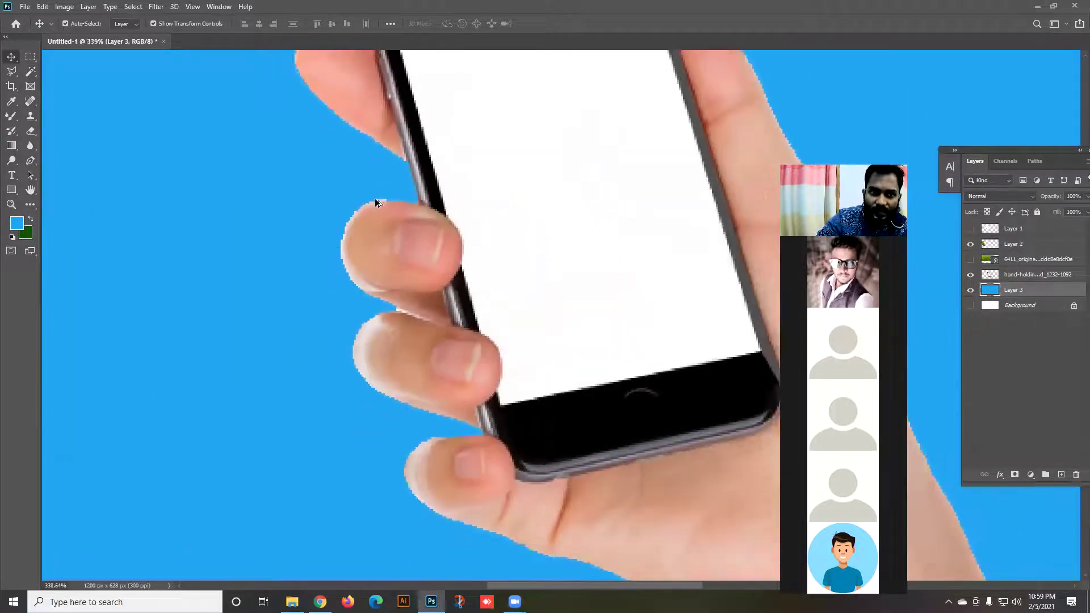
pyautogui.scroll(-4, 367, 222)
pyautogui.moveTo(516, 284); pyautogui.dragTo(485, 306)
# Load the hand layer's outline as a selection and invert it.
pyautogui.click(998, 277)
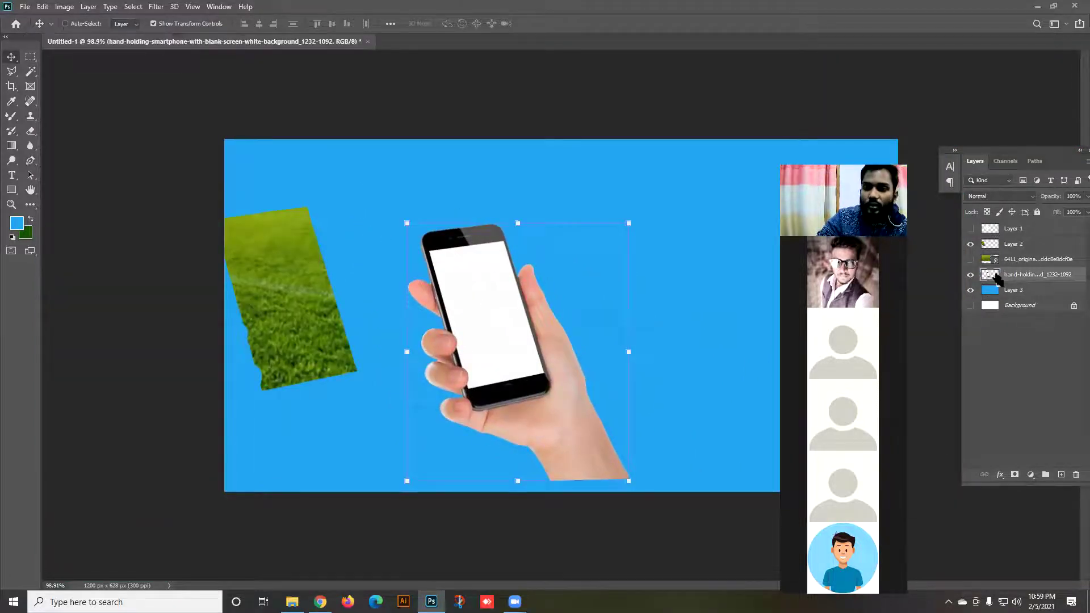
pyautogui.keyDown('ctrl'); pyautogui.click(990, 275); pyautogui.keyUp('ctrl')
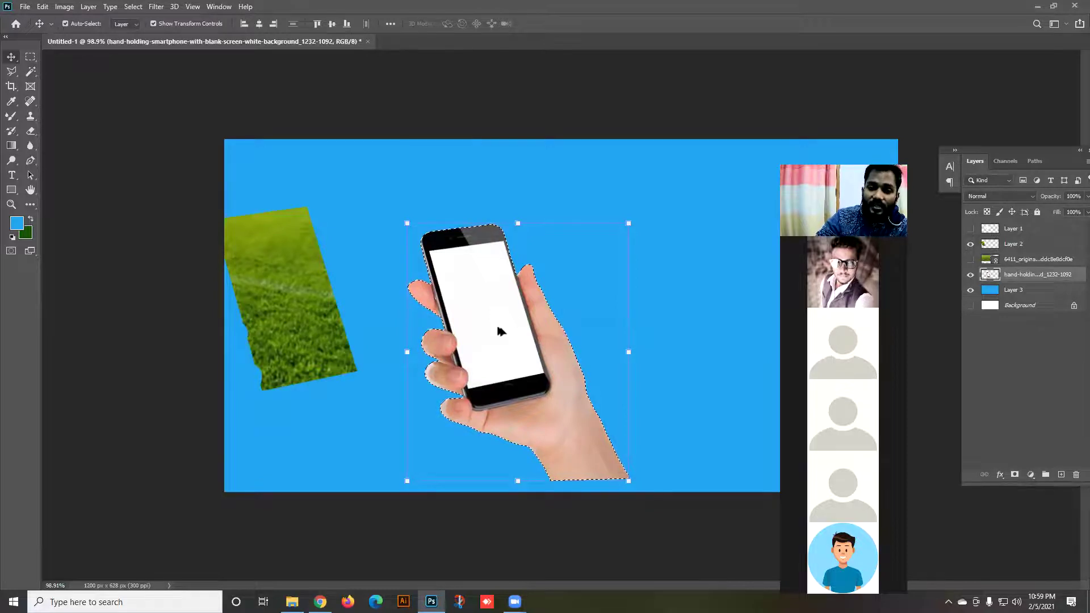
pyautogui.scroll(2, 554, 319)
pyautogui.scroll(1, 554, 319)
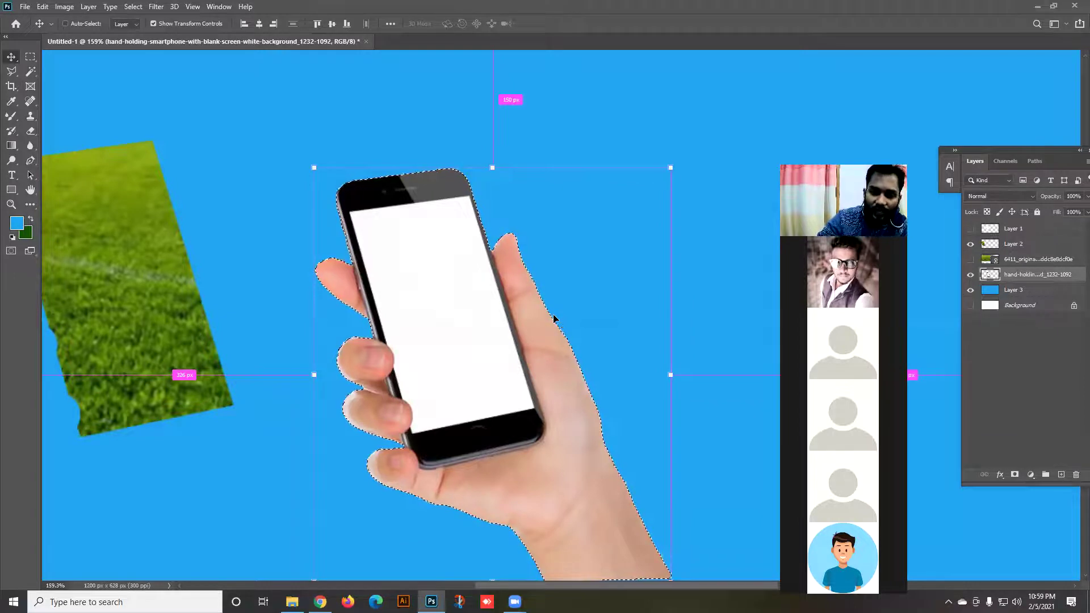
pyautogui.scroll(-3, 554, 319)
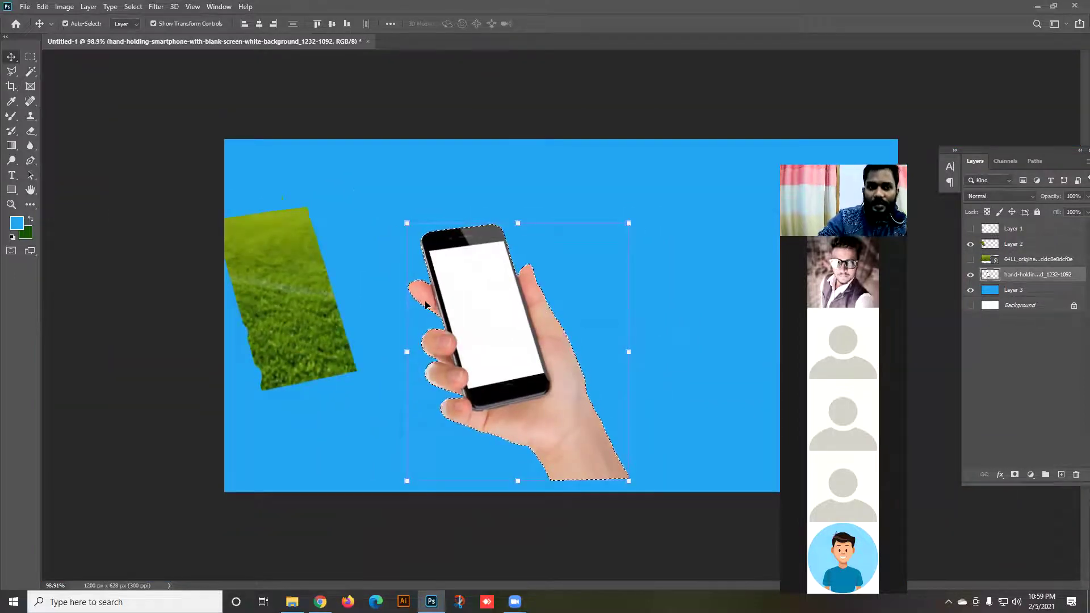
pyautogui.rightClick(490, 308)
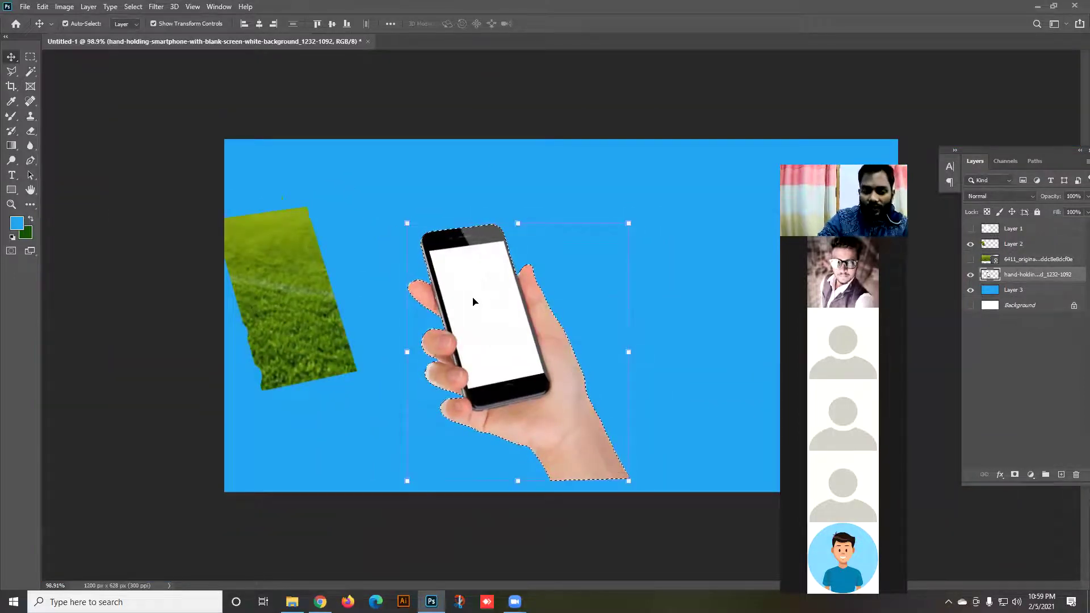
pyautogui.press('ctrl')
pyautogui.keyDown('ctrl'); pyautogui.click(475, 302); pyautogui.keyUp('ctrl')
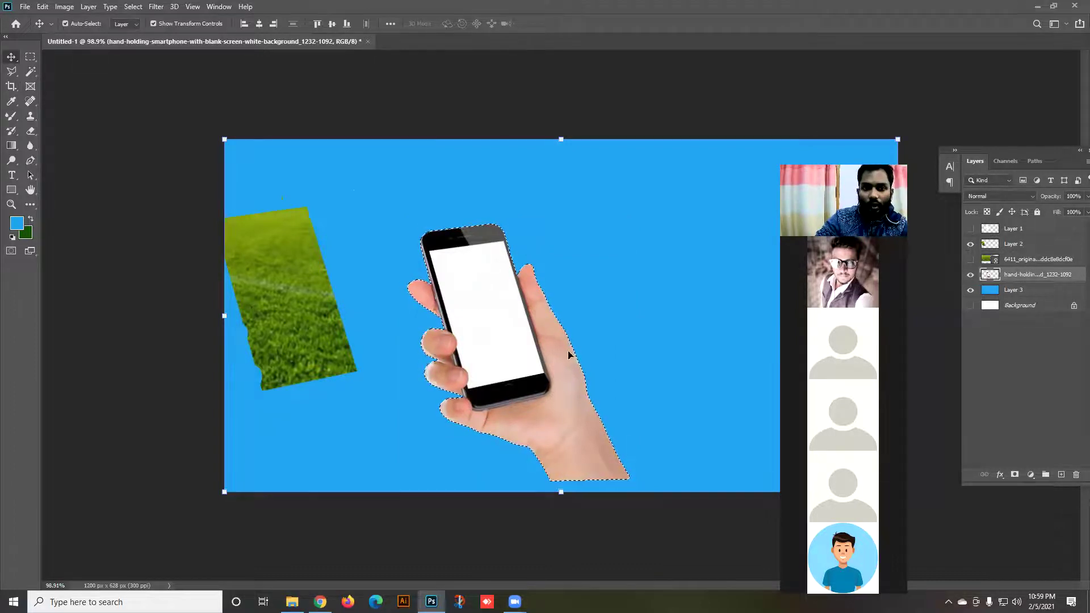
# Try to feather the inverted selection with a radius of 5 pixels.
pyautogui.rightClick(487, 299)
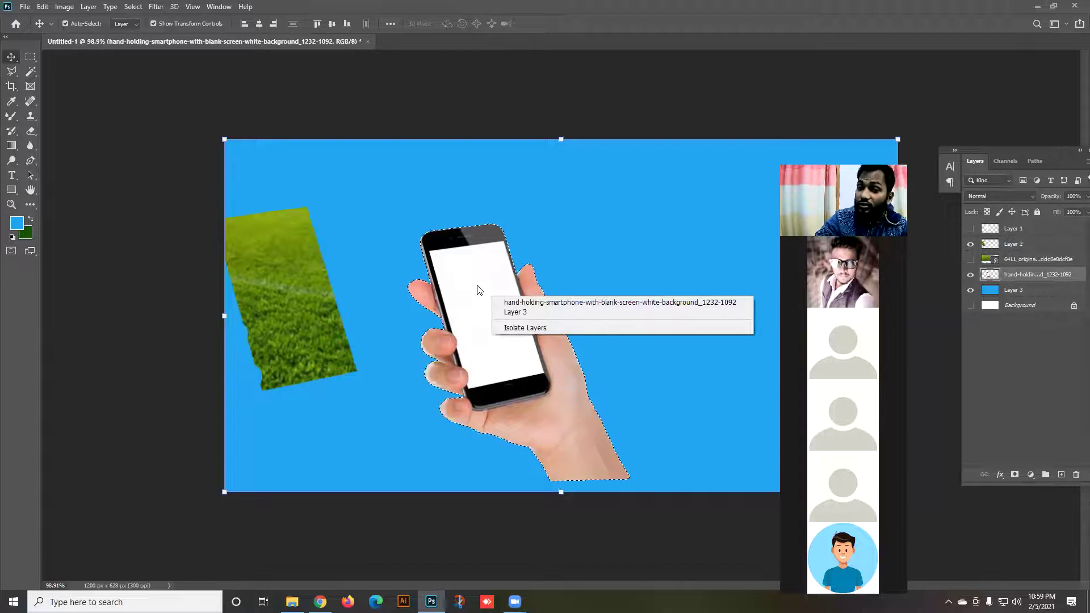
pyautogui.click(480, 286)
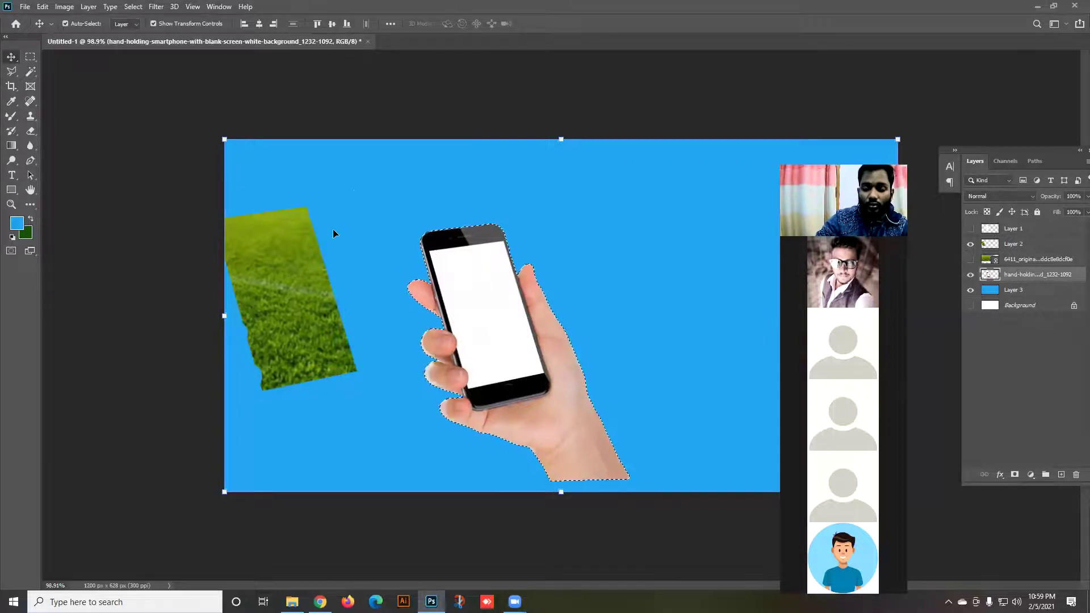
pyautogui.hotkey('shift', 'F6')
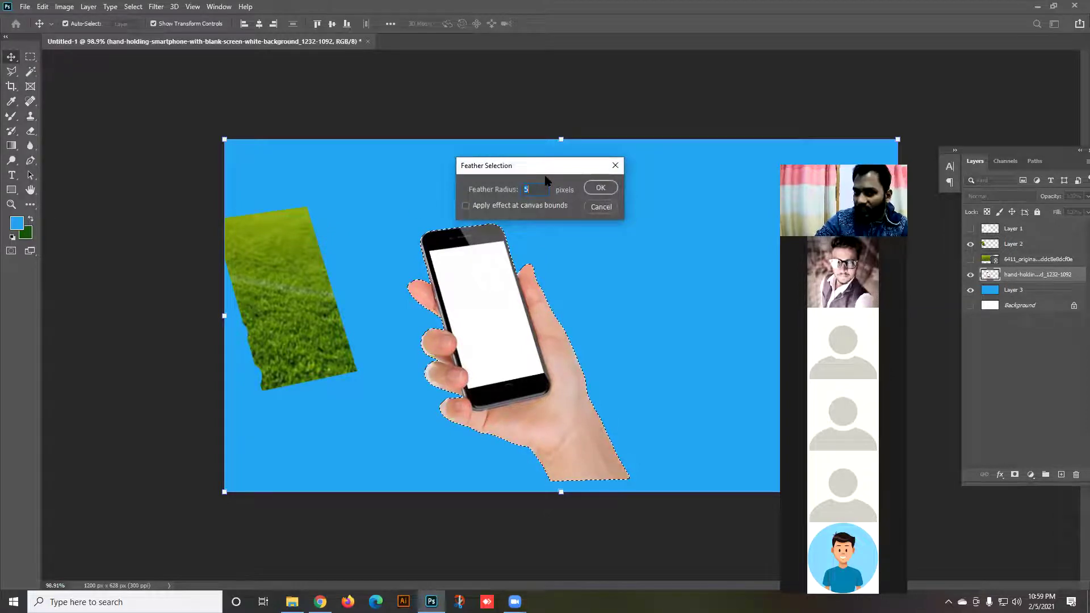
pyautogui.press('Return')
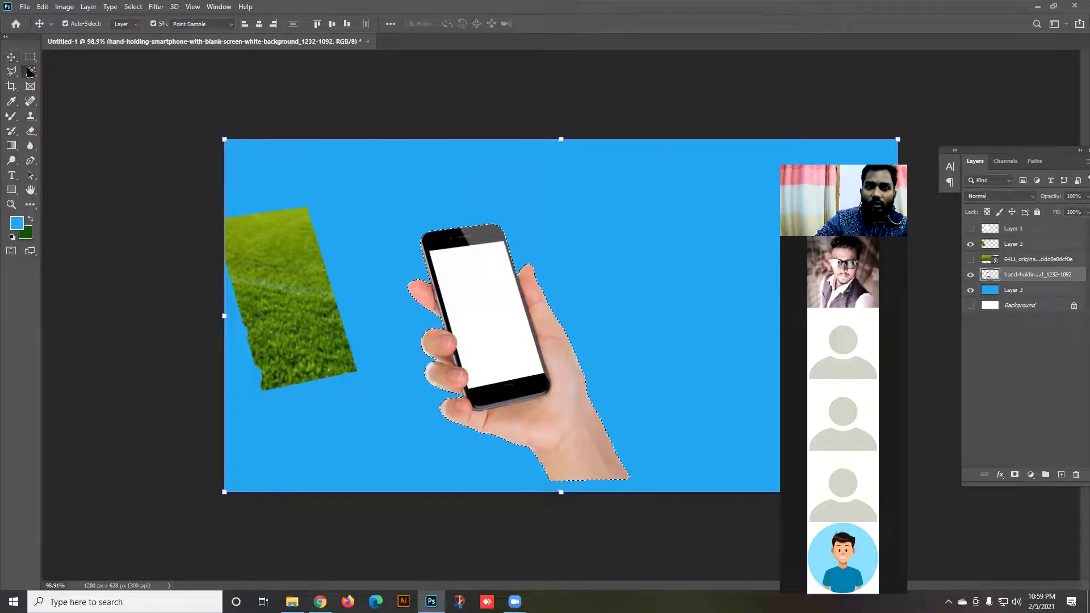
# Switch to the Quick Selection tool and look up the Feather option for the inverted selection.
pyautogui.click(30, 72)
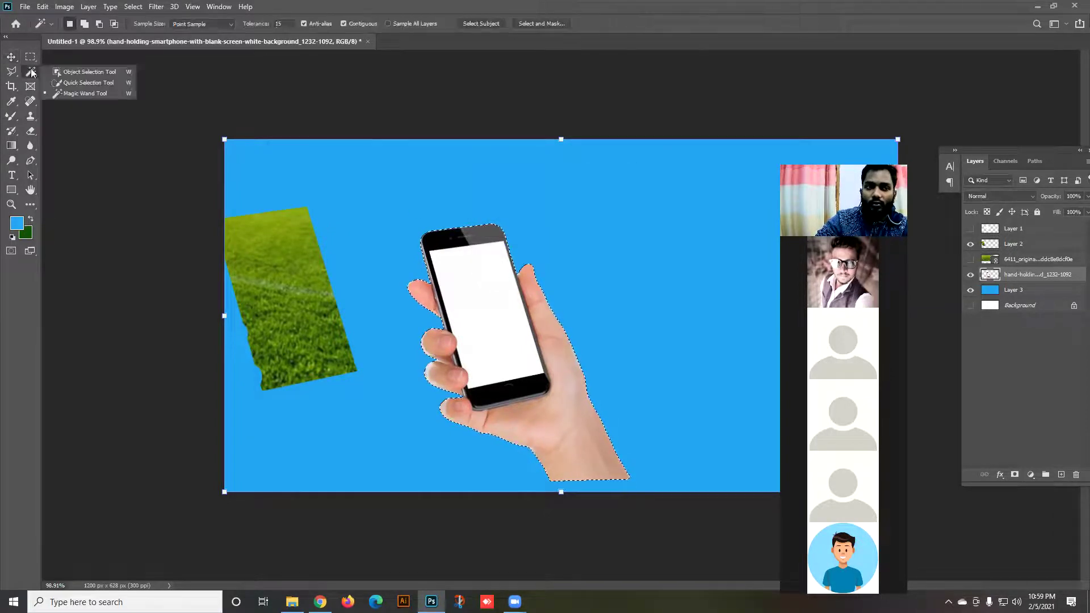
pyautogui.click(84, 83)
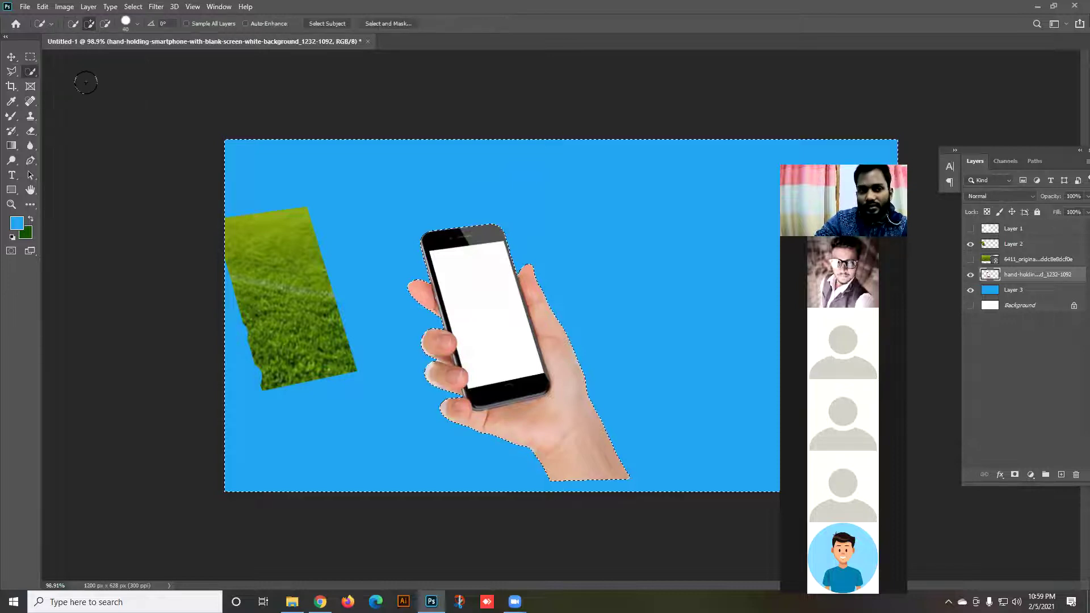
pyautogui.rightClick(489, 273)
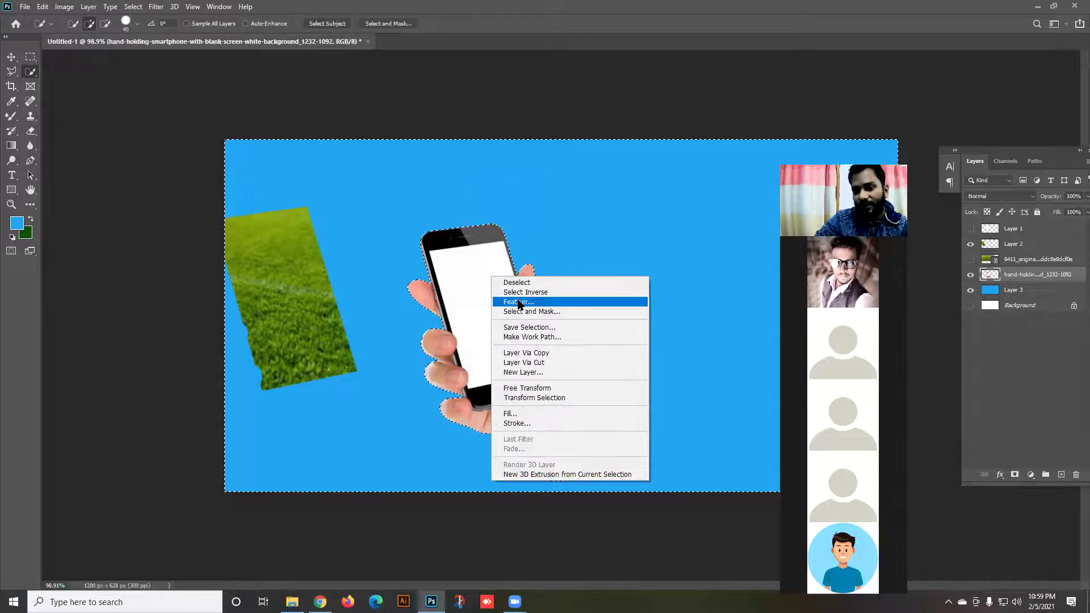
pyautogui.rightClick(466, 246)
pyautogui.rightClick(466, 247)
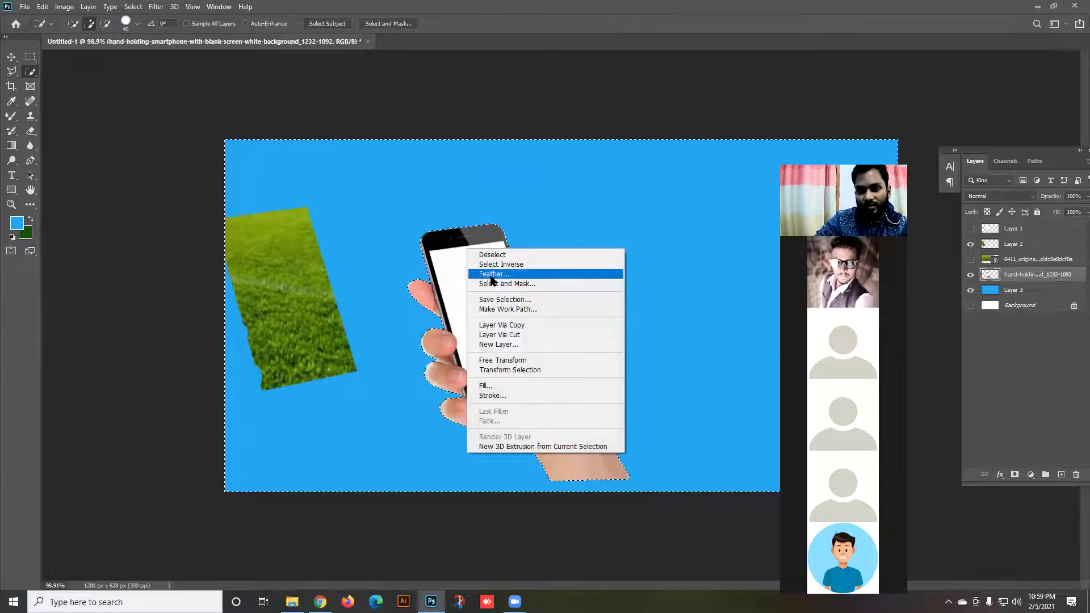
pyautogui.rightClick(505, 297)
pyautogui.rightClick(506, 296)
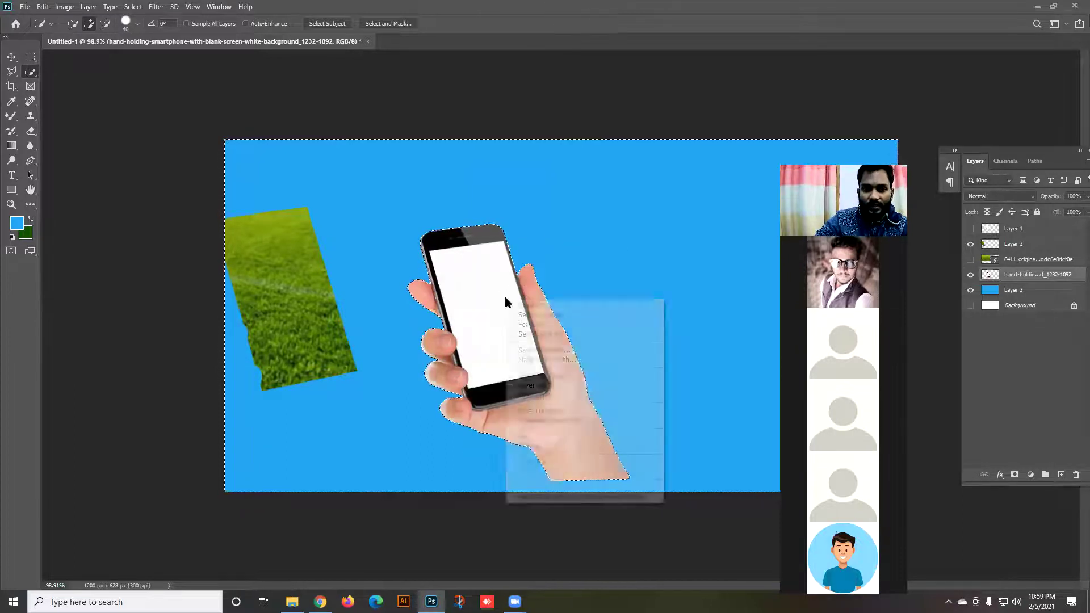
# Feather the inverted selection with a radius of 3 pixels, delete the hand's outer edge, and deselect.
pyautogui.click(34, 67)
pyautogui.click(31, 57)
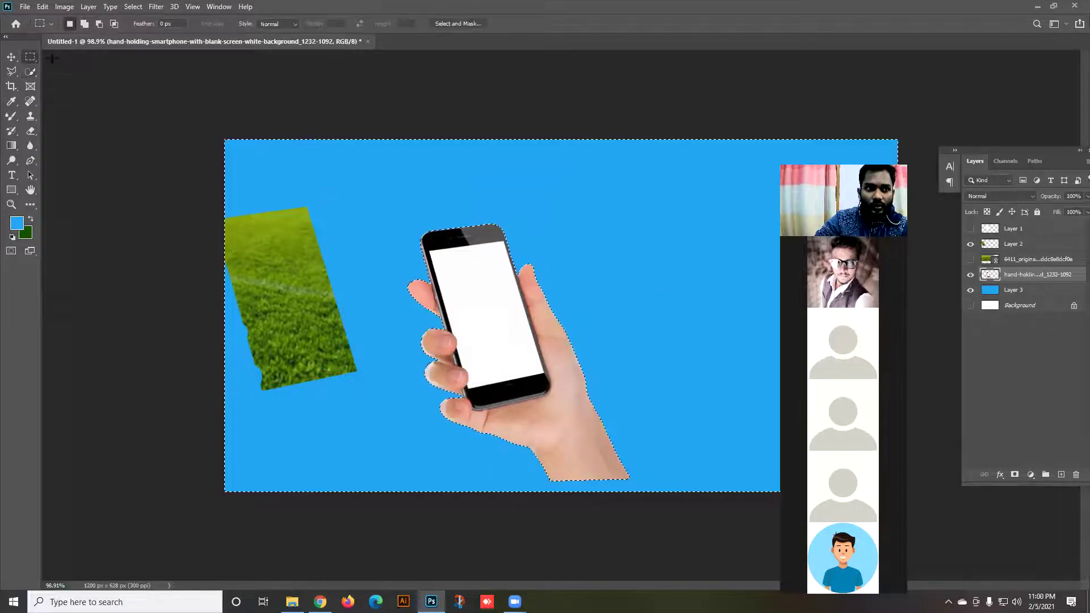
pyautogui.rightClick(506, 306)
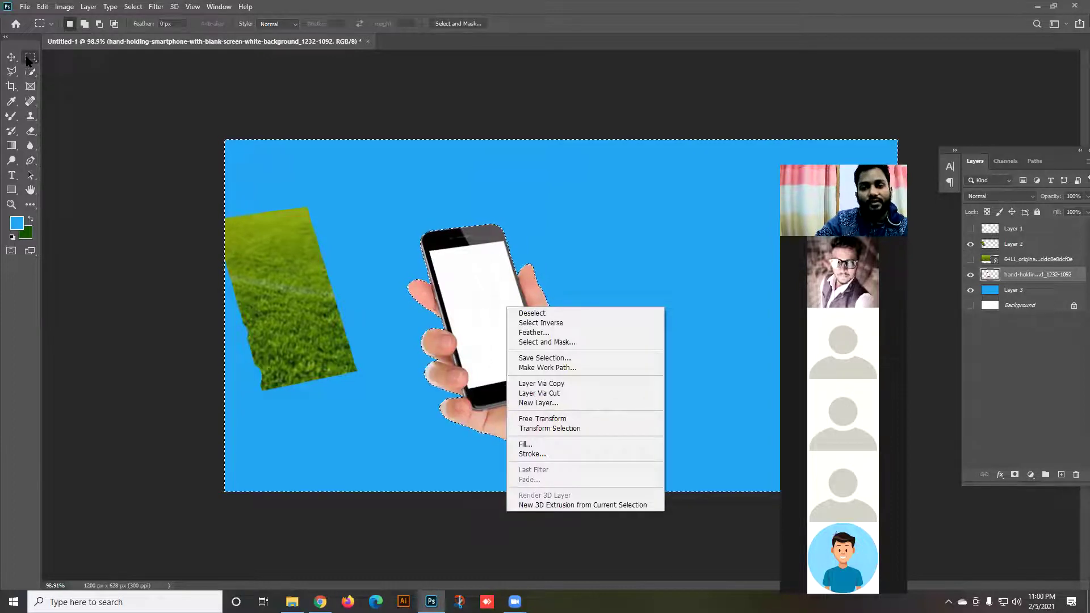
pyautogui.rightClick(480, 255)
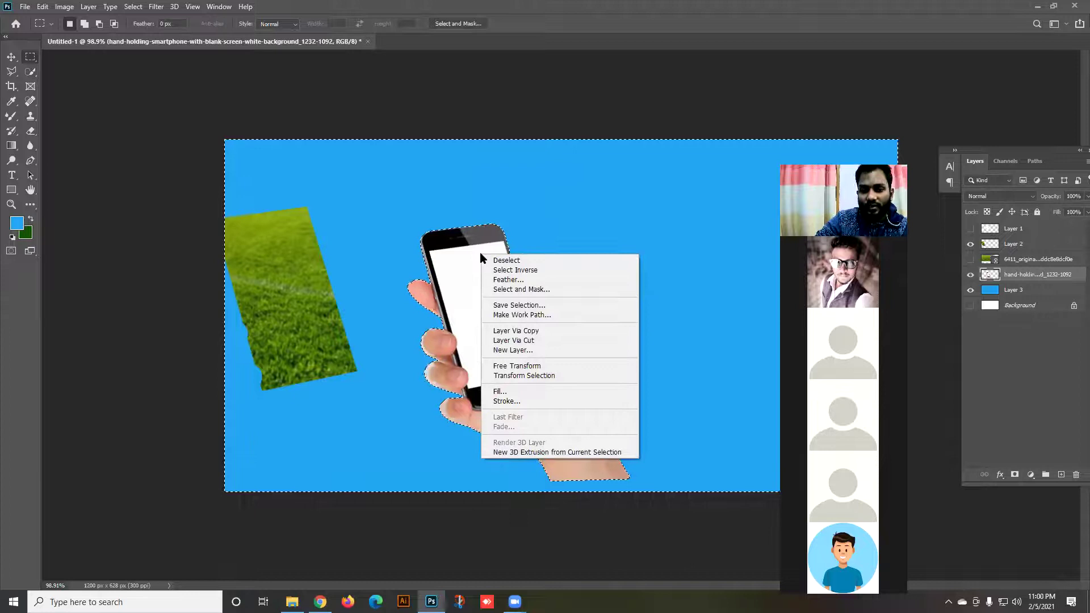
pyautogui.click(494, 279)
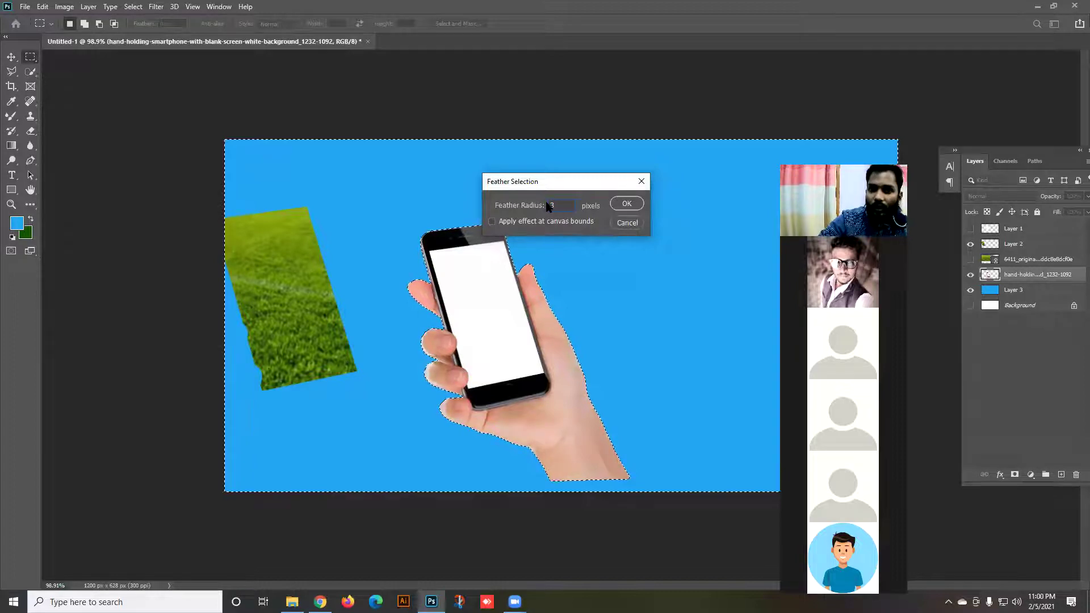
pyautogui.click(627, 206)
pyautogui.press('Delete')
pyautogui.hotkey('ctrl', 'd')
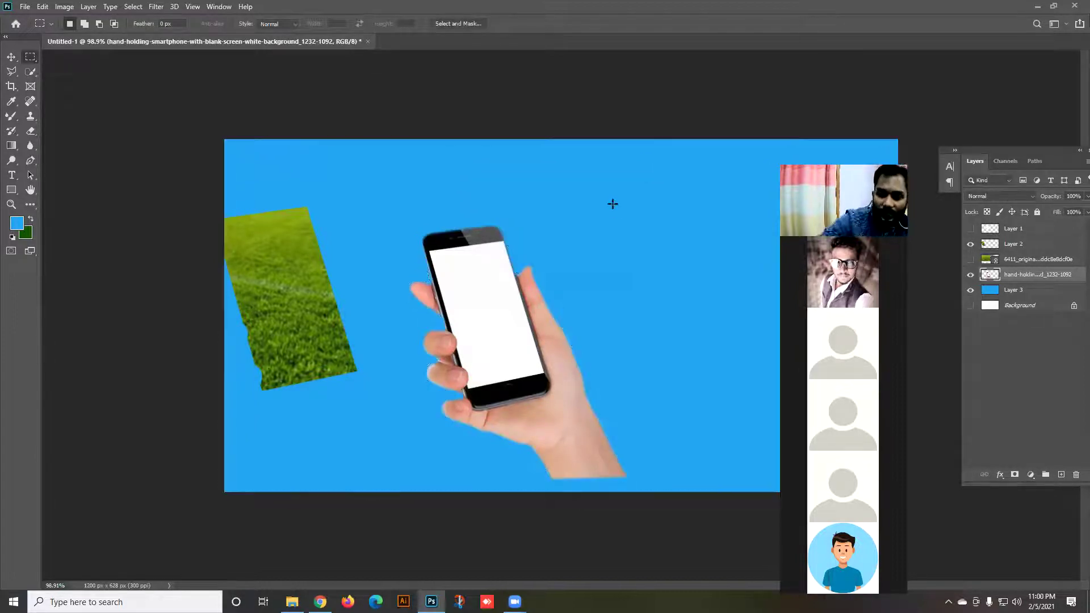
# Inspect the softened hand edges up close and shift the hand cutout slightly down and to the right.
pyautogui.click(11, 57)
pyautogui.click(104, 89)
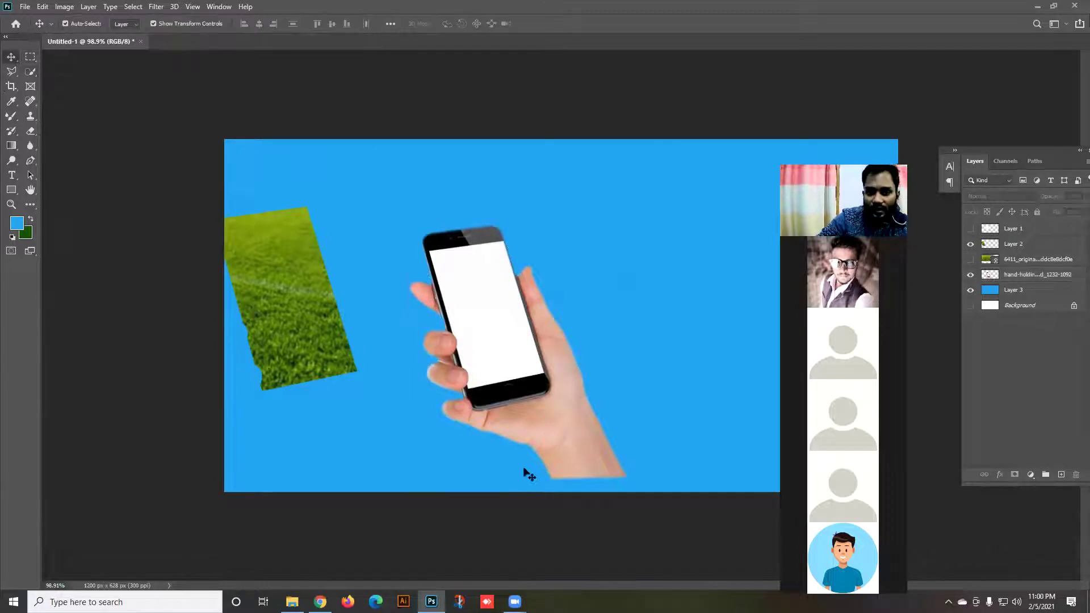
pyautogui.scroll(6, 549, 440)
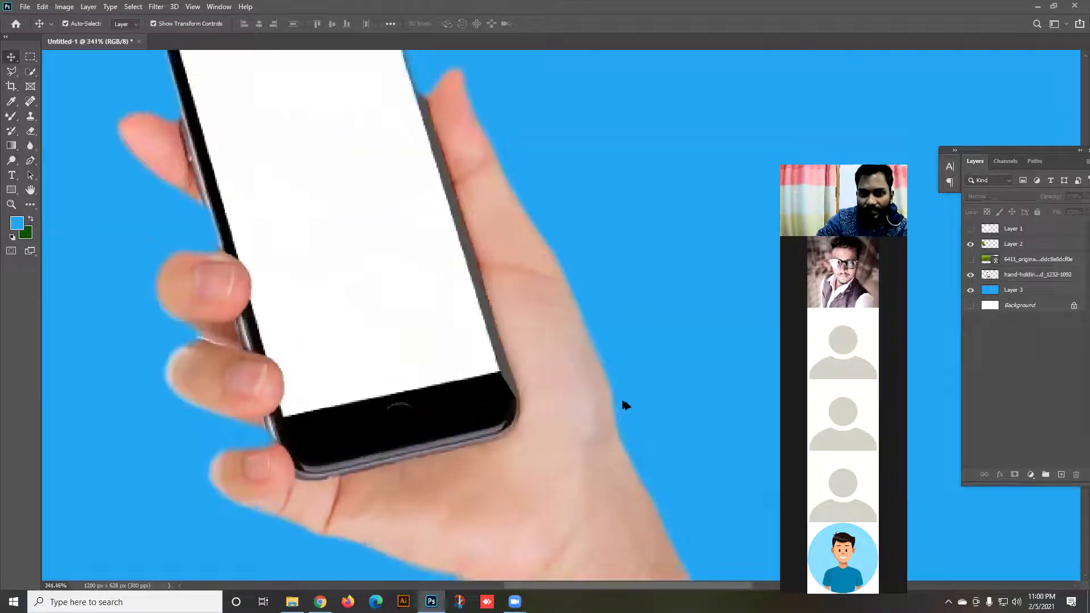
pyautogui.scroll(-3, 625, 405)
pyautogui.scroll(-2, 619, 404)
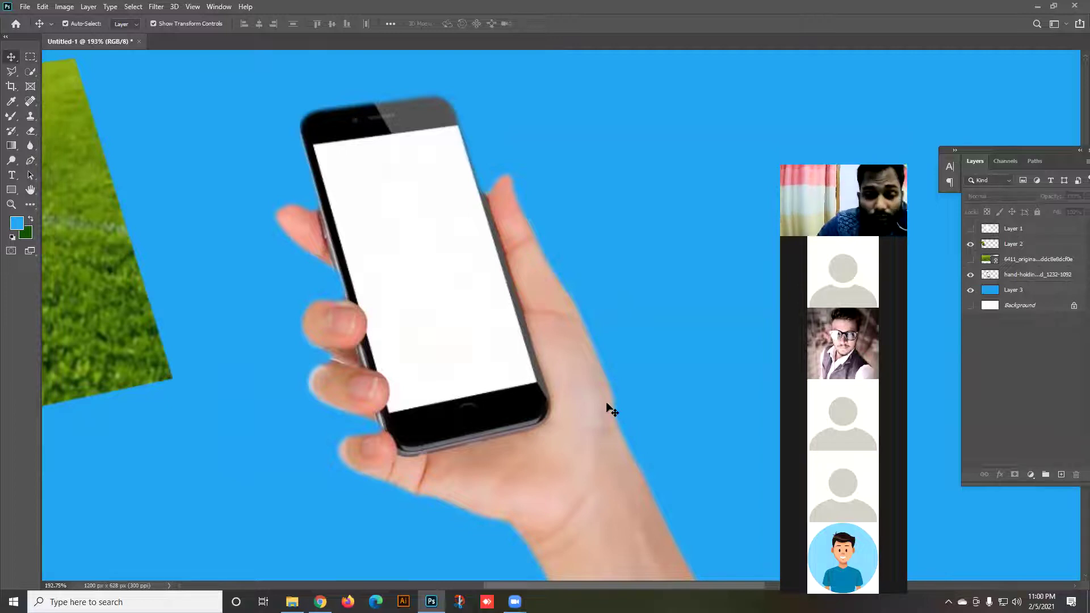
pyautogui.moveTo(437, 369); pyautogui.dragTo(468, 382)
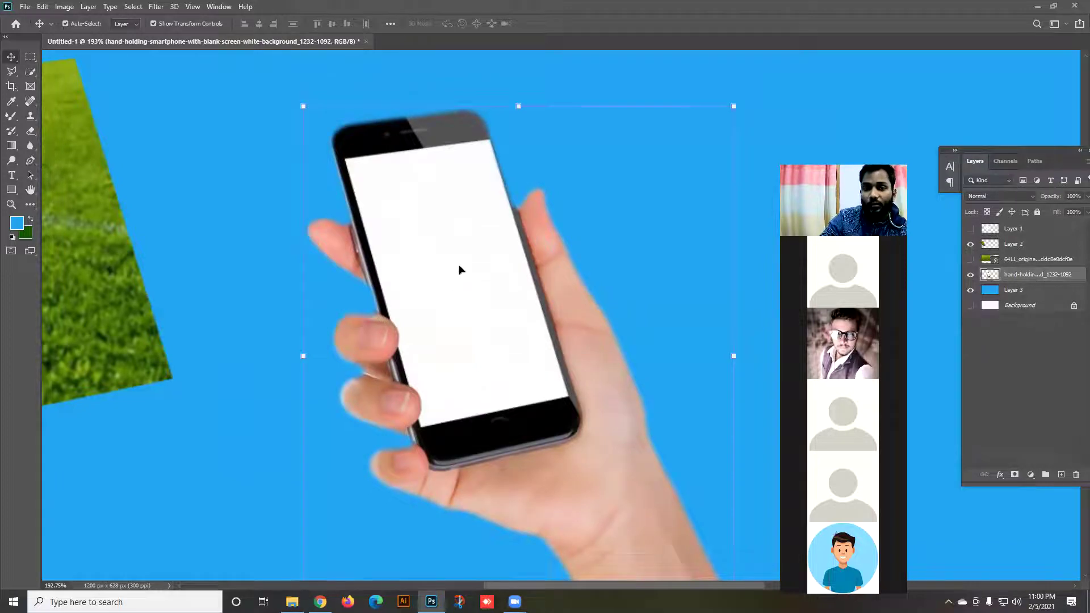
pyautogui.moveTo(458, 264); pyautogui.dragTo(459, 314)
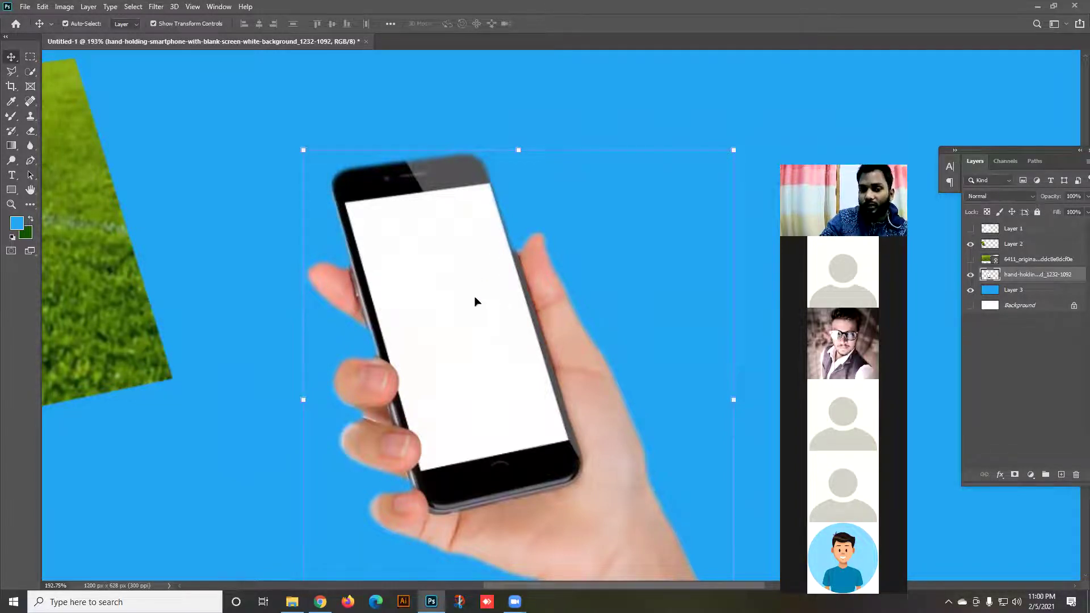
# Undo the hand moves and the feathered deletion back to the active inverted selection.
pyautogui.hotkey('ctrl', 'z')
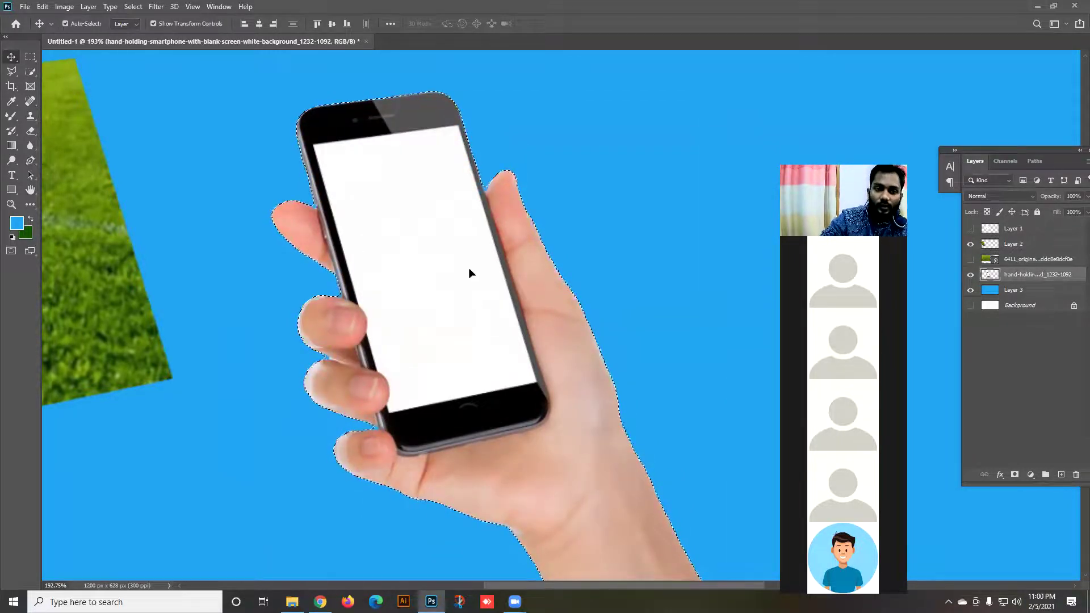
pyautogui.rightClick(472, 281)
pyautogui.press('Escape')
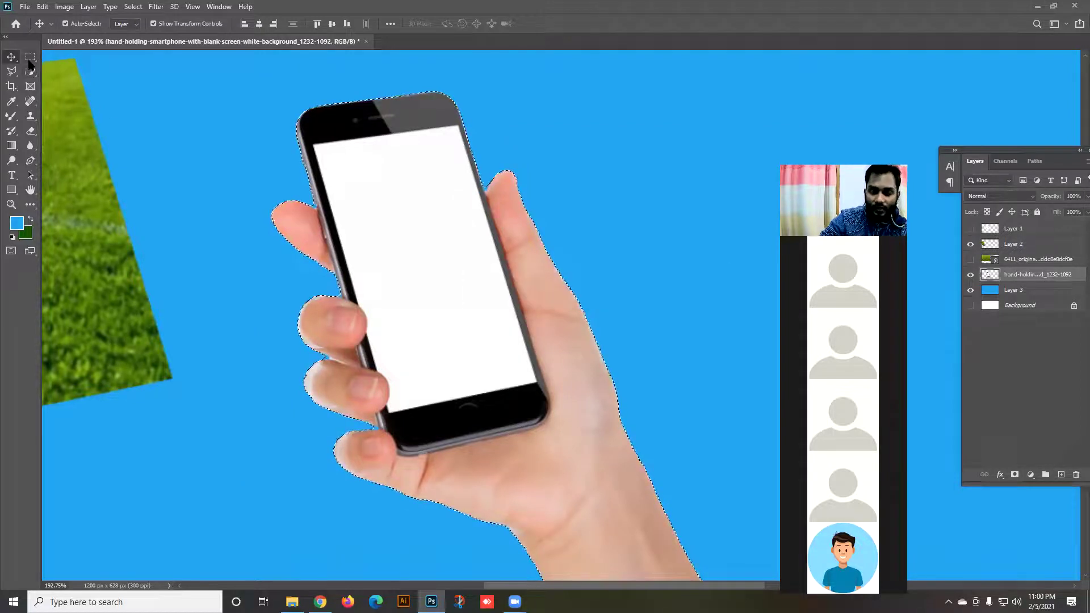
pyautogui.rightClick(398, 218)
pyautogui.press('Escape')
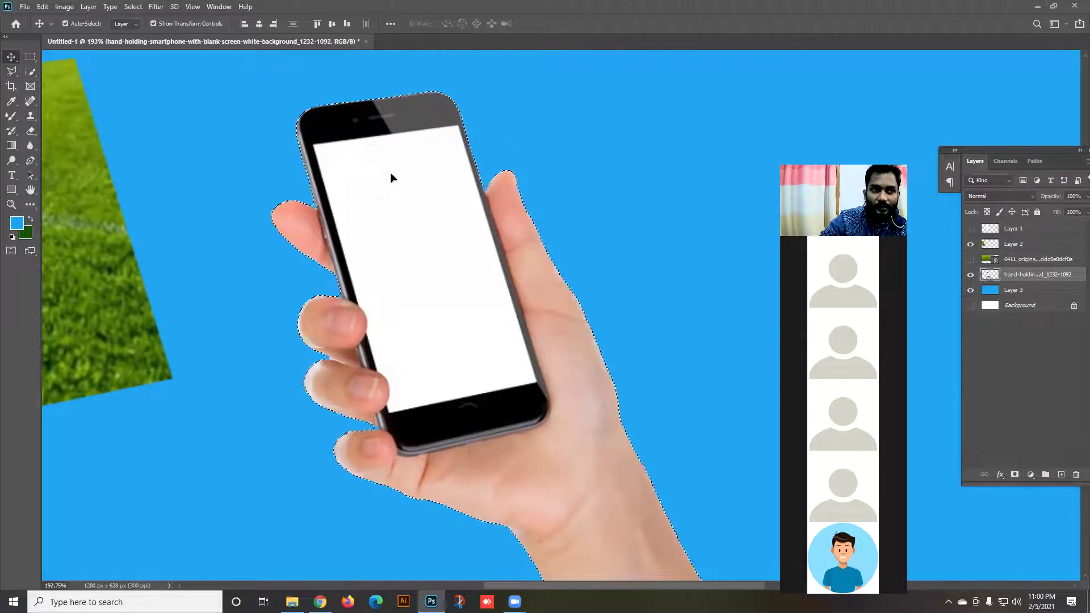
# Feather the inverted selection by 3 pixels again with a selection tool active, clear the hand's outer edge, and deselect.
pyautogui.click(31, 72)
pyautogui.rightClick(445, 200)
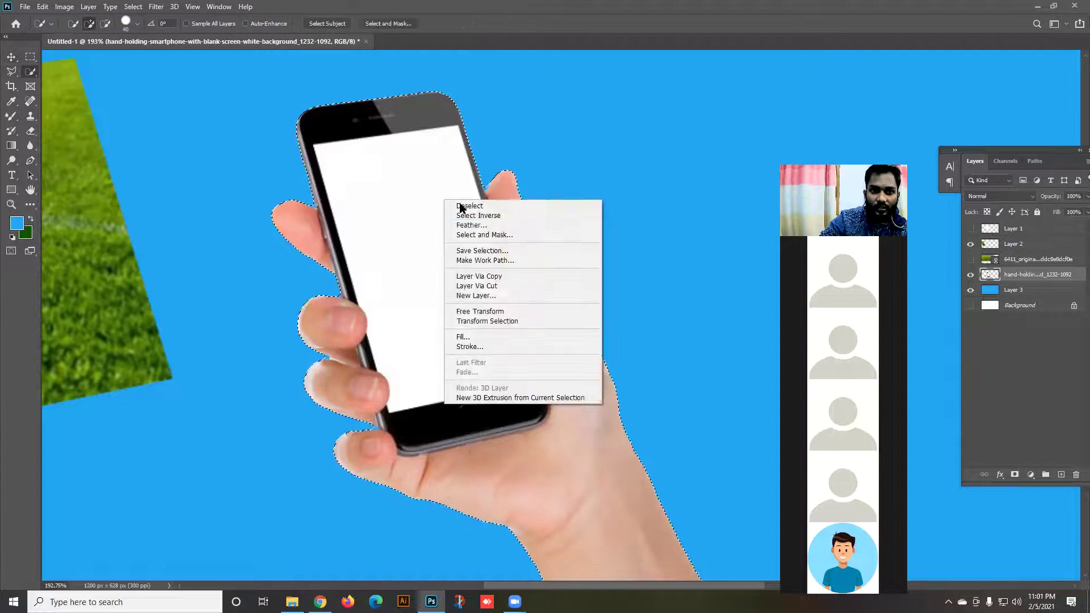
pyautogui.click(479, 227)
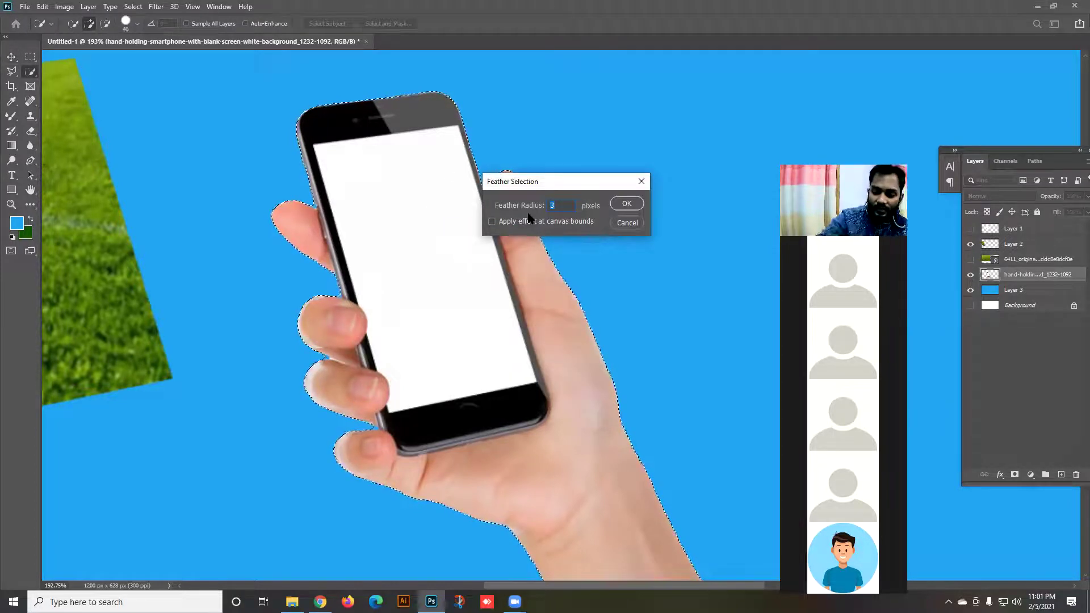
pyautogui.click(634, 204)
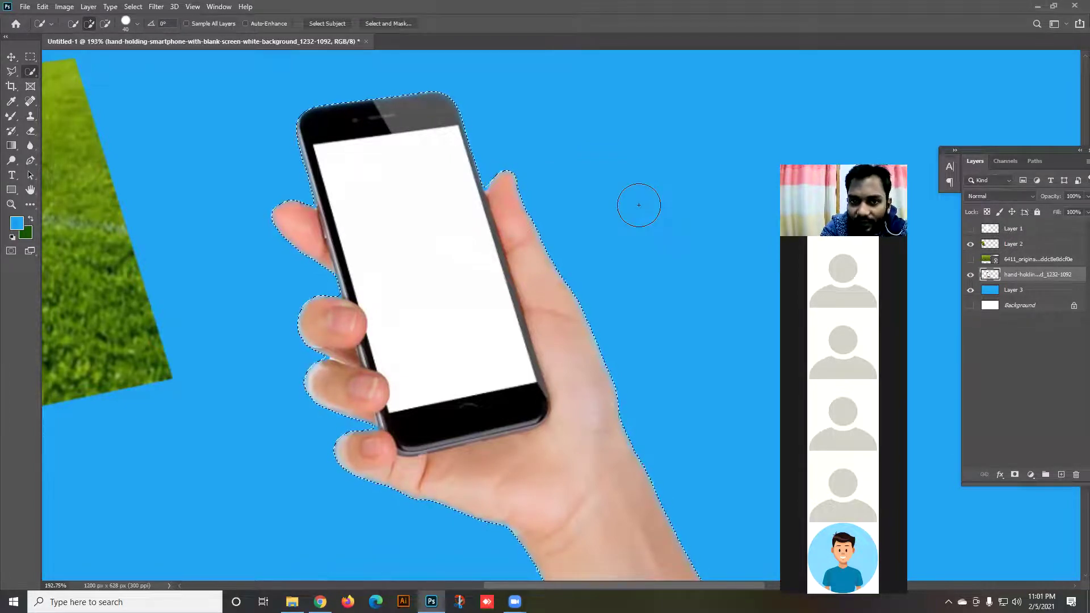
pyautogui.hotkey('ctrl', 'd')
# Move the hand cutout up and to the right on the blue background.
pyautogui.click(11, 57)
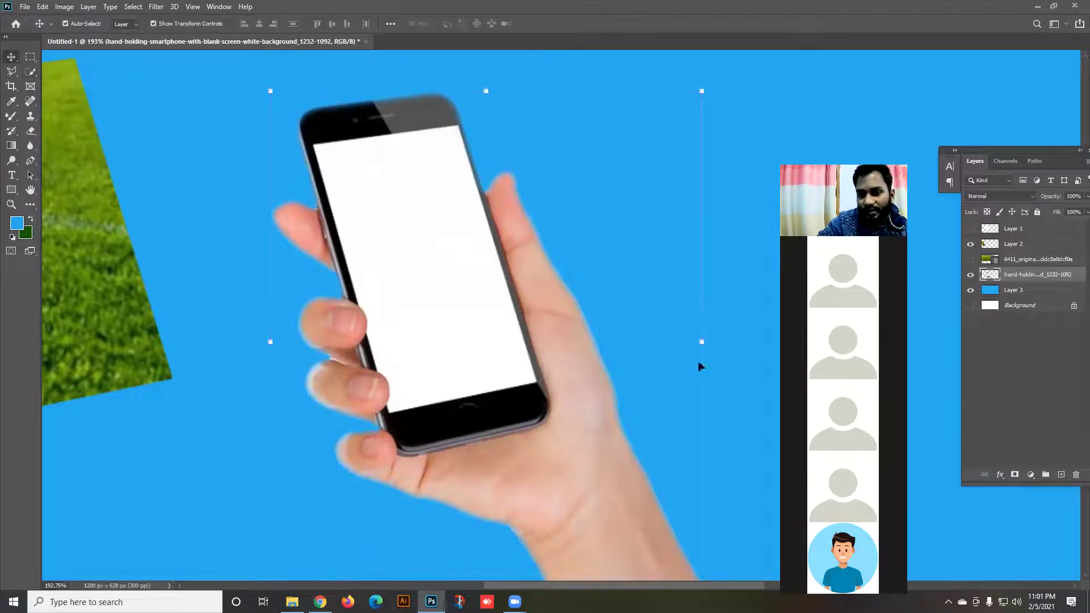
pyautogui.click(634, 372)
pyautogui.moveTo(576, 400); pyautogui.dragTo(662, 328)
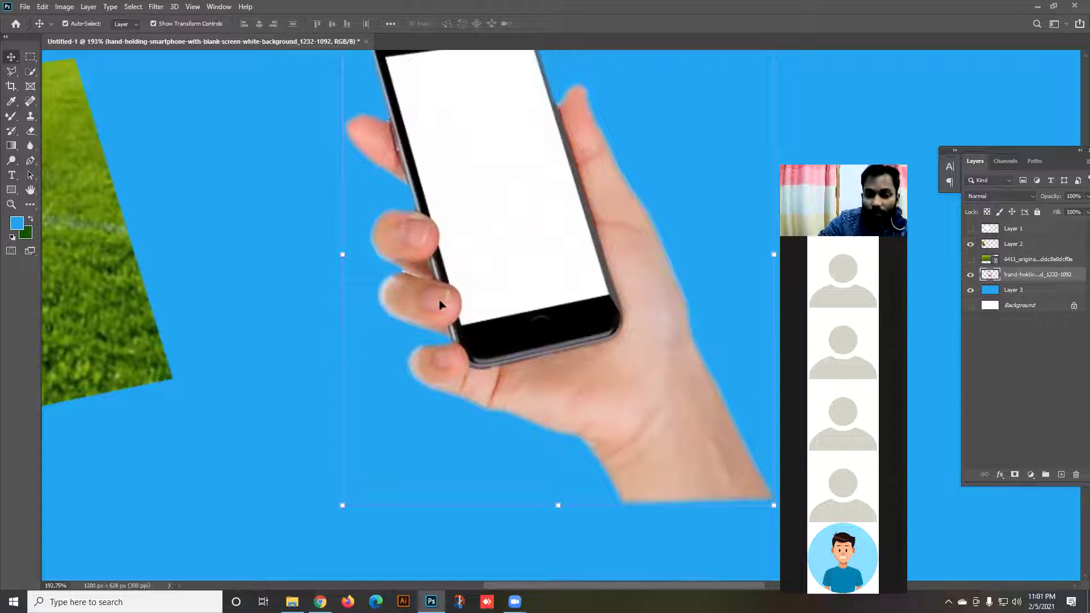
# Erase the white sliver in the gap between the upper two of the three stacked fingertips using a very small eraser.
pyautogui.scroll(6, 384, 276)
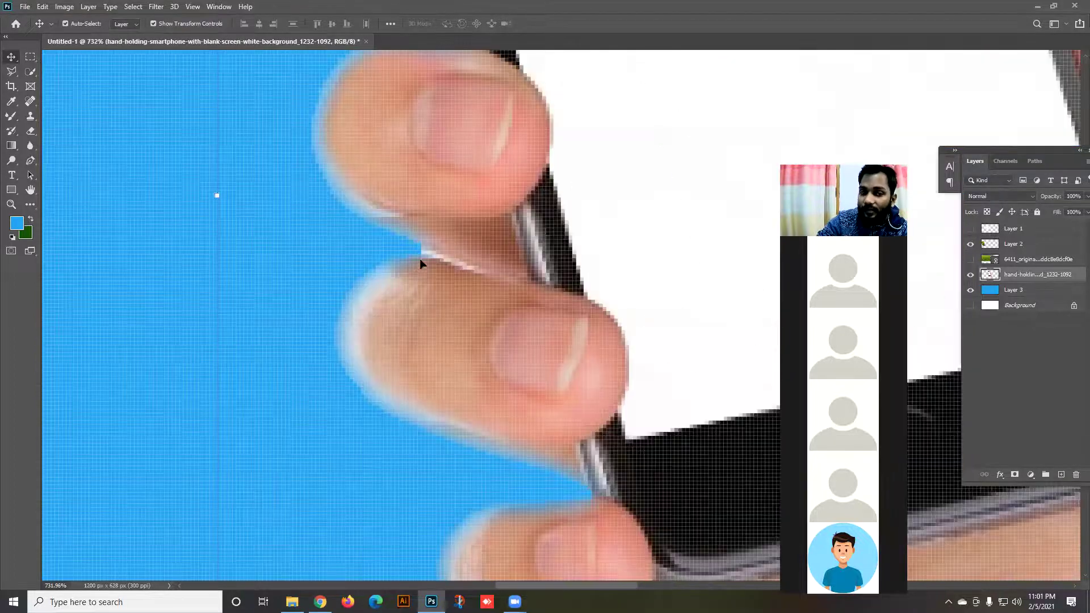
pyautogui.scroll(2, 445, 267)
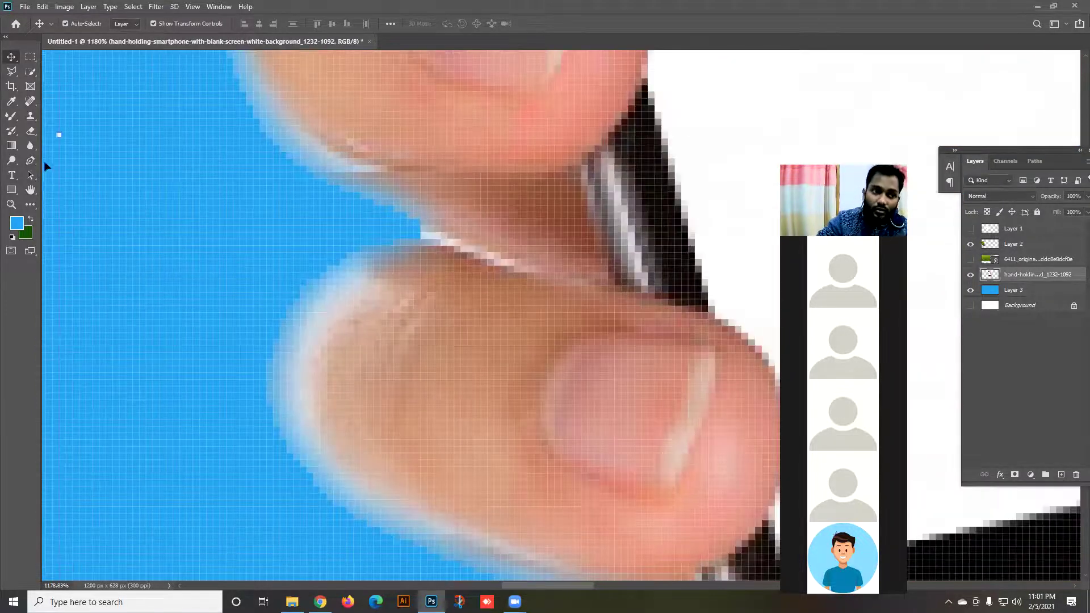
pyautogui.click(30, 129)
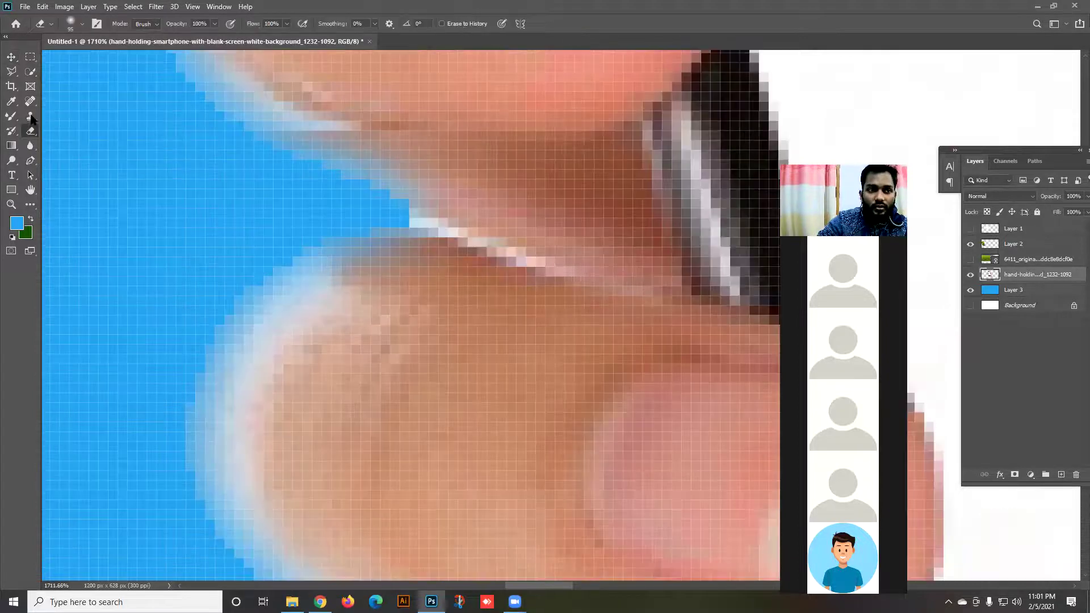
pyautogui.press('[')
pyautogui.press('[')
pyautogui.press('[')
pyautogui.press('[')
pyautogui.press('[')
pyautogui.press('[')
pyautogui.press('[')
pyautogui.press('[')
pyautogui.press('[')
pyautogui.press('[')
pyautogui.press('[')
pyautogui.press('[')
pyautogui.moveTo(404, 219); pyautogui.dragTo(545, 269)
pyautogui.scroll(-4, 511, 249)
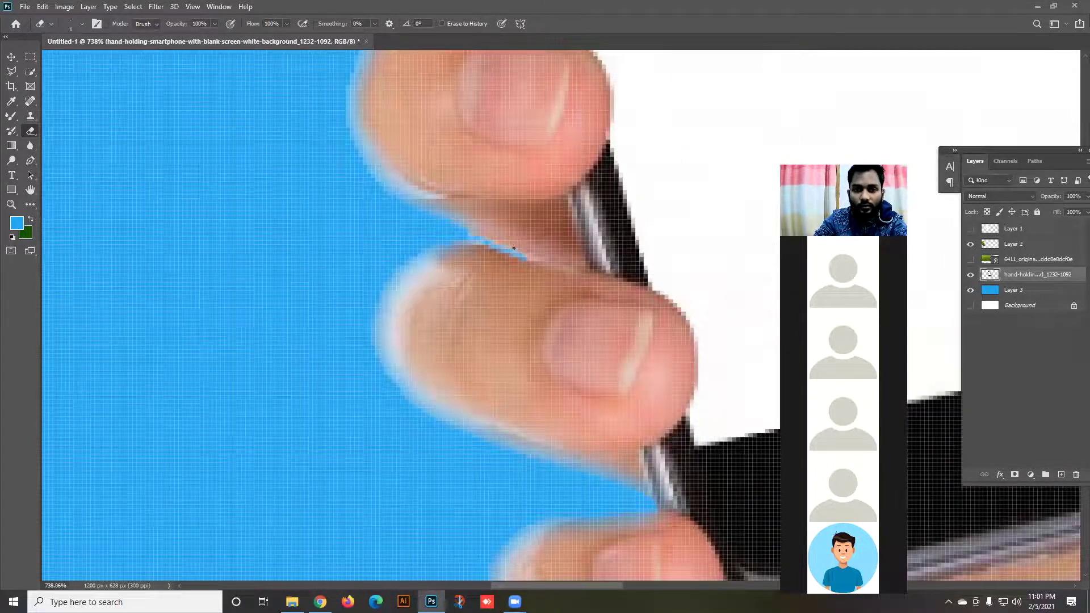
pyautogui.scroll(-2, 493, 246)
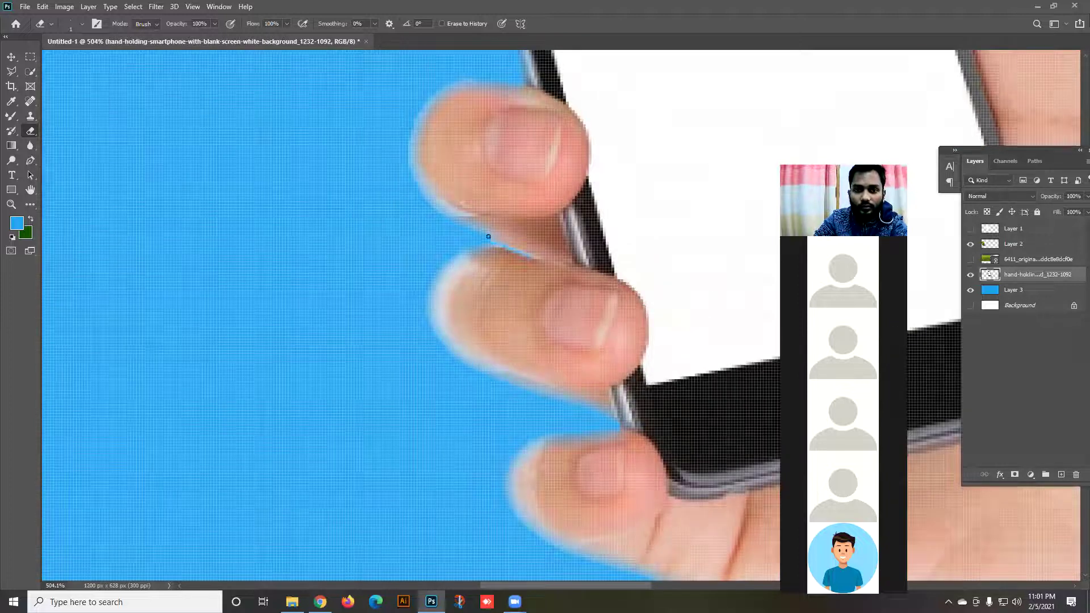
pyautogui.scroll(3, 488, 237)
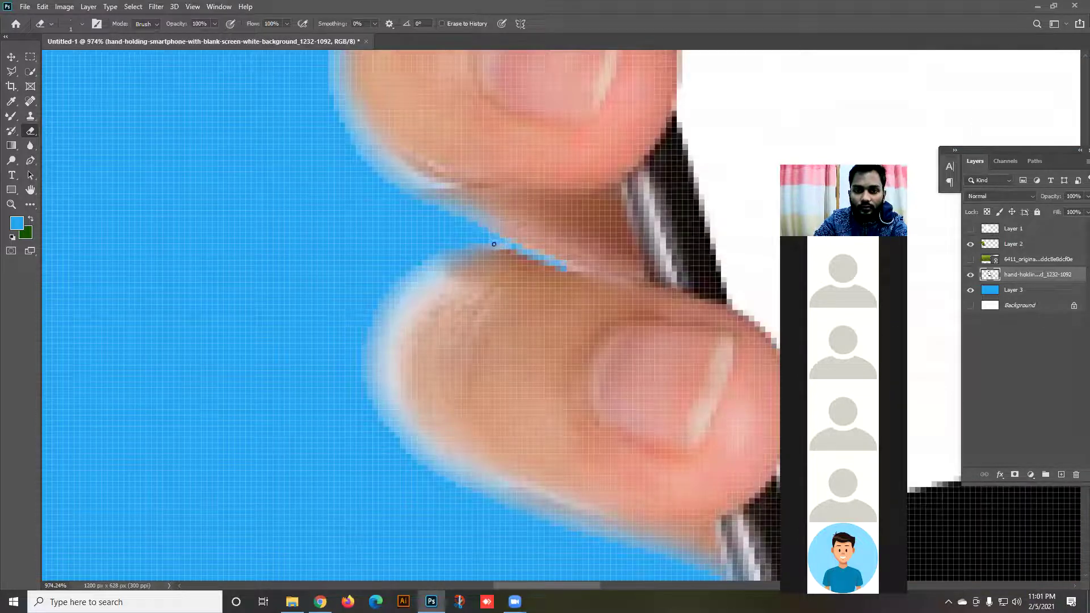
pyautogui.scroll(-7, 493, 243)
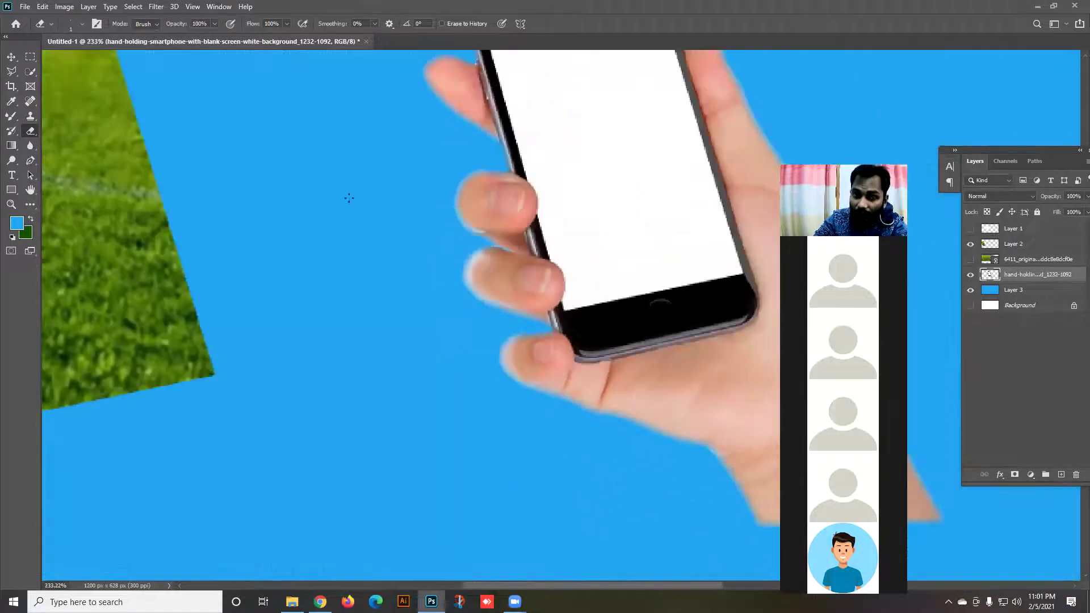
# Select the hand cutout and shift it back to the left, closer to the grass cutout.
pyautogui.click(11, 57)
pyautogui.click(509, 277)
pyautogui.scroll(-1, 509, 277)
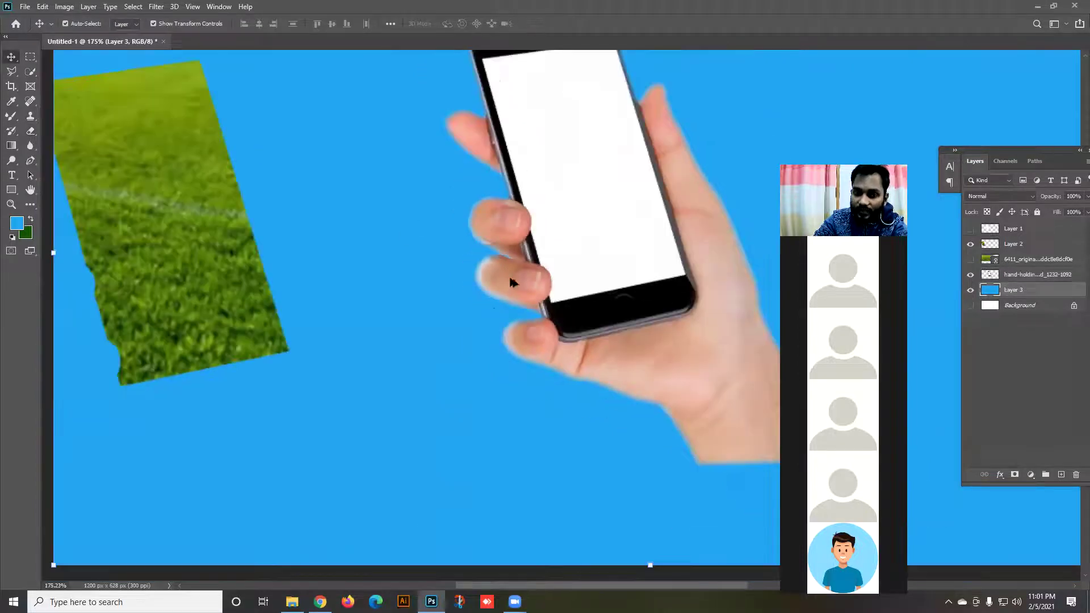
pyautogui.click(652, 396)
pyautogui.scroll(-3, 602, 420)
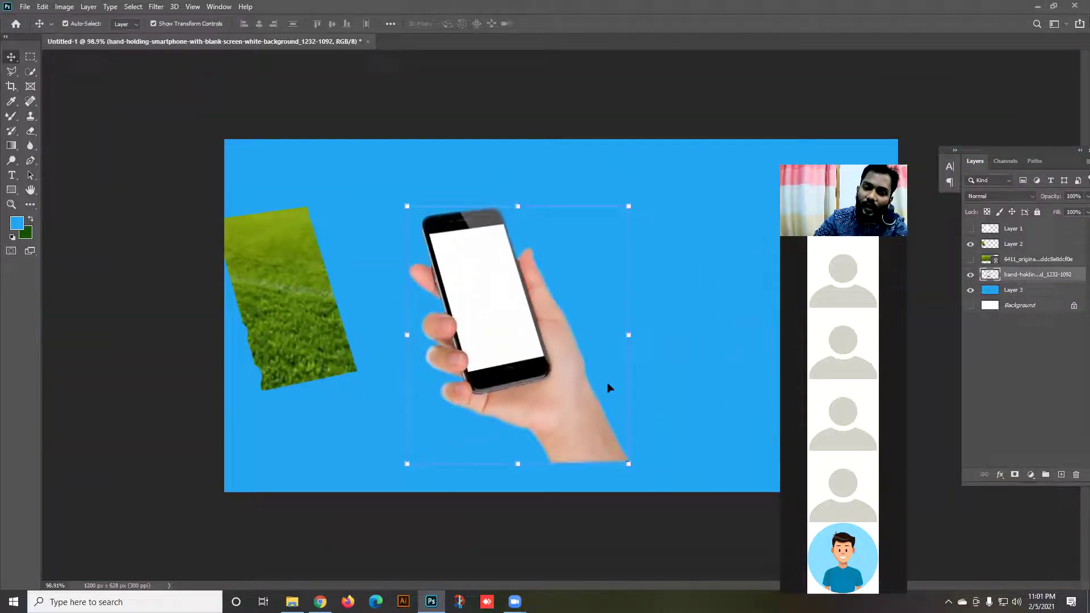
# Replace the blue backdrop with the stadium photo beneath the hand layer and move the hand cutout to the right.
pyautogui.moveTo(607, 387); pyautogui.dragTo(406, 329)
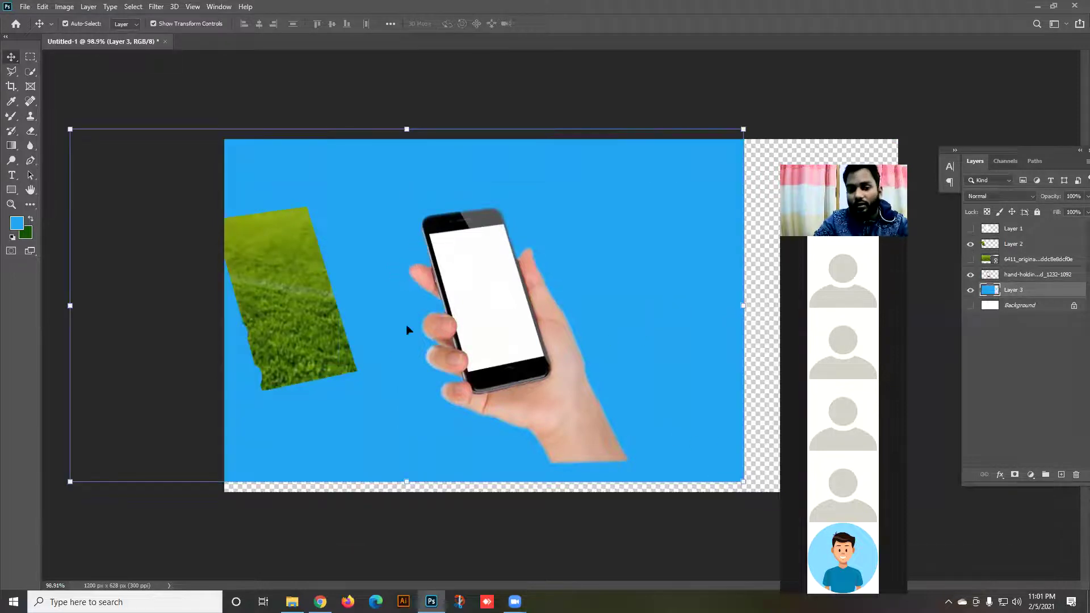
pyautogui.click(440, 109)
pyautogui.click(970, 259)
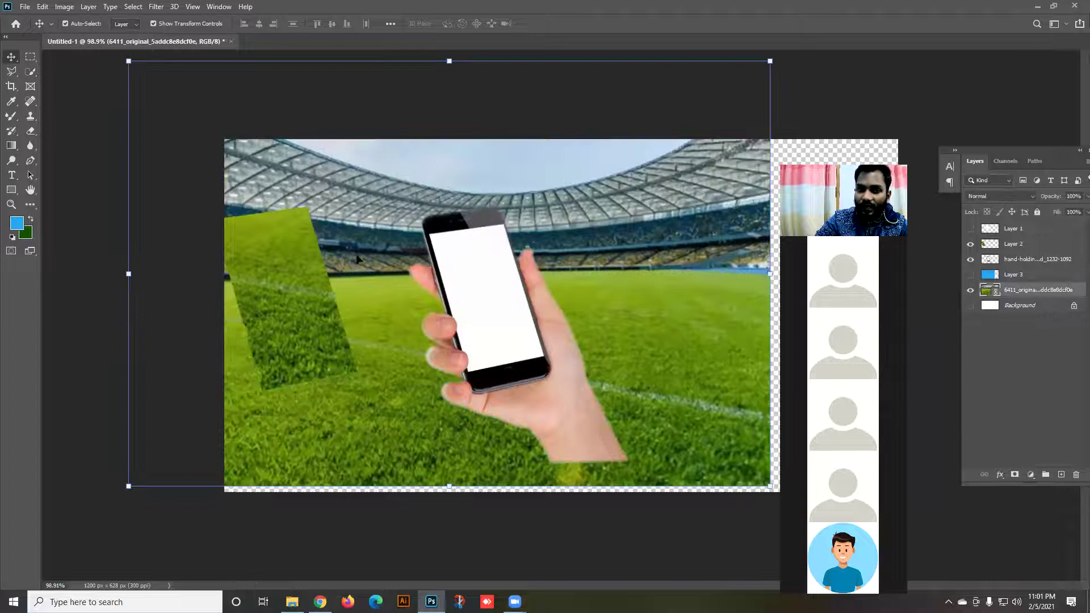
pyautogui.moveTo(544, 326); pyautogui.dragTo(677, 348)
pyautogui.click(381, 543)
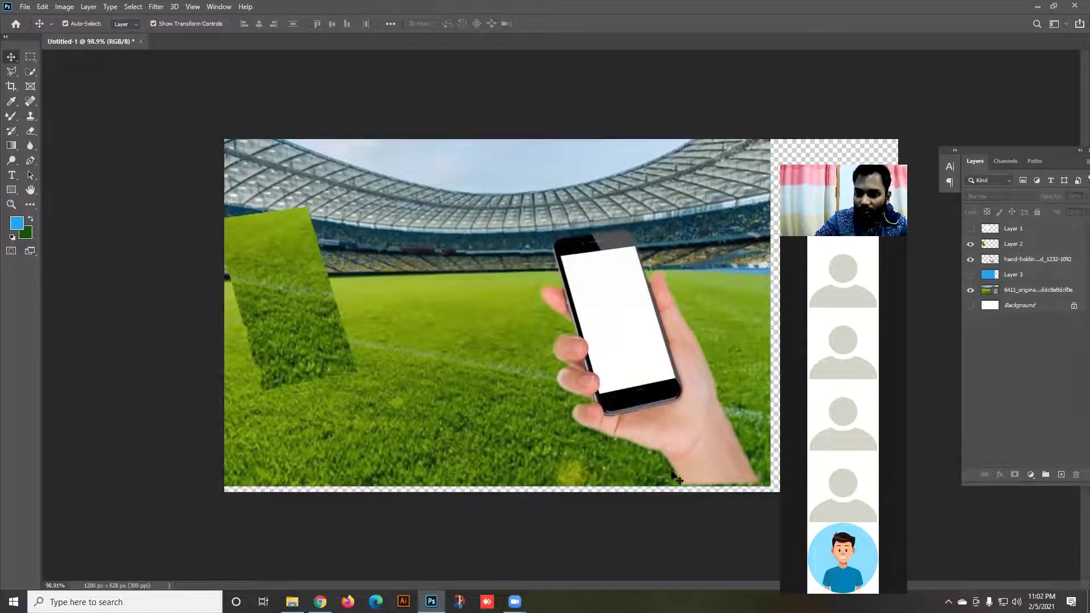
# Move the hand cutout up and to the left over the stadium photo.
pyautogui.scroll(3, 675, 478)
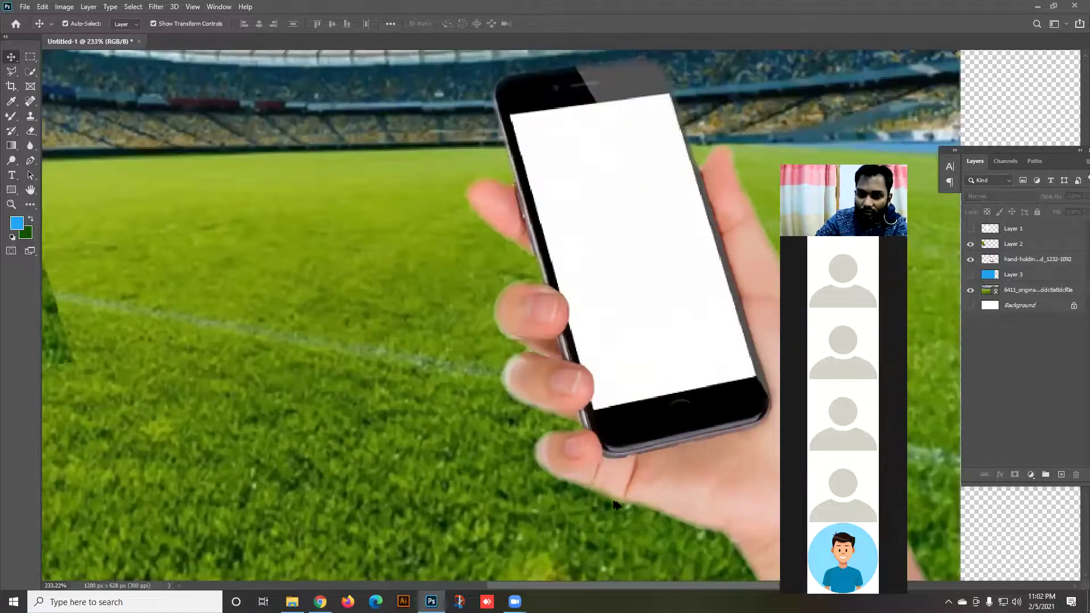
pyautogui.scroll(3, 615, 503)
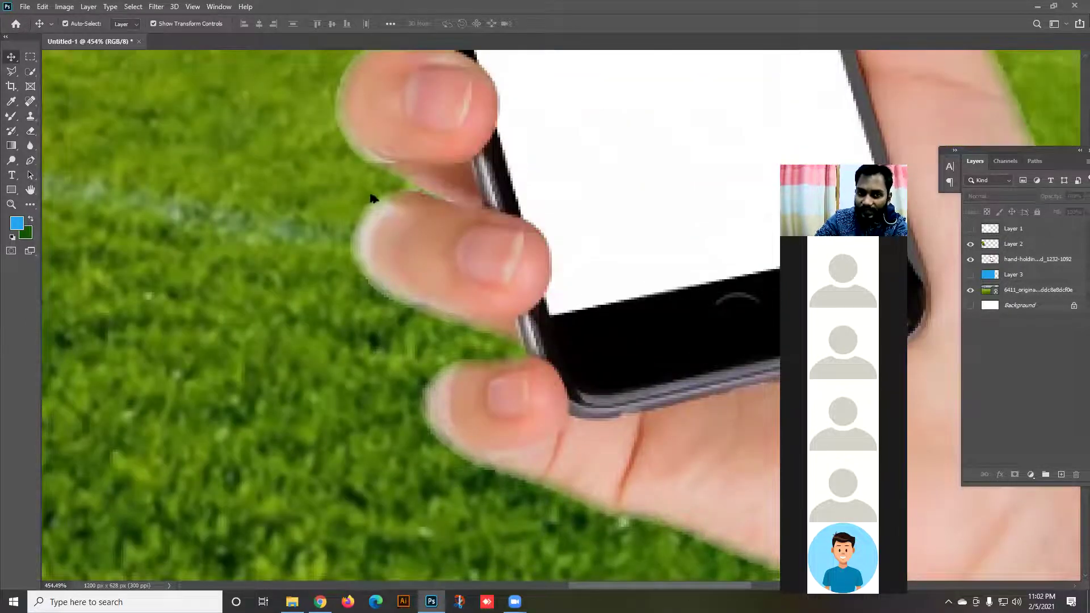
pyautogui.scroll(-3, 372, 198)
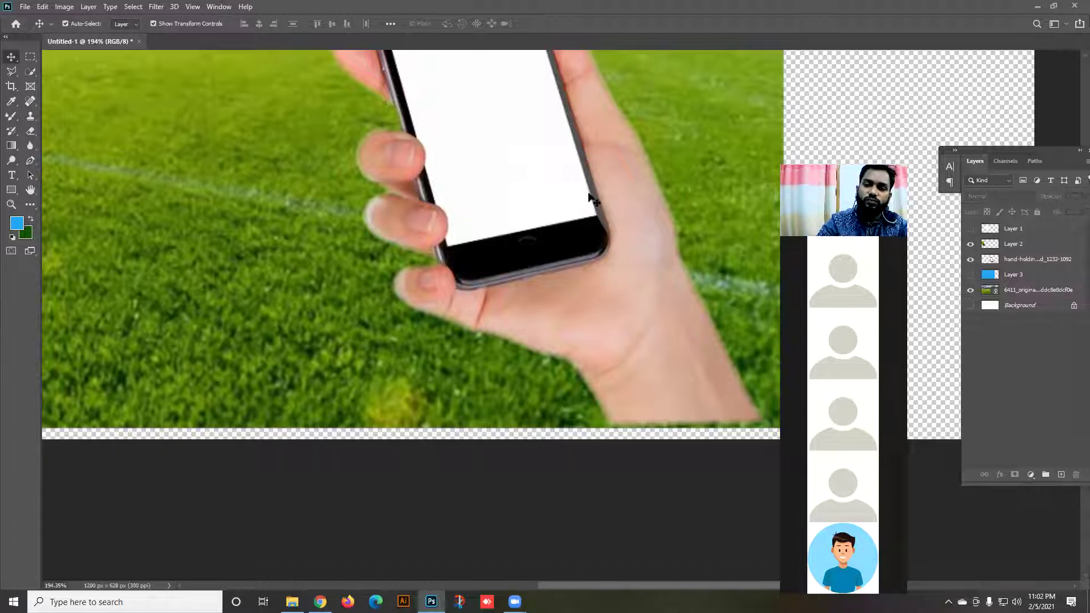
pyautogui.moveTo(524, 201); pyautogui.dragTo(509, 149)
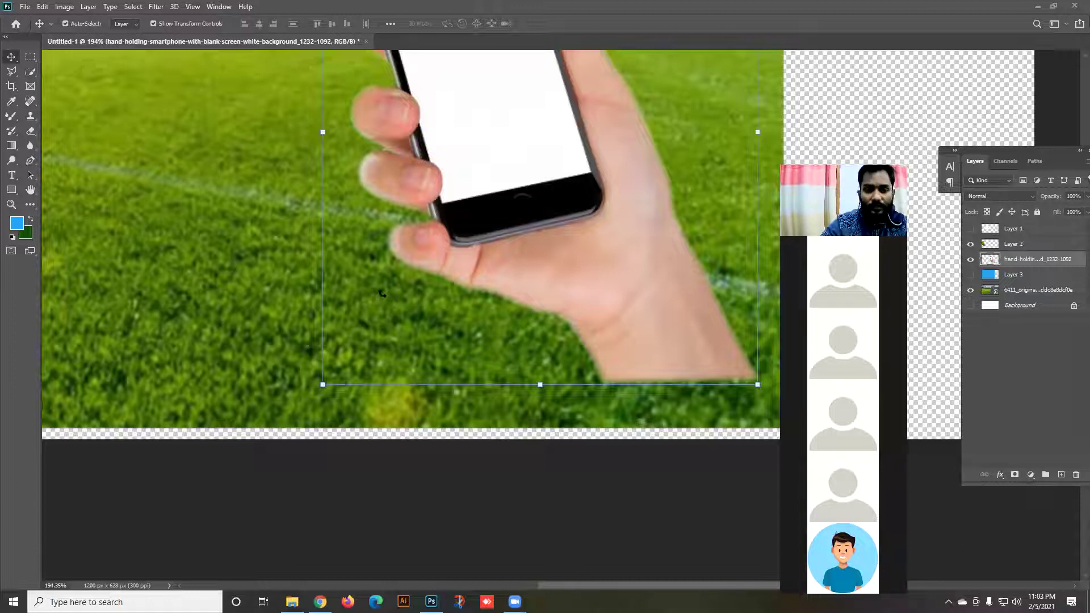
pyautogui.scroll(4, 430, 411)
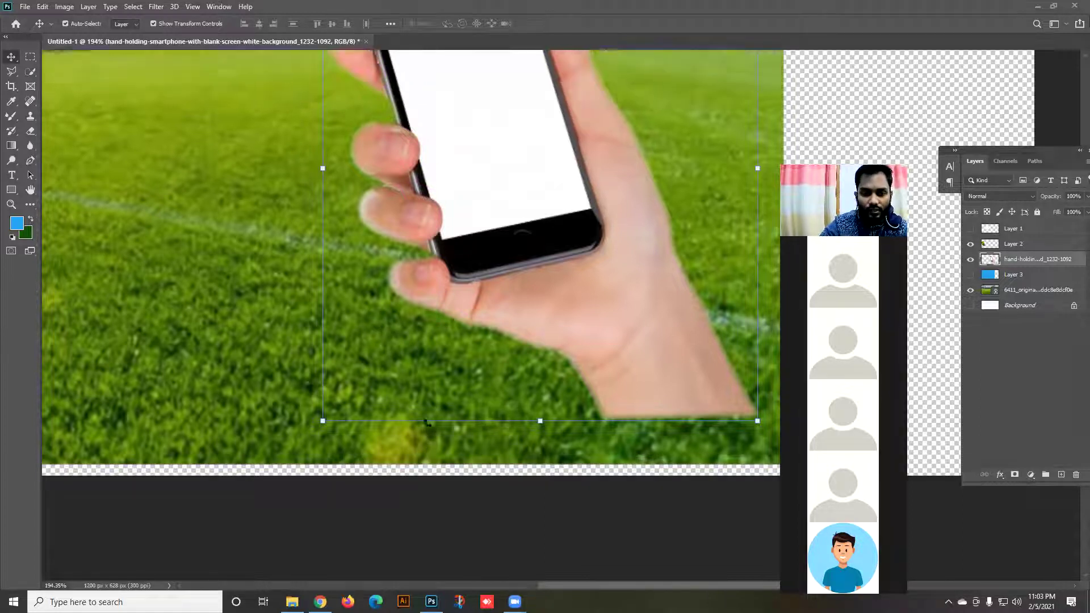
pyautogui.scroll(1, 428, 404)
pyautogui.moveTo(487, 273); pyautogui.dragTo(439, 277)
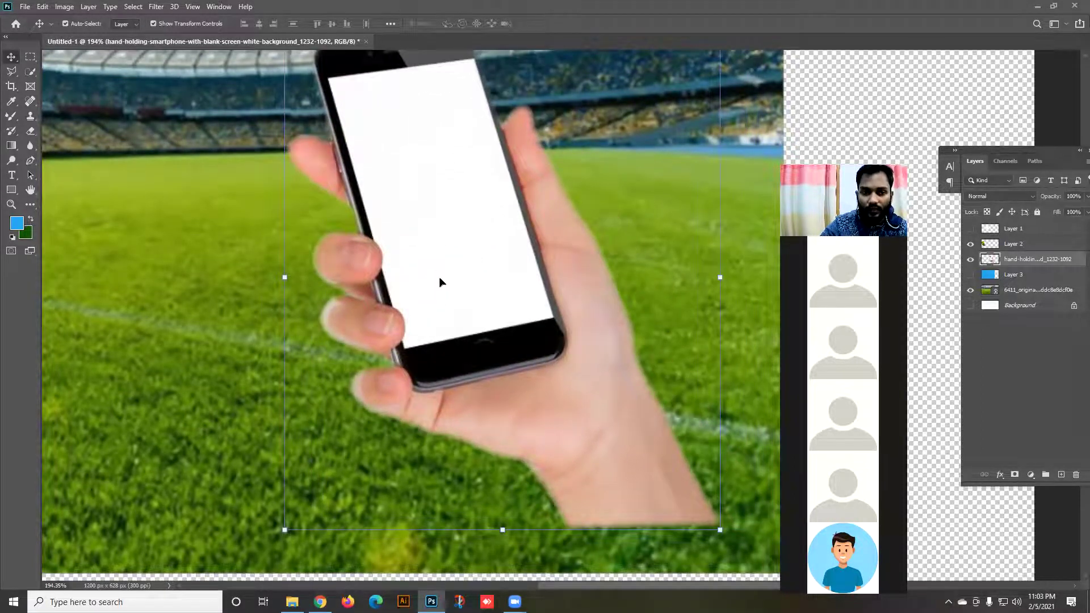
# Try selecting the phone's white screen with the Quick Selection tool, and clear the selection.
pyautogui.click(28, 74)
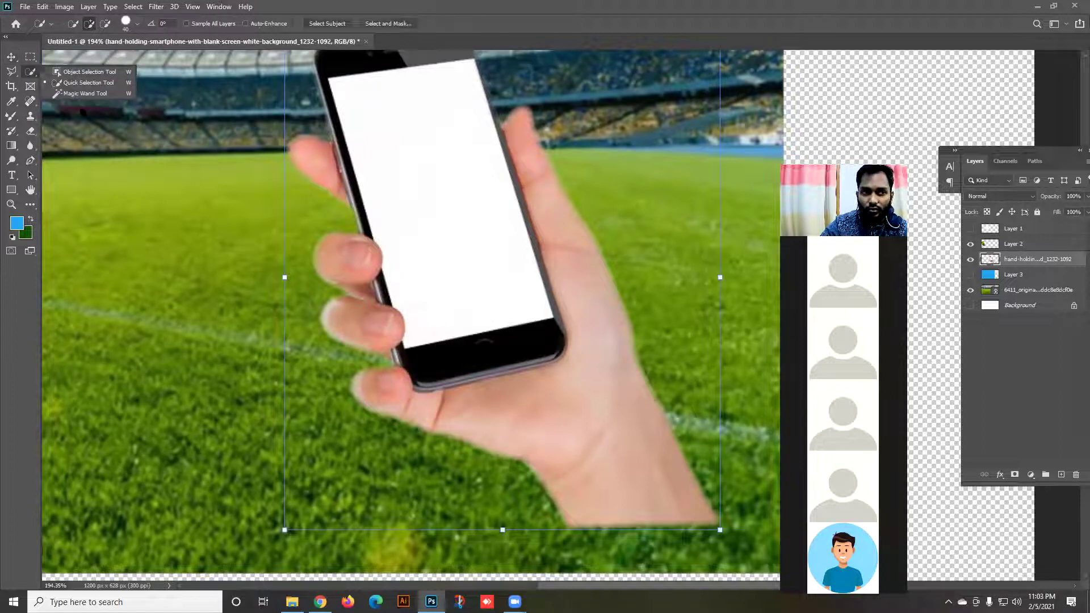
pyautogui.click(88, 83)
pyautogui.moveTo(448, 197)
pyautogui.mouseDown()
pyautogui.moveTo(501, 239)
pyautogui.moveTo(548, 302)
pyautogui.moveTo(508, 318)
pyautogui.moveTo(421, 303)
pyautogui.moveTo(403, 317)
pyautogui.moveTo(429, 339)
pyautogui.moveTo(424, 349)
pyautogui.moveTo(341, 360)
pyautogui.moveTo(313, 326)
pyautogui.mouseUp()
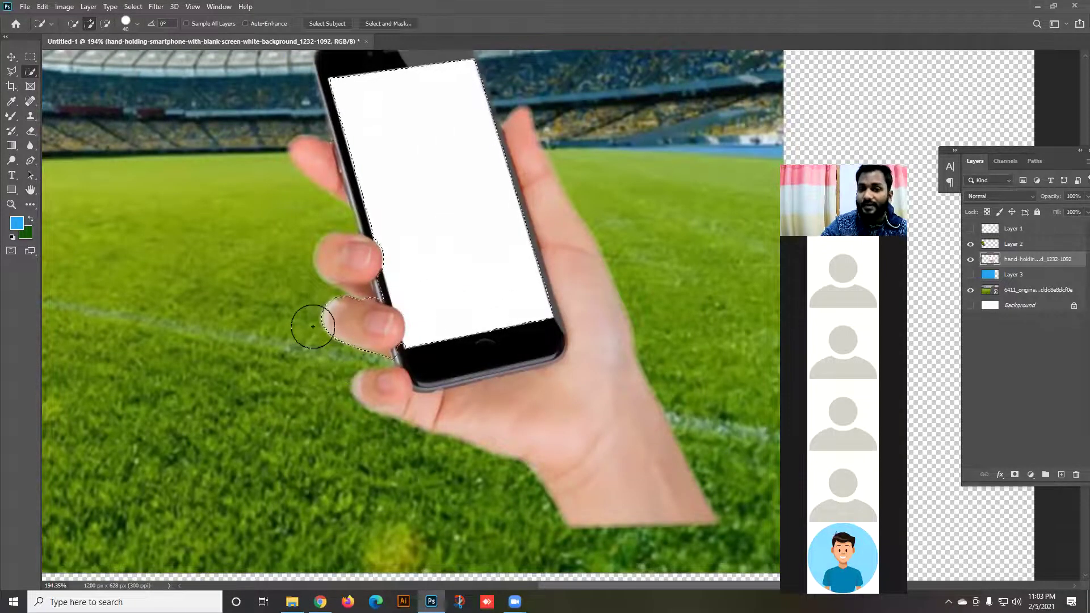
pyautogui.hotkey('ctrl', 'd')
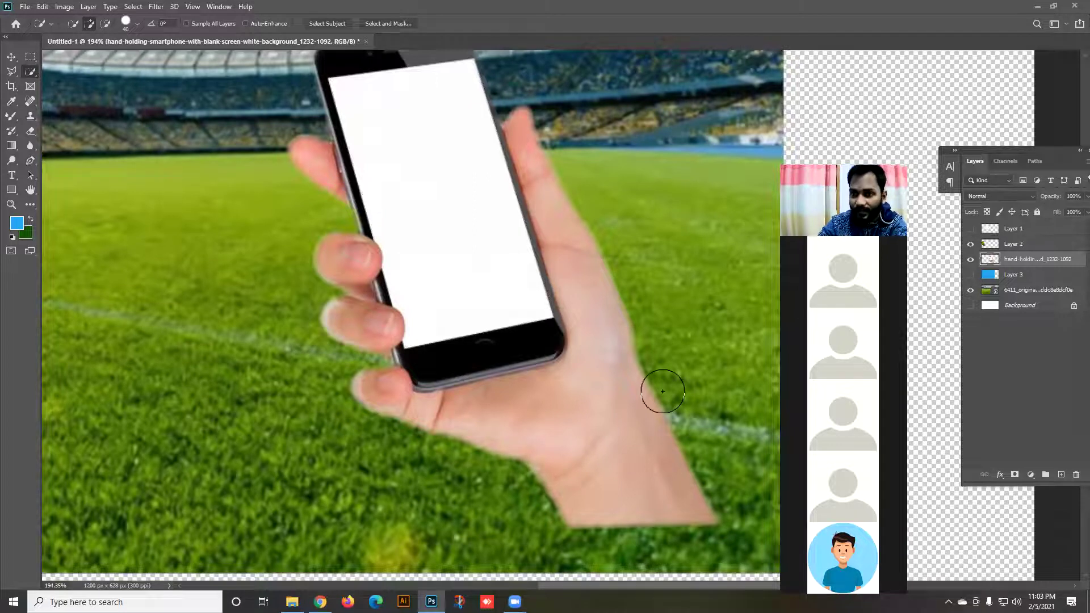
# Draw a blue four-cornered Pen shape about 205 by 264 px that covers the phone's white screen.
pyautogui.scroll(2, 446, 335)
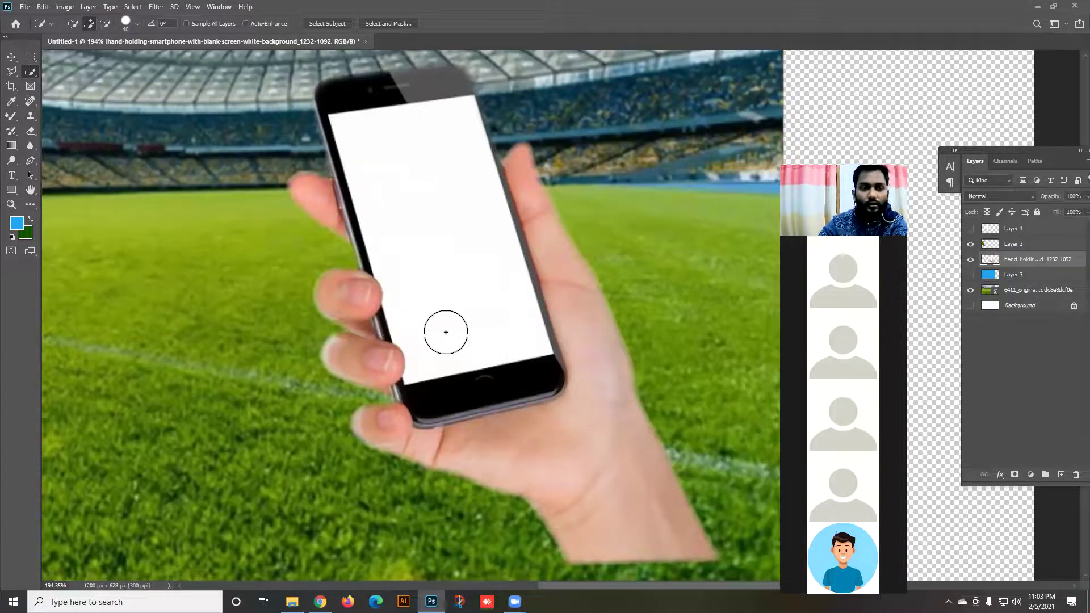
pyautogui.press('p')
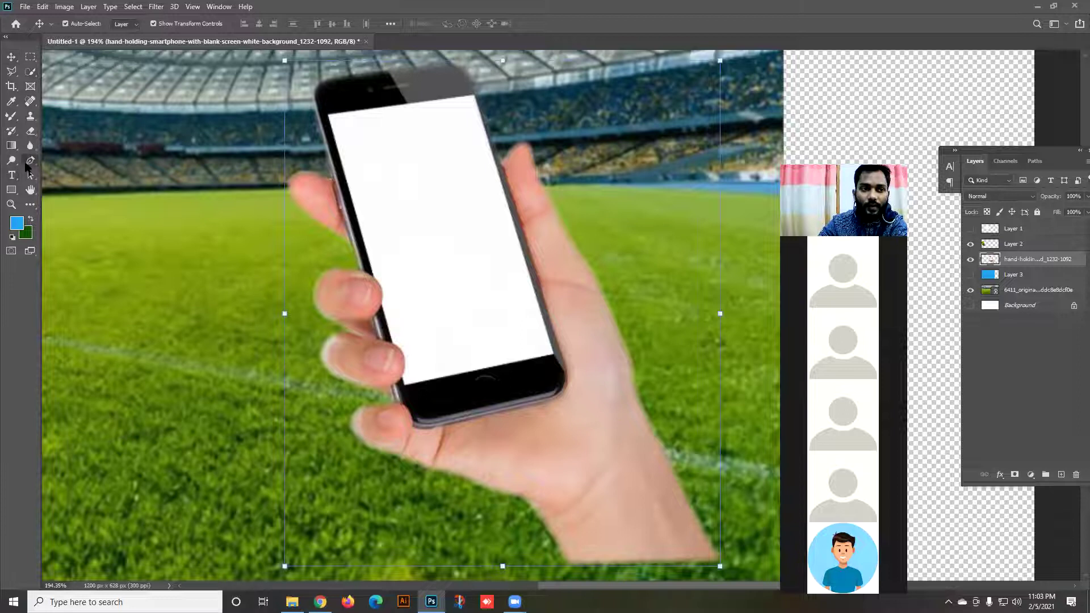
pyautogui.scroll(1, 430, 383)
pyautogui.scroll(2, 408, 385)
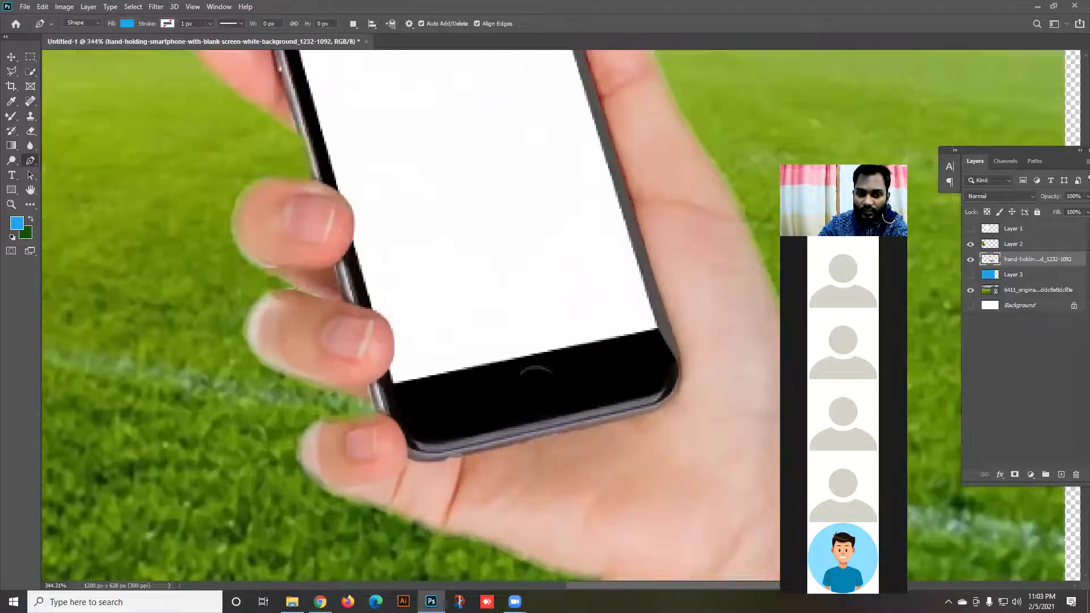
pyautogui.click(392, 386)
pyautogui.click(657, 330)
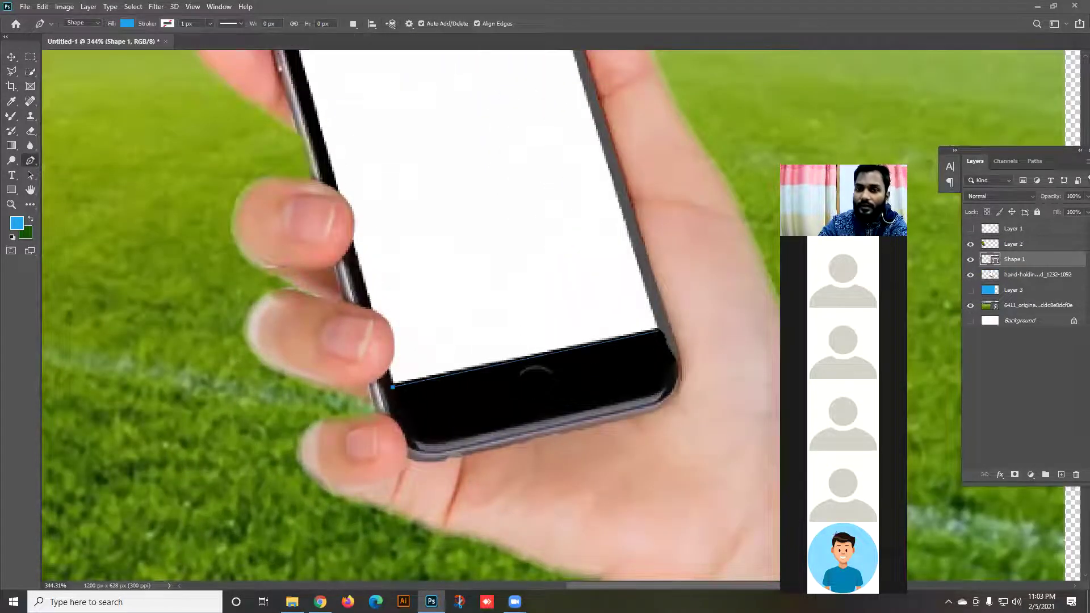
pyautogui.scroll(5, 590, 324)
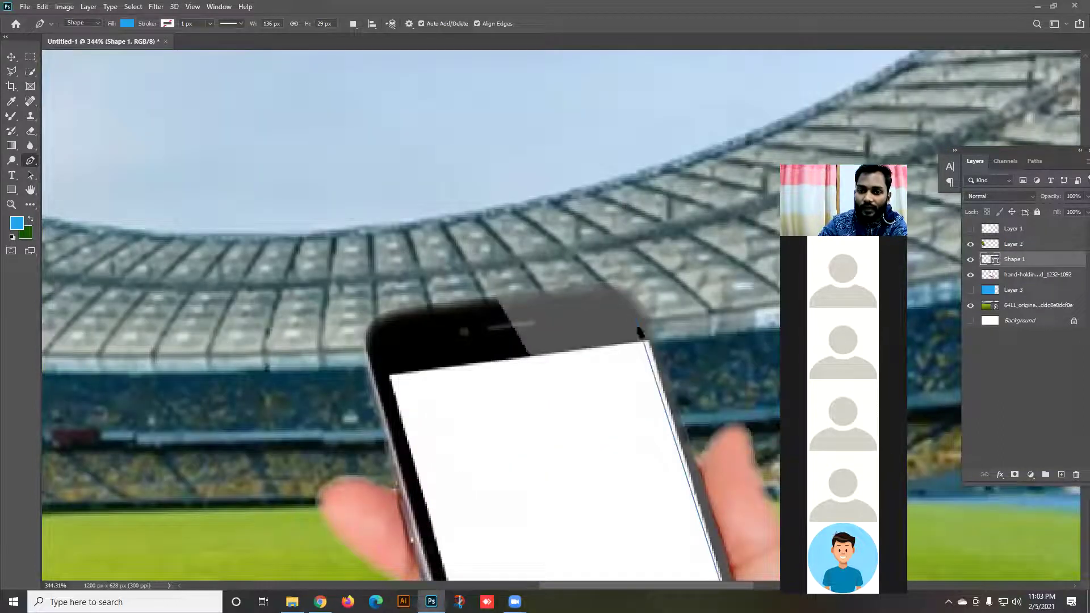
pyautogui.click(647, 341)
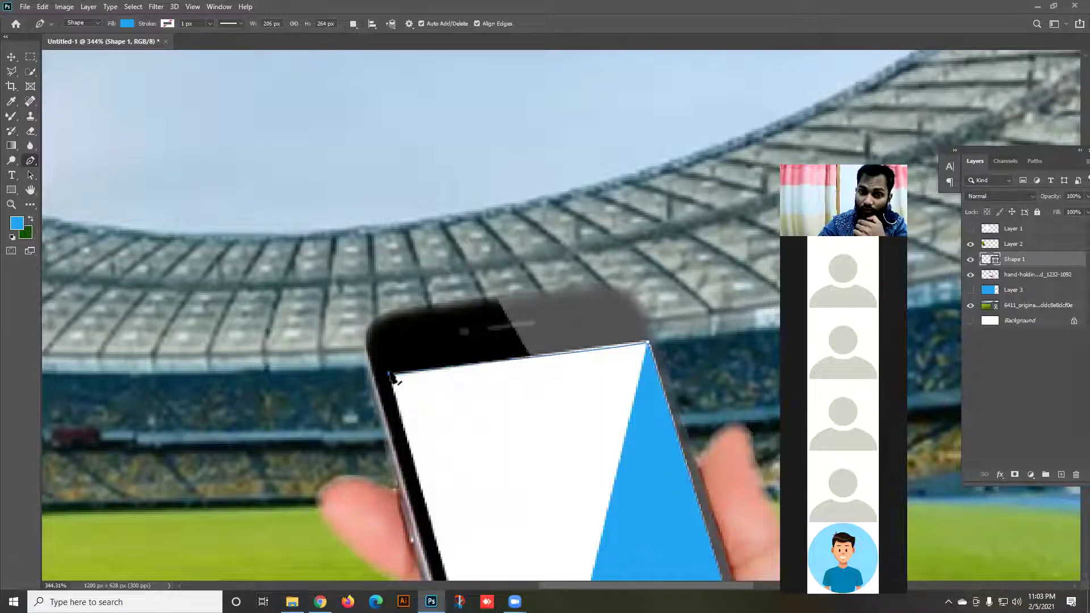
pyautogui.click(390, 374)
pyautogui.scroll(-5, 409, 392)
pyautogui.scroll(-3, 437, 404)
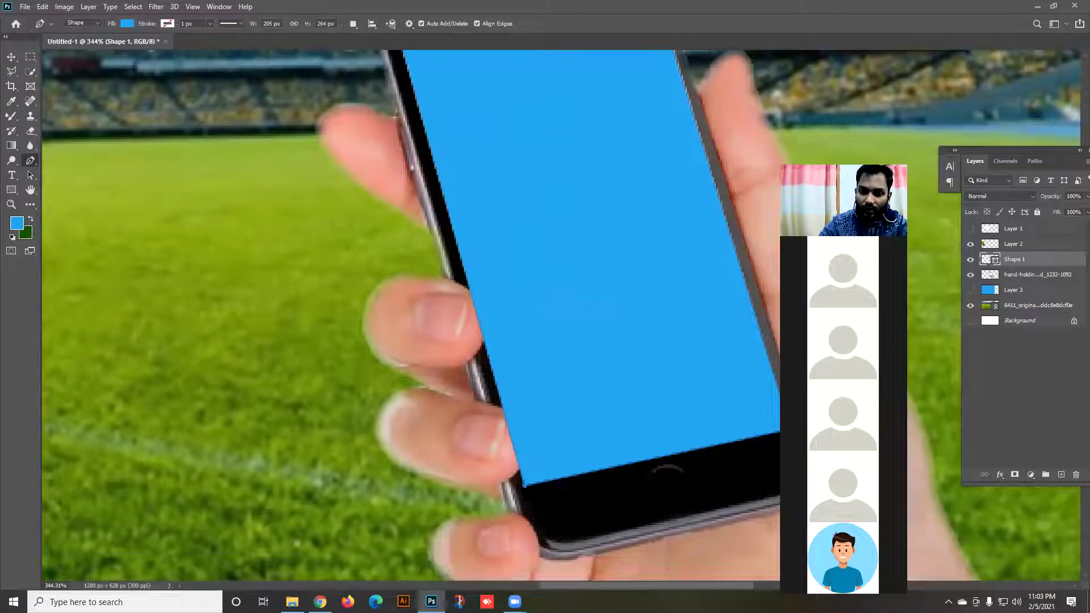
# Delete the blue shape over the phone screen and the hand cutout layer.
pyautogui.click(11, 57)
pyautogui.moveTo(609, 240); pyautogui.dragTo(469, 369)
pyautogui.scroll(-3, 449, 312)
pyautogui.press('Delete')
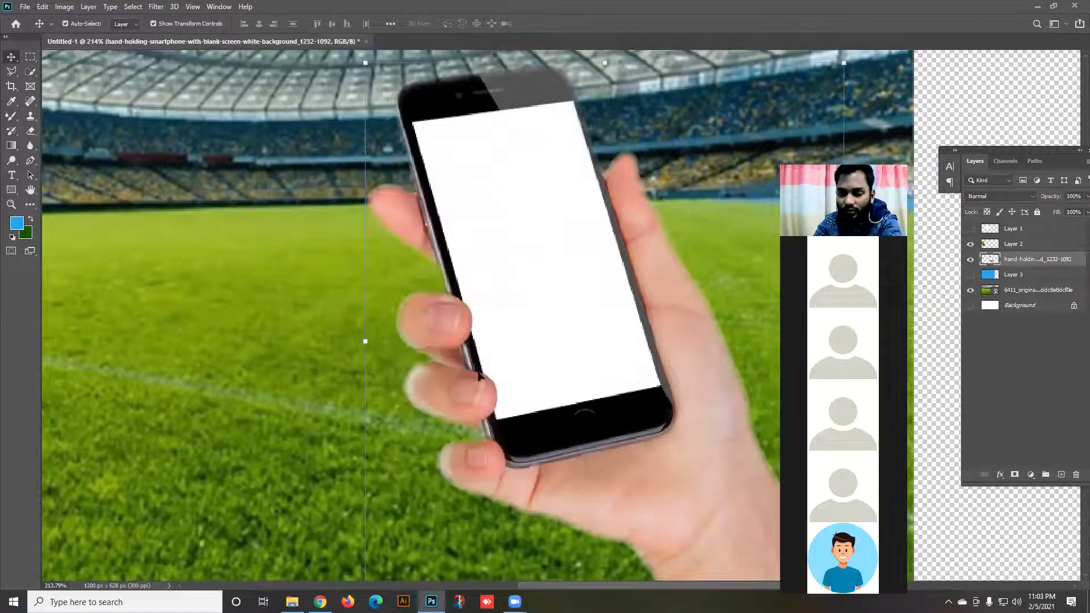
pyautogui.press('Delete')
pyautogui.click(502, 353)
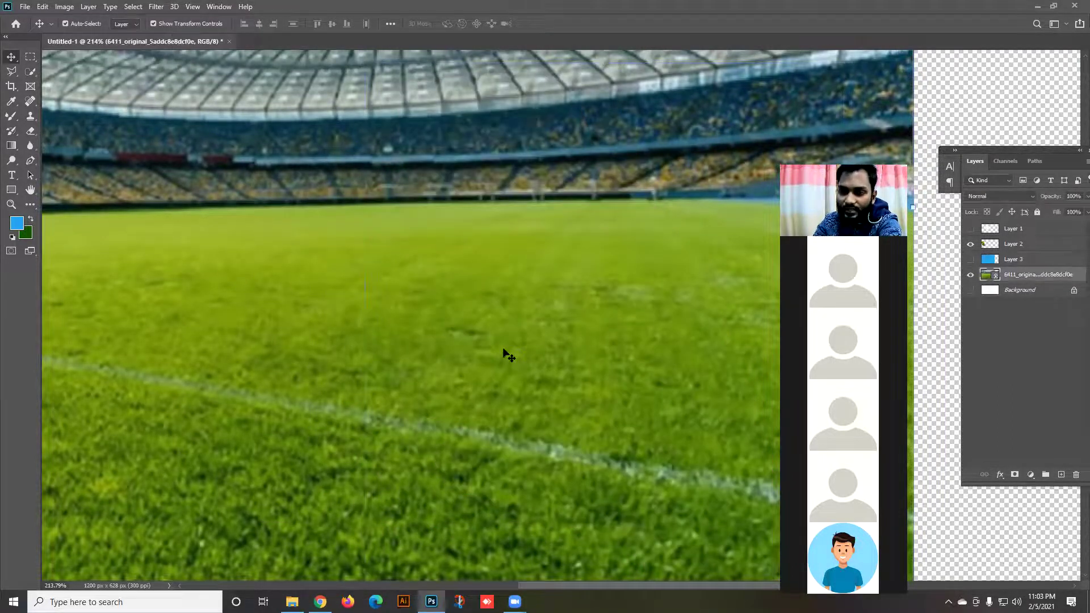
pyautogui.press('Delete')
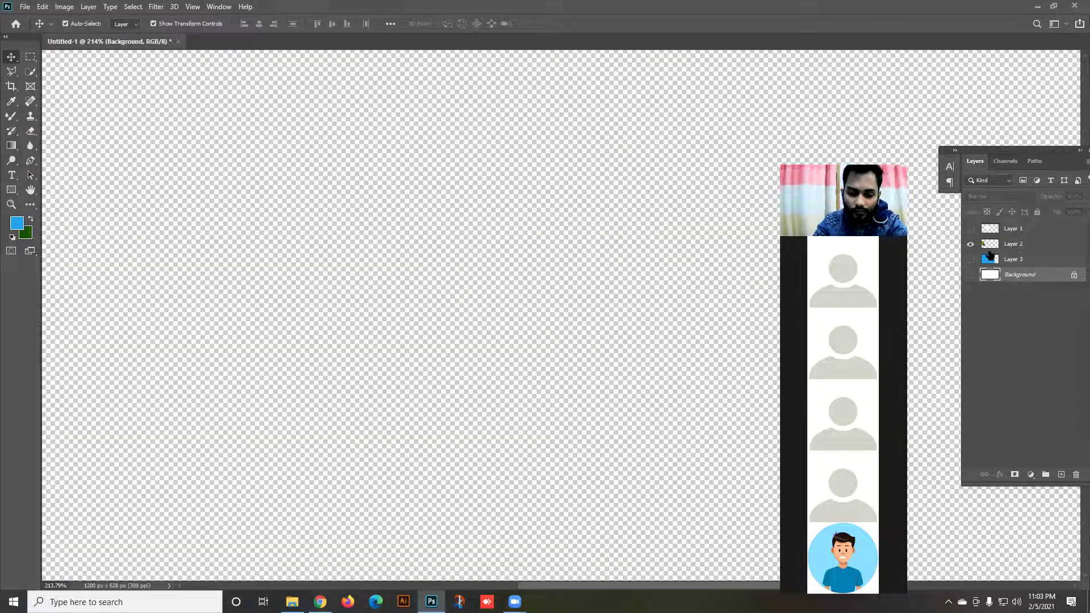
pyautogui.hotkey('ctrl', 'z')
# Delete Layer 1, Layer 2, Layer 3 and the stadium photo, and show the white Background layer.
pyautogui.click(1035, 235)
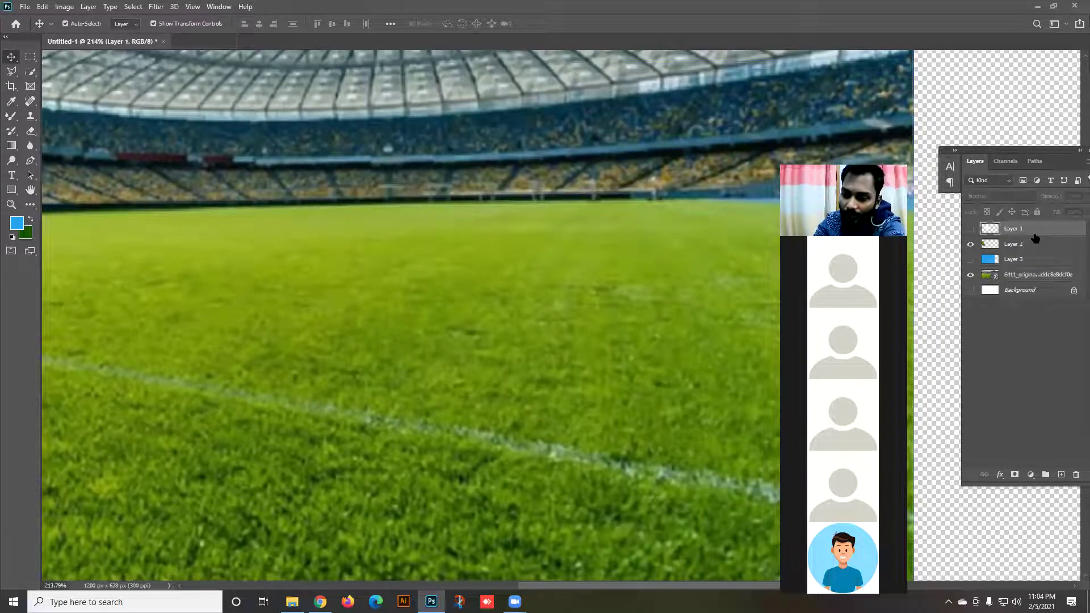
pyautogui.press('Delete')
pyautogui.press('Delete')
pyautogui.press('Delete')
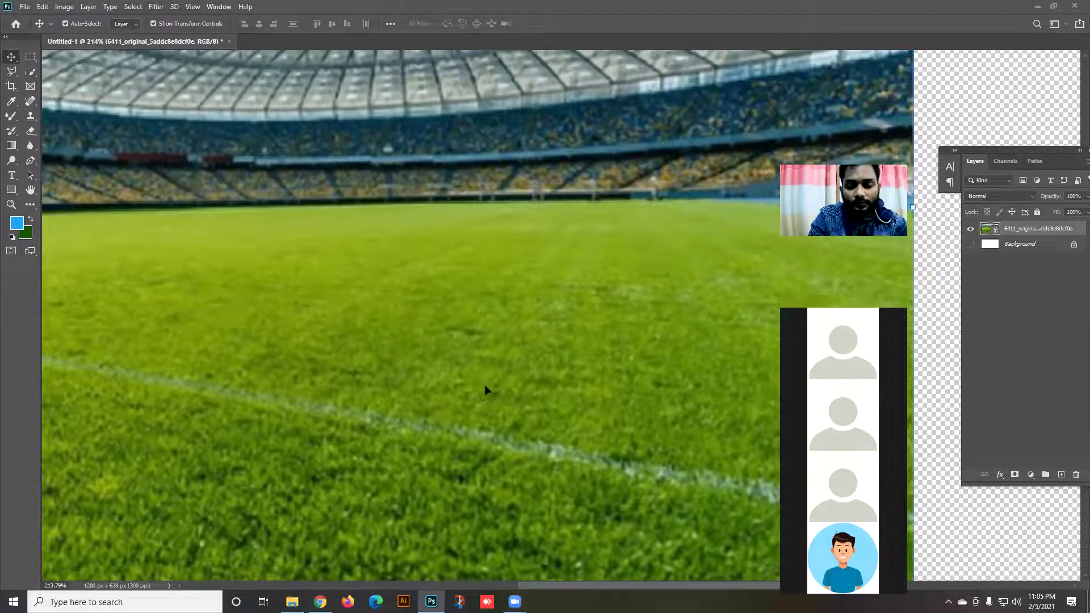
pyautogui.scroll(-5, 499, 377)
pyautogui.moveTo(384, 359); pyautogui.dragTo(488, 289)
pyautogui.press('Delete')
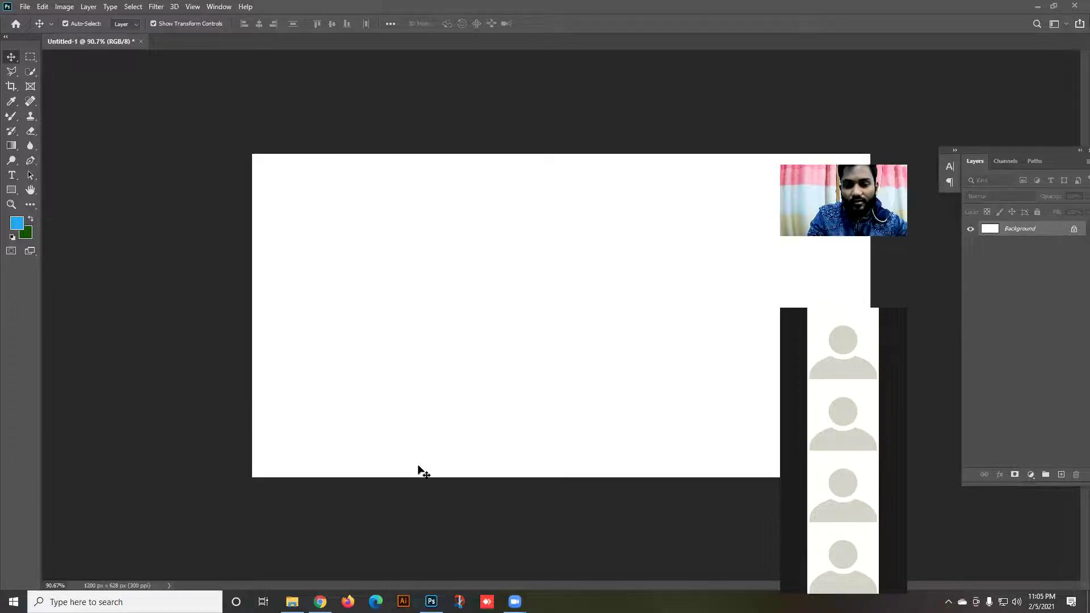
# Set the foreground color to a bright, fully saturated pure blue.
pyautogui.click(17, 223)
pyautogui.click(519, 150)
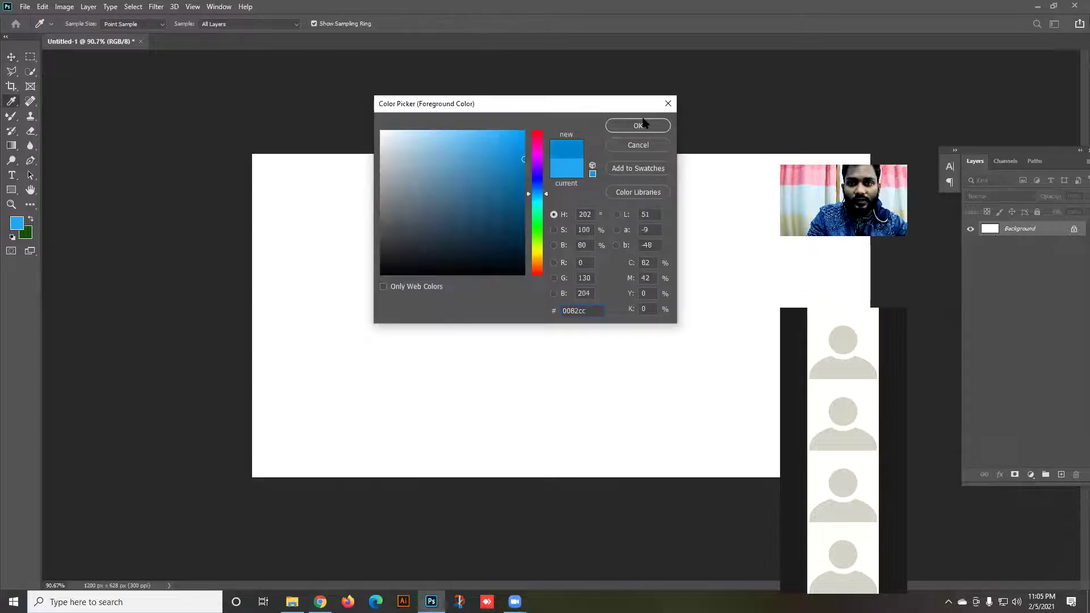
pyautogui.click(521, 207)
pyautogui.click(536, 175)
pyautogui.click(524, 131)
pyautogui.click(638, 126)
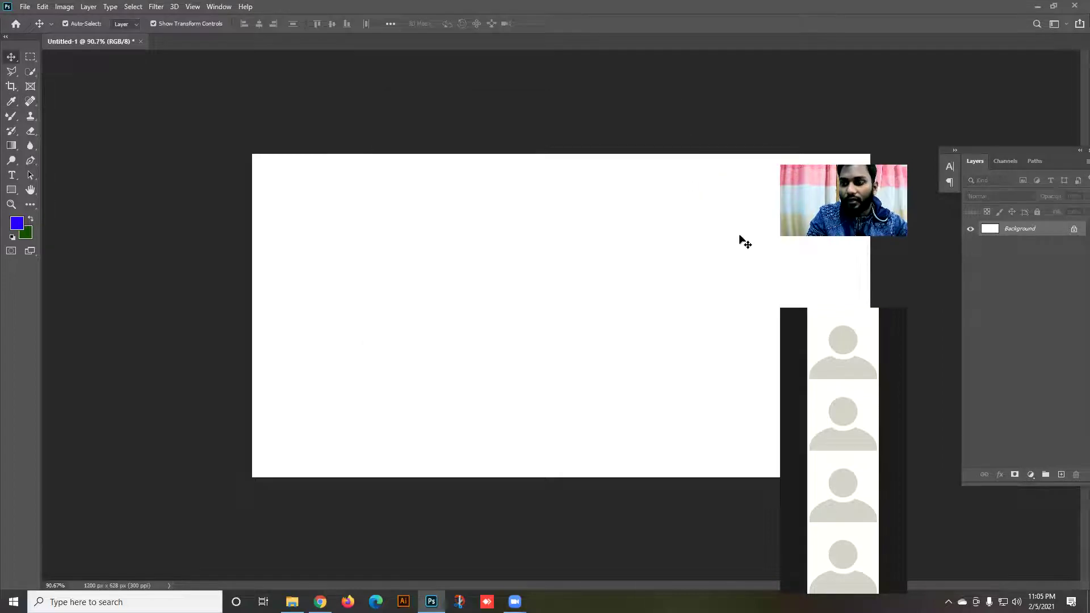
# Fill a new layer with the blue foreground color and delete that layer.
pyautogui.click(1063, 476)
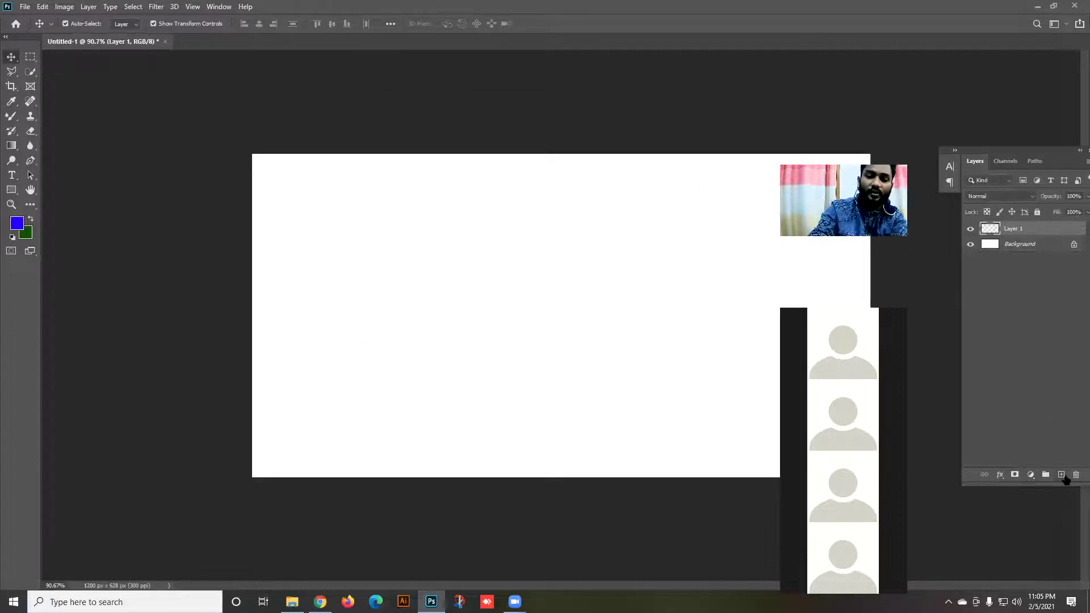
pyautogui.hotkey('alt', 'BackSpace')
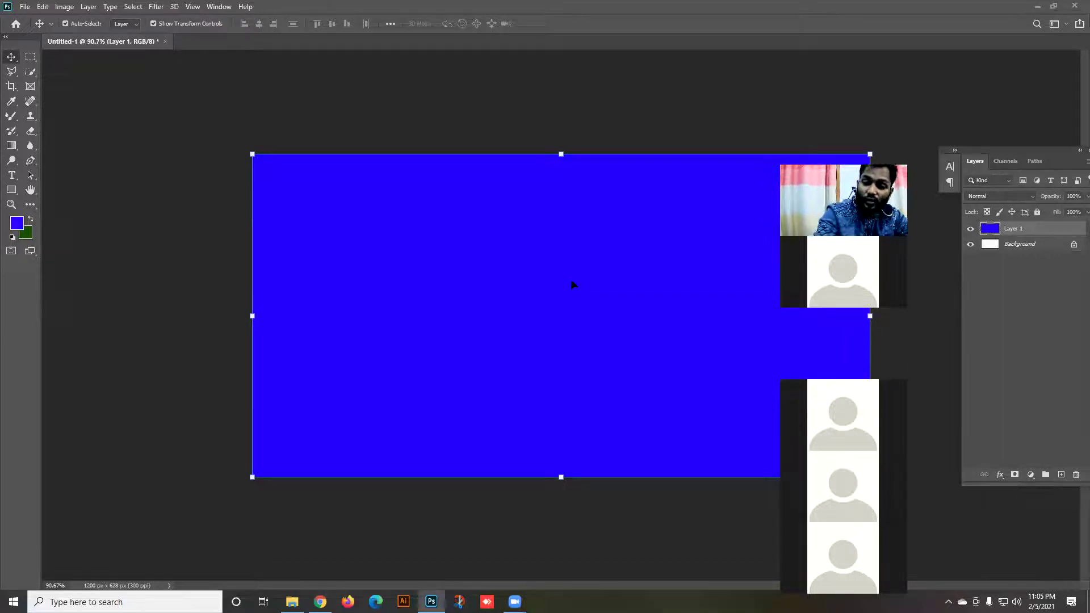
pyautogui.press('Delete')
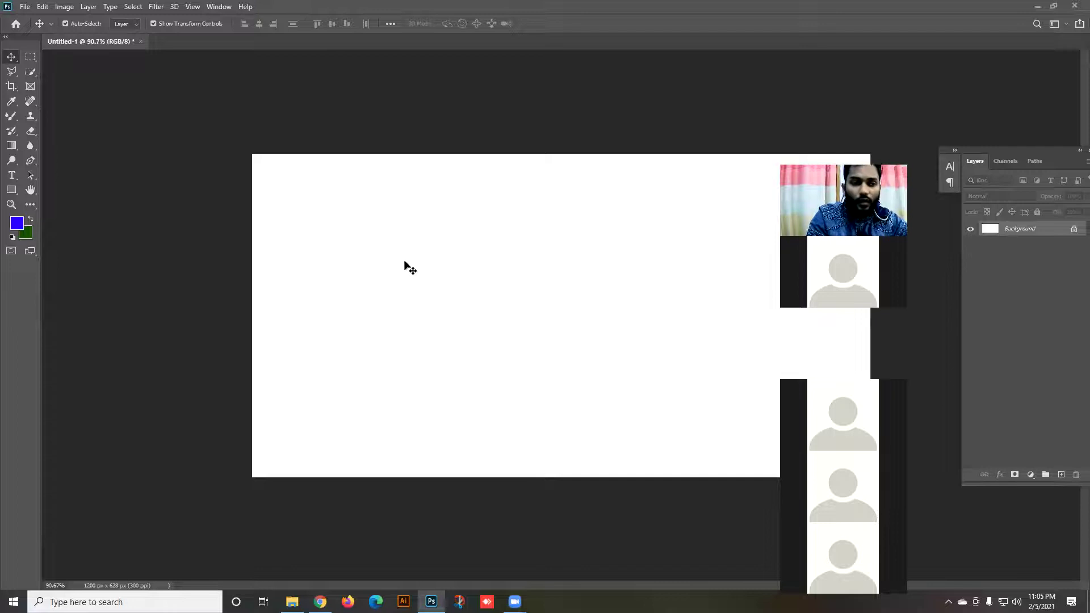
# Switch to Chrome and search Google for "sprite png".
pyautogui.click(320, 602)
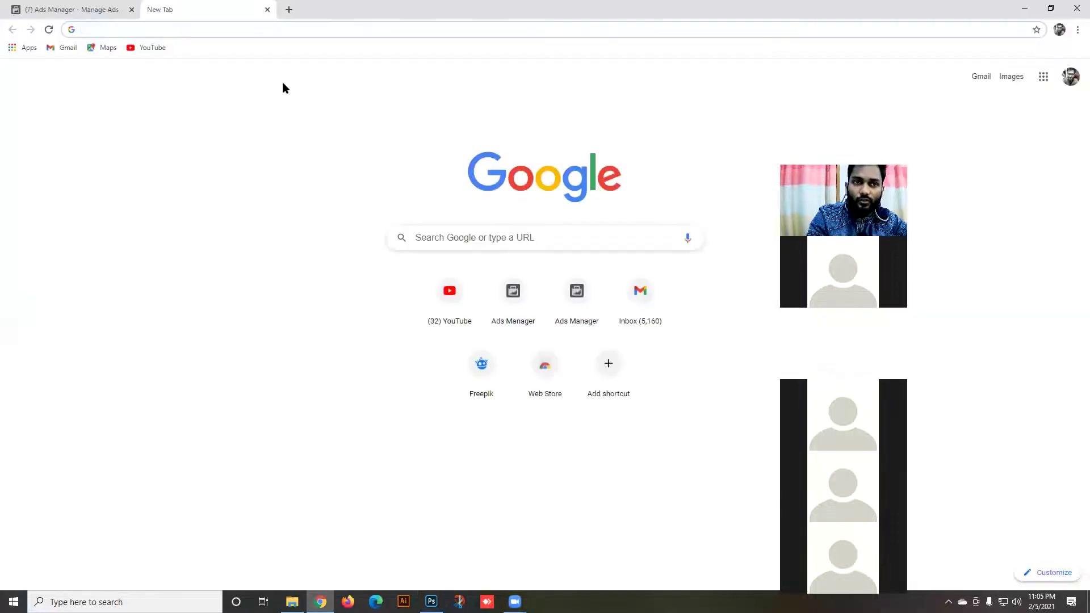
pyautogui.click(1025, 8)
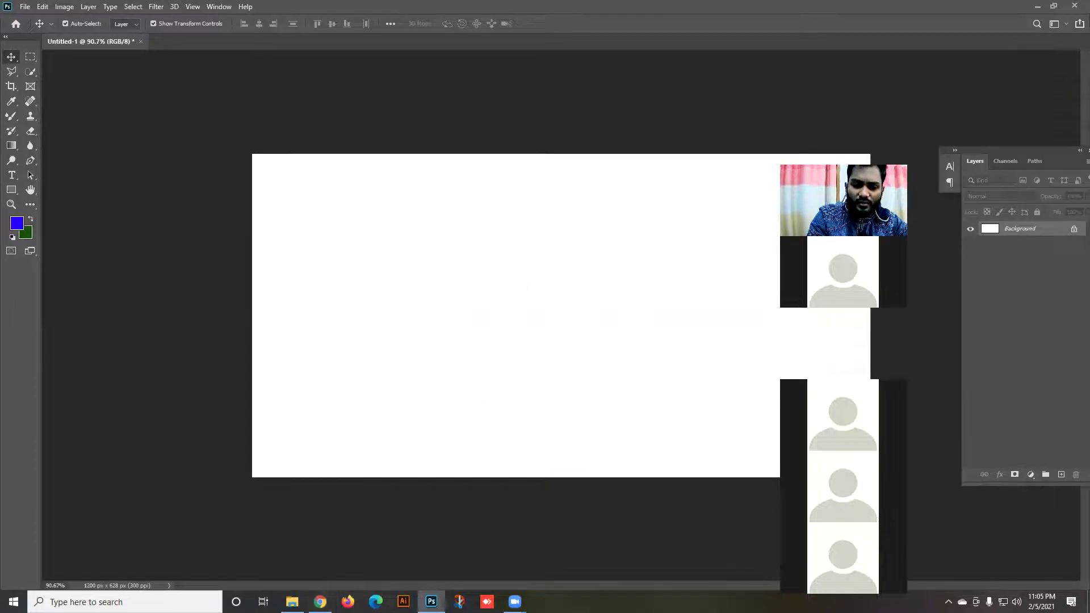
pyautogui.hotkey('alt', 'Tab')
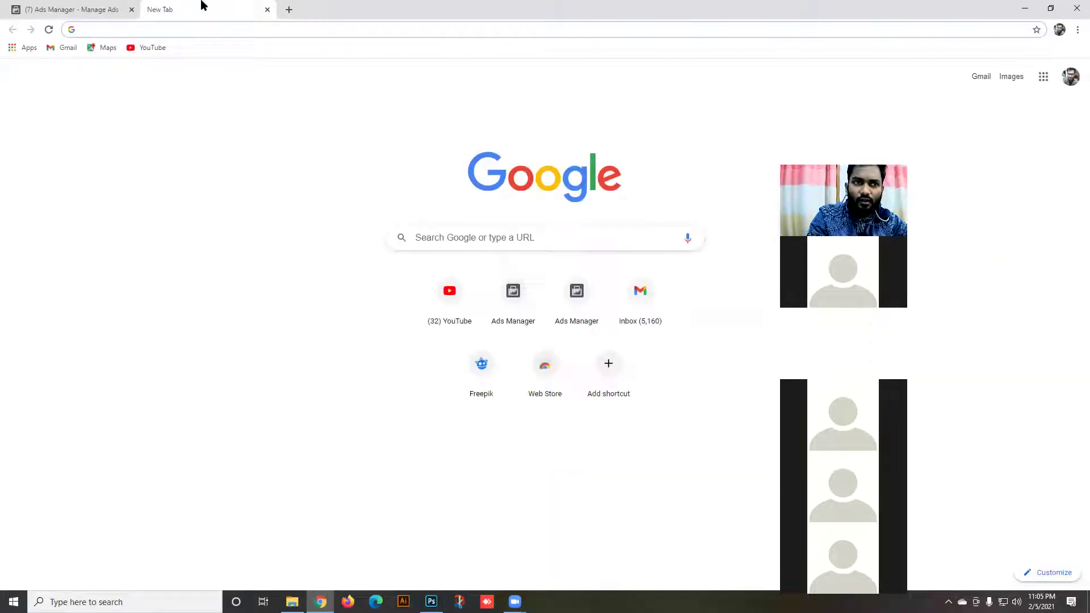
pyautogui.click(285, 30)
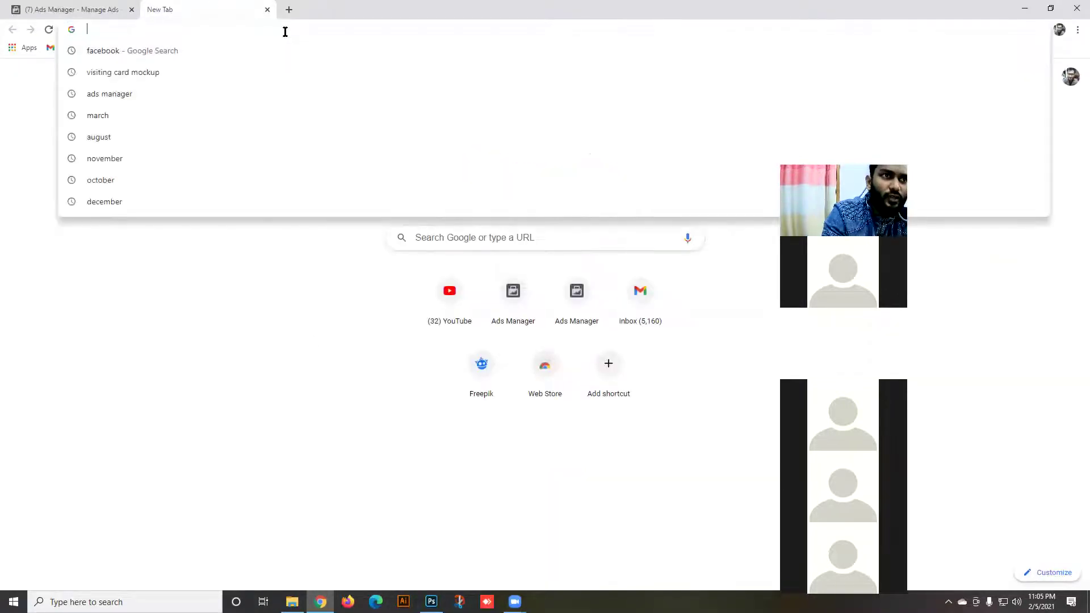
pyautogui.write('sp')
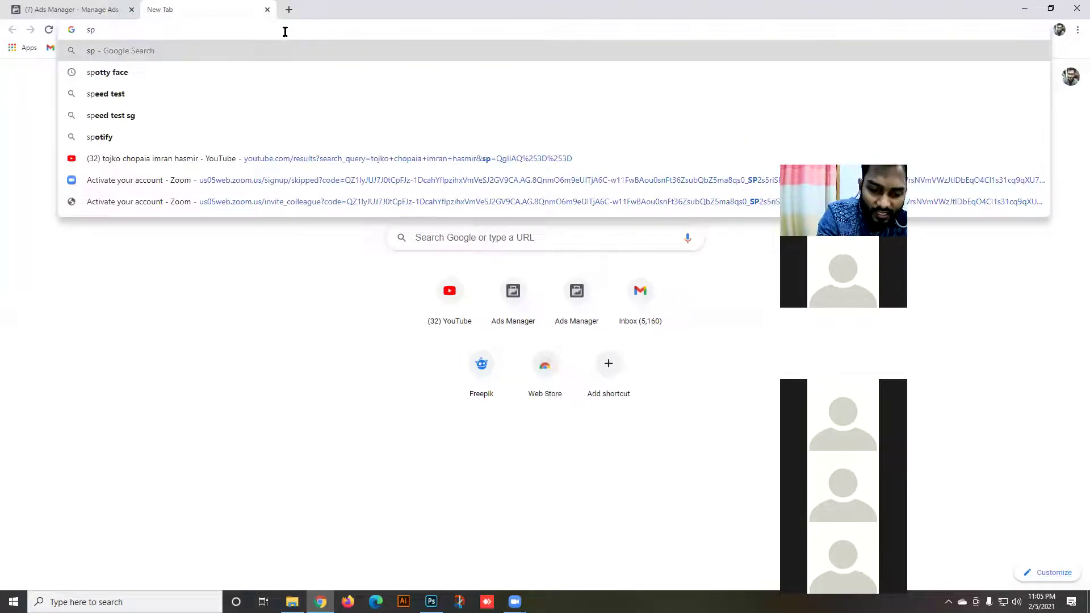
pyautogui.write('ri')
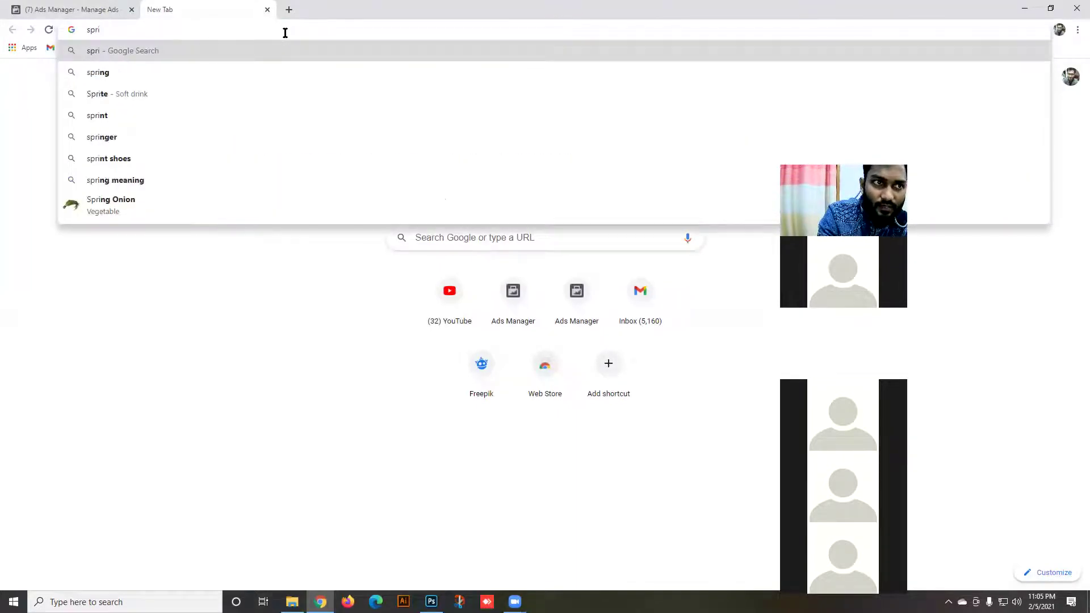
pyautogui.write('te ')
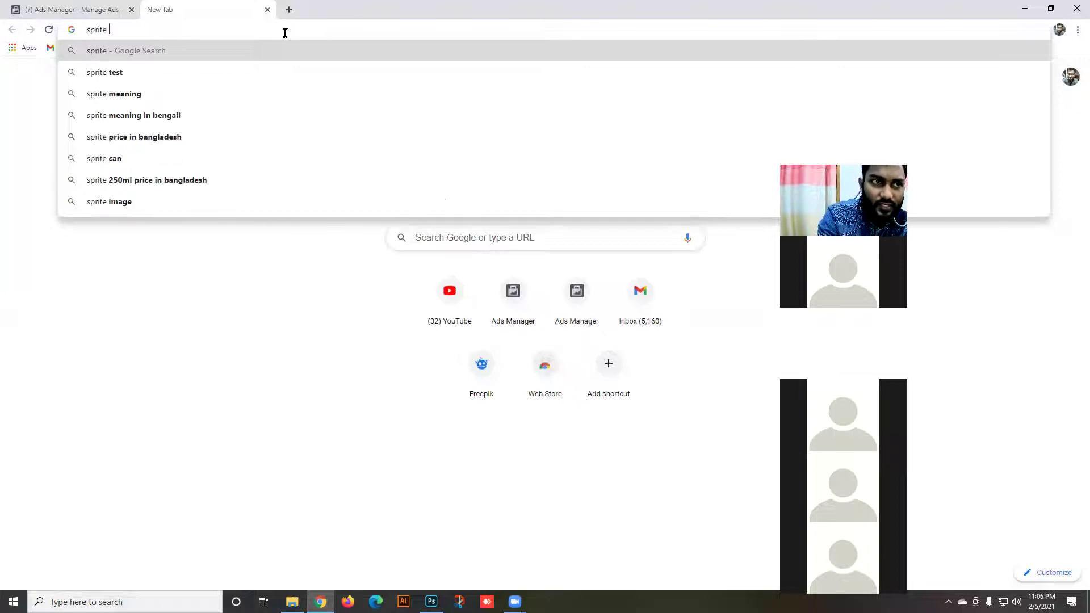
pyautogui.write('png')
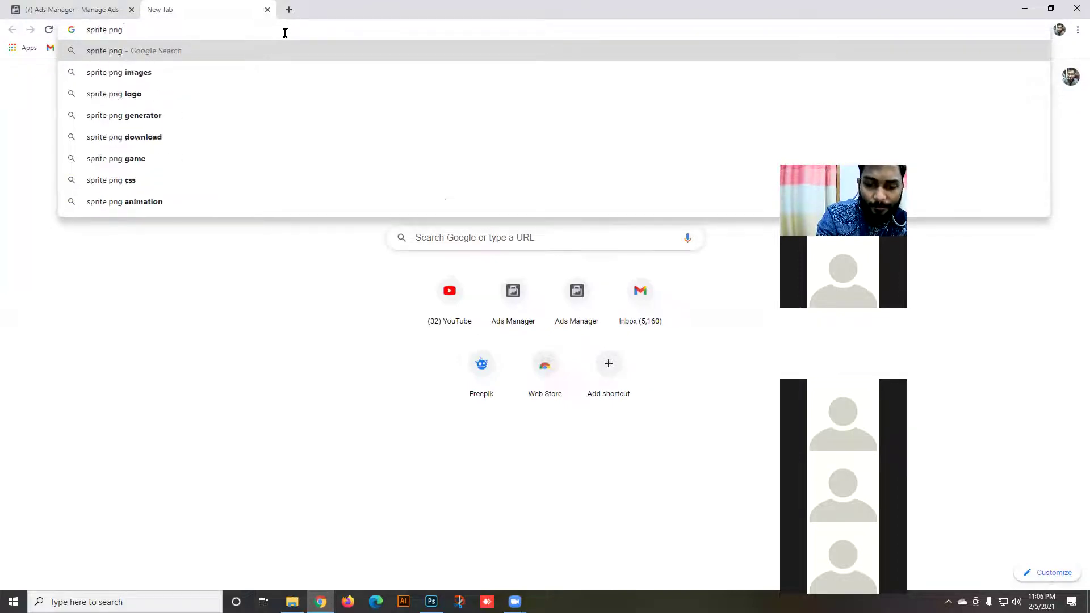
pyautogui.press('Return')
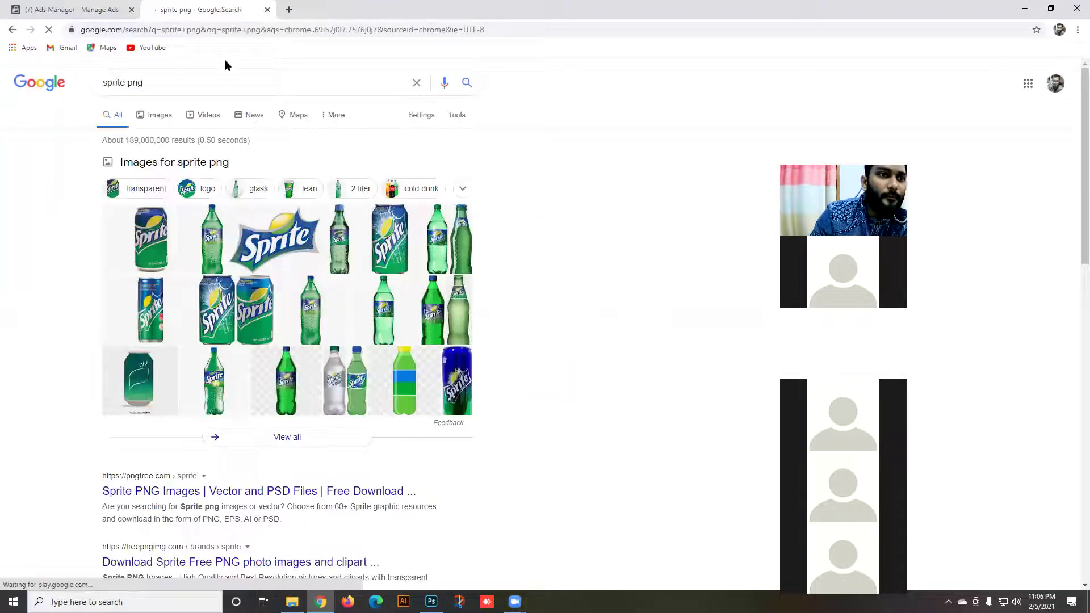
# Filter the Sprite images by "lean" and save the green Sprite cup with ice to the Desktop as a PNG.
pyautogui.click(289, 190)
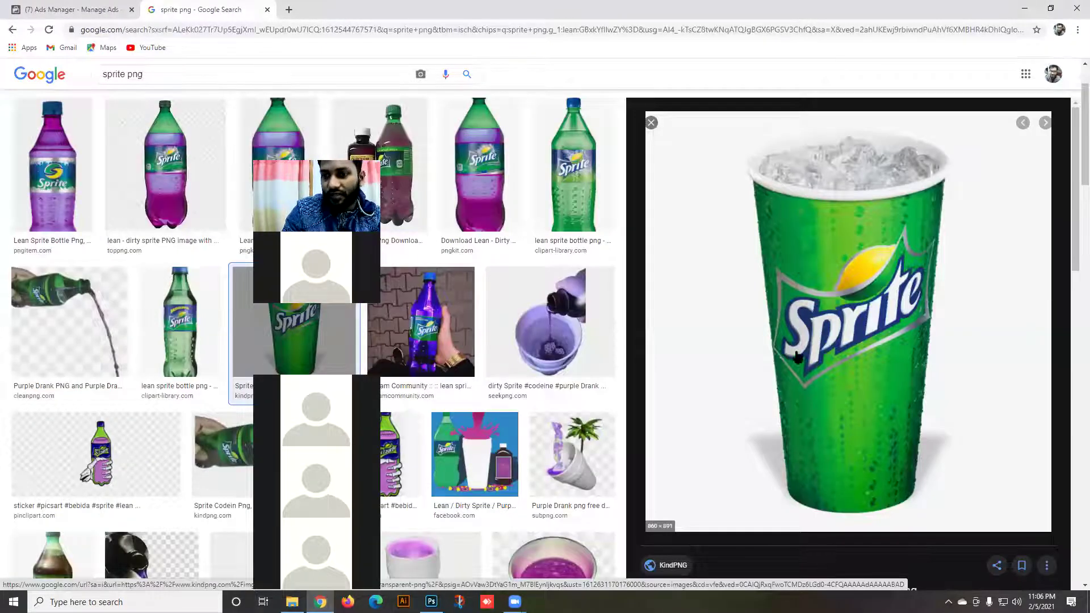
pyautogui.rightClick(750, 260)
pyautogui.click(792, 380)
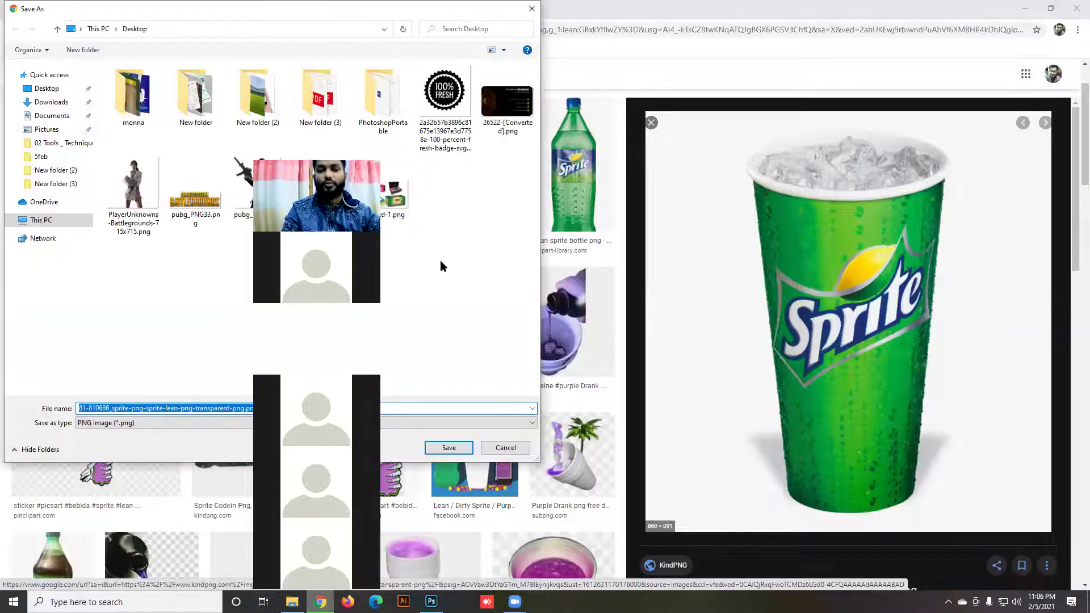
pyautogui.click(440, 451)
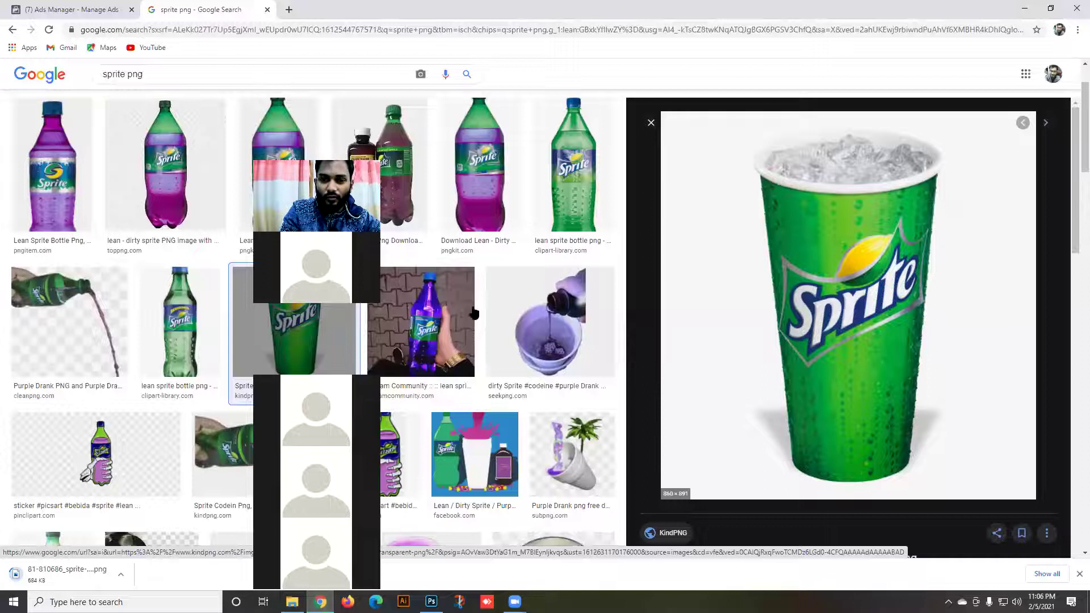
# Search for "remove bg" in a new tab and open the remove.bg website.
pyautogui.click(287, 10)
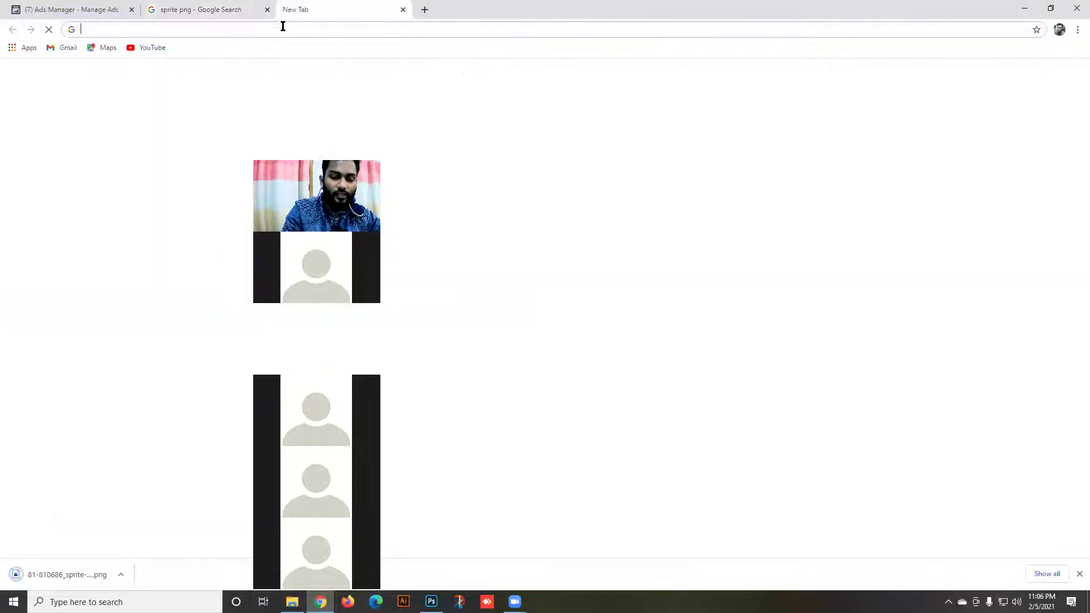
pyautogui.write('re')
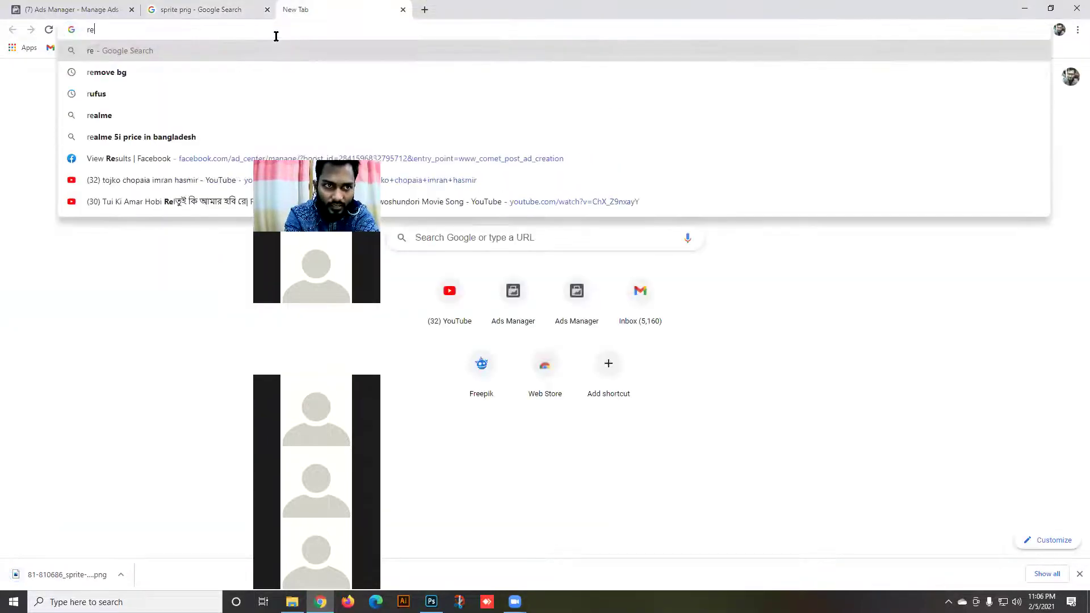
pyautogui.press('Down')
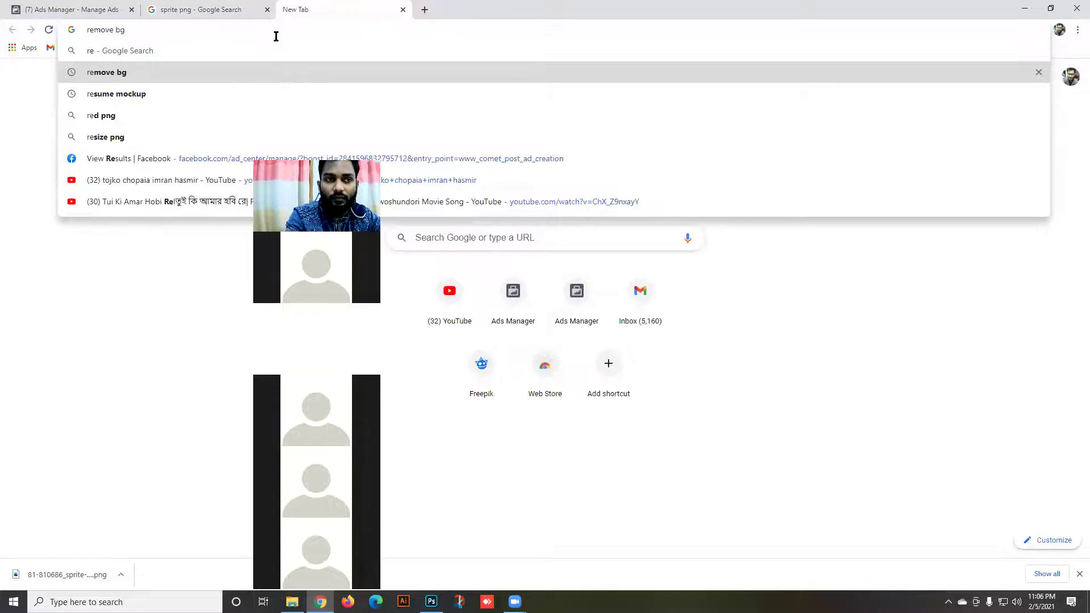
pyautogui.press('Return')
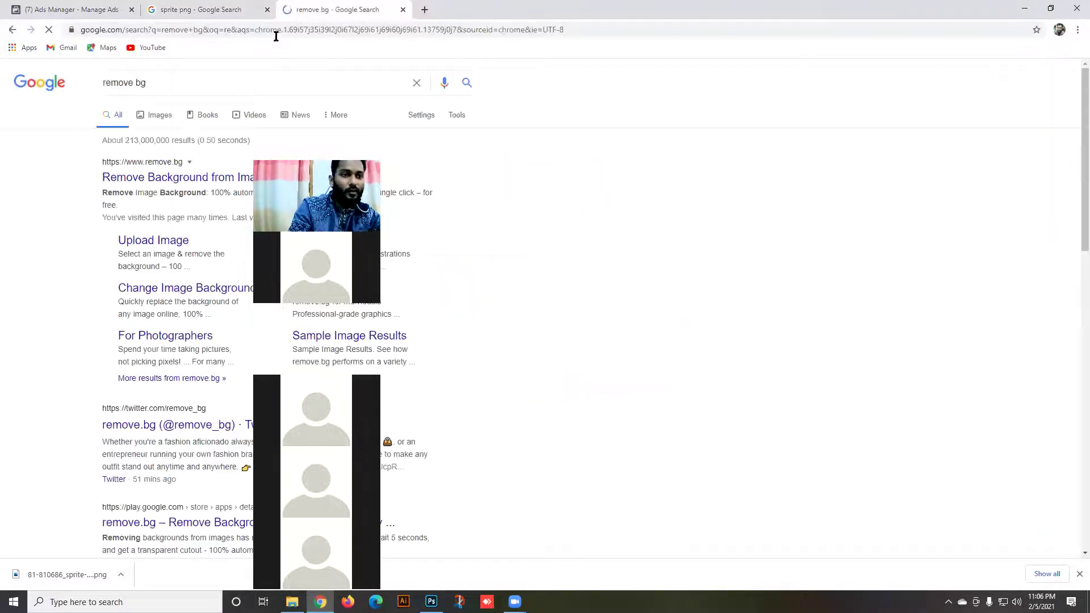
pyautogui.click(179, 177)
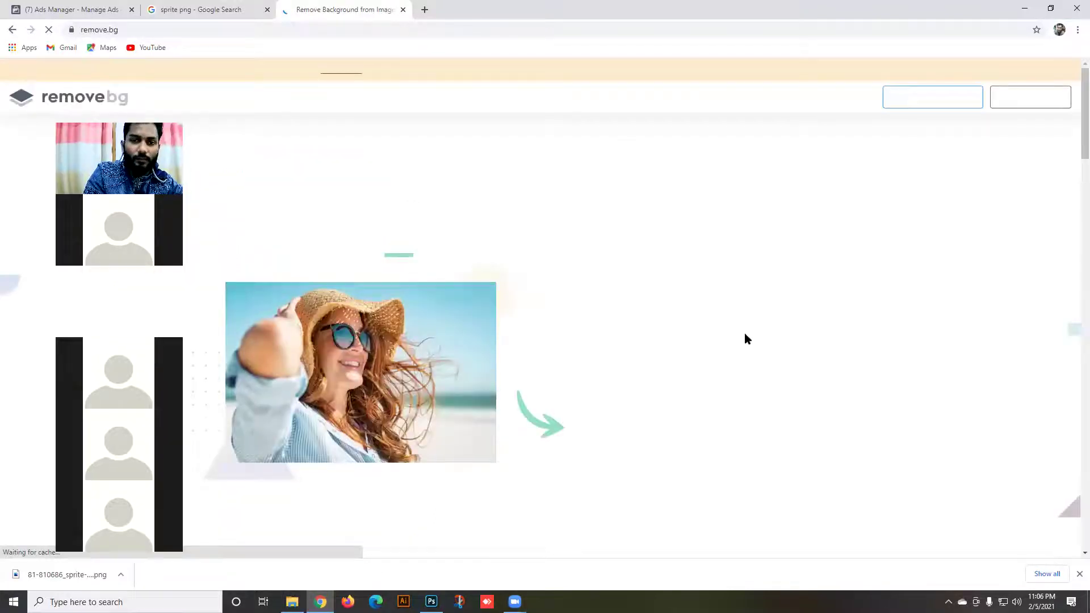
# Upload the saved Sprite cup PNG to remove.bg and download the preview-size image with its background removed.
pyautogui.click(706, 335)
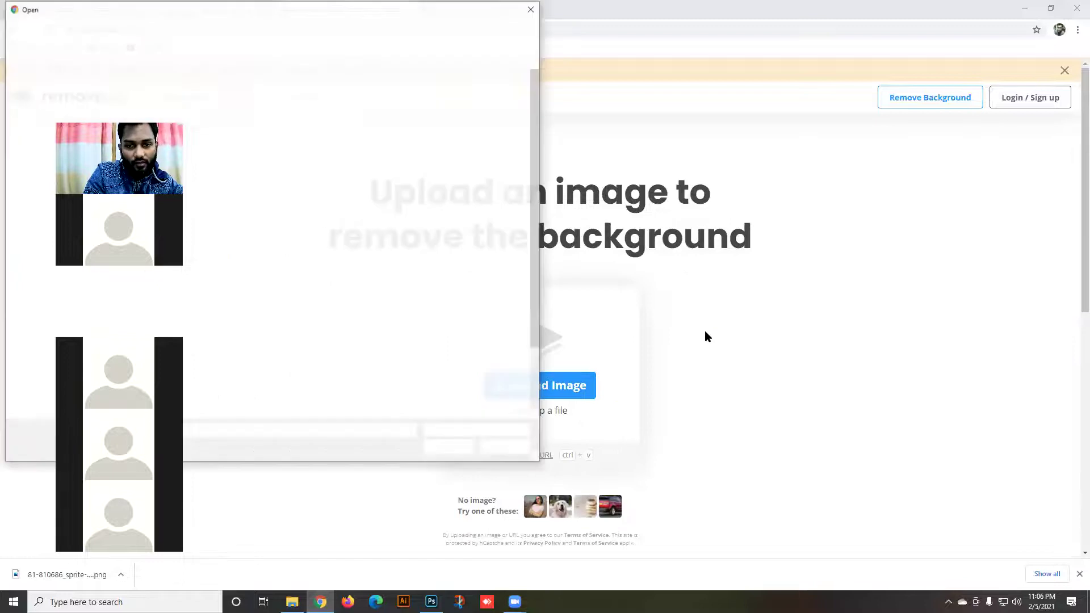
pyautogui.click(312, 207)
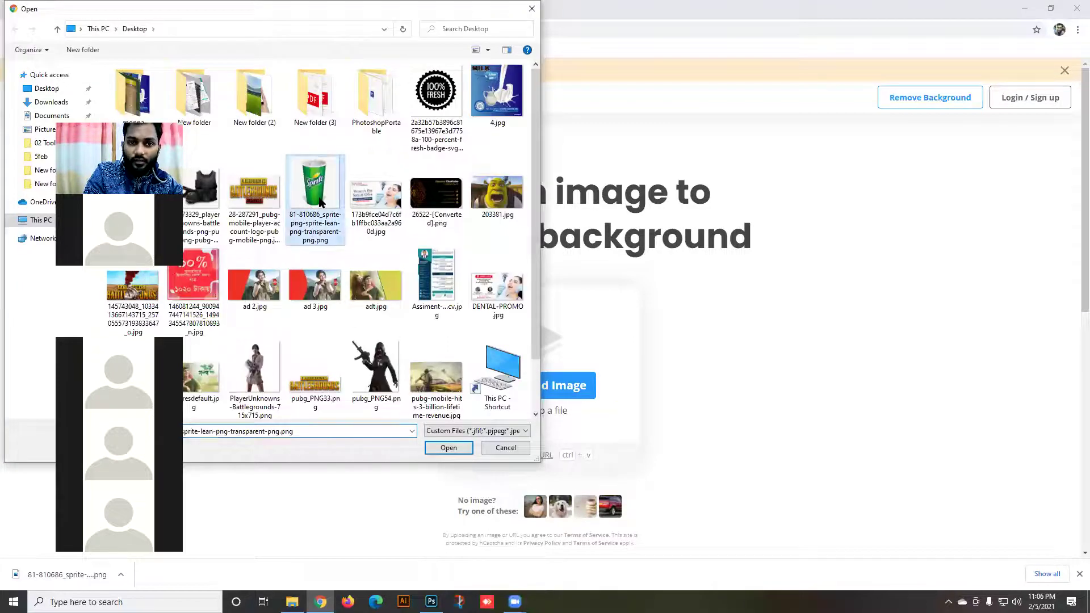
pyautogui.click(448, 447)
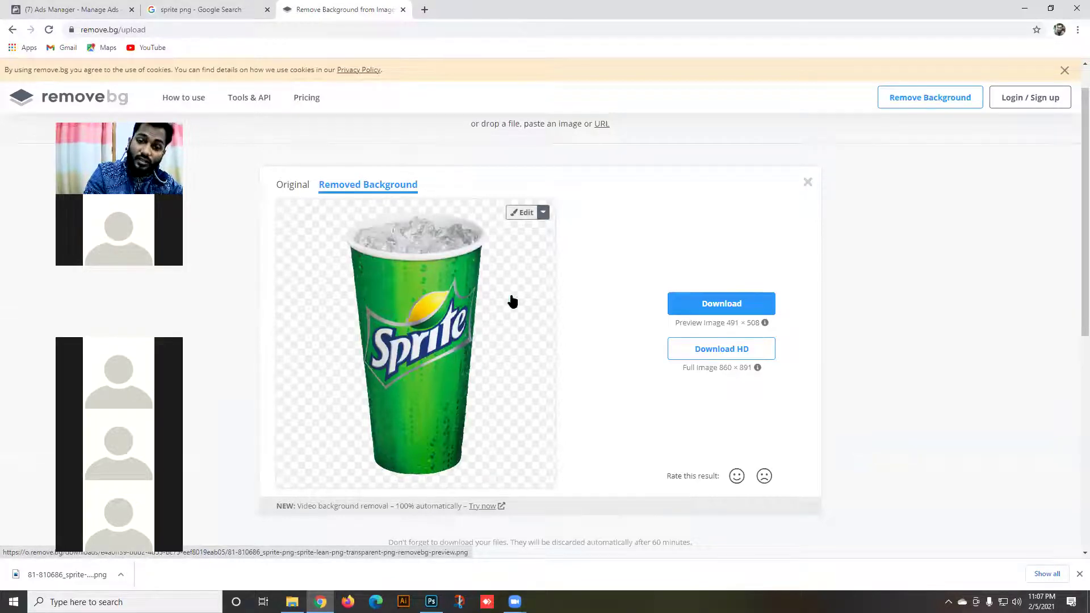
pyautogui.click(694, 307)
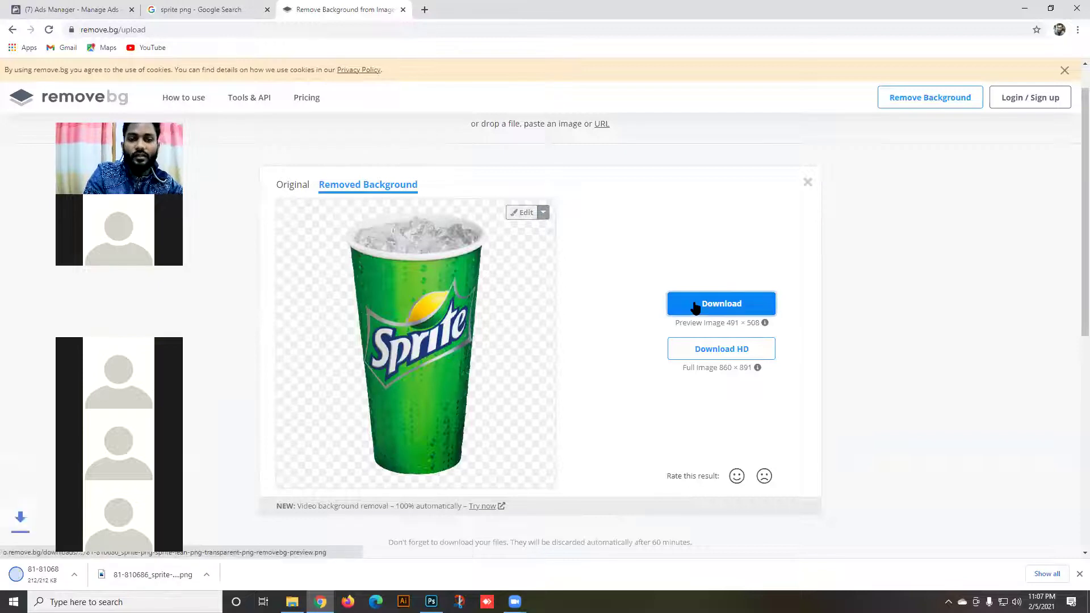
# Place the downloaded Sprite cup cutout into the Untitled-1 document in Photoshop and shift it slightly left of the canvas center.
pyautogui.moveTo(93, 578); pyautogui.dragTo(559, 367)
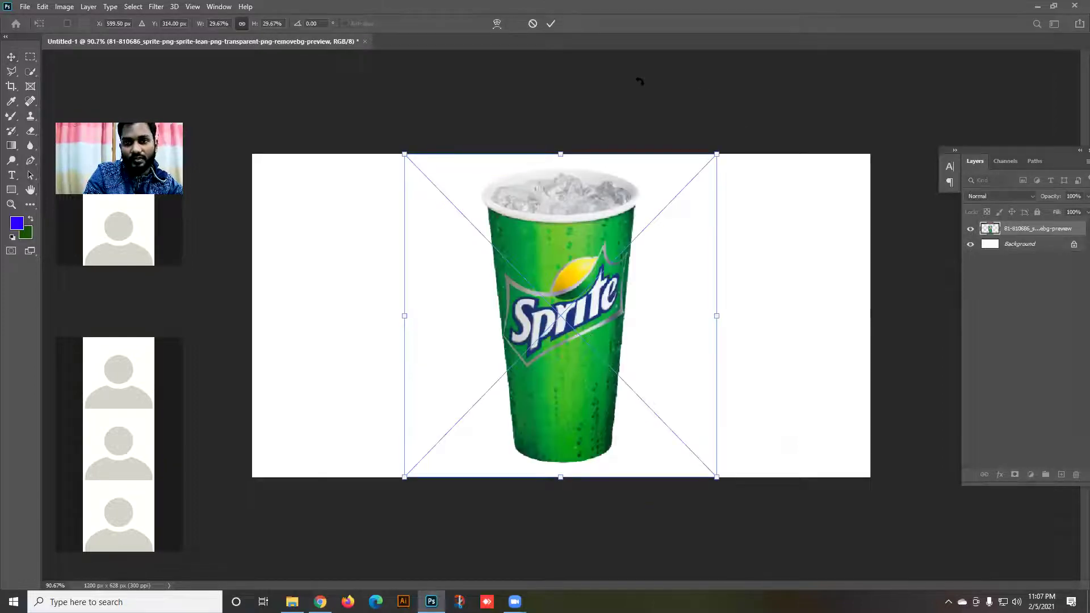
pyautogui.press('Return')
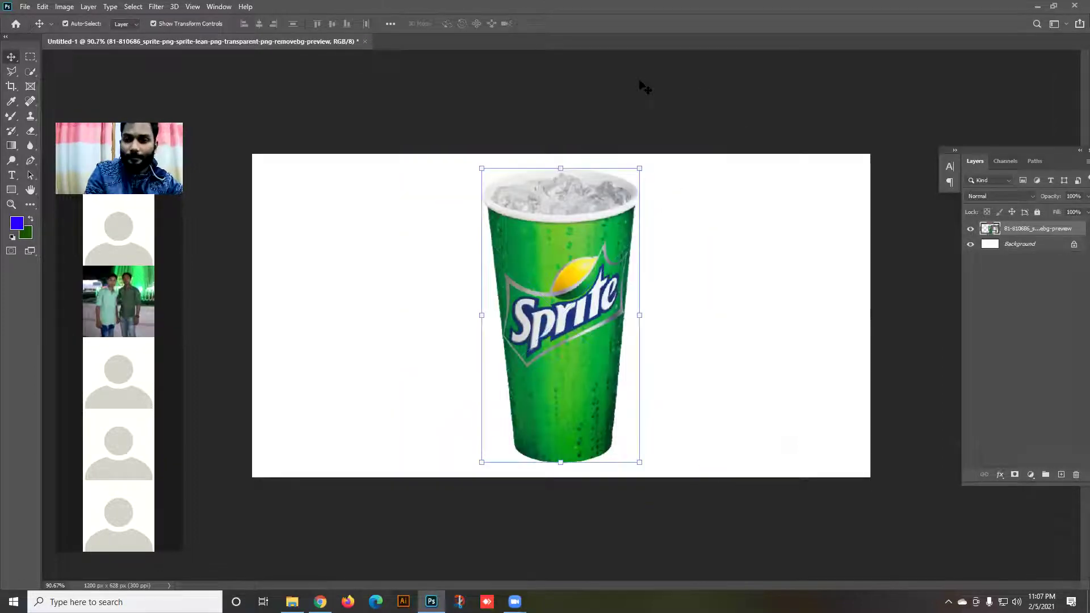
pyautogui.click(804, 343)
pyautogui.moveTo(614, 359); pyautogui.dragTo(600, 358)
pyautogui.click(686, 375)
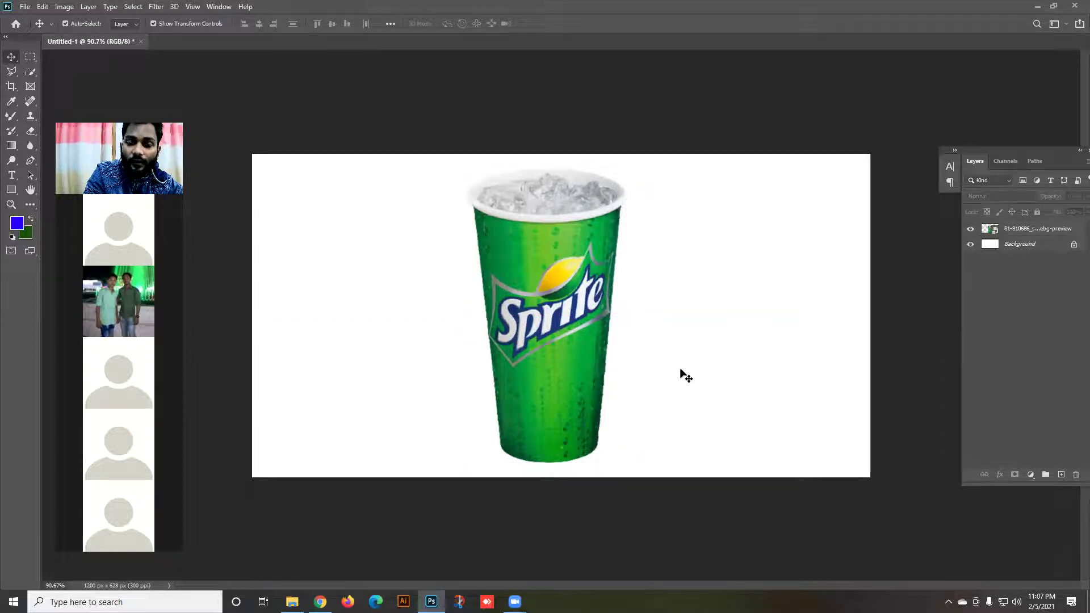
# Try out the Sprite cup at different positions across the white canvas.
pyautogui.moveTo(477, 319); pyautogui.dragTo(399, 318)
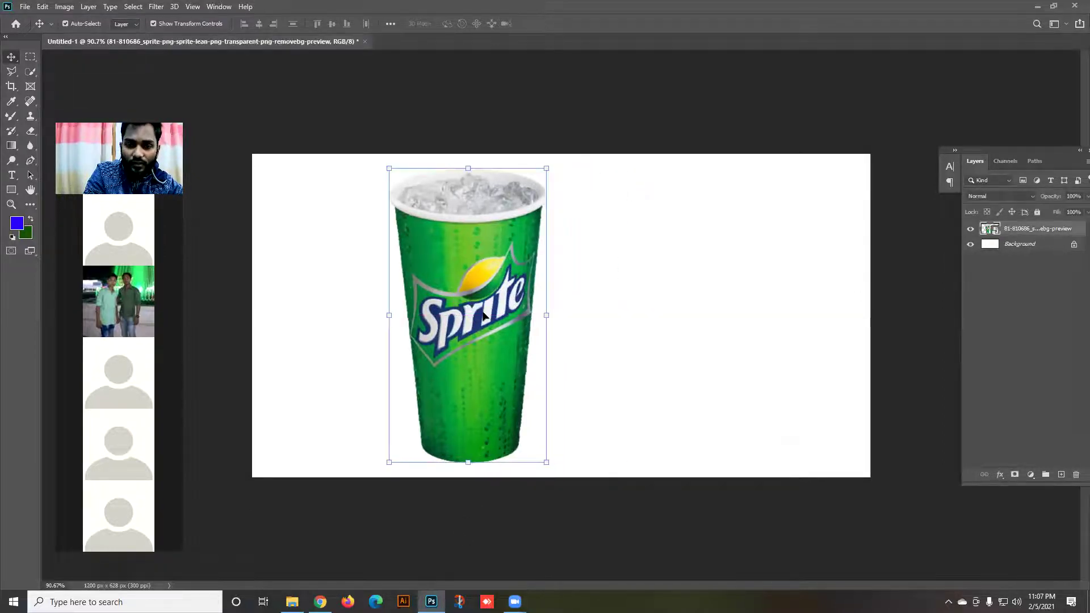
pyautogui.click(640, 324)
pyautogui.moveTo(518, 329); pyautogui.dragTo(599, 307)
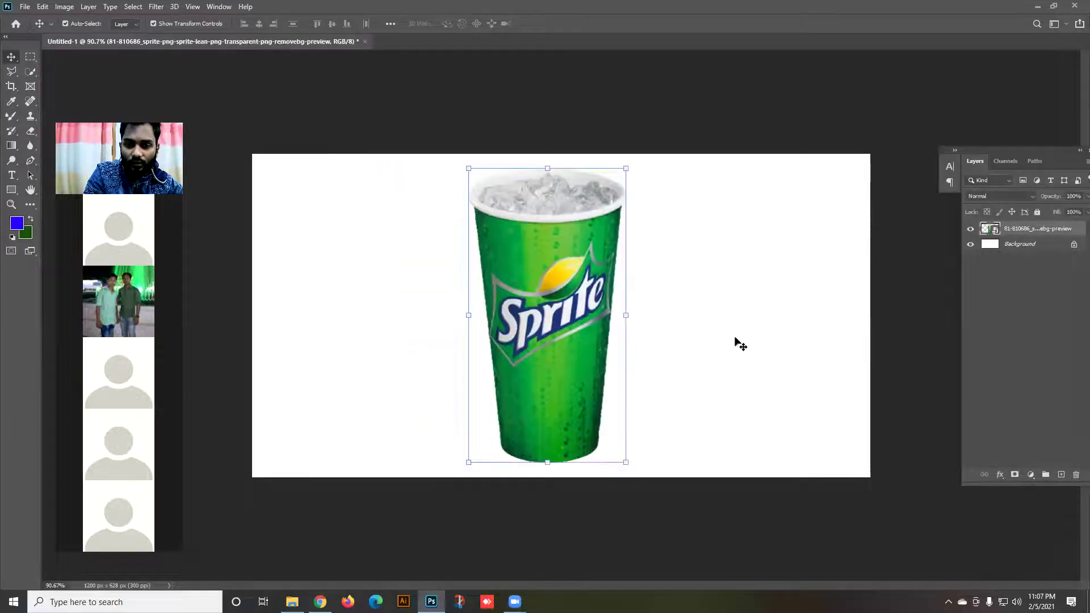
pyautogui.click(664, 343)
pyautogui.scroll(3, 540, 374)
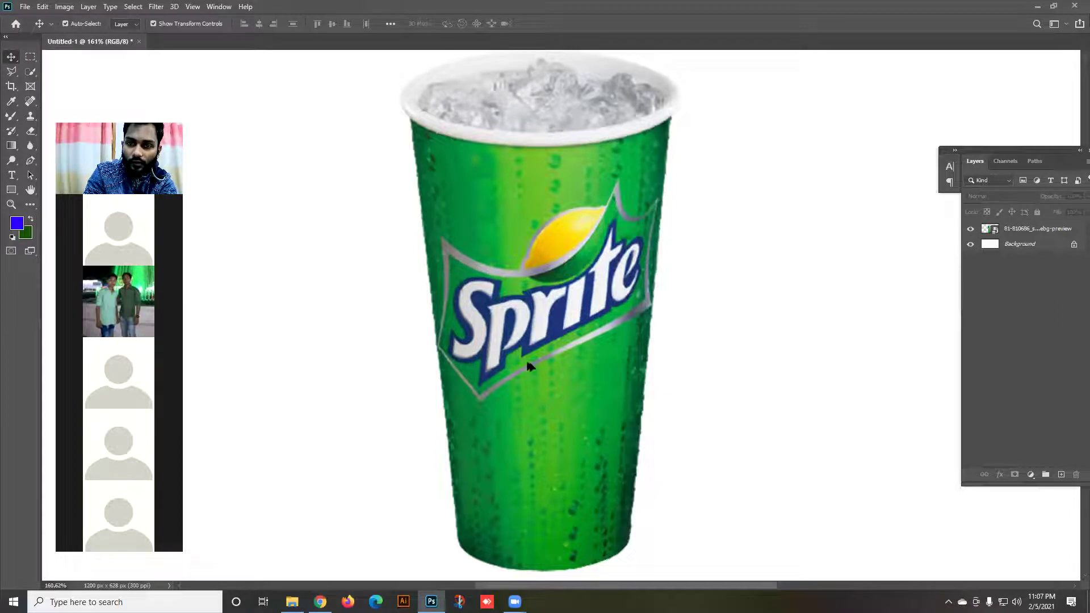
pyautogui.scroll(-2, 527, 366)
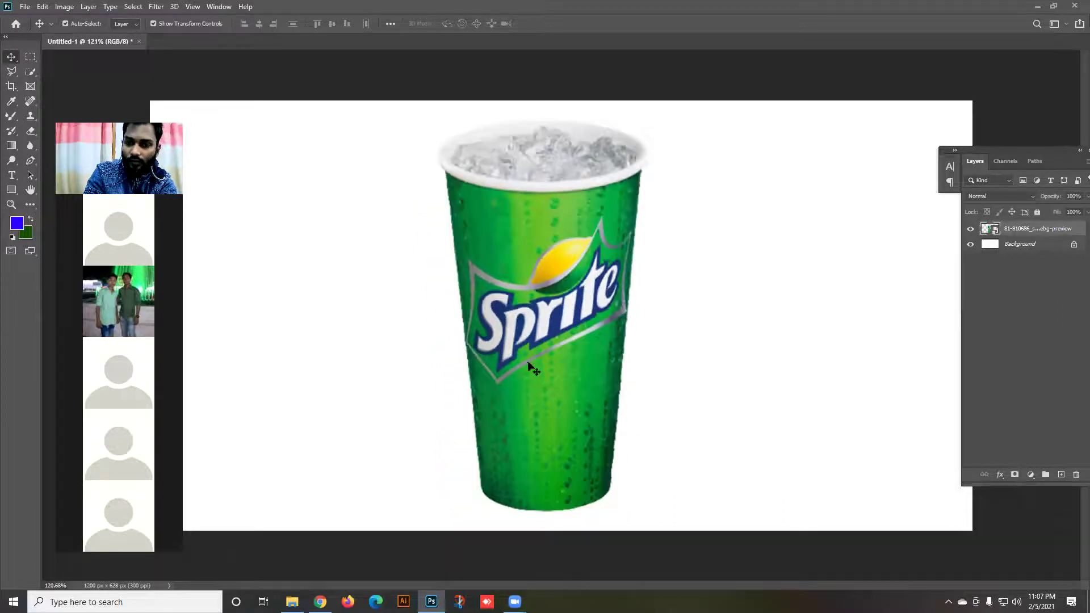
pyautogui.click(513, 366)
pyautogui.moveTo(576, 422); pyautogui.dragTo(528, 423)
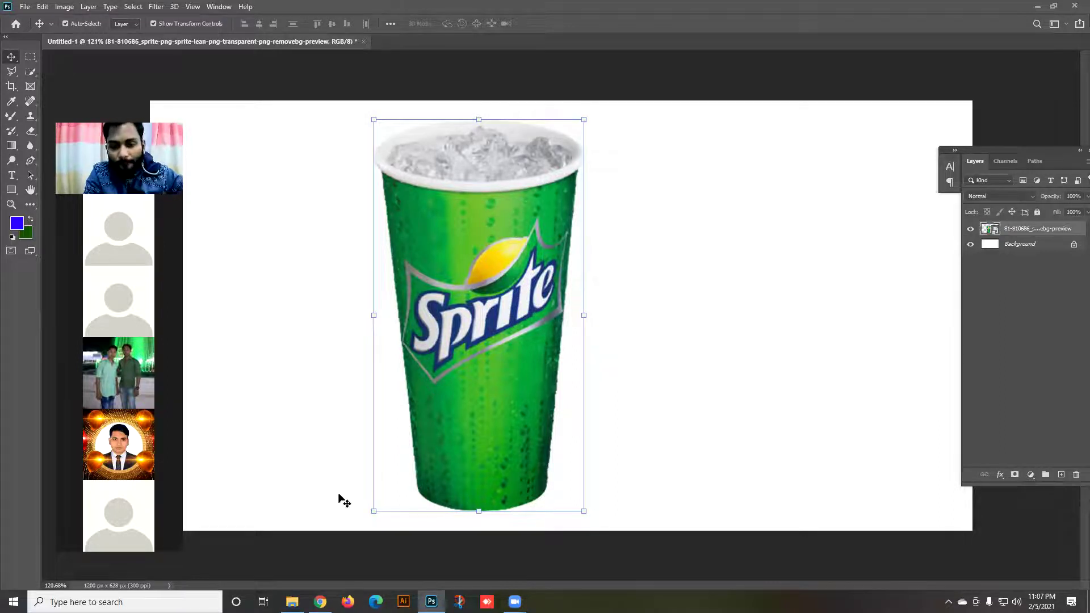
pyautogui.moveTo(431, 602)
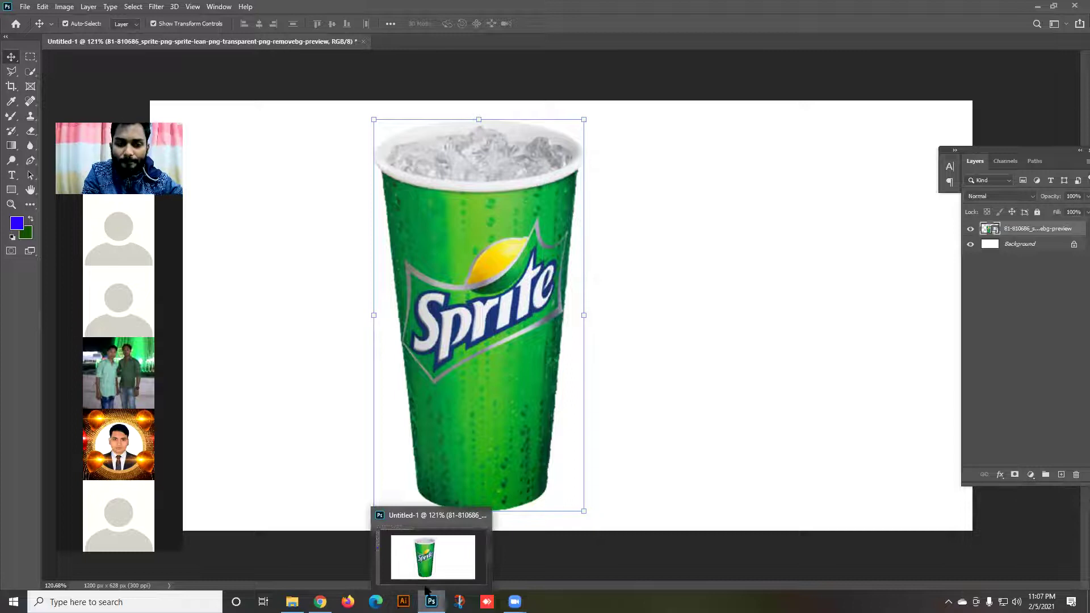
pyautogui.click(669, 454)
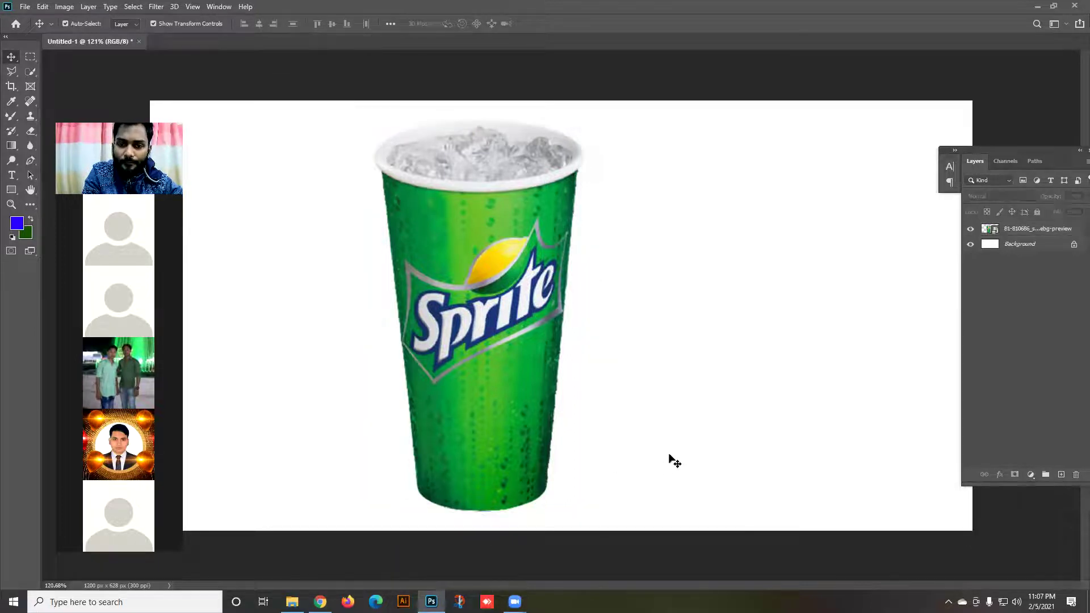
pyautogui.click(438, 383)
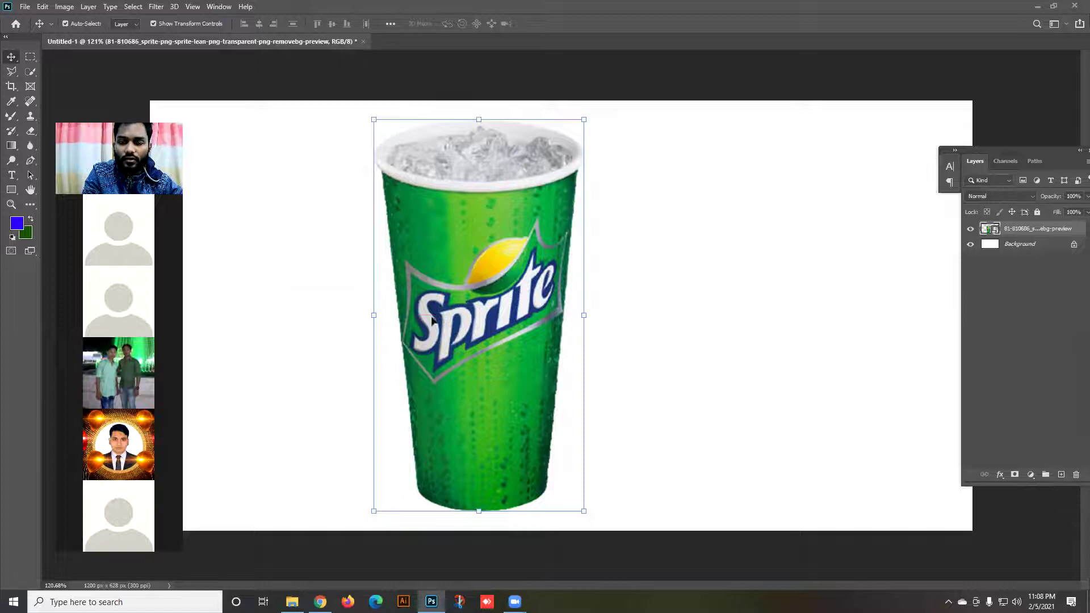
pyautogui.moveTo(392, 328); pyautogui.dragTo(523, 346)
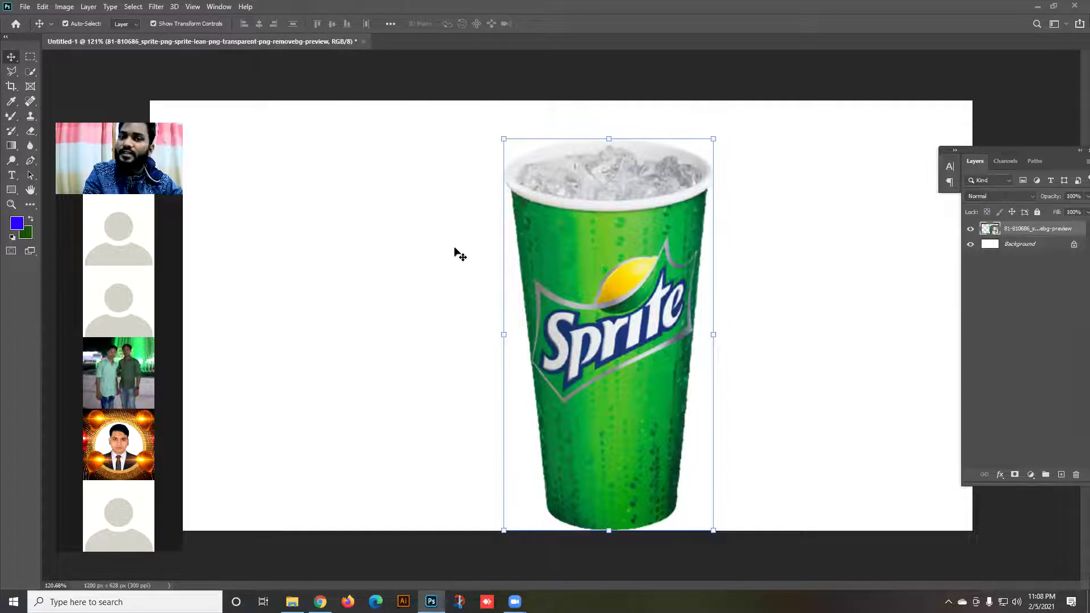
# Scale the Sprite cup down to about 23% and position it near the canvas's lower-left corner.
pyautogui.moveTo(567, 262); pyautogui.dragTo(339, 251)
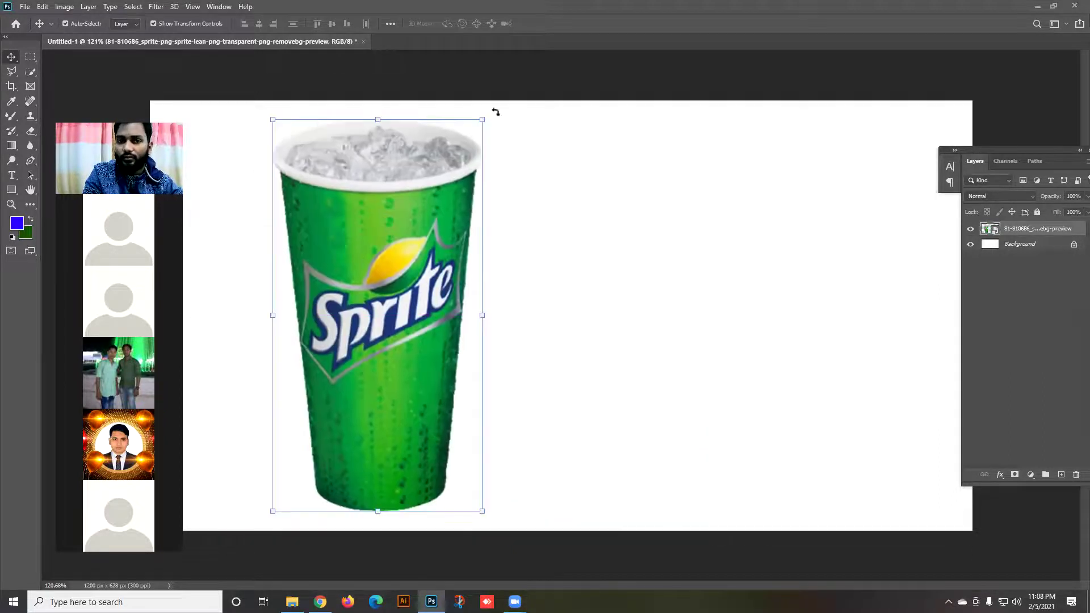
pyautogui.moveTo(479, 119); pyautogui.dragTo(468, 133)
pyautogui.moveTo(571, 111); pyautogui.dragTo(480, 163)
pyautogui.moveTo(366, 287); pyautogui.dragTo(408, 254)
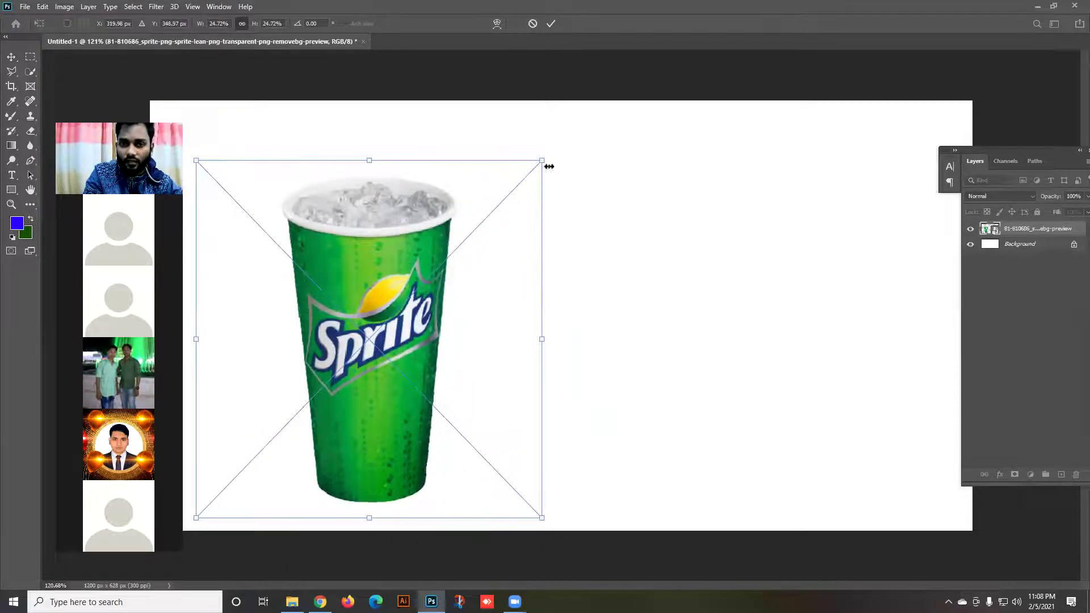
pyautogui.moveTo(539, 160); pyautogui.dragTo(521, 174)
pyautogui.moveTo(353, 270); pyautogui.dragTo(322, 275)
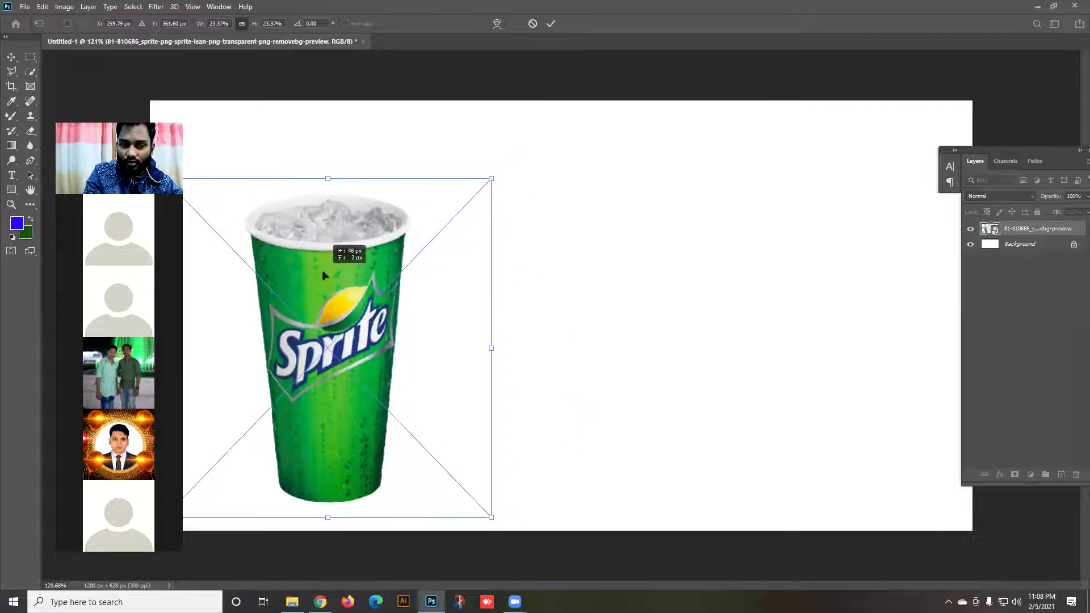
pyautogui.click(550, 23)
pyautogui.moveTo(388, 302); pyautogui.dragTo(377, 308)
pyautogui.click(519, 308)
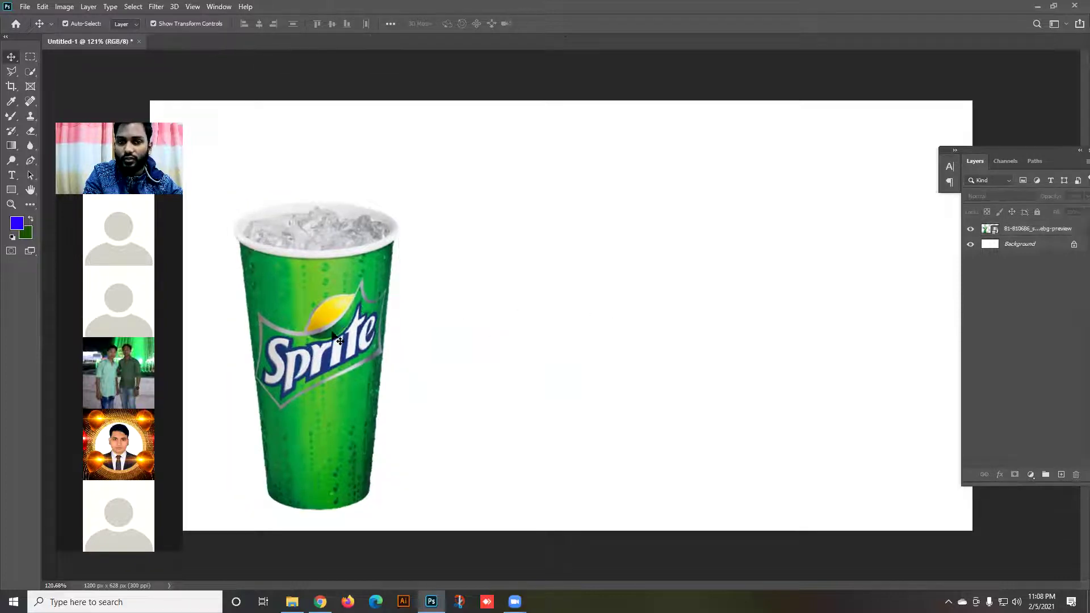
pyautogui.click(358, 335)
pyautogui.click(511, 337)
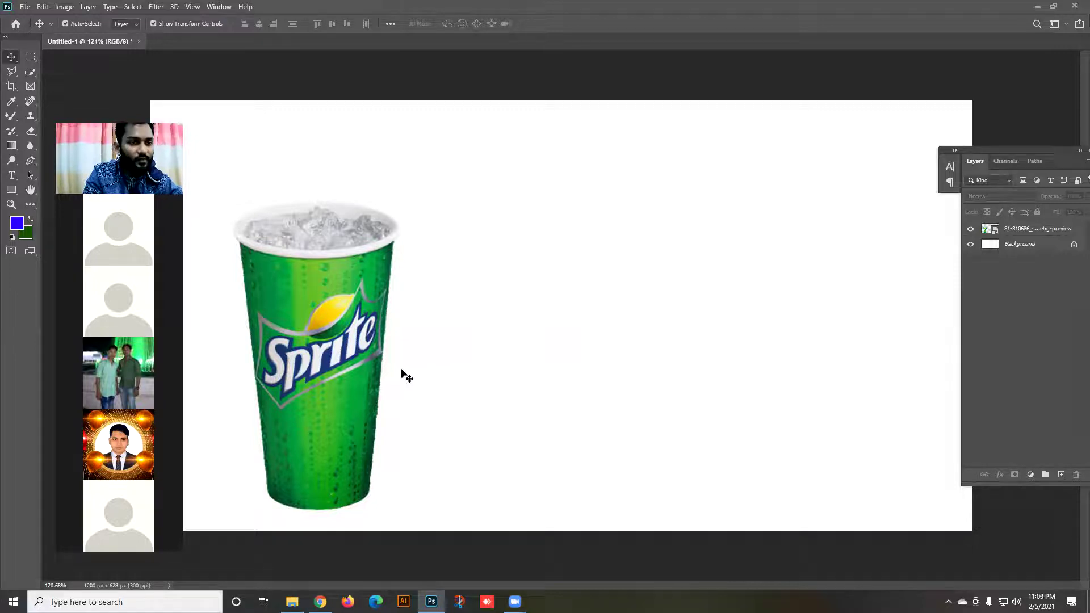
pyautogui.click(339, 400)
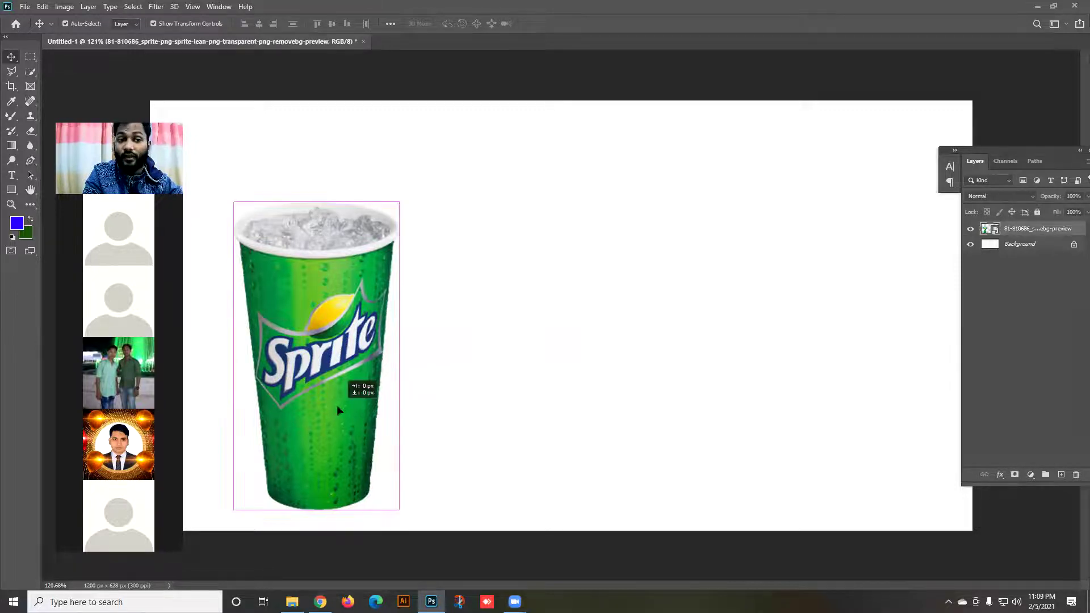
pyautogui.click(471, 381)
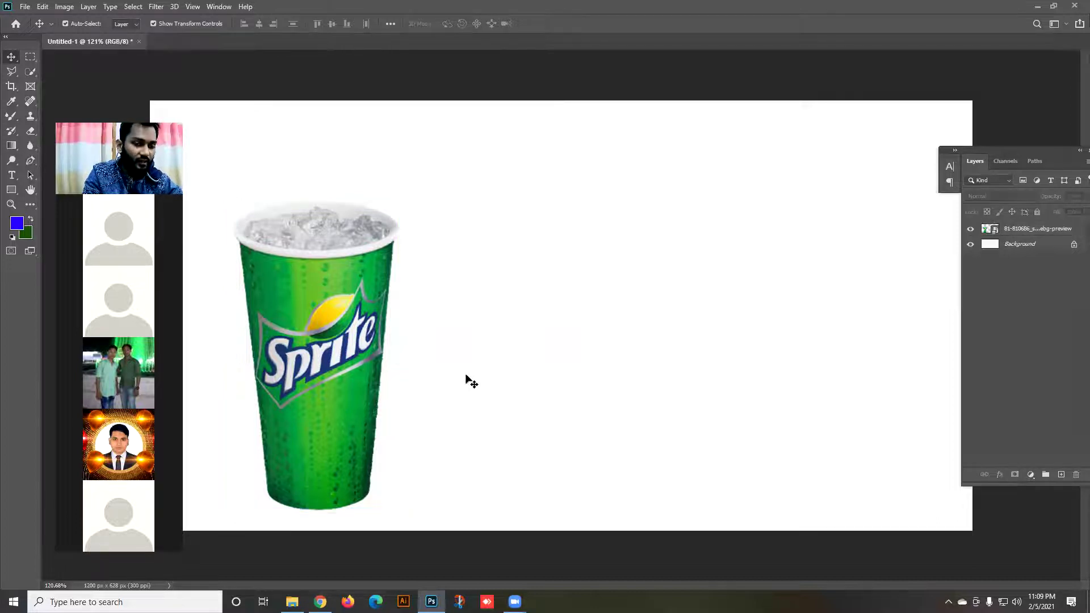
# Move the Sprite cup slightly upward on the canvas.
pyautogui.moveTo(408, 285); pyautogui.dragTo(505, 308)
pyautogui.moveTo(283, 343); pyautogui.dragTo(282, 332)
pyautogui.click(527, 343)
pyautogui.moveTo(373, 343)
pyautogui.mouseDown()
pyautogui.moveTo(385, 315)
pyautogui.moveTo(372, 333)
pyautogui.mouseUp()
# Switch the white Background layer's visibility off and on to compare the cup against transparency, leaving it visible.
pyautogui.click(970, 244)
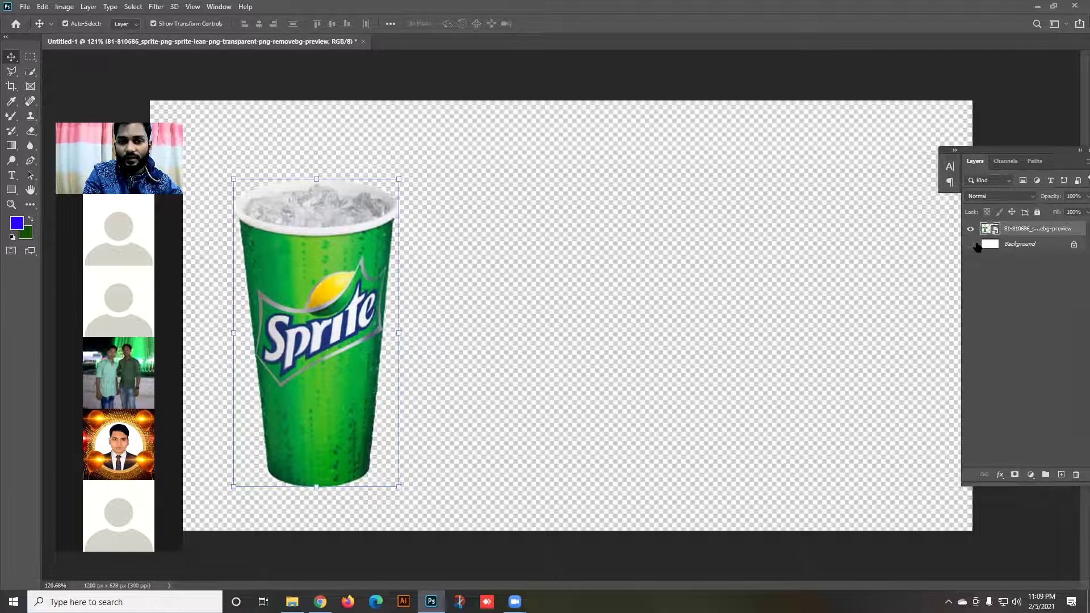
pyautogui.click(971, 245)
pyautogui.click(970, 244)
pyautogui.click(970, 245)
pyautogui.click(971, 244)
pyautogui.click(970, 244)
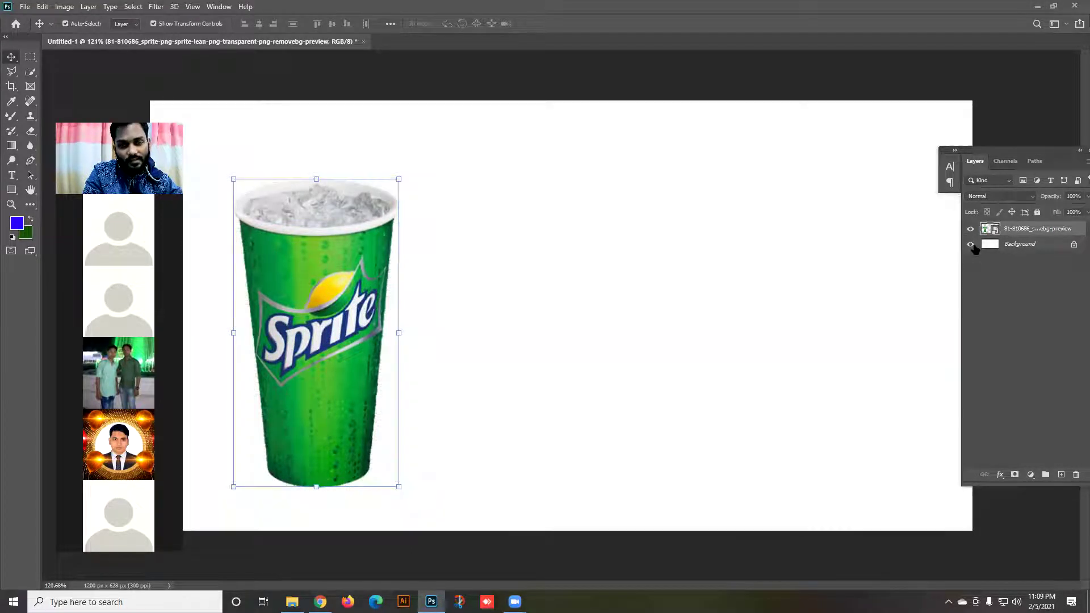
# Add a new layer filled with dark green sampled from the cup, place it beneath the cup layer, and nudge the cup slightly.
pyautogui.click(1061, 474)
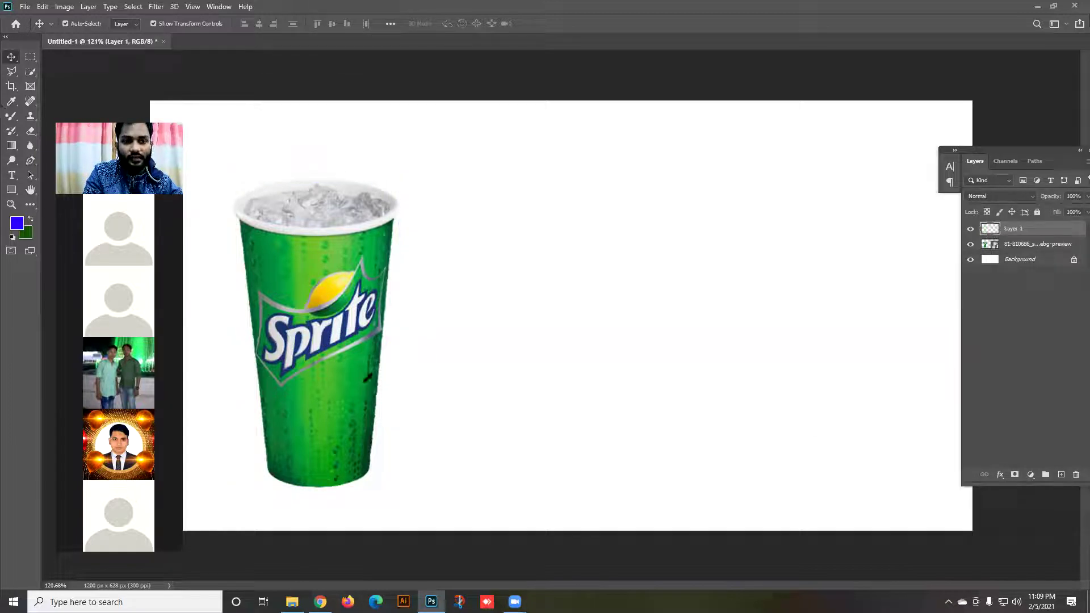
pyautogui.press('i')
pyautogui.click(366, 379)
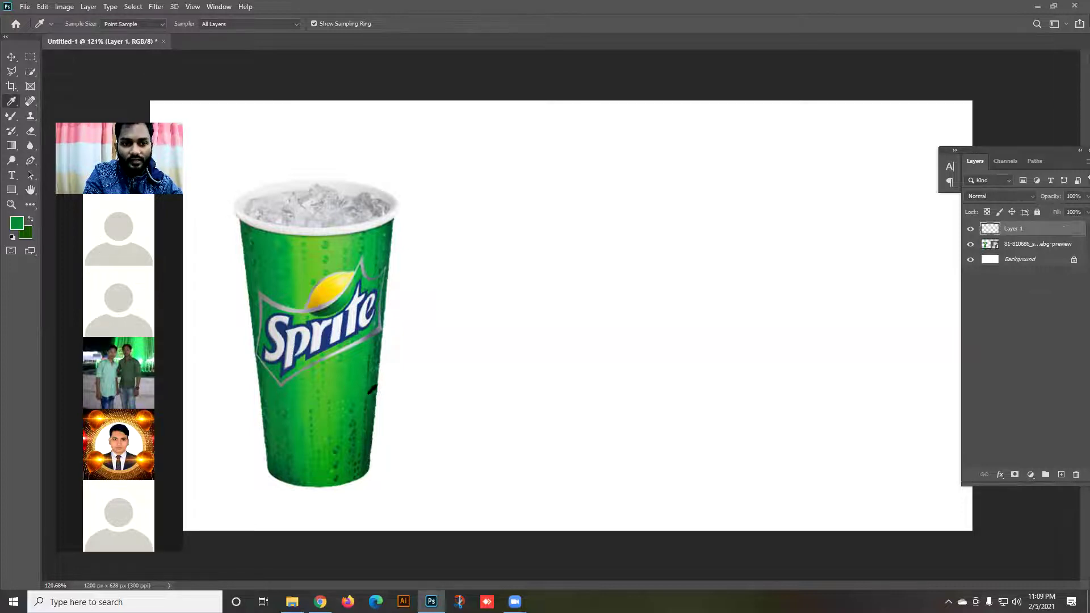
pyautogui.hotkey('alt', 'BackSpace')
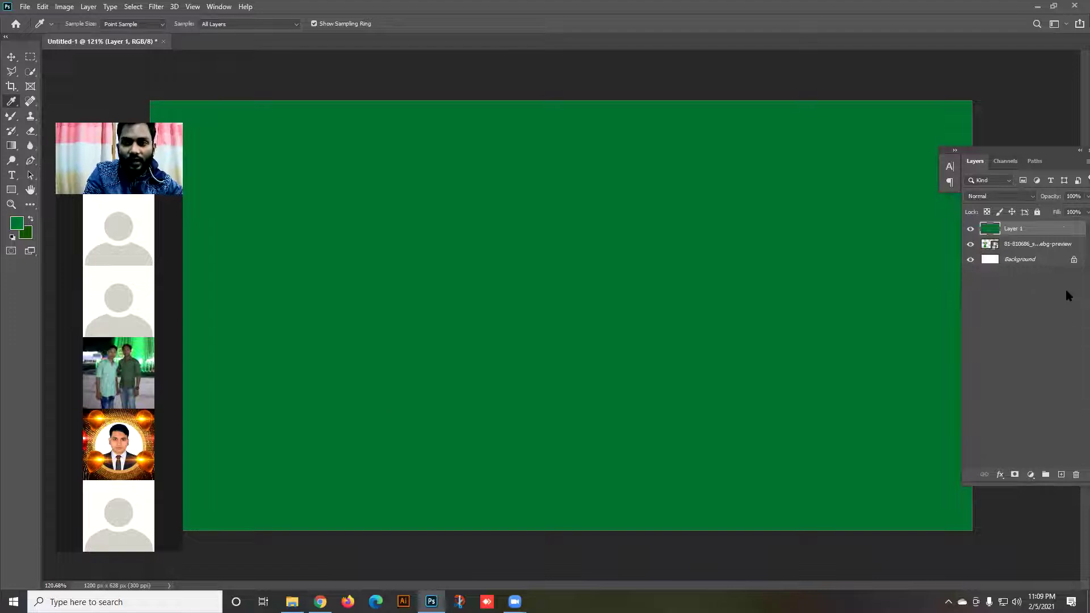
pyautogui.moveTo(1034, 235); pyautogui.dragTo(1018, 262)
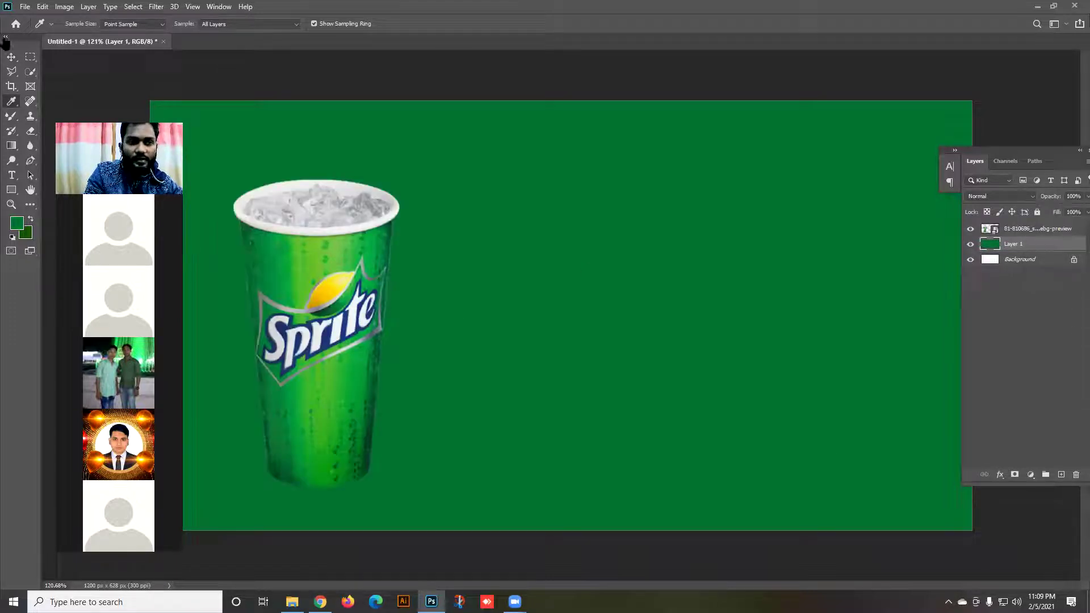
pyautogui.press('v')
pyautogui.moveTo(314, 328)
pyautogui.mouseDown()
pyautogui.moveTo(321, 337)
pyautogui.moveTo(311, 330)
pyautogui.mouseUp()
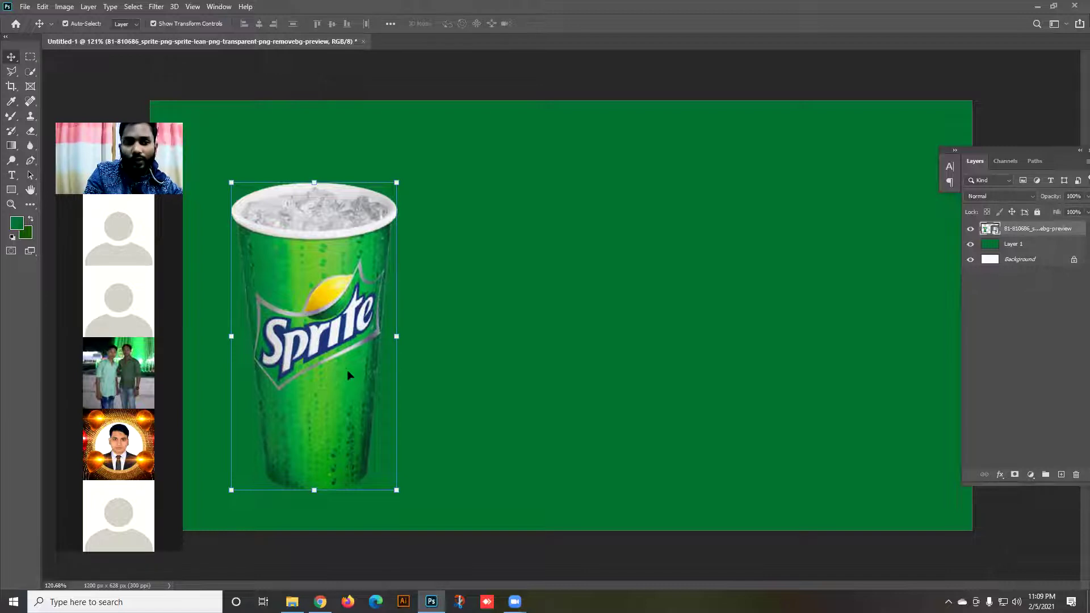
# Sample light green from the cup and dab it at the canvas centre on a new layer with a soft 1400 px brush.
pyautogui.click(1060, 474)
pyautogui.press('i')
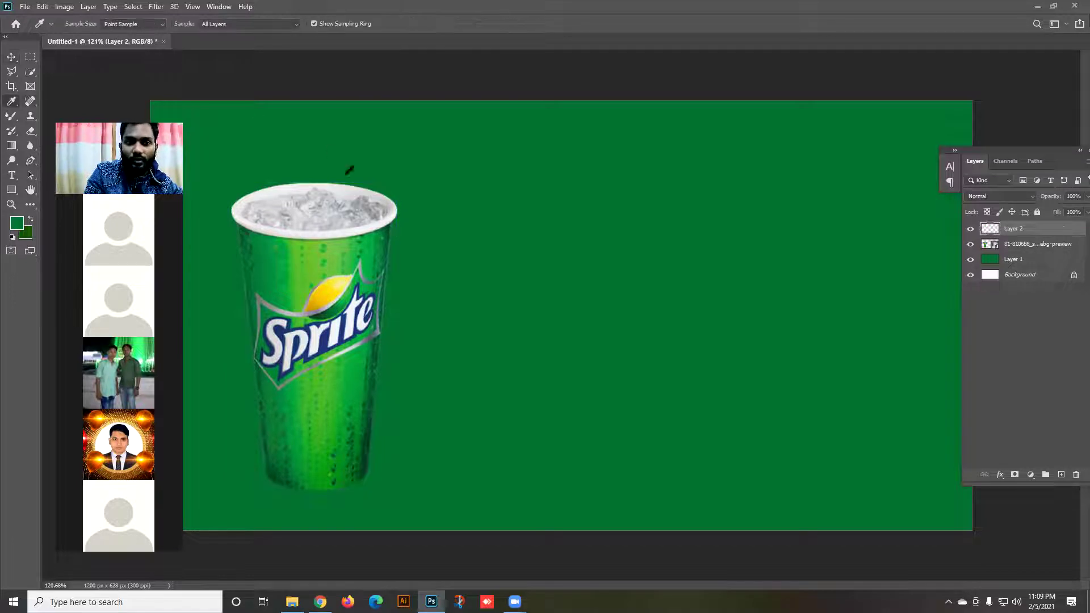
pyautogui.click(311, 271)
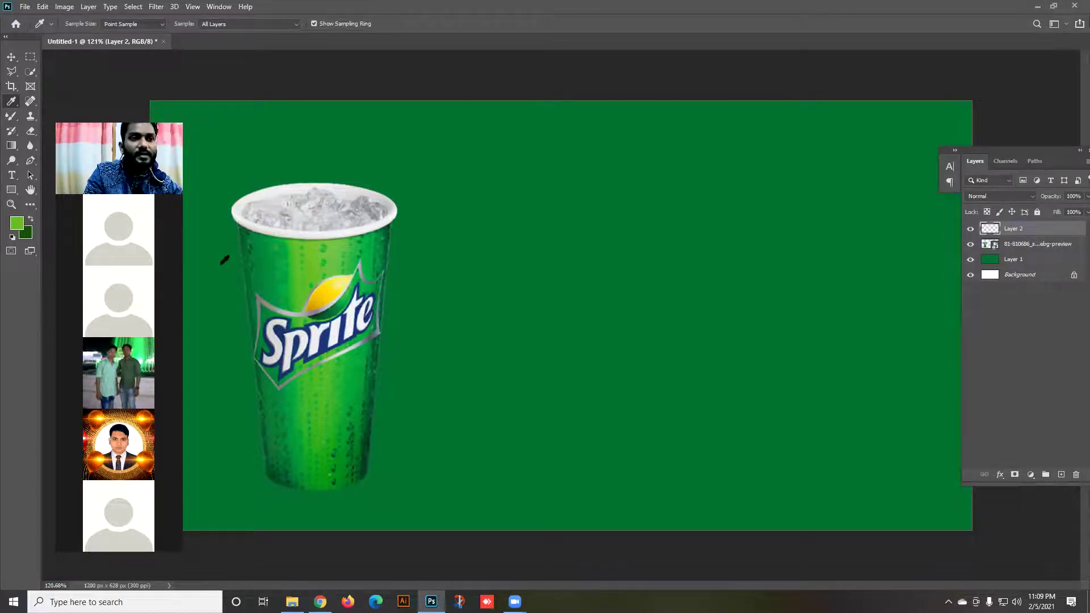
pyautogui.click(11, 116)
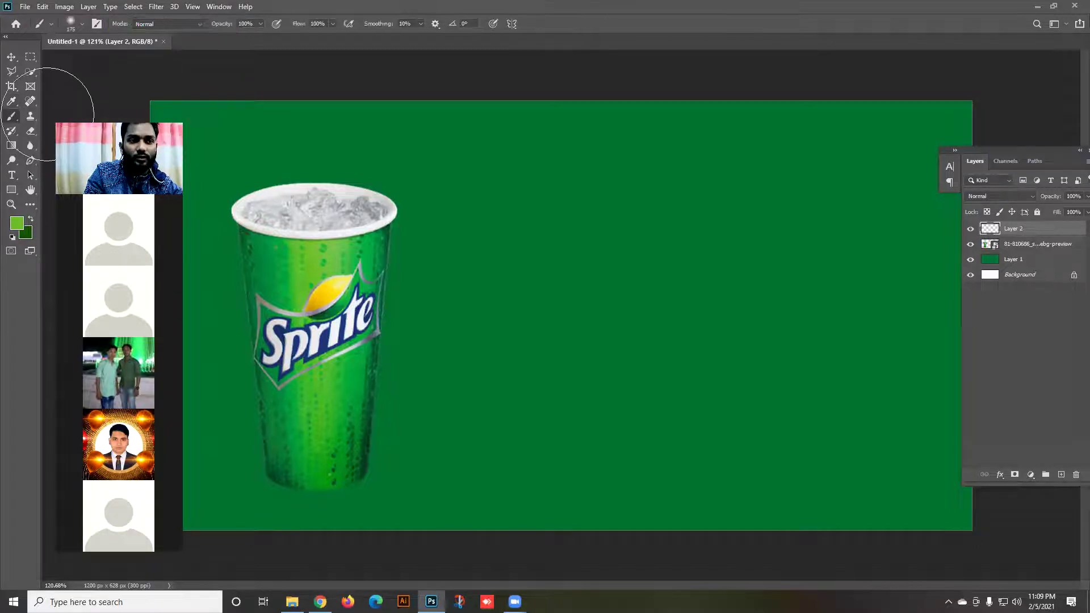
pyautogui.press(']')
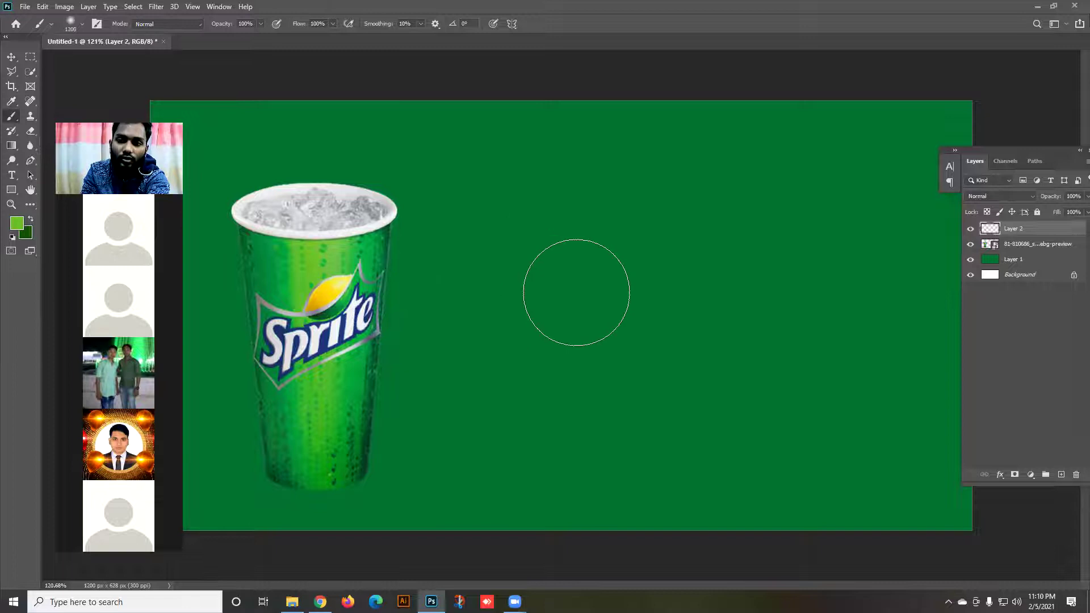
pyautogui.press(']')
pyautogui.press(']')
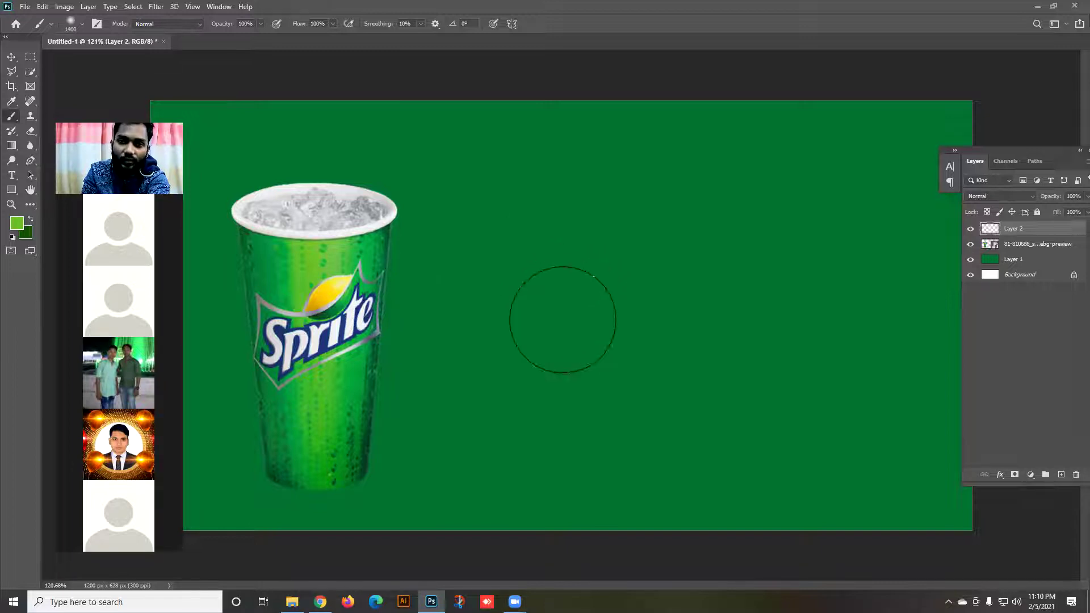
pyautogui.click(561, 319)
pyautogui.click(563, 319)
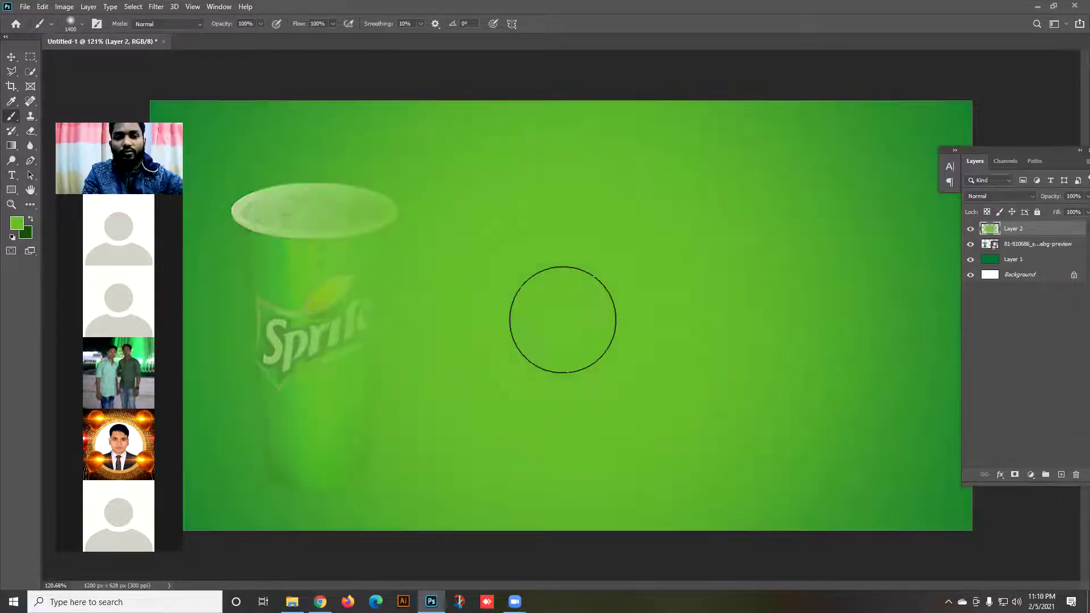
# Move the light green glow layer beneath the Sprite cup layer.
pyautogui.click(13, 61)
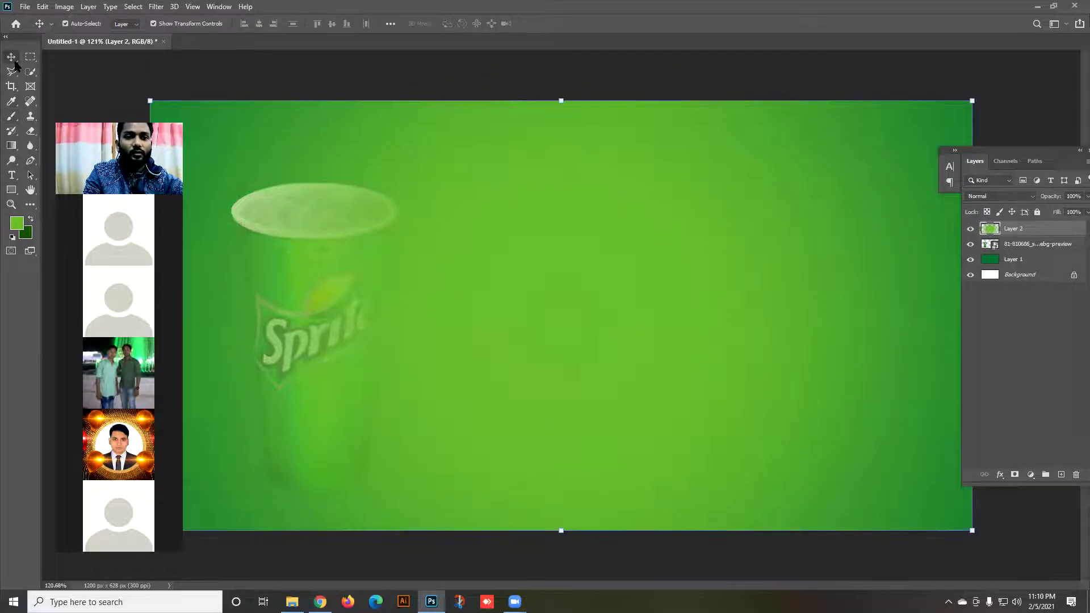
pyautogui.moveTo(555, 341); pyautogui.dragTo(584, 240)
pyautogui.moveTo(680, 247); pyautogui.dragTo(584, 281)
pyautogui.moveTo(976, 243); pyautogui.dragTo(987, 252)
pyautogui.moveTo(839, 247); pyautogui.dragTo(733, 271)
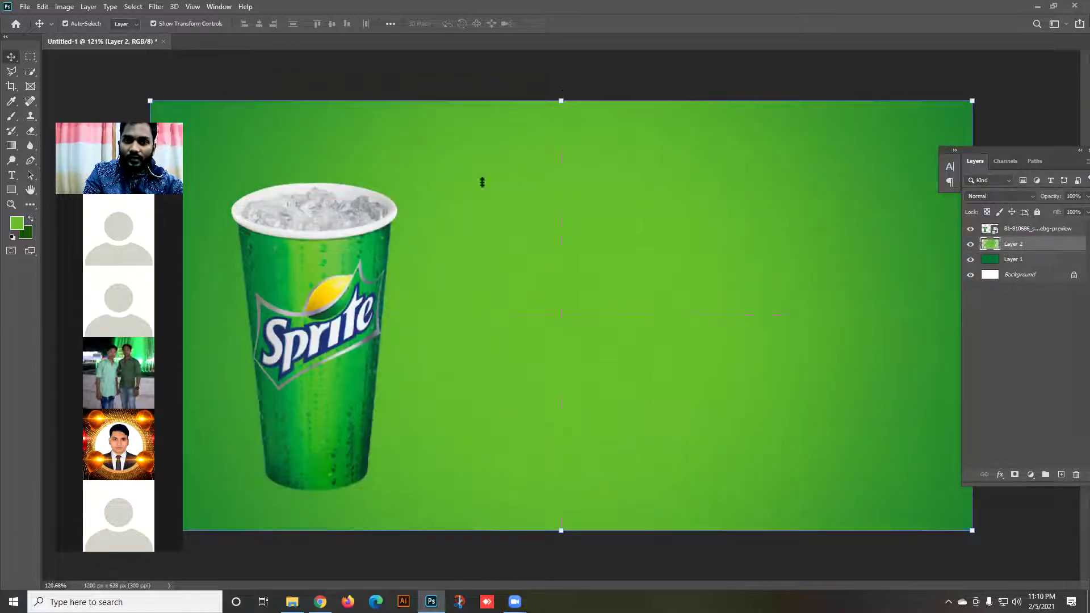
# Try moving the light green glow layer to the right with Free Transform, and undo the move.
pyautogui.hotkey('ctrl', 't')
pyautogui.moveTo(322, 322); pyautogui.dragTo(448, 319)
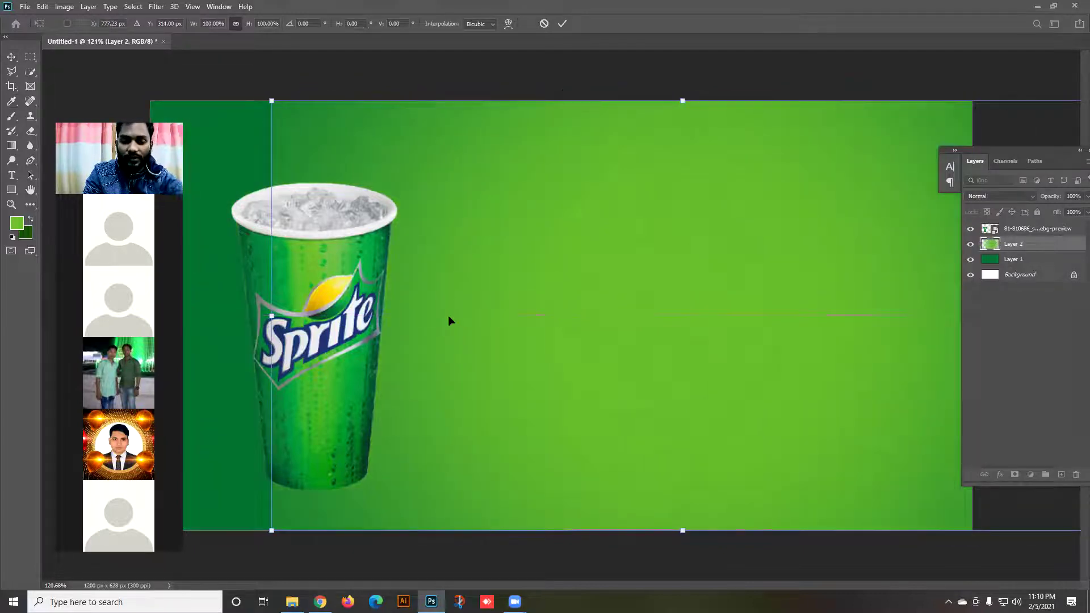
pyautogui.hotkey('ctrl', 'z')
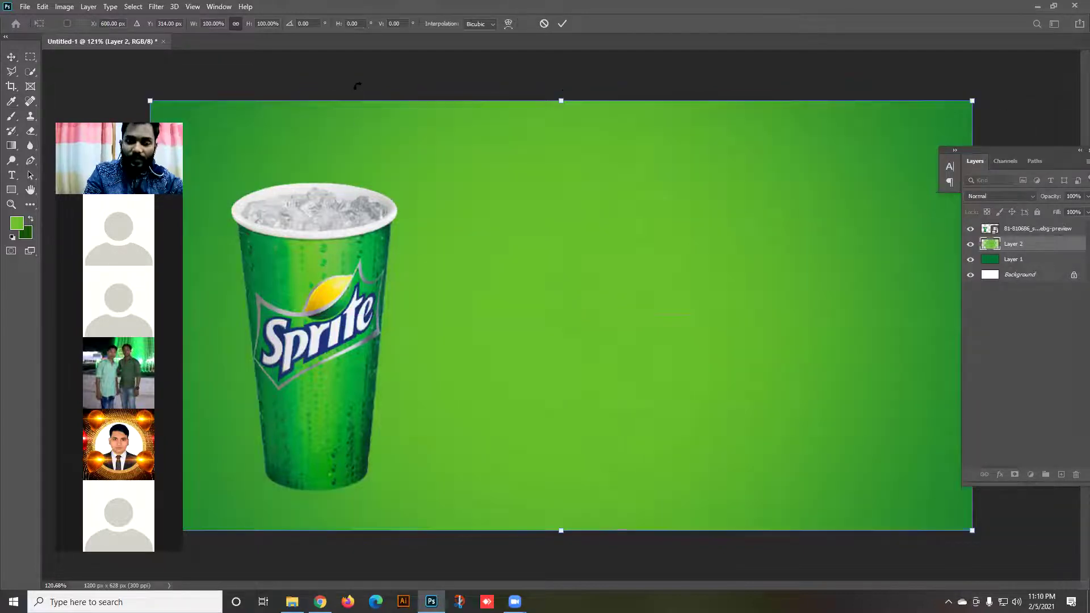
pyautogui.press('Return')
pyautogui.click(630, 165)
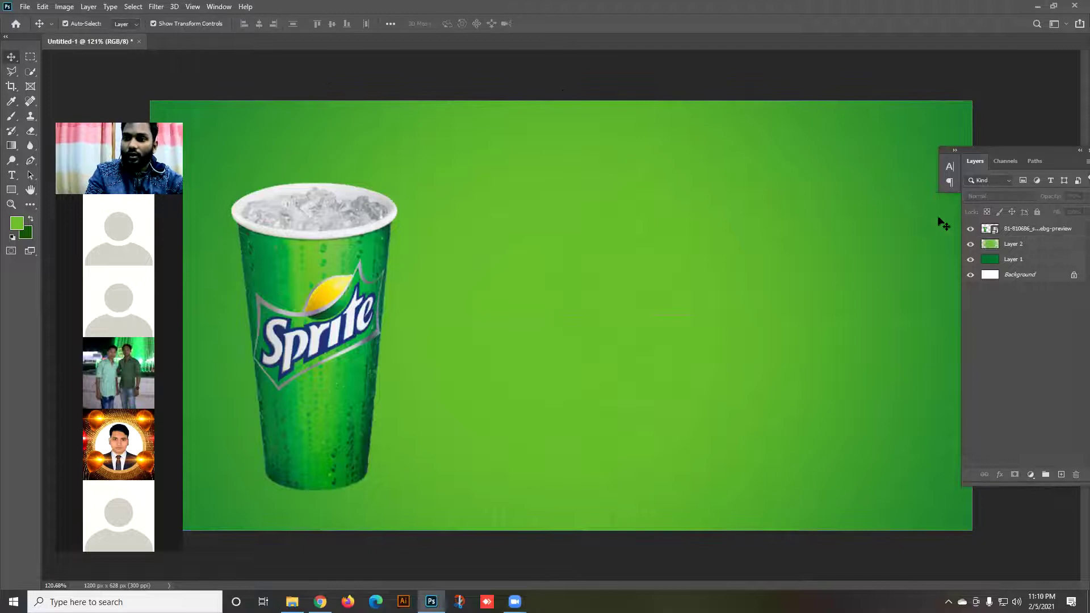
# Switch the light green glow layer's visibility off and on to compare the background, leaving it visible.
pyautogui.click(970, 244)
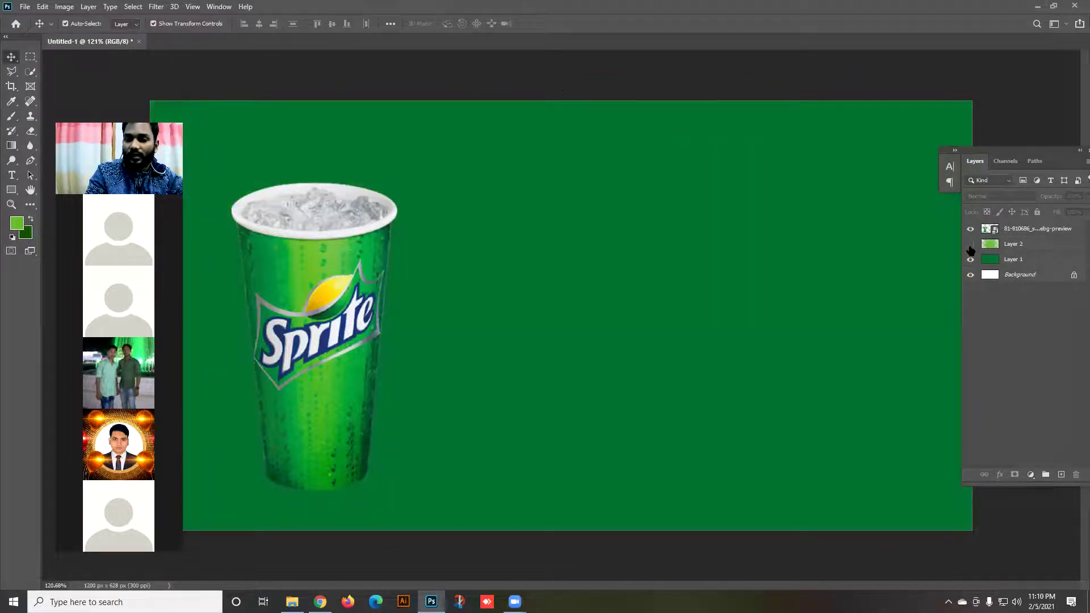
pyautogui.click(970, 244)
pyautogui.click(970, 244)
pyautogui.click(970, 244)
# Reposition the Sprite cup slightly to the right and a little higher on the canvas.
pyautogui.moveTo(331, 356); pyautogui.dragTo(464, 343)
pyautogui.moveTo(513, 308); pyautogui.dragTo(463, 313)
pyautogui.hotkey('shift', 'Left')
pyautogui.hotkey('shift', 'Left')
pyautogui.hotkey('shift', 'Left')
pyautogui.hotkey('shift', 'Left')
pyautogui.hotkey('shift', 'Left')
pyautogui.hotkey('shift', 'Left')
pyautogui.hotkey('shift', 'Left')
pyautogui.hotkey('shift', 'Left')
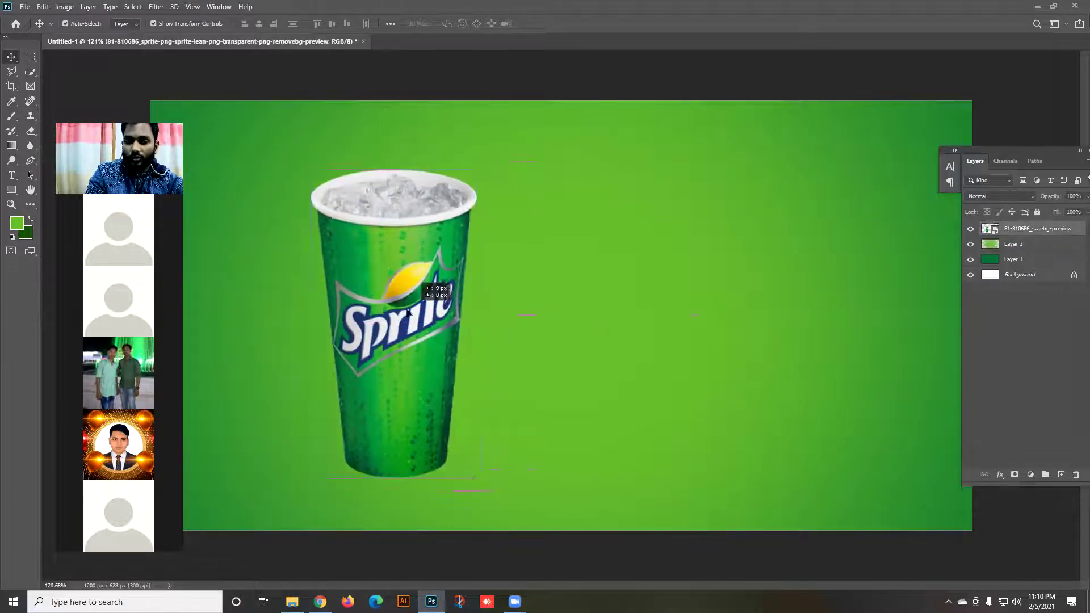
pyautogui.moveTo(356, 299); pyautogui.dragTo(377, 308)
# Delete the light green glow layer and add a new empty layer above the dark green one.
pyautogui.moveTo(609, 318); pyautogui.dragTo(633, 299)
pyautogui.press('Delete')
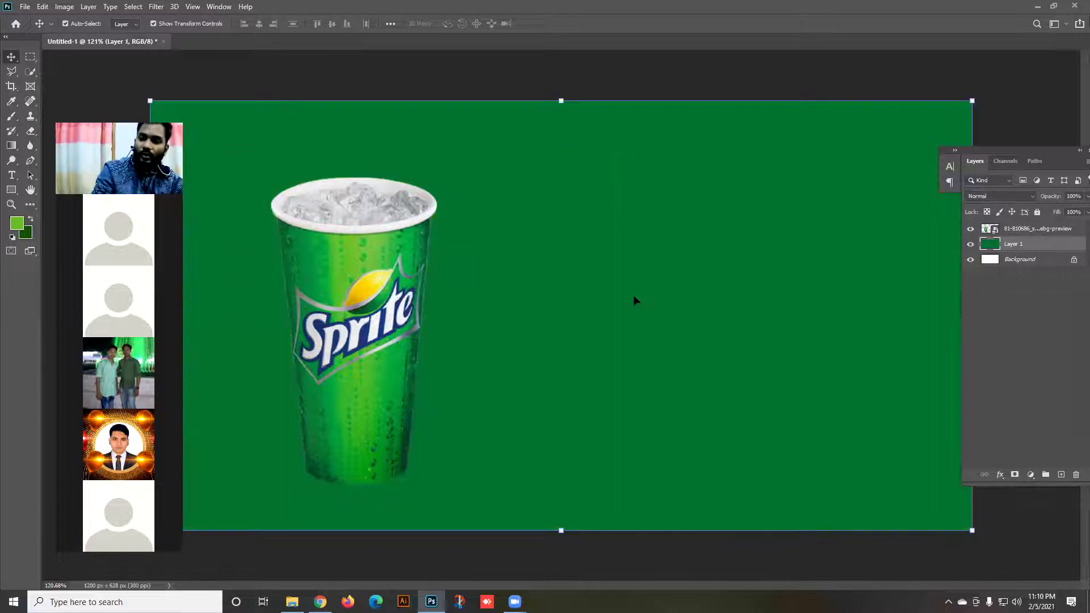
pyautogui.click(1065, 473)
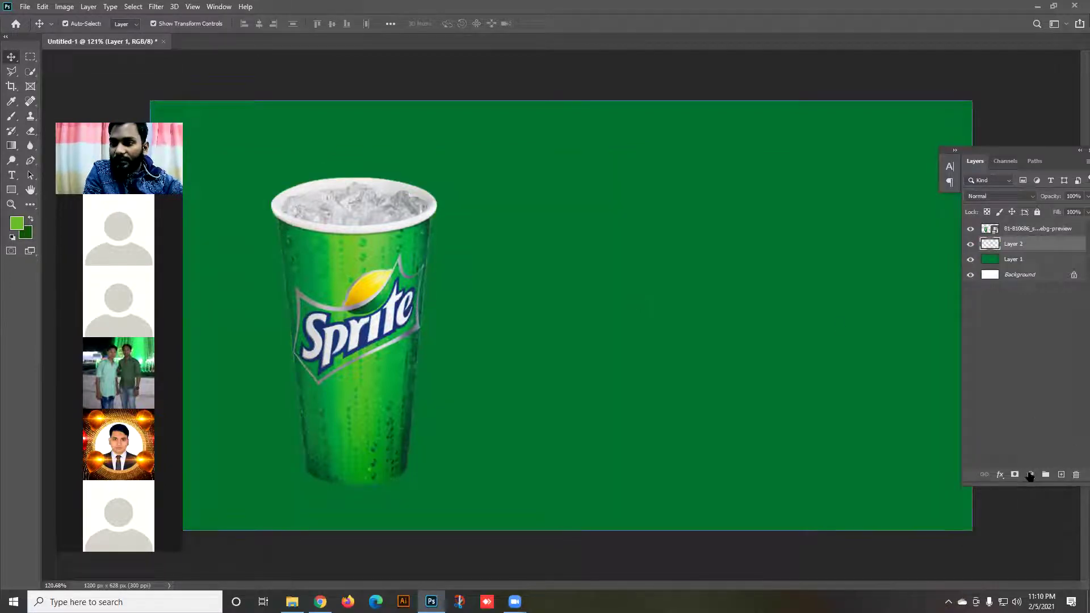
# Enlarge the Eraser to 700 px and check its size and hardness settings.
pyautogui.click(30, 131)
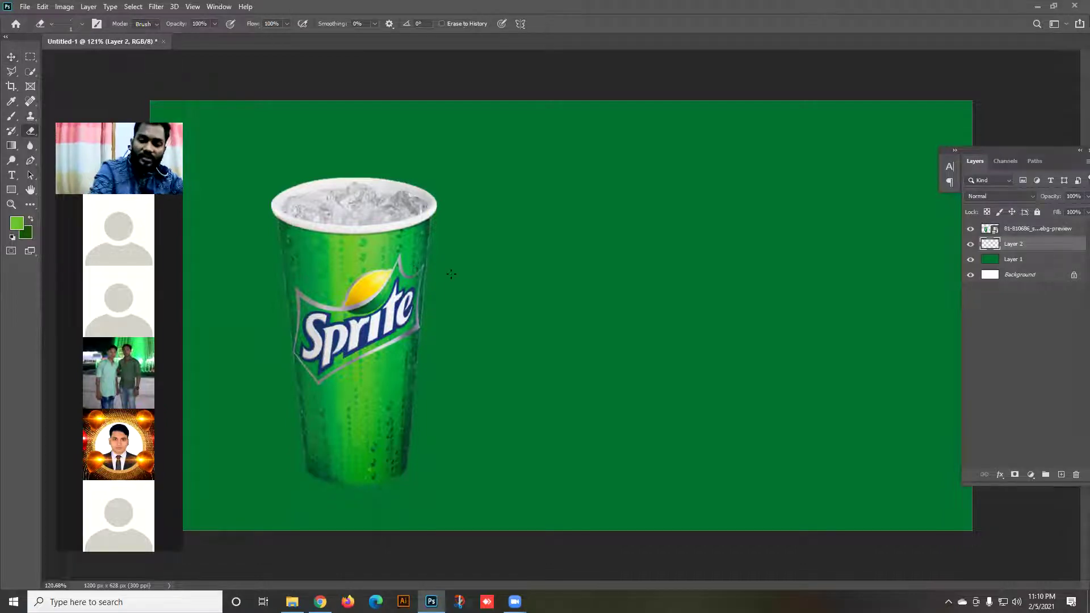
pyautogui.press(']')
pyautogui.press(']')
pyautogui.press(']')
pyautogui.press(']')
pyautogui.press(']')
pyautogui.press(']')
pyautogui.press(']')
pyautogui.press(']')
pyautogui.press(']')
pyautogui.press(']')
pyautogui.press(']')
pyautogui.press(']')
pyautogui.press(']')
pyautogui.press(']')
pyautogui.press(']')
pyautogui.press(']')
pyautogui.press(']')
pyautogui.press(']')
pyautogui.press(']')
pyautogui.press(']')
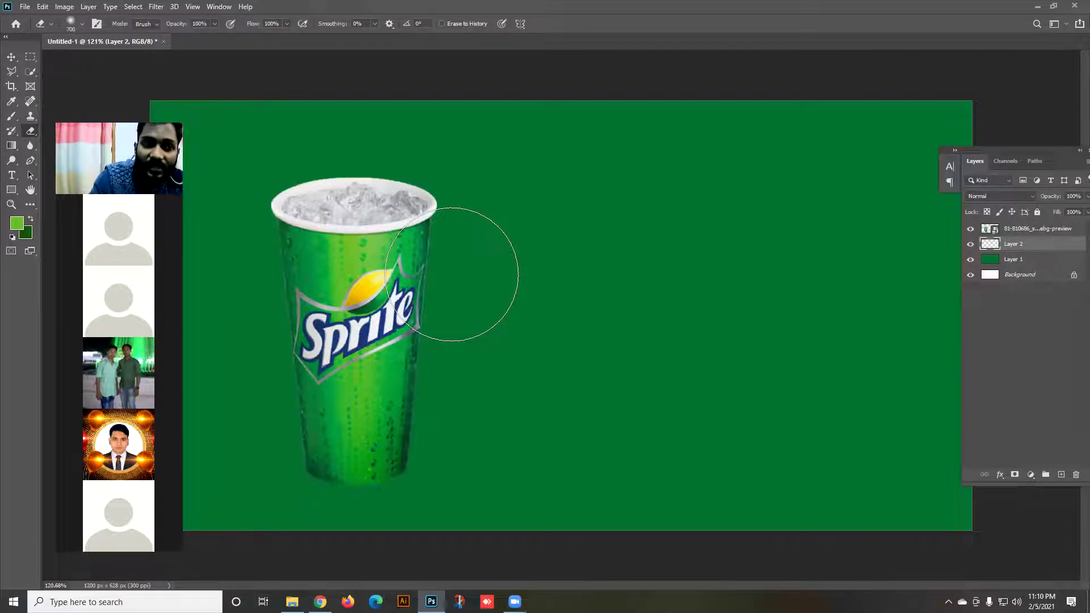
pyautogui.click(81, 26)
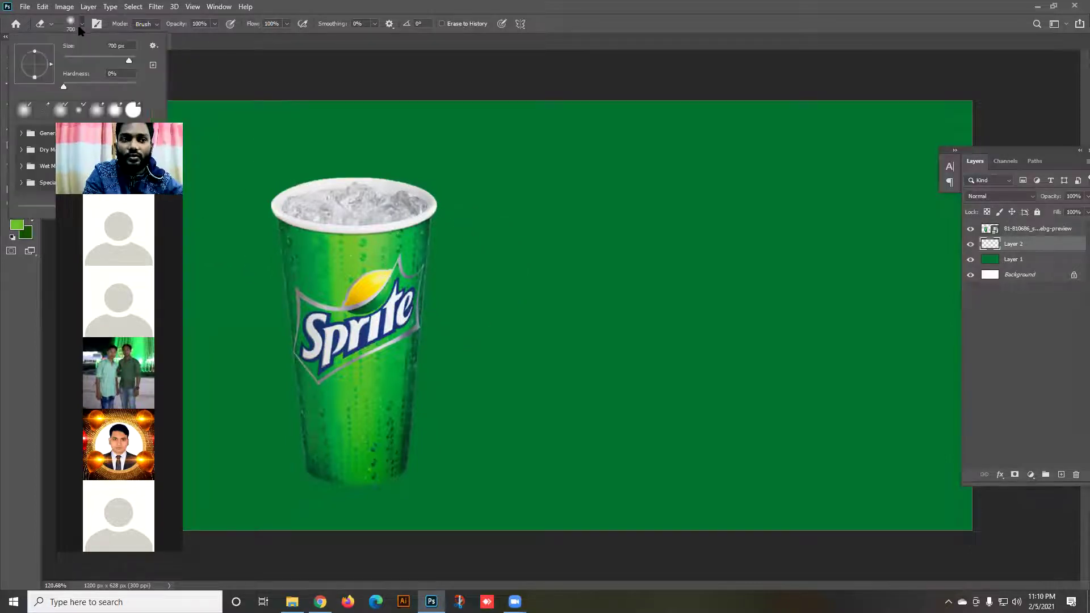
pyautogui.click(84, 25)
pyautogui.click(86, 26)
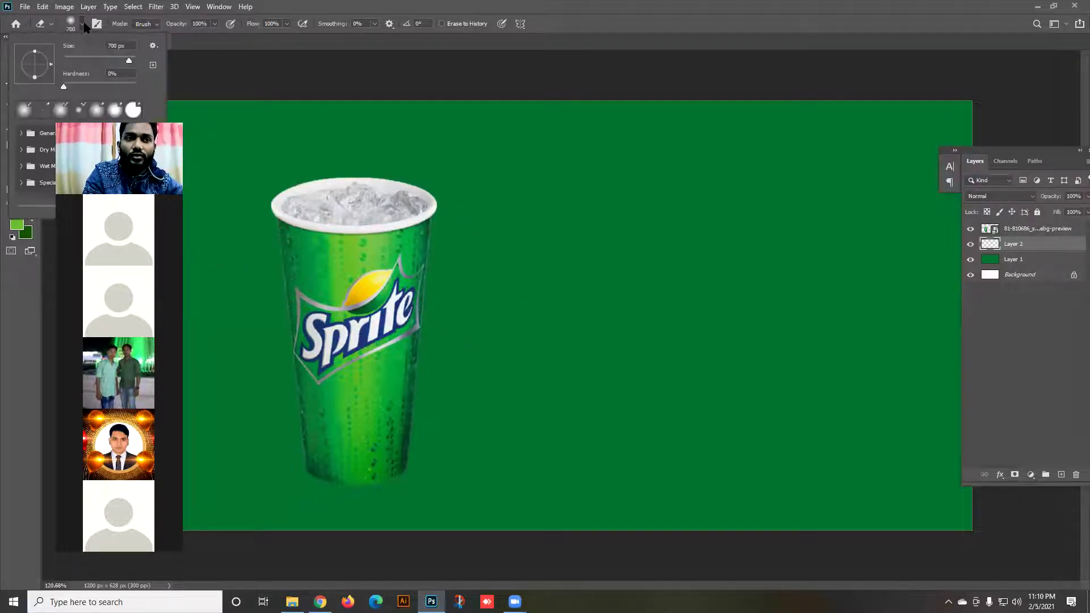
pyautogui.click(630, 5)
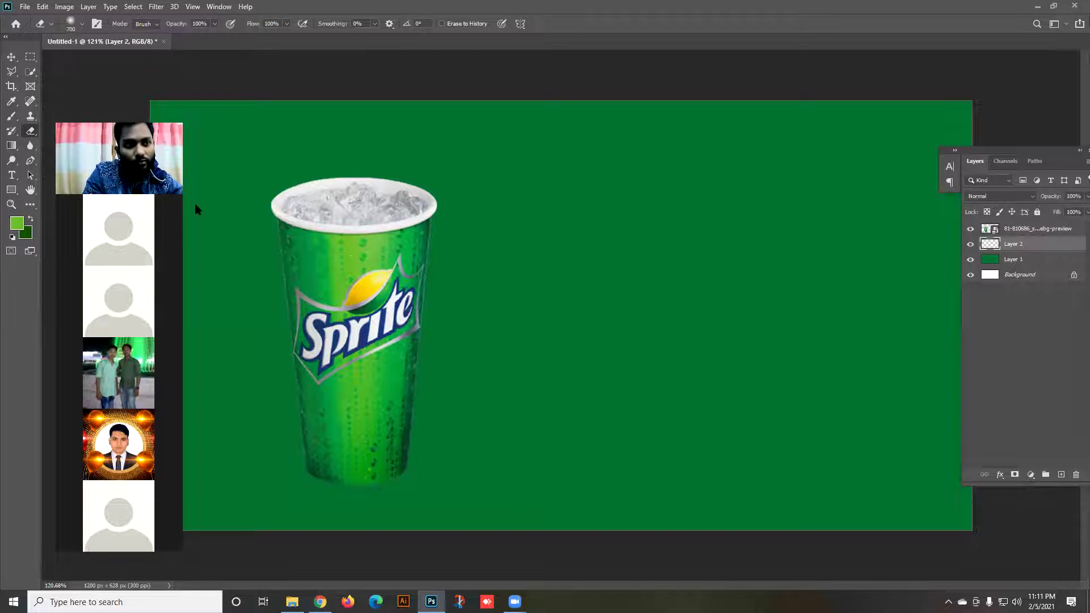
# Set the Brush to a hard-edged 243 px tip and paint light green freehand across the new layer behind the cup.
pyautogui.click(11, 117)
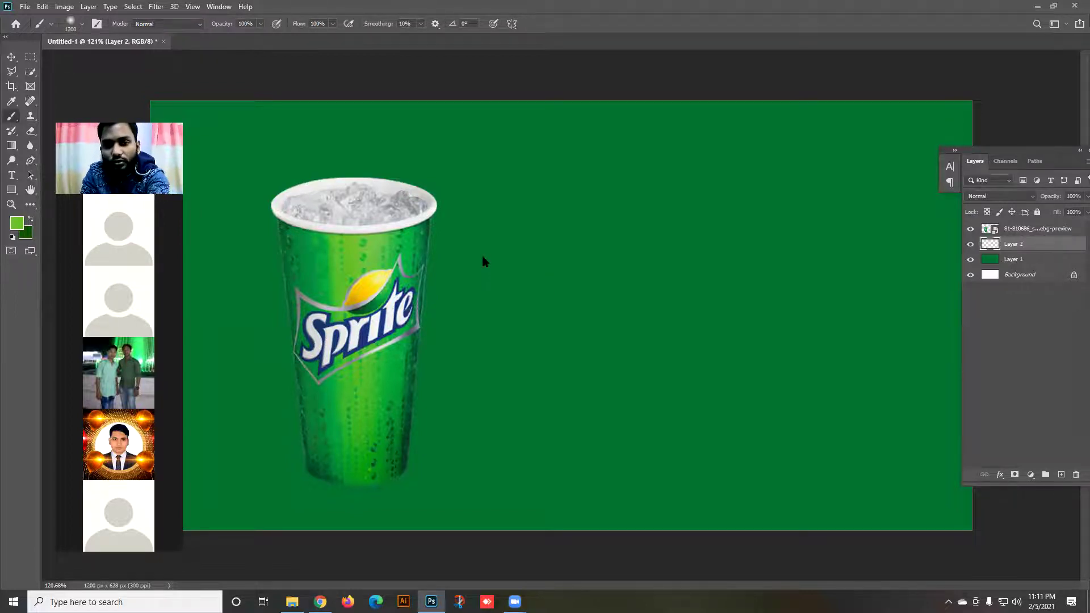
pyautogui.press('[')
pyautogui.press('[')
pyautogui.press('[')
pyautogui.press('[')
pyautogui.press('[')
pyautogui.press('[')
pyautogui.press('[')
pyautogui.press('[')
pyautogui.press('[')
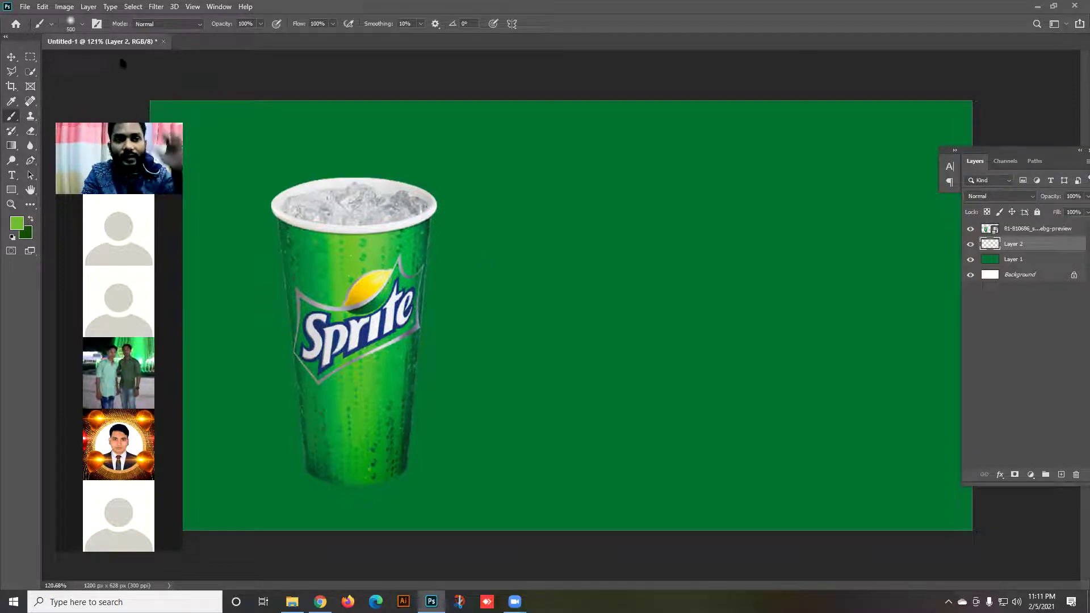
pyautogui.click(81, 23)
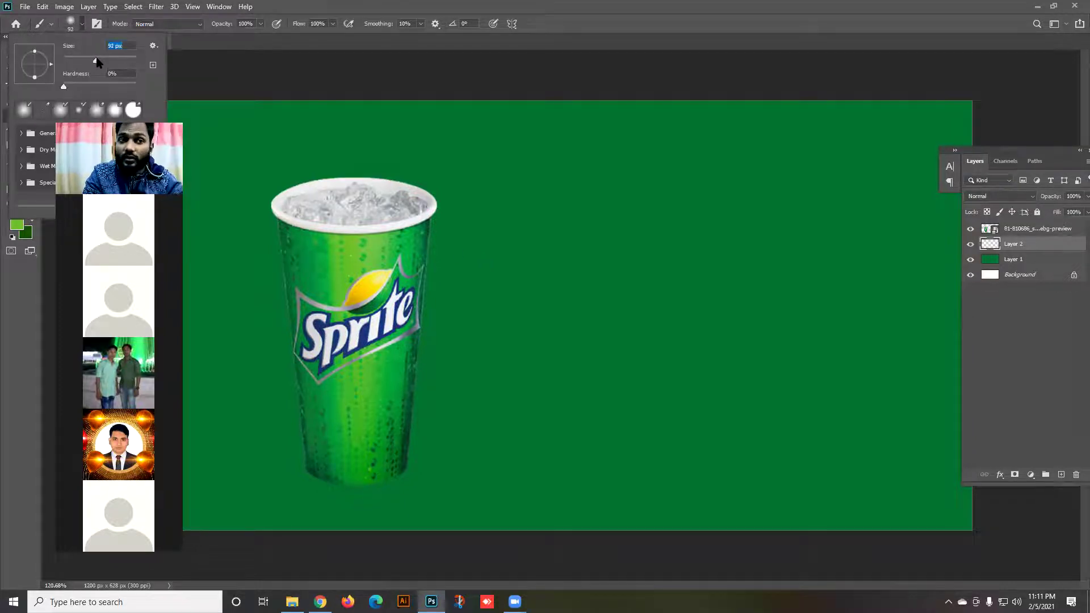
pyautogui.moveTo(125, 61); pyautogui.dragTo(139, 87)
pyautogui.press('Return')
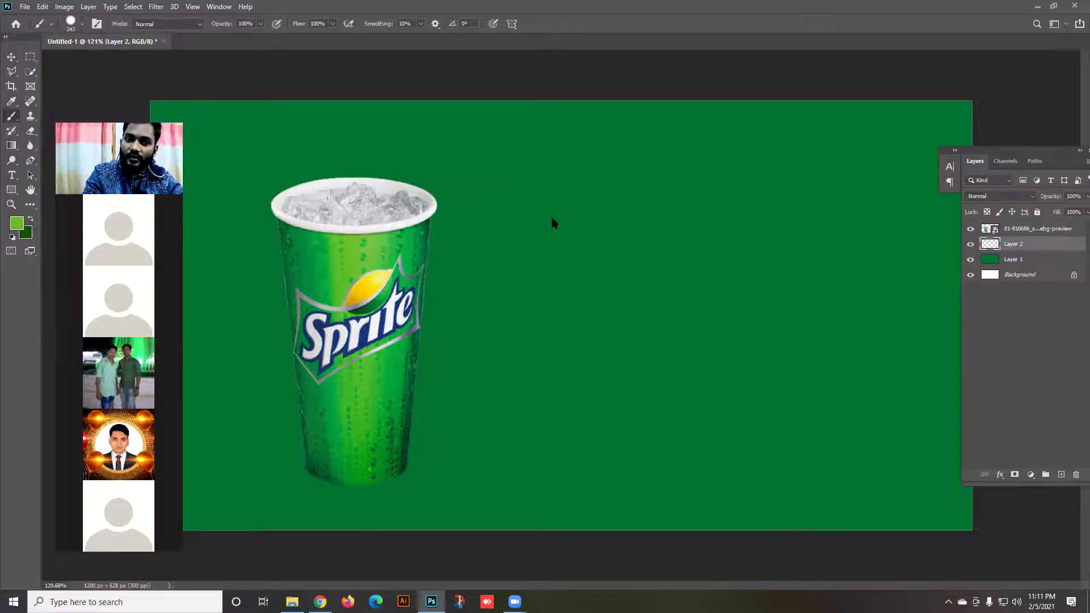
pyautogui.moveTo(555, 256)
pyautogui.mouseDown()
pyautogui.moveTo(635, 230)
pyautogui.moveTo(792, 265)
pyautogui.moveTo(819, 372)
pyautogui.moveTo(719, 426)
pyautogui.moveTo(591, 394)
pyautogui.moveTo(517, 352)
pyautogui.moveTo(355, 315)
pyautogui.moveTo(471, 235)
pyautogui.mouseUp()
pyautogui.click(285, 442)
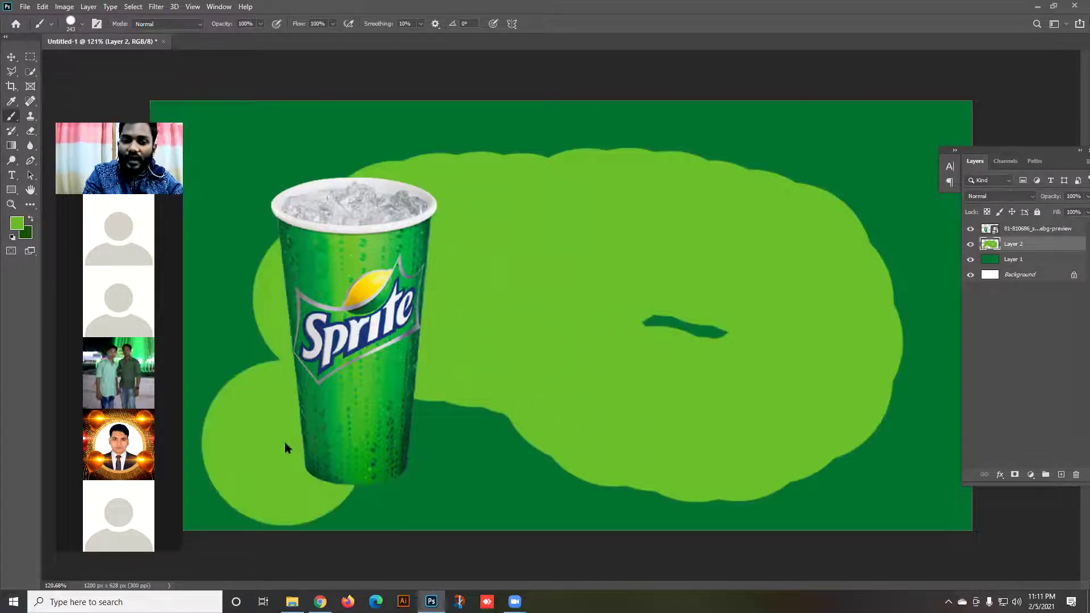
# Finish the hard-edged light green strokes behind the cup and undo all of them.
pyautogui.click(423, 446)
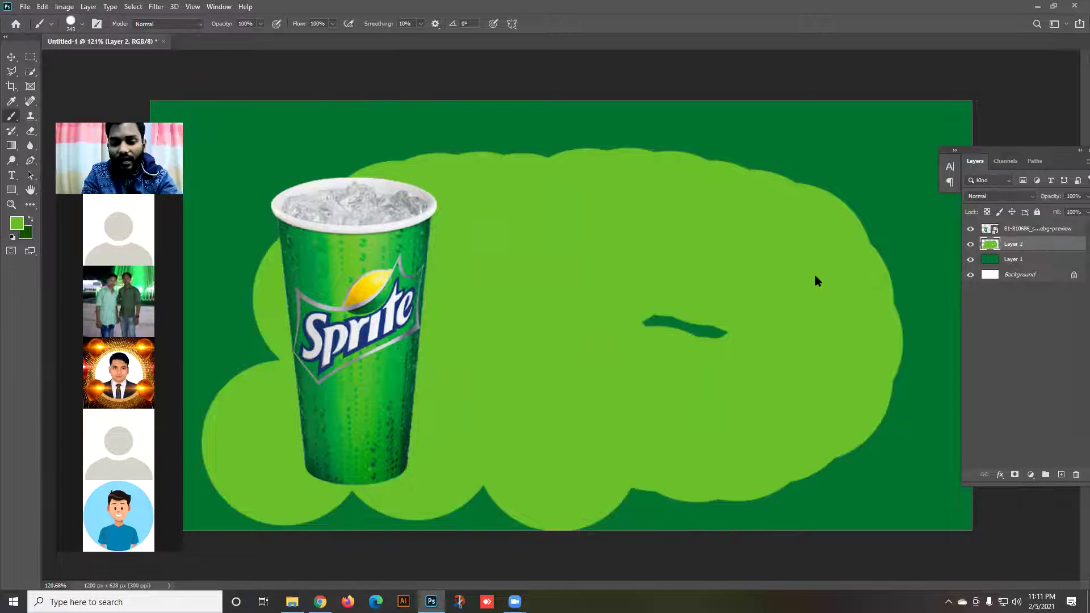
pyautogui.hotkey('ctrl', 'z')
pyautogui.hotkey('ctrl', 'z')
pyautogui.hotkey('ctrl', 'z')
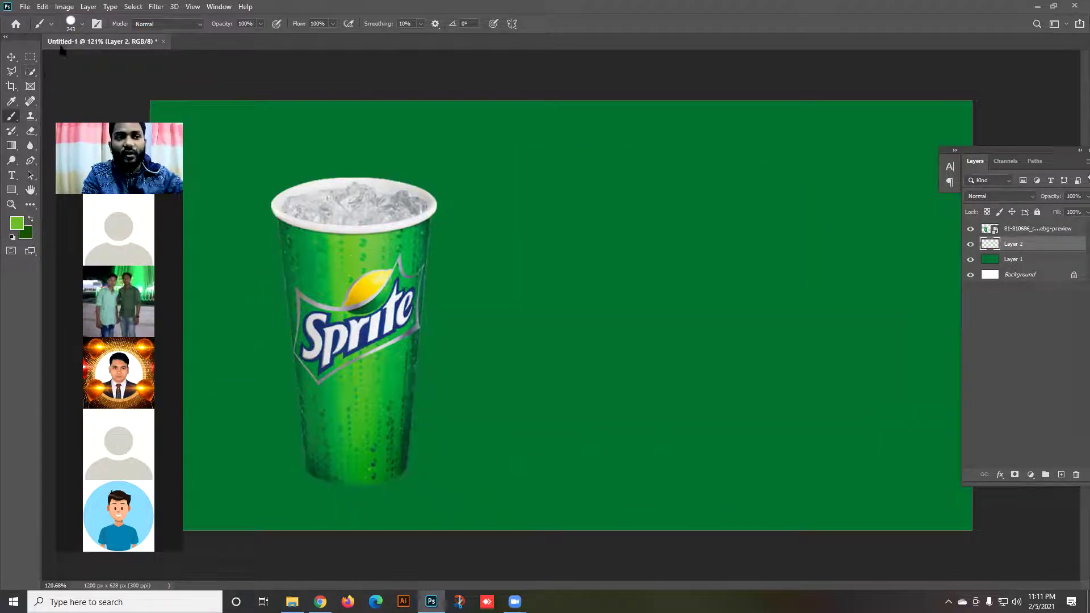
# Set the brush hardness to 0%, test a soft light green stroke across the layer and undo it.
pyautogui.click(82, 24)
pyautogui.click(98, 83)
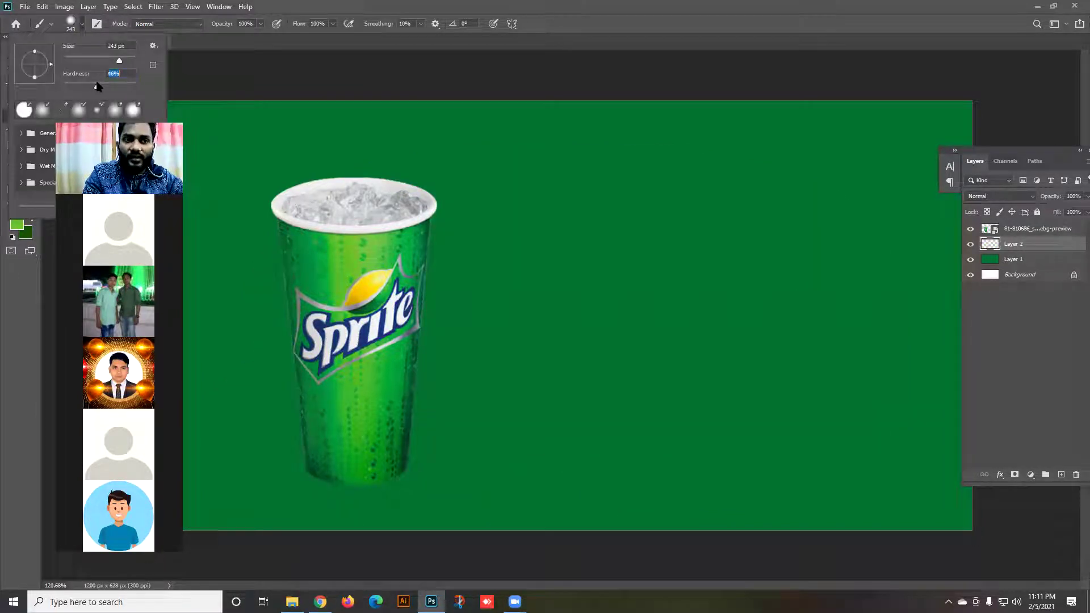
pyautogui.moveTo(96, 88); pyautogui.dragTo(56, 86)
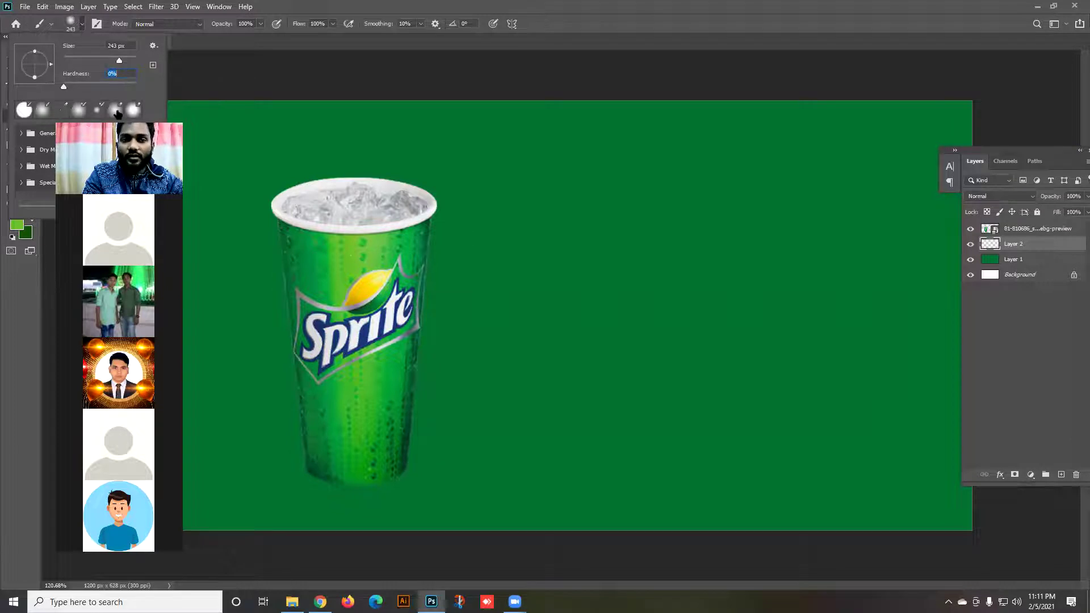
pyautogui.moveTo(540, 262)
pyautogui.mouseDown()
pyautogui.moveTo(634, 340)
pyautogui.moveTo(517, 274)
pyautogui.moveTo(363, 264)
pyautogui.moveTo(352, 355)
pyautogui.moveTo(856, 386)
pyautogui.moveTo(758, 284)
pyautogui.moveTo(364, 271)
pyautogui.moveTo(551, 381)
pyautogui.moveTo(754, 348)
pyautogui.moveTo(559, 197)
pyautogui.moveTo(331, 246)
pyautogui.mouseUp()
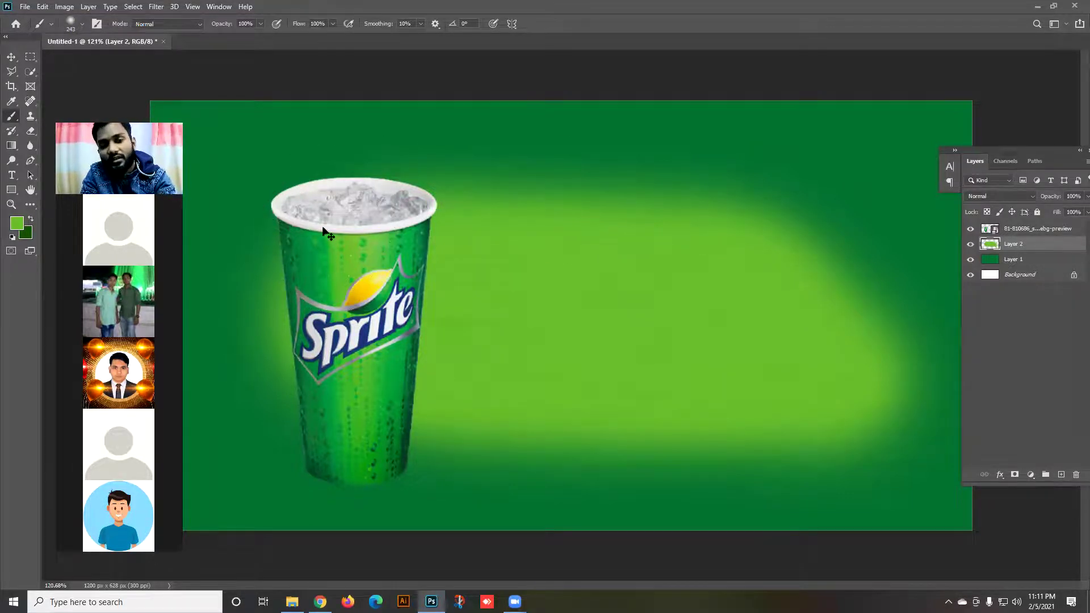
pyautogui.hotkey('ctrl', 'z')
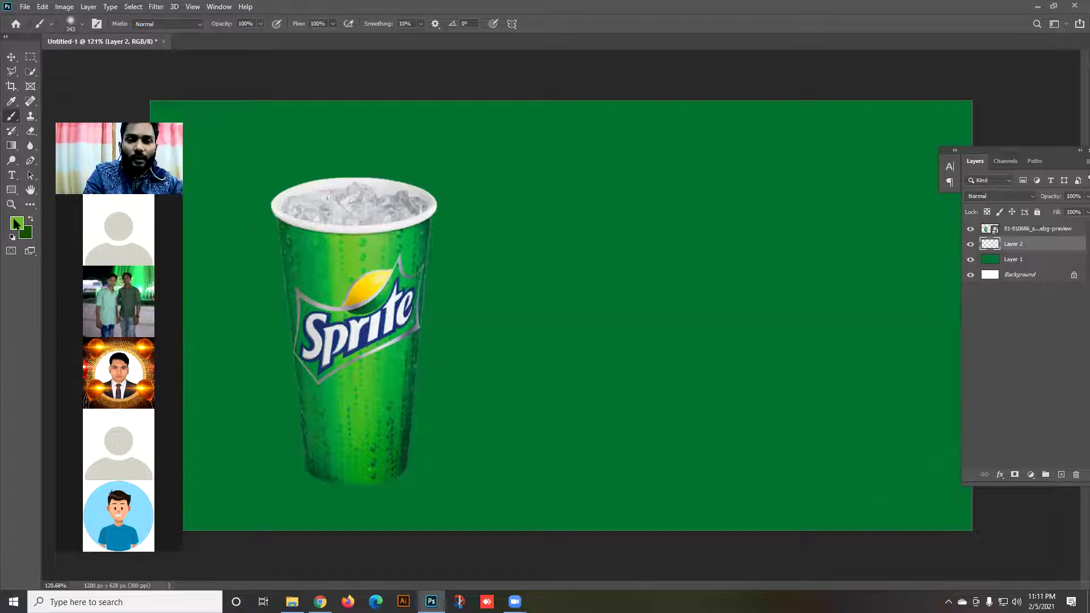
# Change the foreground colour to red and paint soft freehand strokes across the layer behind the cup.
pyautogui.click(525, 136)
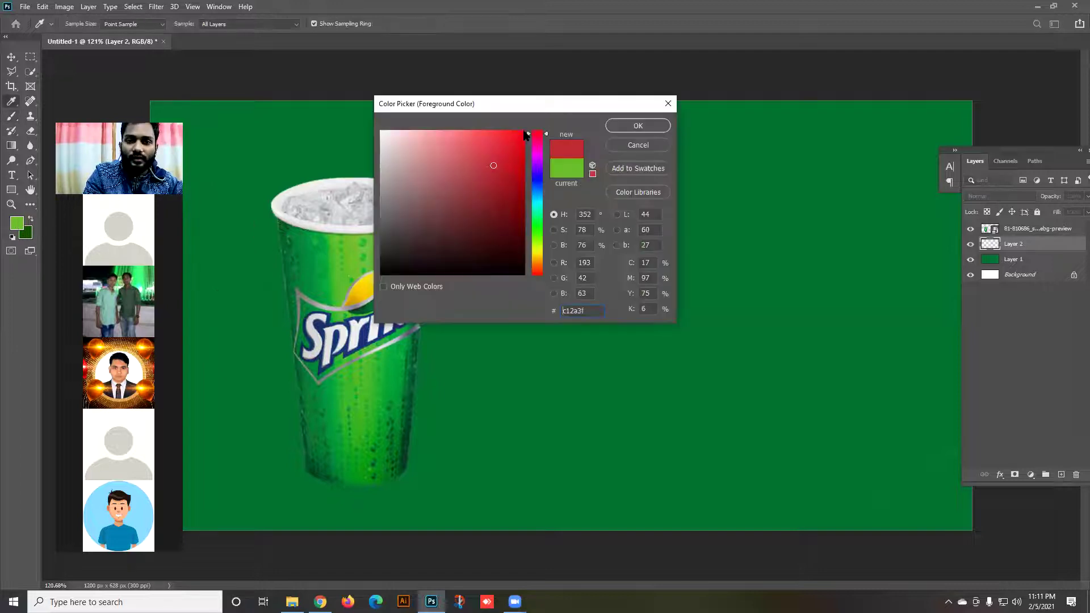
pyautogui.click(638, 123)
pyautogui.click(518, 246)
pyautogui.moveTo(613, 225)
pyautogui.mouseDown()
pyautogui.moveTo(796, 231)
pyautogui.moveTo(786, 414)
pyautogui.moveTo(335, 322)
pyautogui.moveTo(425, 250)
pyautogui.moveTo(713, 202)
pyautogui.moveTo(202, 328)
pyautogui.mouseUp()
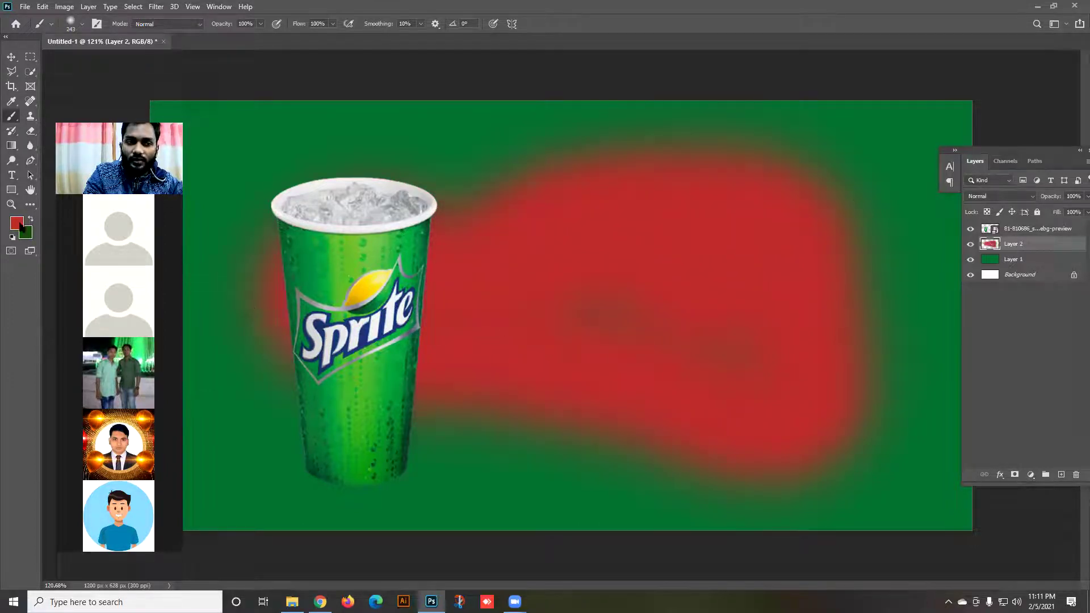
pyautogui.moveTo(390, 207); pyautogui.dragTo(261, 159)
# Delete the red brush layer and add a new empty layer above the dark green one.
pyautogui.click(11, 56)
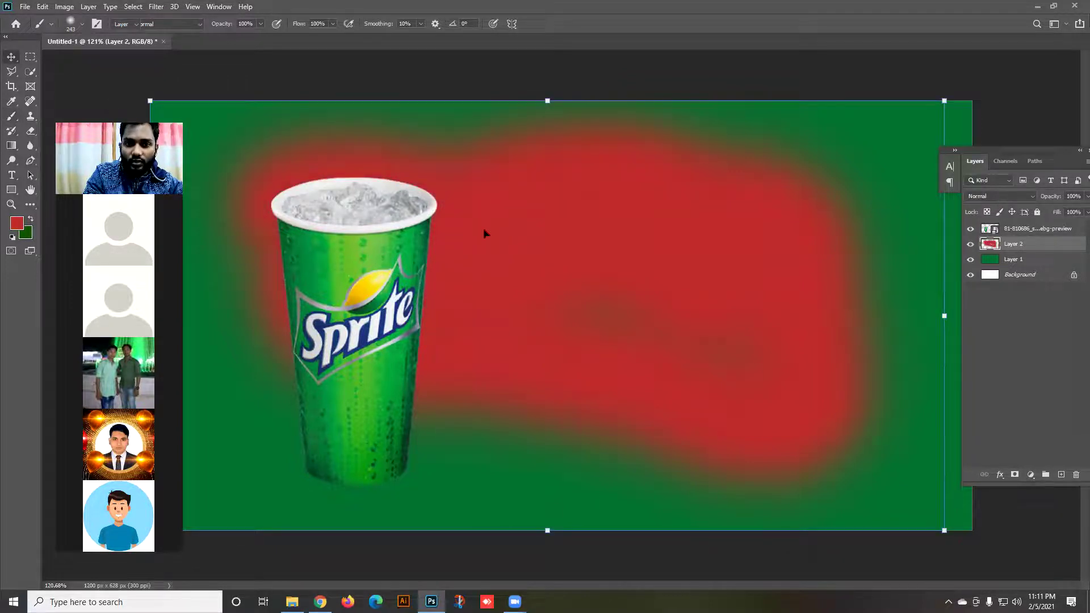
pyautogui.moveTo(391, 200); pyautogui.dragTo(462, 289)
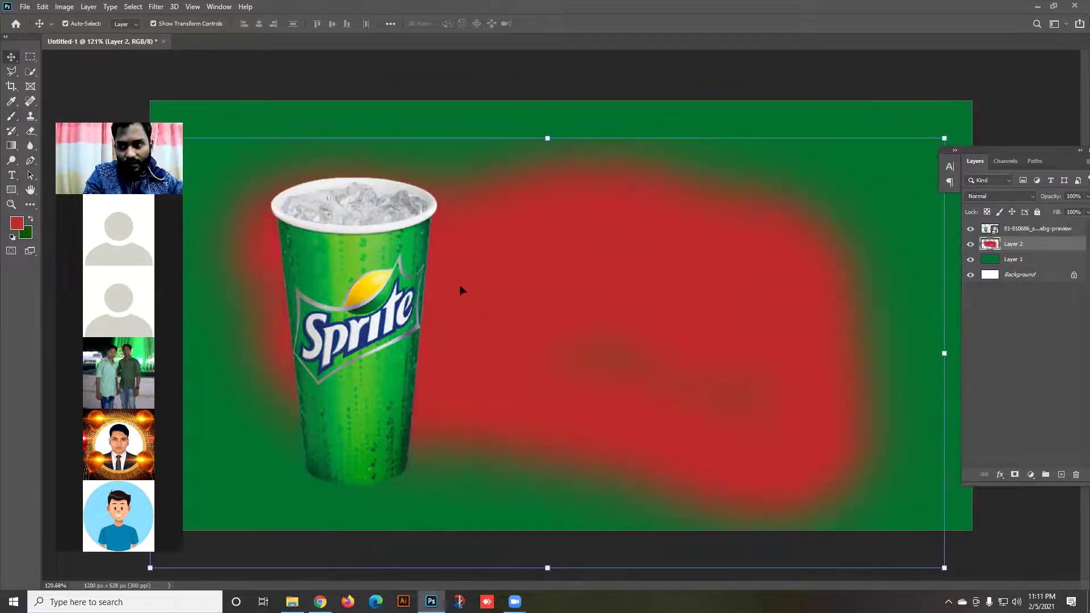
pyautogui.press('Delete')
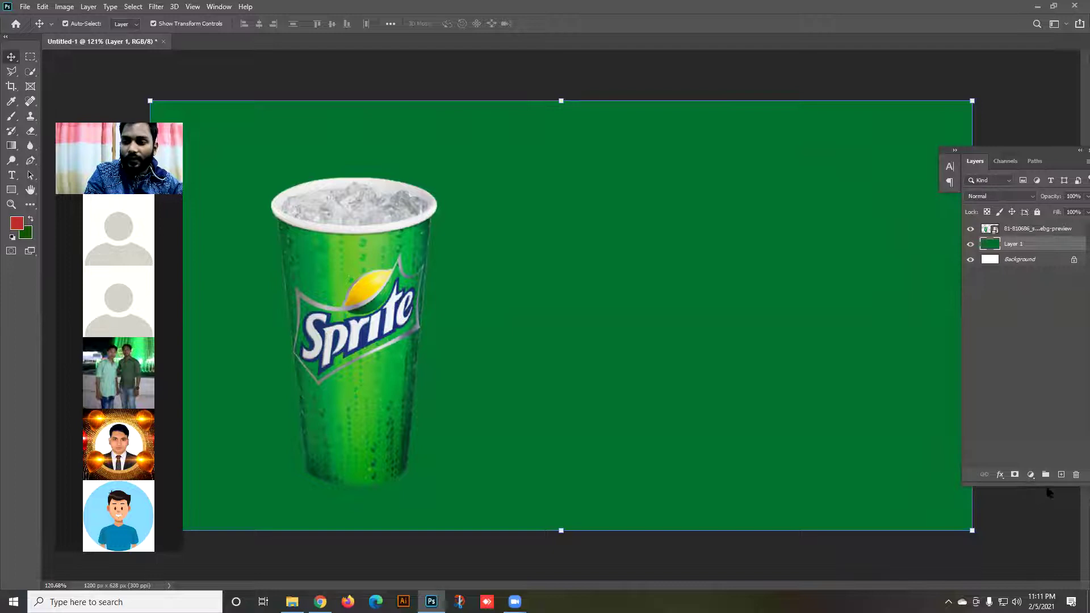
pyautogui.click(1060, 475)
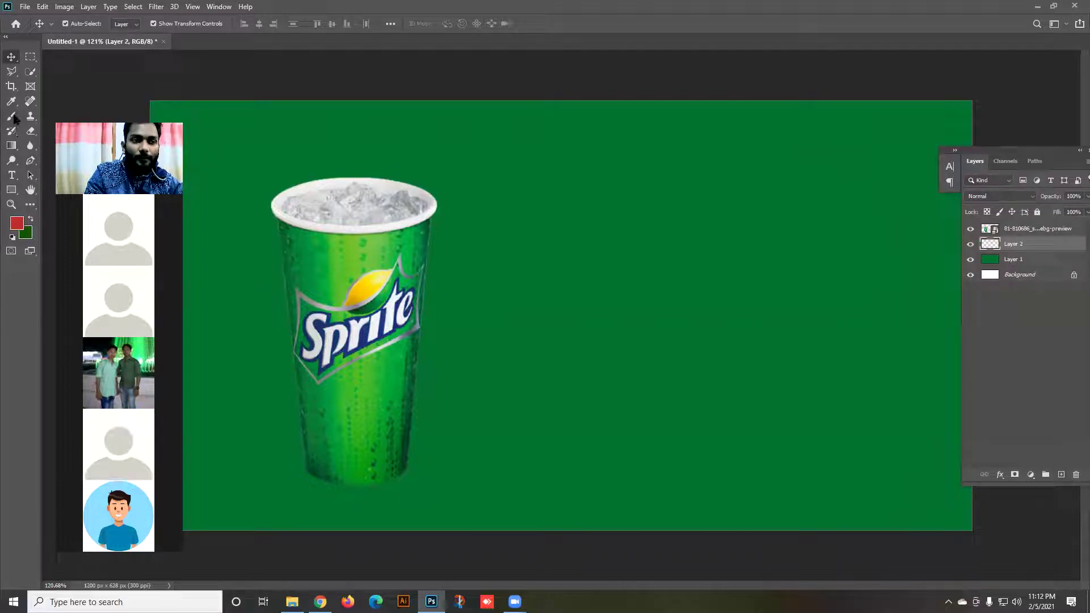
# Swap the foreground and background colours back and forth, ending with dark green as the foreground.
pyautogui.click(32, 220)
pyautogui.click(31, 220)
pyautogui.click(32, 220)
pyautogui.click(32, 220)
pyautogui.click(32, 220)
pyautogui.click(32, 220)
pyautogui.click(32, 220)
pyautogui.click(32, 221)
pyautogui.click(31, 220)
pyautogui.click(32, 220)
pyautogui.click(32, 220)
pyautogui.click(32, 220)
pyautogui.click(31, 220)
pyautogui.click(32, 220)
pyautogui.click(32, 221)
pyautogui.click(32, 220)
pyautogui.click(32, 220)
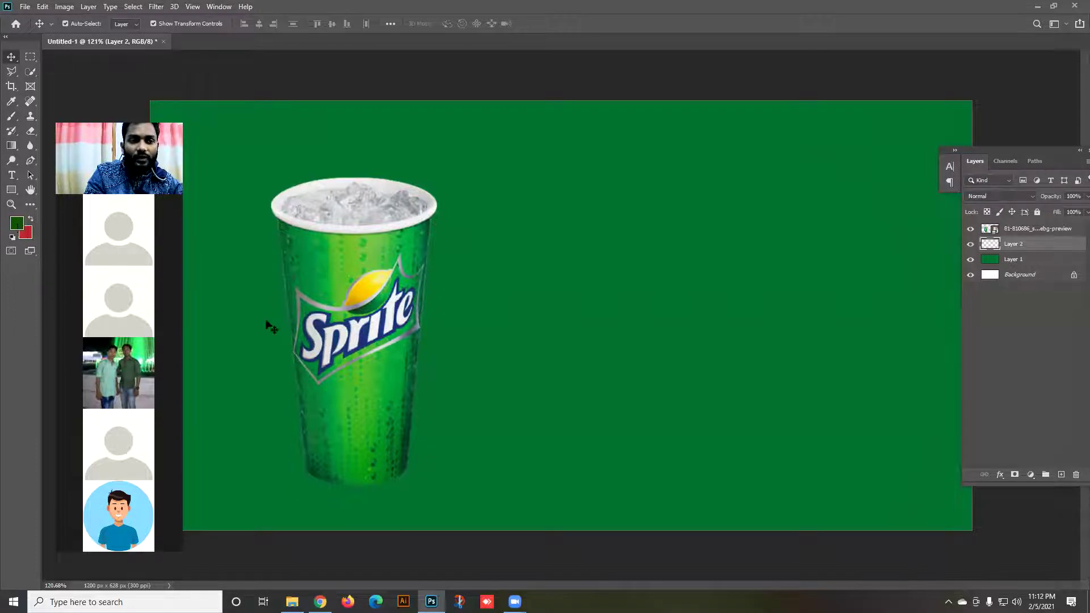
# Set the foreground colour to white (ffffff), test one soft brush dab beside the cup and undo it.
pyautogui.click(16, 225)
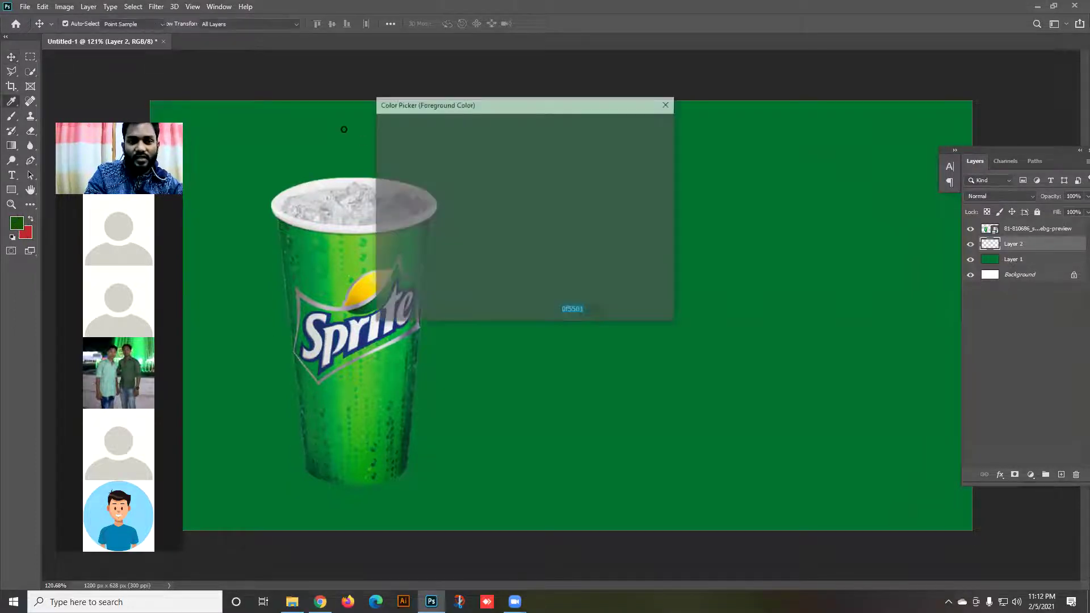
pyautogui.write('ffffff')
pyautogui.click(667, 132)
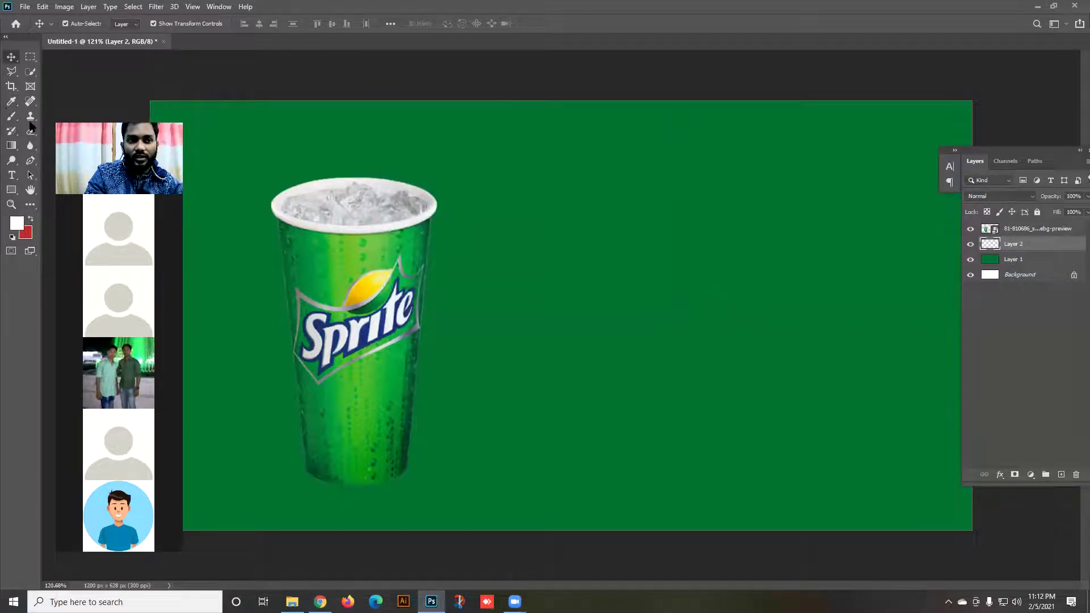
pyautogui.press('b')
pyautogui.click(511, 295)
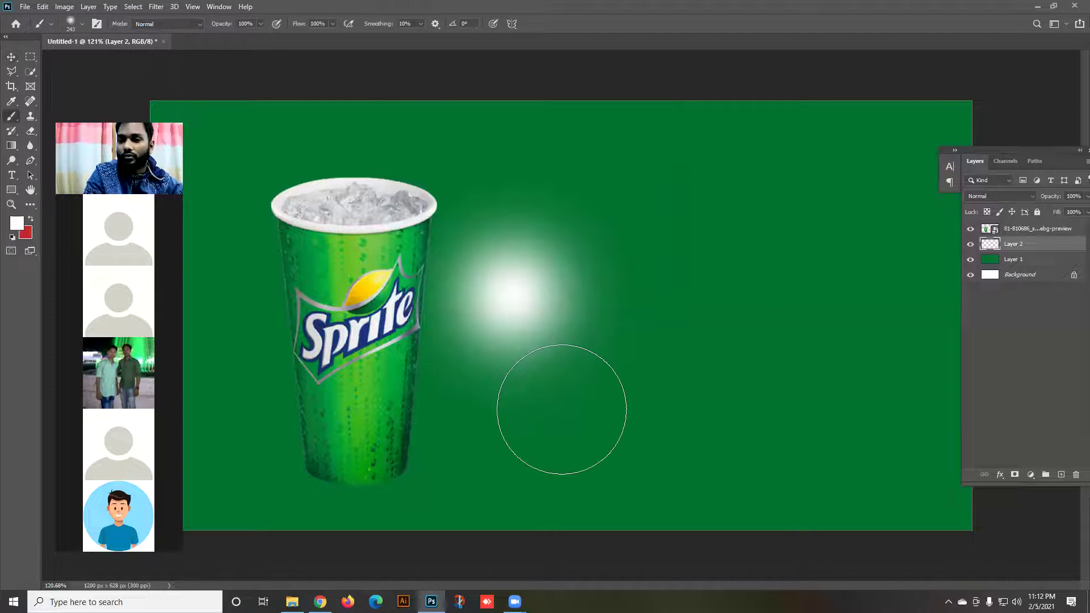
pyautogui.hotkey('ctrl', 'z')
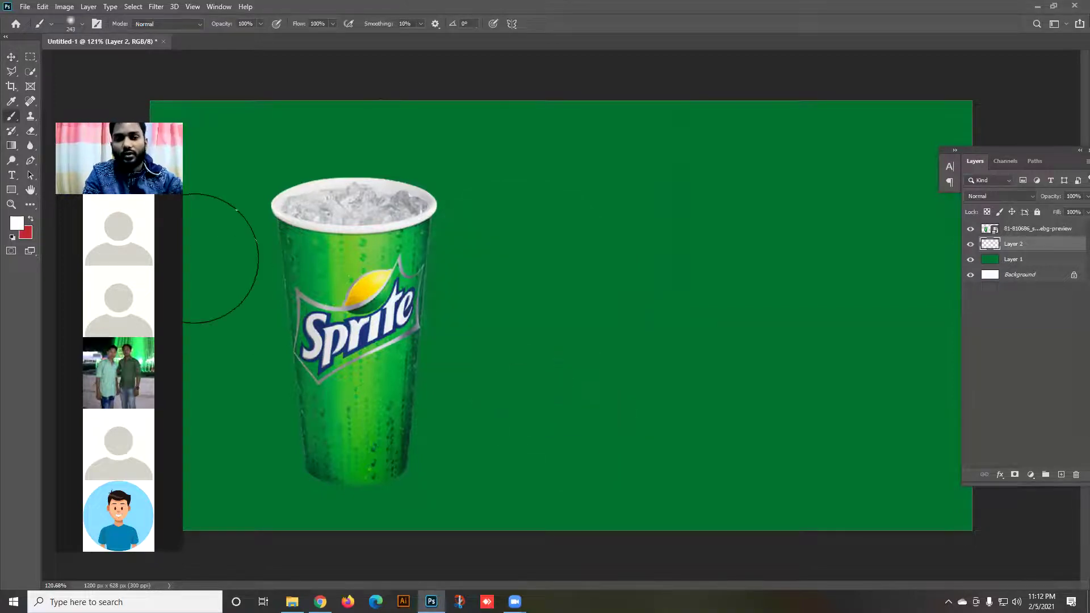
# Enlarge the soft brush to 1500 px and apply two white dabs over the canvas's left edge as a glow.
pyautogui.press(']')
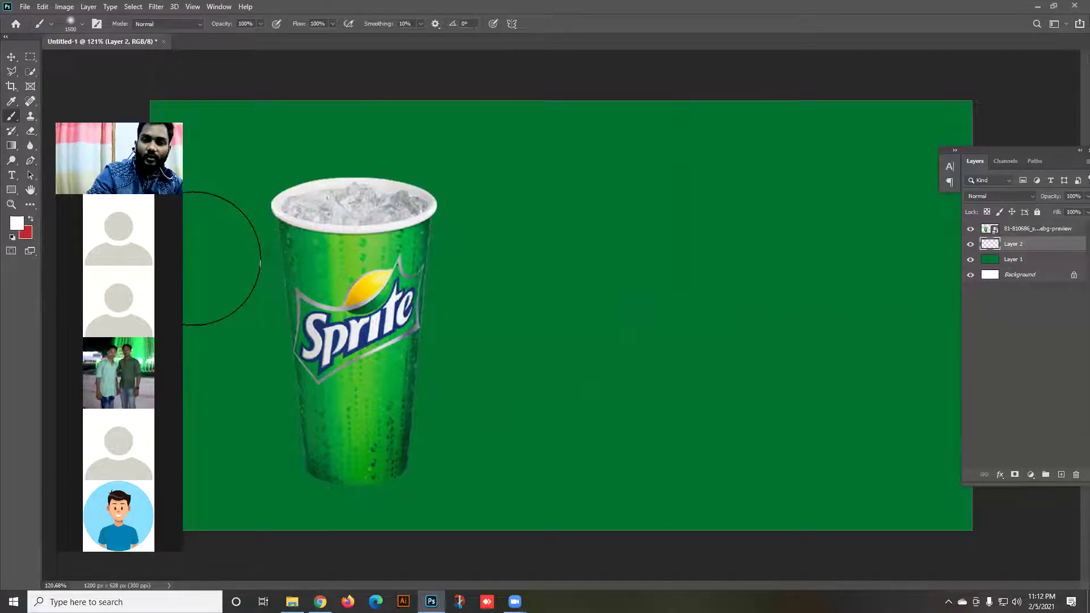
pyautogui.click(210, 279)
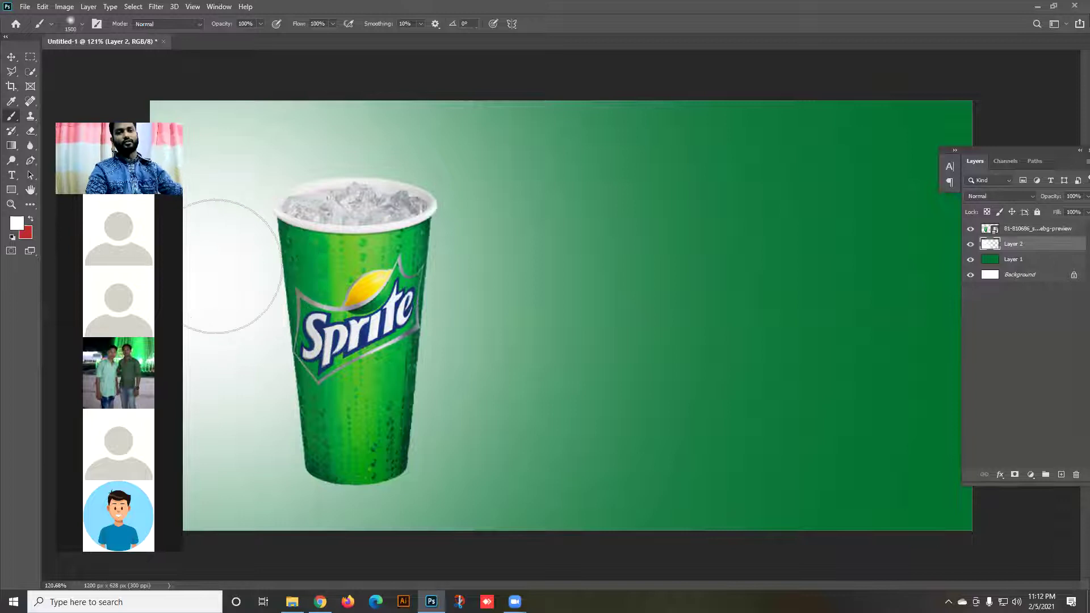
pyautogui.click(216, 266)
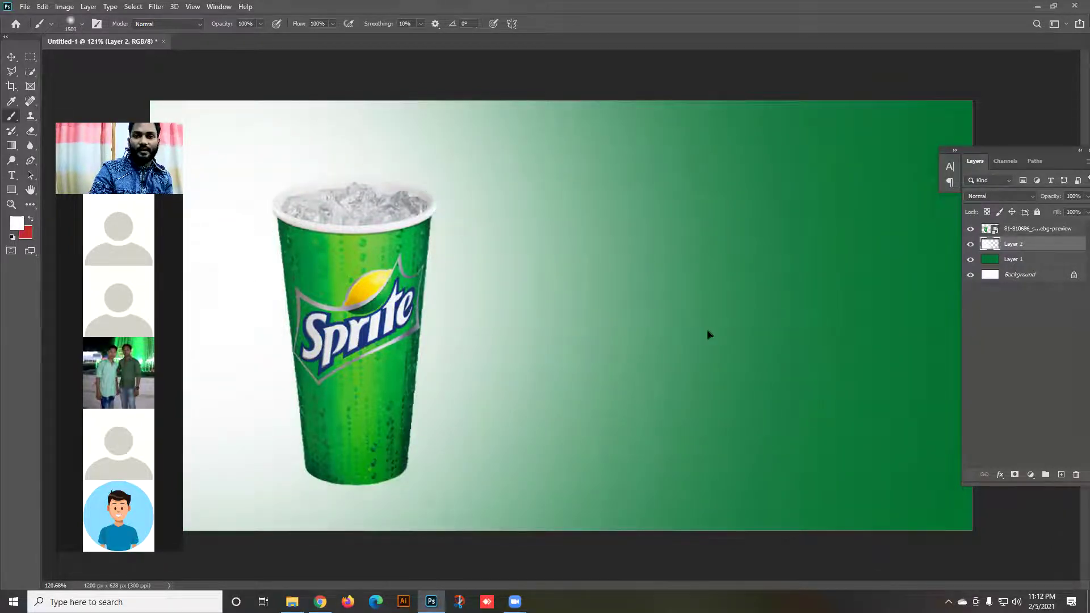
# Move the Sprite cup to the left and slightly higher, over the white glow.
pyautogui.press('v')
pyautogui.moveTo(510, 319)
pyautogui.mouseDown()
pyautogui.moveTo(764, 323)
pyautogui.moveTo(604, 296)
pyautogui.mouseUp()
pyautogui.moveTo(418, 304); pyautogui.dragTo(348, 284)
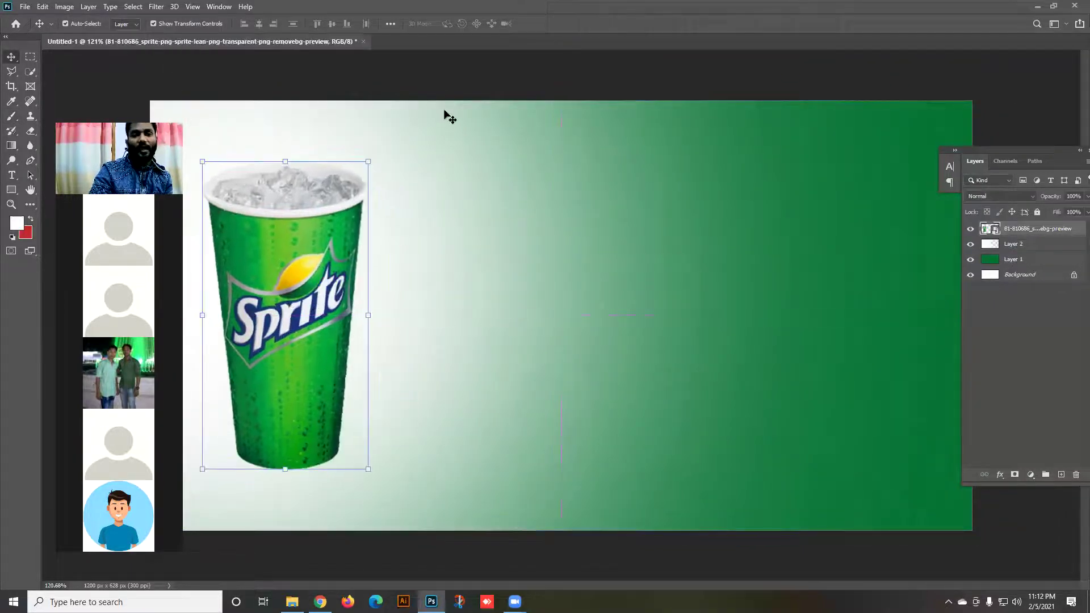
pyautogui.click(361, 91)
pyautogui.moveTo(237, 245); pyautogui.dragTo(237, 240)
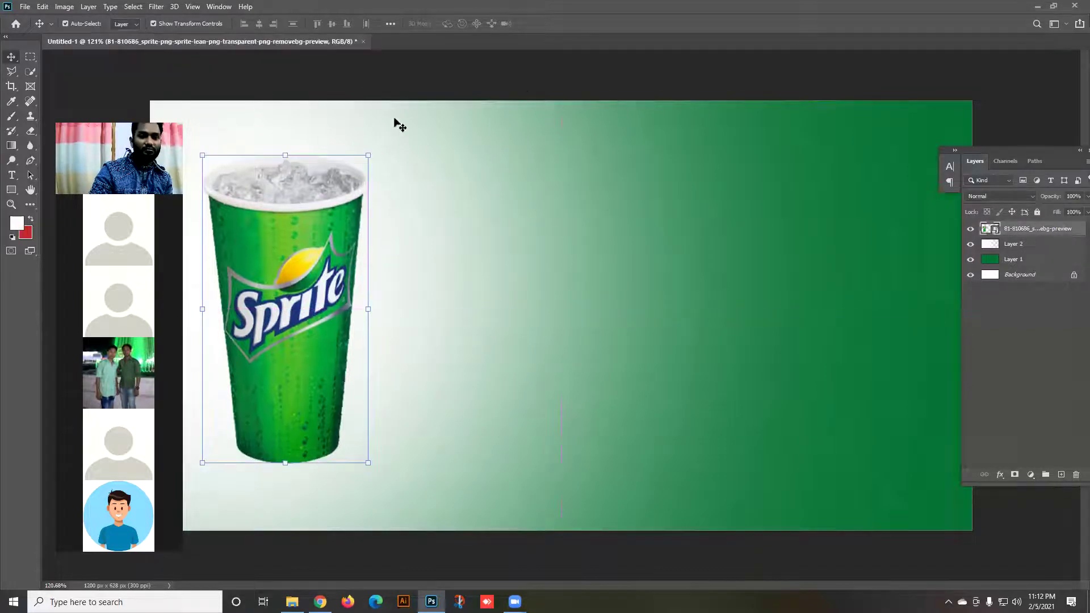
pyautogui.click(418, 78)
pyautogui.click(337, 263)
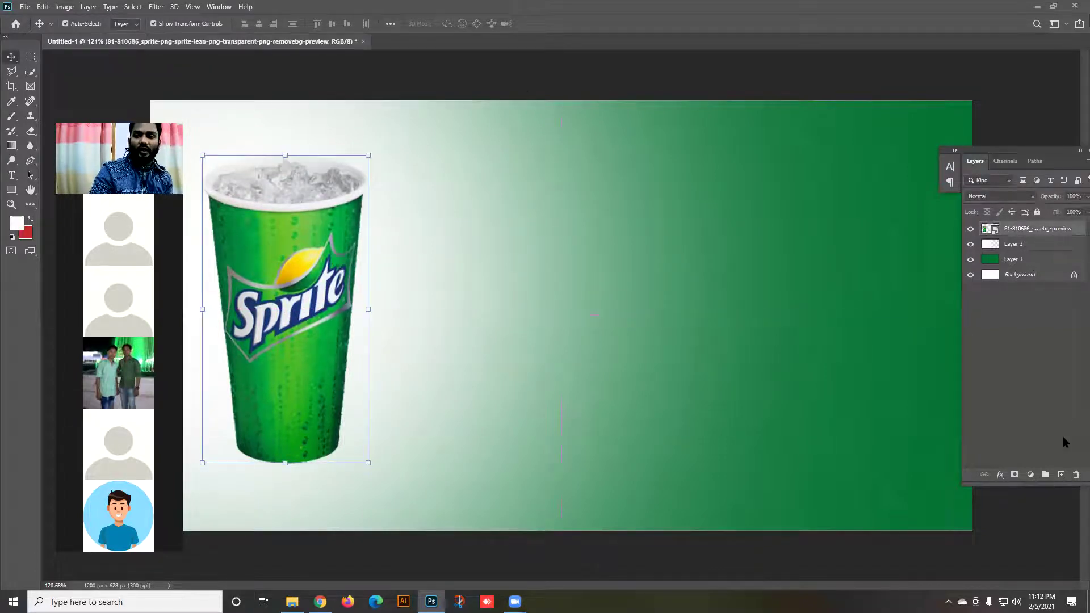
# Add a new layer above the cup and set the Brush to paint in black.
pyautogui.click(1060, 475)
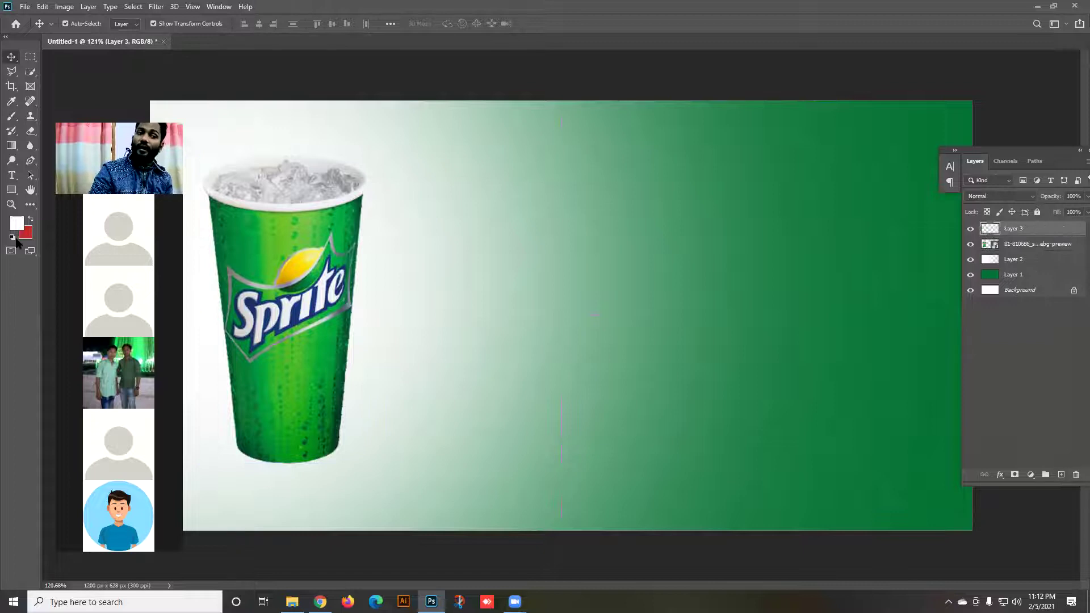
pyautogui.click(608, 126)
pyautogui.click(12, 117)
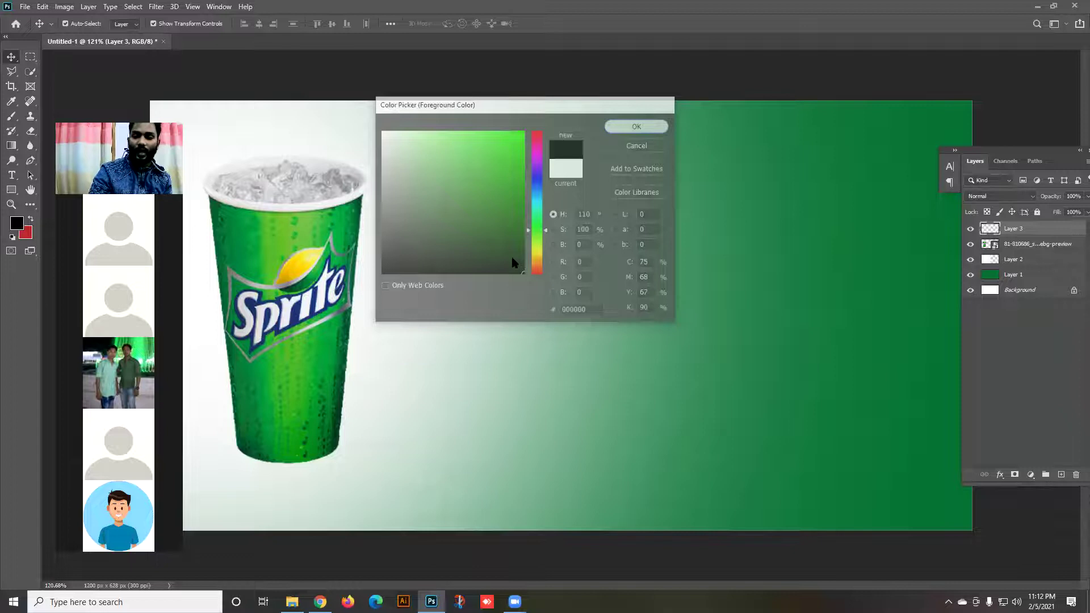
# Shrink the soft brush to a small tip and paint one black dot to the right of the cup.
pyautogui.press('[')
pyautogui.press('[')
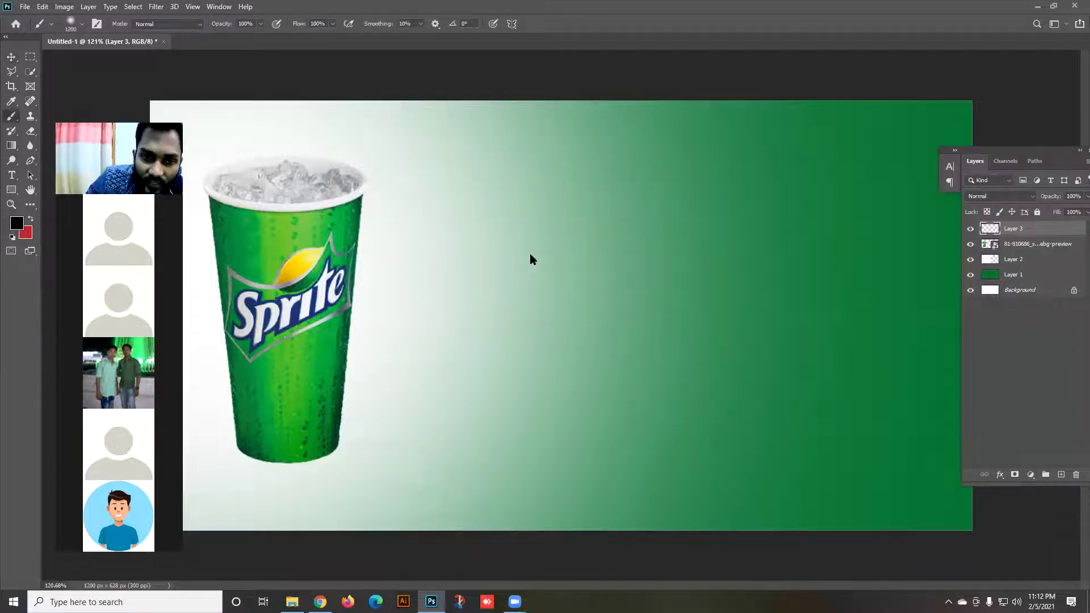
pyautogui.press('[')
pyautogui.press('[')
pyautogui.press('[')
pyautogui.press('[')
pyautogui.press('[')
pyautogui.press('[')
pyautogui.press('[')
pyautogui.press('[')
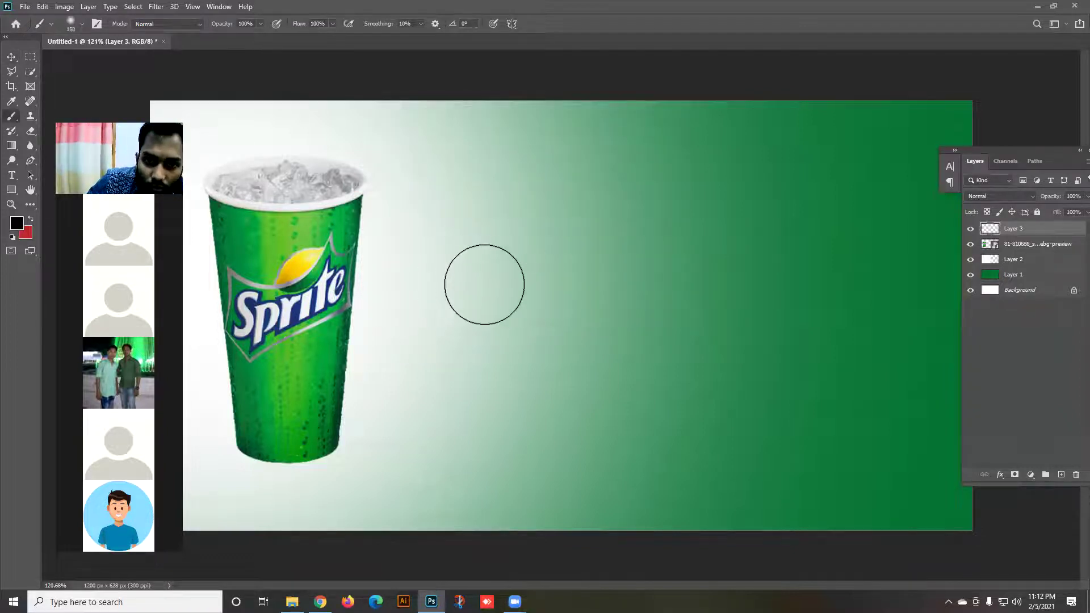
pyautogui.click(484, 285)
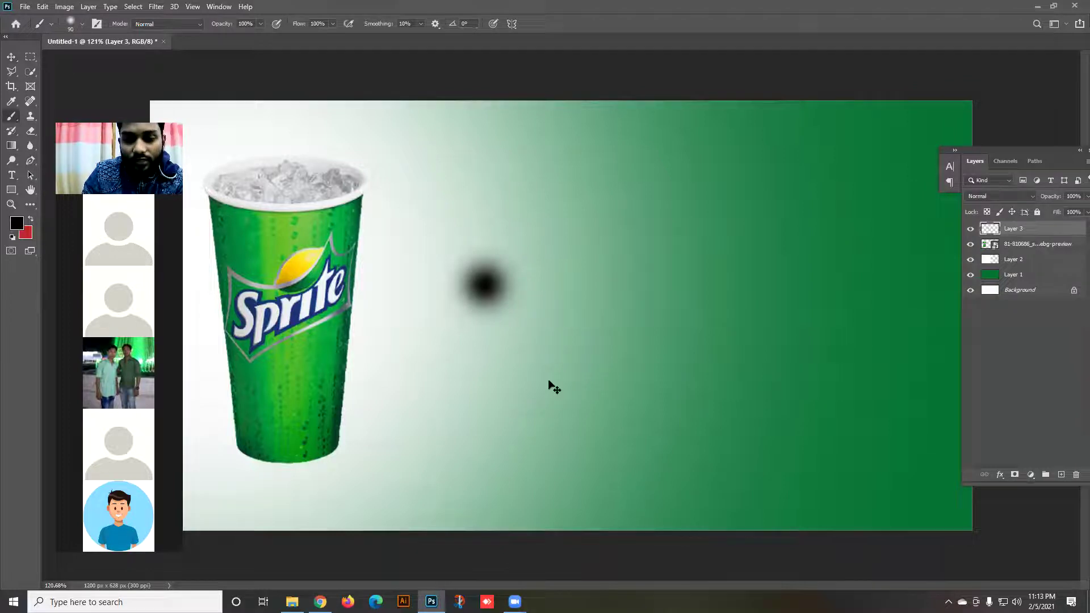
# Transform the black dot to about 392% width and 47% height and place it as a shadow at the cup's base.
pyautogui.hotkey('ctrl', 't')
pyautogui.moveTo(536, 285); pyautogui.dragTo(822, 274)
pyautogui.moveTo(627, 233); pyautogui.dragTo(294, 432)
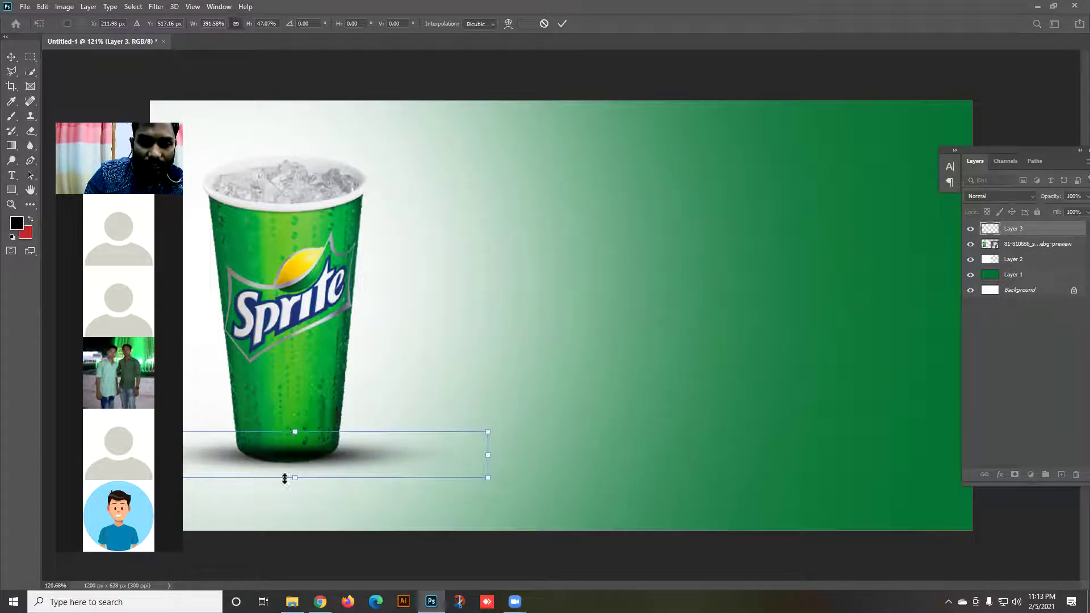
pyautogui.press('Return')
pyautogui.press('b')
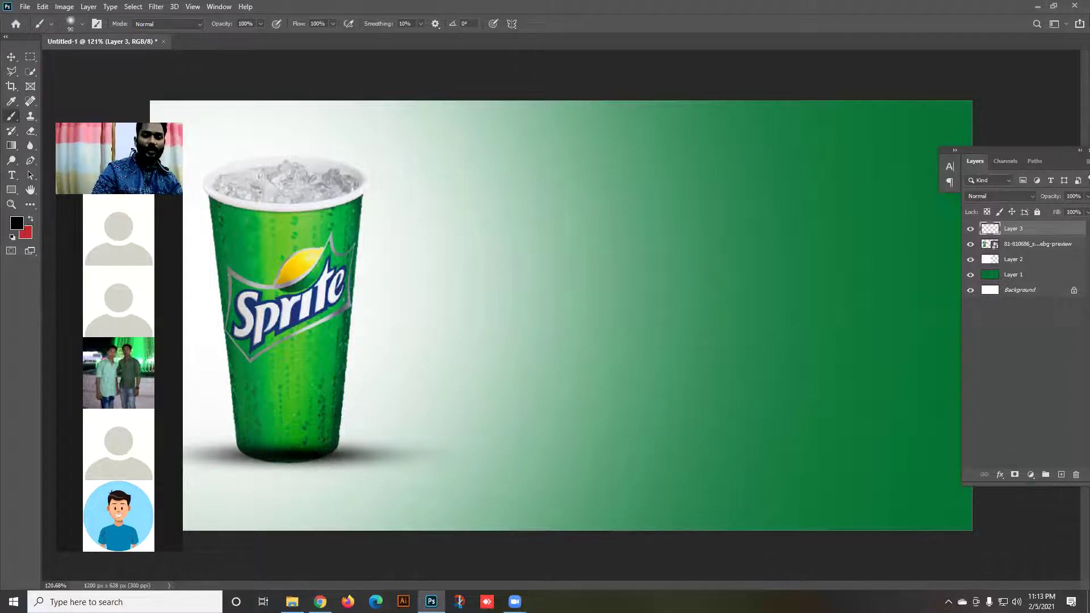
# Adjust the shadow's position under the cup and move its layer below the cup layer.
pyautogui.press('v')
pyautogui.moveTo(306, 464)
pyautogui.mouseDown()
pyautogui.moveTo(433, 489)
pyautogui.moveTo(317, 460)
pyautogui.mouseUp()
pyautogui.moveTo(1019, 230); pyautogui.dragTo(1023, 251)
pyautogui.click(574, 90)
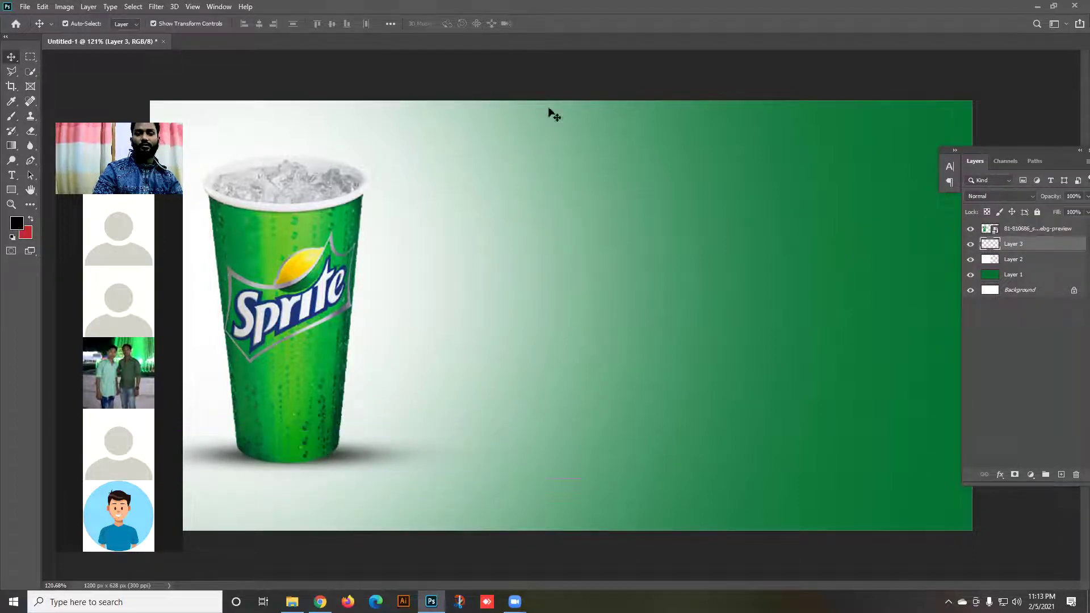
# Nudge the cup slightly upward on its shadow and deselect all layers.
pyautogui.click(293, 454)
pyautogui.press('Up')
pyautogui.press('Up')
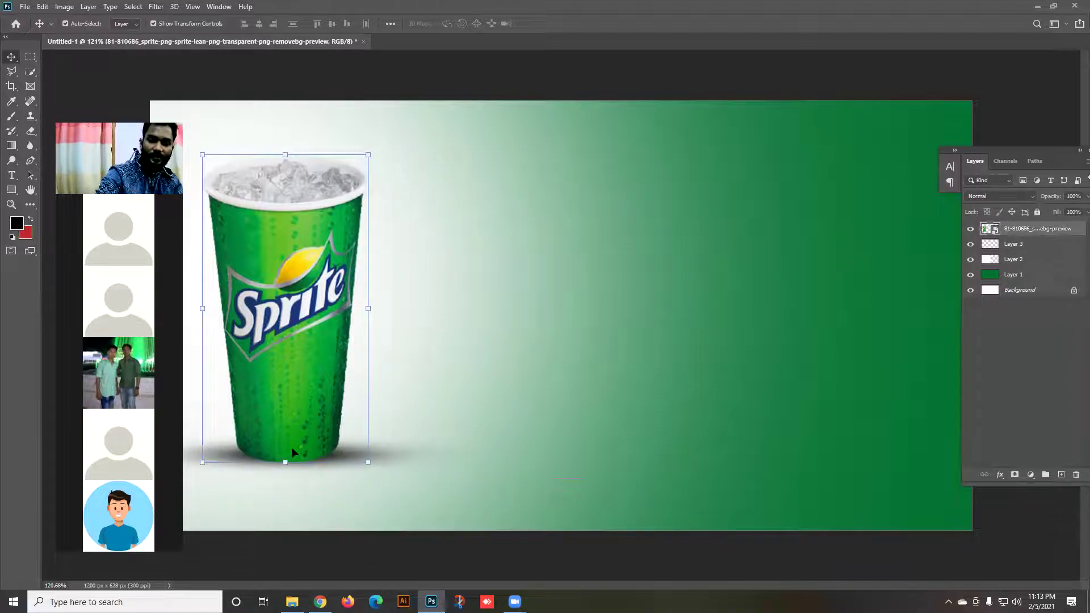
pyautogui.click(400, 403)
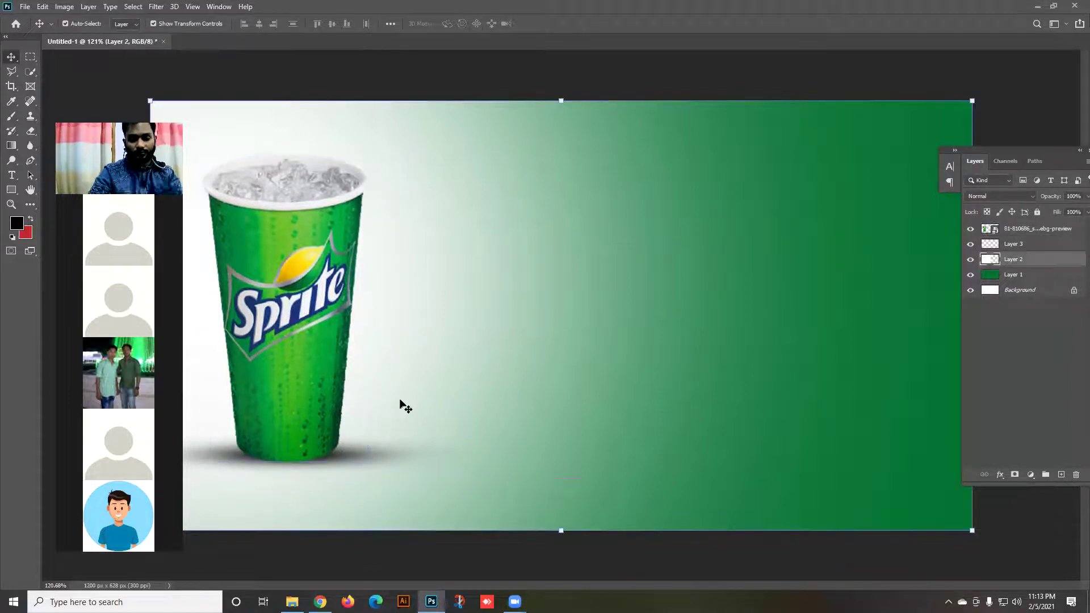
pyautogui.scroll(-3, 400, 401)
pyautogui.click(352, 528)
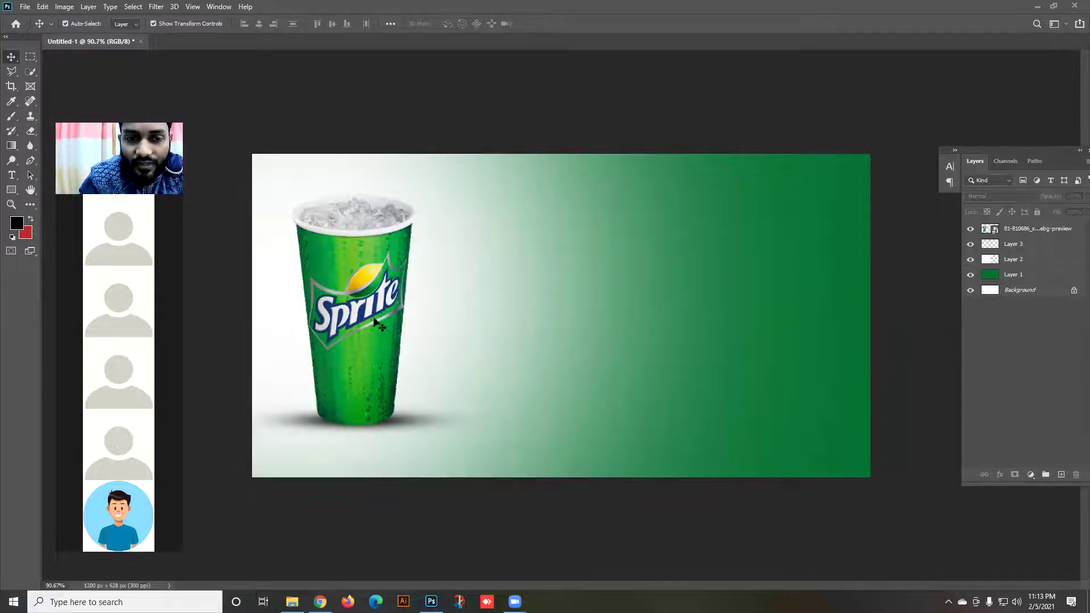
# Move the cup toward the banner's centre and reposition its shadow beneath it.
pyautogui.moveTo(386, 310); pyautogui.dragTo(542, 286)
pyautogui.moveTo(371, 426); pyautogui.dragTo(496, 413)
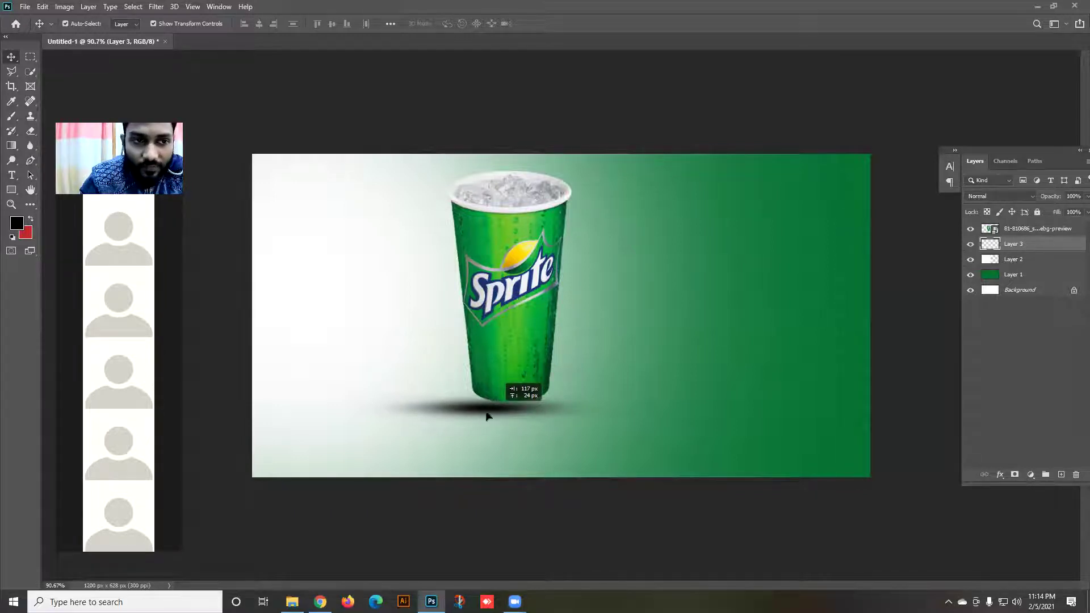
pyautogui.moveTo(487, 414); pyautogui.dragTo(487, 415)
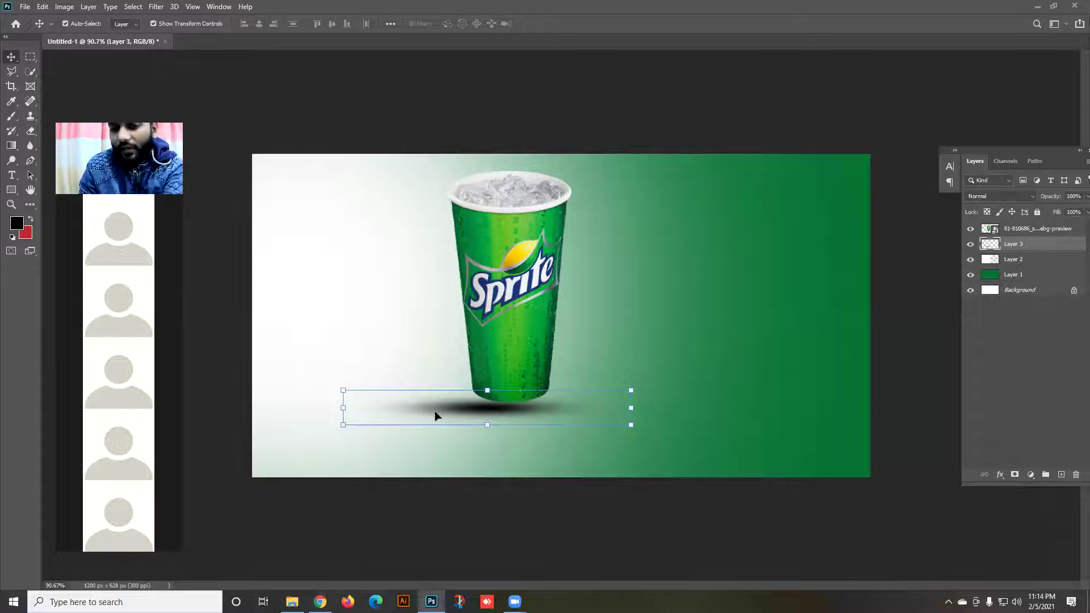
# Delete the shadow, white glow and green fill layers, and move the cup back toward the banner's left side.
pyautogui.press('Delete')
pyautogui.moveTo(433, 399); pyautogui.dragTo(494, 415)
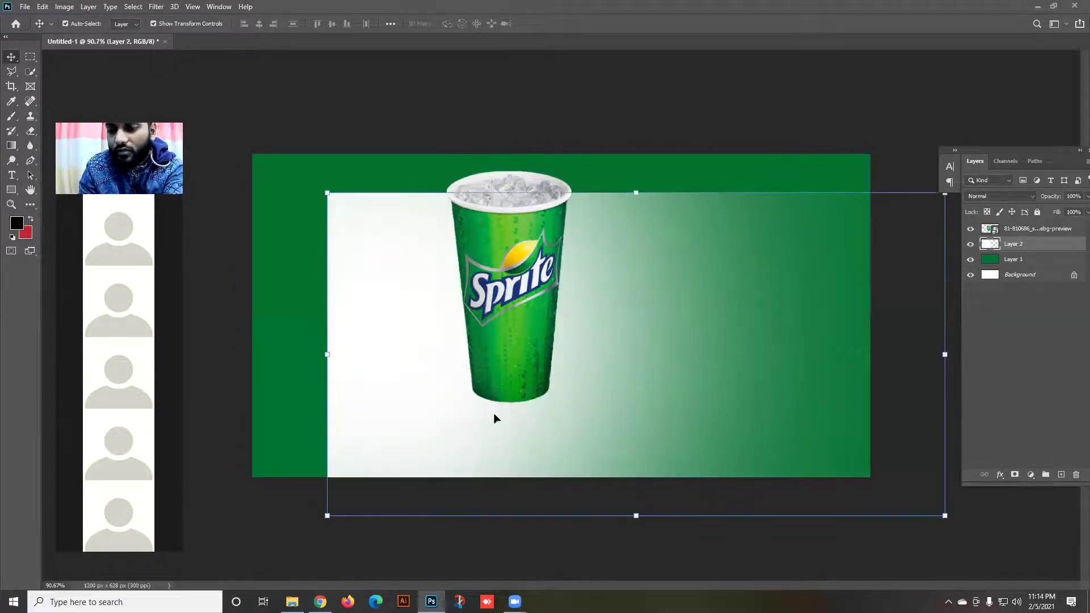
pyautogui.press('Delete')
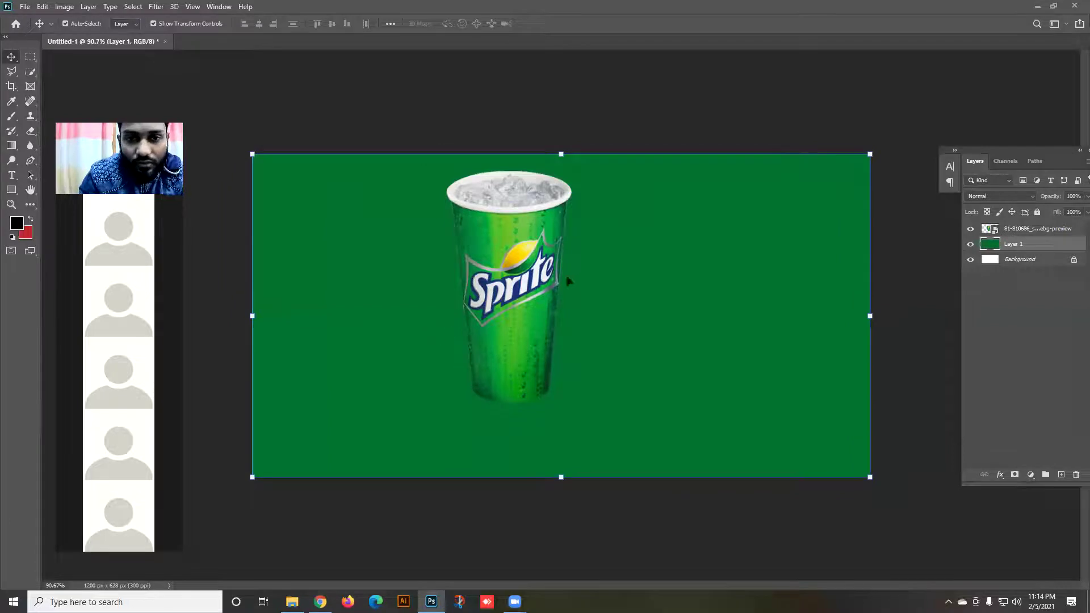
pyautogui.moveTo(555, 285); pyautogui.dragTo(439, 310)
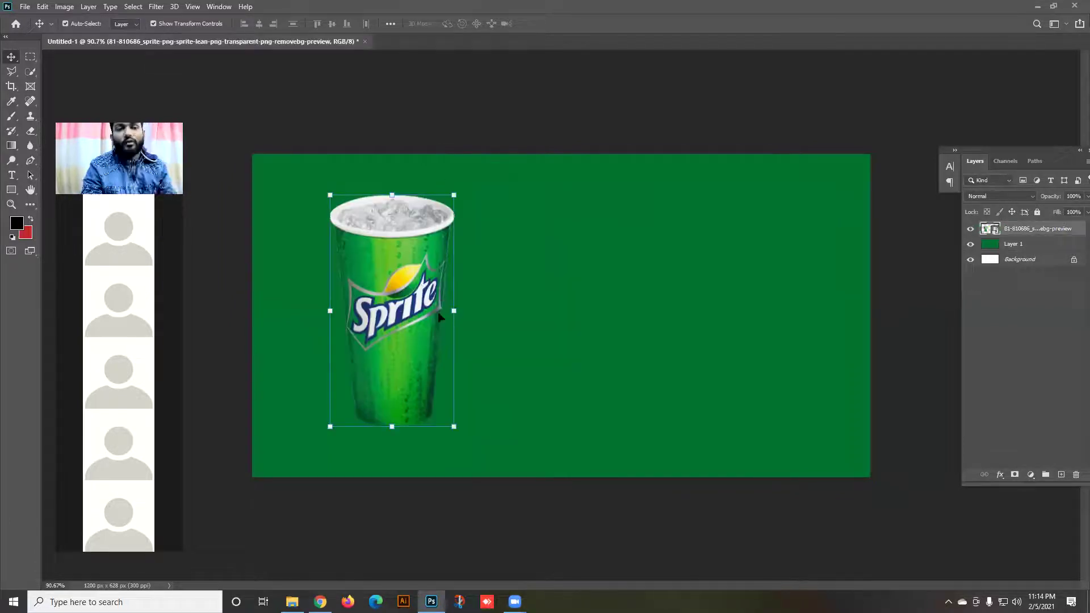
pyautogui.click(621, 286)
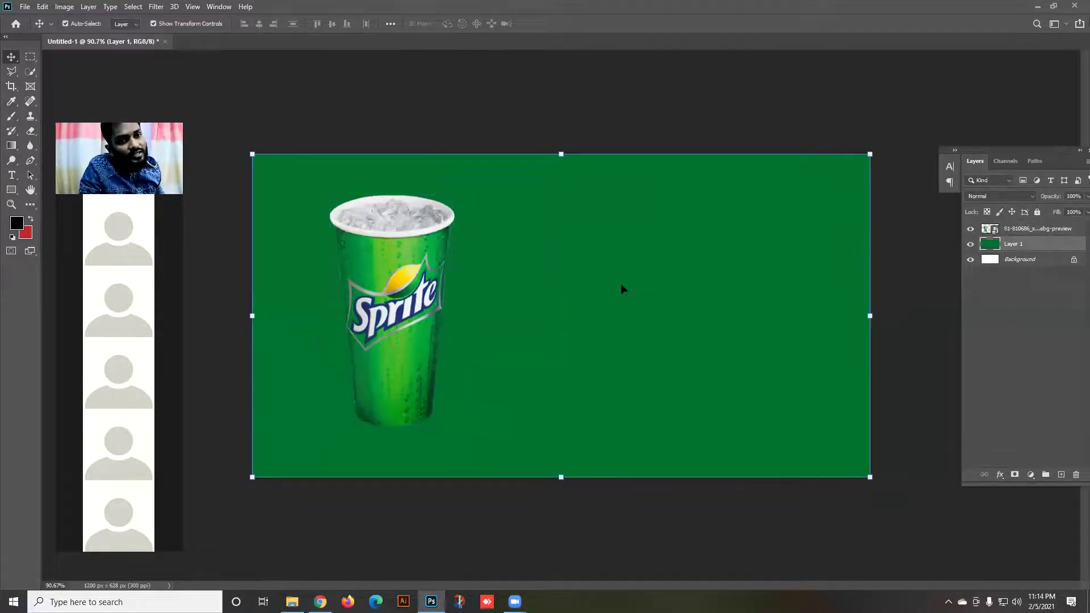
pyautogui.press('Delete')
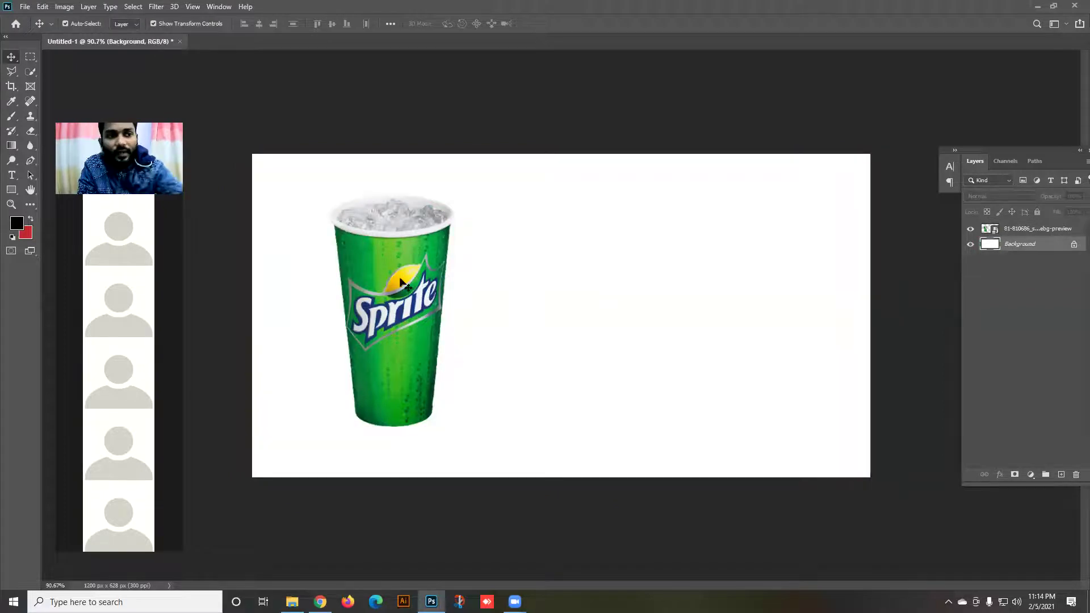
# Add a new layer below the cup and fill it with light grey c5c5c5.
pyautogui.click(1062, 474)
pyautogui.click(1061, 474)
pyautogui.press('Delete')
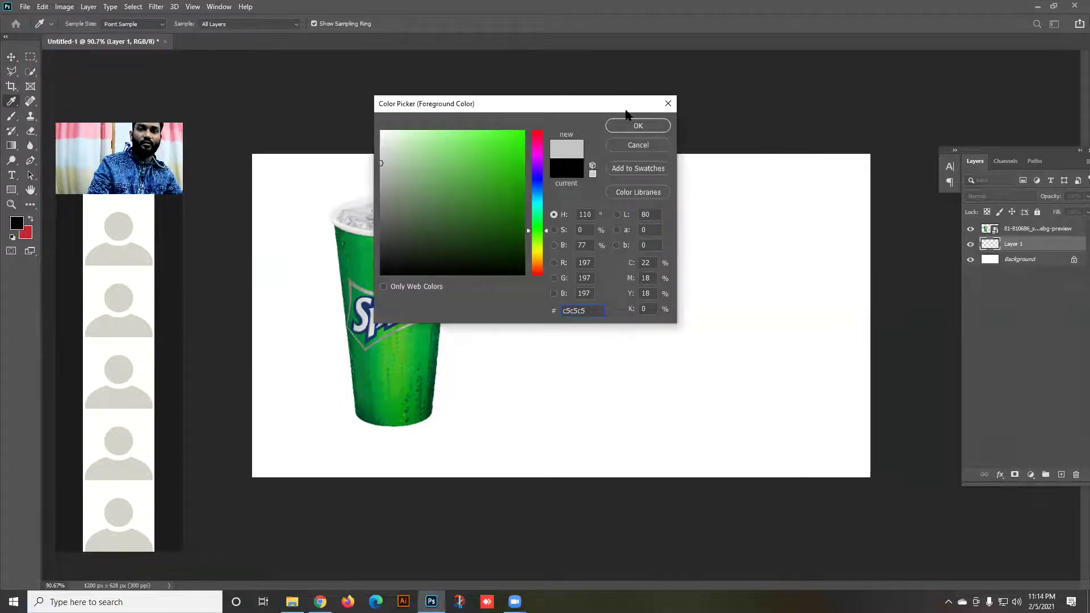
pyautogui.click(622, 129)
pyautogui.hotkey('alt', 'BackSpace')
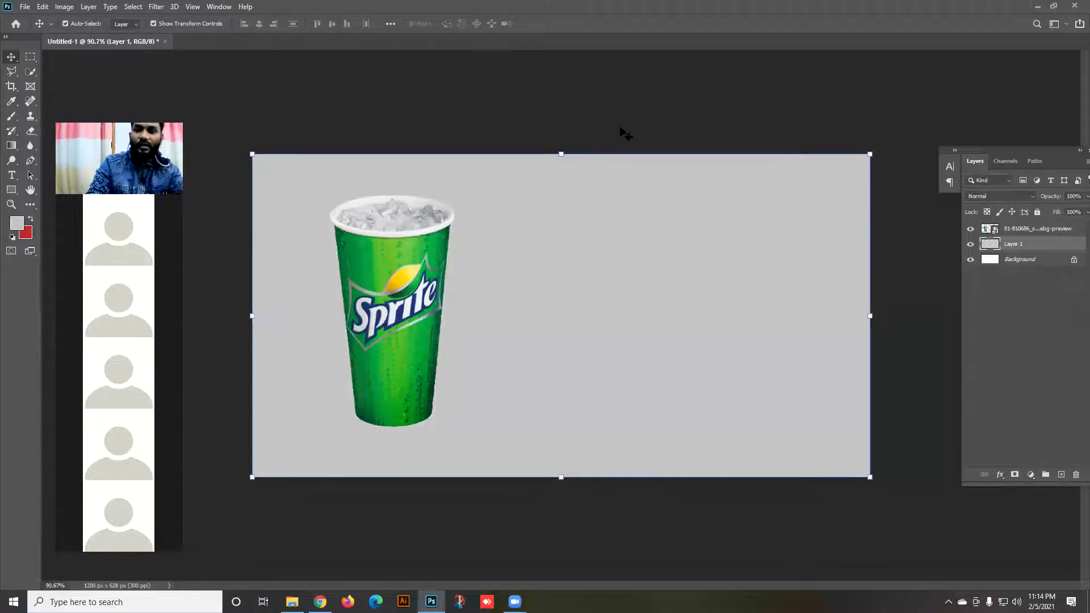
# Add another layer above the grey fill and set the foreground color to near-white fdfdfd.
pyautogui.click(1060, 475)
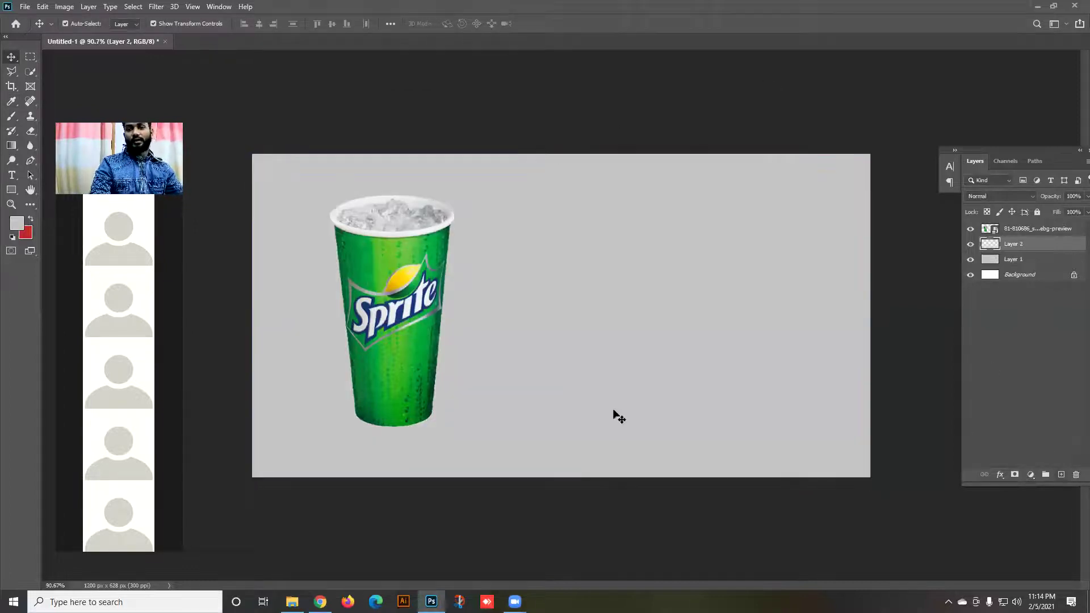
pyautogui.click(16, 223)
pyautogui.click(411, 200)
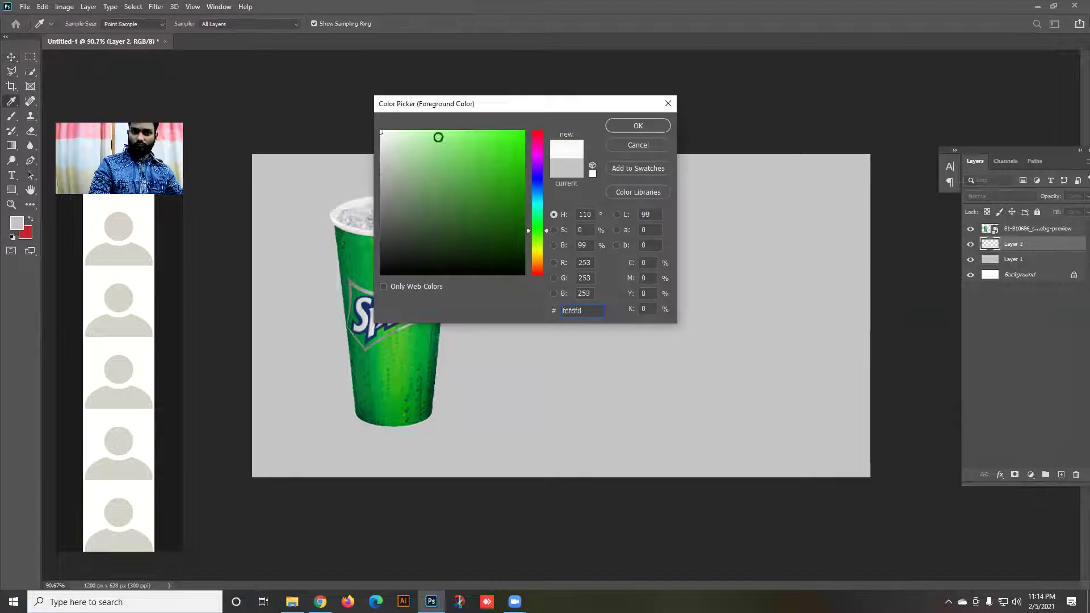
pyautogui.click(645, 126)
# Enlarge the soft brush to 1300 px and paint a white glow behind the cup.
pyautogui.click(11, 116)
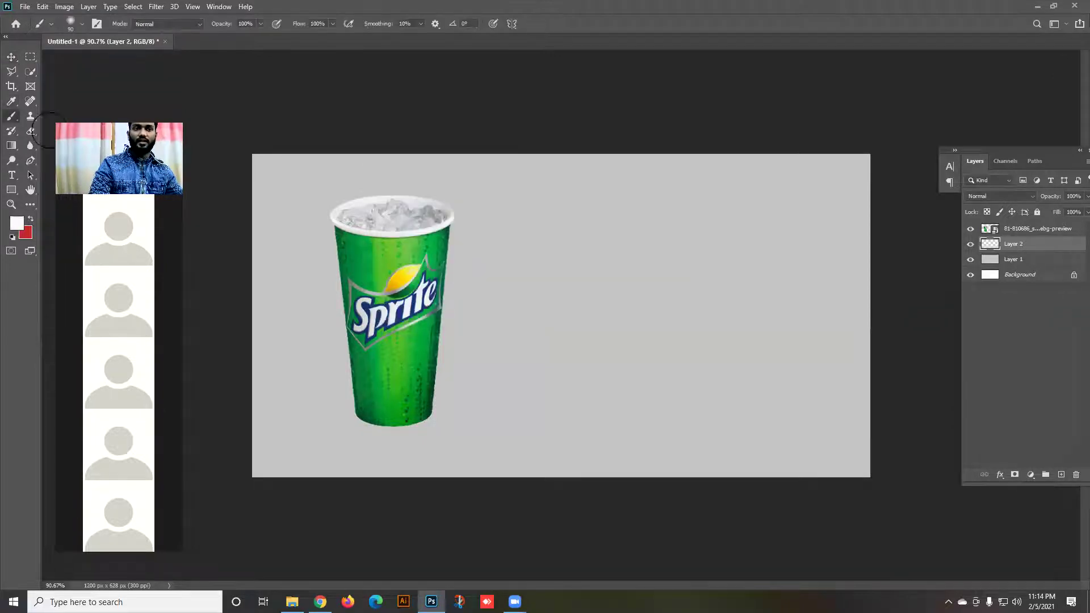
pyautogui.press(']')
pyautogui.press(']')
pyautogui.press(']')
pyautogui.press(']')
pyautogui.press(']')
pyautogui.press(']')
pyautogui.press(']')
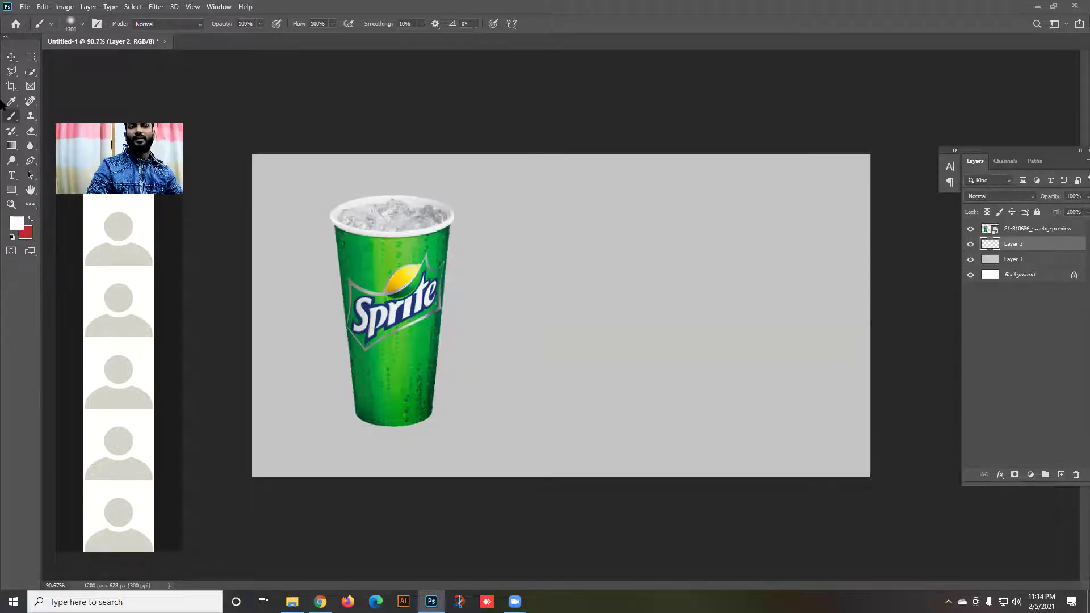
# Shift the grey fill layer slightly to the right, then delete it.
pyautogui.press('v')
pyautogui.moveTo(628, 298); pyautogui.dragTo(628, 339)
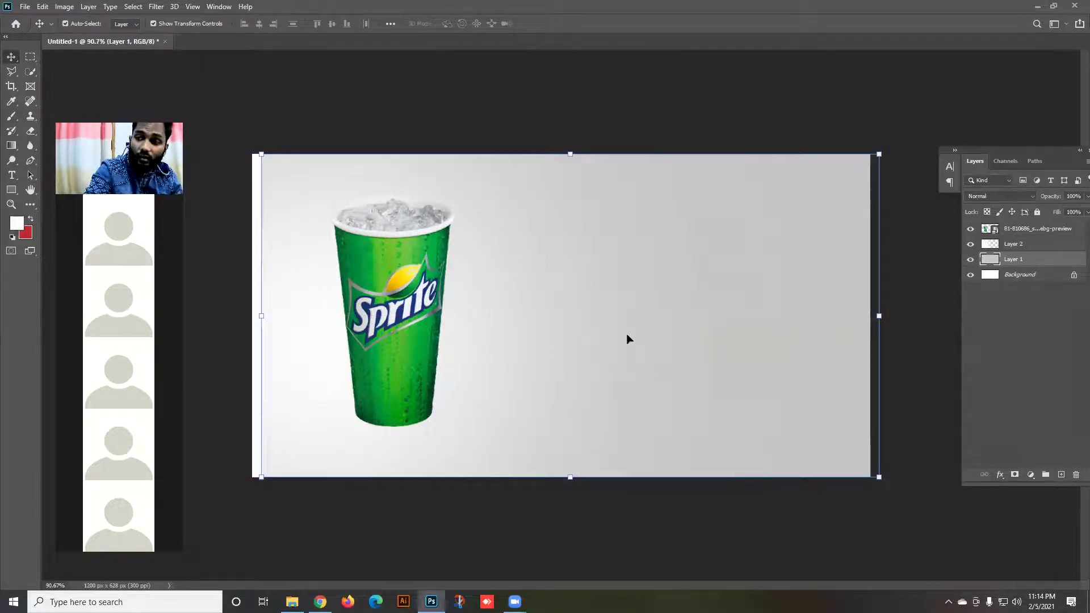
pyautogui.press('Delete')
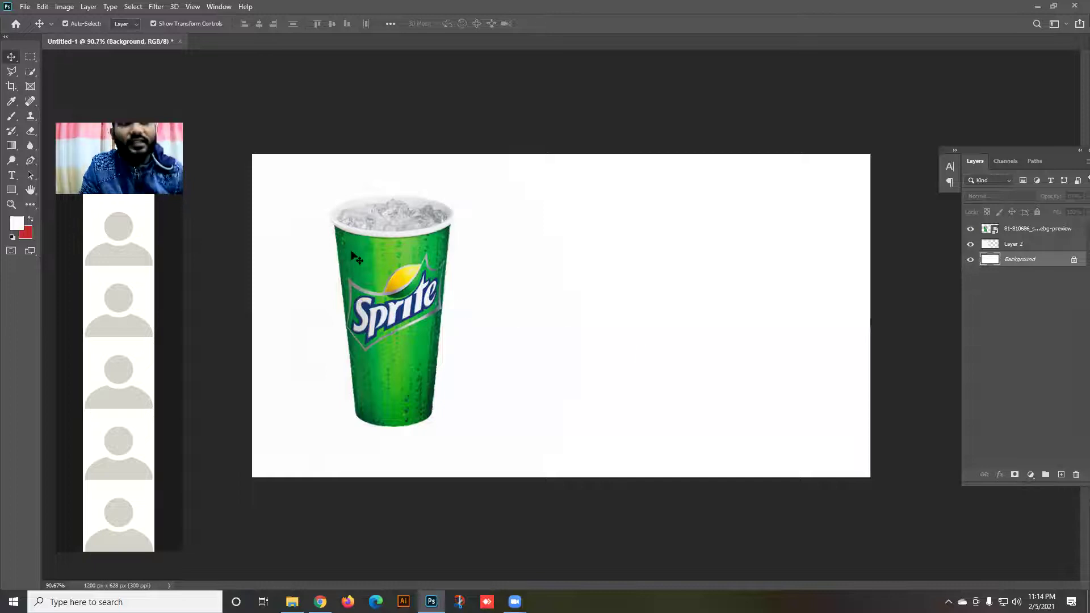
# Sample a dark green from the cup's right edge and fill a new layer just above the background with it.
pyautogui.click(11, 101)
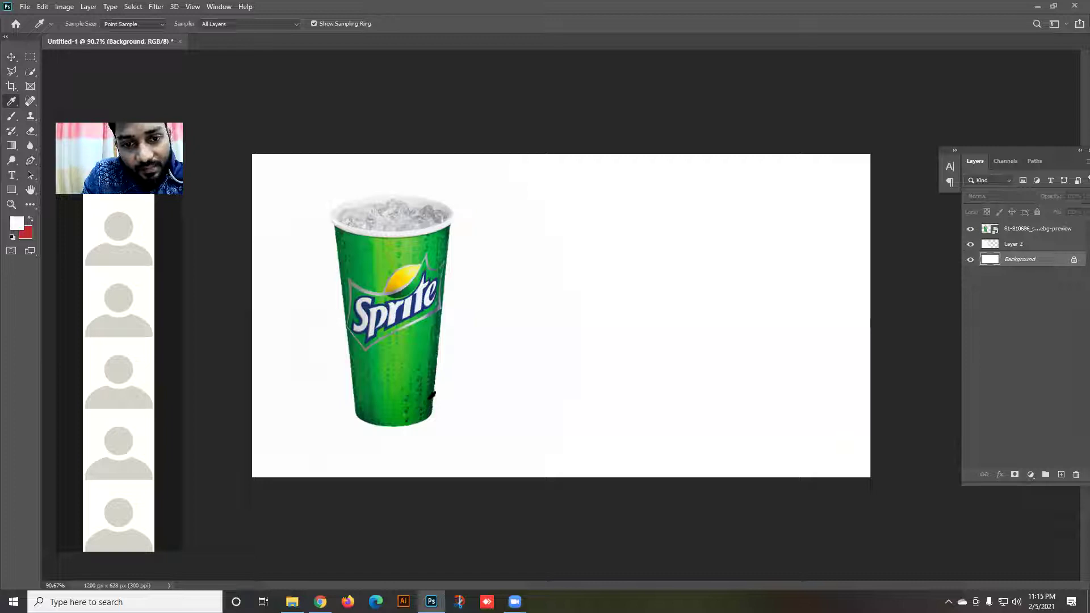
pyautogui.click(432, 403)
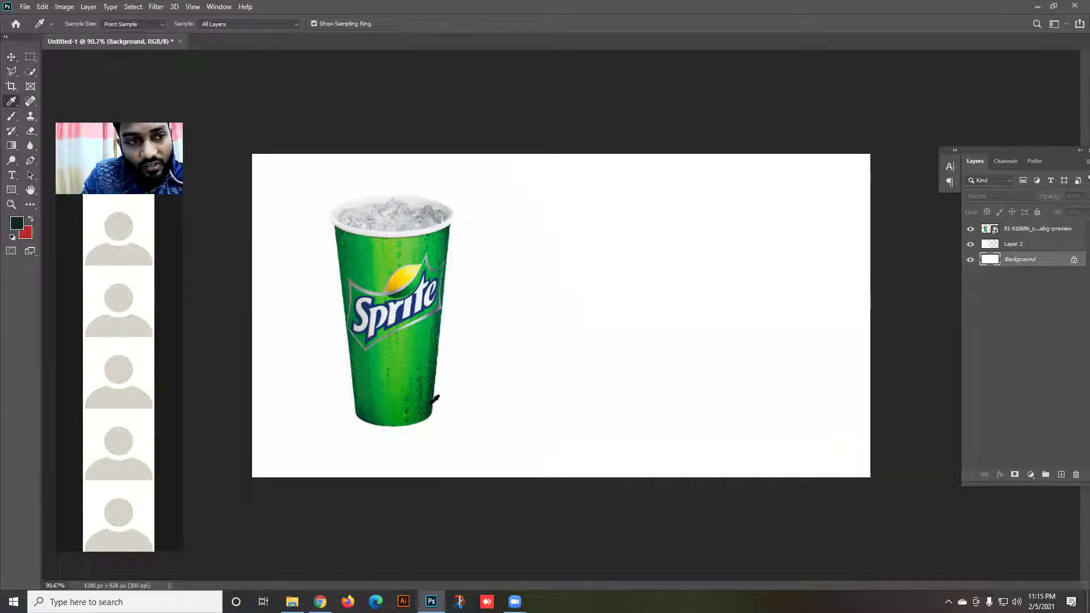
pyautogui.click(432, 402)
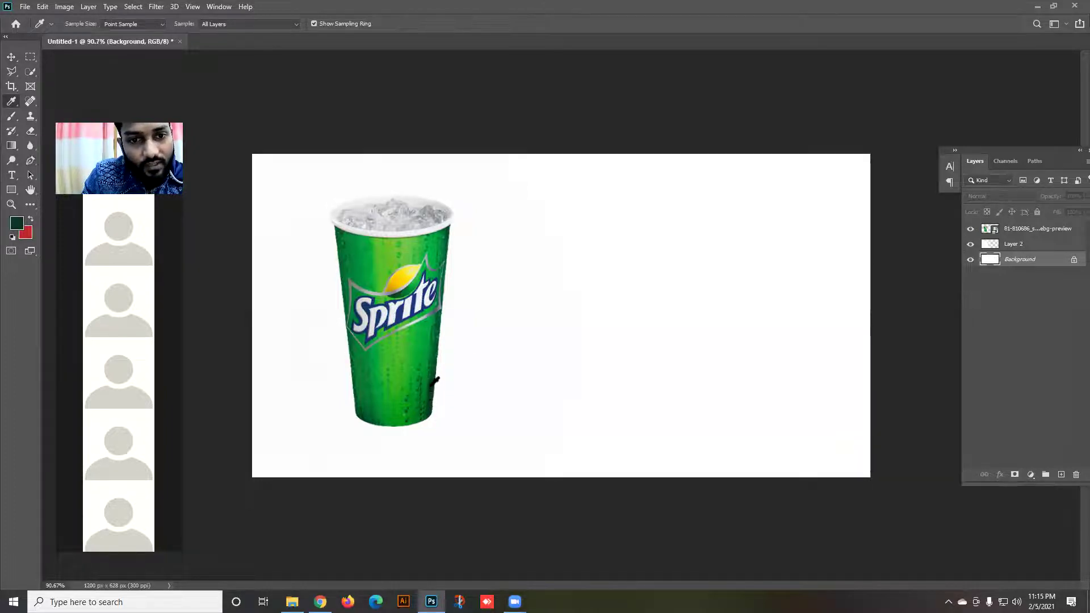
pyautogui.click(447, 256)
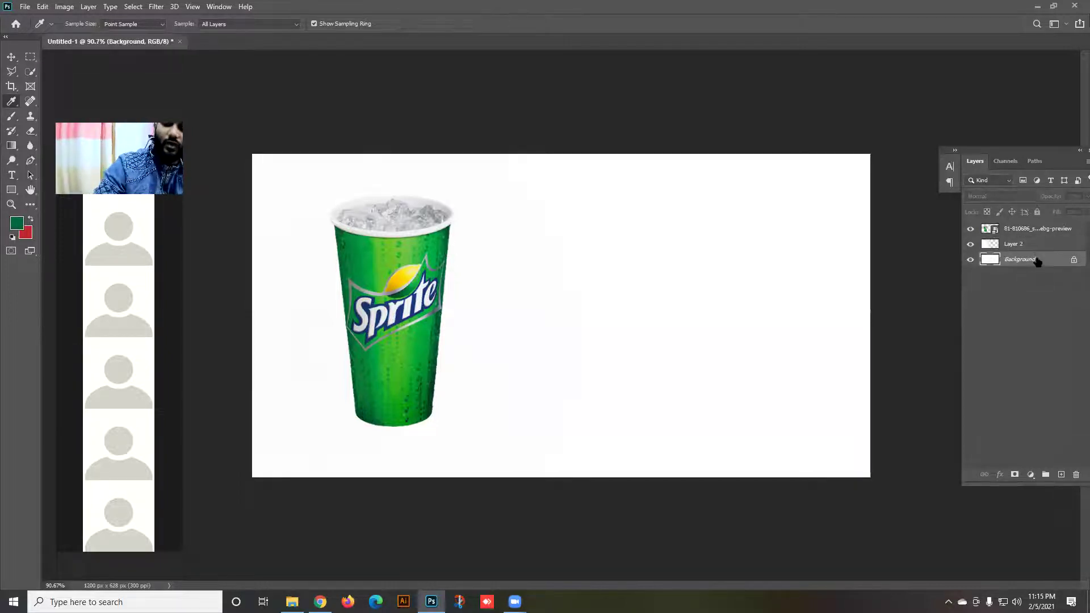
pyautogui.hotkey('ctrl', 'shift', 'alt', 'n')
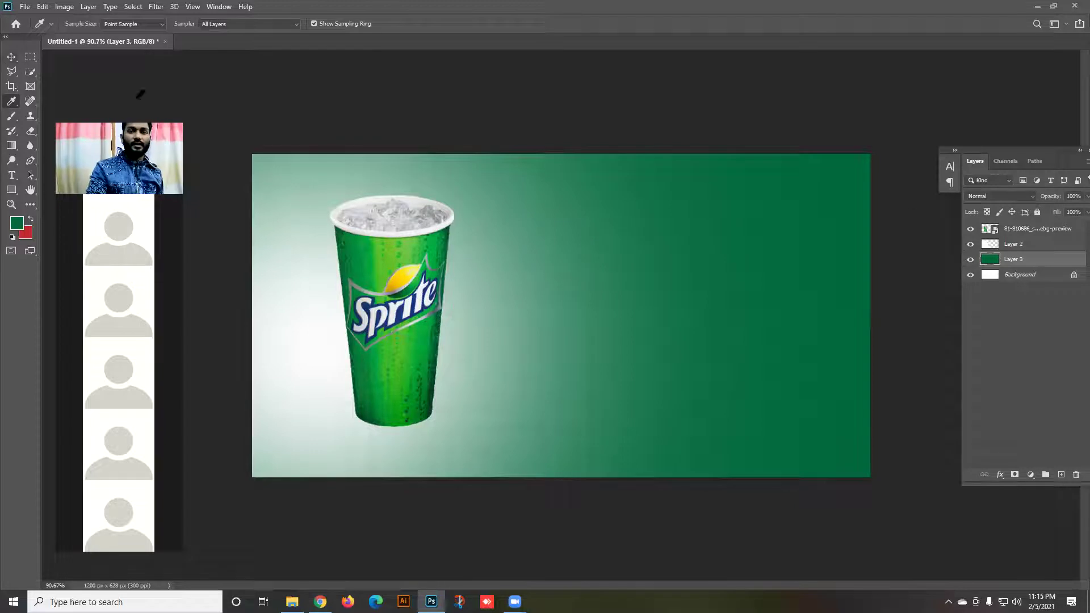
# Set the foreground color to white ffffff and delete the existing white glow layer.
pyautogui.click(1029, 247)
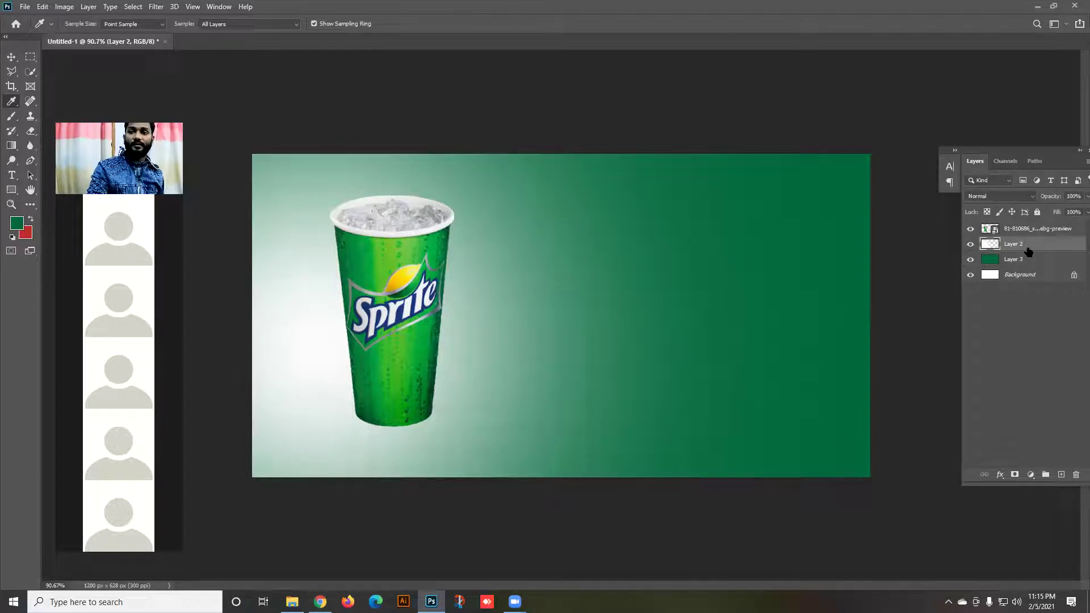
pyautogui.click(17, 223)
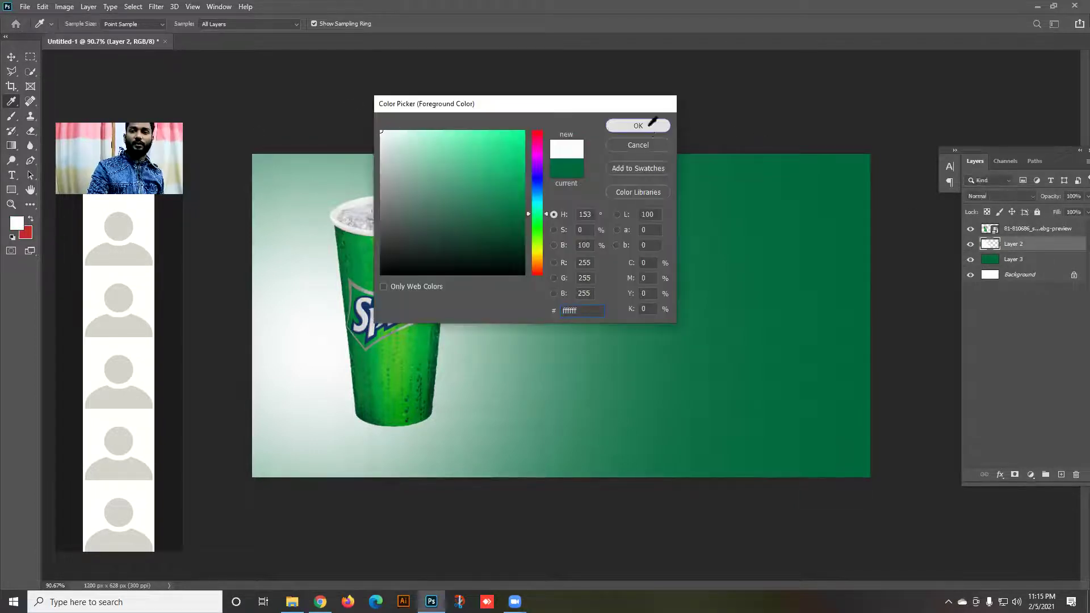
pyautogui.click(637, 122)
pyautogui.press('Delete')
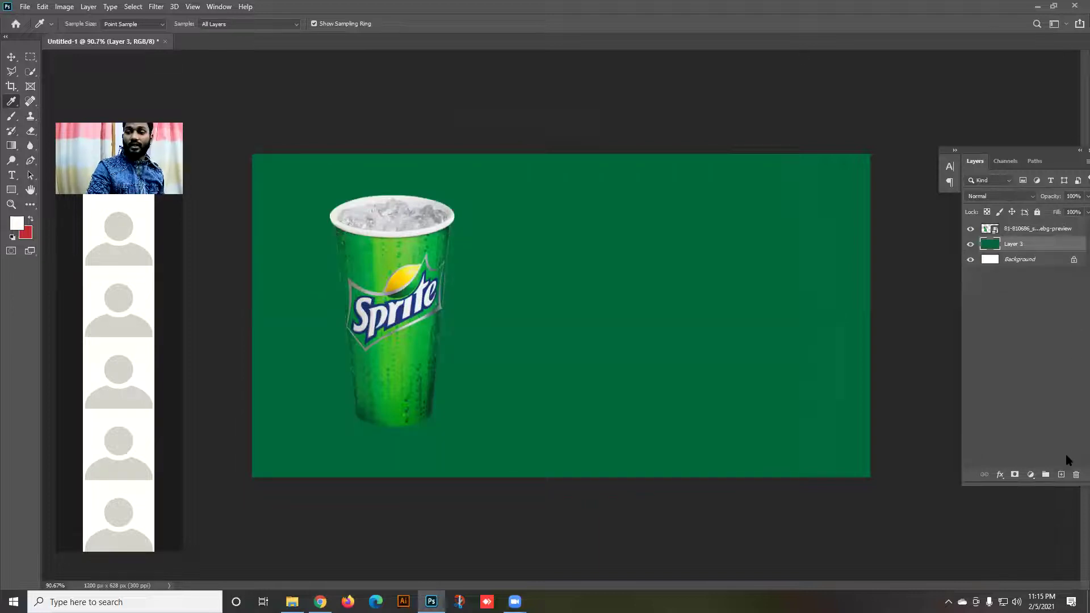
# Add a new layer above the green fill and paint a soft white glow behind the cup with the large brush.
pyautogui.click(1061, 474)
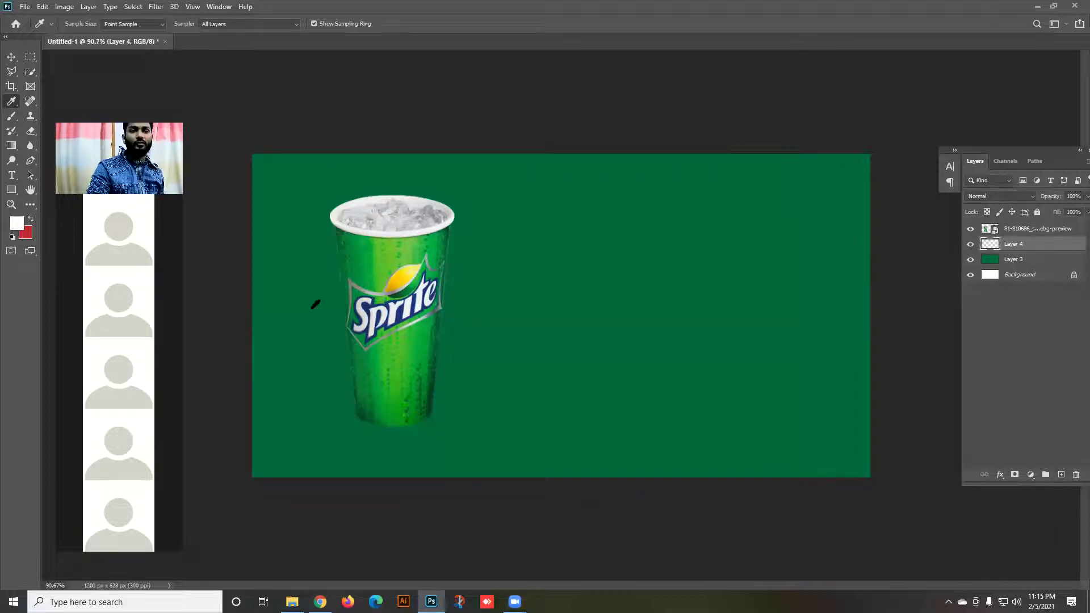
pyautogui.press('b')
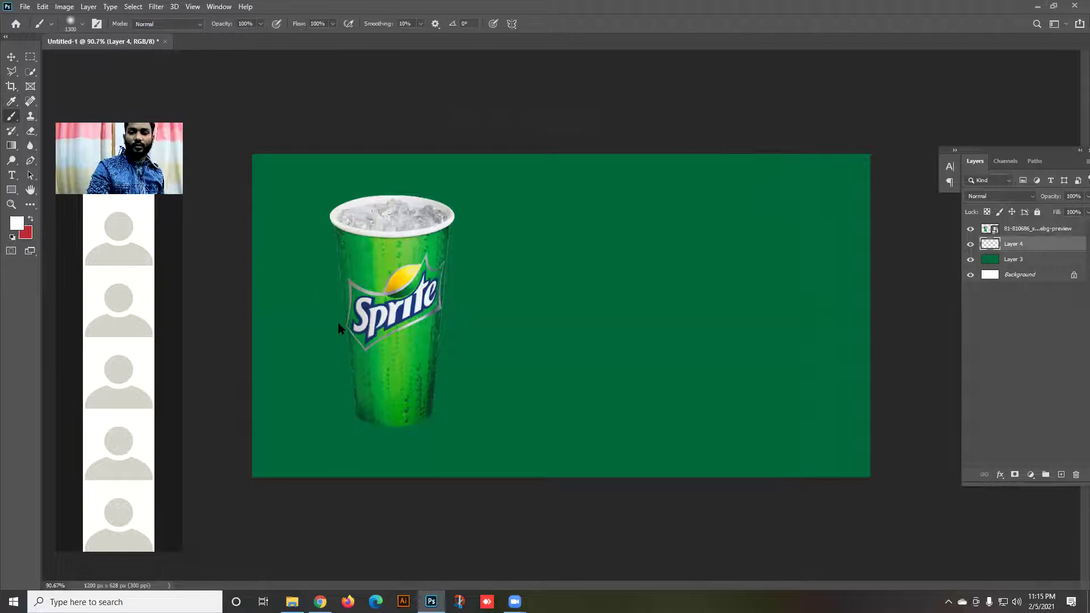
pyautogui.click(338, 324)
pyautogui.click(338, 323)
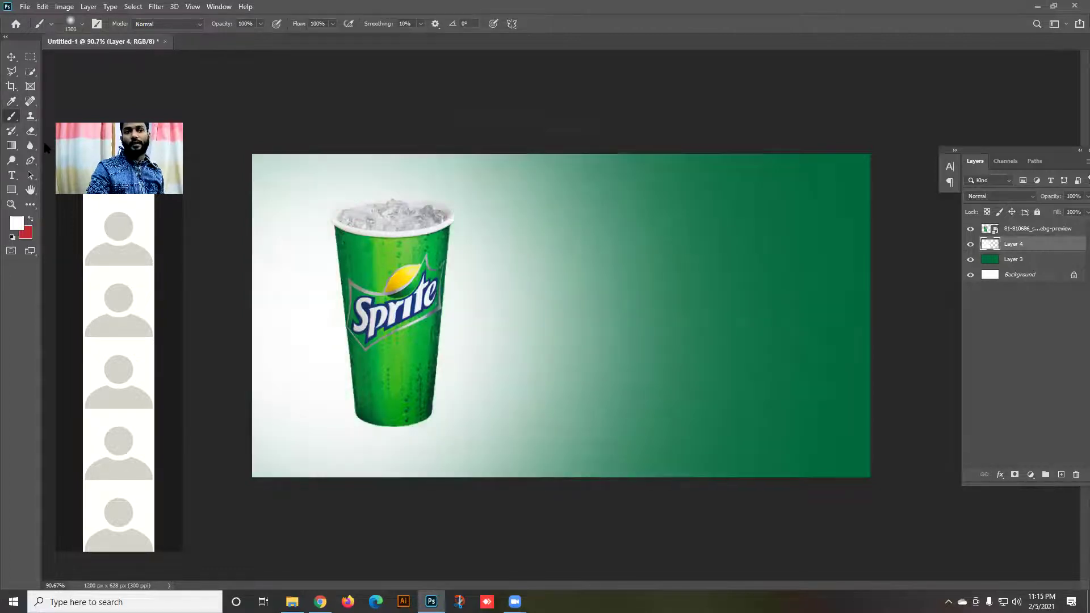
# Move the cup slightly up and to the left over the white glow.
pyautogui.click(12, 58)
pyautogui.moveTo(399, 289); pyautogui.dragTo(372, 263)
pyautogui.moveTo(398, 322); pyautogui.dragTo(392, 330)
# Add a new top layer, set the foreground color to black 000000 and paint one soft 125 px dot beside the cup.
pyautogui.click(1060, 475)
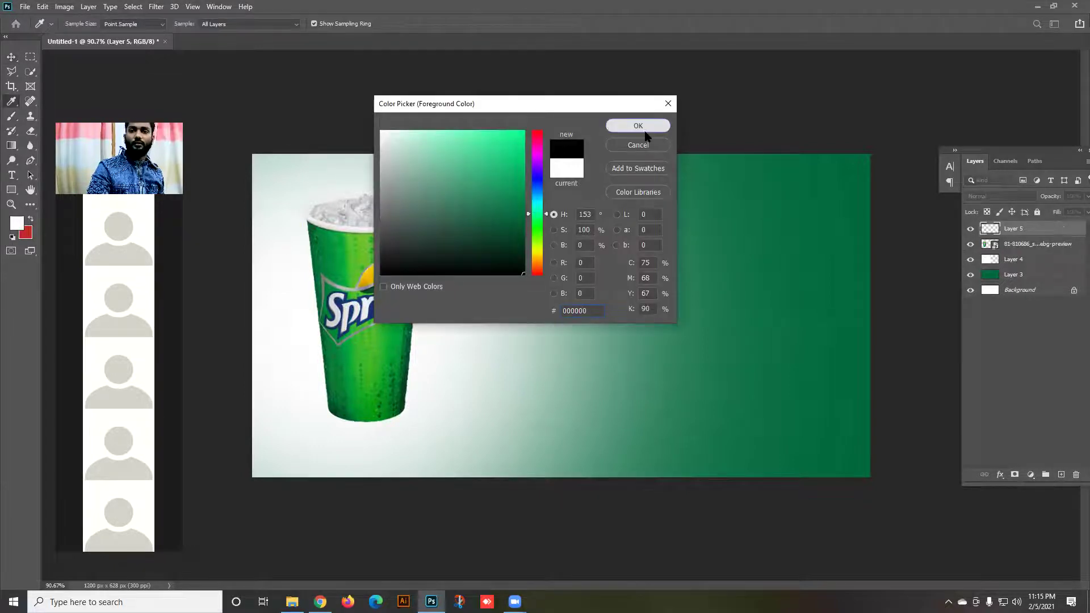
pyautogui.click(638, 124)
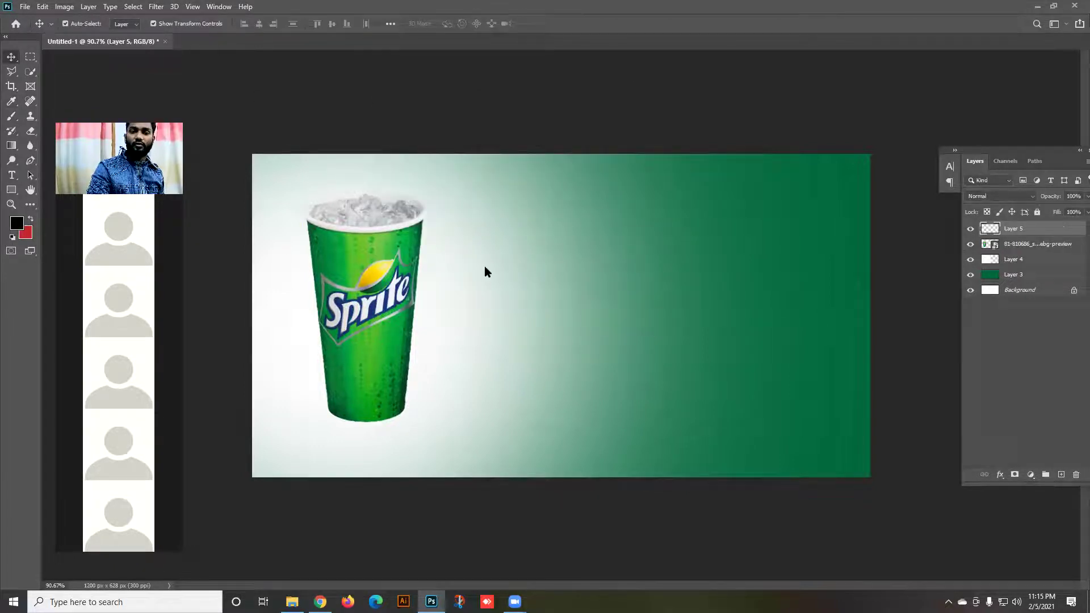
pyautogui.press('b')
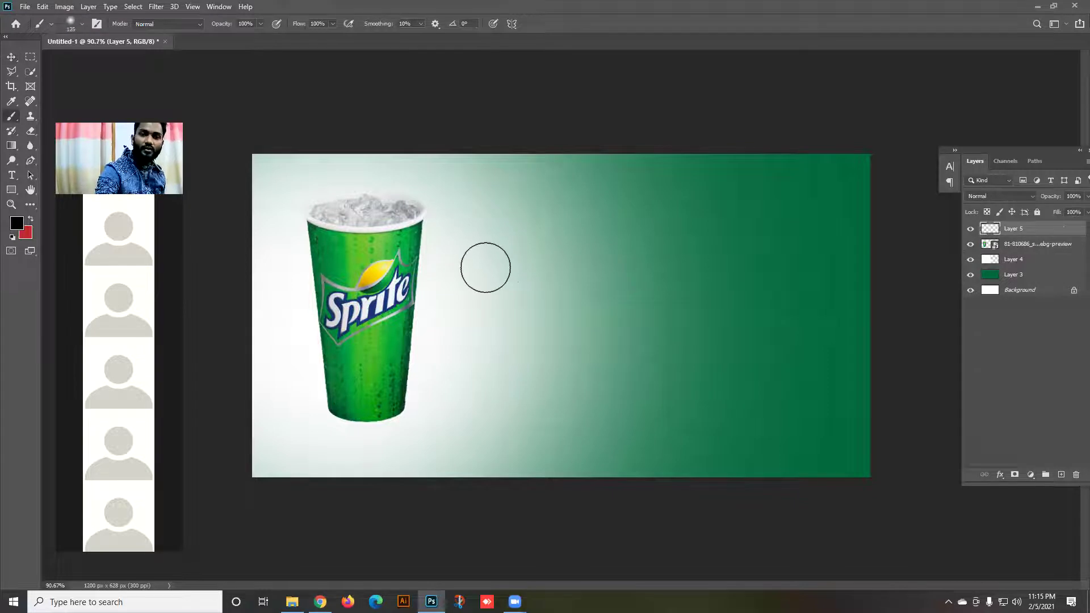
pyautogui.click(526, 310)
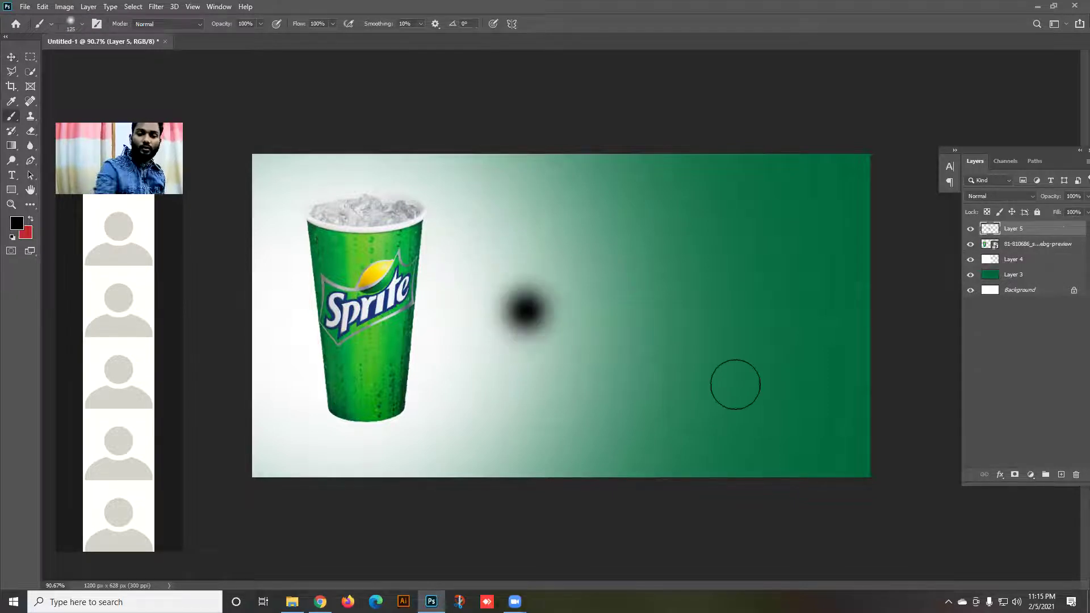
# Transform the black dot into a wide, flat shadow, place it at the cup's base and apply the transform.
pyautogui.hotkey('ctrl', 't')
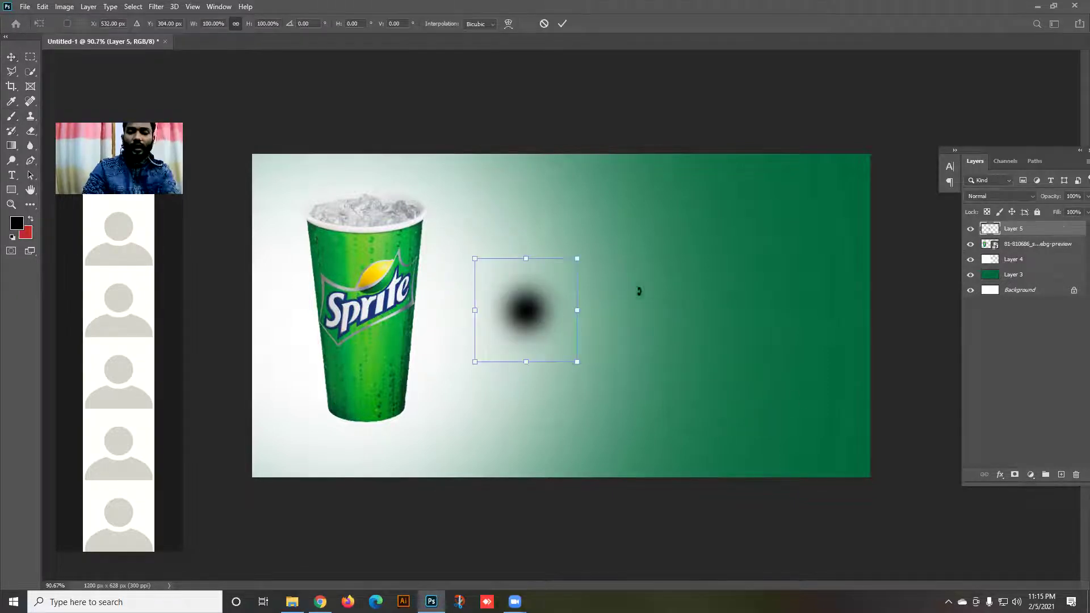
pyautogui.moveTo(525, 260)
pyautogui.mouseDown()
pyautogui.moveTo(588, 278)
pyautogui.moveTo(637, 267)
pyautogui.moveTo(628, 282)
pyautogui.moveTo(537, 282)
pyautogui.moveTo(564, 312)
pyautogui.moveTo(571, 353)
pyautogui.mouseUp()
pyautogui.moveTo(689, 356); pyautogui.dragTo(839, 345)
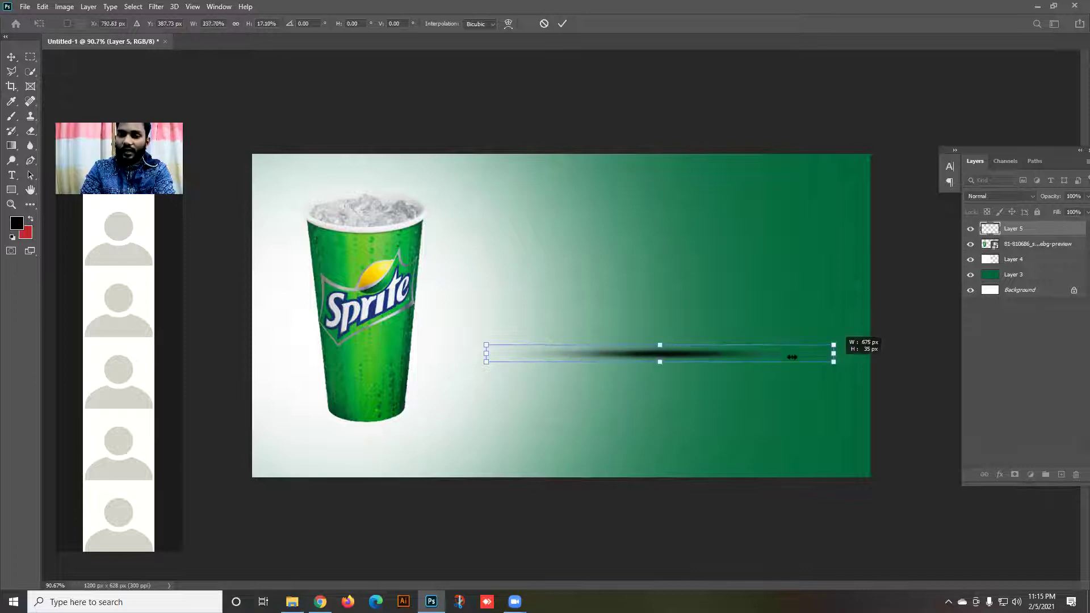
pyautogui.moveTo(637, 360); pyautogui.dragTo(365, 397)
pyautogui.press('Return')
pyautogui.press('b')
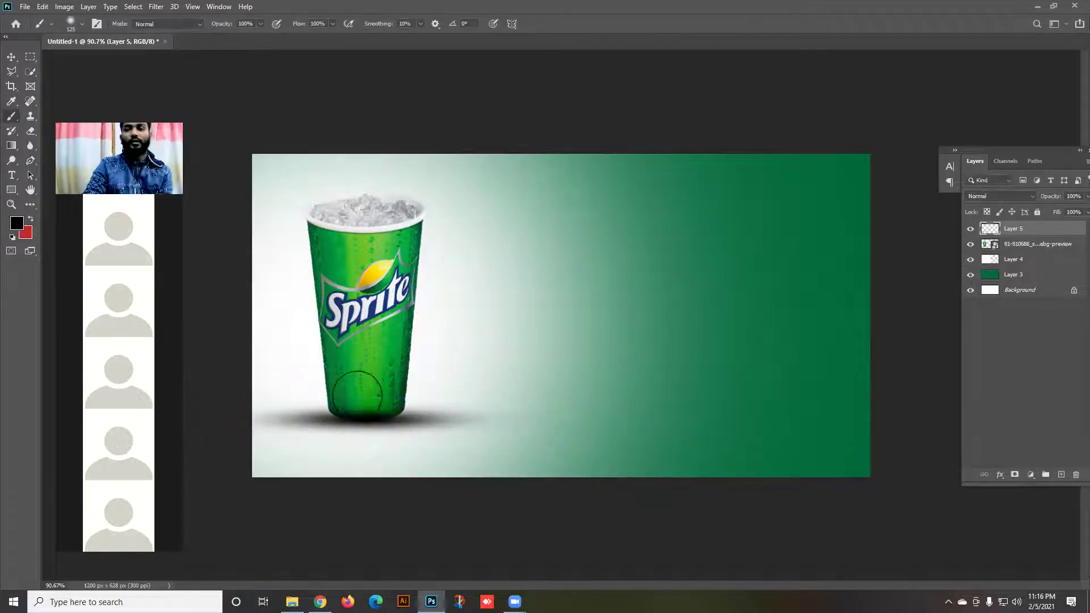
# Move the cup layer above the shadow layer so the shadow lies behind the cup.
pyautogui.click(11, 58)
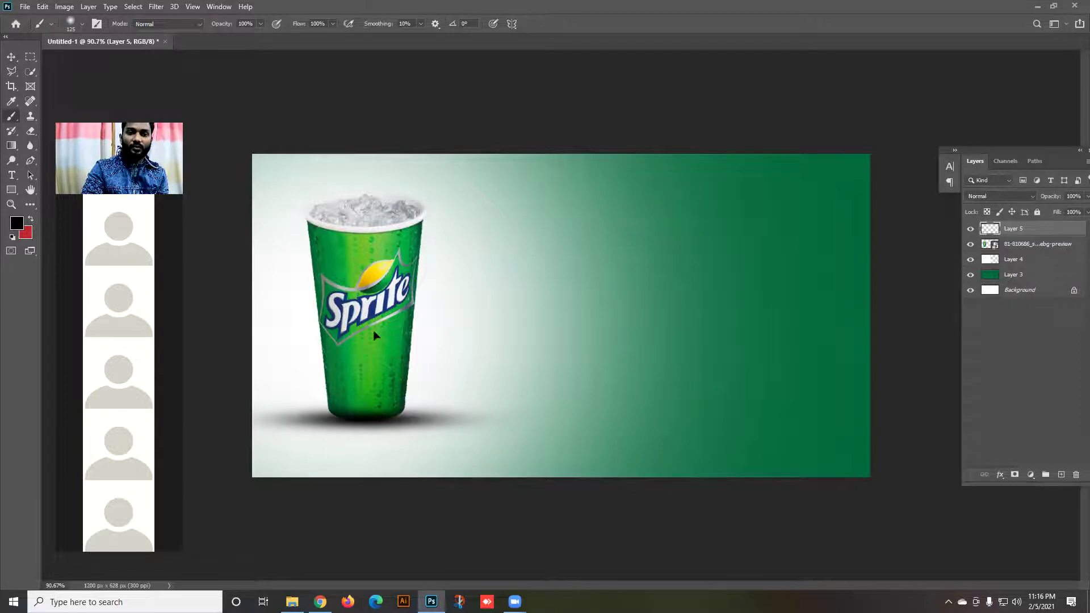
pyautogui.moveTo(365, 293)
pyautogui.mouseDown()
pyautogui.moveTo(359, 282)
pyautogui.moveTo(366, 290)
pyautogui.mouseUp()
pyautogui.moveTo(1024, 248); pyautogui.dragTo(1017, 232)
pyautogui.moveTo(1018, 227); pyautogui.dragTo(1016, 227)
# Move the cup slightly to the right and nudge it down onto its shadow.
pyautogui.moveTo(366, 322); pyautogui.dragTo(372, 329)
pyautogui.press('Down')
pyautogui.press('Down')
pyautogui.press('Down')
pyautogui.press('Down')
pyautogui.press('Down')
pyautogui.press('Down')
pyautogui.press('Down')
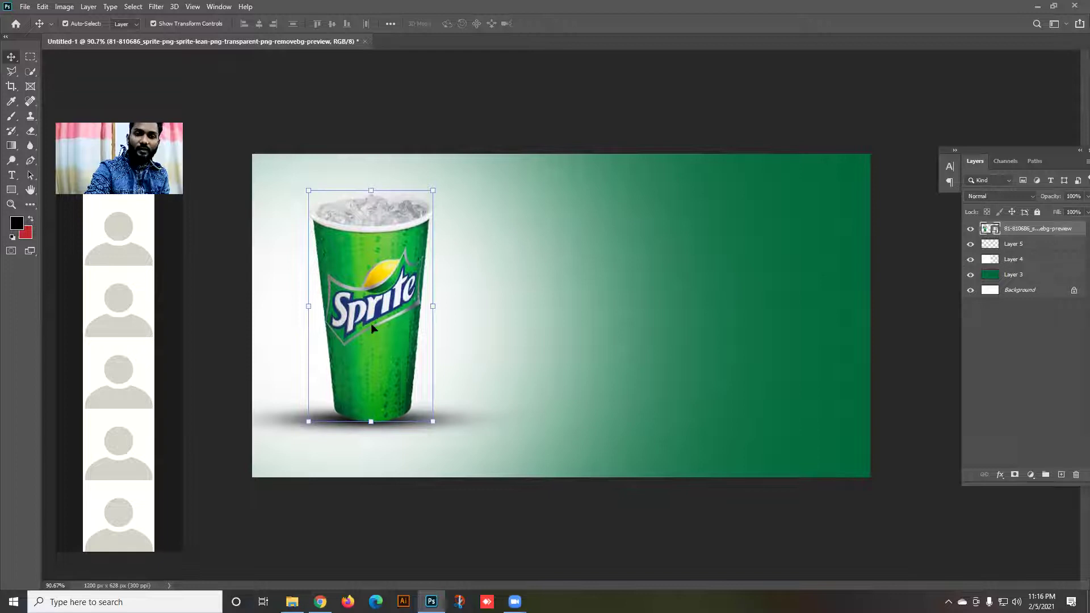
# Duplicate the cup layer and place the copy to the right of the original cup, clear of its shadow.
pyautogui.click(483, 139)
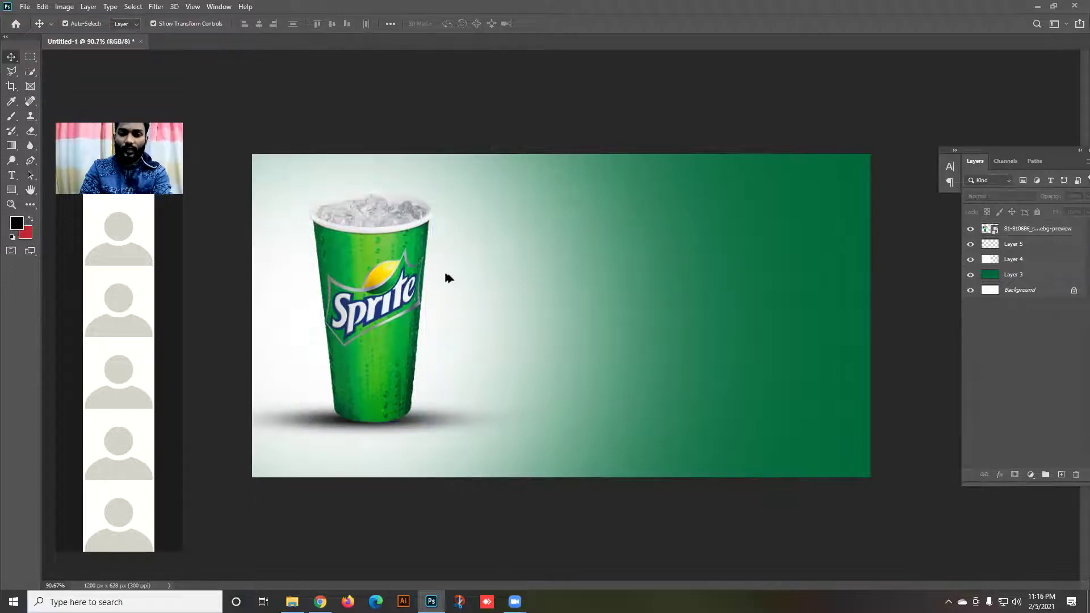
pyautogui.scroll(-2, 451, 279)
pyautogui.click(452, 407)
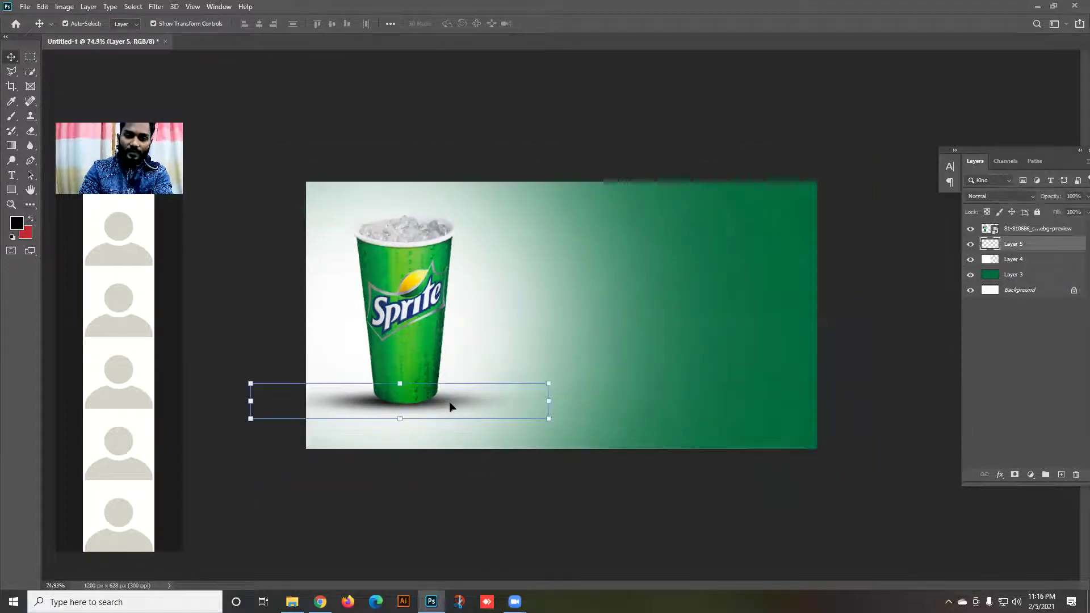
pyautogui.click(434, 157)
pyautogui.click(409, 276)
pyautogui.moveTo(409, 276); pyautogui.dragTo(581, 281)
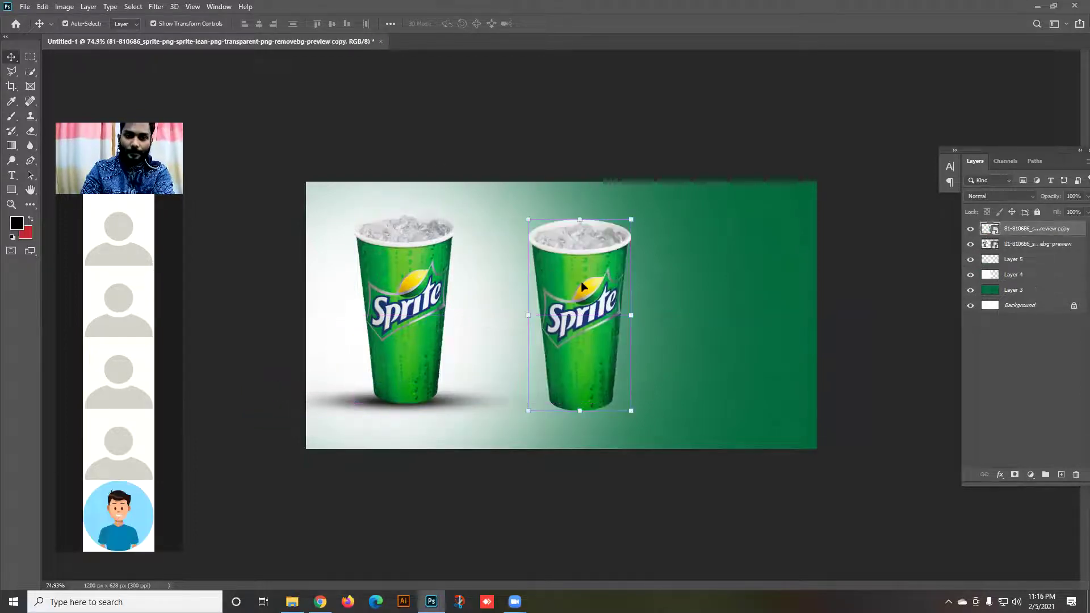
# Rasterize the cup copy, select its outline, fill it with black and deselect.
pyautogui.rightClick(1009, 233)
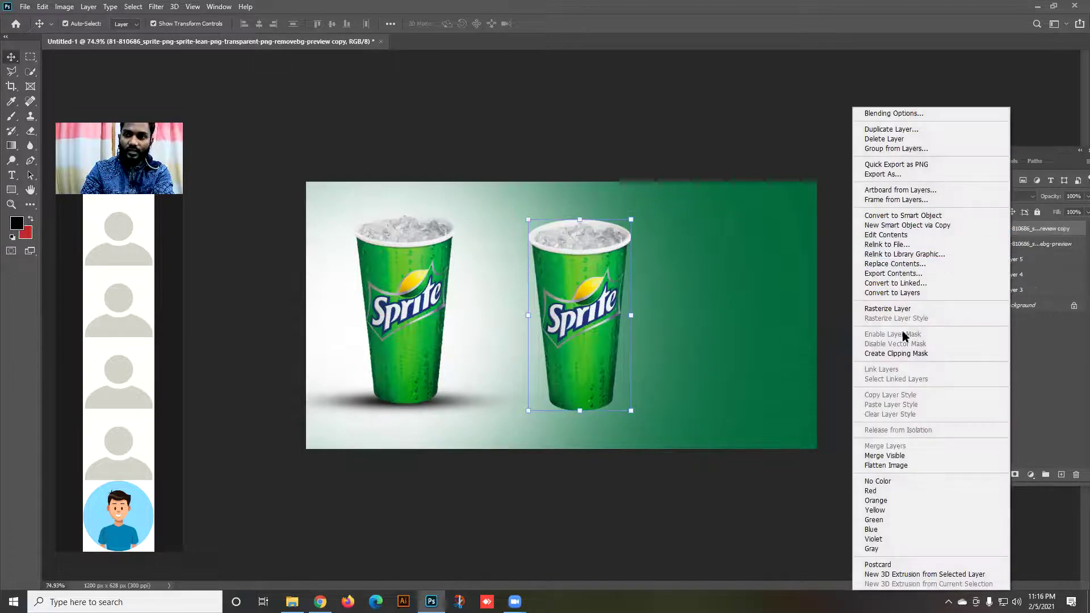
pyautogui.click(894, 308)
pyautogui.keyDown('ctrl'); pyautogui.click(989, 230); pyautogui.keyUp('ctrl')
pyautogui.hotkey('alt', 'BackSpace')
pyautogui.hotkey('ctrl', 'd')
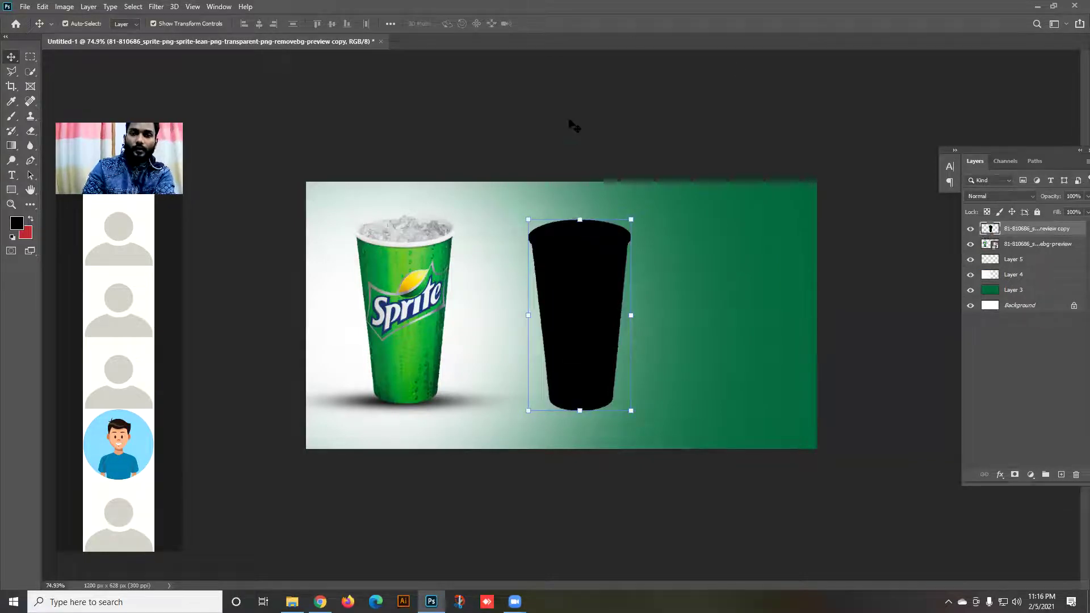
# Move the base shadow slightly right and down, reposition the cup to stand on it and apply the transform.
pyautogui.click(420, 309)
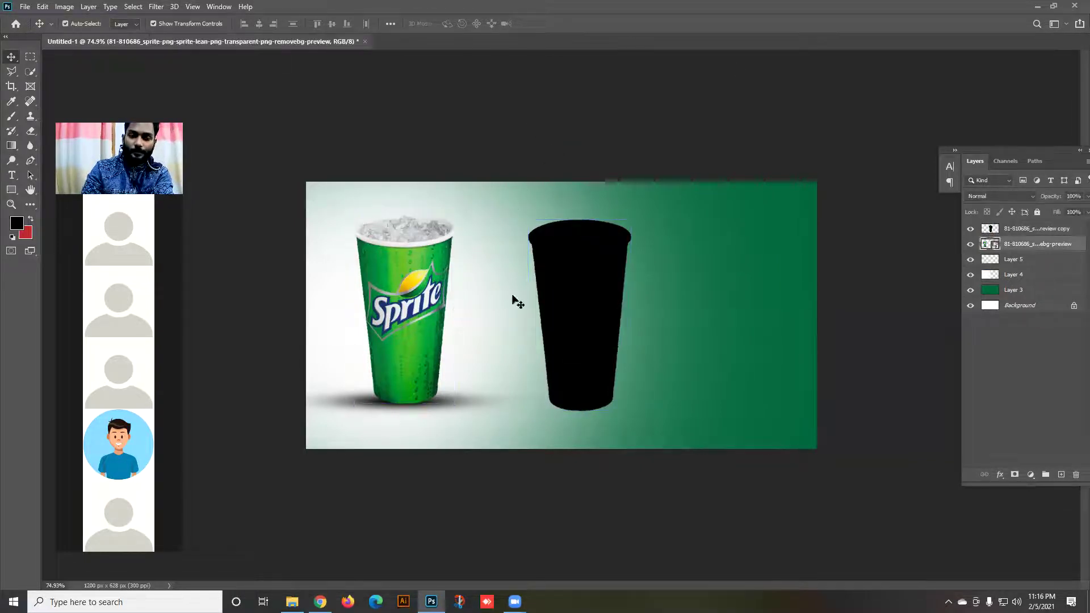
pyautogui.click(531, 195)
pyautogui.moveTo(458, 407); pyautogui.dragTo(479, 420)
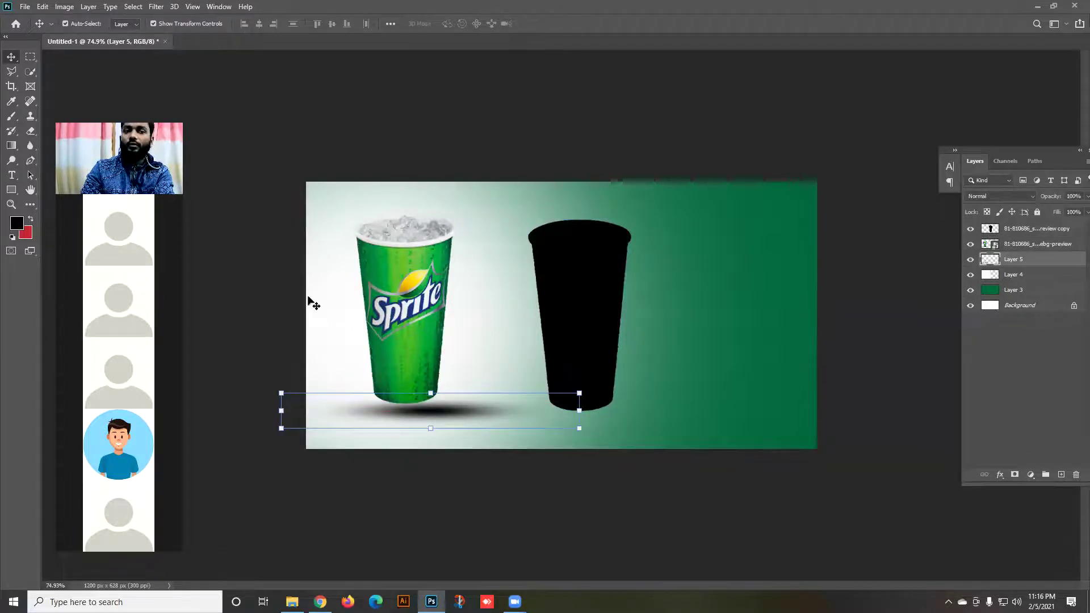
pyautogui.moveTo(429, 311); pyautogui.dragTo(401, 292)
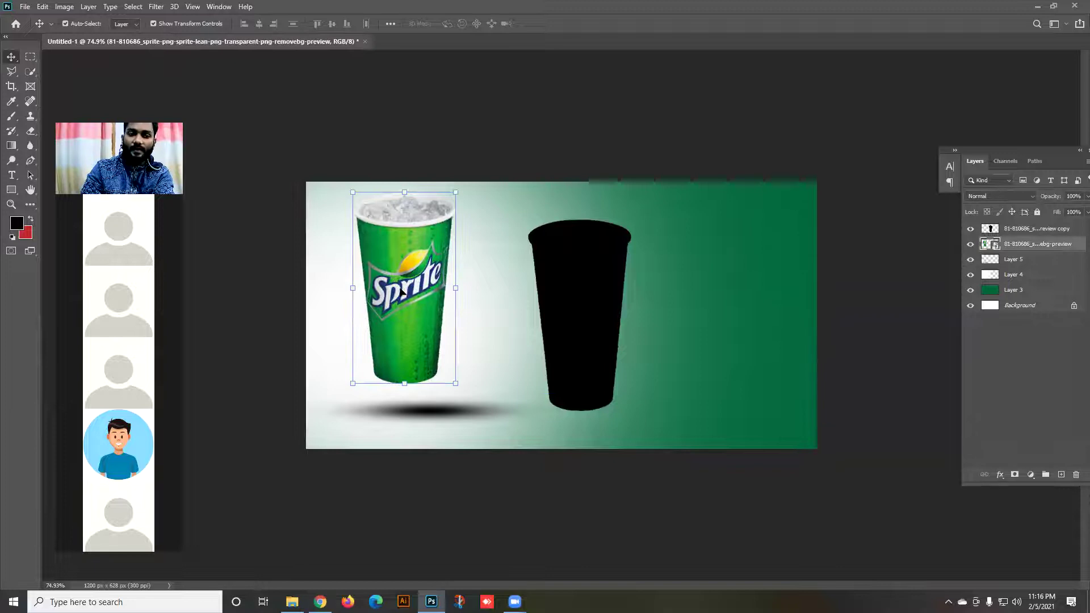
pyautogui.moveTo(456, 288); pyautogui.dragTo(531, 287)
pyautogui.moveTo(450, 287); pyautogui.dragTo(448, 313)
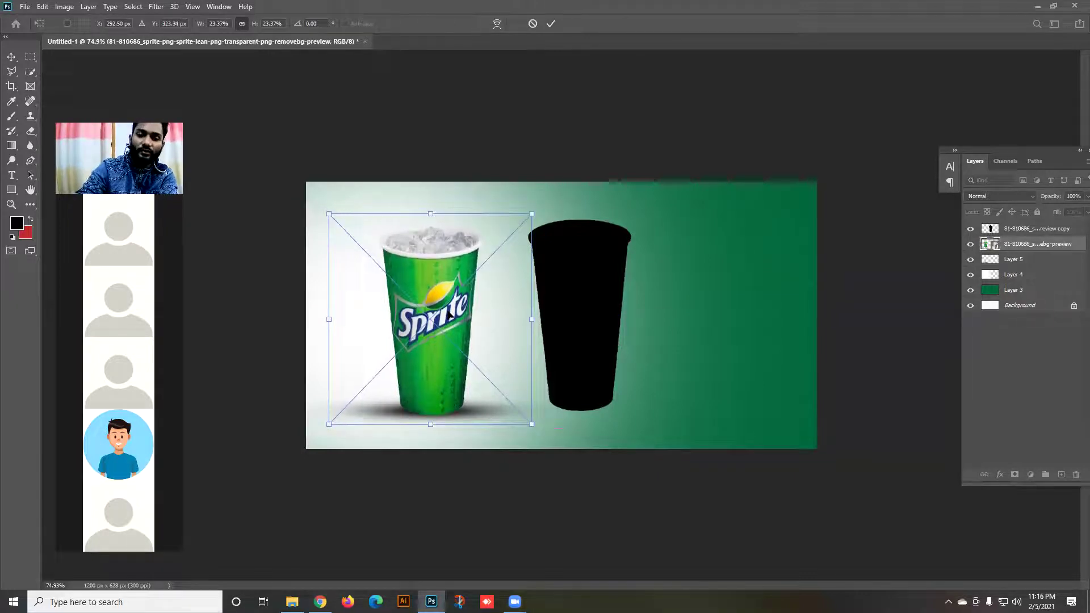
pyautogui.press('Return')
# Distort the black cup silhouette into a low shape slanting away to the right from the cup's base.
pyautogui.moveTo(619, 227)
pyautogui.mouseDown()
pyautogui.moveTo(591, 228)
pyautogui.moveTo(577, 250)
pyautogui.moveTo(613, 233)
pyautogui.moveTo(635, 243)
pyautogui.moveTo(605, 243)
pyautogui.mouseUp()
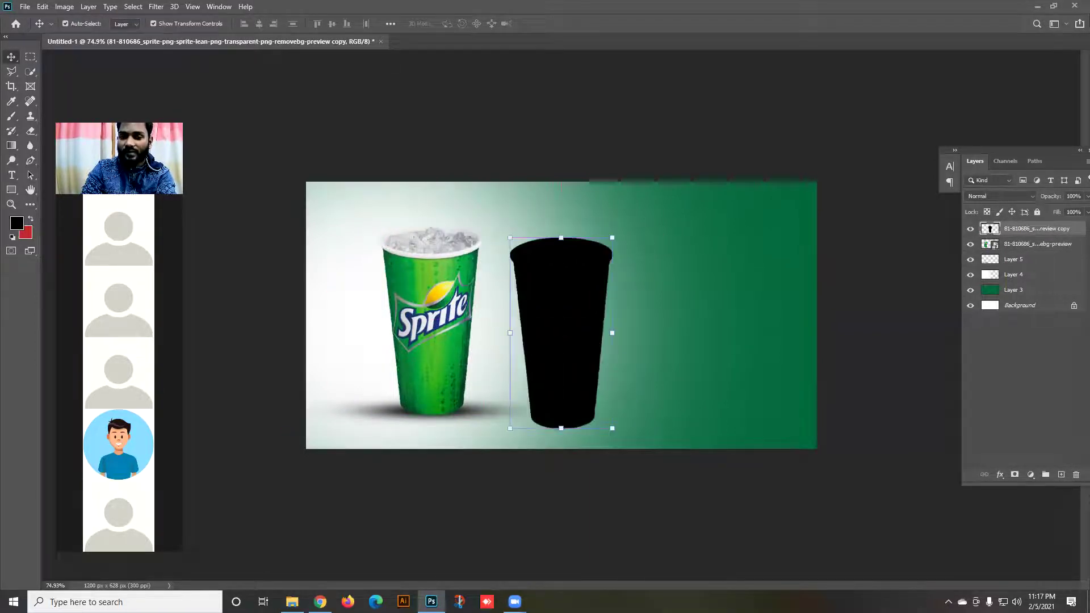
pyautogui.hotkey('ctrl', 't')
pyautogui.rightClick(566, 289)
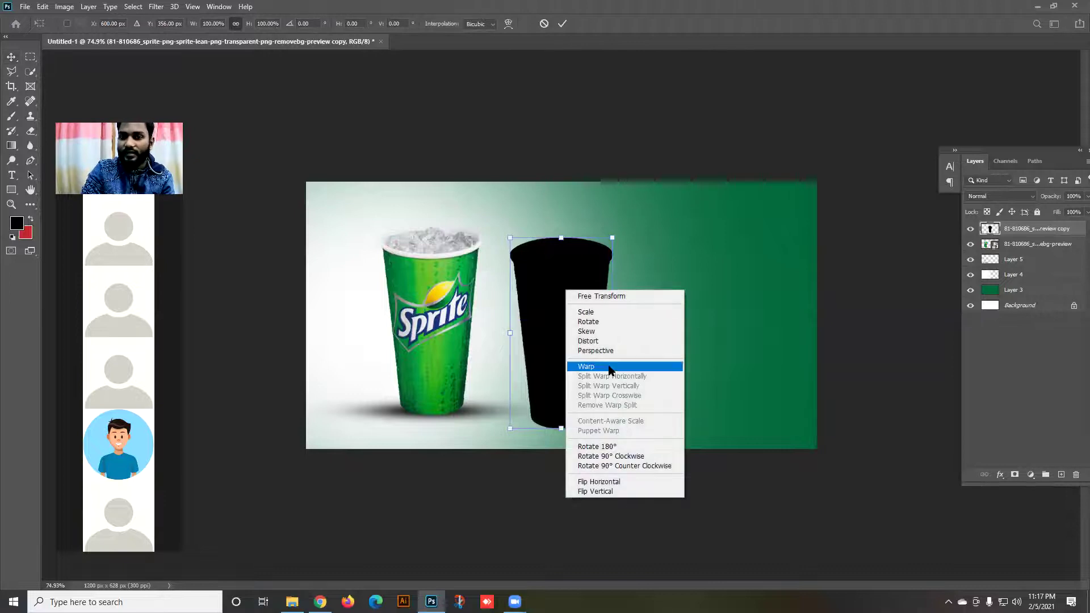
pyautogui.click(609, 340)
pyautogui.moveTo(561, 238); pyautogui.dragTo(731, 344)
pyautogui.moveTo(648, 357); pyautogui.dragTo(509, 343)
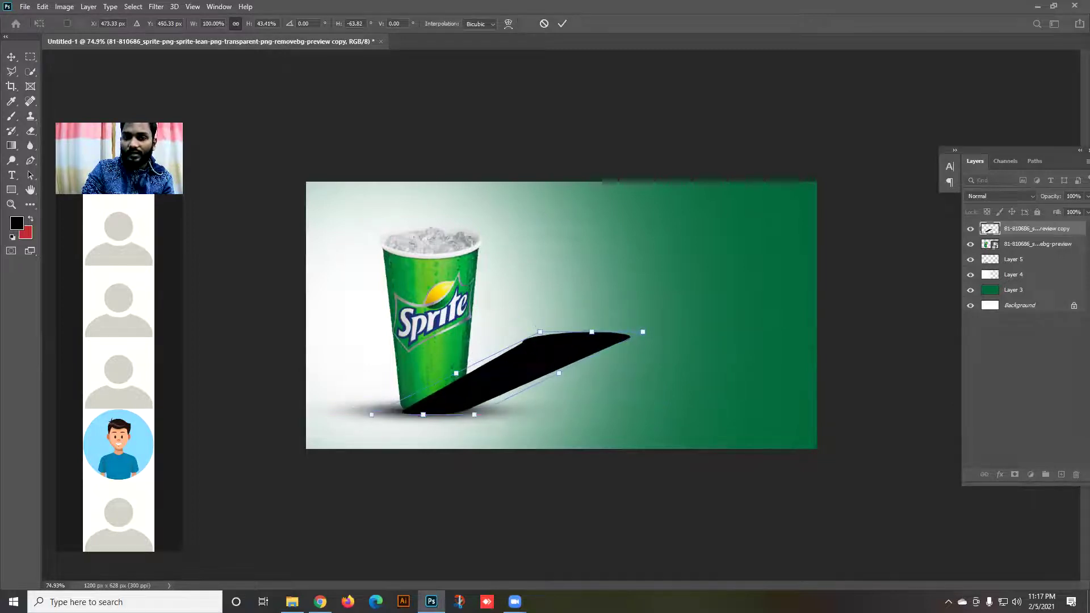
pyautogui.moveTo(591, 331); pyautogui.dragTo(592, 324)
# Warp the lower corners of the slanted silhouette to fit the cup's base and apply the transform.
pyautogui.rightClick(479, 184)
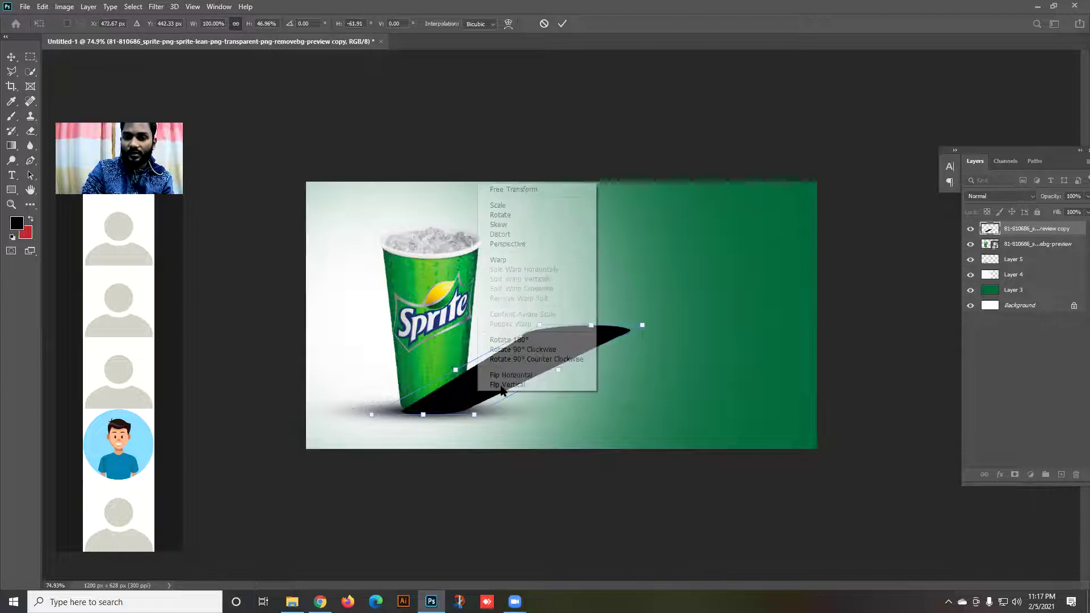
pyautogui.click(494, 259)
pyautogui.moveTo(371, 417); pyautogui.dragTo(372, 403)
pyautogui.moveTo(474, 416); pyautogui.dragTo(448, 416)
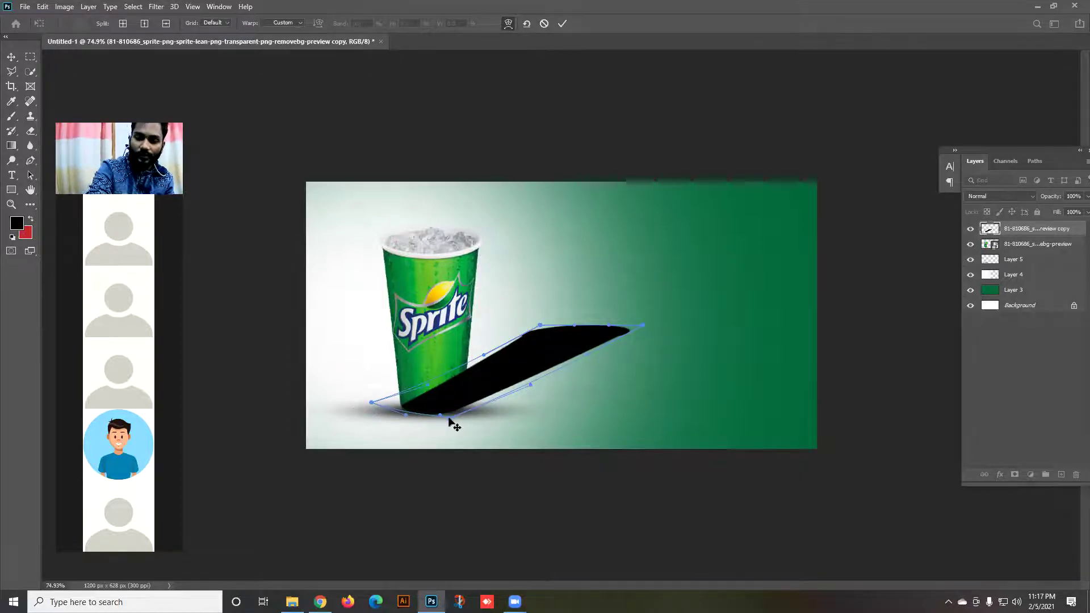
pyautogui.press('Return')
# Move the black silhouette layer below the cup layer so the cast shadow lies behind the cup.
pyautogui.moveTo(999, 263)
pyautogui.mouseDown()
pyautogui.moveTo(1034, 238)
pyautogui.moveTo(1033, 252)
pyautogui.mouseUp()
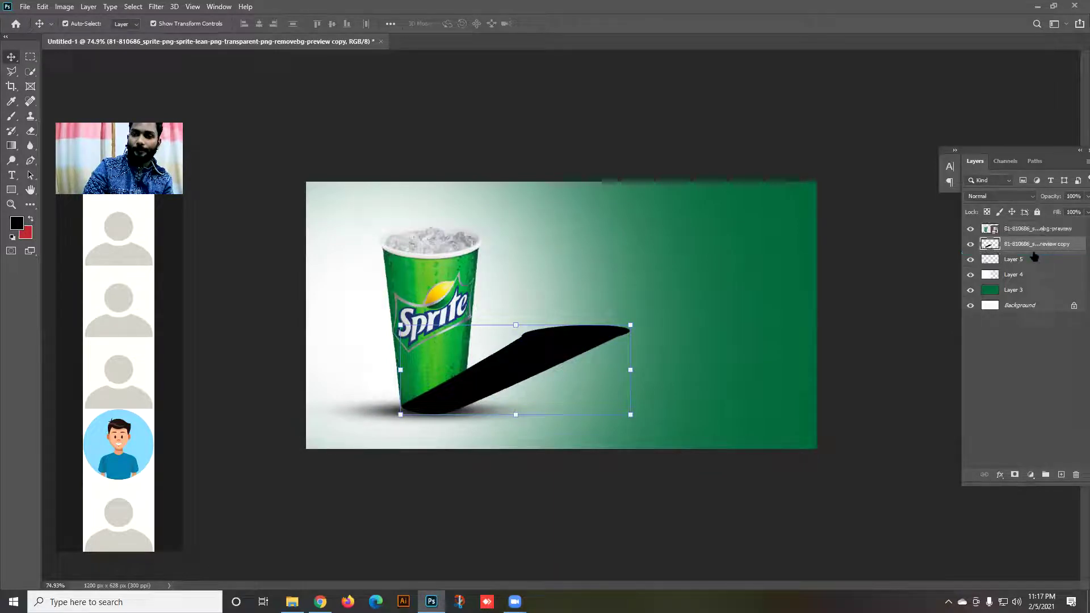
pyautogui.click(1086, 196)
pyautogui.moveTo(1087, 211)
pyautogui.mouseDown()
pyautogui.moveTo(1060, 211)
pyautogui.moveTo(1085, 211)
pyautogui.mouseUp()
pyautogui.click(908, 300)
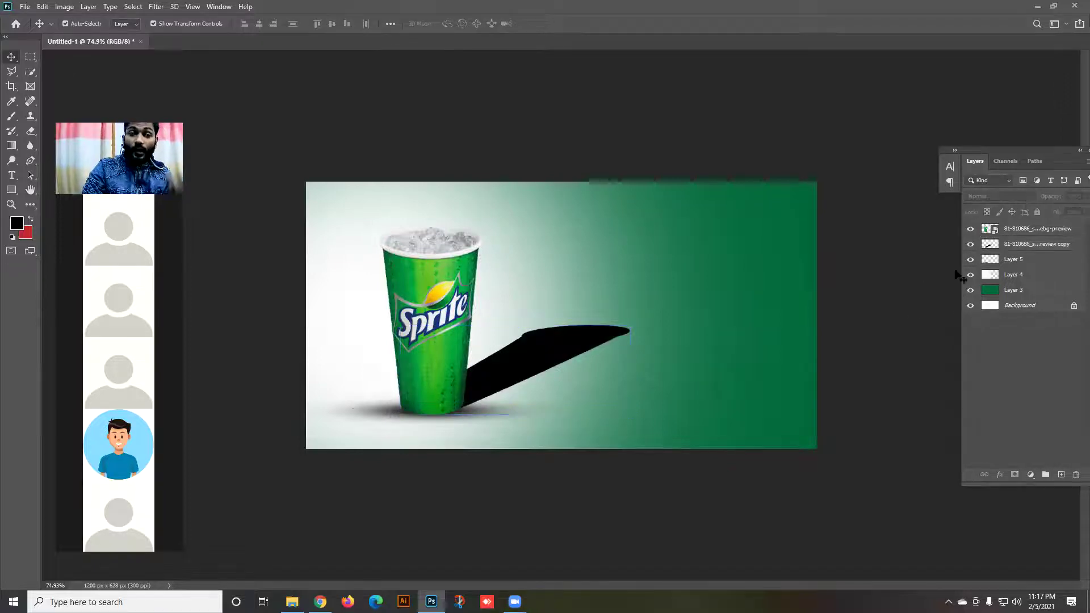
# Fade out the far end of the cast shadow with a soft 700 px Eraser.
pyautogui.click(1022, 243)
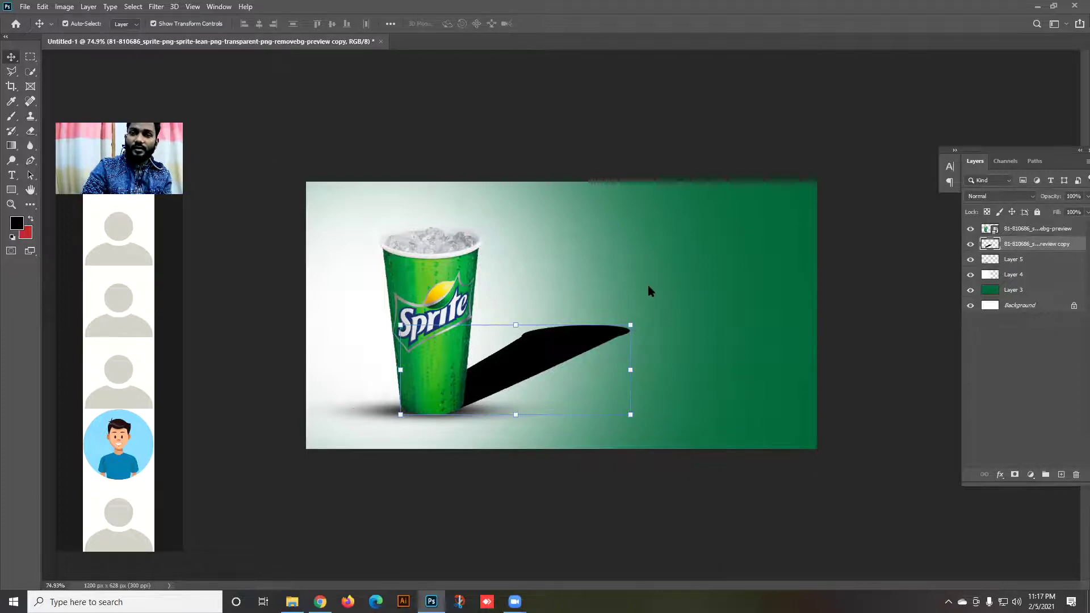
pyautogui.press('e')
pyautogui.moveTo(642, 319)
pyautogui.mouseDown()
pyautogui.moveTo(651, 314)
pyautogui.moveTo(634, 296)
pyautogui.moveTo(648, 294)
pyautogui.moveTo(627, 293)
pyautogui.moveTo(642, 287)
pyautogui.mouseUp()
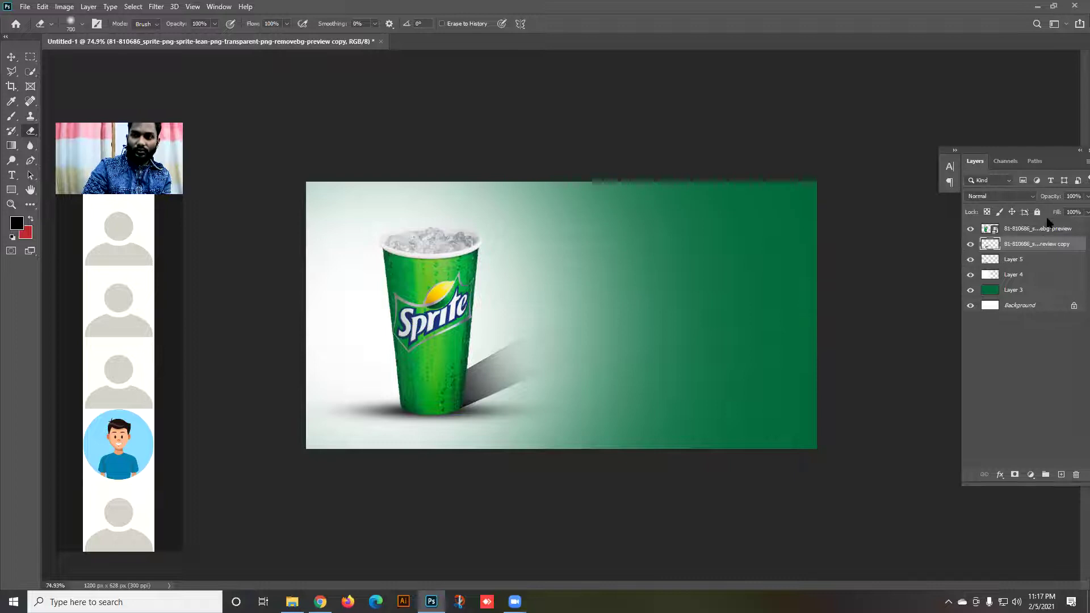
# Lower the cast shadow layer's opacity to 32% and deselect the layer.
pyautogui.click(1086, 196)
pyautogui.moveTo(1070, 215)
pyautogui.mouseDown()
pyautogui.moveTo(1035, 213)
pyautogui.moveTo(1051, 213)
pyautogui.mouseUp()
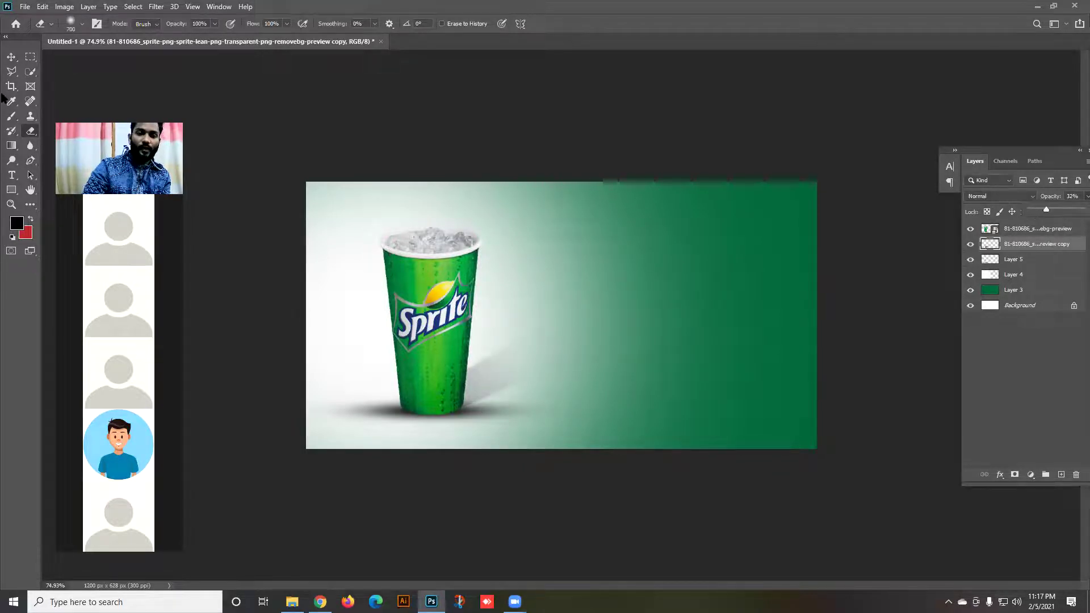
pyautogui.click(11, 56)
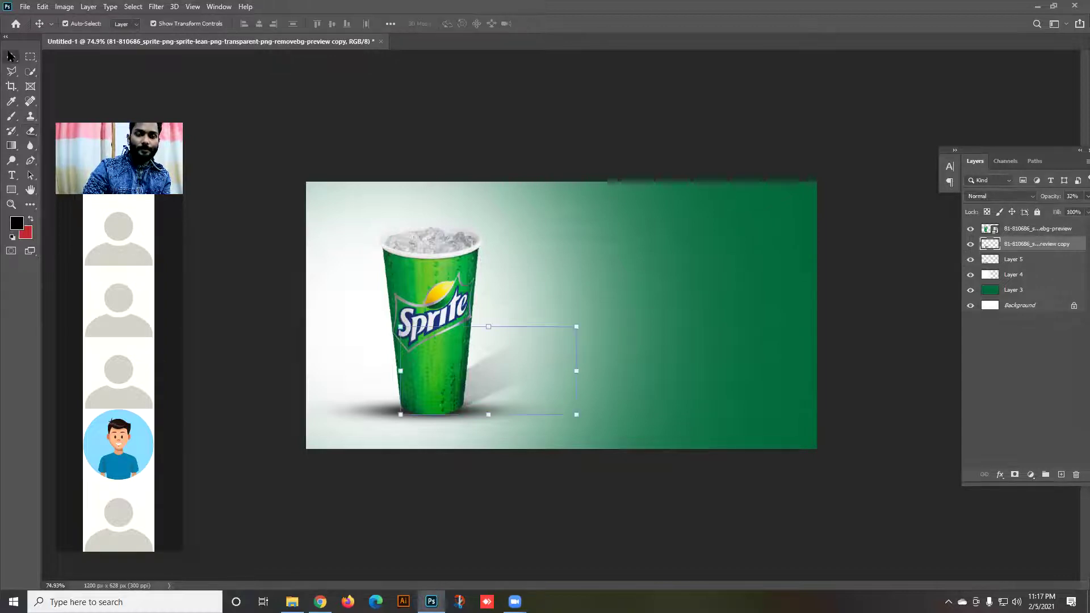
pyautogui.click(216, 111)
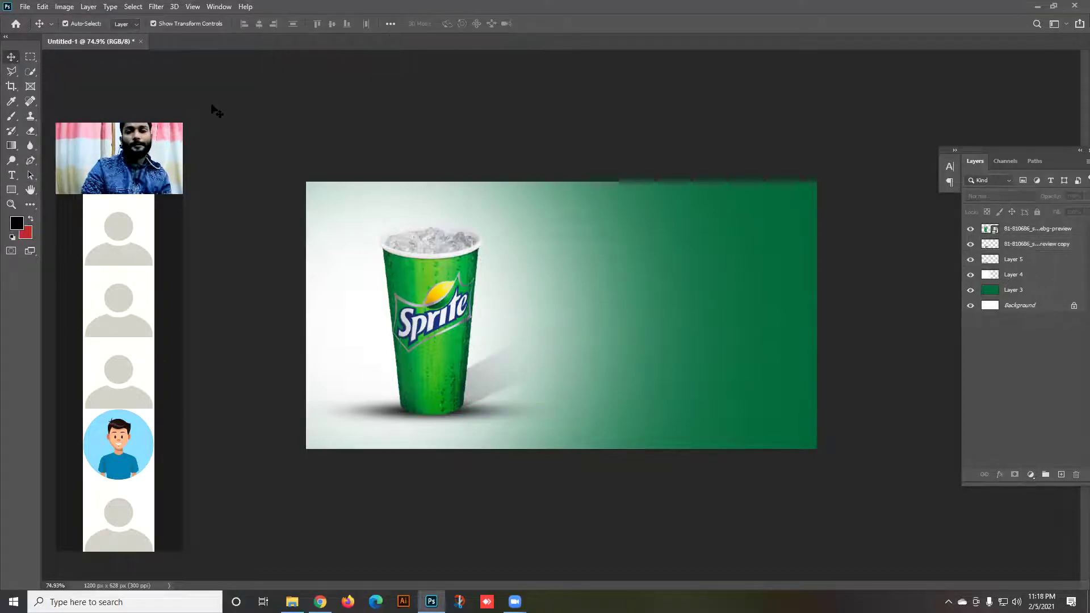
# Move the cast shadow, the cup and the base shadow apart so each piece stands separately on the canvas.
pyautogui.moveTo(498, 386); pyautogui.dragTo(589, 341)
pyautogui.moveTo(435, 339); pyautogui.dragTo(388, 314)
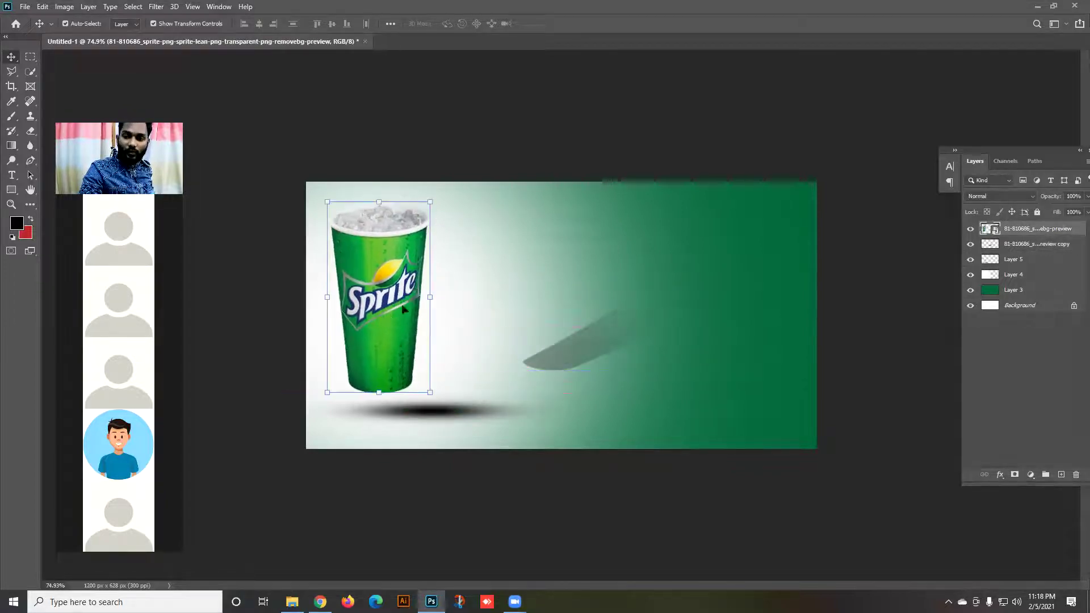
pyautogui.click(462, 182)
pyautogui.moveTo(444, 413); pyautogui.dragTo(493, 392)
pyautogui.click(1085, 197)
pyautogui.moveTo(1081, 209)
pyautogui.mouseDown()
pyautogui.moveTo(1054, 212)
pyautogui.moveTo(1082, 211)
pyautogui.mouseUp()
pyautogui.moveTo(386, 295); pyautogui.dragTo(414, 273)
# Restore the cast shadow layer to full opacity and space out the cup and both shadows vertically.
pyautogui.moveTo(976, 152); pyautogui.dragTo(923, 151)
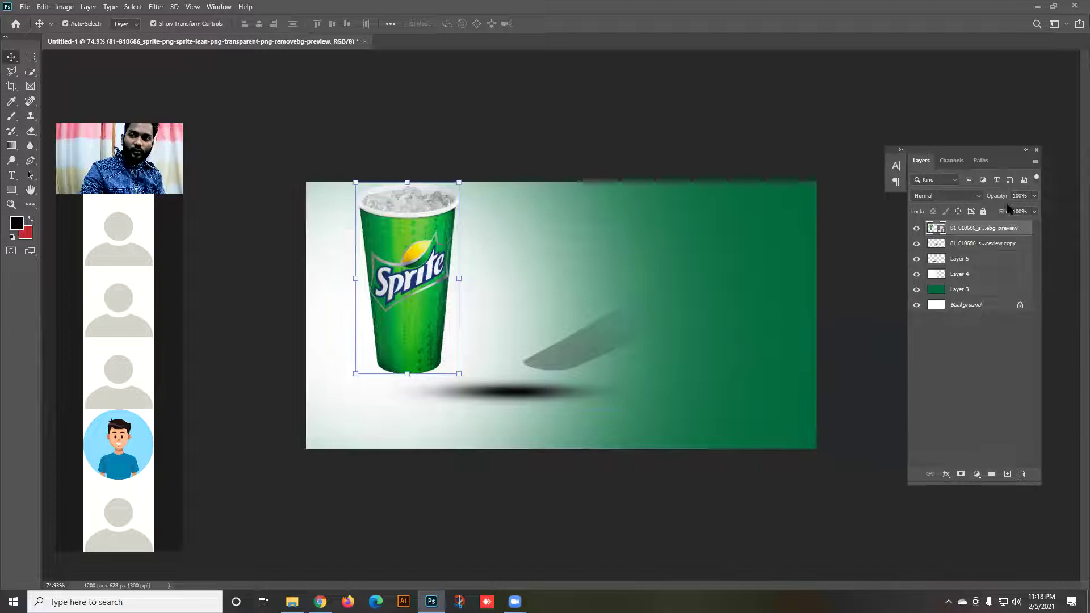
pyautogui.click(1034, 197)
pyautogui.moveTo(1029, 206); pyautogui.dragTo(1051, 214)
pyautogui.moveTo(540, 332); pyautogui.dragTo(539, 356)
pyautogui.moveTo(542, 314); pyautogui.dragTo(543, 285)
pyautogui.click(1034, 195)
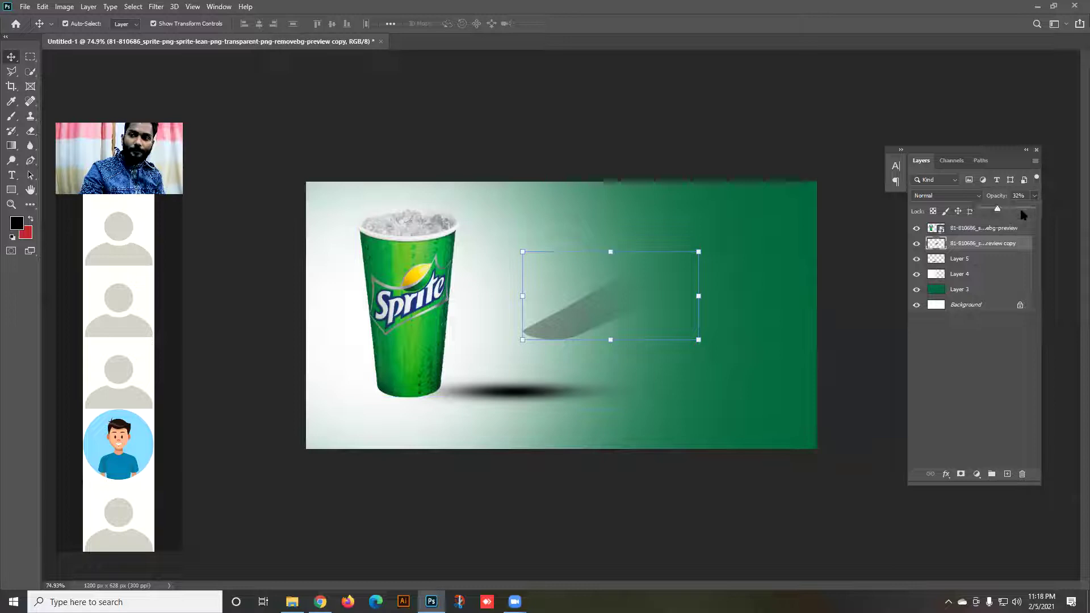
pyautogui.moveTo(997, 209); pyautogui.dragTo(1059, 209)
pyautogui.click(732, 125)
pyautogui.moveTo(506, 397); pyautogui.dragTo(511, 420)
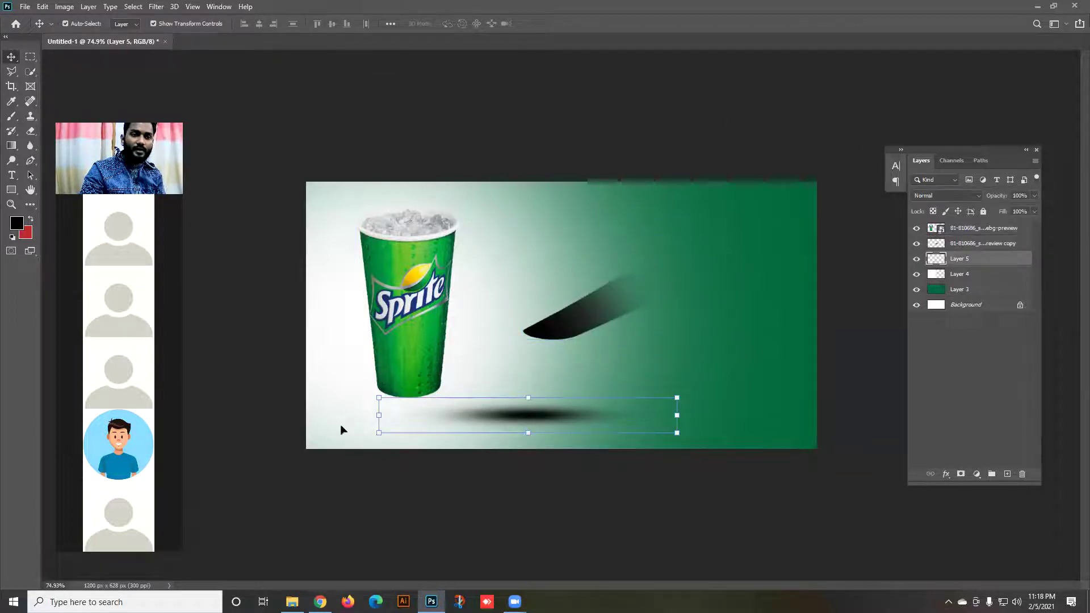
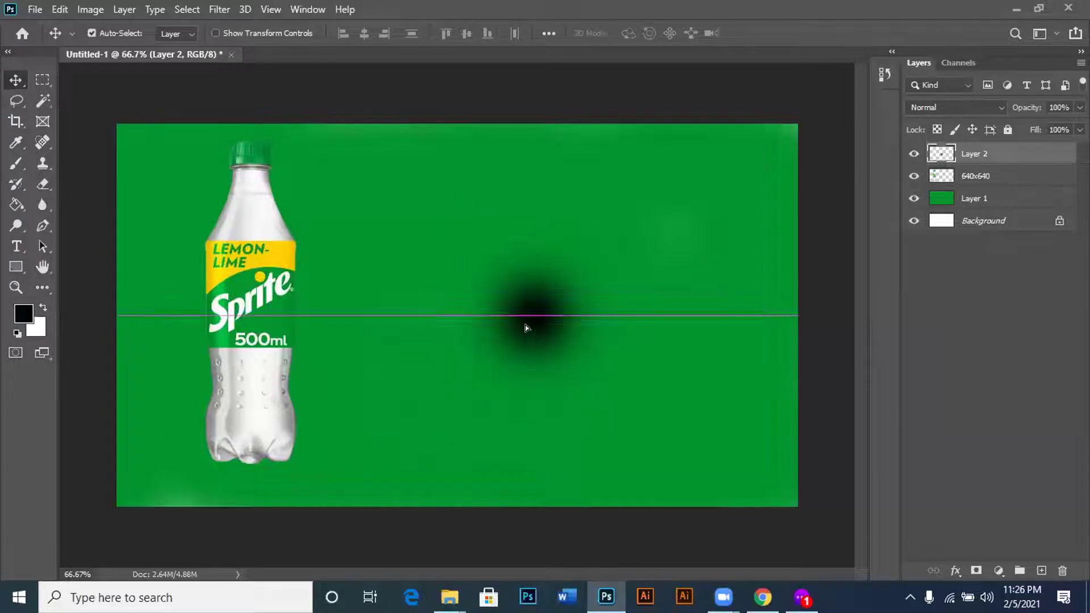
# Free-transform the black dot on Layer 2 into a flat ellipse scaled to about 147% wide and 58% high.
pyautogui.hotkey('ctrl', 't')
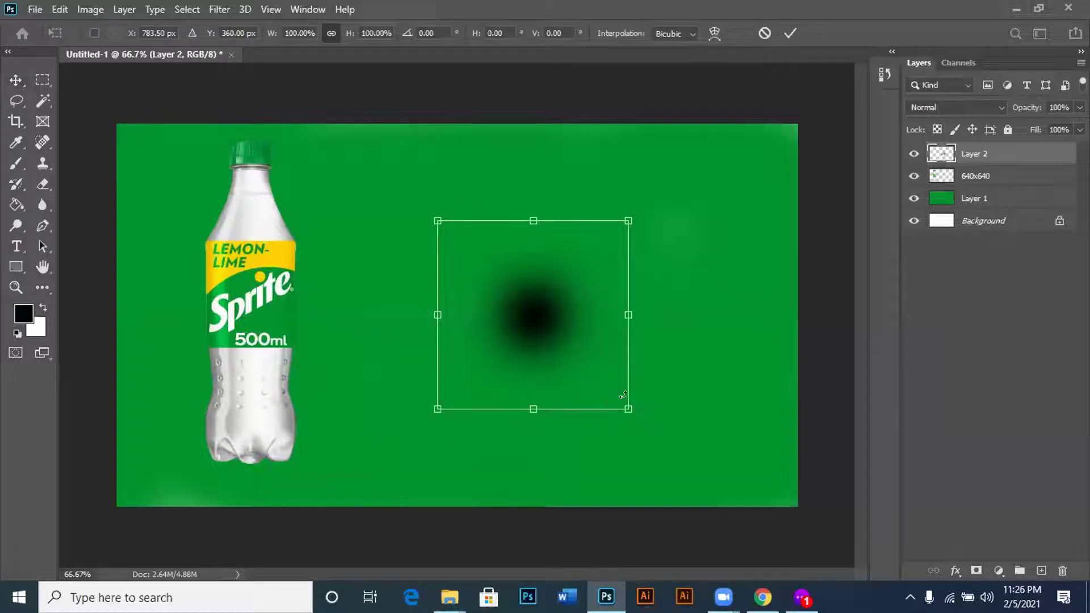
pyautogui.moveTo(625, 403); pyautogui.dragTo(829, 437)
pyautogui.moveTo(724, 363); pyautogui.dragTo(836, 367)
pyautogui.moveTo(589, 363); pyautogui.dragTo(464, 318)
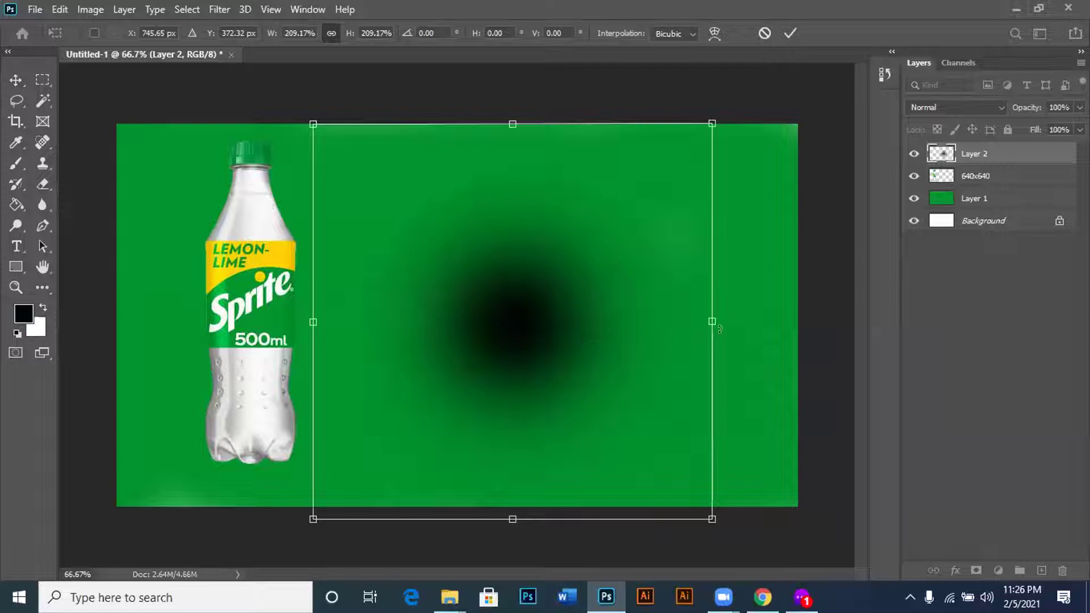
pyautogui.moveTo(711, 318); pyautogui.dragTo(937, 314)
pyautogui.moveTo(594, 121); pyautogui.dragTo(597, 230)
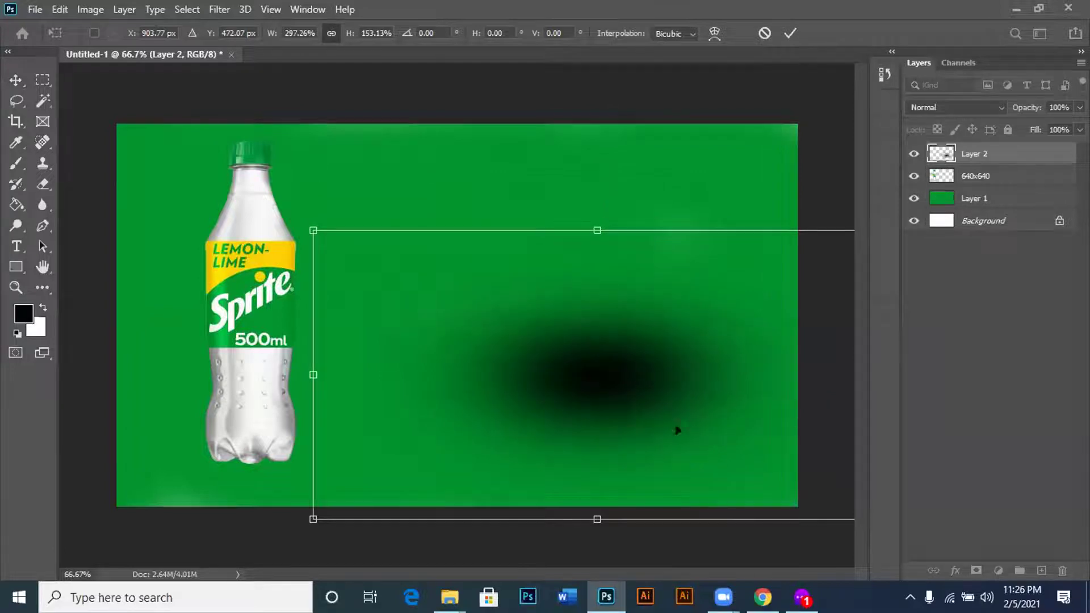
pyautogui.moveTo(632, 380); pyautogui.dragTo(591, 324)
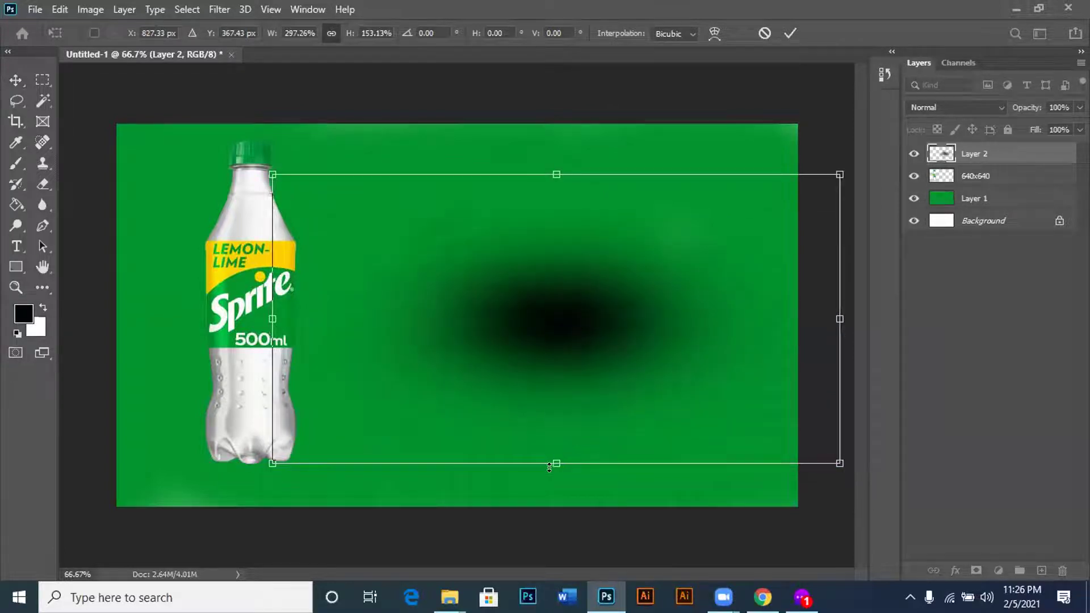
pyautogui.moveTo(549, 461); pyautogui.dragTo(541, 394)
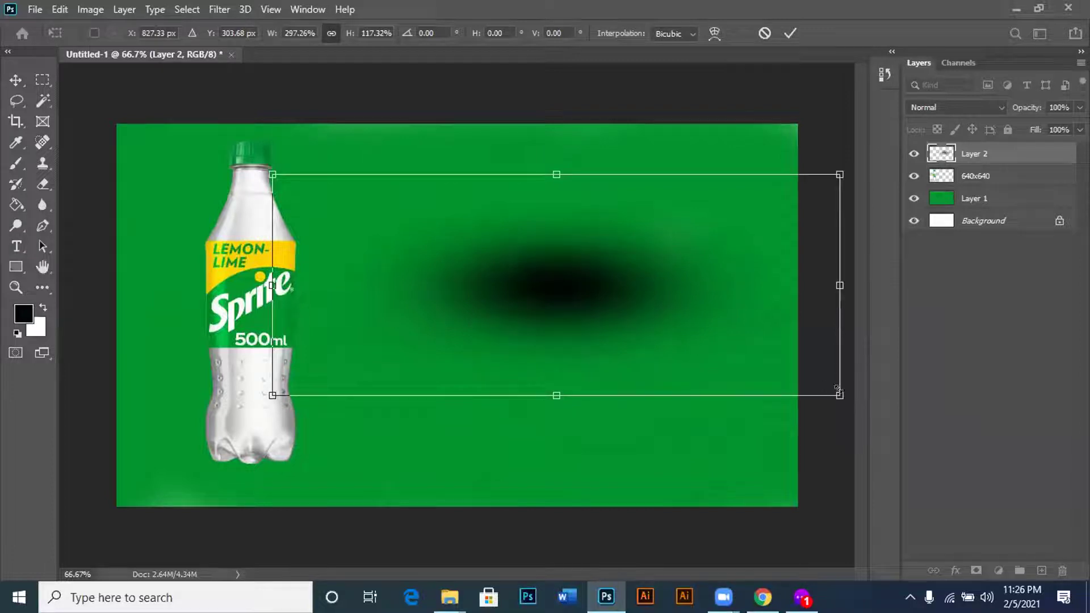
pyautogui.moveTo(838, 393); pyautogui.dragTo(528, 339)
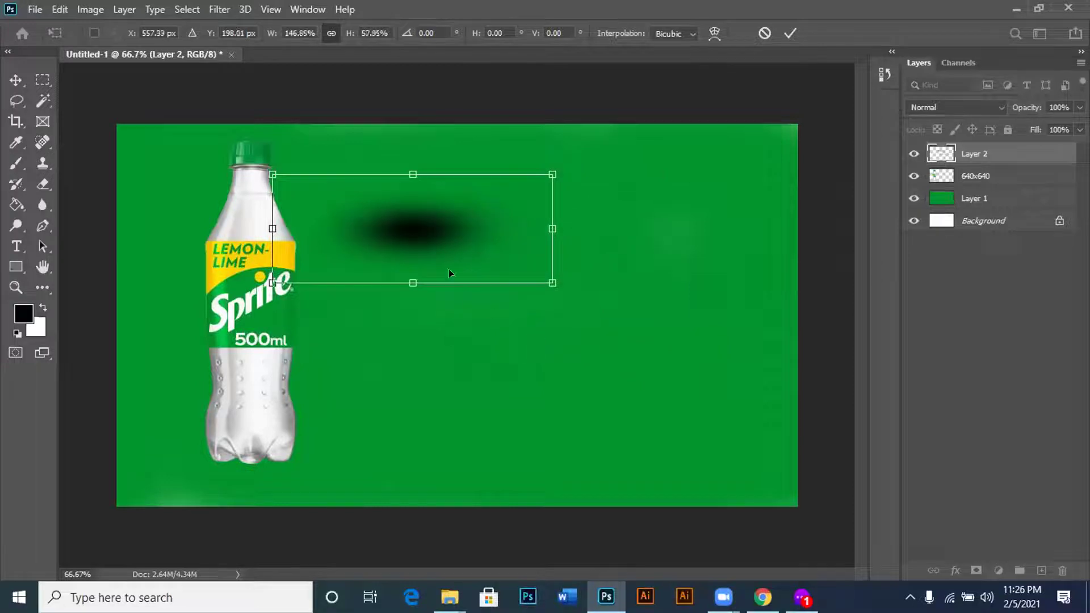
# Move the shadow ellipse beneath the bottle's base and resize it to about 107% wide and 42% high.
pyautogui.moveTo(434, 236); pyautogui.dragTo(282, 476)
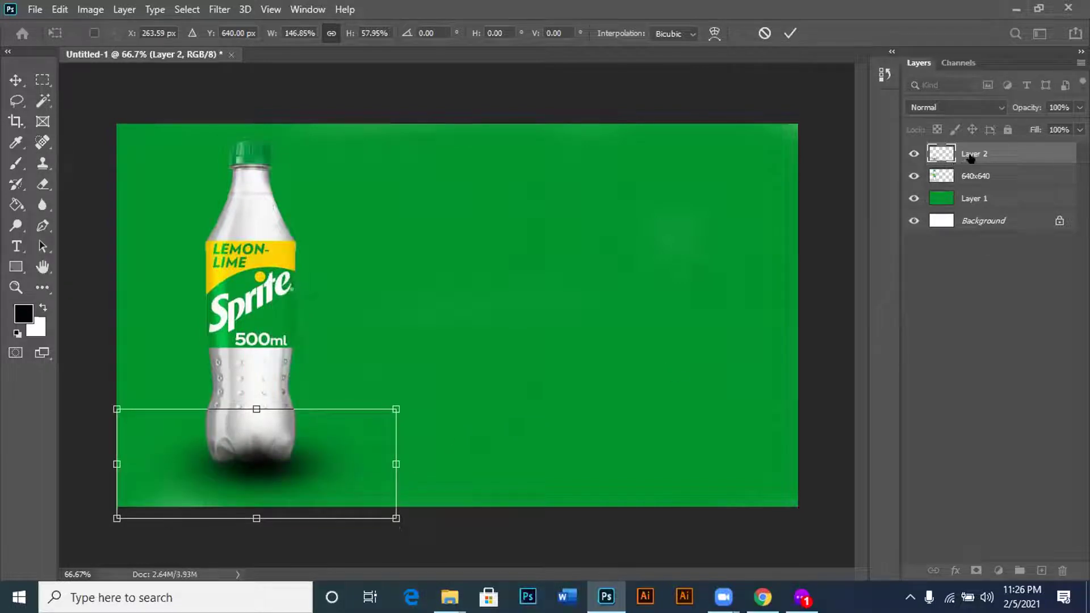
pyautogui.moveTo(395, 518); pyautogui.dragTo(418, 527)
pyautogui.moveTo(326, 477); pyautogui.dragTo(314, 476)
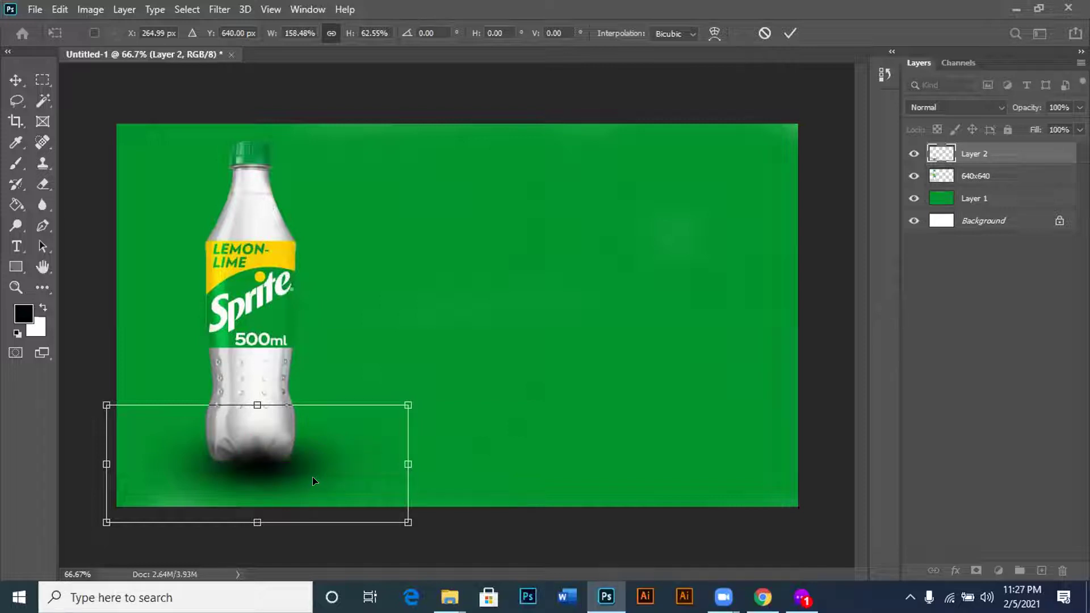
pyautogui.moveTo(257, 405); pyautogui.dragTo(256, 427)
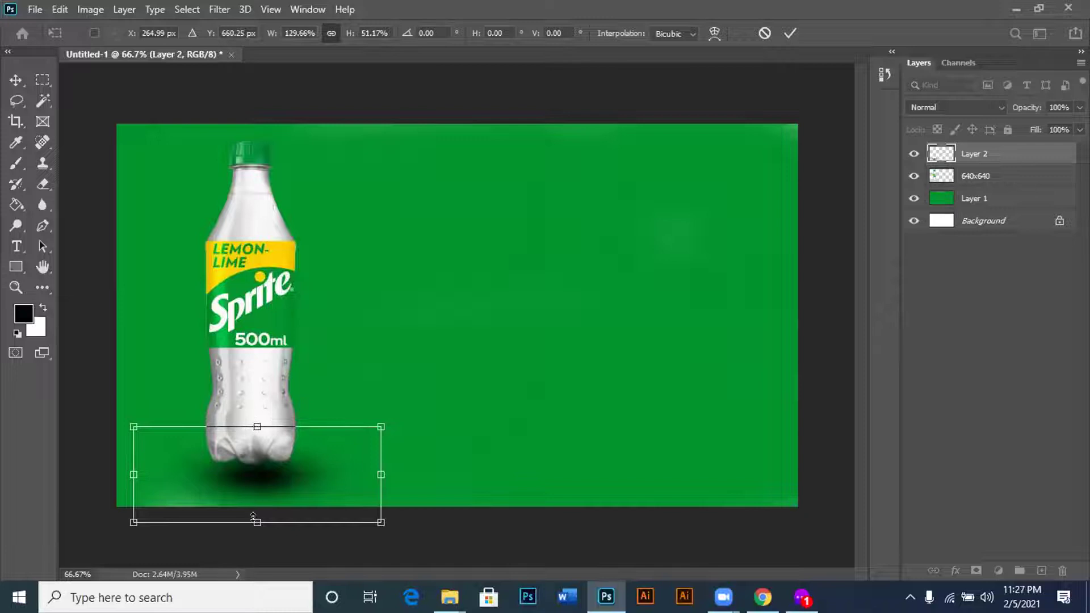
pyautogui.moveTo(253, 510); pyautogui.dragTo(257, 506)
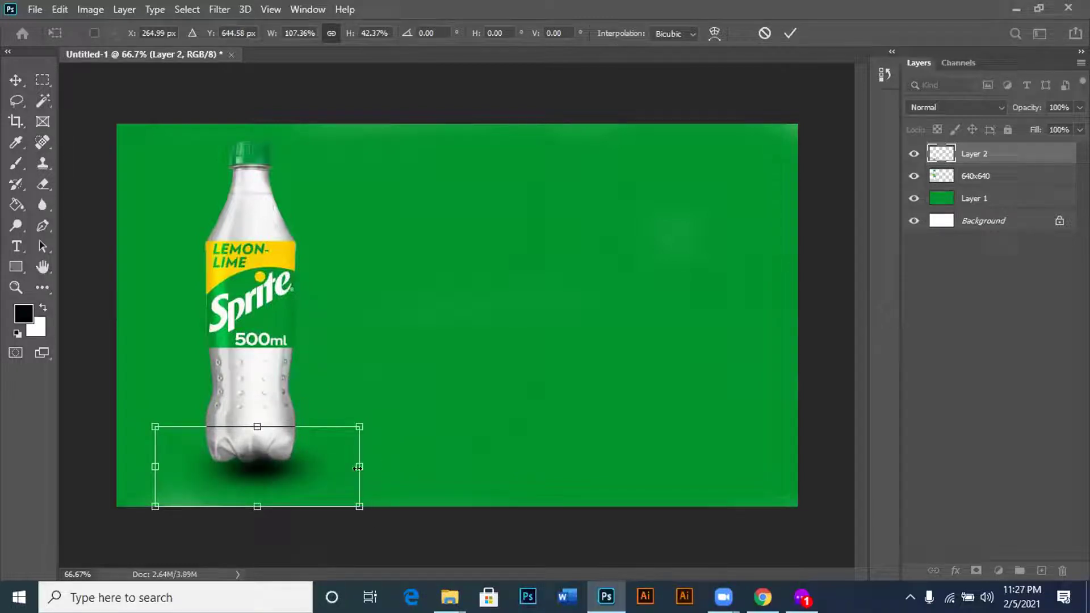
# Stretch the shadow ellipse to about 167% wide, centre it under the bottle and apply the transform.
pyautogui.moveTo(363, 466); pyautogui.dragTo(473, 456)
pyautogui.moveTo(309, 490); pyautogui.dragTo(276, 487)
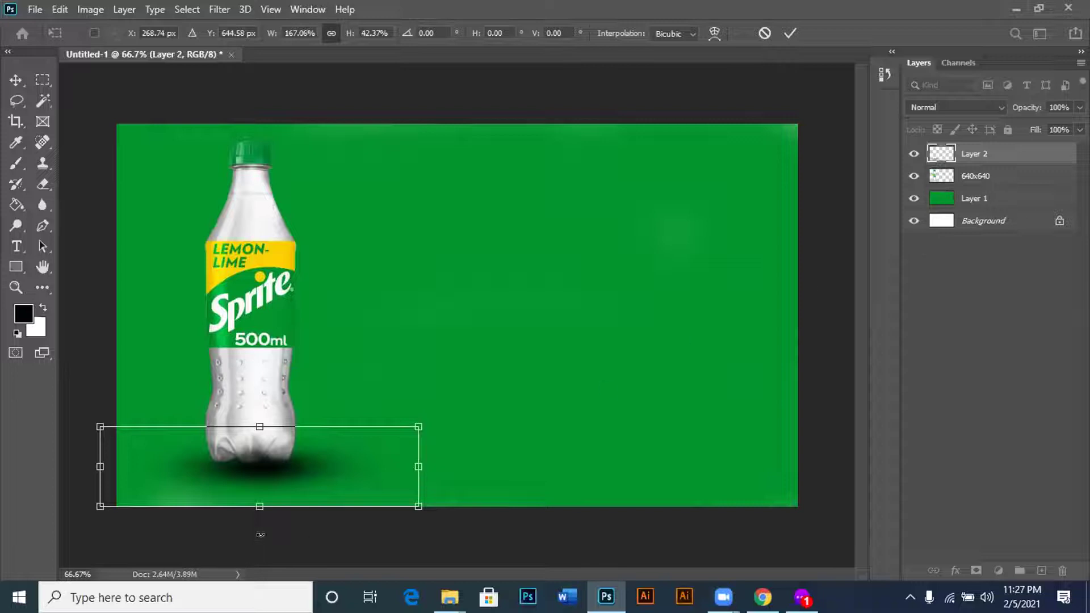
pyautogui.moveTo(293, 481); pyautogui.dragTo(281, 478)
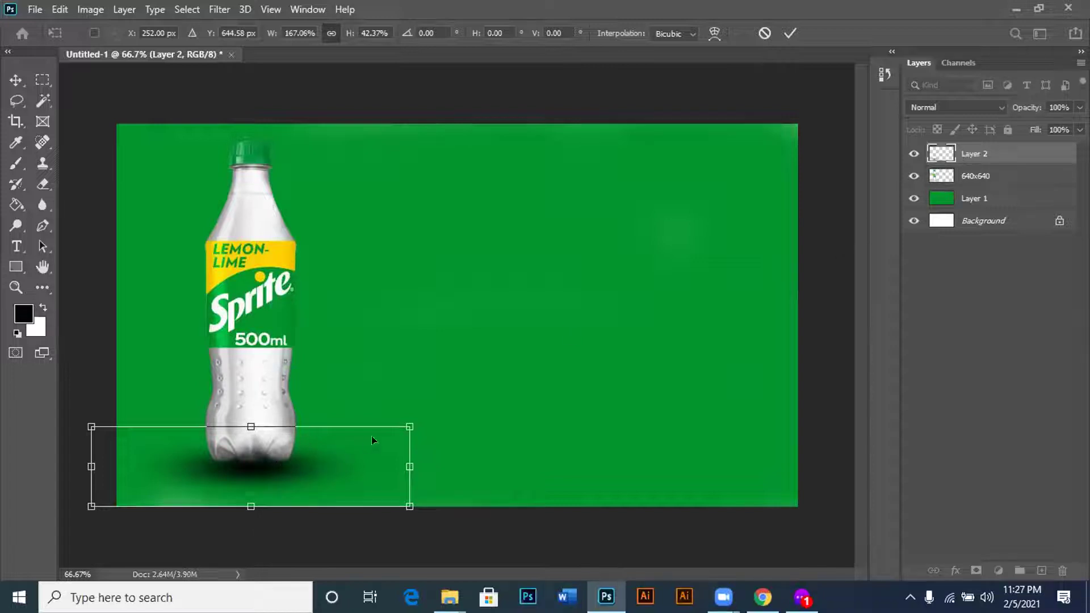
pyautogui.press('Return')
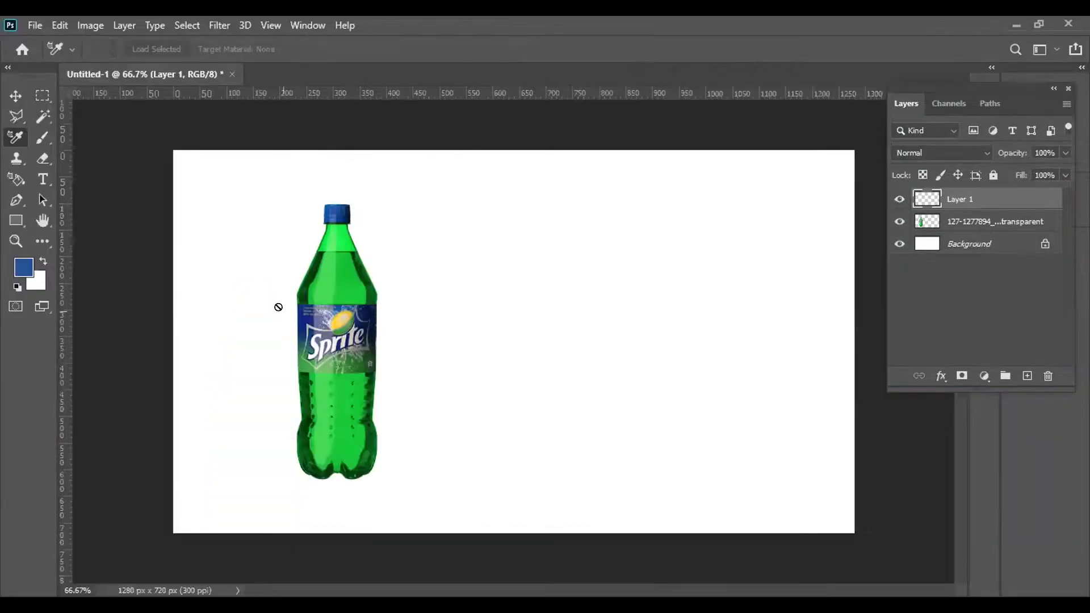
pyautogui.click(951, 218)
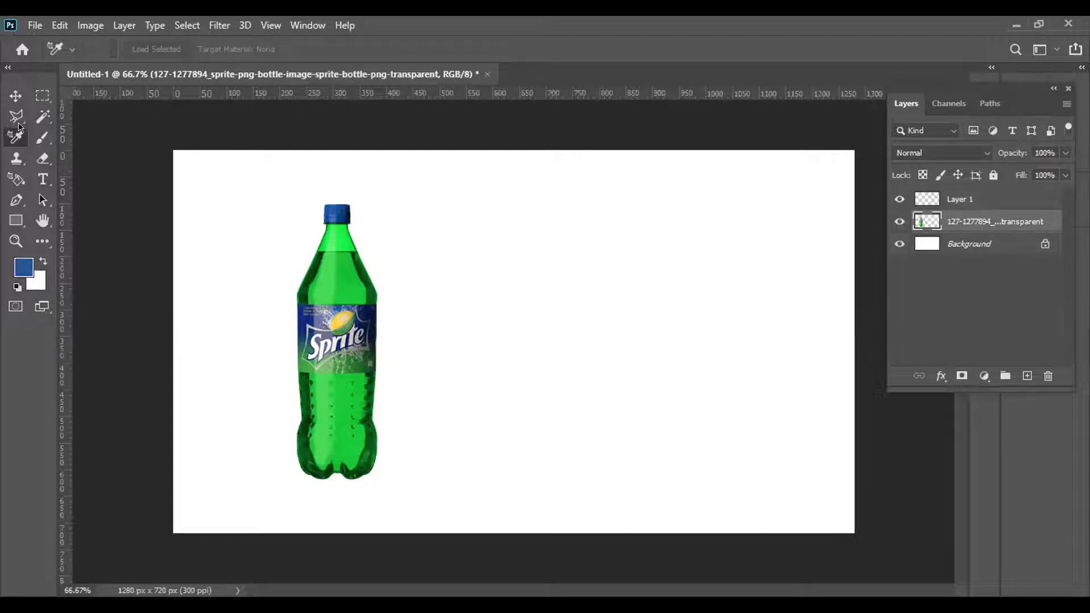
pyautogui.click(16, 96)
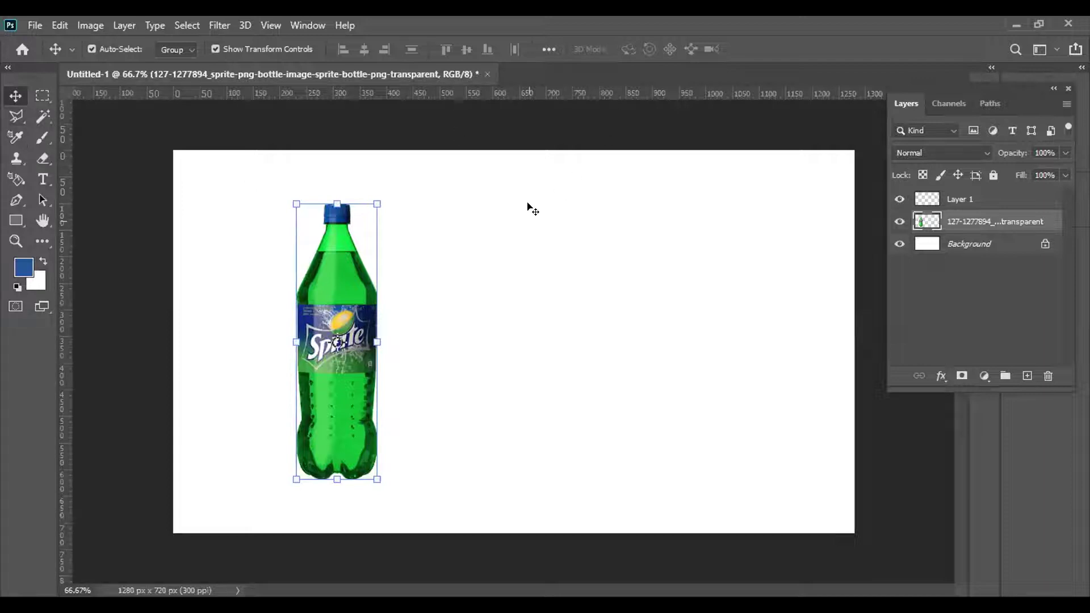
pyautogui.moveTo(332, 274)
pyautogui.mouseDown()
pyautogui.moveTo(309, 277)
pyautogui.moveTo(332, 274)
pyautogui.mouseUp()
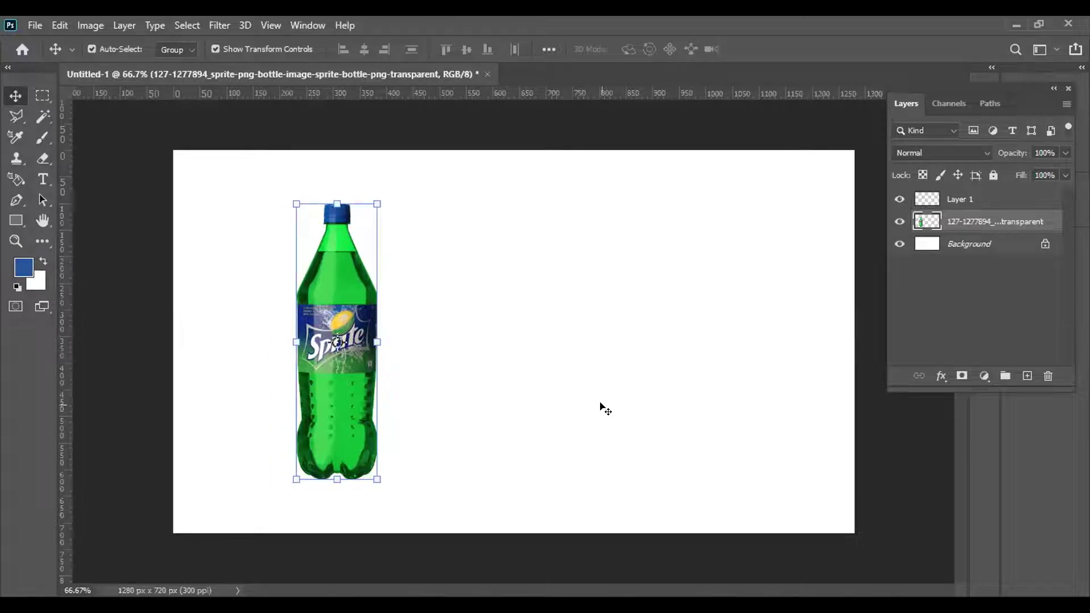
pyautogui.click(972, 243)
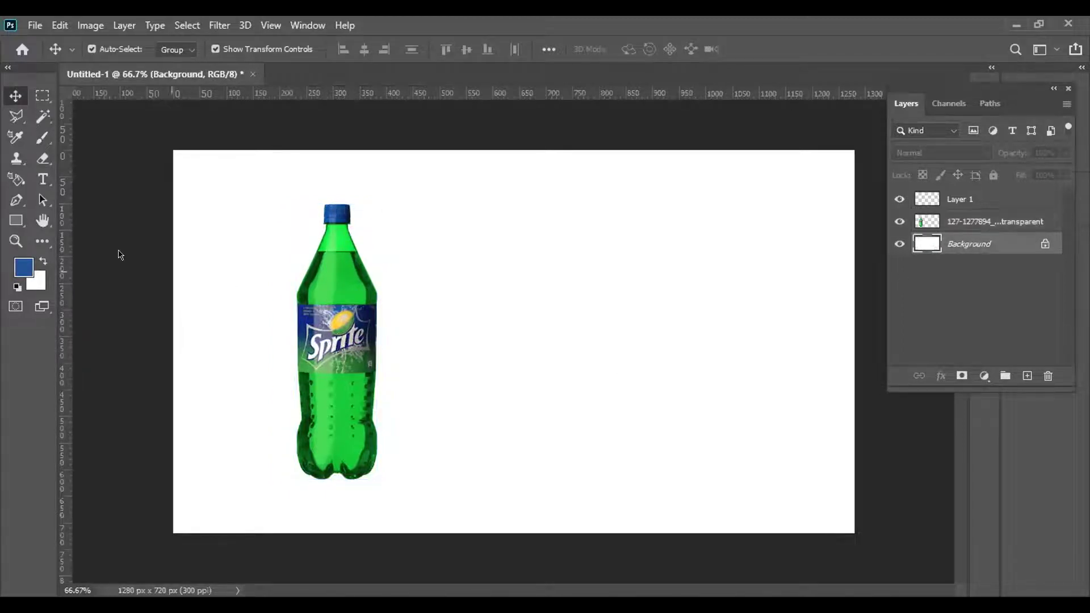
pyautogui.click(17, 141)
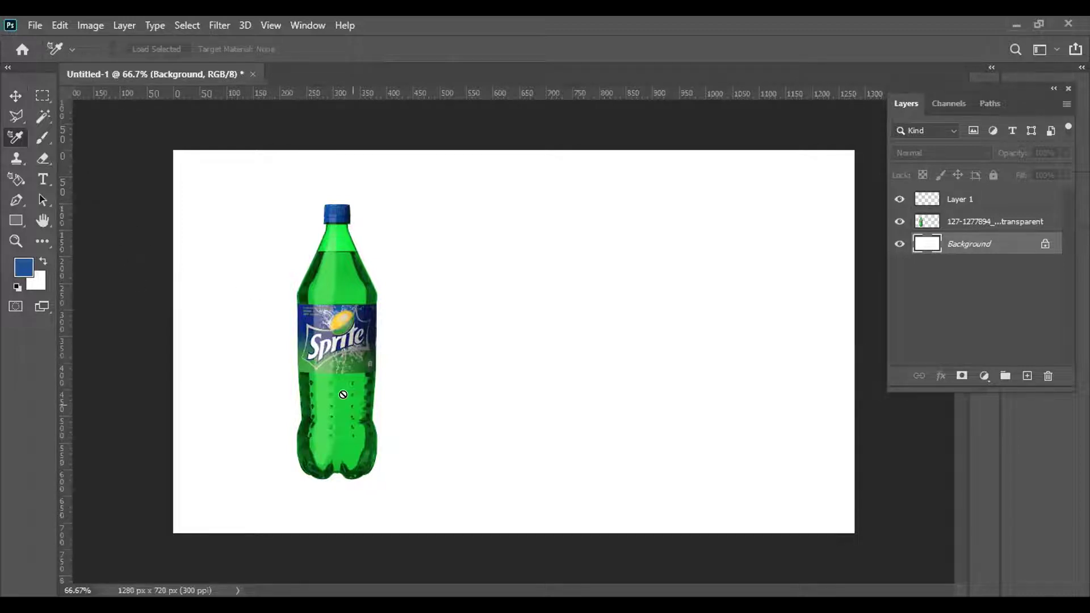
pyautogui.press('b')
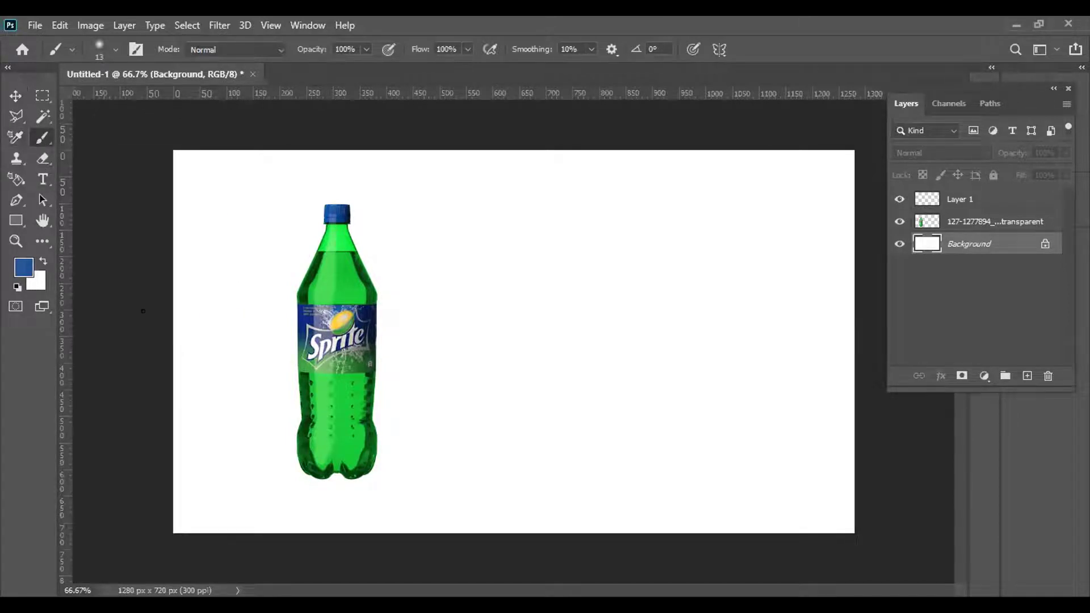
pyautogui.click(15, 137)
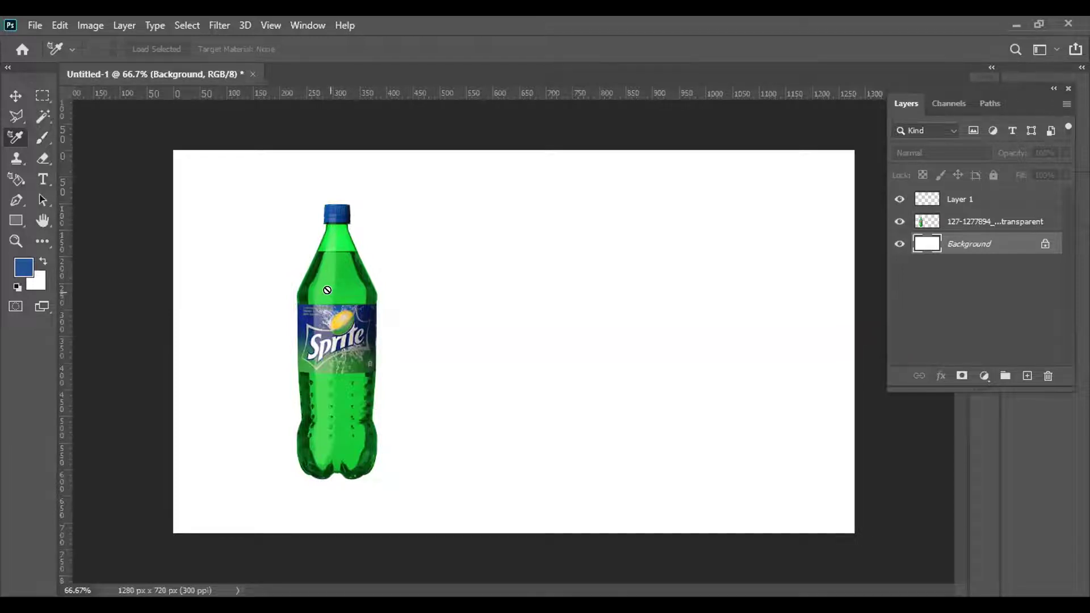
pyautogui.click(951, 220)
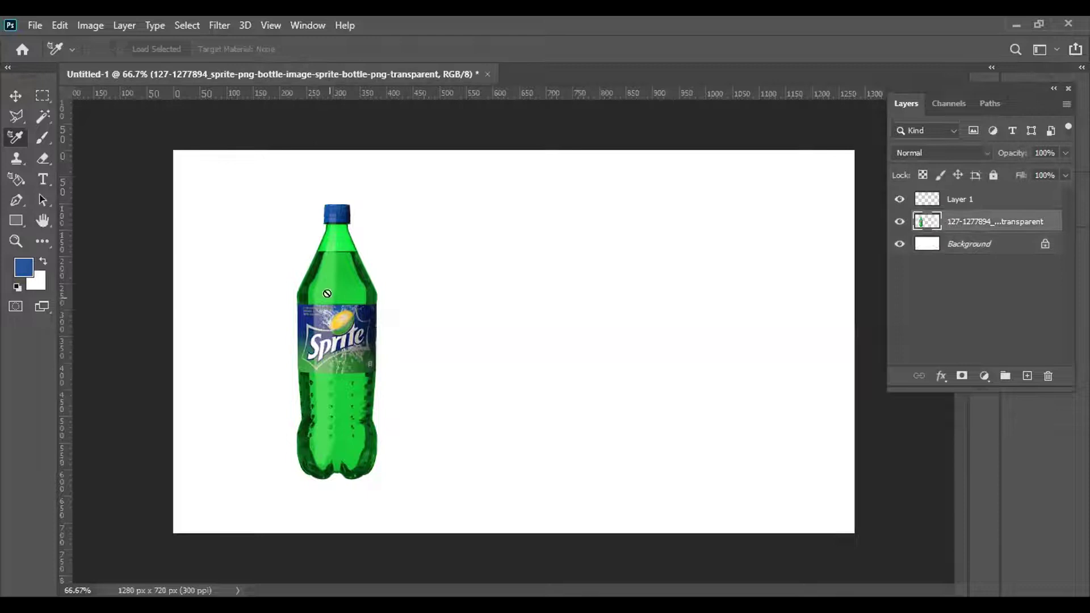
pyautogui.click(952, 197)
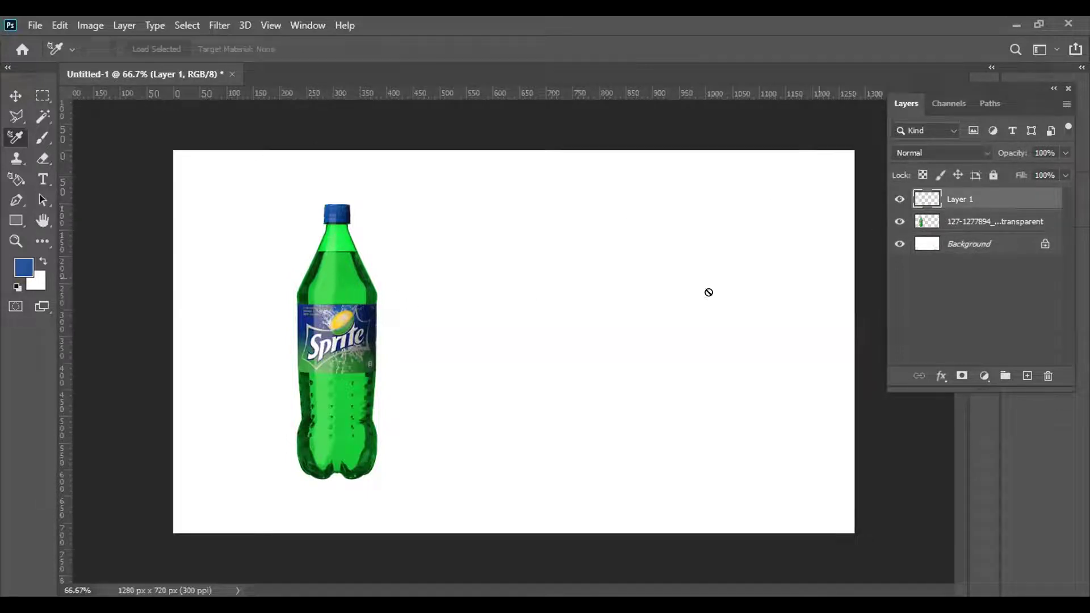
pyautogui.click(951, 222)
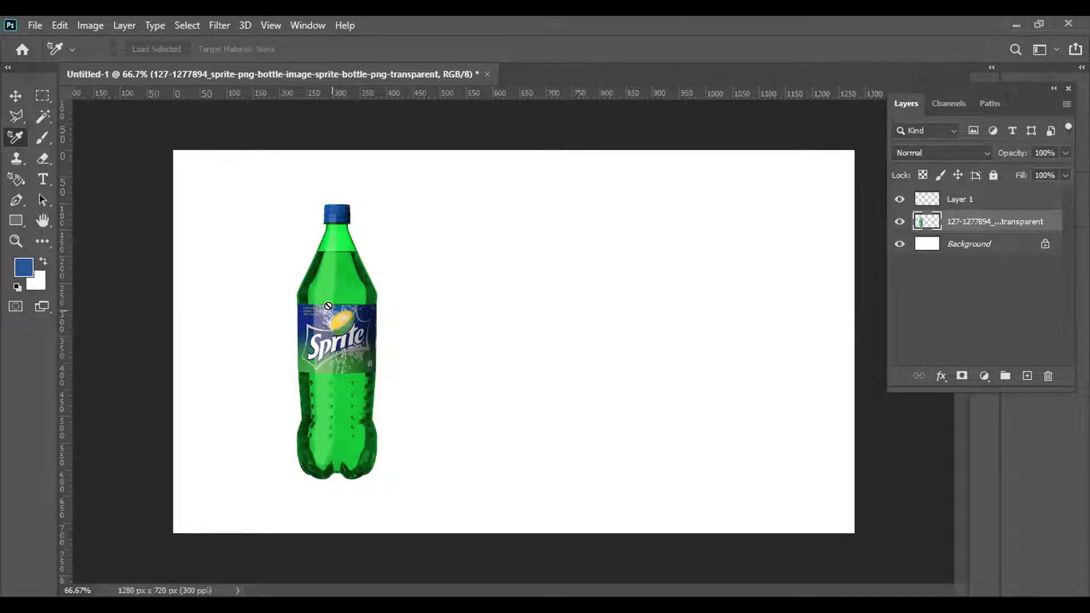
pyautogui.click(950, 201)
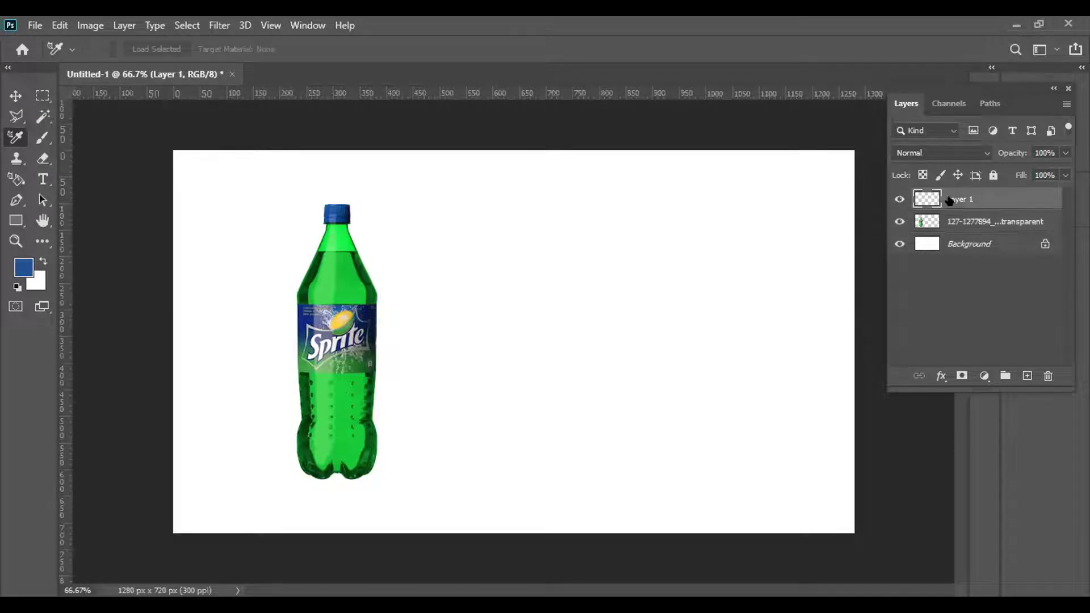
pyautogui.click(945, 221)
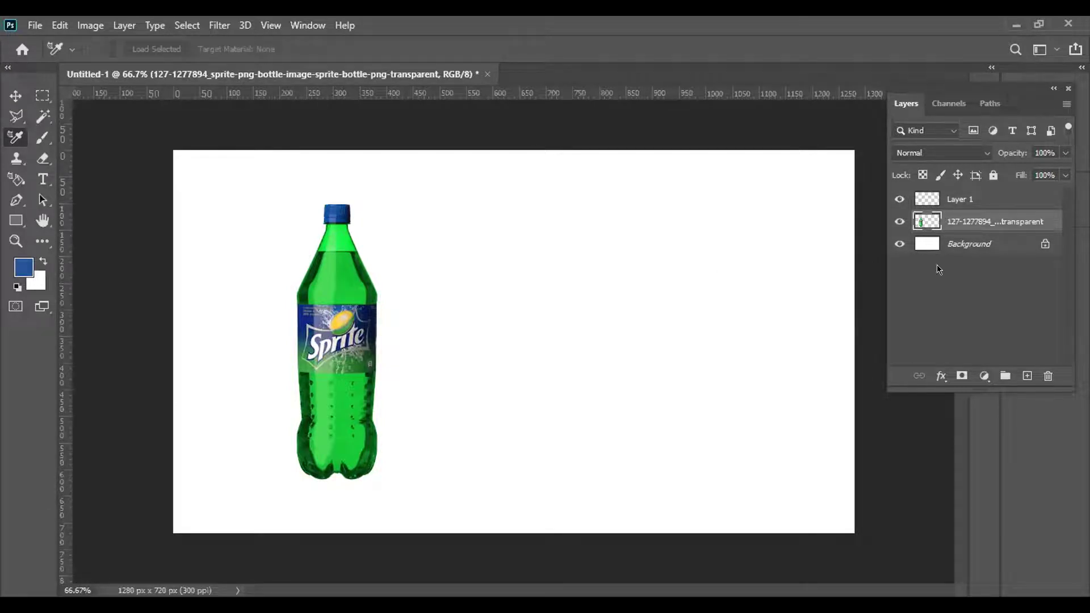
pyautogui.click(939, 244)
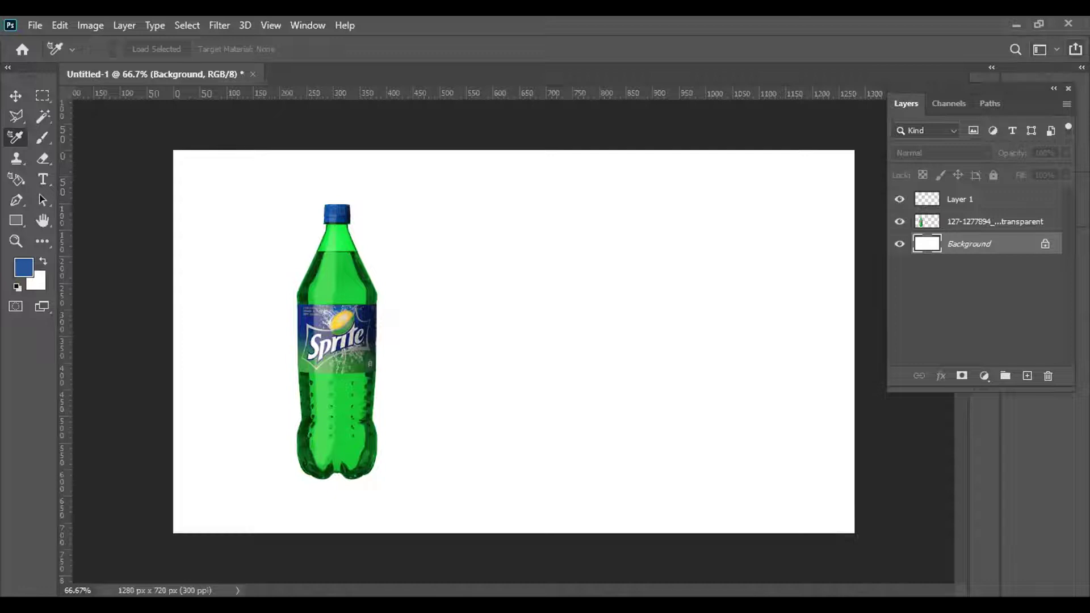
pyautogui.click(1053, 47)
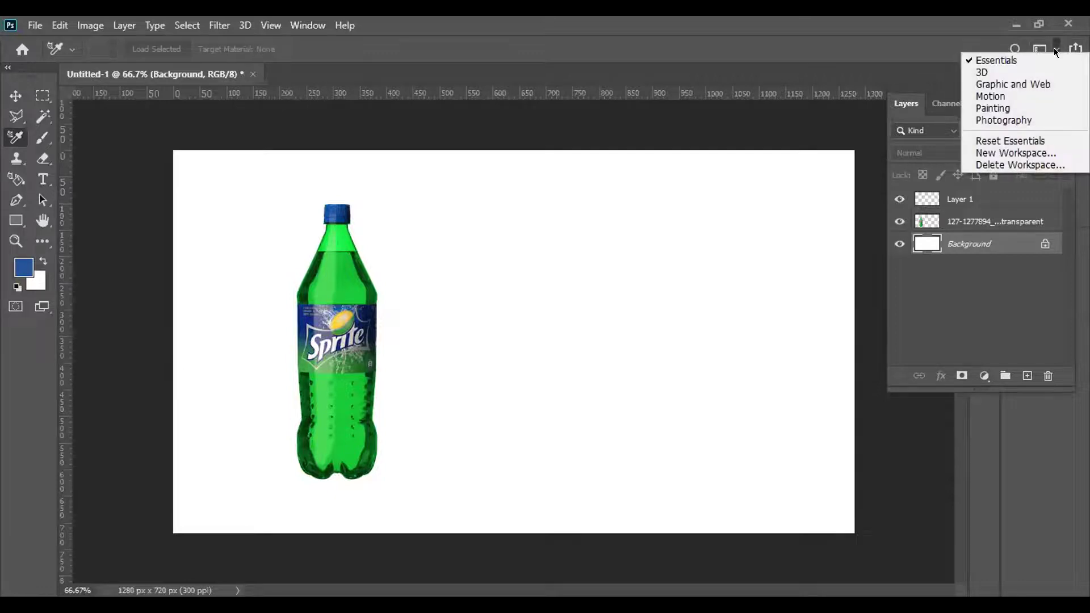
pyautogui.click(1002, 61)
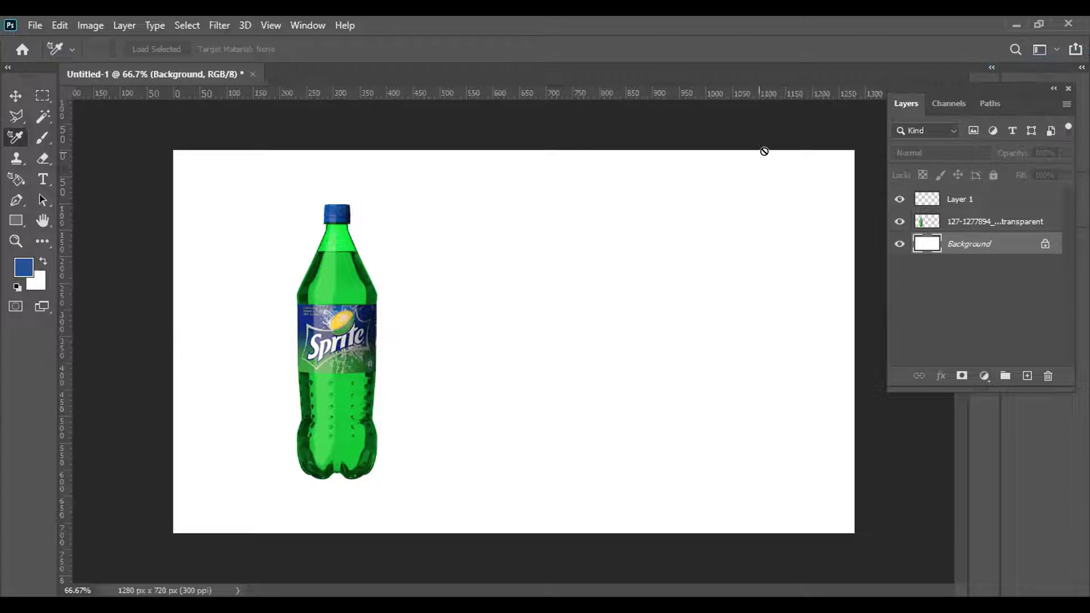
pyautogui.hotkey('alt', 'w')
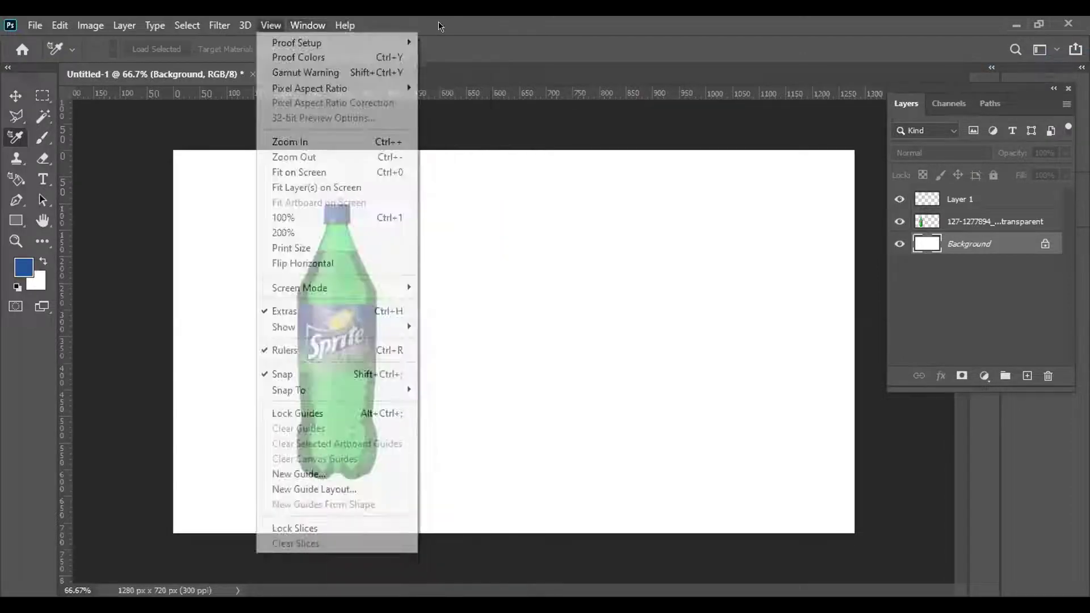
pyautogui.press('Escape')
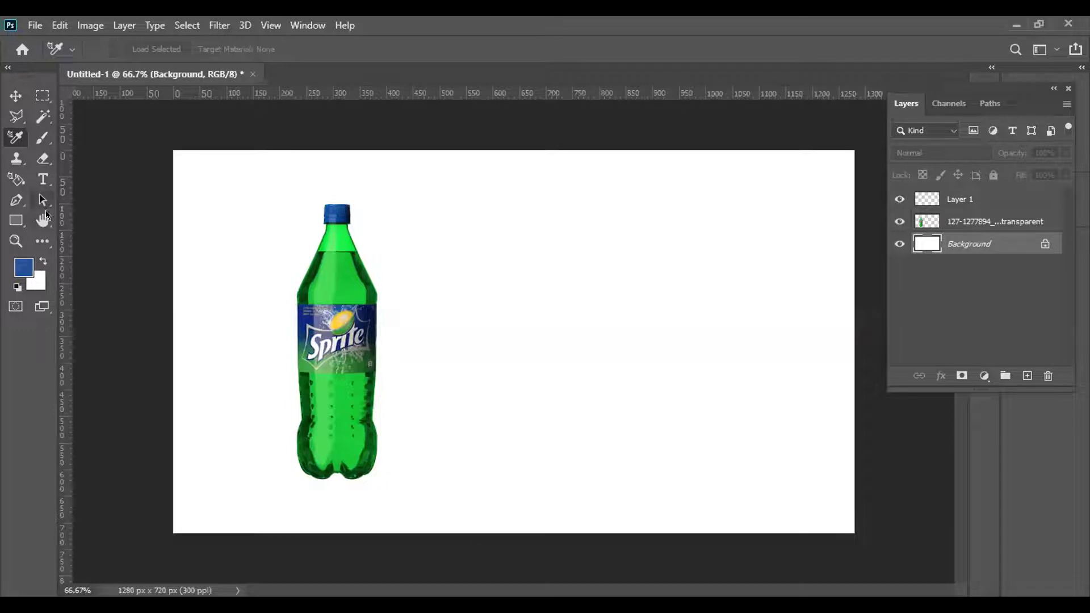
# Sample the light green of the bottle's upper body as the foreground colour with the Eyedropper tool.
pyautogui.click(40, 239)
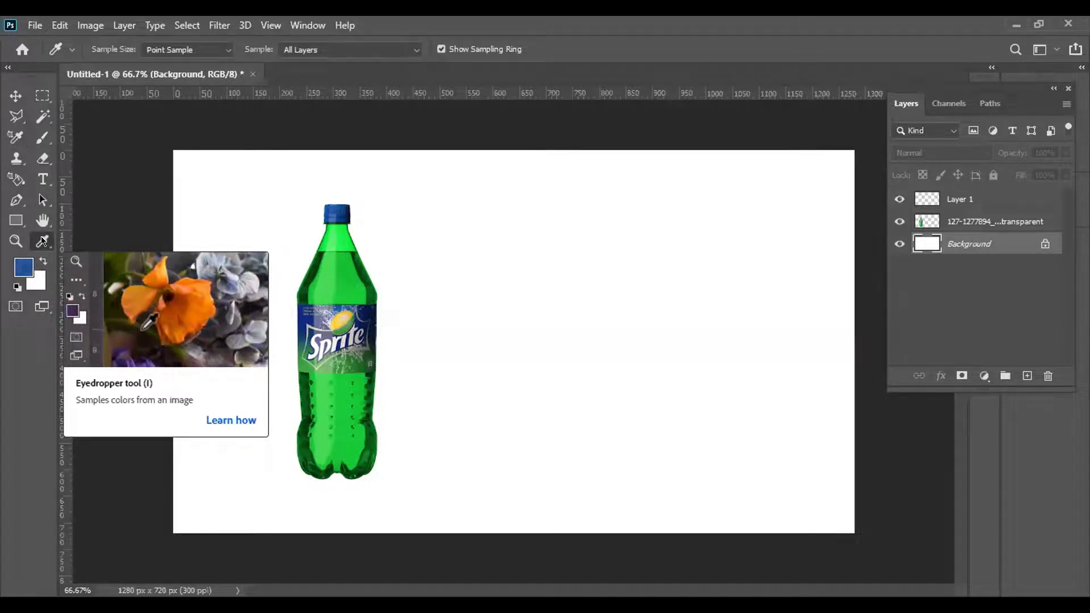
pyautogui.click(326, 278)
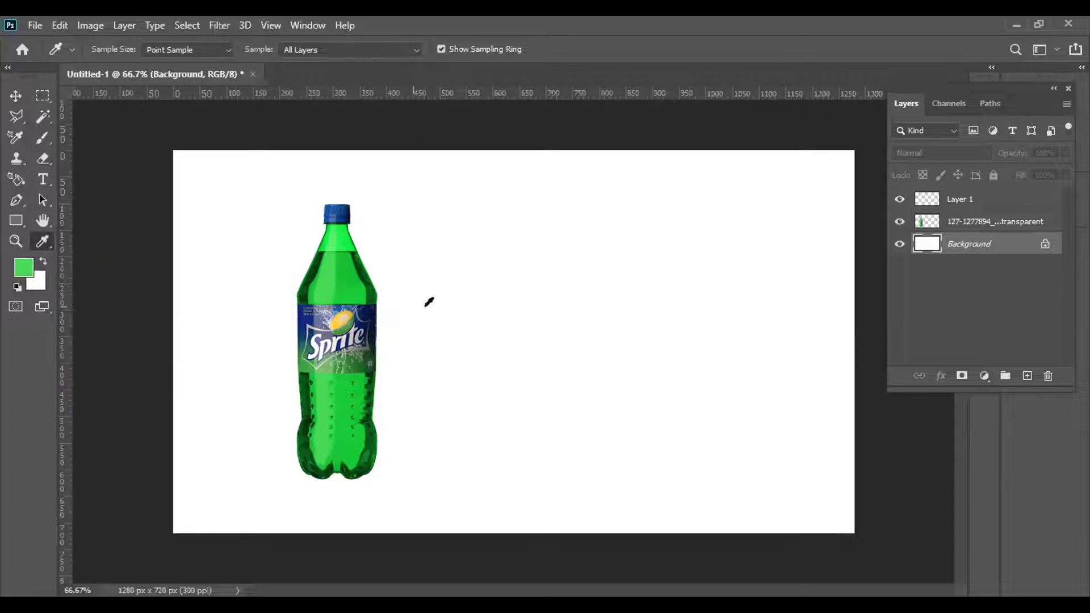
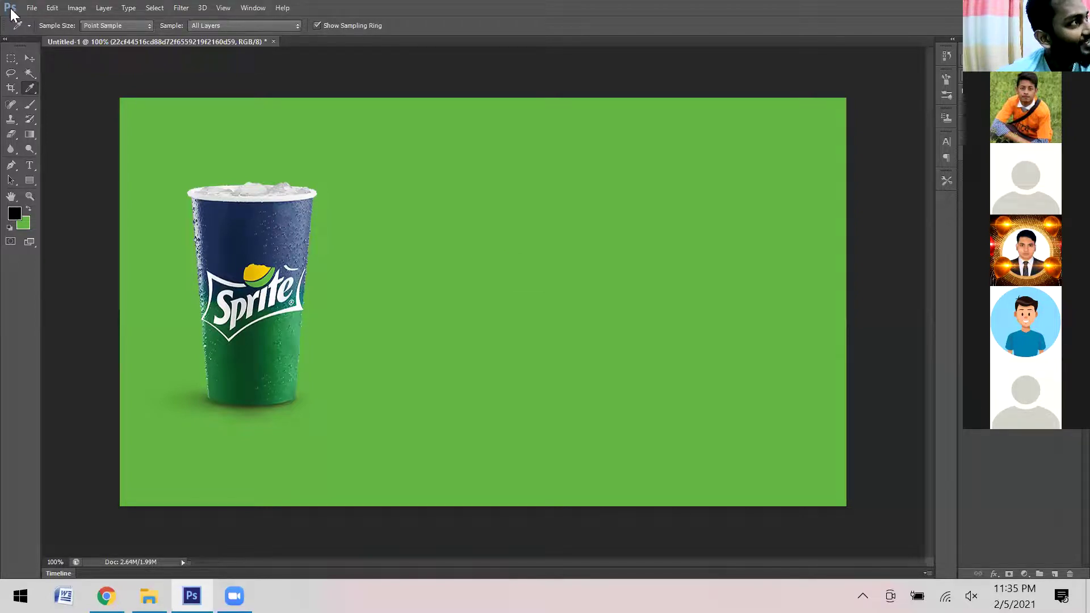
pyautogui.click(29, 59)
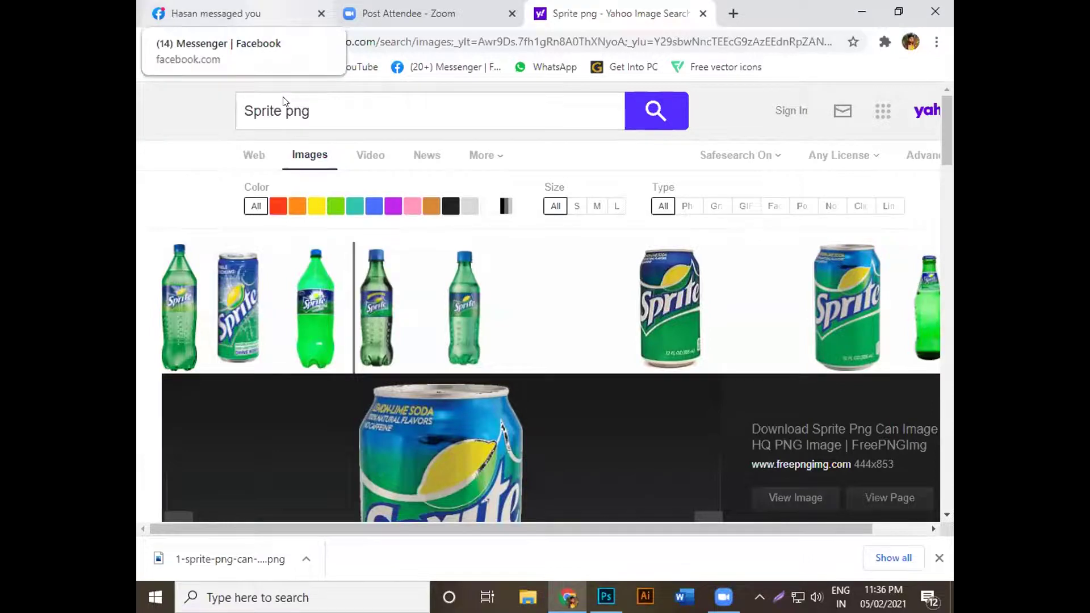
pyautogui.click(238, 13)
pyautogui.click(415, 12)
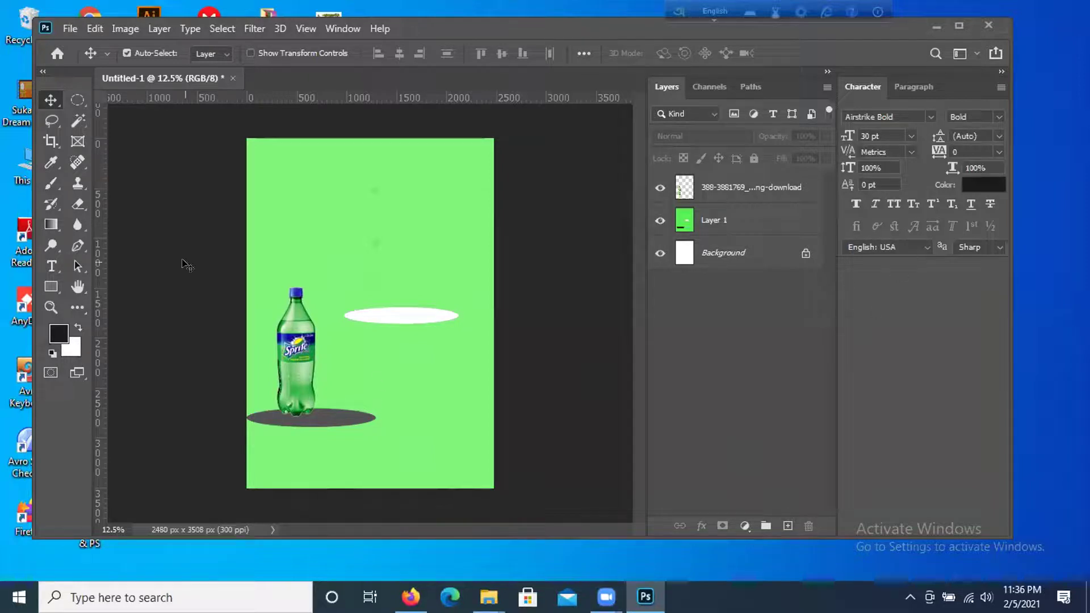
# Delete the green Layer 1 with its painted ellipses and add a new empty layer above the Background.
pyautogui.click(722, 225)
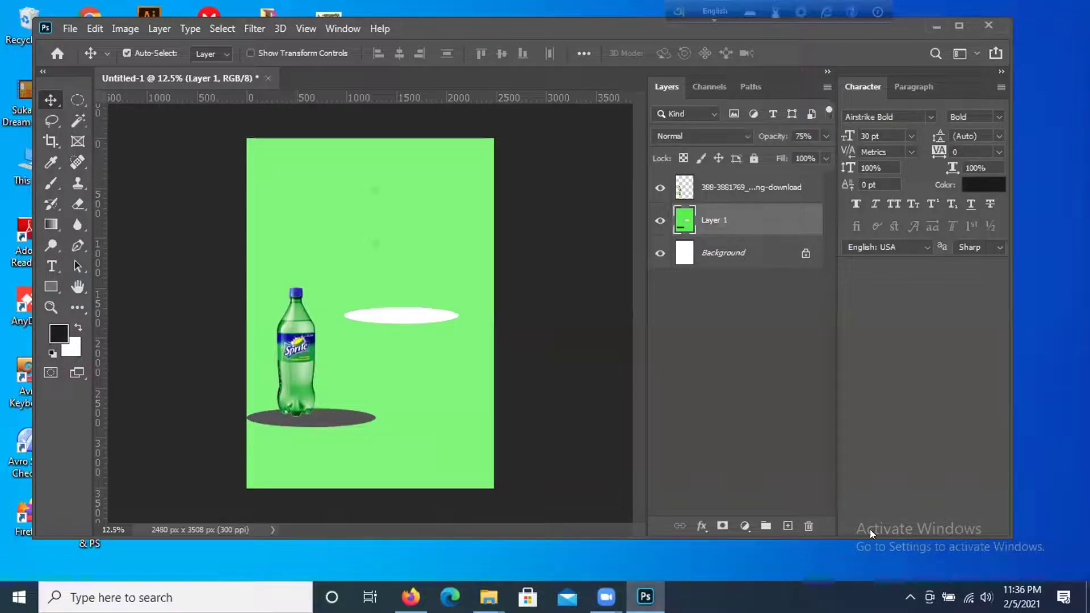
pyautogui.click(809, 526)
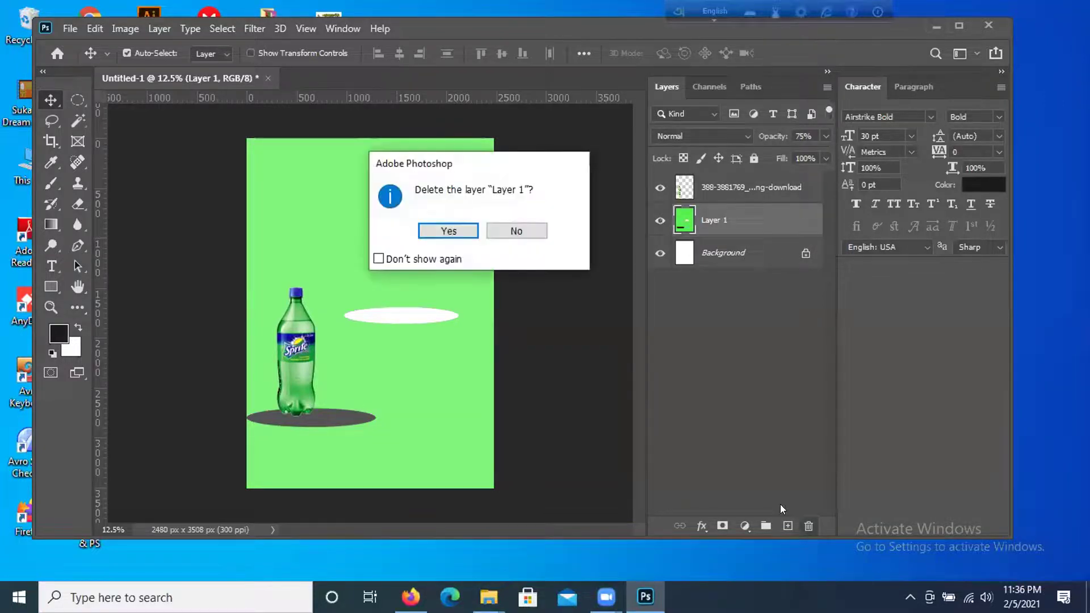
pyautogui.click(443, 230)
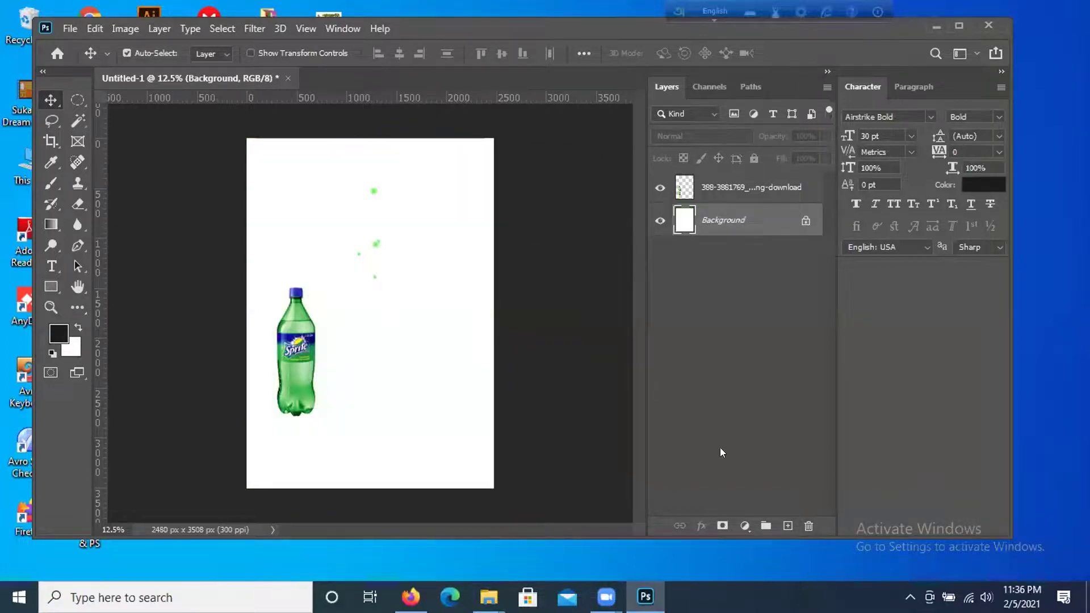
pyautogui.click(788, 525)
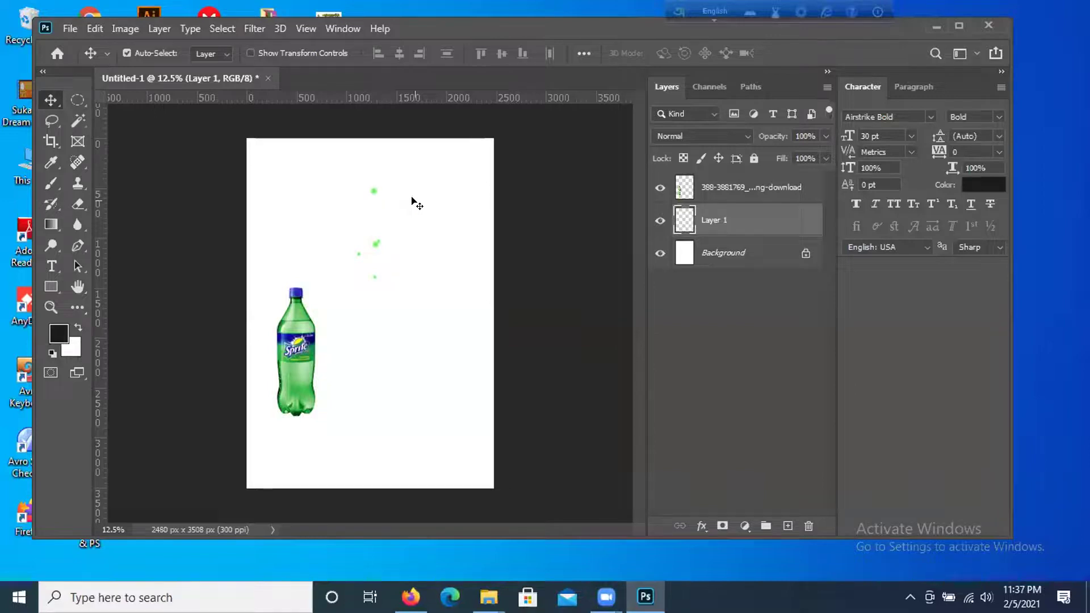
# Delete the Sprite bottle image layer.
pyautogui.click(713, 186)
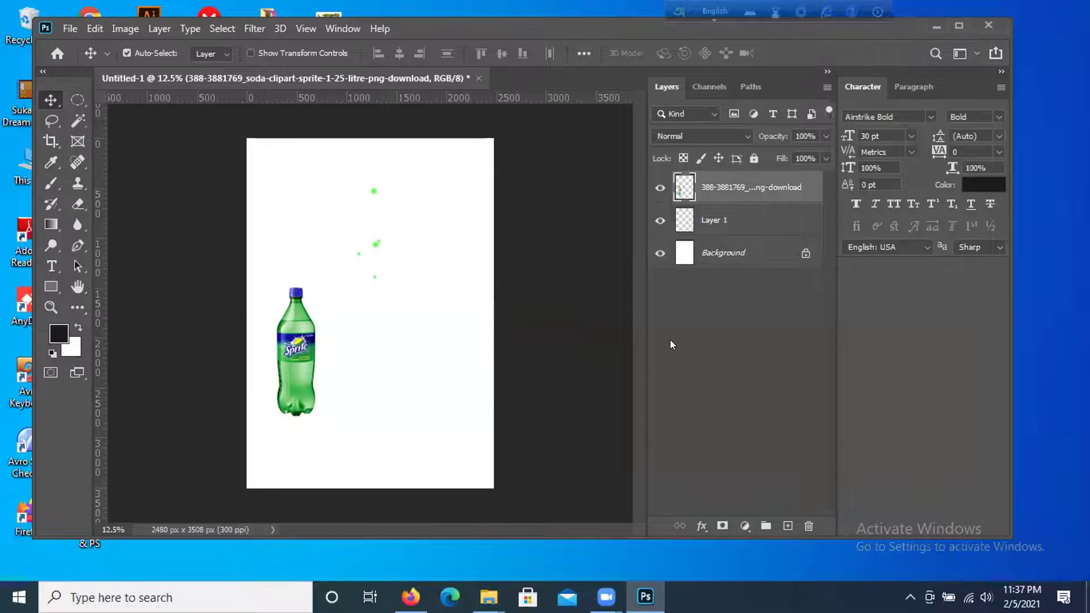
pyautogui.click(809, 527)
pyautogui.click(502, 229)
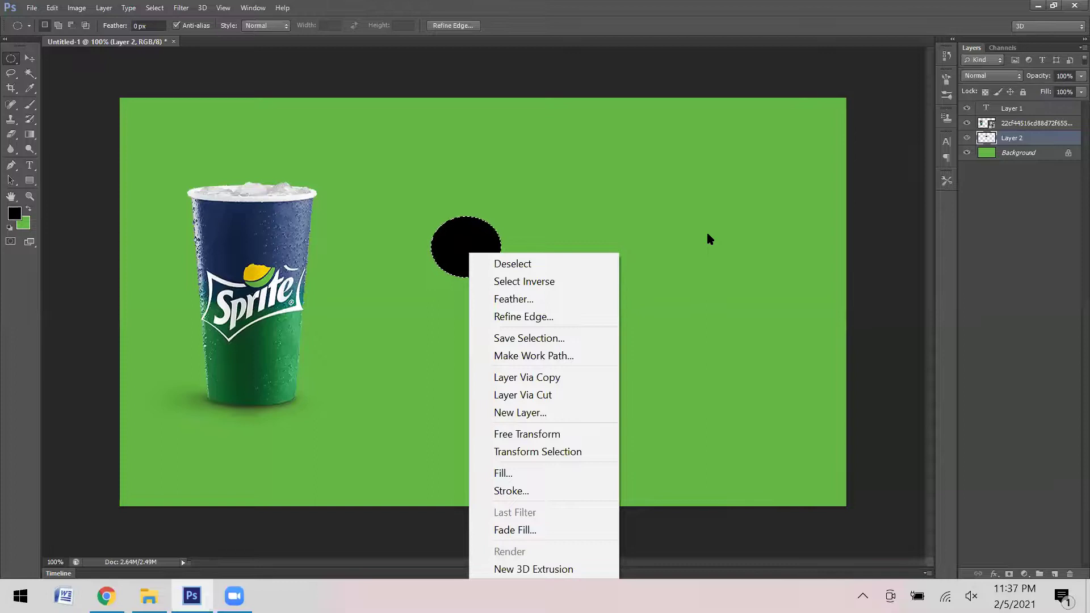
# Deselect the black ellipse on Layer 2 of the cup banner and pick the Gradient or Eraser tool group's current tool.
pyautogui.click(630, 230)
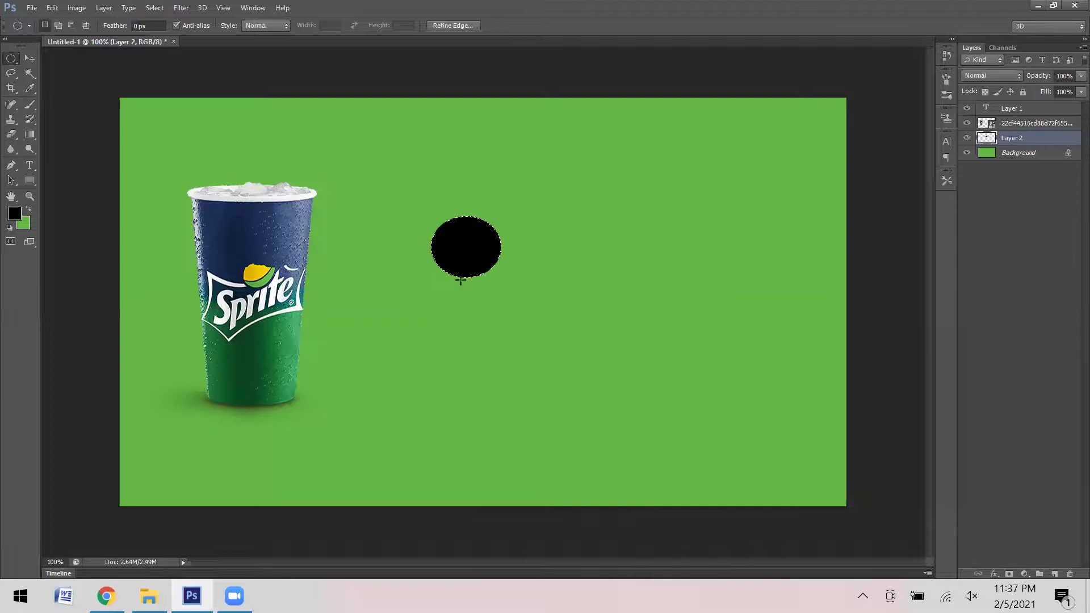
pyautogui.click(512, 244)
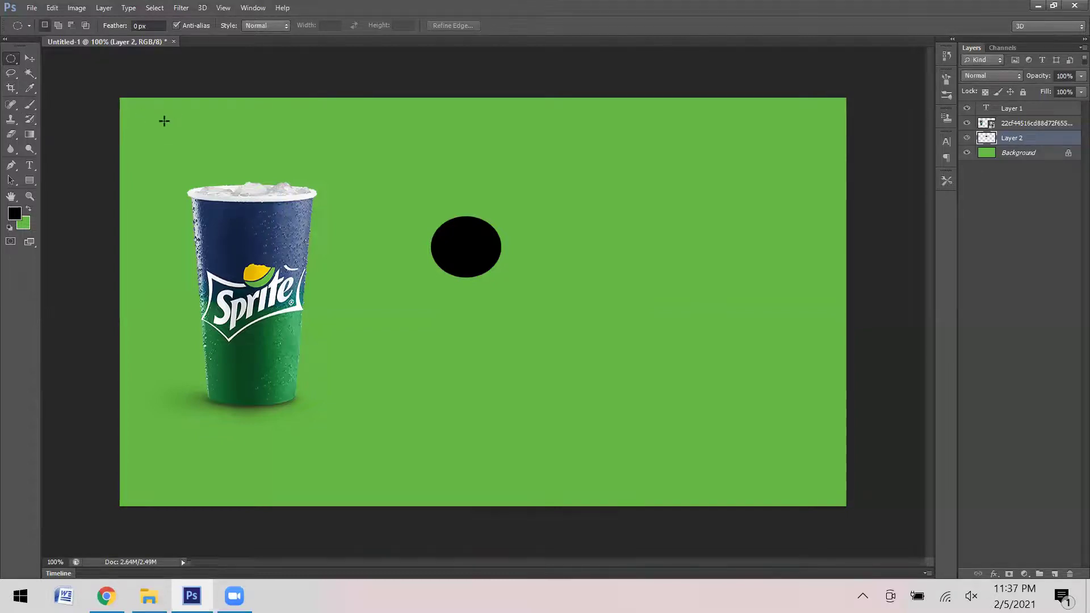
pyautogui.click(15, 135)
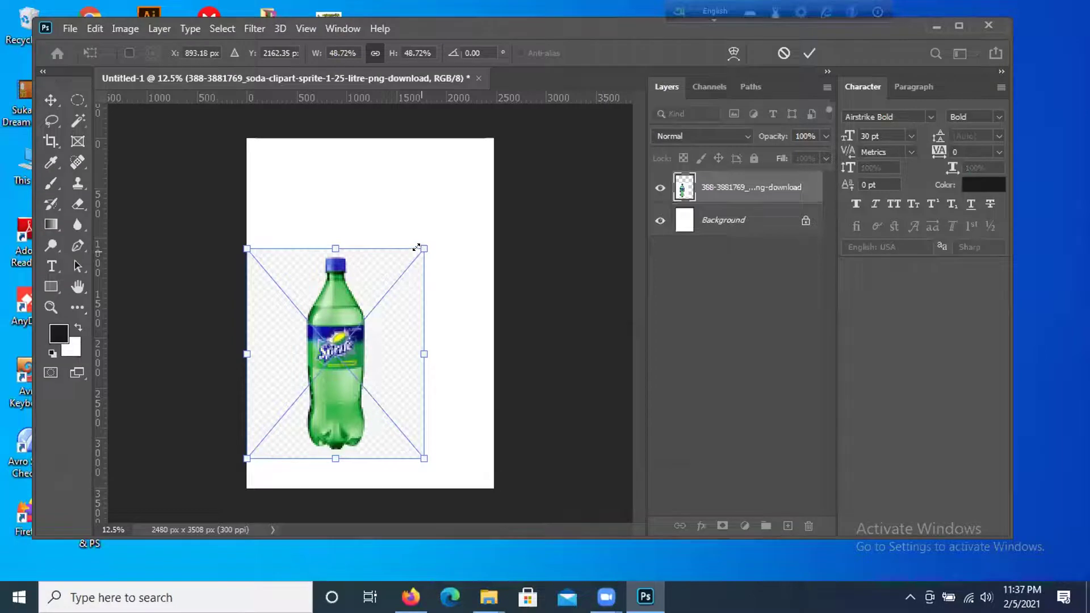
# Scale down the placed Sprite bottle image in the lower part of the white page and apply the placement.
pyautogui.moveTo(416, 247); pyautogui.dragTo(363, 314)
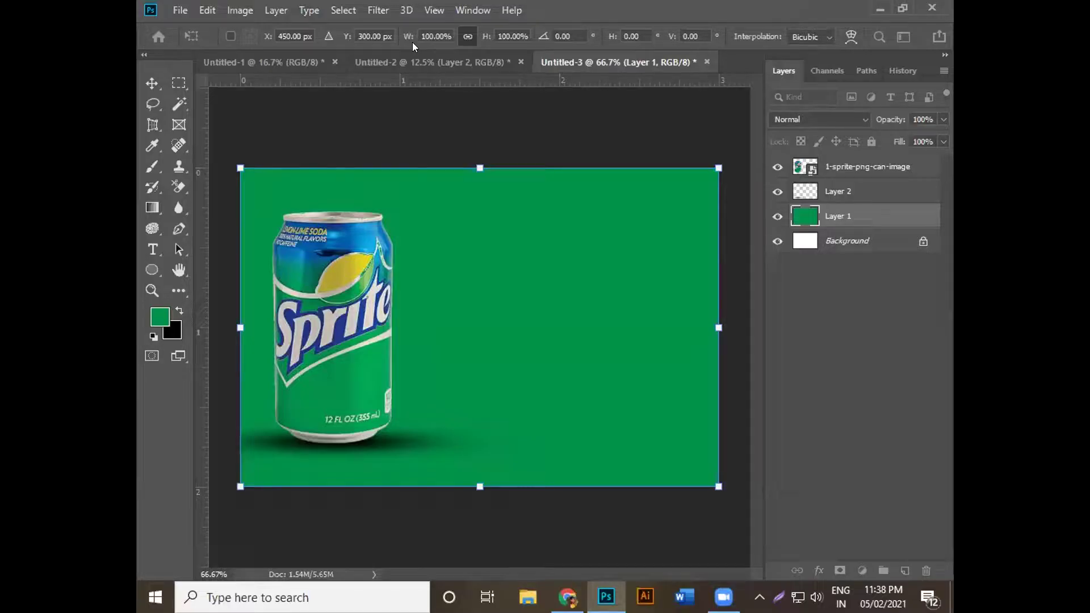
# Leave the transform of the green Layer 1 in the can banner and select the Background layer.
pyautogui.click(796, 241)
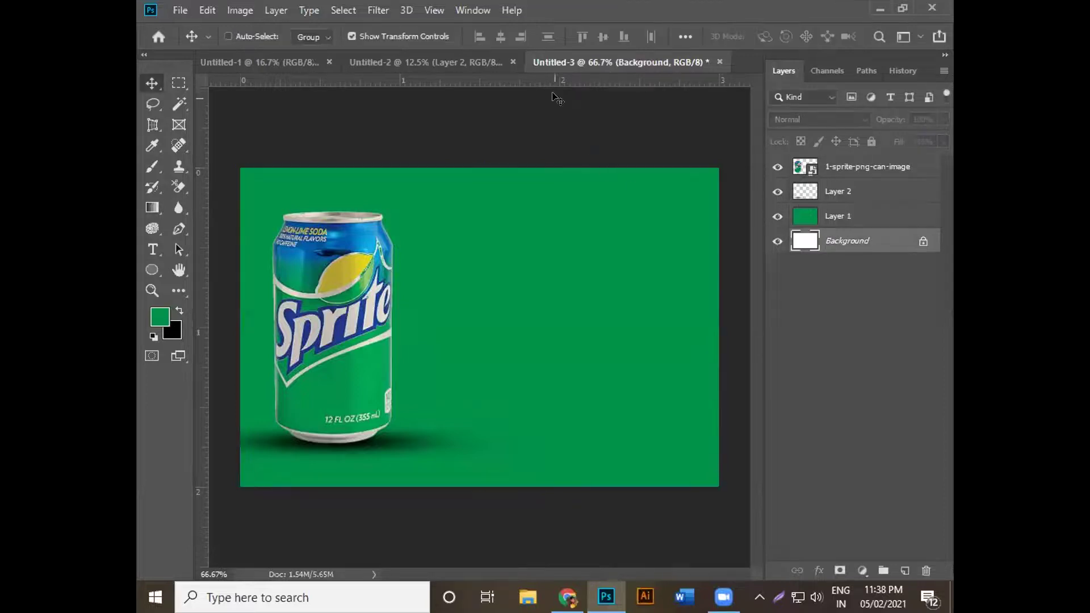
pyautogui.moveTo(567, 598)
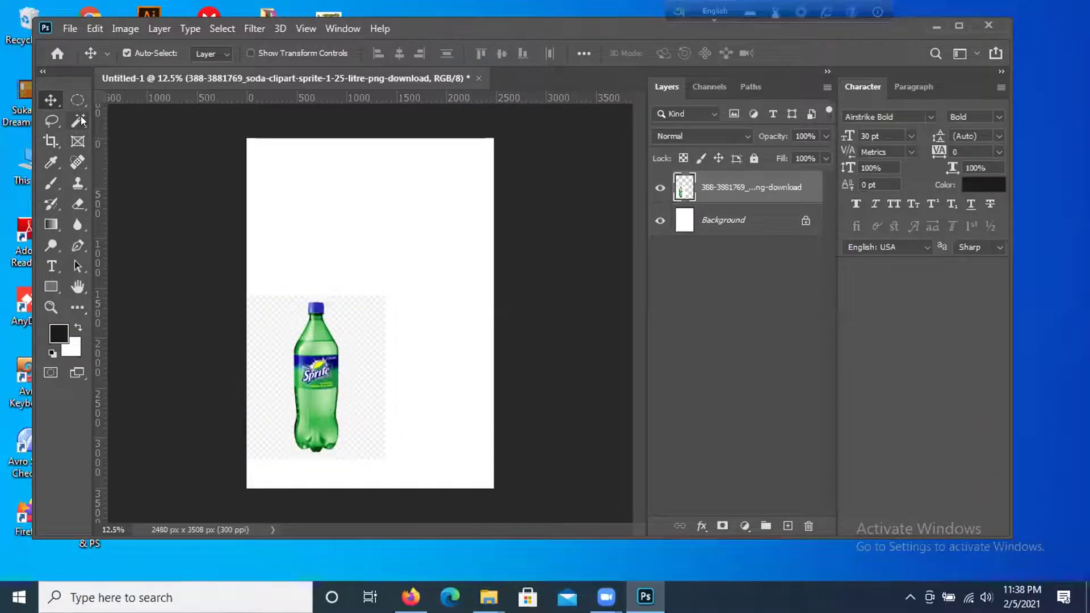
# Select the checkered backdrop around the Sprite bottle with the Magic Wand tool, delete it and deselect.
pyautogui.rightClick(80, 116)
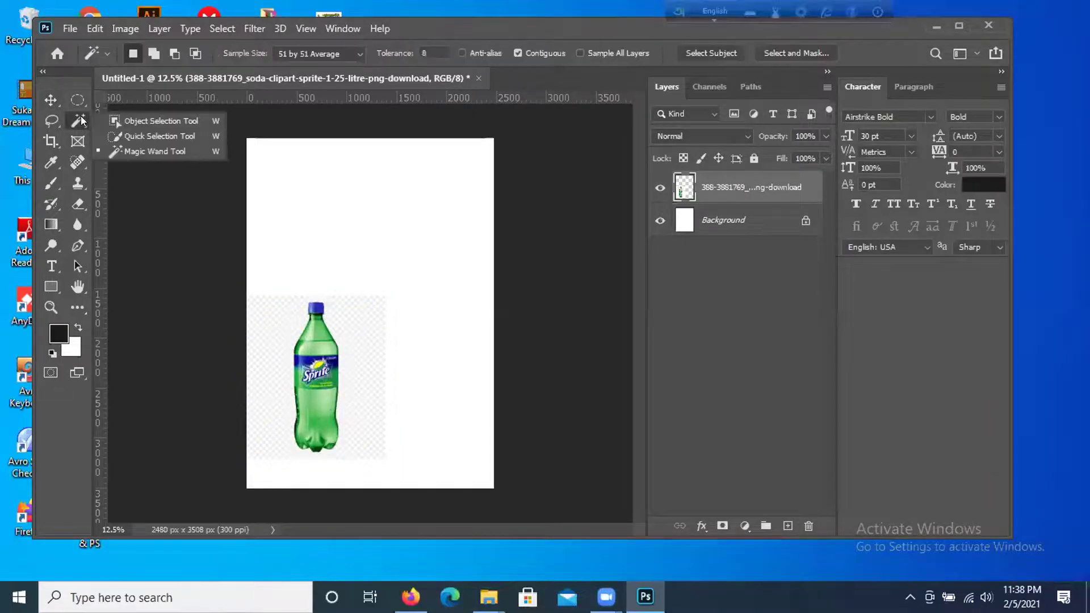
pyautogui.click(154, 151)
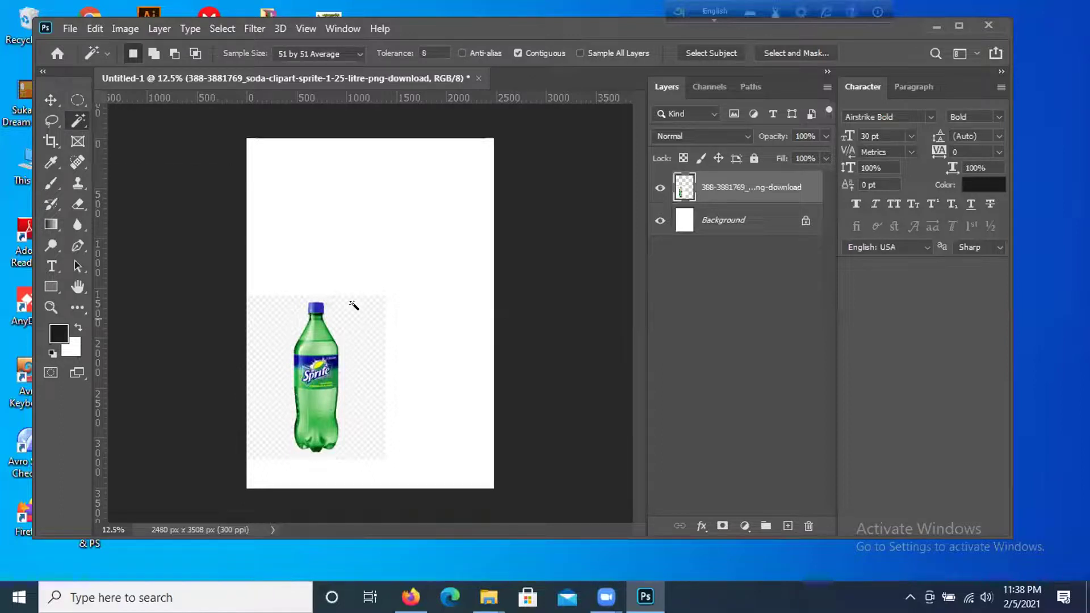
pyautogui.click(350, 327)
pyautogui.press('Delete')
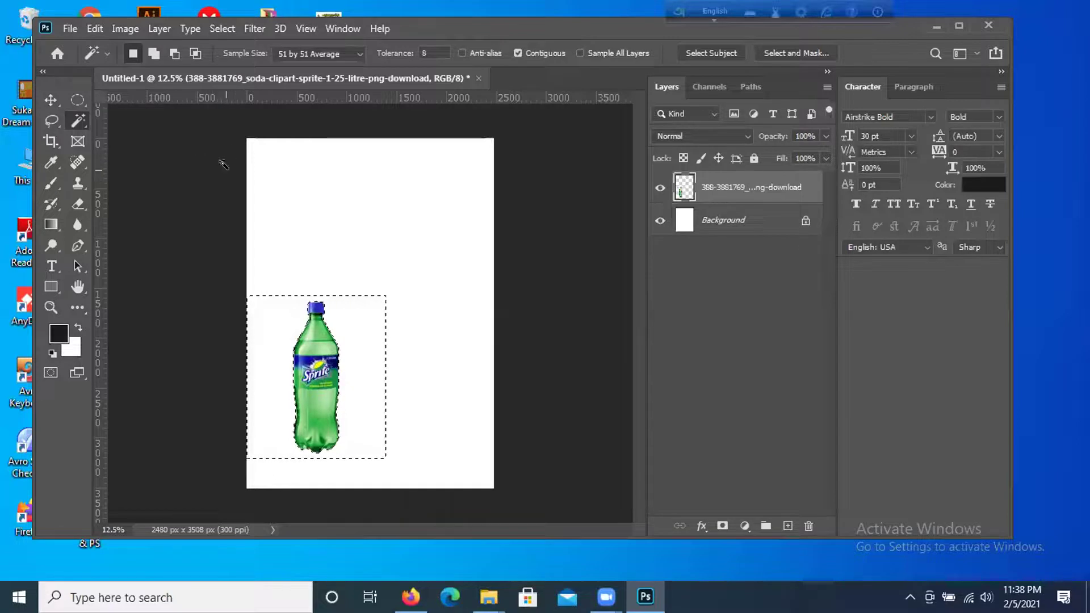
pyautogui.hotkey('ctrl', 'd')
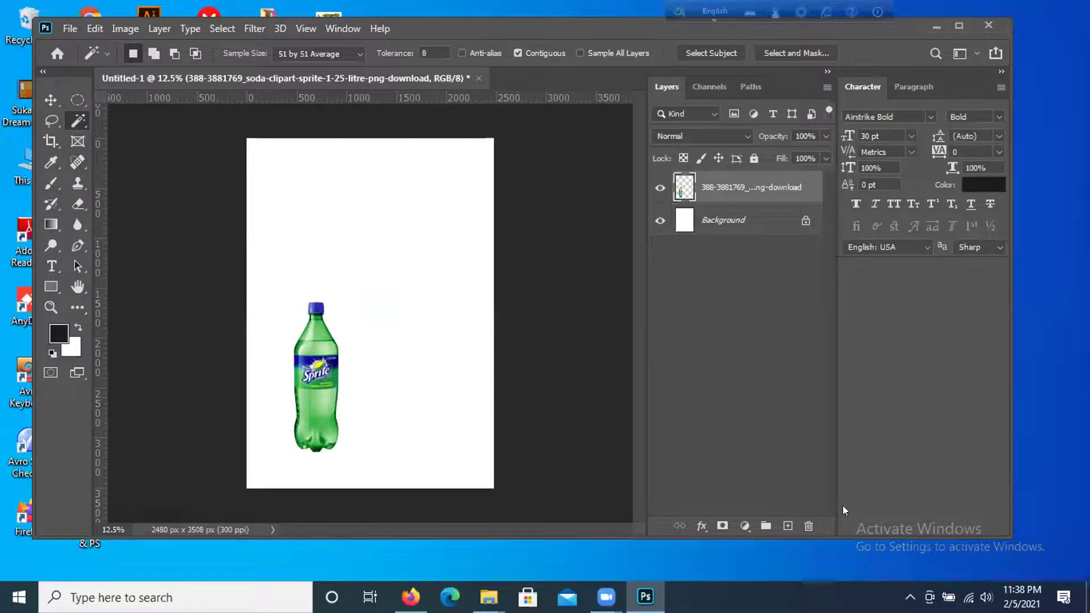
# Add a new layer above the bottle and paint a small dark dot with an 84 px soft brush at 2% hardness.
pyautogui.click(787, 525)
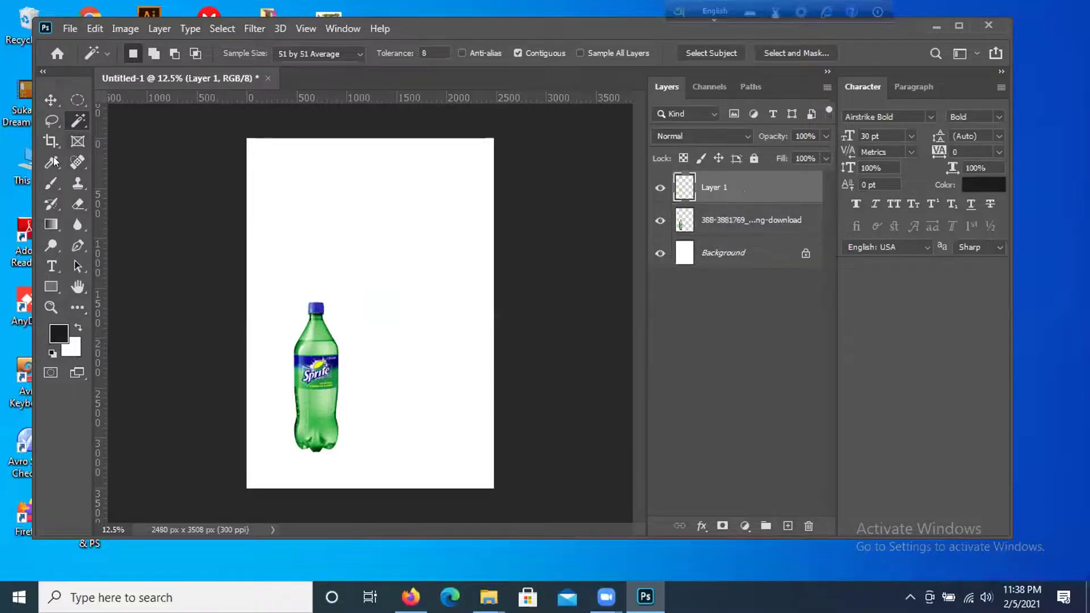
pyautogui.click(52, 185)
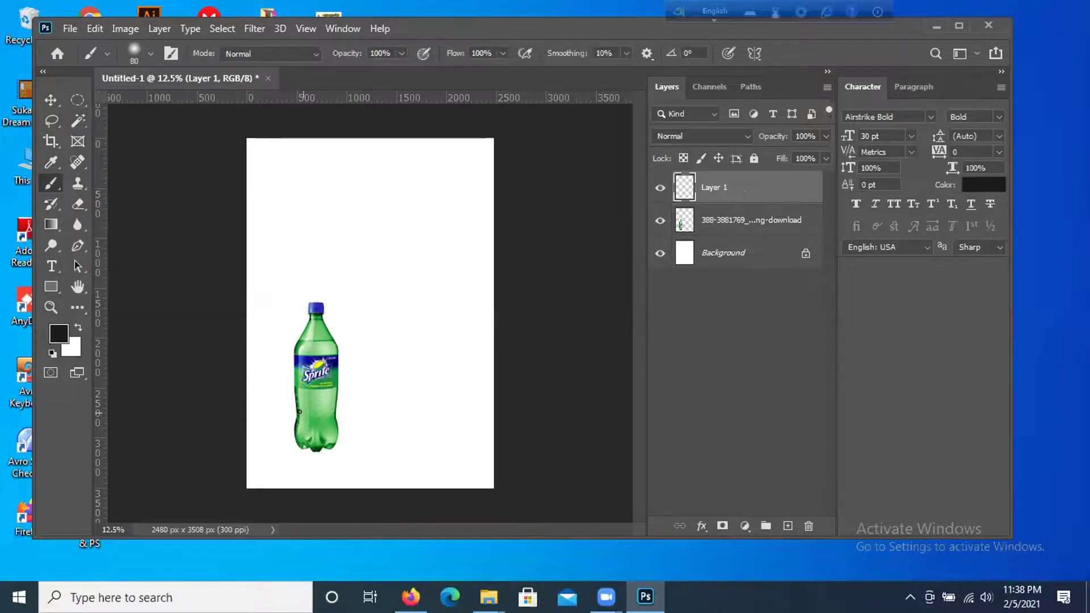
pyautogui.click(150, 54)
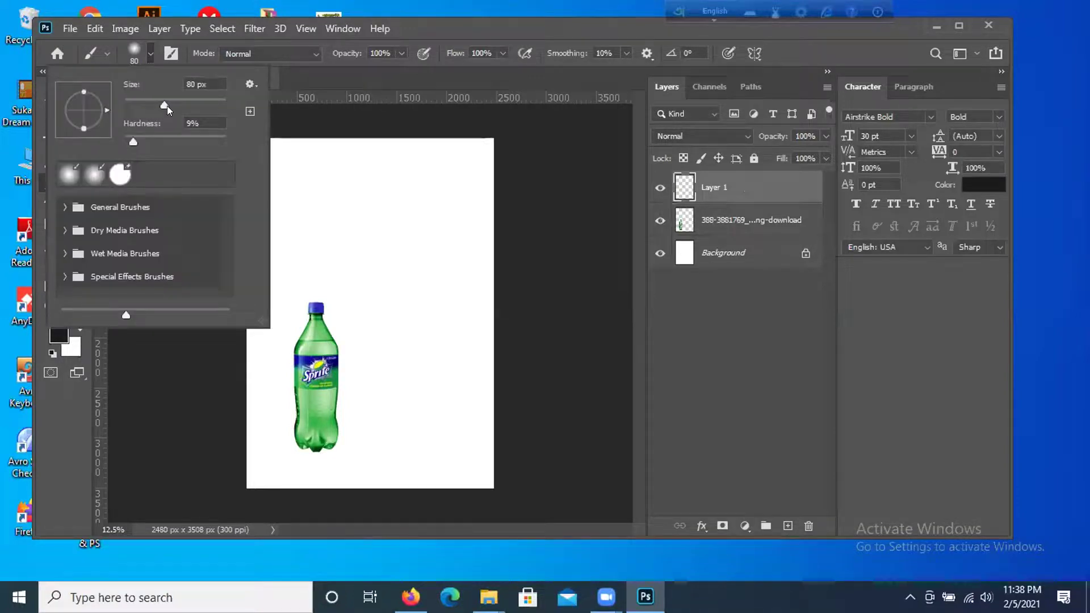
pyautogui.moveTo(166, 104); pyautogui.dragTo(168, 105)
pyautogui.moveTo(133, 142); pyautogui.dragTo(129, 143)
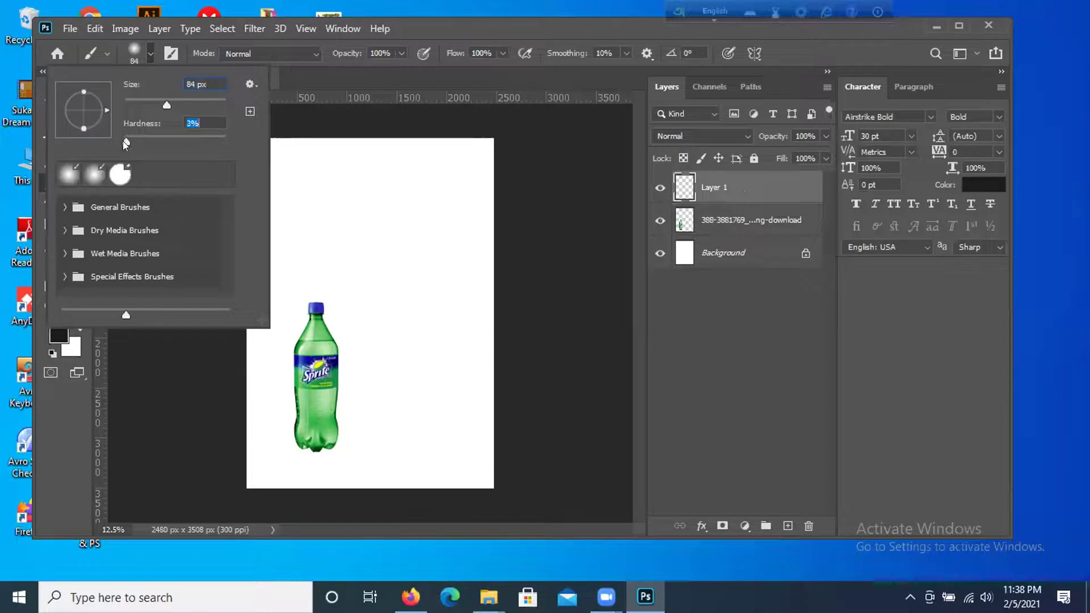
pyautogui.click(353, 236)
pyautogui.click(355, 239)
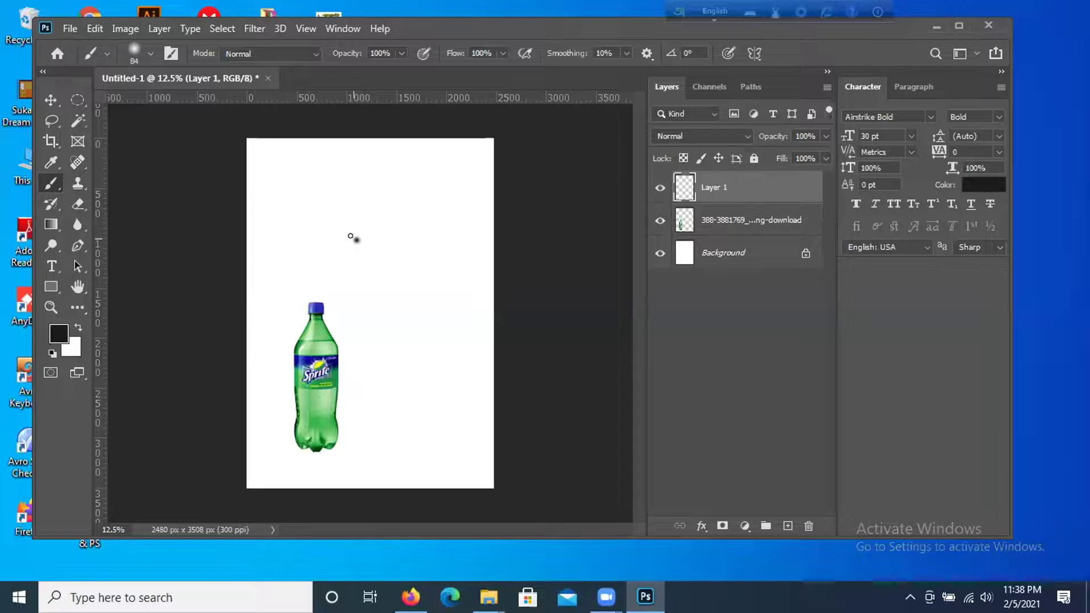
# Increase the brush size to 183 px and paint a soft dab above the bottle.
pyautogui.click(149, 55)
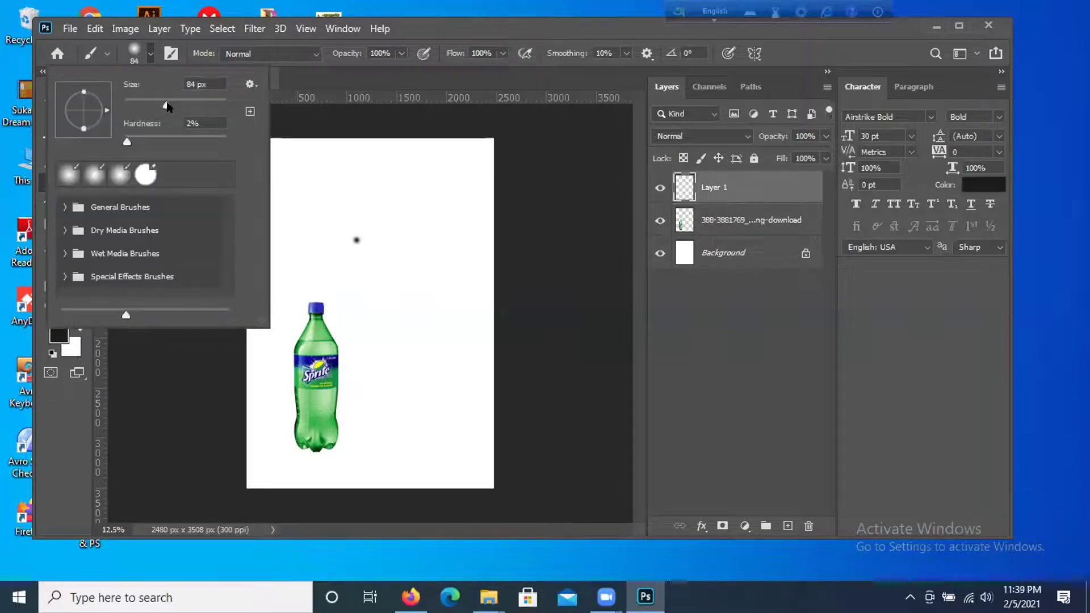
pyautogui.moveTo(166, 106); pyautogui.dragTo(195, 106)
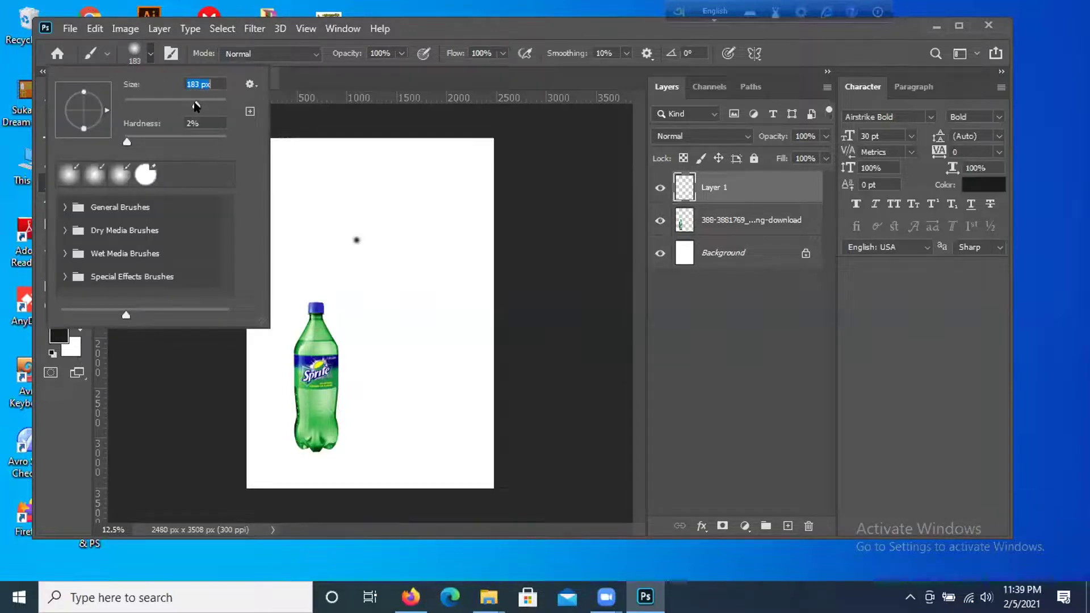
pyautogui.click(360, 233)
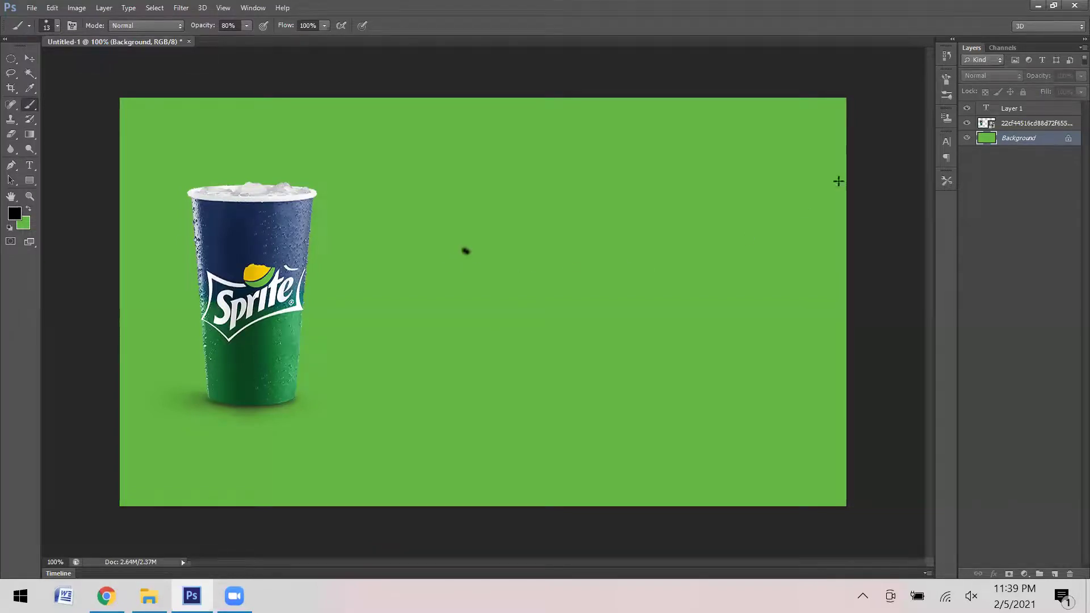
# Add a new empty layer above the Background in the cup banner.
pyautogui.click(1044, 569)
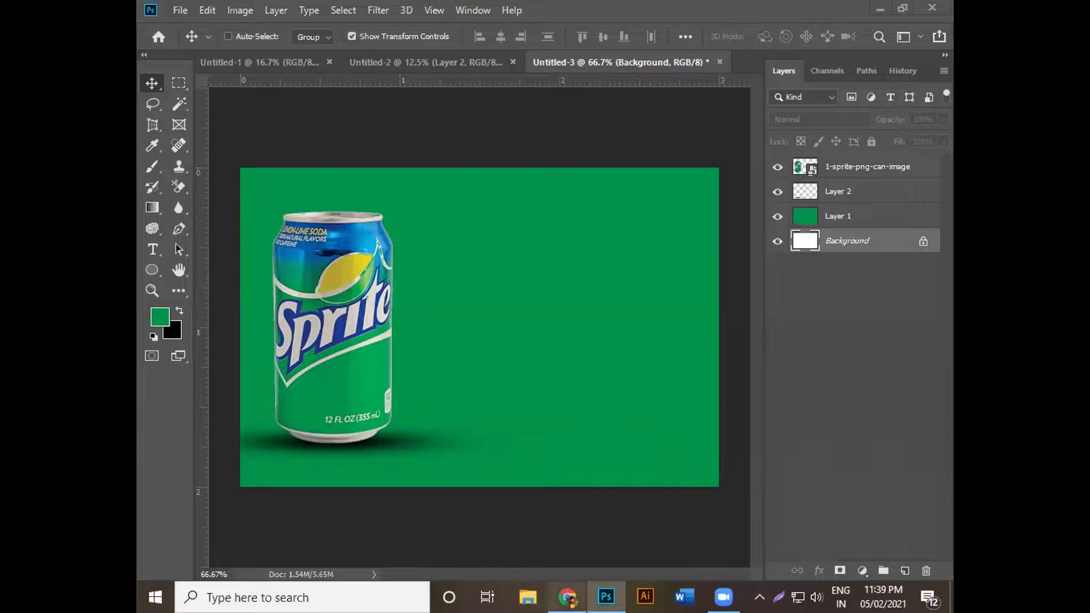
# Switch to the Chrome window with the remove bg search results.
pyautogui.moveTo(567, 597)
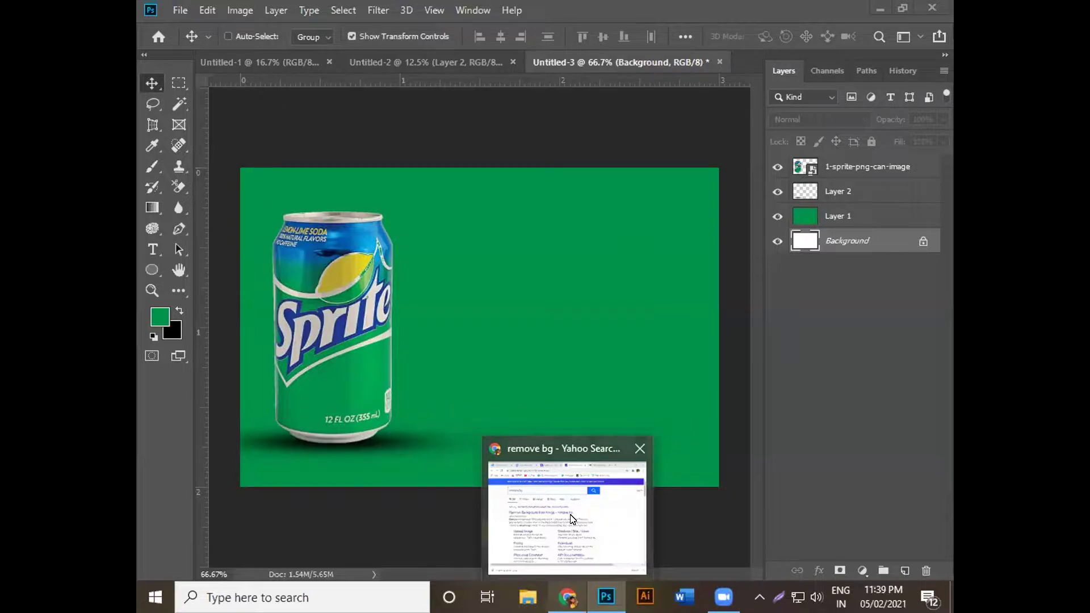
pyautogui.click(544, 545)
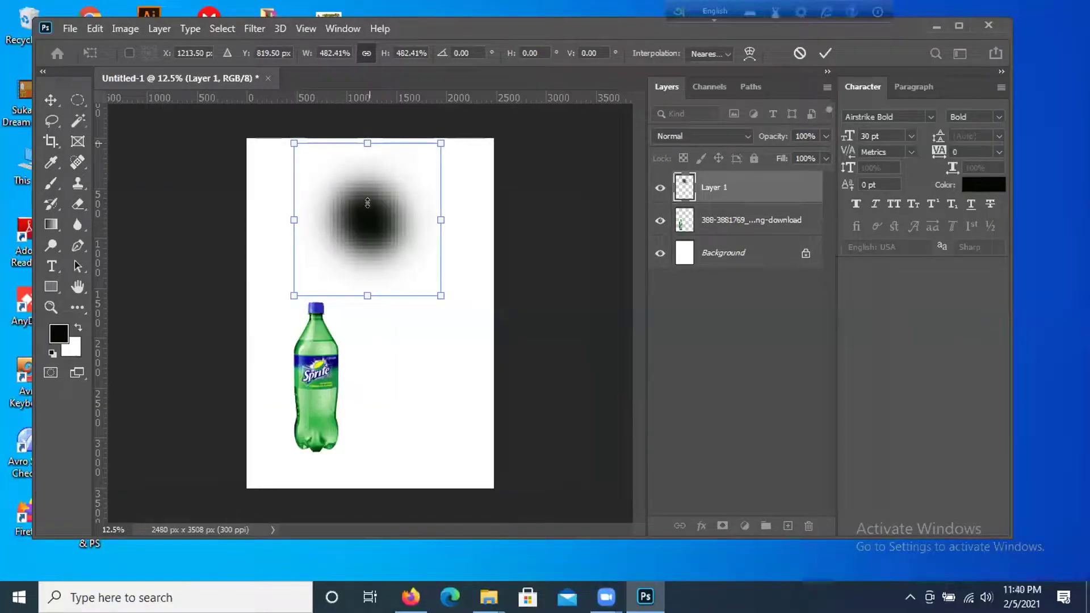
# Rescale the soft black dot on Layer 1 to about 288% with Free Transform.
pyautogui.hotkey('ctrl', 'z')
pyautogui.moveTo(365, 217); pyautogui.dragTo(468, 276)
pyautogui.moveTo(349, 276); pyautogui.dragTo(269, 276)
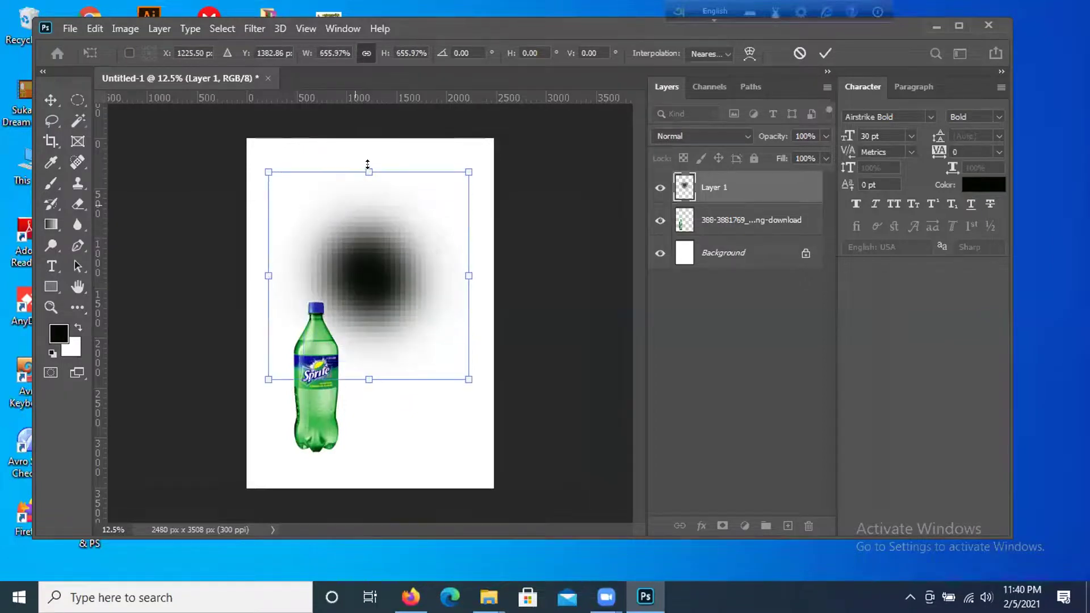
pyautogui.moveTo(367, 164); pyautogui.dragTo(382, 281)
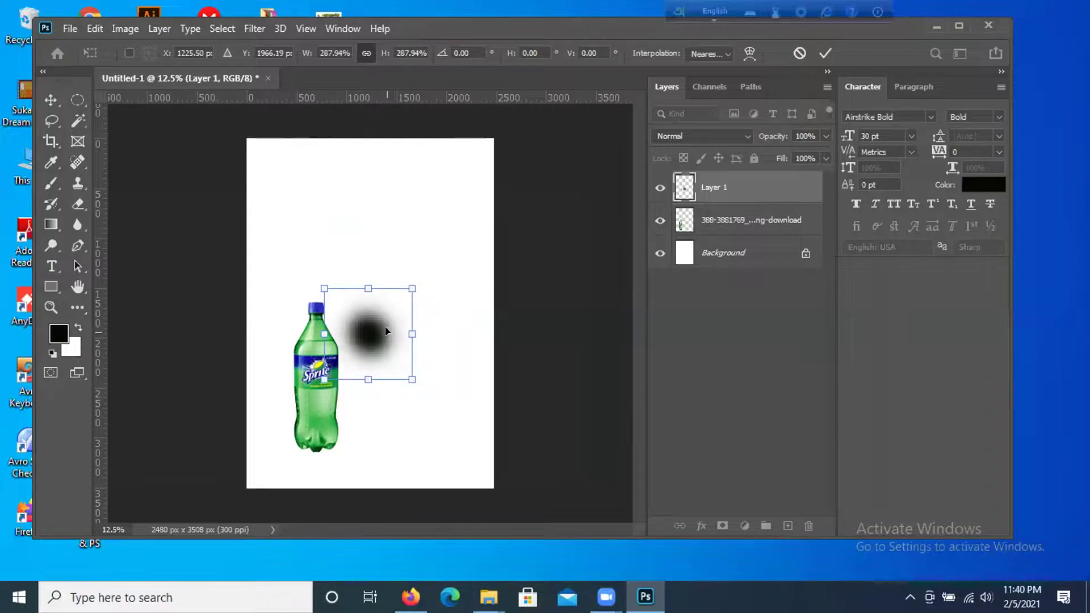
# Flatten the black dot and stretch it sideways into a thin, wide ellipse for the bottle's shadow.
pyautogui.moveTo(411, 331); pyautogui.dragTo(481, 332)
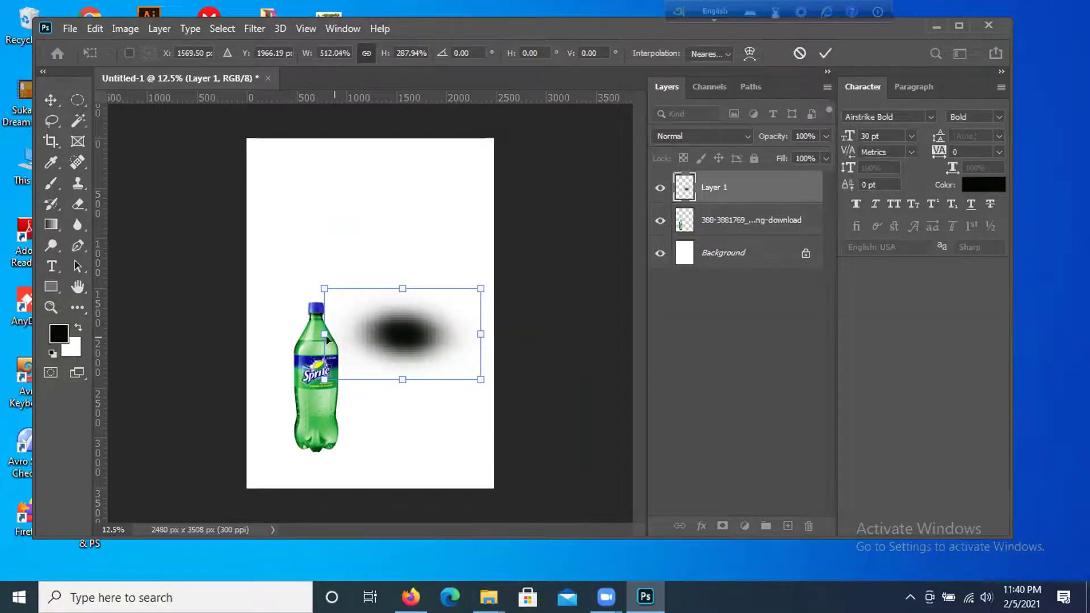
pyautogui.moveTo(324, 331); pyautogui.dragTo(246, 332)
pyautogui.moveTo(363, 287); pyautogui.dragTo(376, 368)
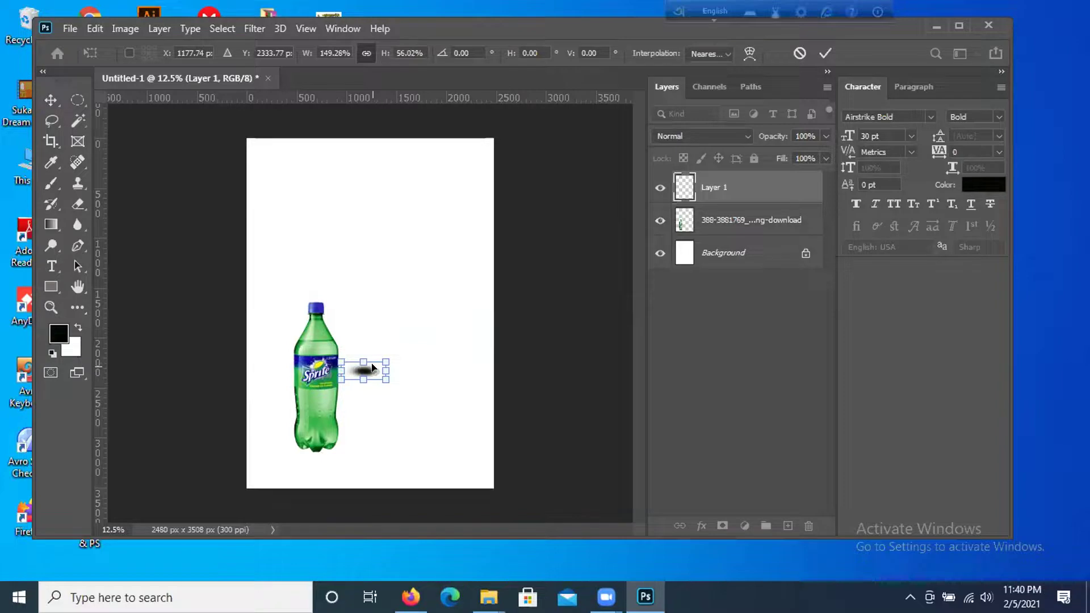
pyautogui.moveTo(341, 361); pyautogui.dragTo(261, 352)
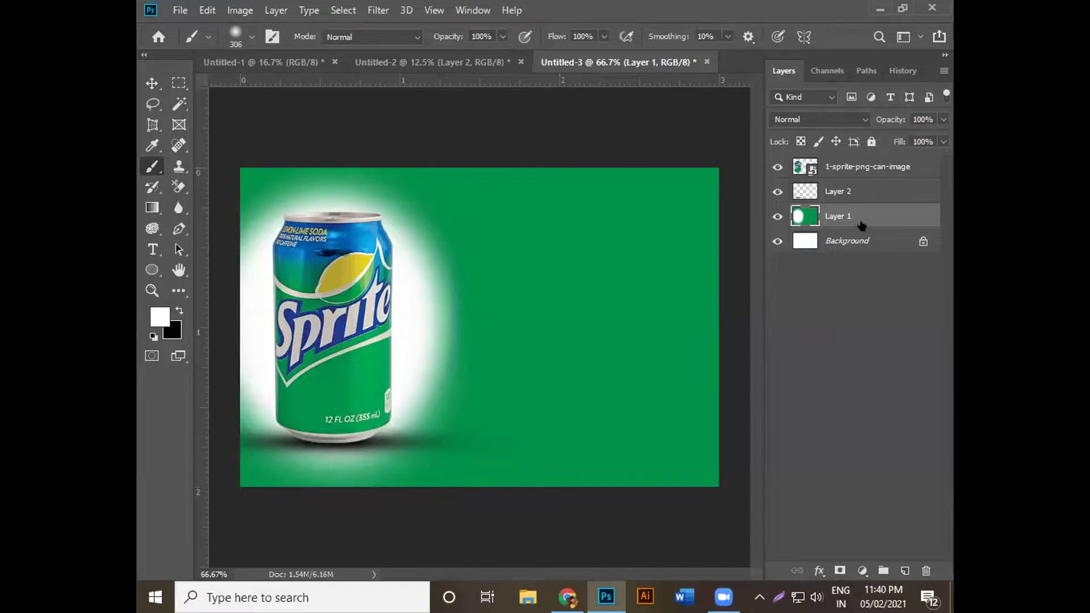
# Add a new empty layer above the green Layer 1 in the can banner and undo the last change.
pyautogui.click(905, 570)
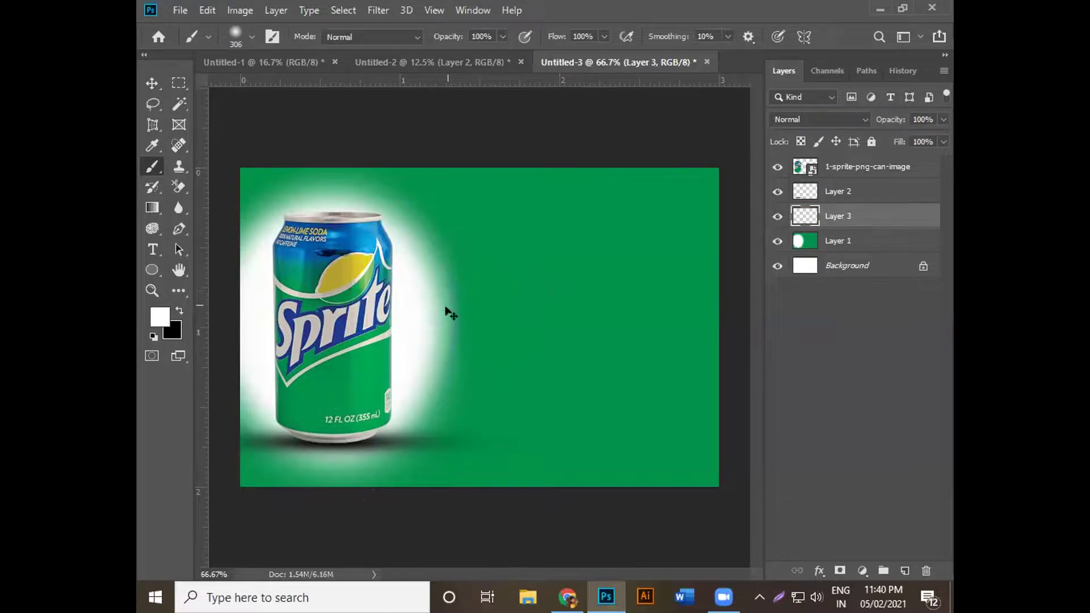
pyautogui.hotkey('ctrl', 'z')
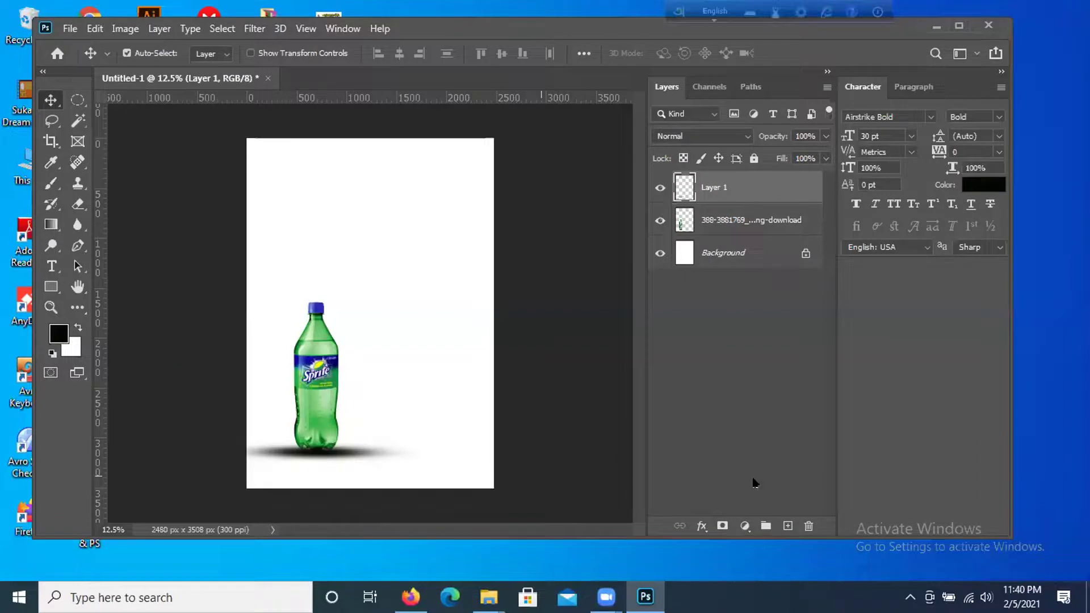
# Add a new layer above the bottle's shadow layer and set the foreground colour to light green #8ff18a.
pyautogui.hotkey('ctrl', 'shift', 'alt', 'n')
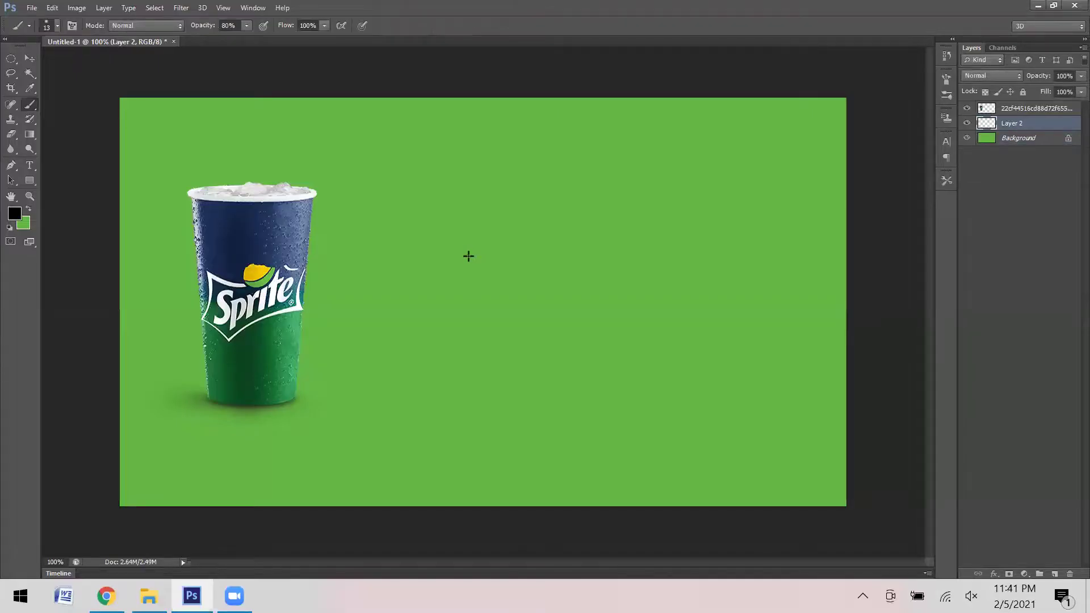
pyautogui.rightClick(30, 107)
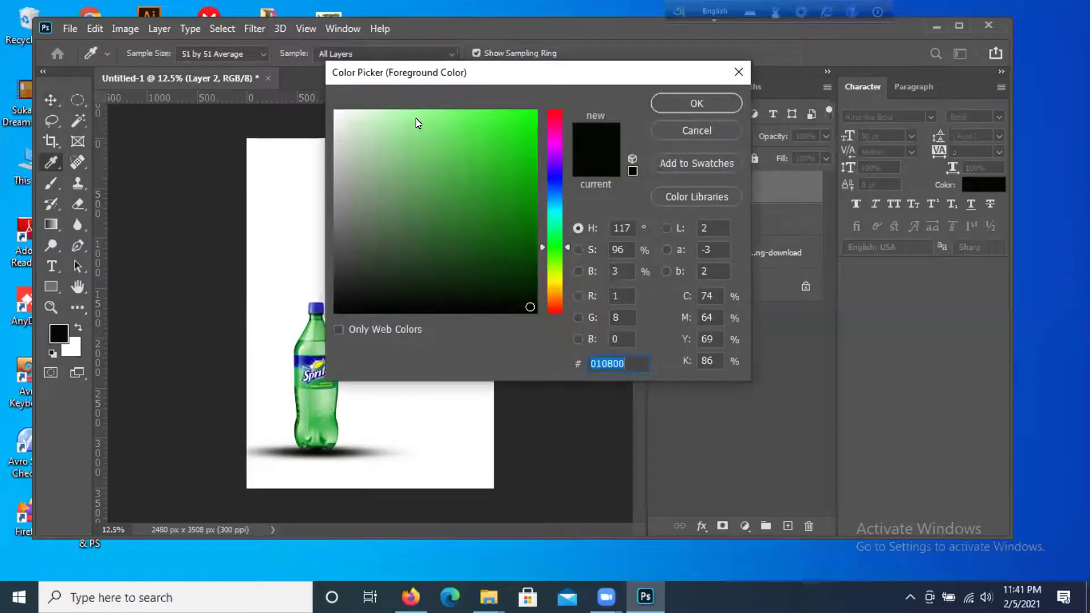
pyautogui.click(421, 121)
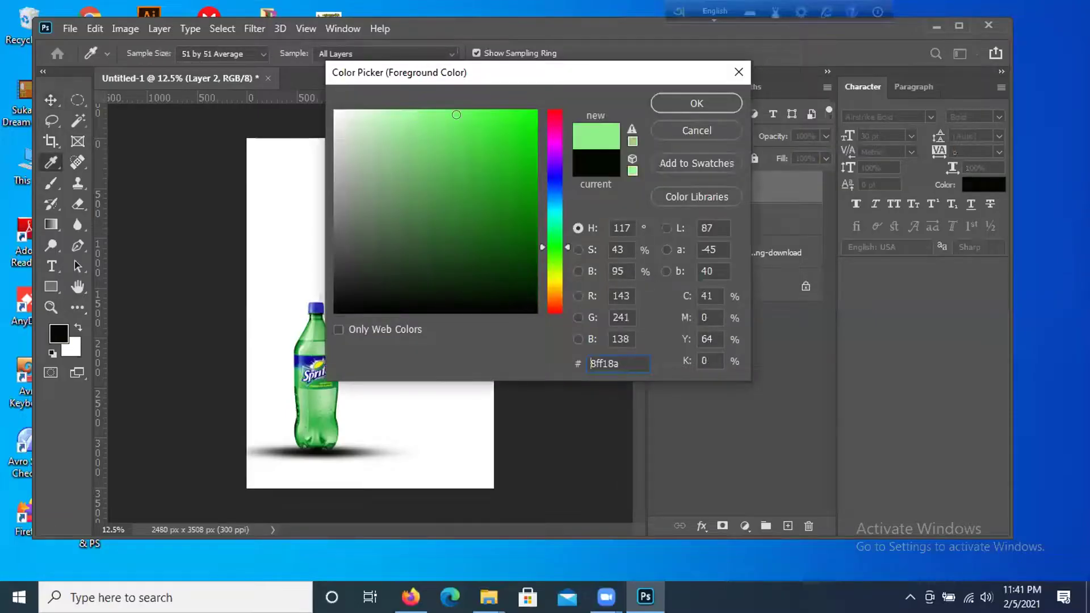
pyautogui.click(708, 98)
pyautogui.press('v')
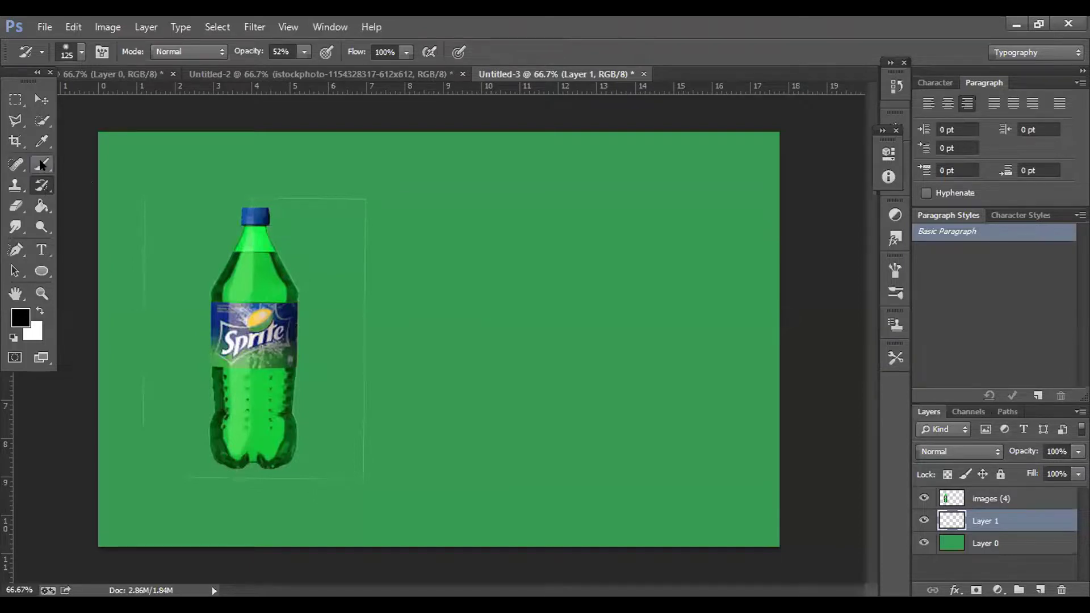
pyautogui.moveTo(463, 300); pyautogui.dragTo(449, 286)
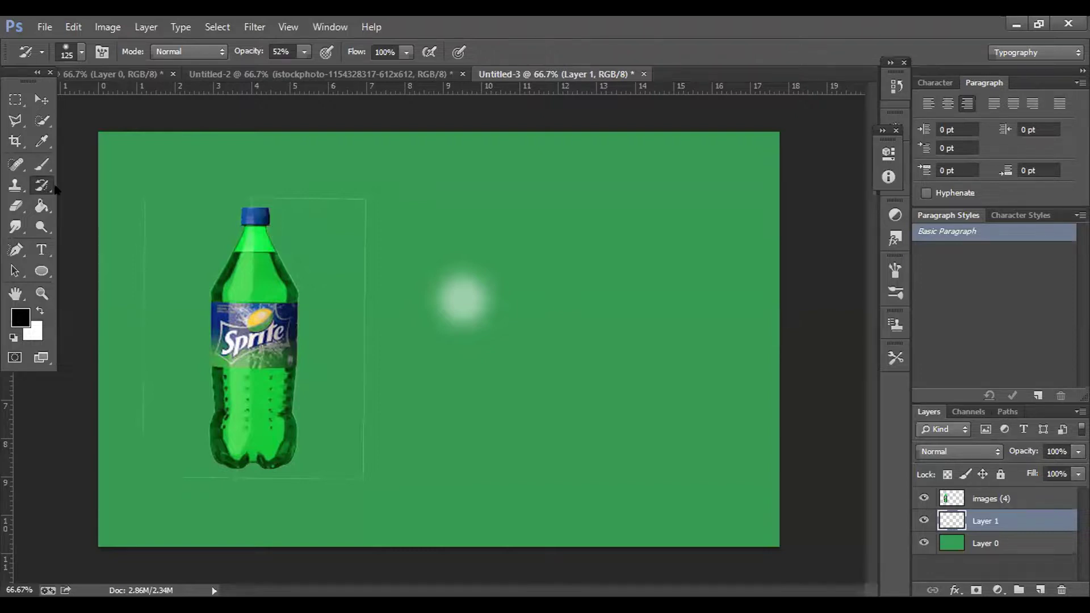
pyautogui.rightClick(234, 255)
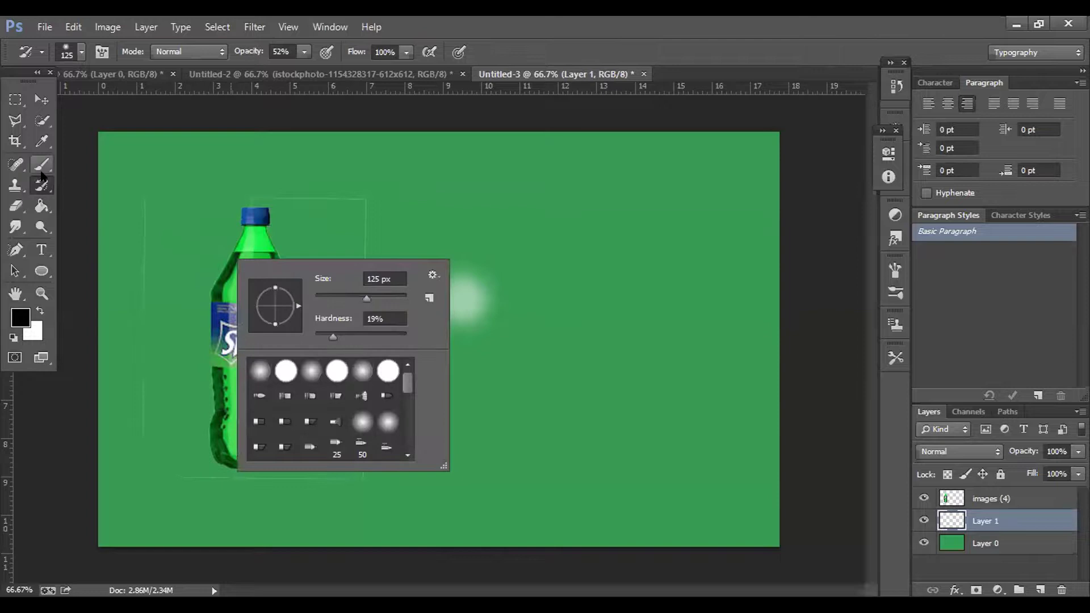
pyautogui.rightClick(42, 186)
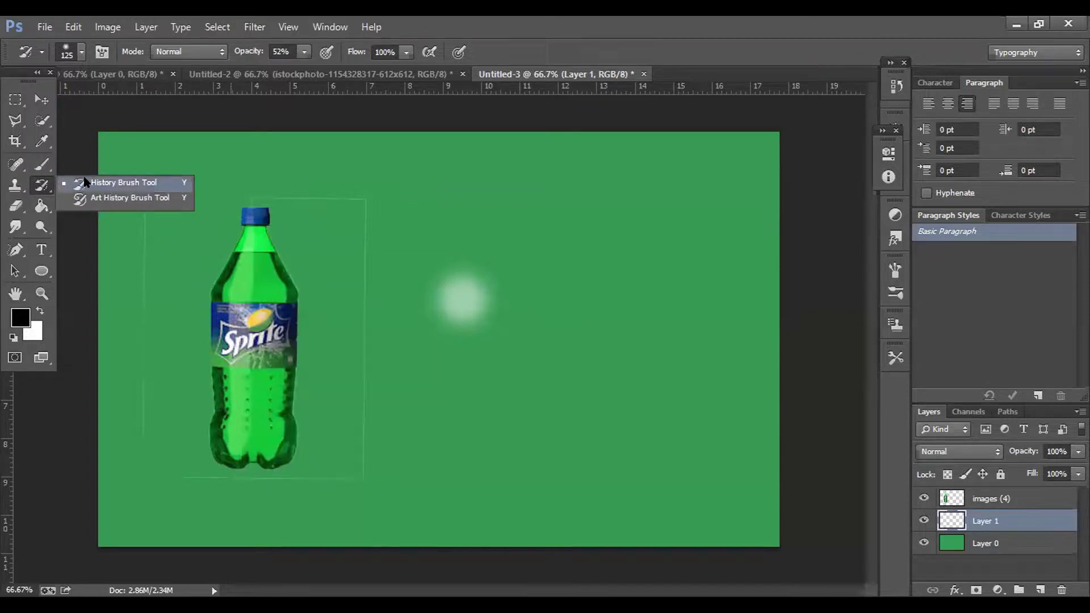
pyautogui.click(42, 180)
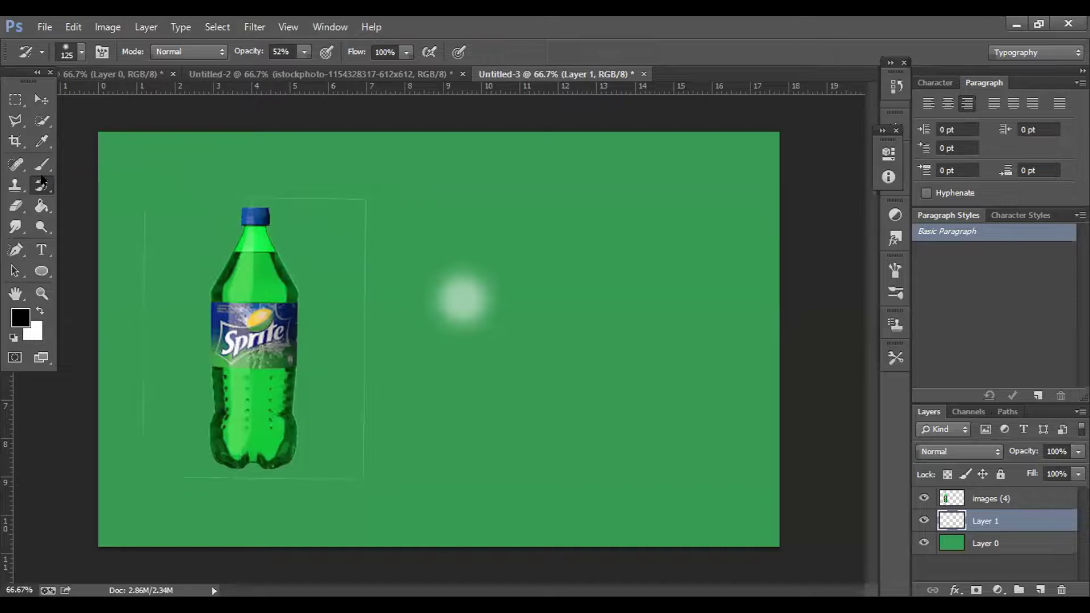
pyautogui.rightClick(42, 181)
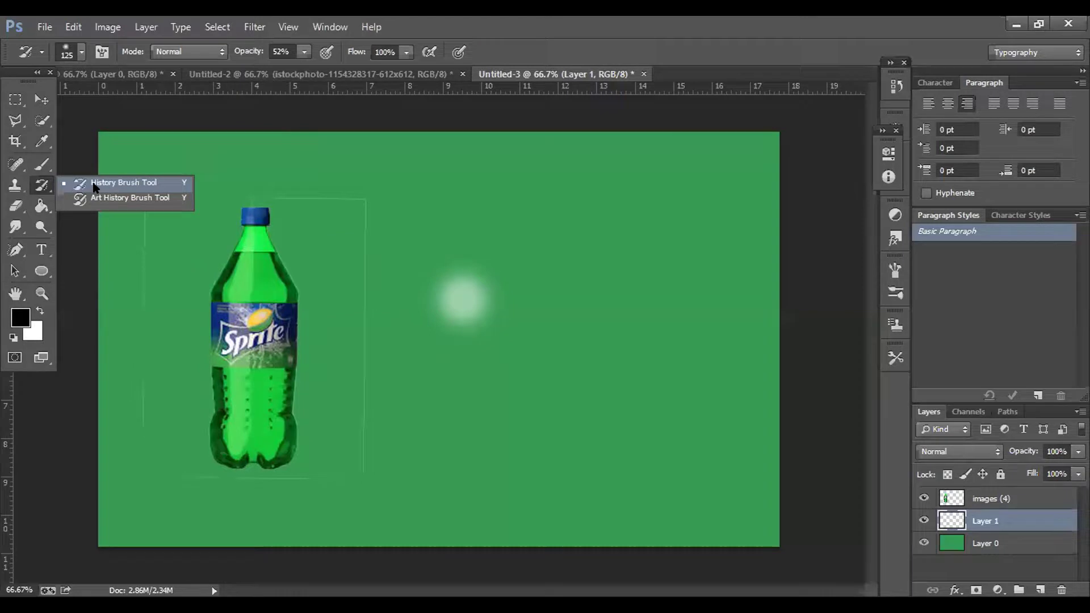
# Switch to the Brush tool and enlarge its soft 0% hardness tip to about 167 px.
pyautogui.click(41, 166)
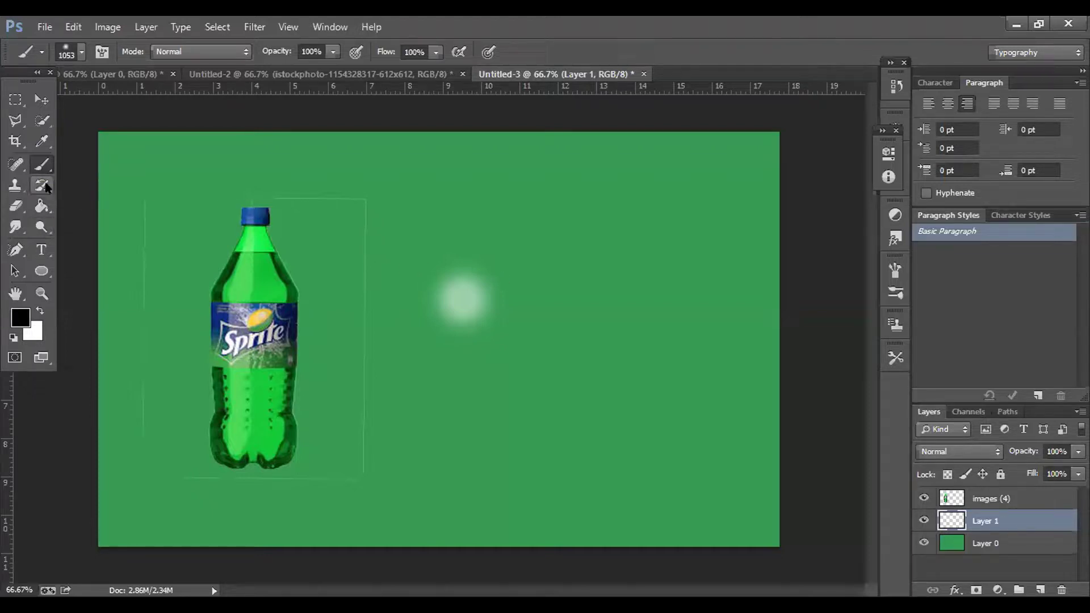
pyautogui.click(462, 298)
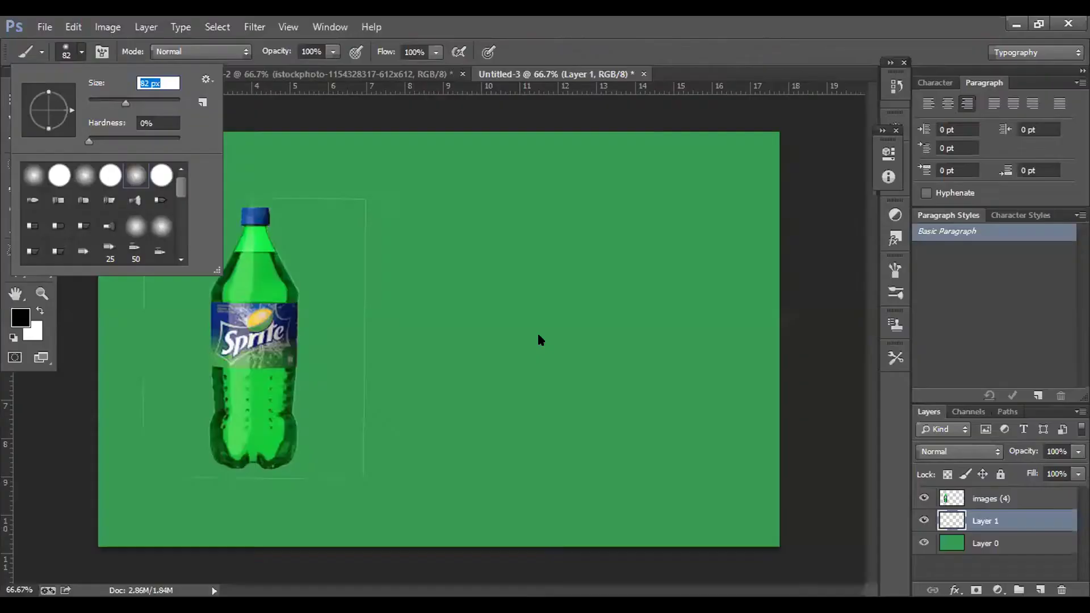
pyautogui.click(538, 335)
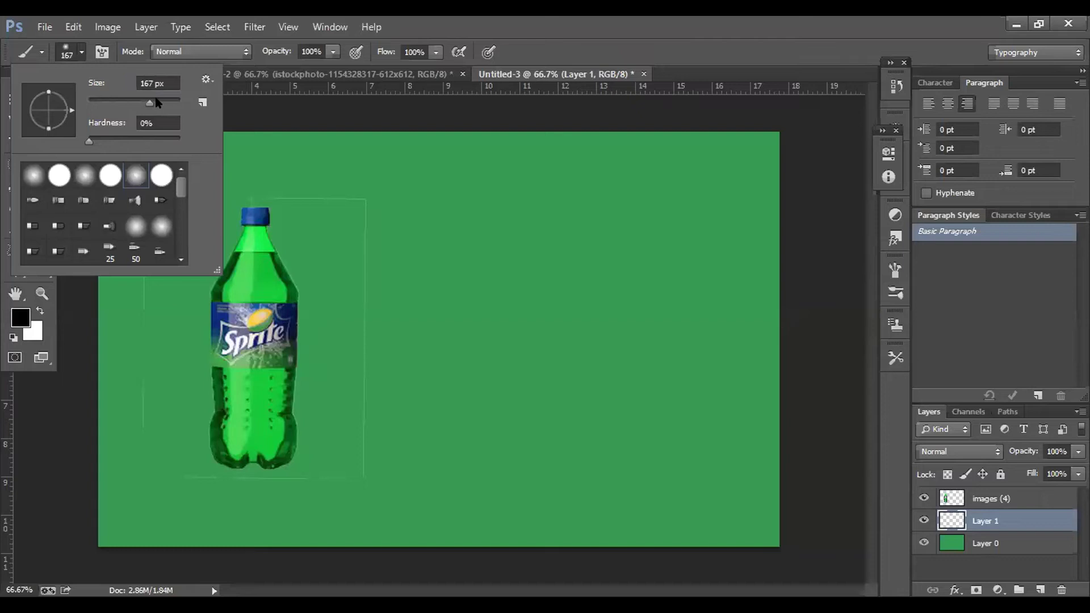
pyautogui.click(158, 102)
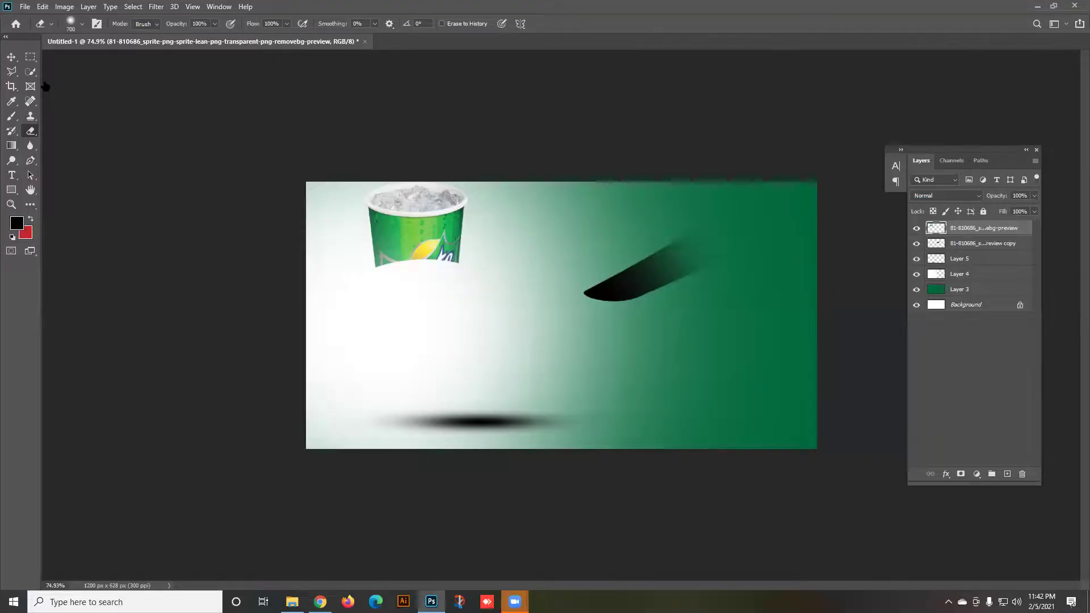
# Delete every layer above the white Background in the cup banner, including the cup, its shadow and the green layer.
pyautogui.click(11, 57)
pyautogui.press('Delete')
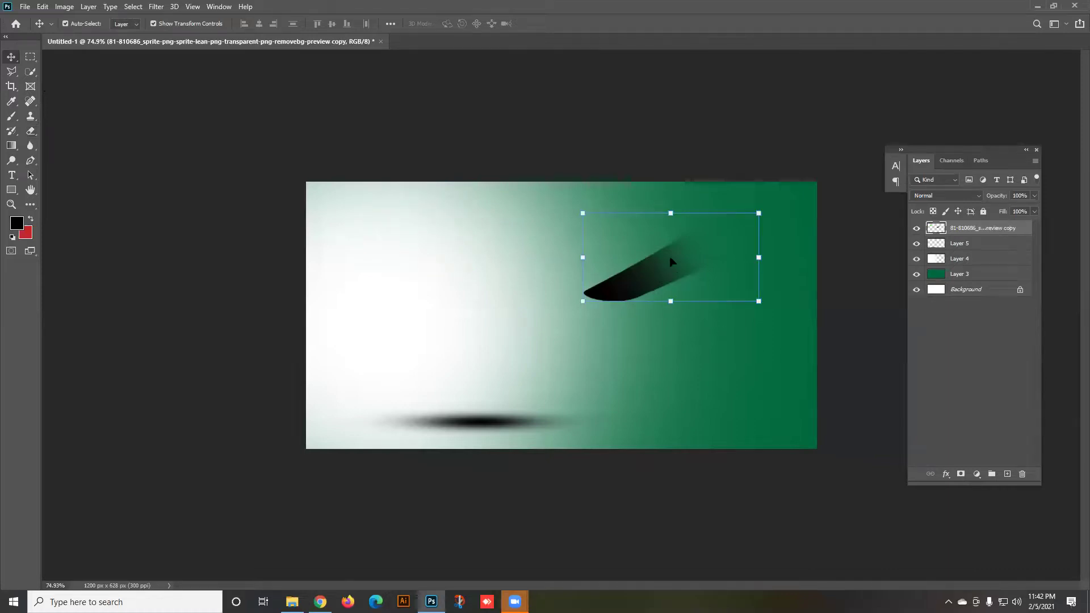
pyautogui.press('Delete')
pyautogui.press('Delete')
pyautogui.press('Delete')
pyautogui.press('Delete')
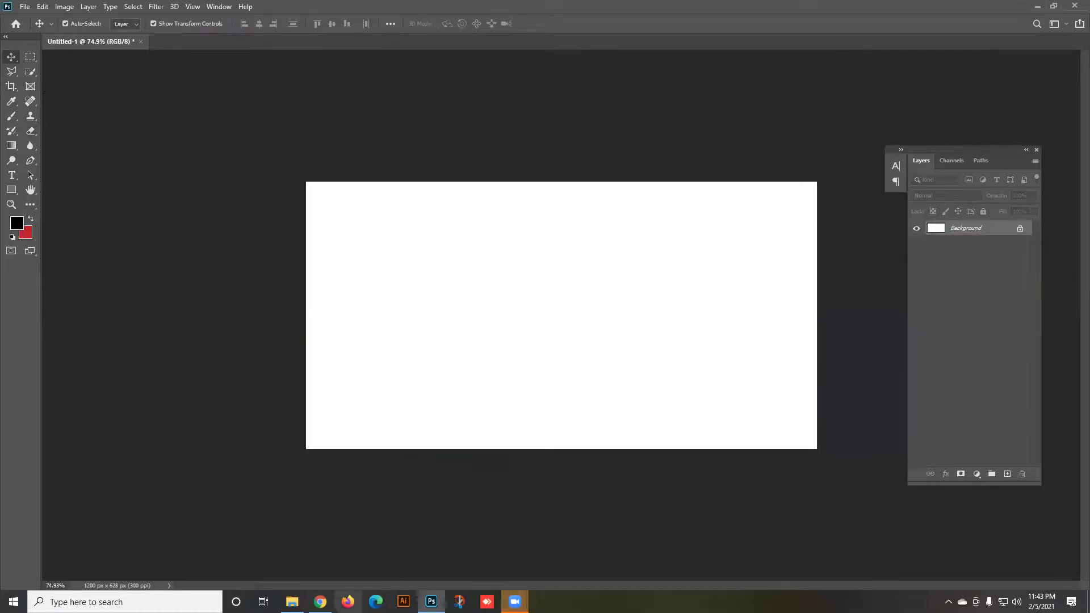
# Switch to Chrome and search Google Images for "fair and lovely png".
pyautogui.click(320, 601)
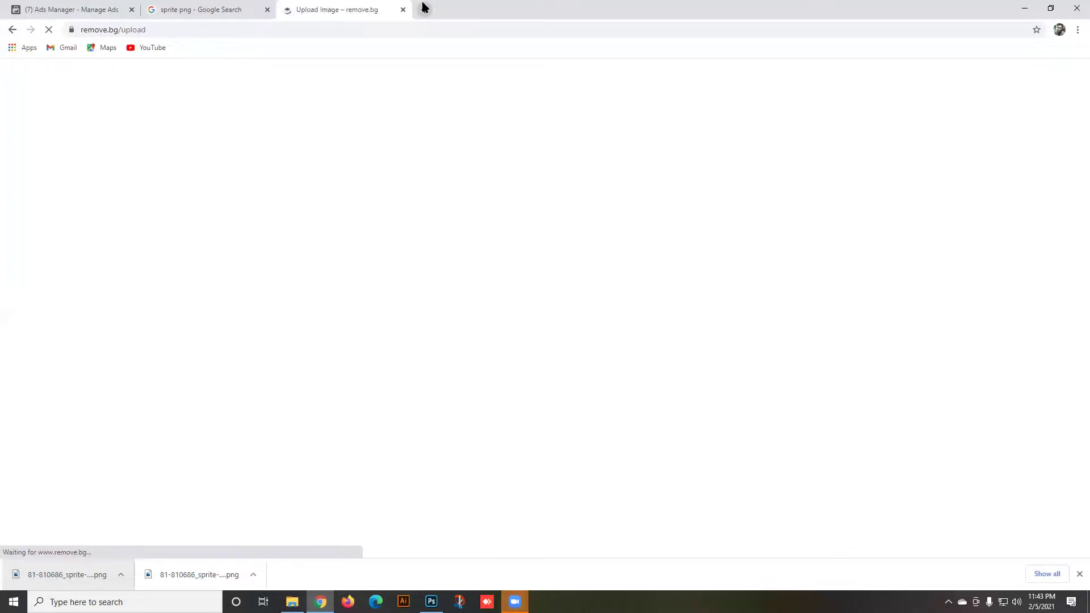
pyautogui.click(223, 8)
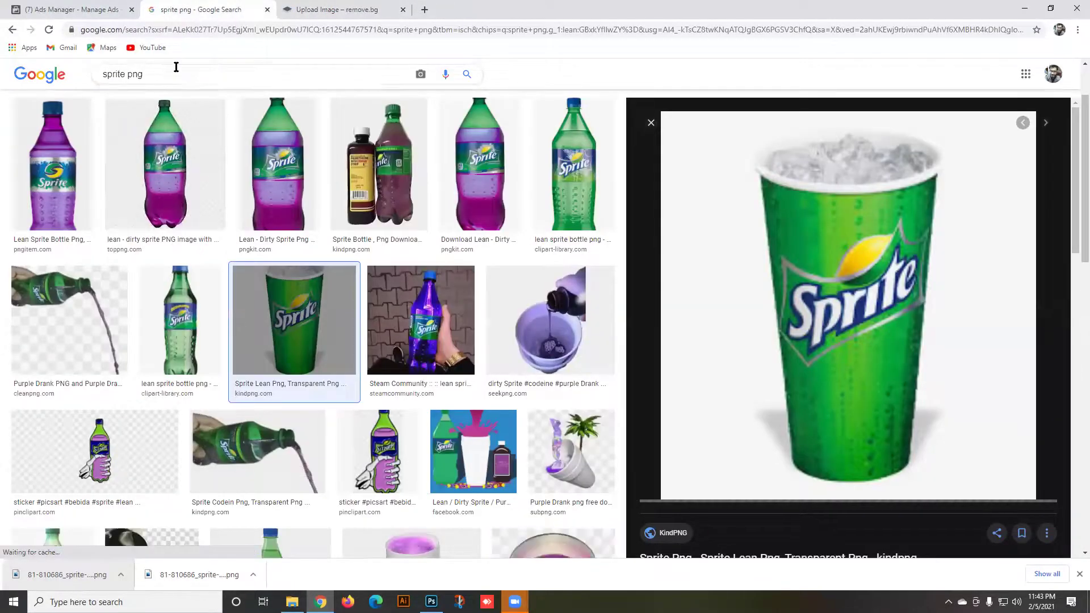
pyautogui.doubleClick(117, 74)
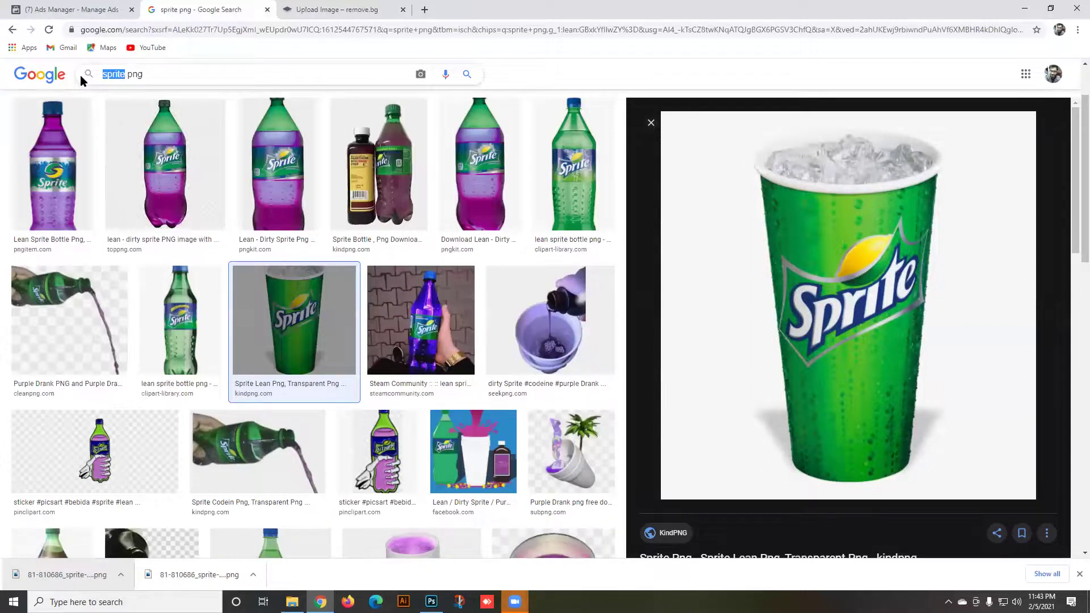
pyautogui.write('fair')
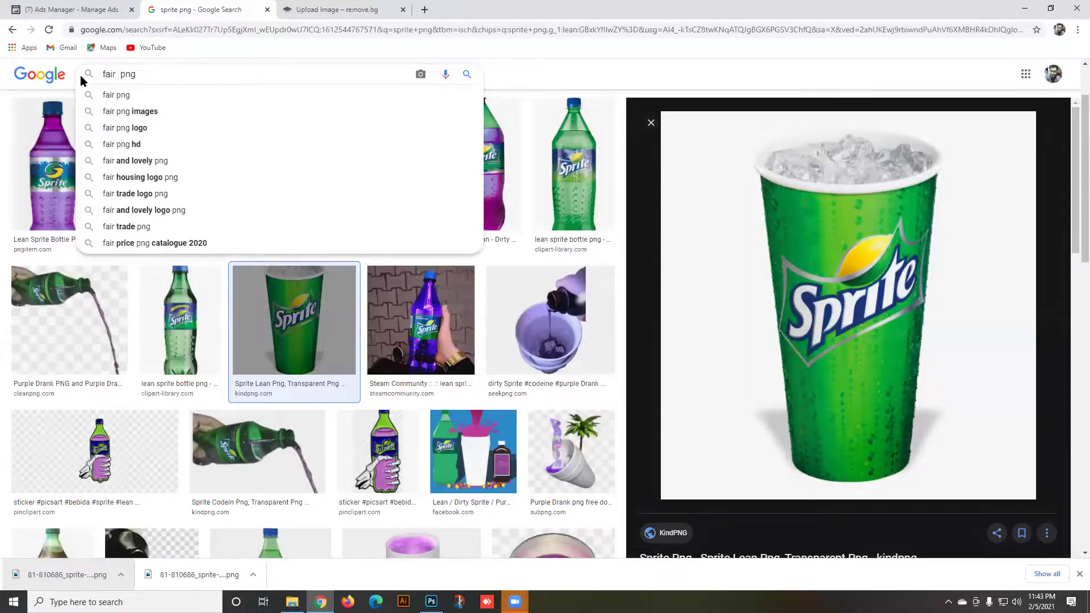
pyautogui.press('Down')
pyautogui.press('Down')
pyautogui.press('Down')
pyautogui.press('Down')
pyautogui.press('Down')
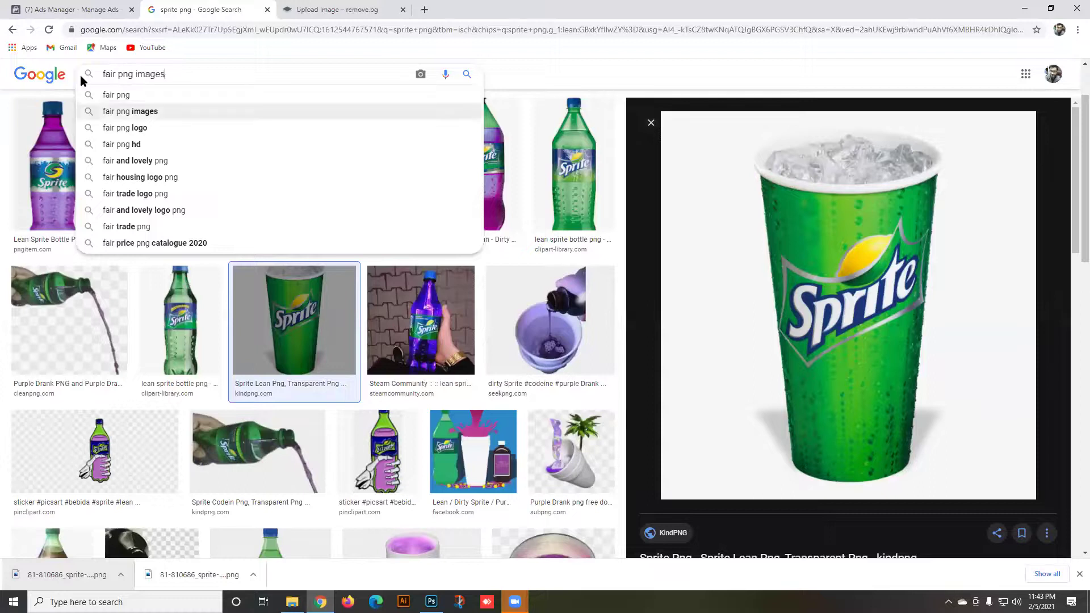
pyautogui.press('Return')
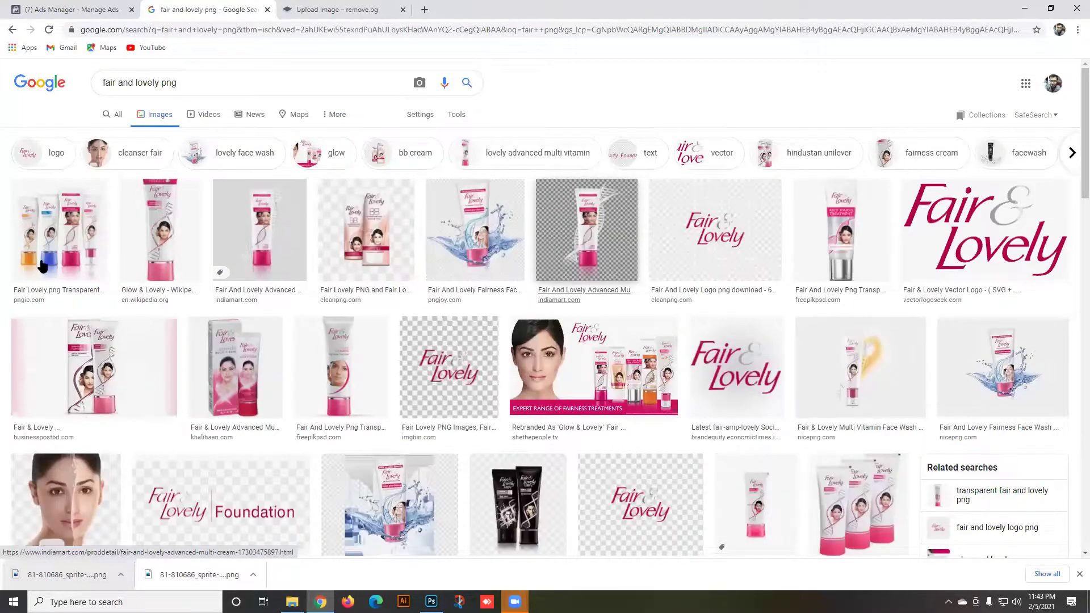
# Open the PNGio picture of four Fair & Lovely tubes and save it to the computer.
pyautogui.click(50, 245)
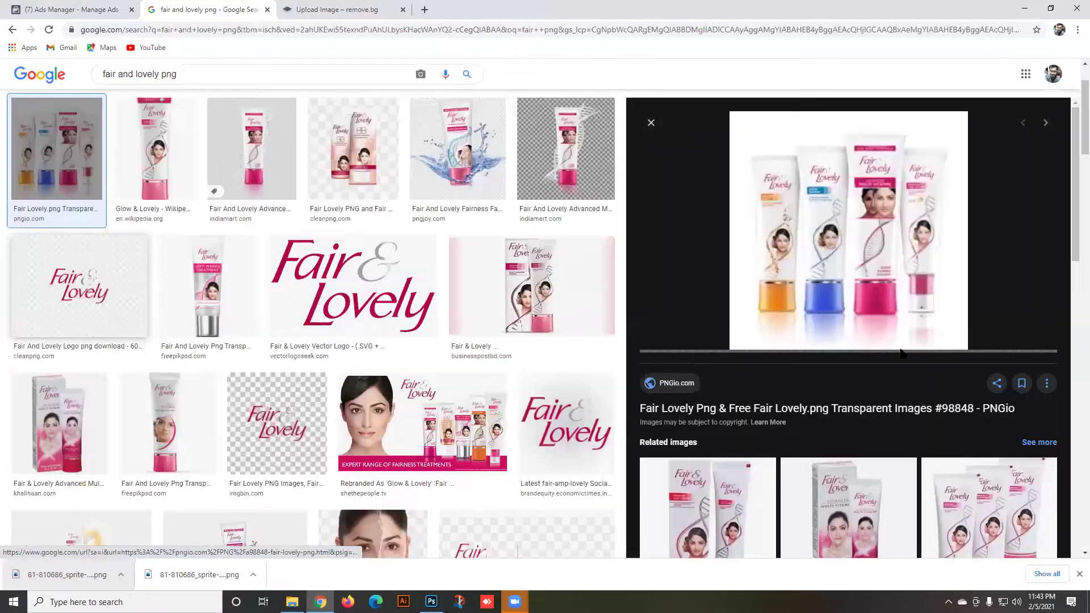
pyautogui.rightClick(821, 228)
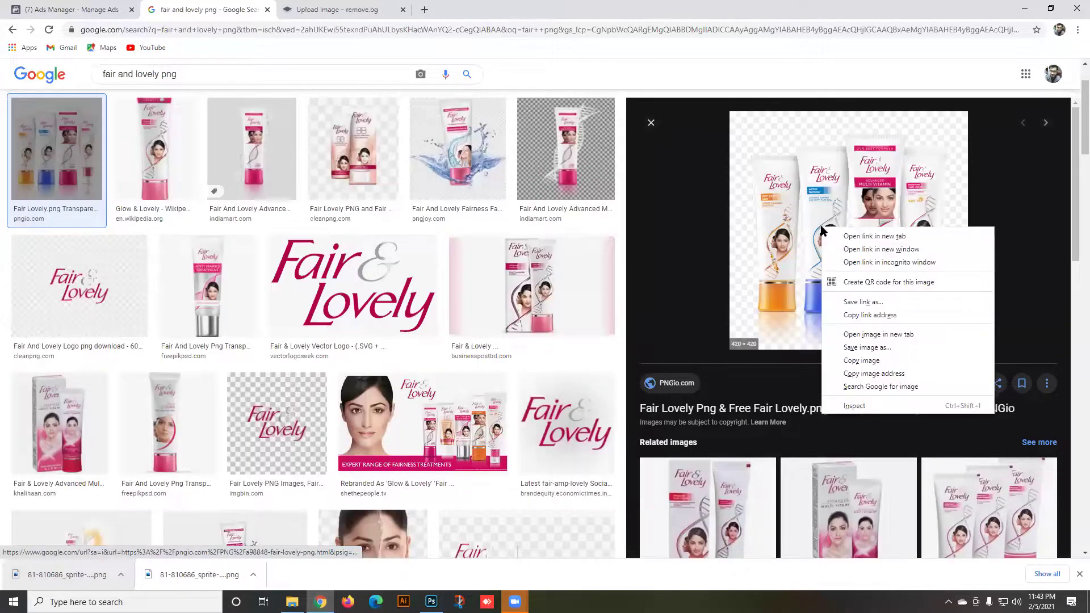
pyautogui.click(857, 348)
pyautogui.click(446, 445)
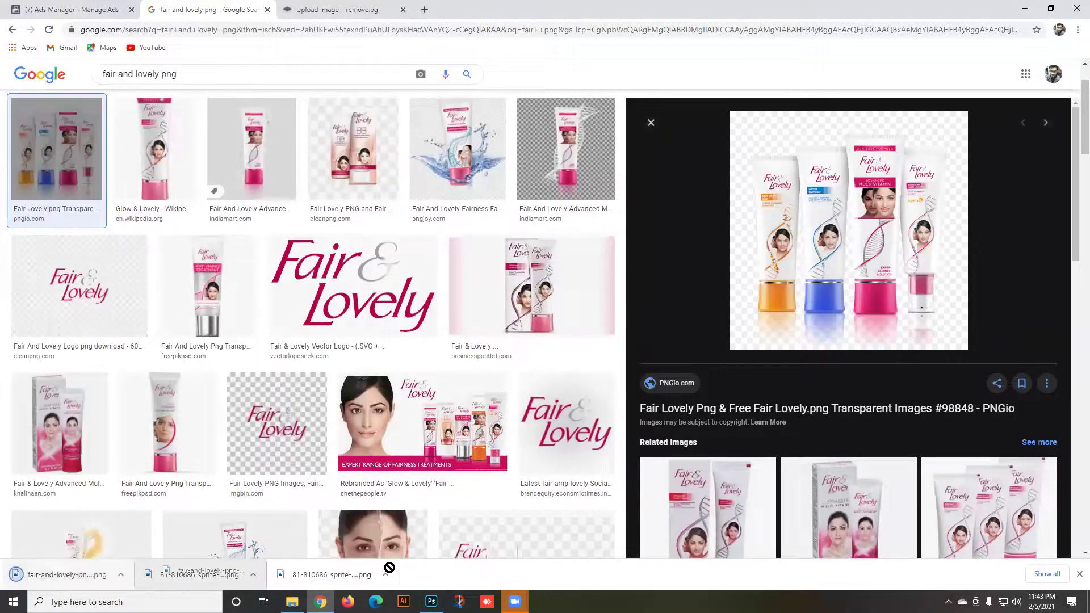
# Place the downloaded tubes picture in the blank Photoshop banner, move it to the left half and scale it down slightly.
pyautogui.click(432, 601)
pyautogui.moveTo(458, 369); pyautogui.dragTo(458, 369)
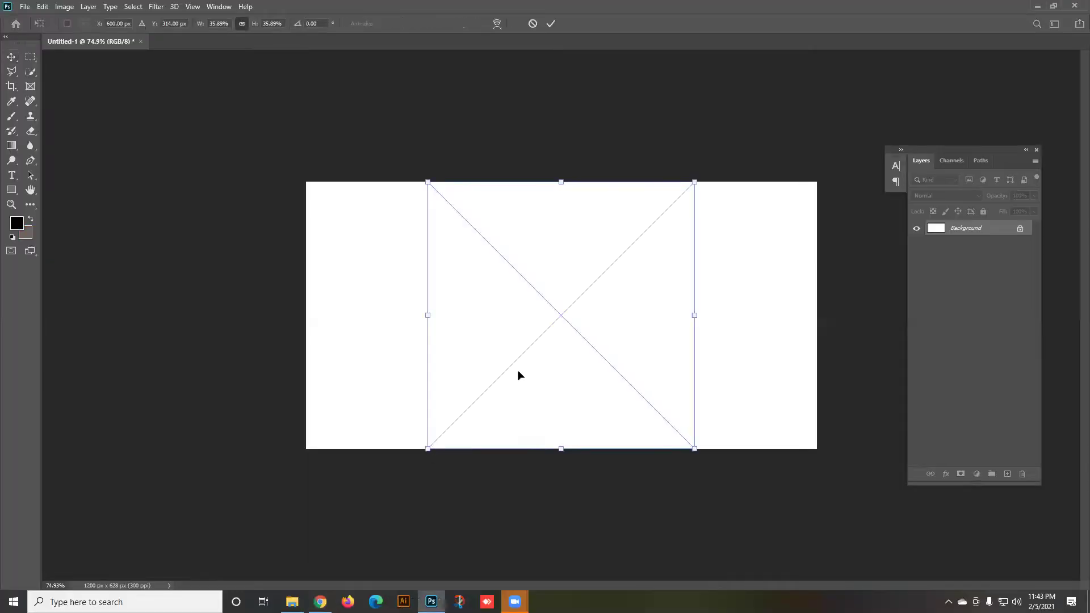
pyautogui.click(550, 23)
pyautogui.moveTo(605, 268); pyautogui.dragTo(485, 274)
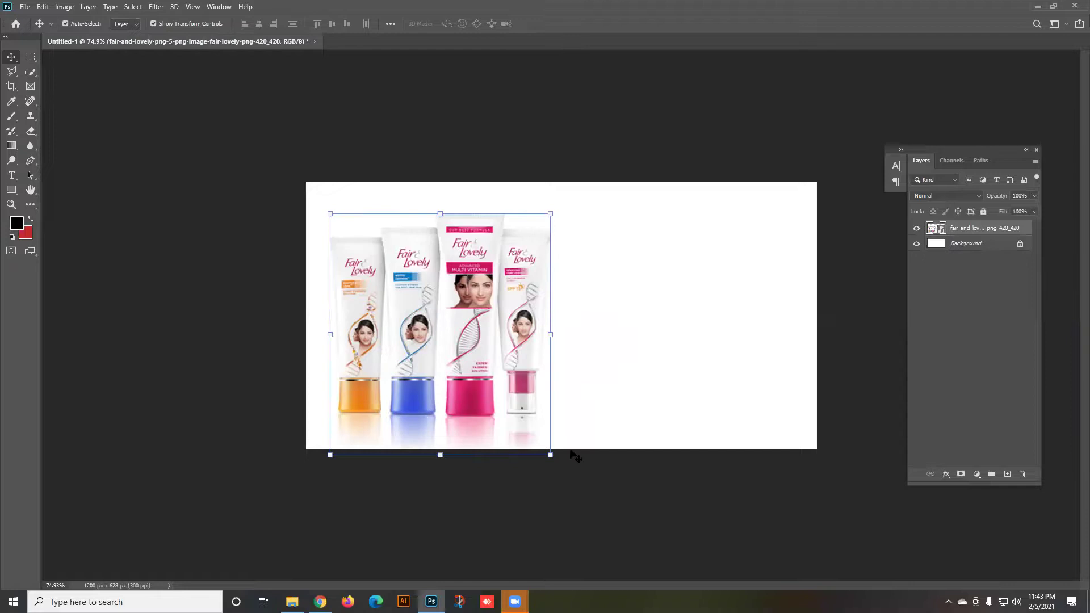
pyautogui.click(575, 455)
# Return to the Chrome image results and save the marketvit.com picture of a woman's face split by a light line.
pyautogui.click(320, 602)
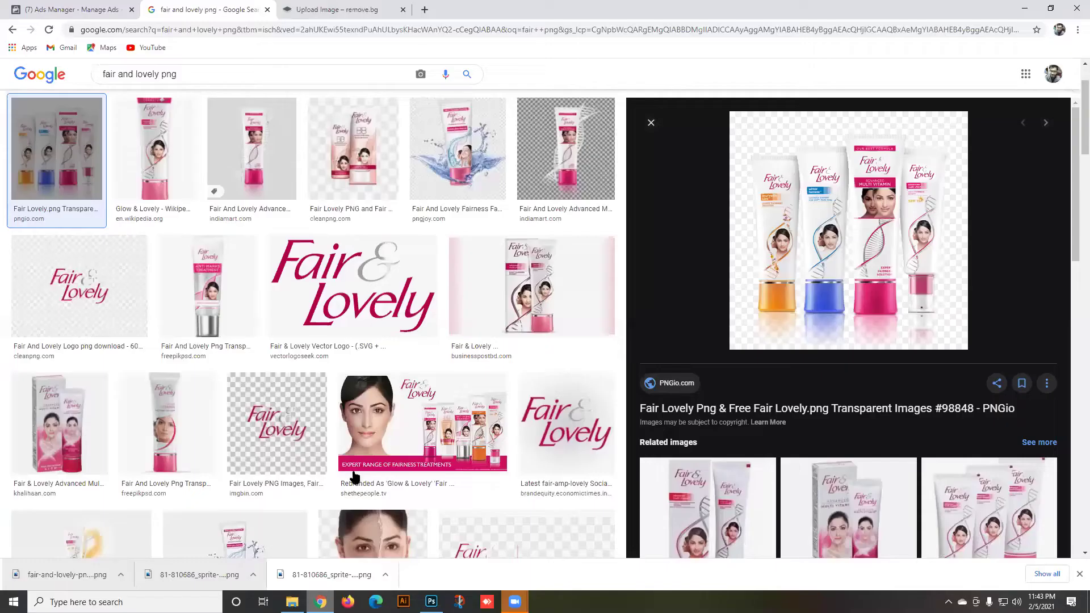
pyautogui.scroll(-2, 348, 272)
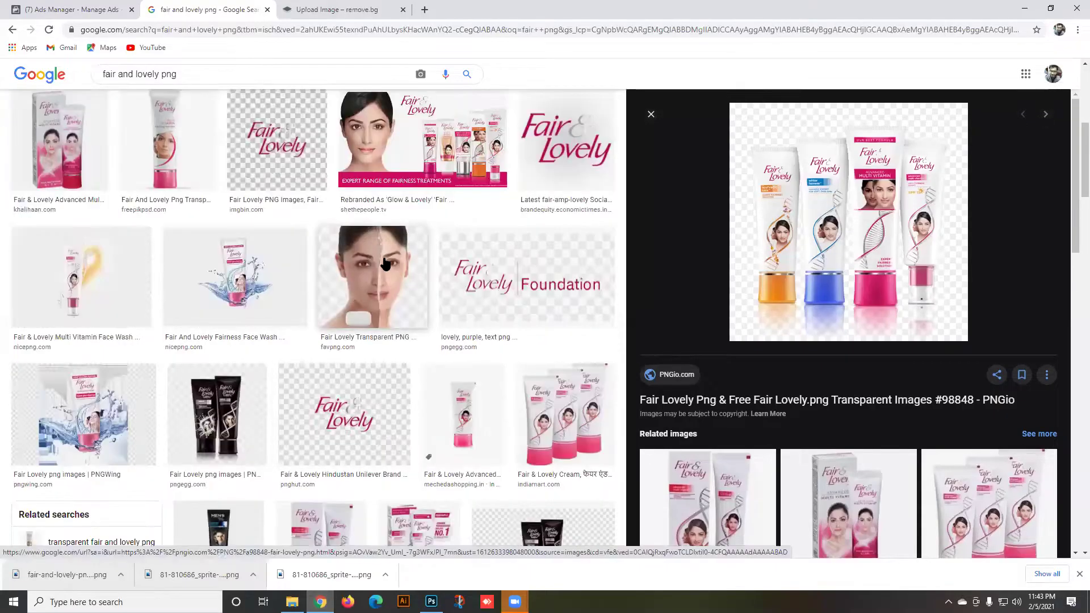
pyautogui.click(349, 271)
pyautogui.scroll(-2, 787, 458)
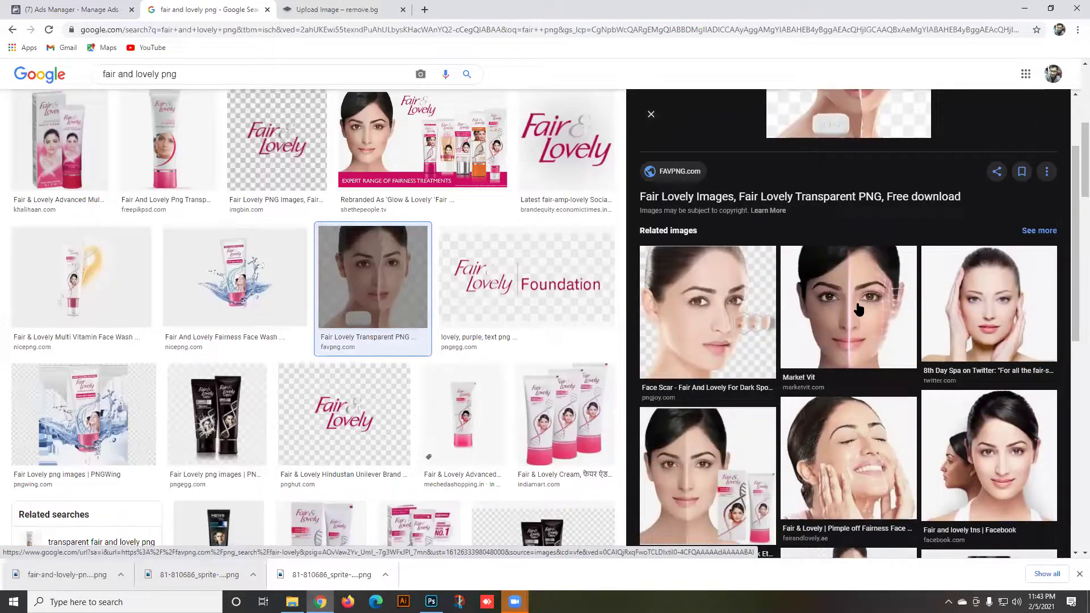
pyautogui.click(858, 313)
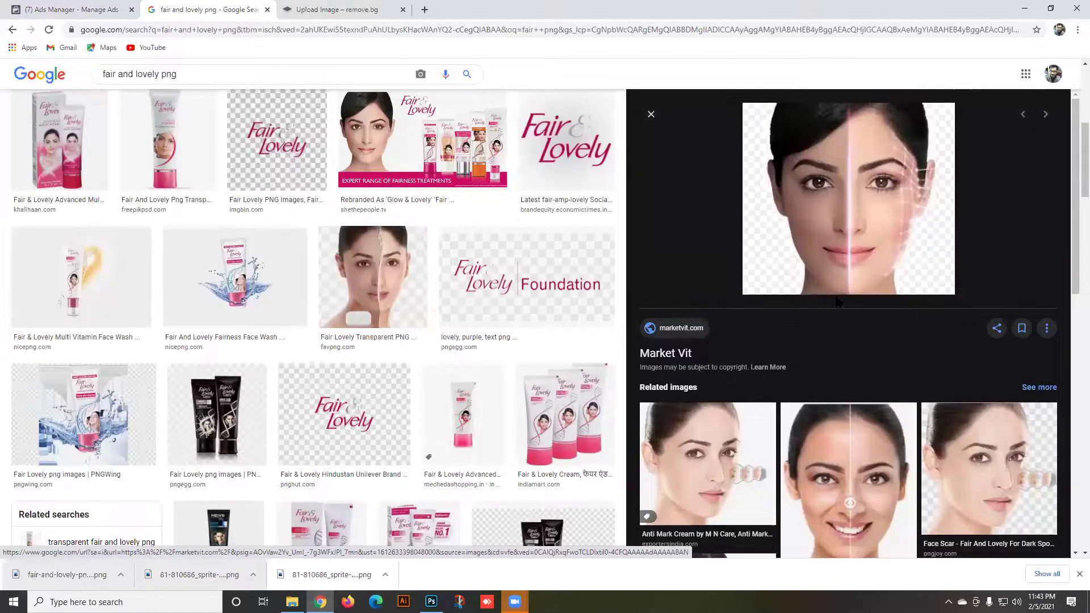
pyautogui.rightClick(848, 203)
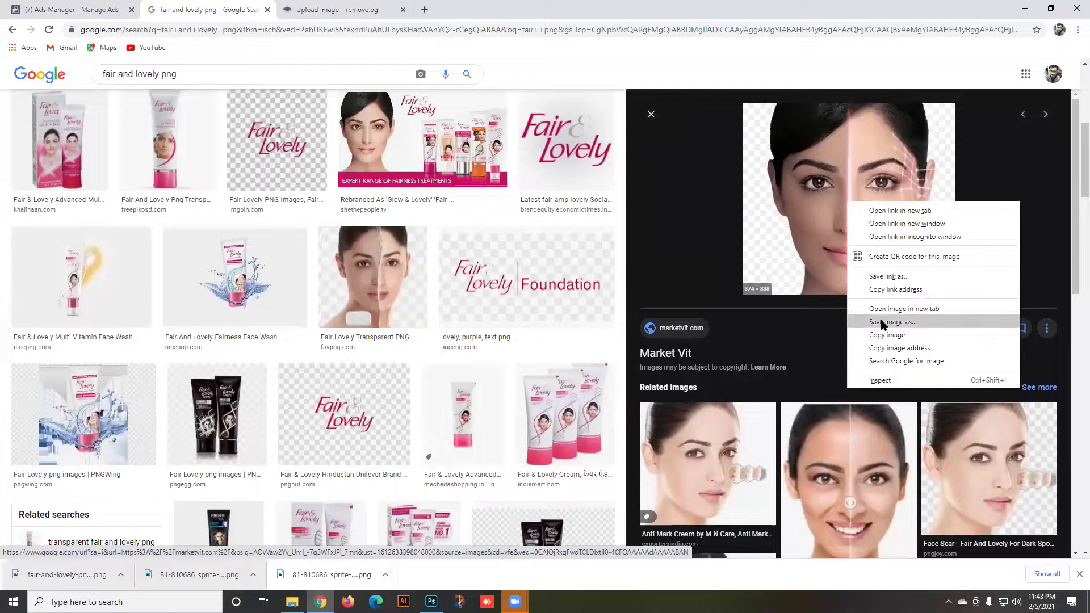
pyautogui.click(882, 322)
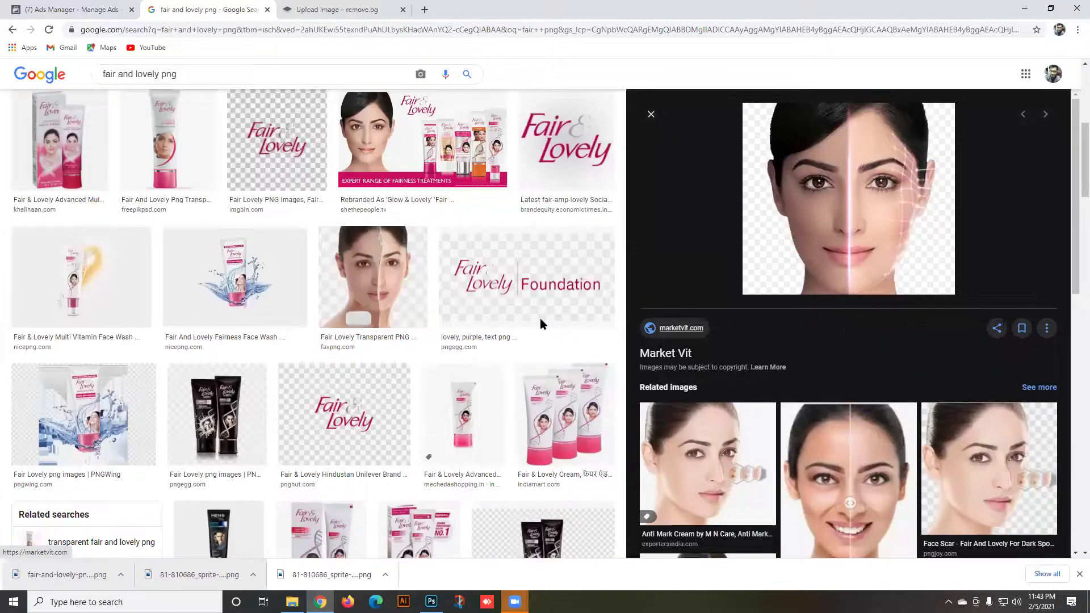
pyautogui.click(449, 450)
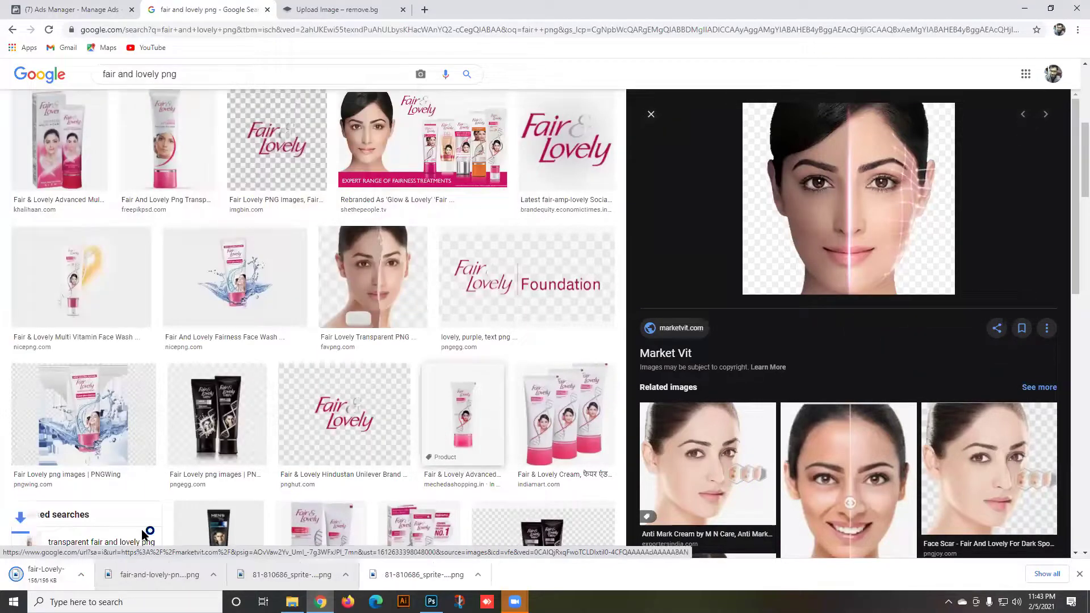
# Place the downloaded face picture in the Photoshop banner and position it on the canvas's right half.
pyautogui.moveTo(56, 575); pyautogui.dragTo(640, 300)
pyautogui.moveTo(563, 345); pyautogui.dragTo(650, 346)
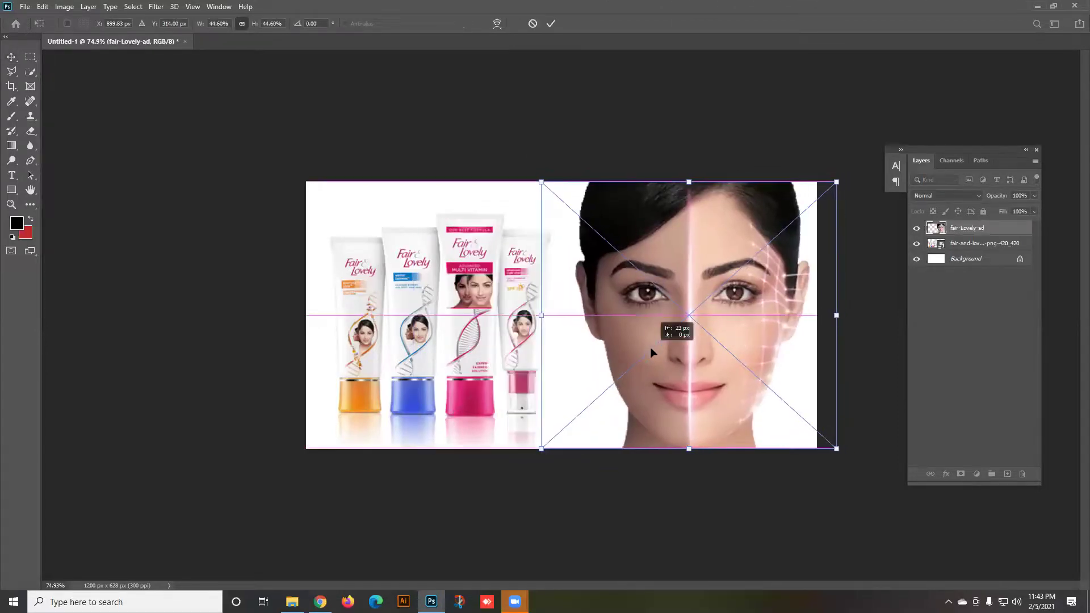
pyautogui.click(549, 25)
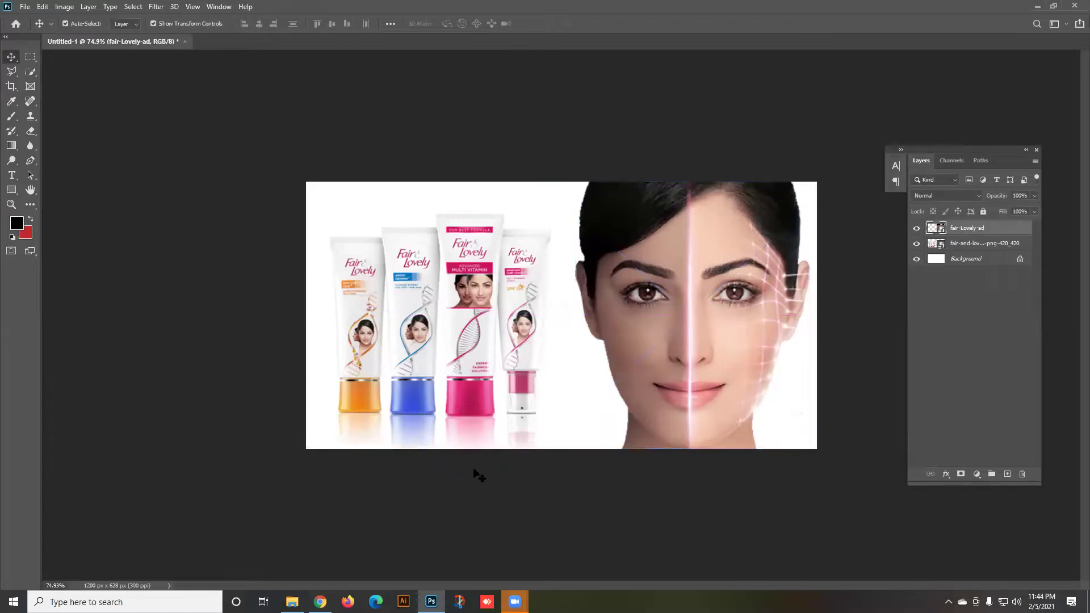
# Shrink the tubes picture further and rest it on the banner's lower edge at the left.
pyautogui.click(525, 440)
pyautogui.moveTo(550, 454); pyautogui.dragTo(508, 424)
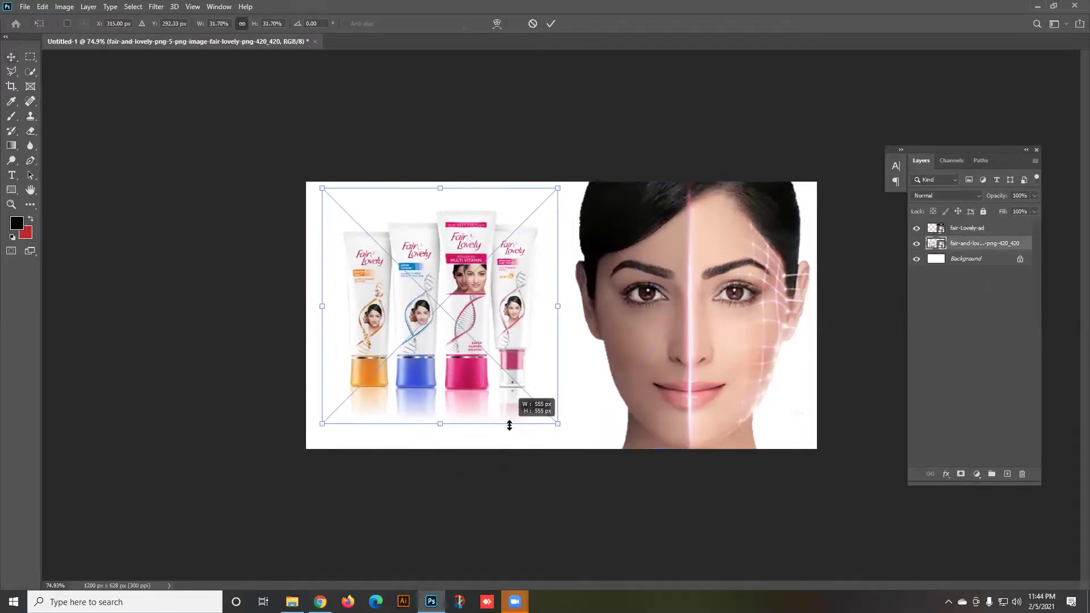
pyautogui.moveTo(476, 302)
pyautogui.mouseDown()
pyautogui.moveTo(461, 329)
pyautogui.moveTo(480, 304)
pyautogui.mouseUp()
pyautogui.click(549, 25)
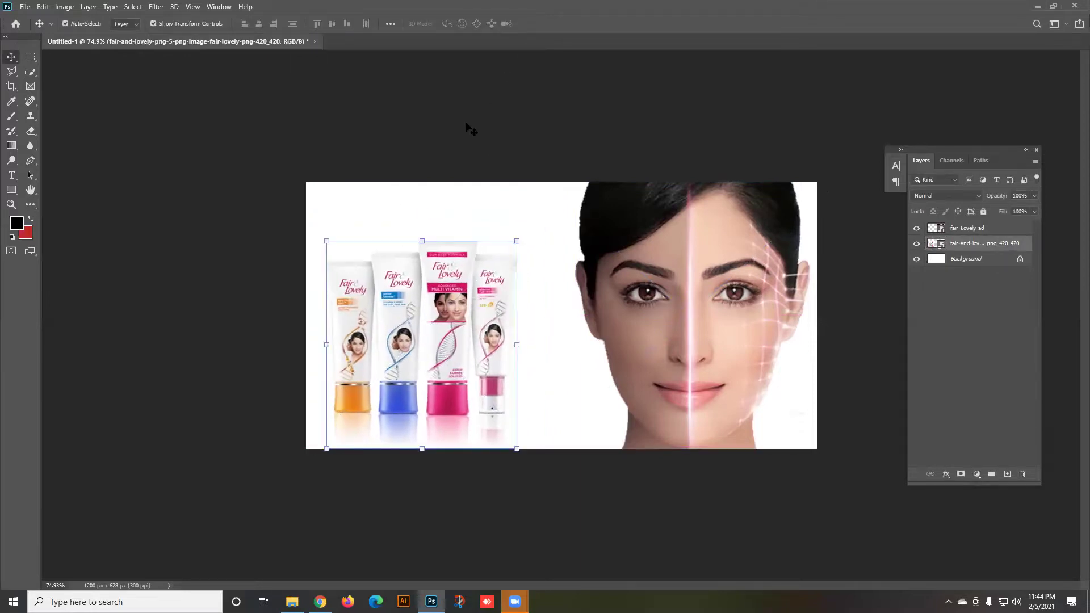
pyautogui.click(467, 128)
# Fill a new layer with the magenta sampled from the pink tube's cap and place it behind the tubes.
pyautogui.click(656, 324)
pyautogui.click(505, 121)
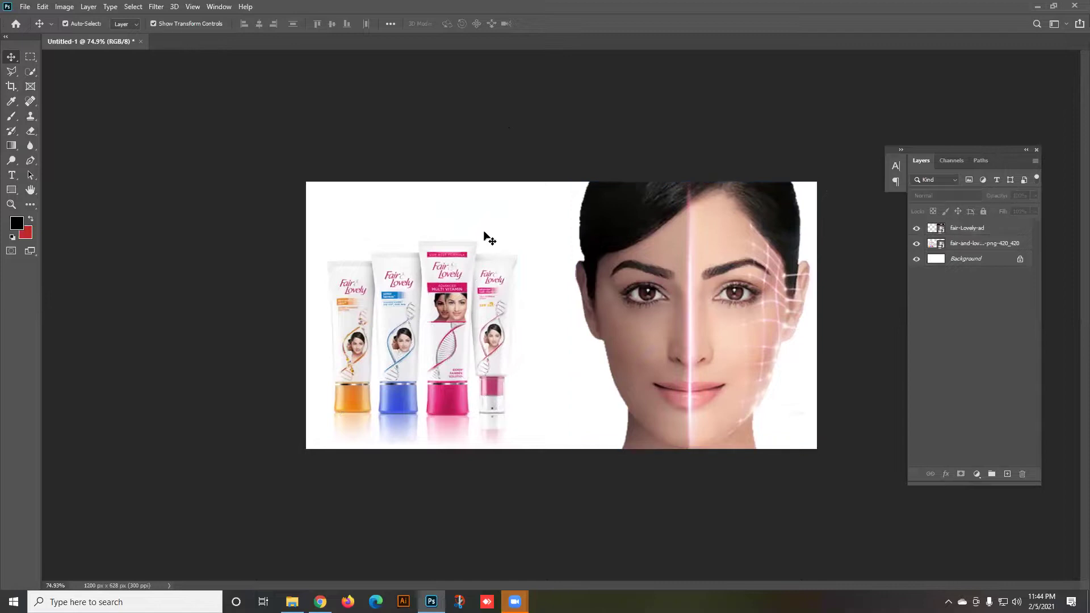
pyautogui.click(458, 394)
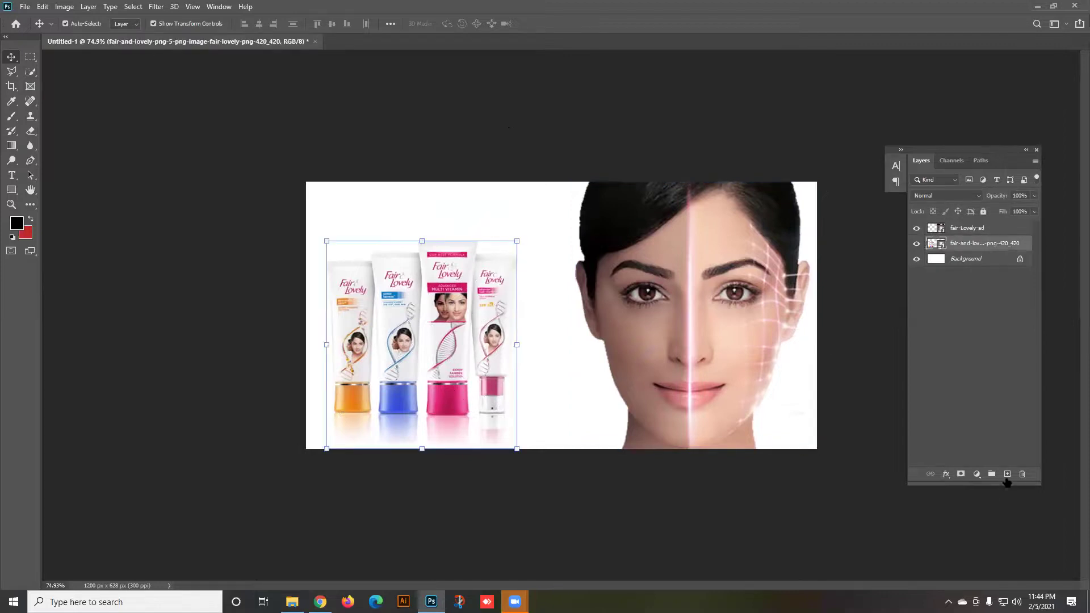
pyautogui.click(1007, 474)
pyautogui.click(11, 101)
pyautogui.click(454, 394)
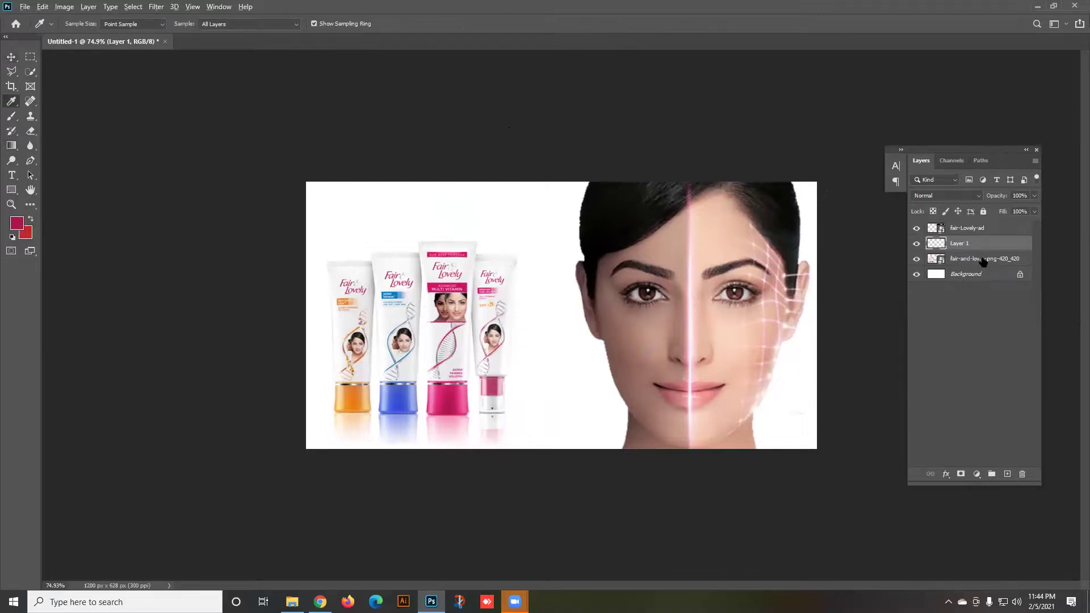
pyautogui.hotkey('alt', 'BackSpace')
pyautogui.moveTo(987, 250); pyautogui.dragTo(987, 266)
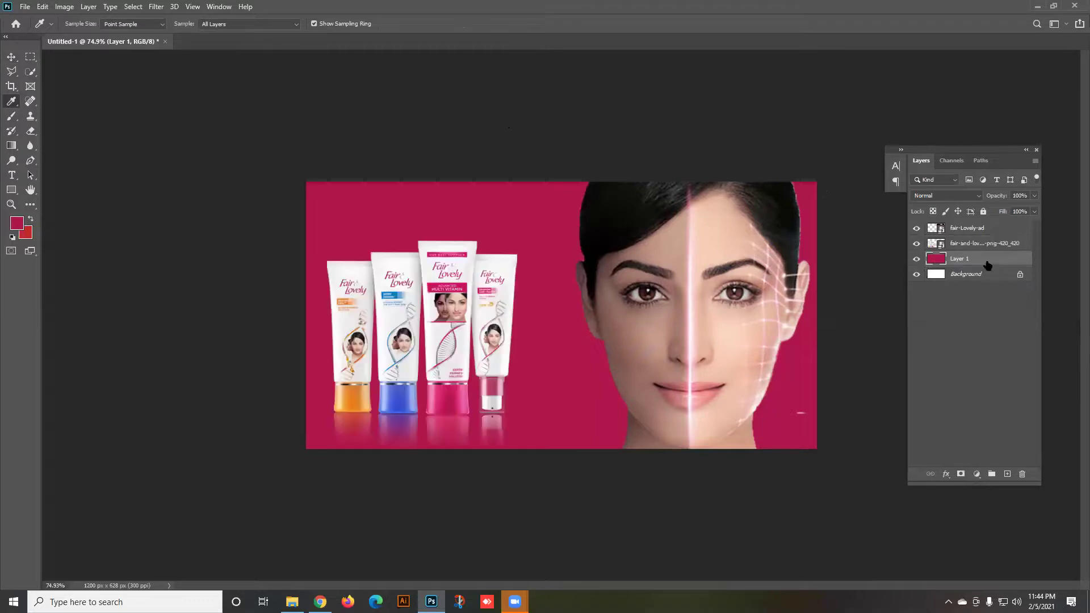
# Add a new layer above the magenta fill and set the foreground colour to white.
pyautogui.click(1007, 475)
pyautogui.click(13, 224)
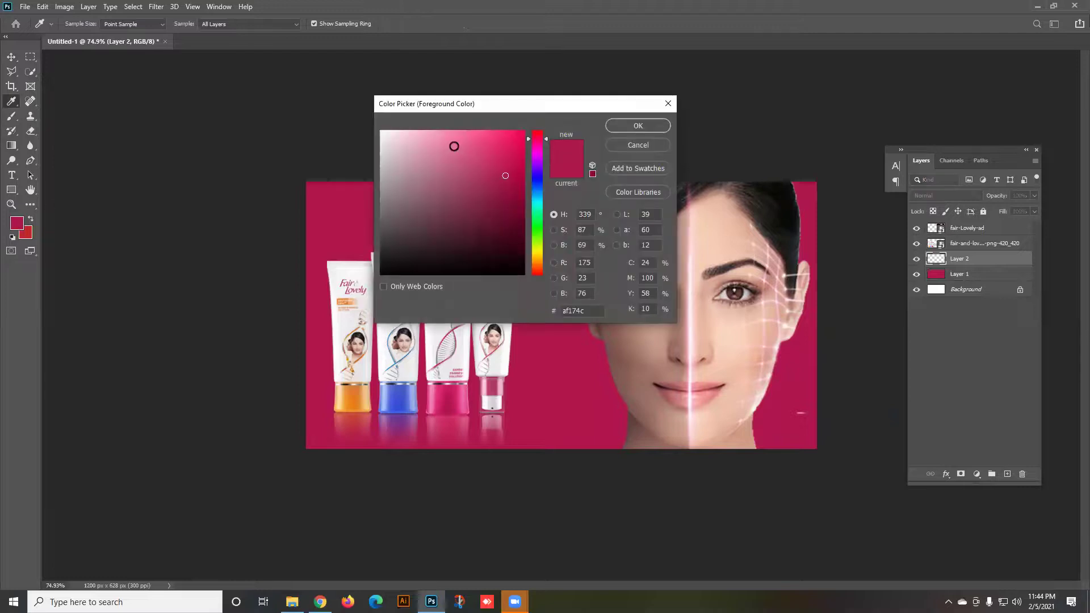
pyautogui.moveTo(406, 149); pyautogui.dragTo(349, 111)
pyautogui.click(635, 126)
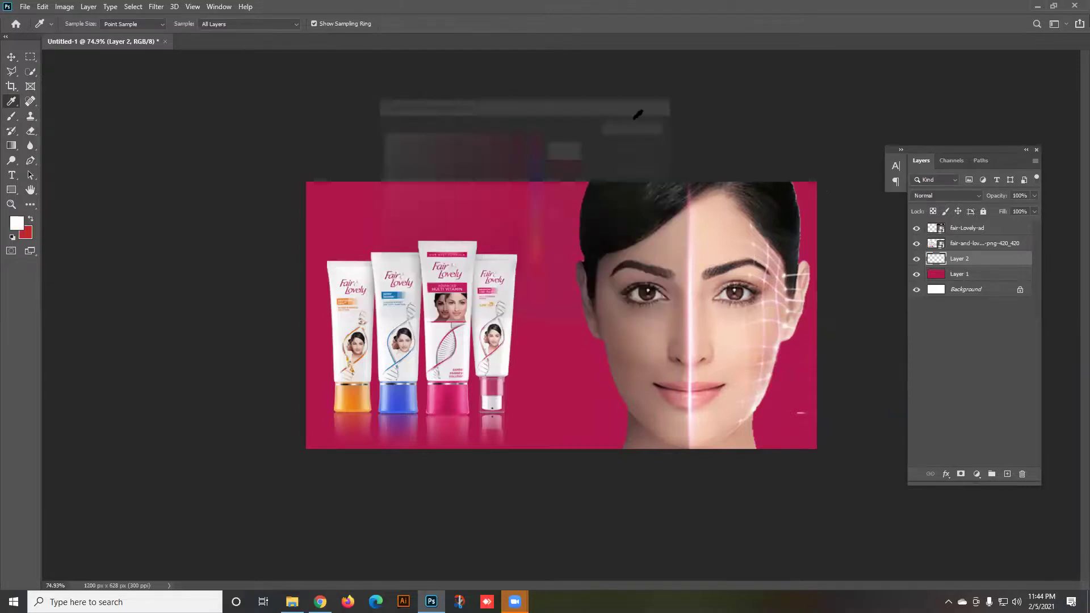
# Paint soft white glows from the banner's left and right edges with a 1700 px brush.
pyautogui.click(13, 115)
pyautogui.click(57, 116)
pyautogui.press(']')
pyautogui.press(']')
pyautogui.press(']')
pyautogui.press(']')
pyautogui.press(']')
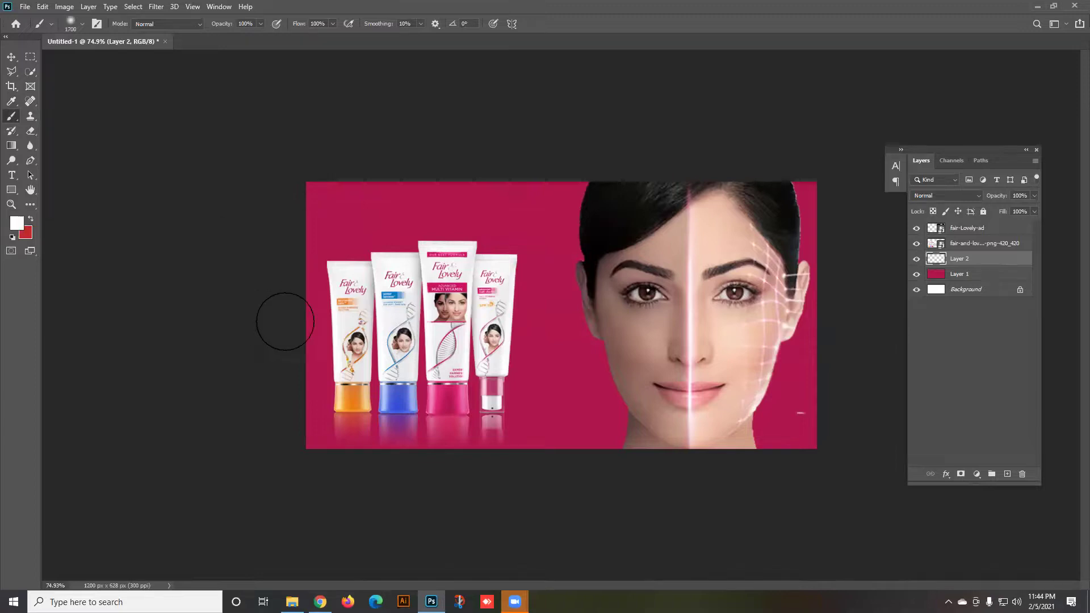
pyautogui.moveTo(285, 322); pyautogui.dragTo(165, 292)
pyautogui.moveTo(268, 312); pyautogui.dragTo(138, 309)
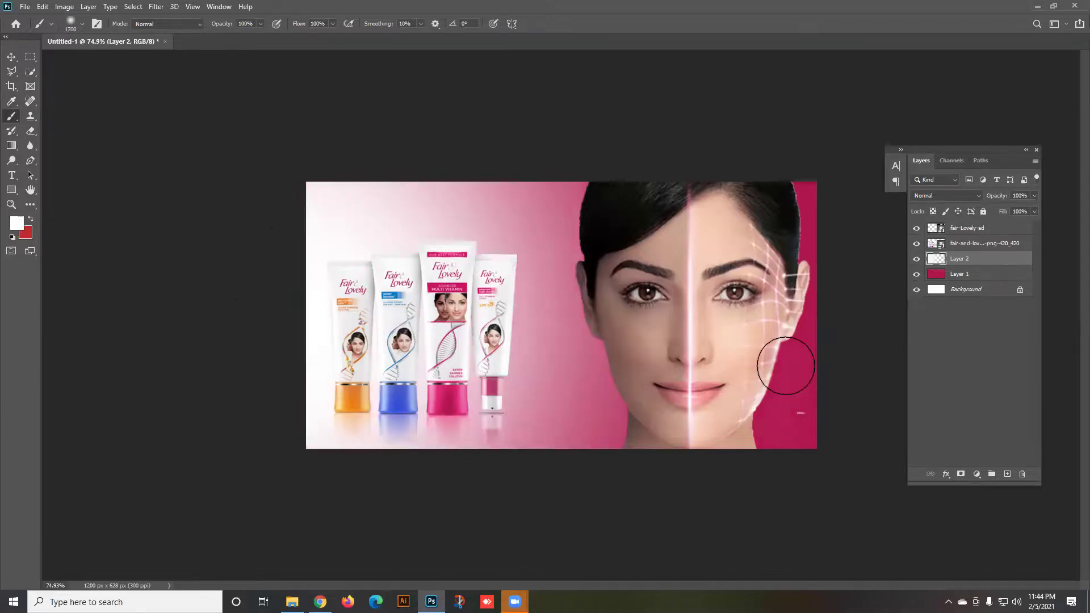
pyautogui.click(835, 332)
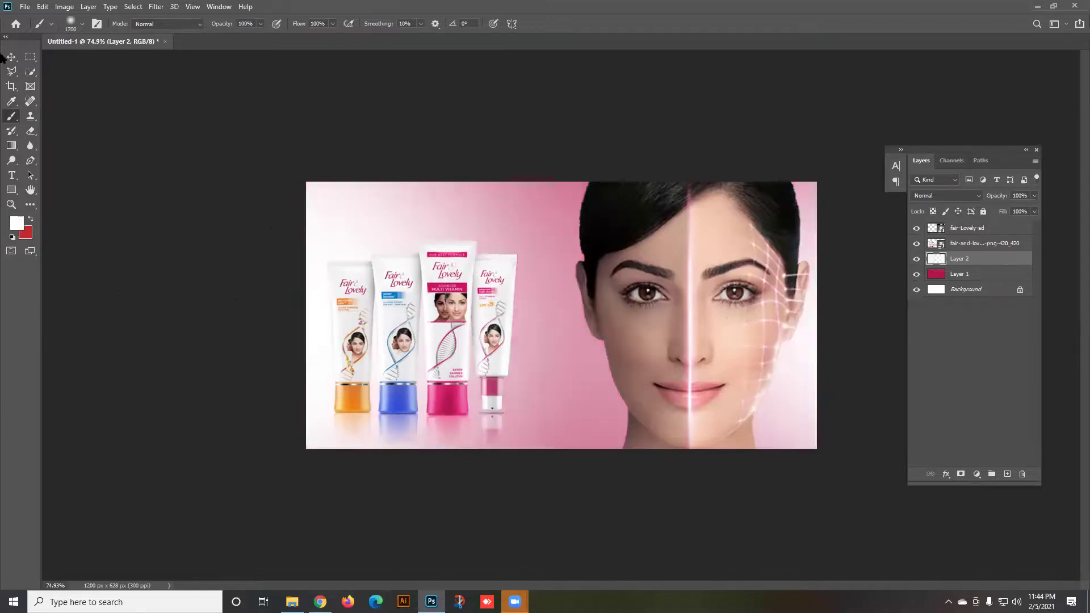
# Lower the white glow layer's opacity to 73%.
pyautogui.click(11, 56)
pyautogui.click(121, 163)
pyautogui.moveTo(584, 371)
pyautogui.mouseDown()
pyautogui.moveTo(538, 335)
pyautogui.moveTo(569, 359)
pyautogui.moveTo(518, 376)
pyautogui.moveTo(587, 372)
pyautogui.mouseUp()
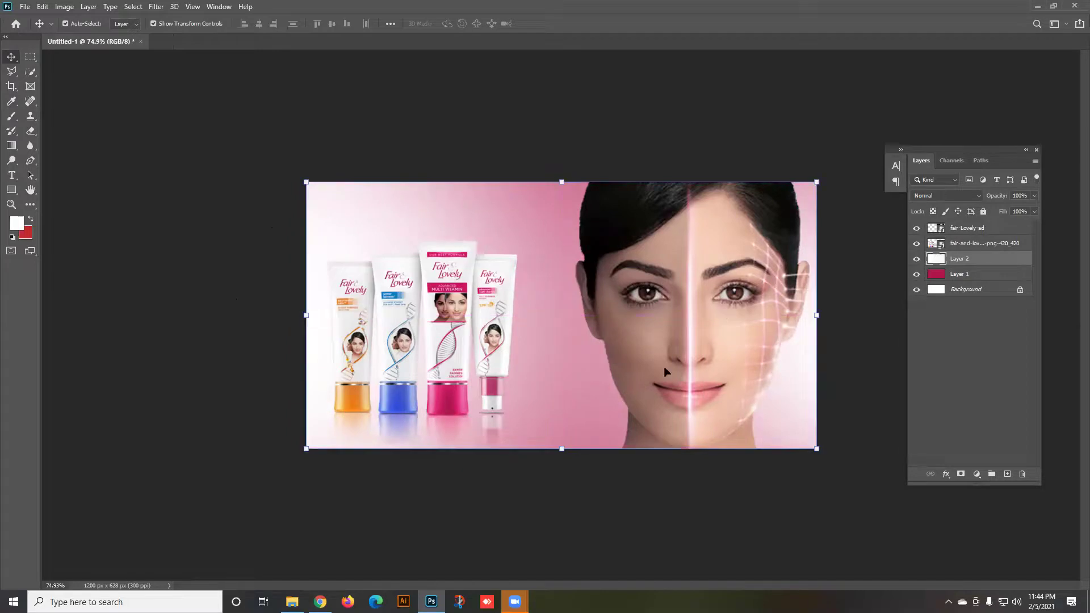
pyautogui.click(1034, 195)
pyautogui.moveTo(1034, 209); pyautogui.dragTo(1019, 212)
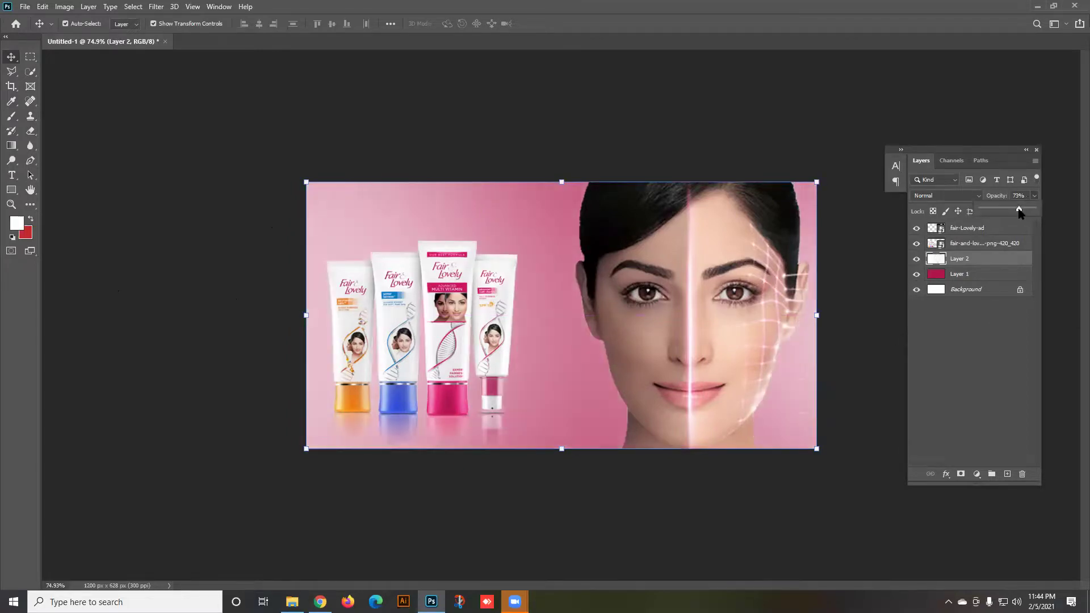
pyautogui.click(642, 504)
# Try repositioning the white glow layer over the magenta background, and delete the layer.
pyautogui.moveTo(539, 317); pyautogui.dragTo(544, 339)
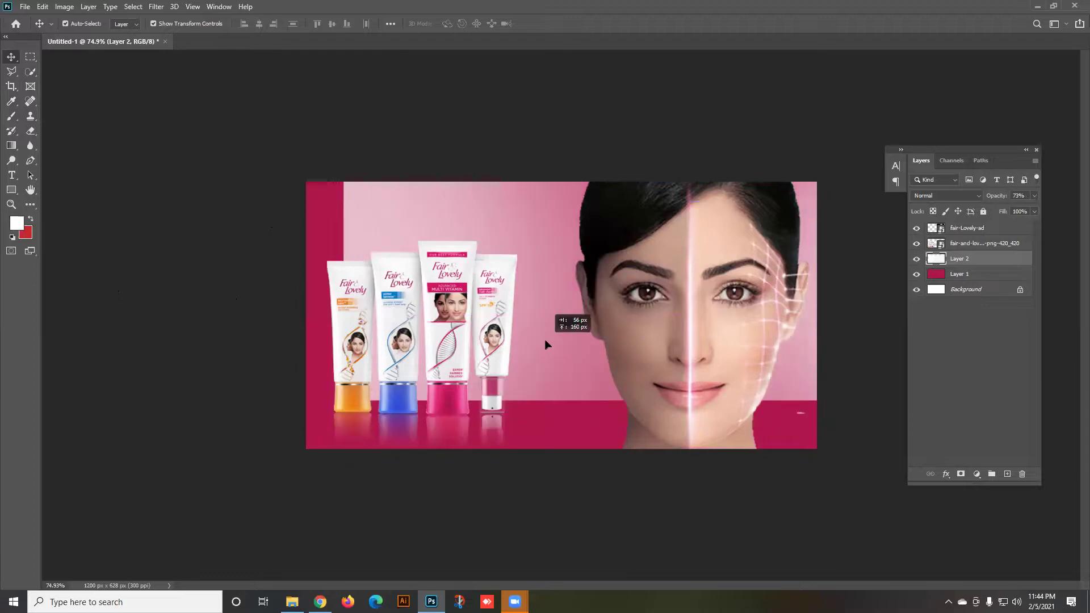
pyautogui.moveTo(954, 260); pyautogui.dragTo(955, 224)
pyautogui.moveTo(578, 320)
pyautogui.mouseDown()
pyautogui.moveTo(601, 336)
pyautogui.moveTo(573, 340)
pyautogui.mouseUp()
pyautogui.moveTo(992, 268); pyautogui.dragTo(990, 266)
pyautogui.moveTo(553, 343); pyautogui.dragTo(546, 336)
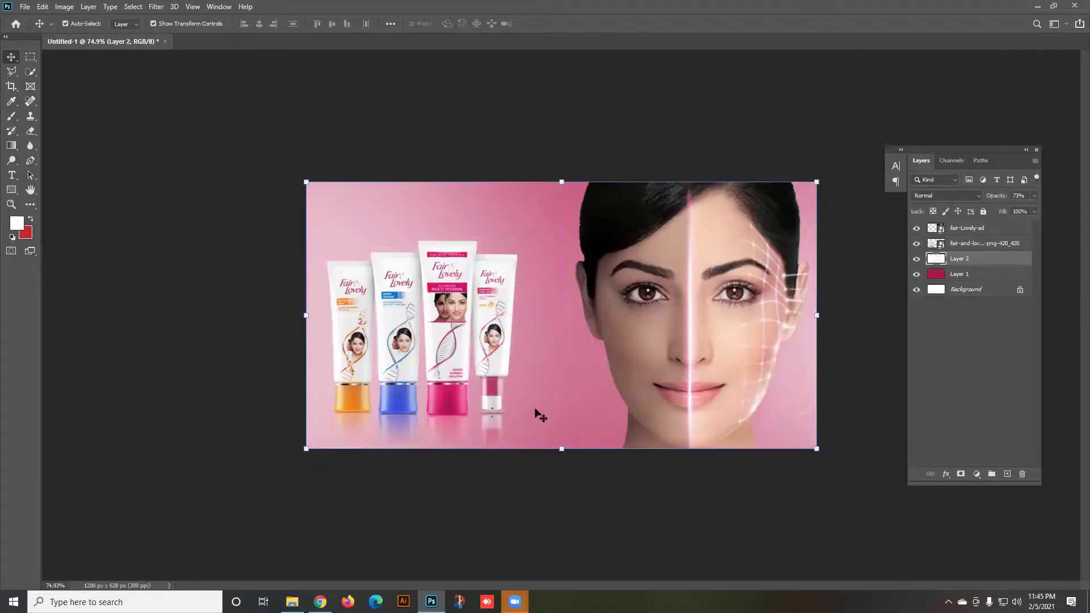
pyautogui.press('Delete')
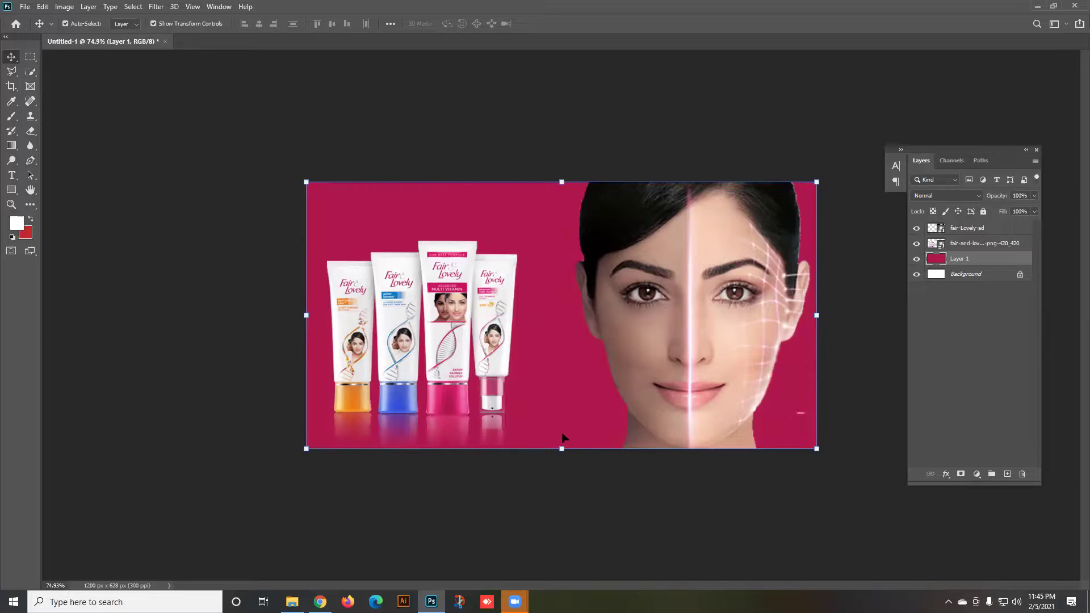
# Try dabbing a white glow behind the tubes on a new layer with the 1700 px brush, and delete that layer.
pyautogui.moveTo(530, 393); pyautogui.dragTo(556, 381)
pyautogui.click(1007, 474)
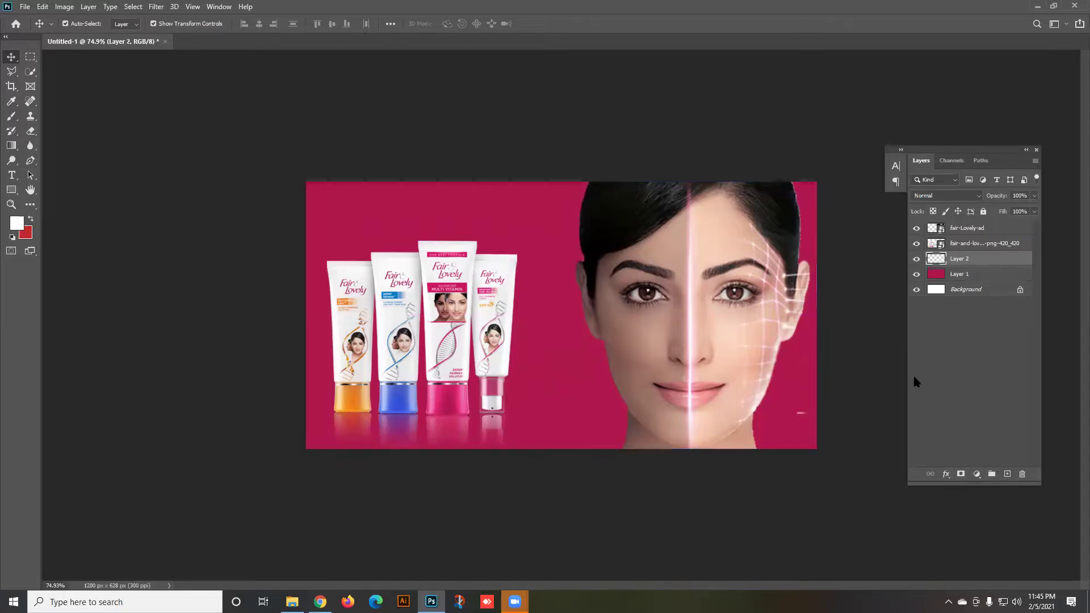
pyautogui.click(12, 117)
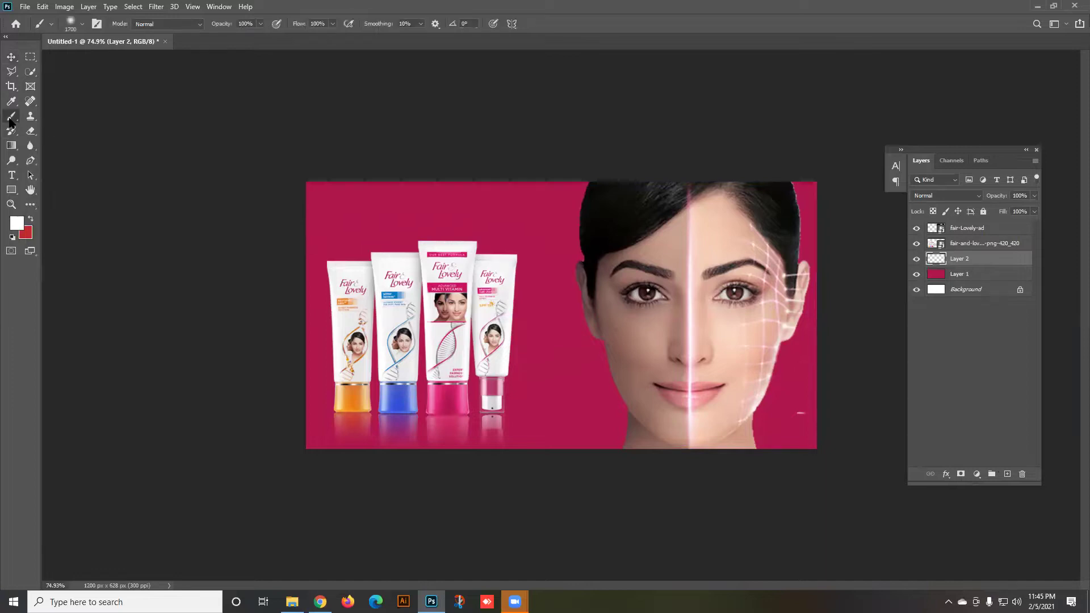
pyautogui.click(379, 291)
pyautogui.click(389, 289)
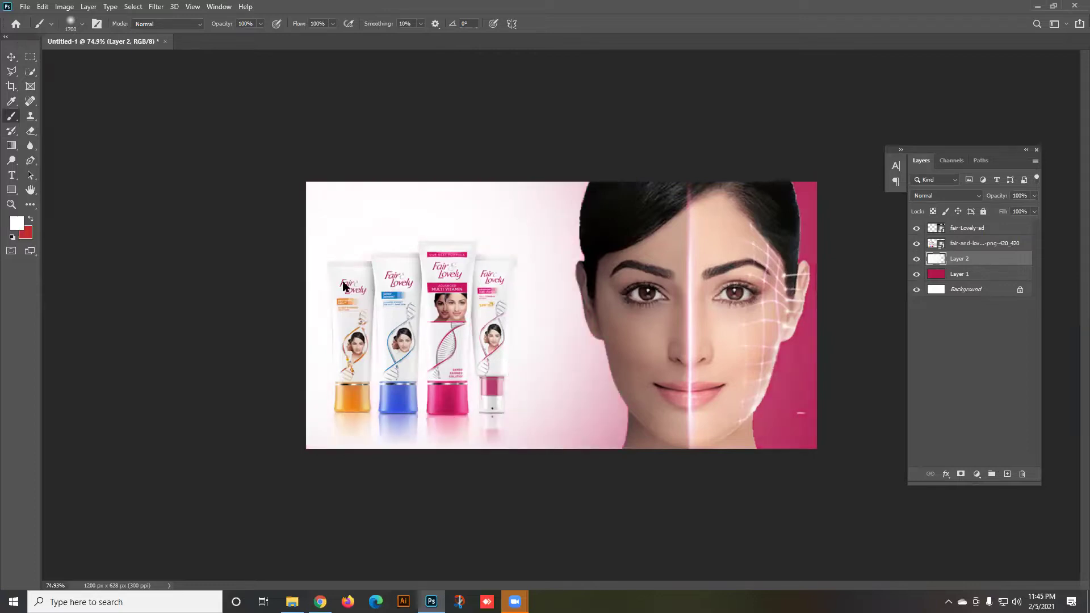
pyautogui.hotkey('ctrl', 'z')
pyautogui.hotkey('ctrl', 'z')
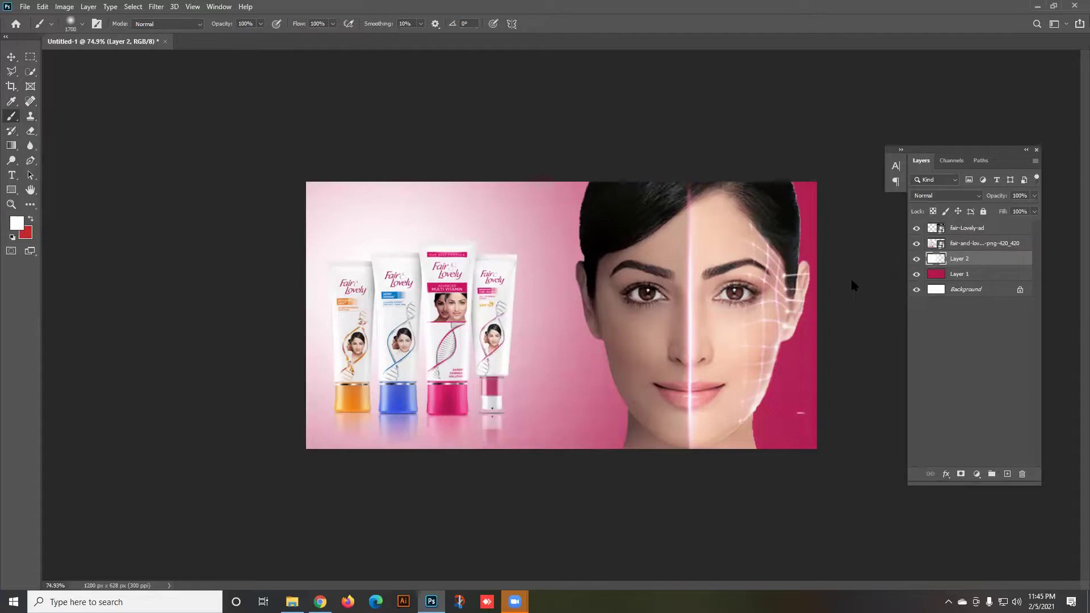
pyautogui.press('v')
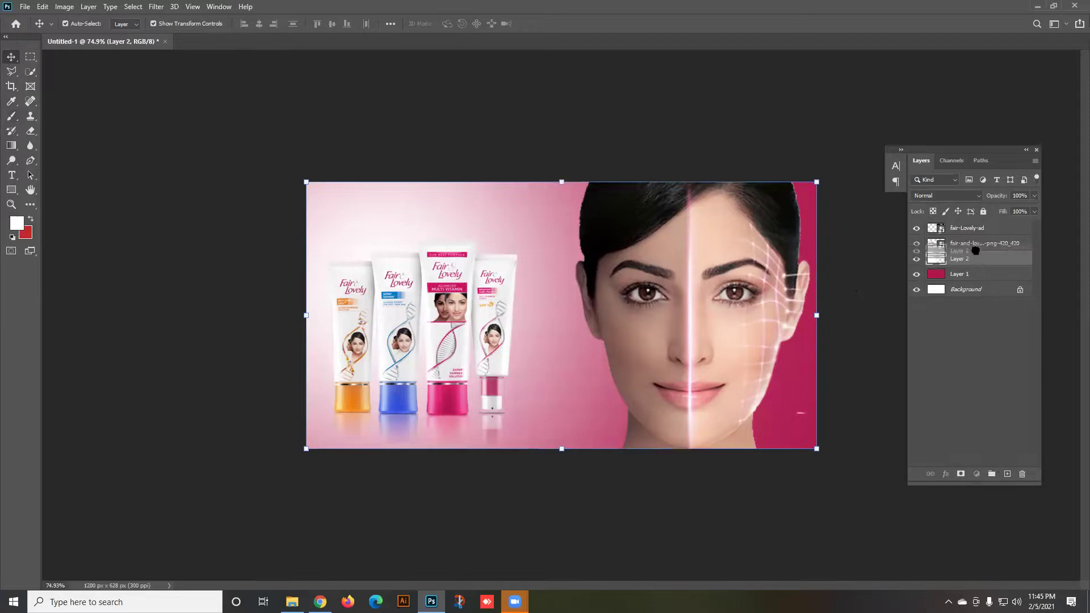
pyautogui.press('Delete')
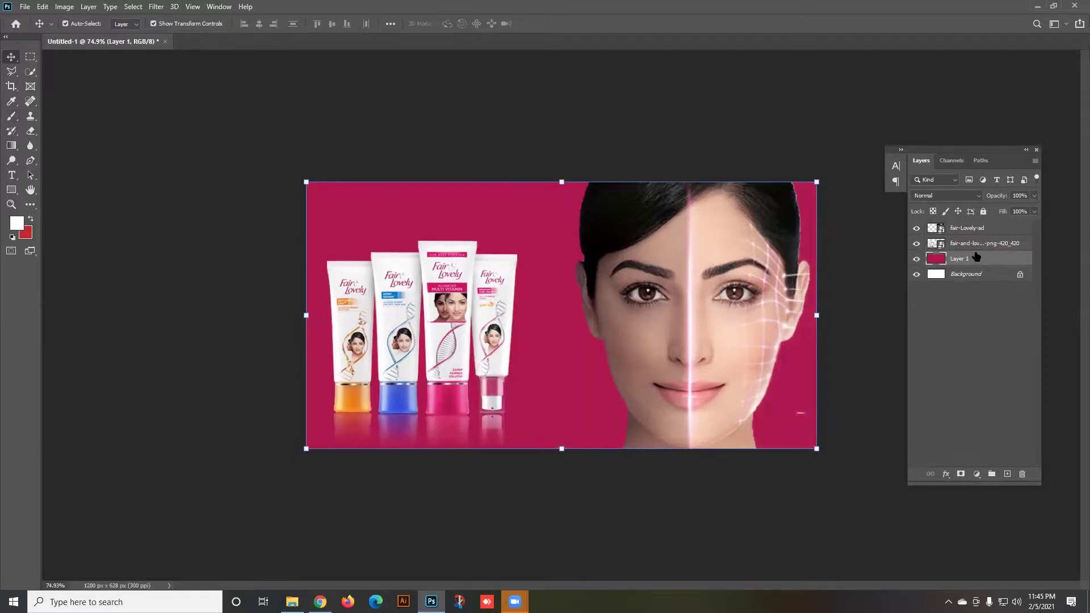
# Paint a soft white glow around the tubes on a new layer with an 1100 px brush, and move that layer behind the tubes.
pyautogui.click(946, 231)
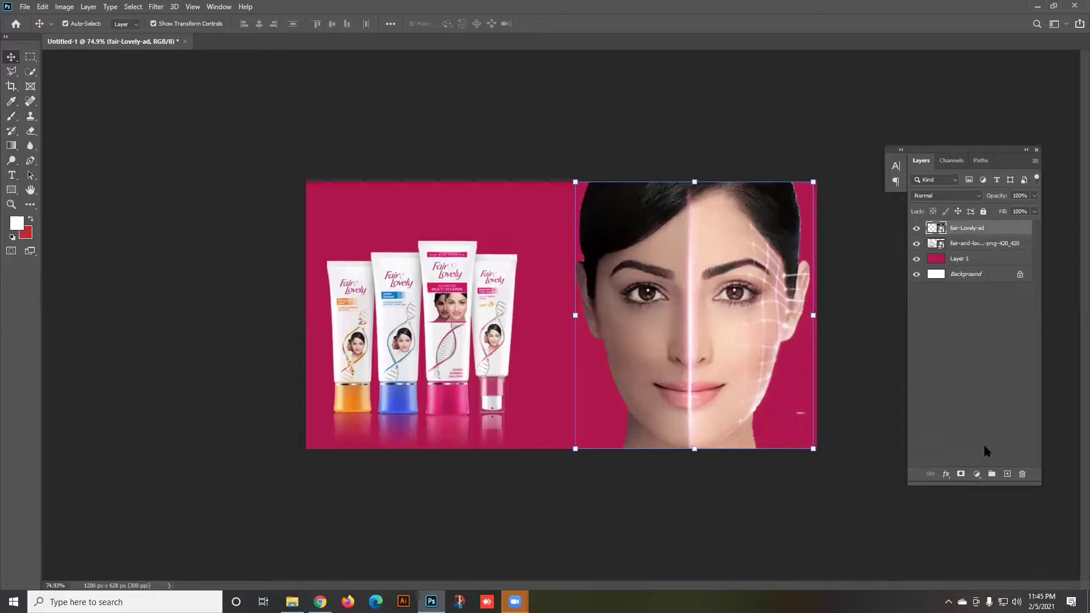
pyautogui.click(1007, 474)
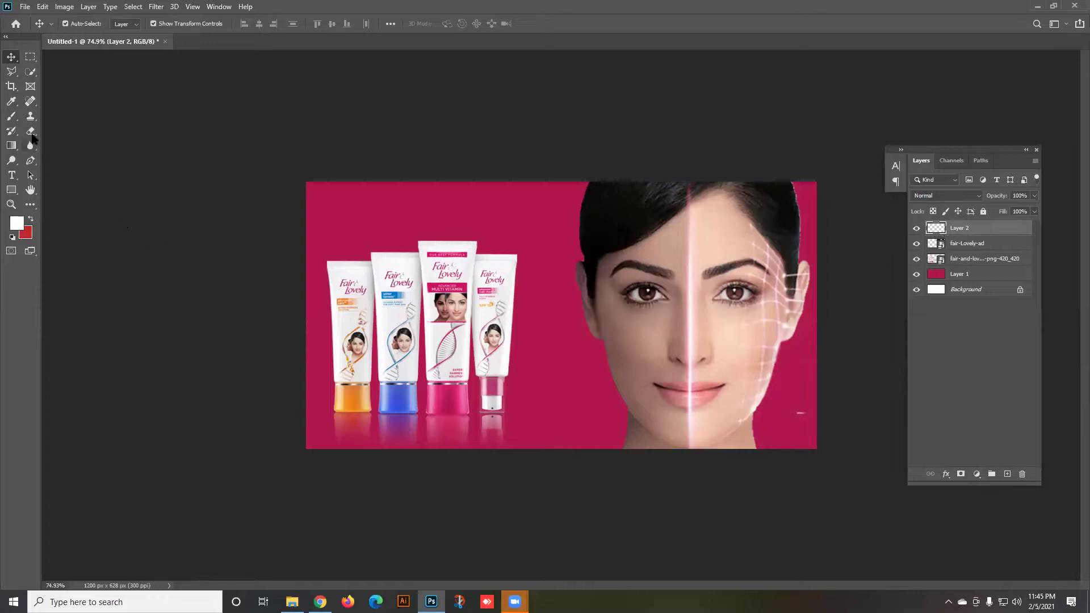
pyautogui.click(11, 116)
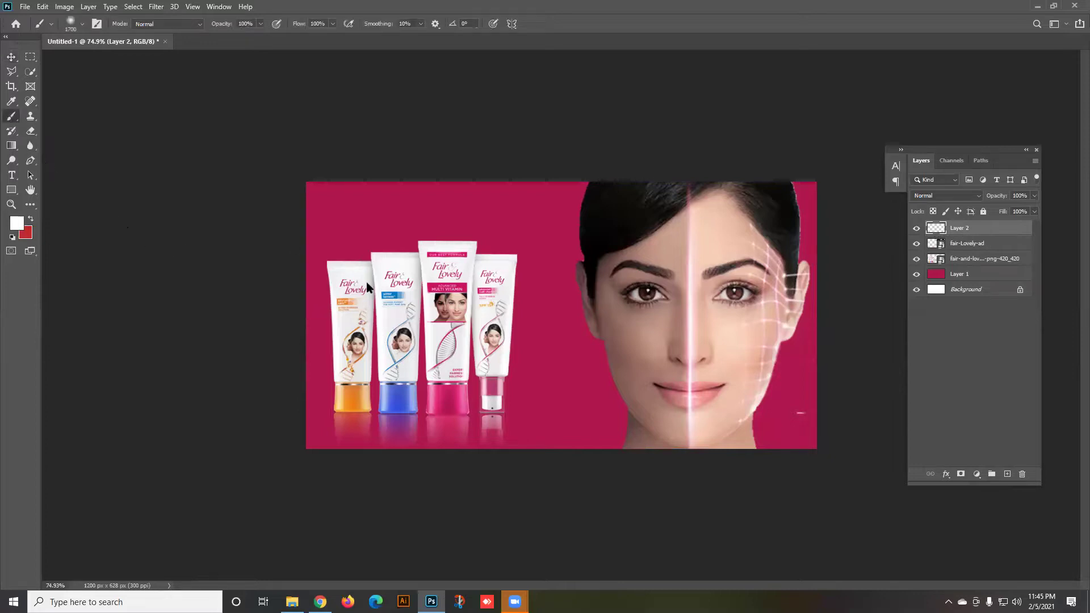
pyautogui.press('[')
pyautogui.press('[')
pyautogui.press('[')
pyautogui.press('[')
pyautogui.press('[')
pyautogui.press('[')
pyautogui.press('[')
pyautogui.click(404, 327)
pyautogui.click(405, 325)
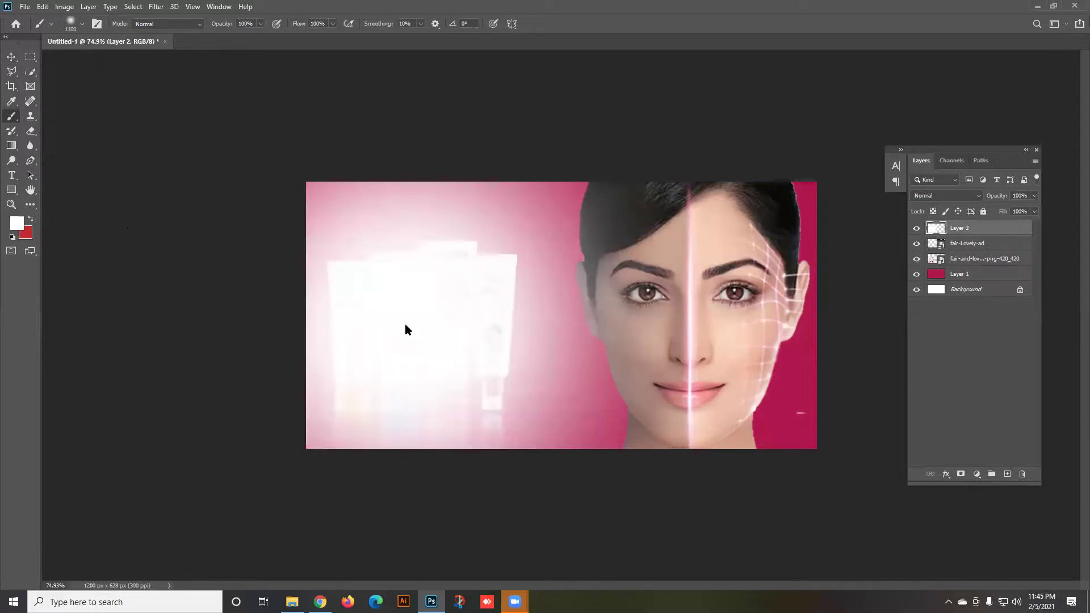
pyautogui.moveTo(965, 231); pyautogui.dragTo(969, 264)
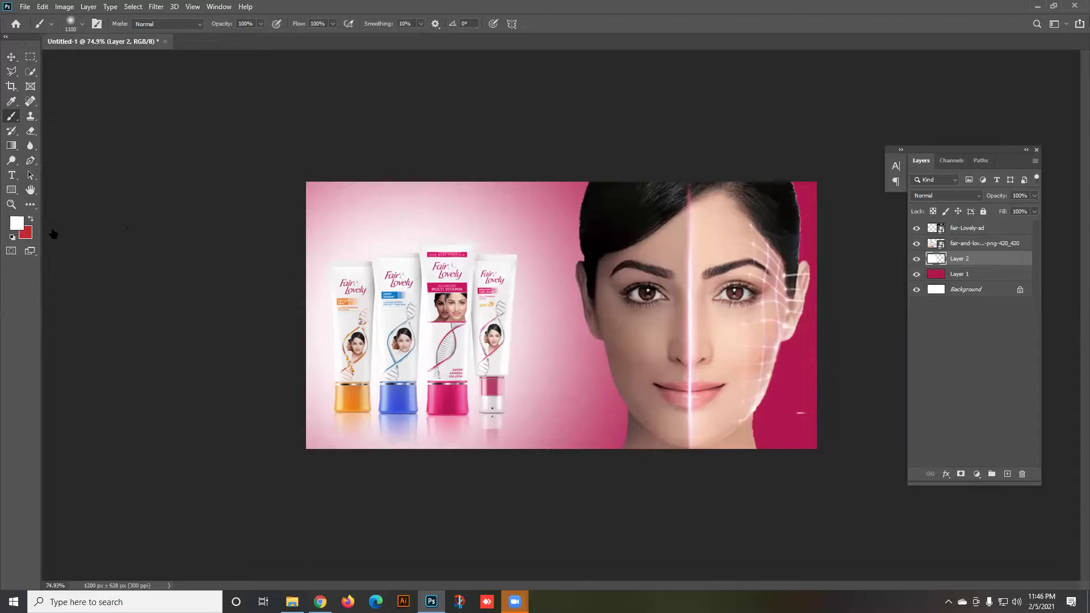
# Scale the tubes picture down to 23.12% and reposition it over the white glow.
pyautogui.click(11, 57)
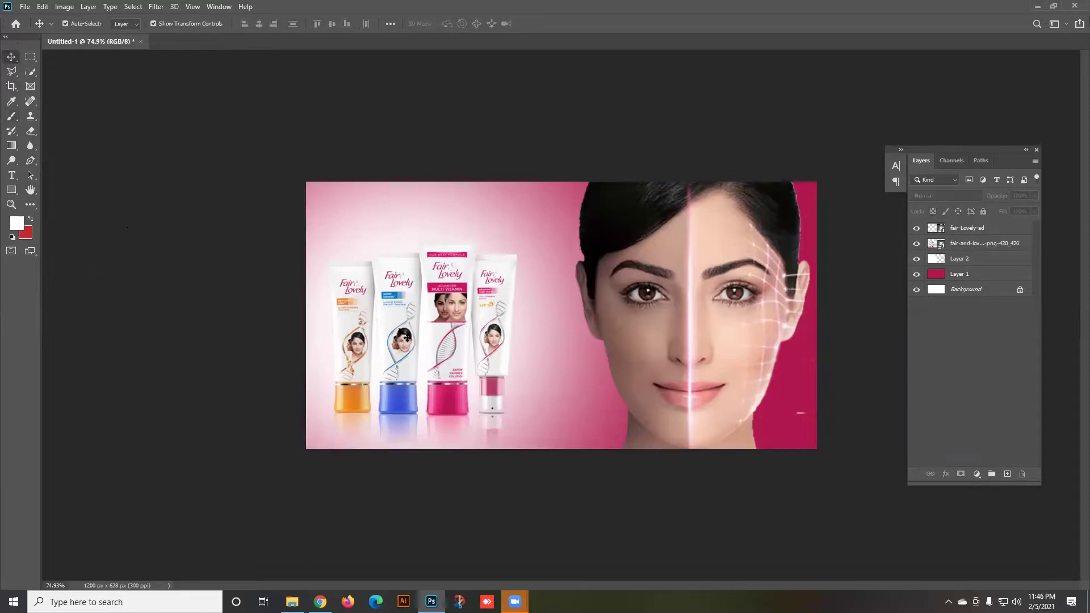
pyautogui.click(443, 325)
pyautogui.moveTo(443, 324); pyautogui.dragTo(461, 317)
pyautogui.moveTo(531, 236); pyautogui.dragTo(479, 297)
pyautogui.moveTo(427, 335); pyautogui.dragTo(458, 303)
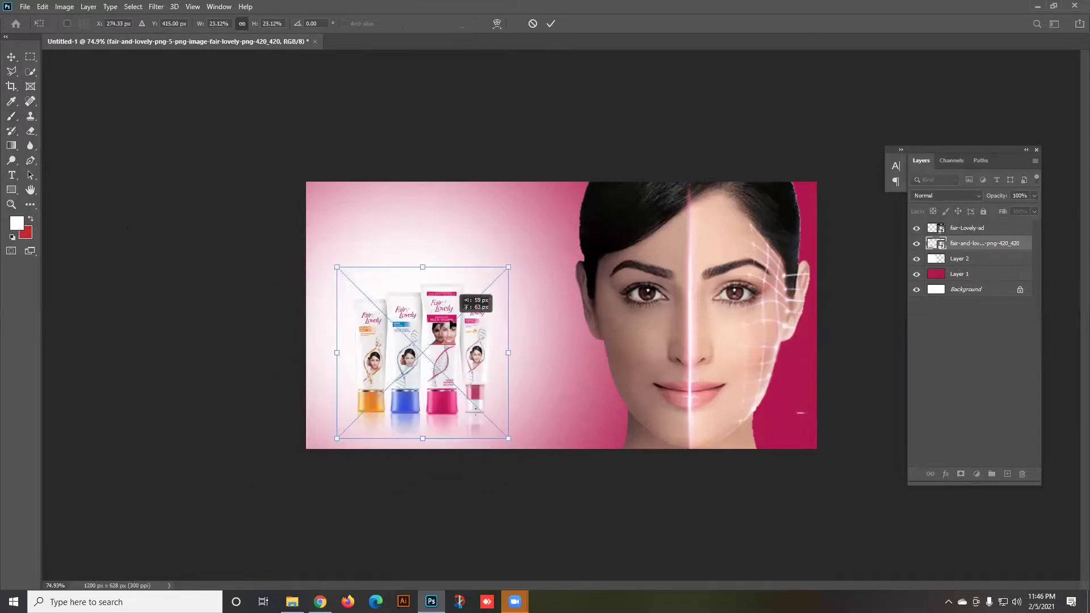
pyautogui.click(549, 27)
# Switch to the Chrome image results and save the transparent Fair & Lovely logo from Freepikpsd as a PNG.
pyautogui.click(321, 601)
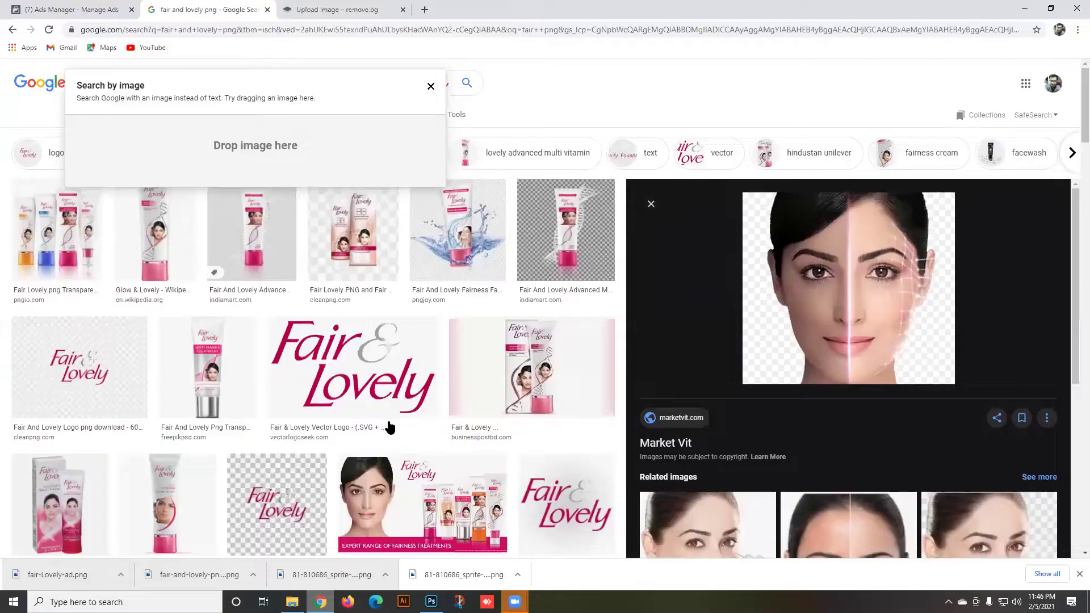
pyautogui.click(338, 386)
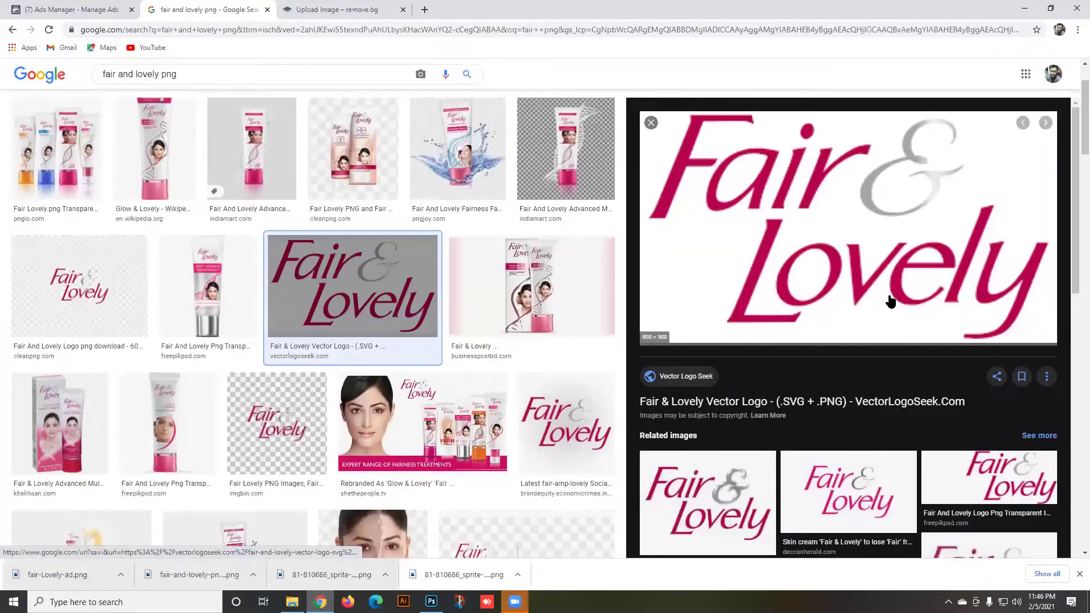
pyautogui.scroll(-4, 891, 299)
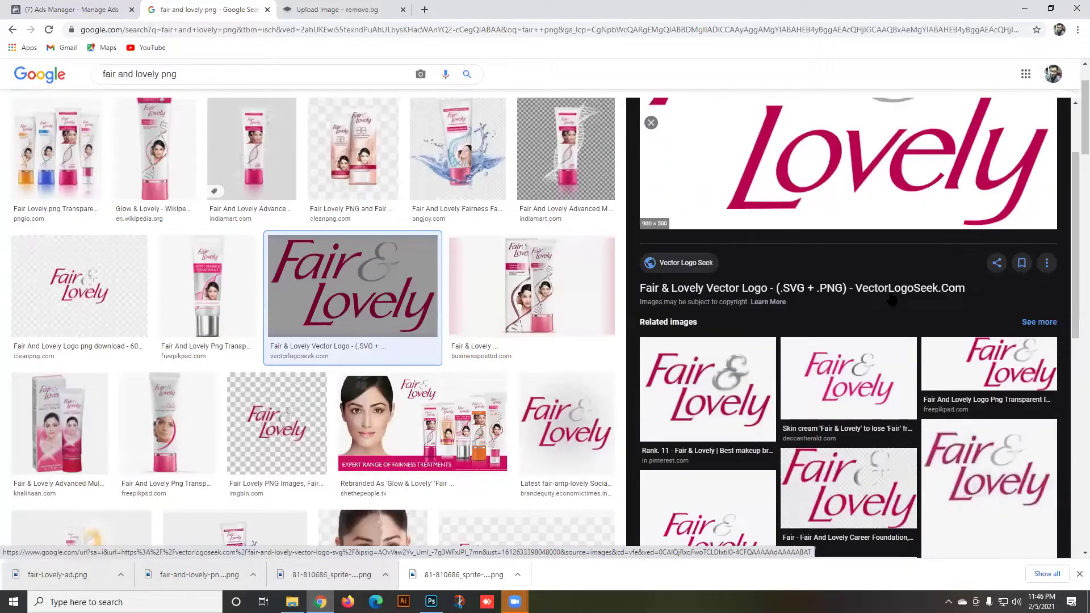
pyautogui.scroll(-6, 892, 299)
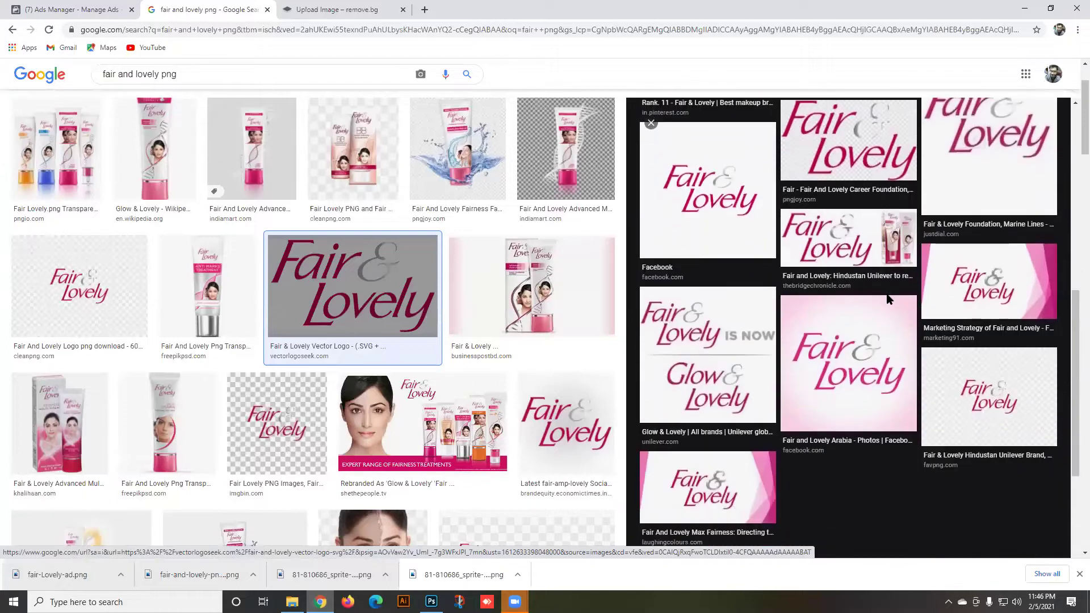
pyautogui.scroll(-2, 817, 318)
pyautogui.scroll(4, 806, 327)
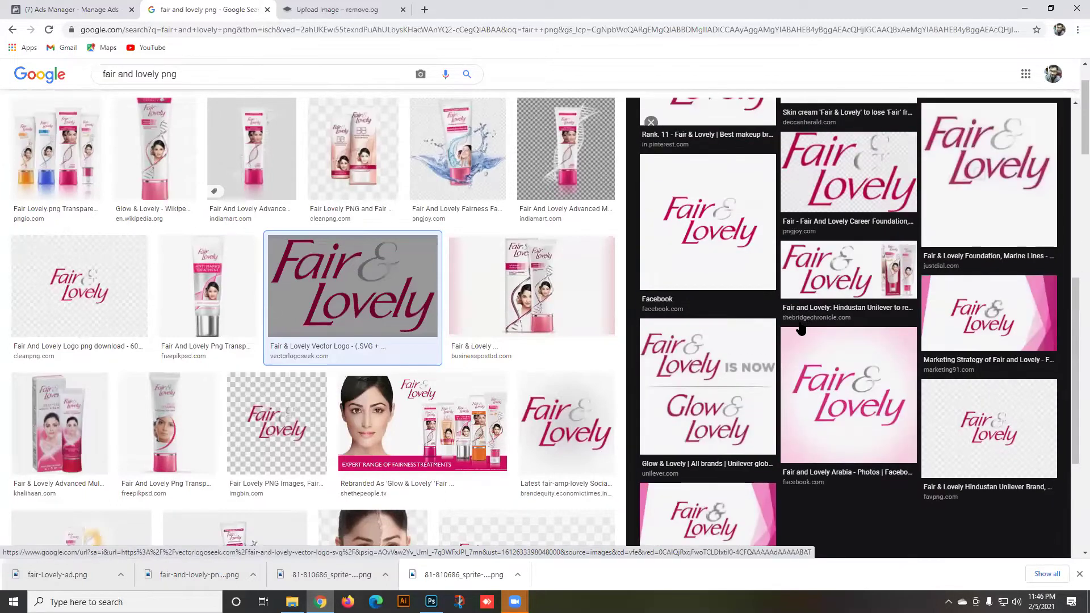
pyautogui.click(690, 268)
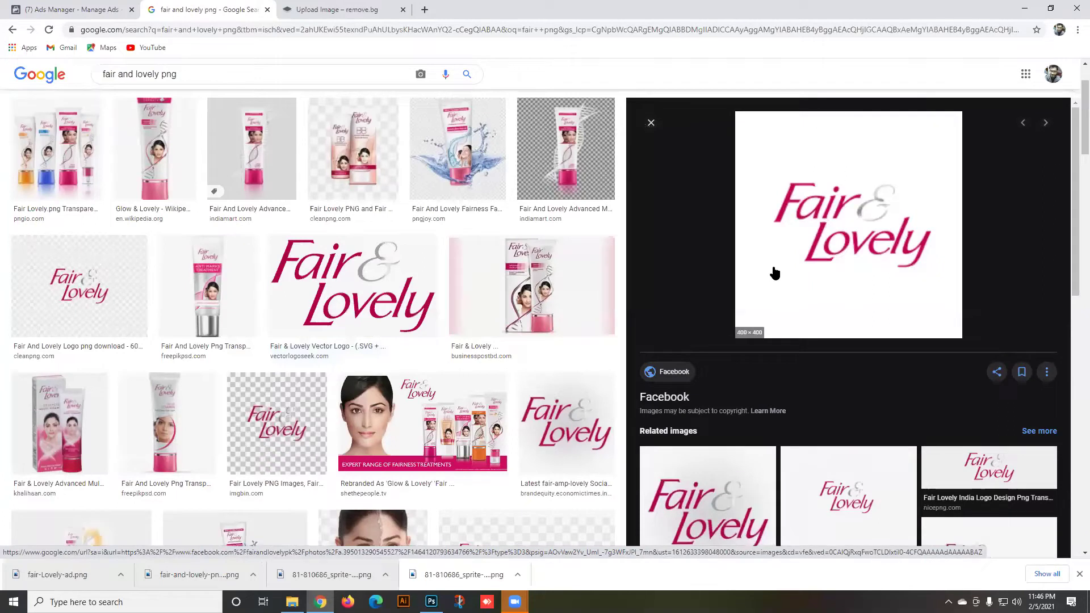
pyautogui.scroll(-2, 833, 361)
pyautogui.click(831, 366)
pyautogui.rightClick(822, 237)
pyautogui.click(861, 358)
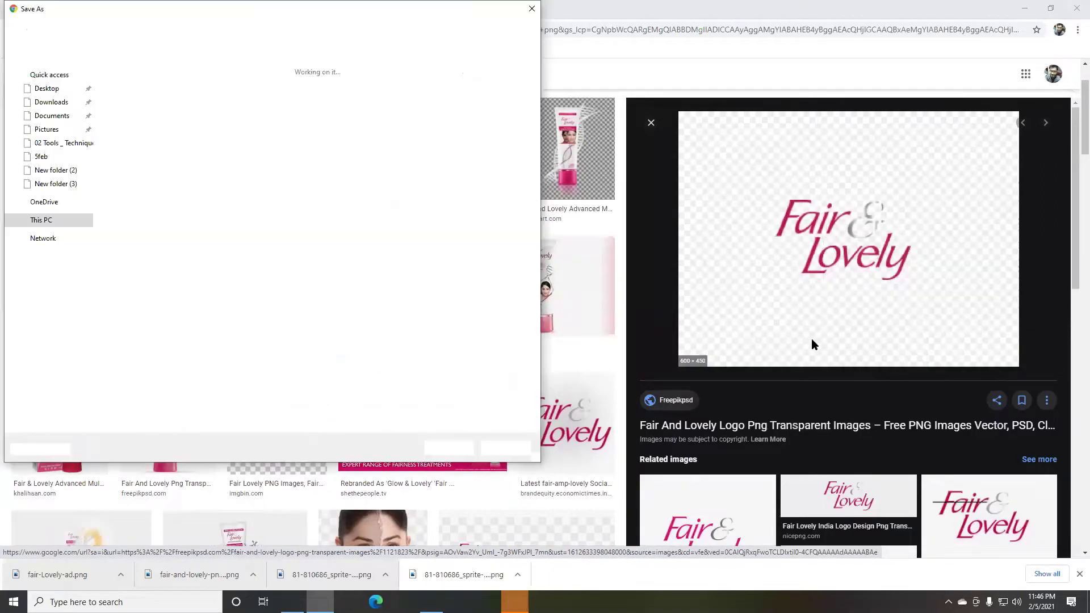
pyautogui.click(446, 448)
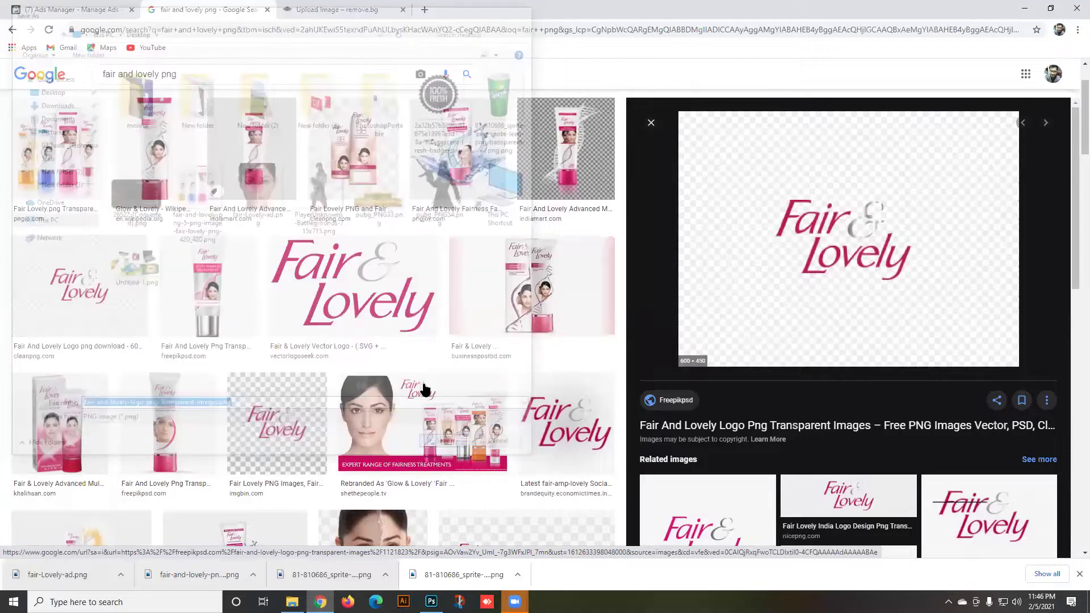
# Place the downloaded Fair & Lovely logo in the Photoshop banner and position it above the tubes.
pyautogui.moveTo(66, 576); pyautogui.dragTo(523, 399)
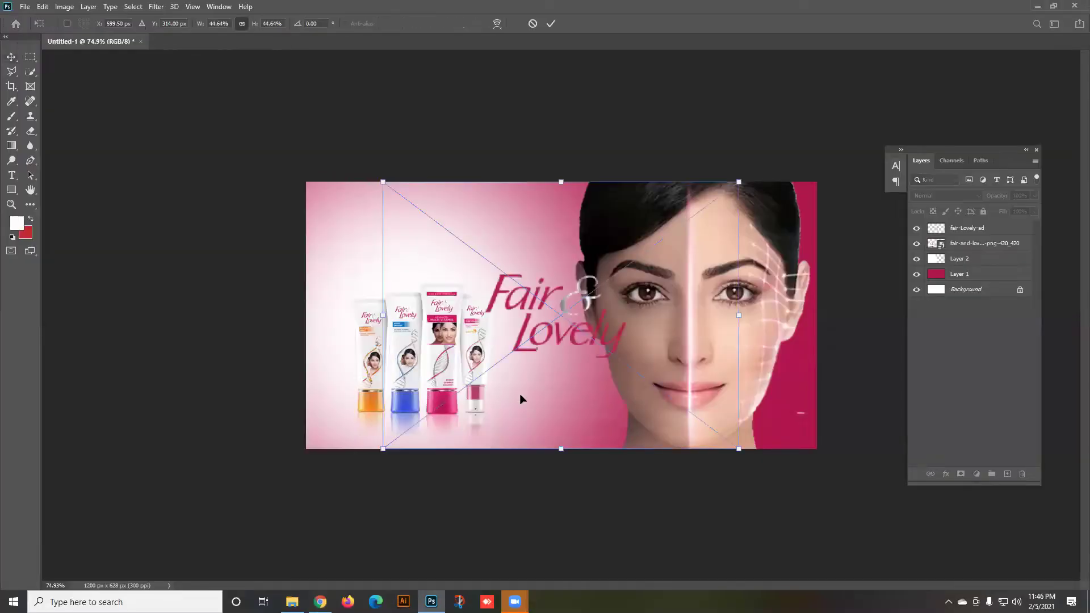
pyautogui.moveTo(558, 256); pyautogui.dragTo(411, 173)
pyautogui.click(551, 24)
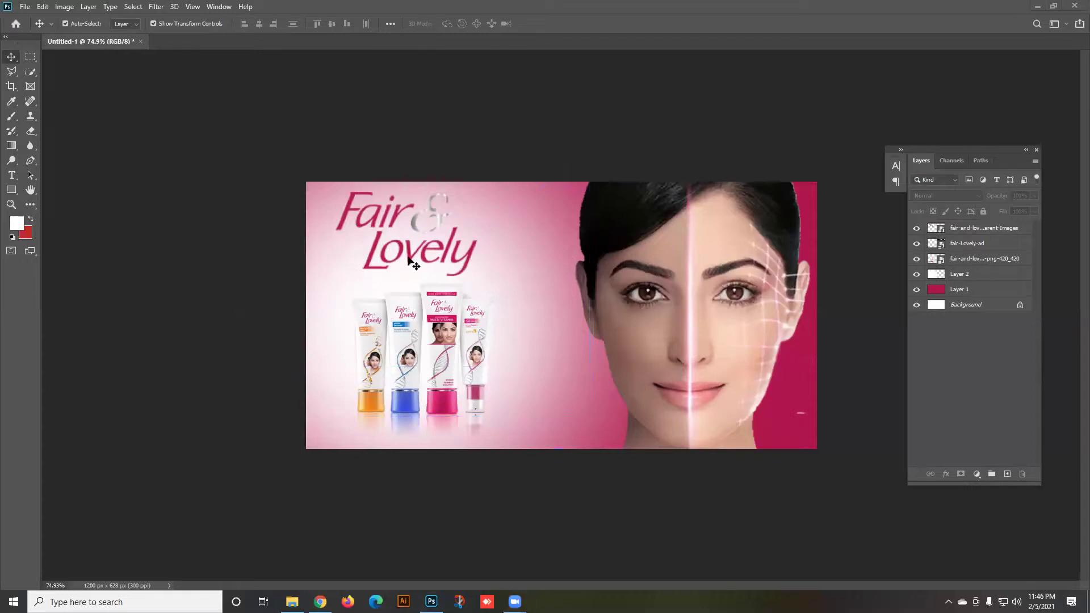
# Enlarge the white glow layer beyond the canvas edges and shift it to surround the logo and tubes.
pyautogui.click(514, 296)
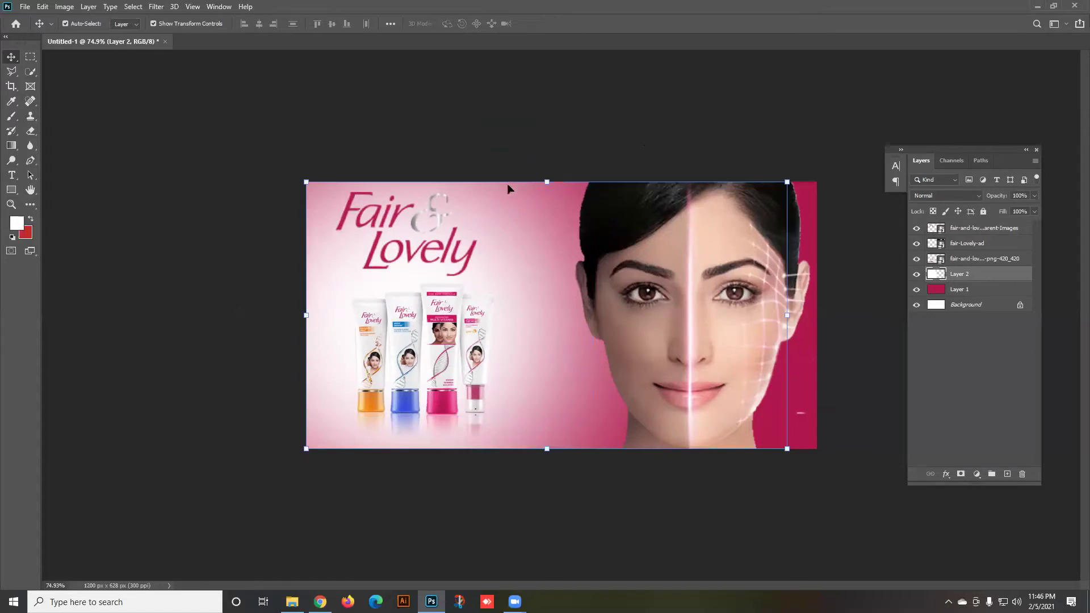
pyautogui.moveTo(299, 180); pyautogui.dragTo(117, 73)
pyautogui.moveTo(343, 318); pyautogui.dragTo(446, 345)
pyautogui.click(562, 23)
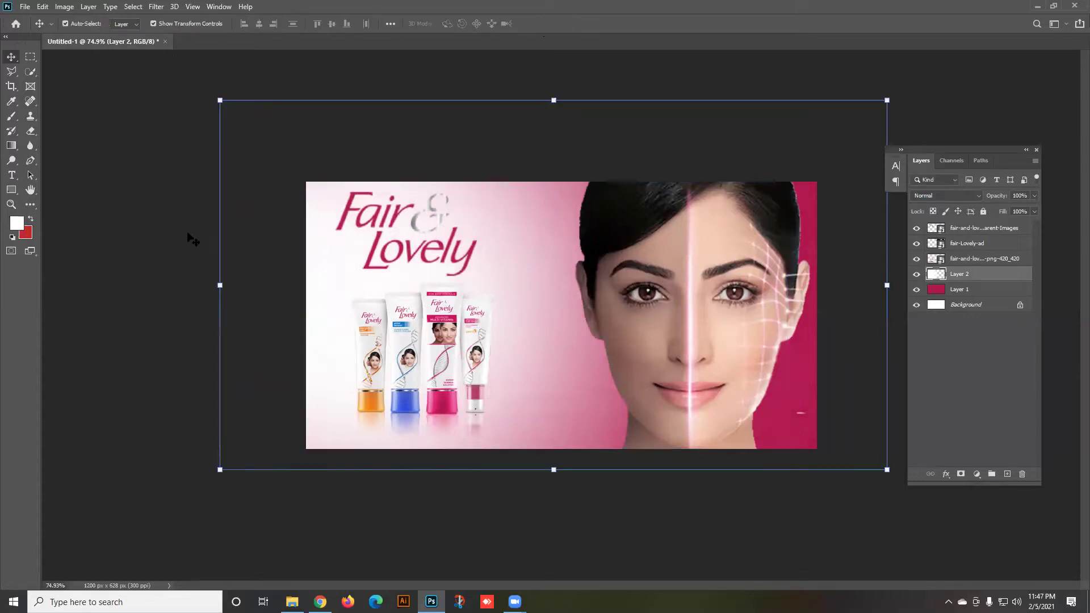
# Nudge the tubes picture and the Fair & Lovely logo slightly downward.
pyautogui.moveTo(446, 354)
pyautogui.mouseDown()
pyautogui.moveTo(448, 375)
pyautogui.moveTo(447, 363)
pyautogui.mouseUp()
pyautogui.click(250, 382)
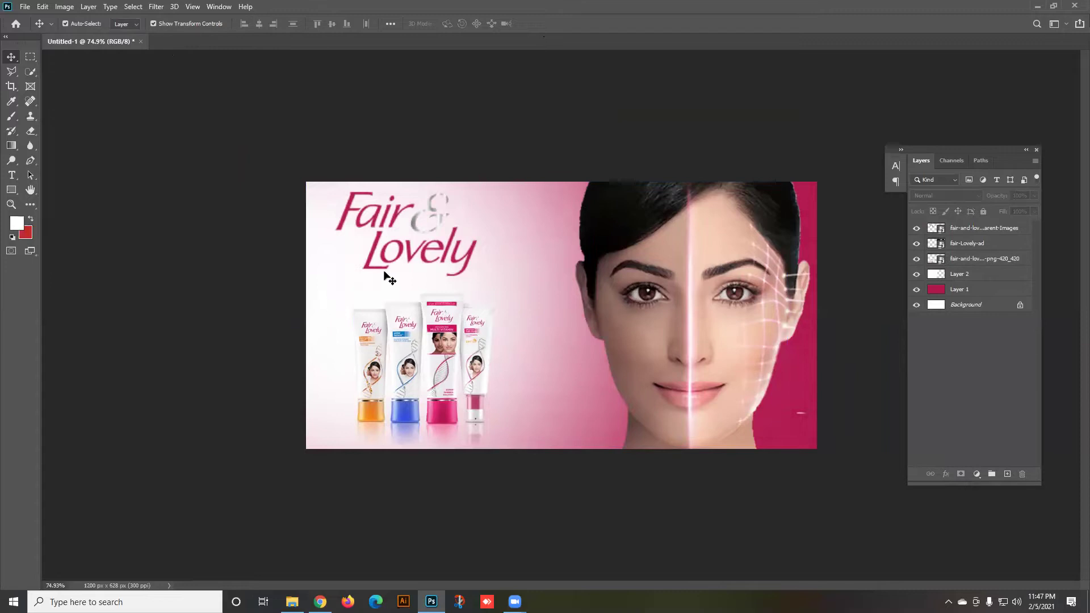
pyautogui.moveTo(454, 254); pyautogui.dragTo(454, 260)
pyautogui.click(125, 302)
pyautogui.moveTo(341, 281)
pyautogui.mouseDown()
pyautogui.moveTo(362, 285)
pyautogui.moveTo(319, 272)
pyautogui.moveTo(340, 282)
pyautogui.mouseUp()
pyautogui.click(199, 221)
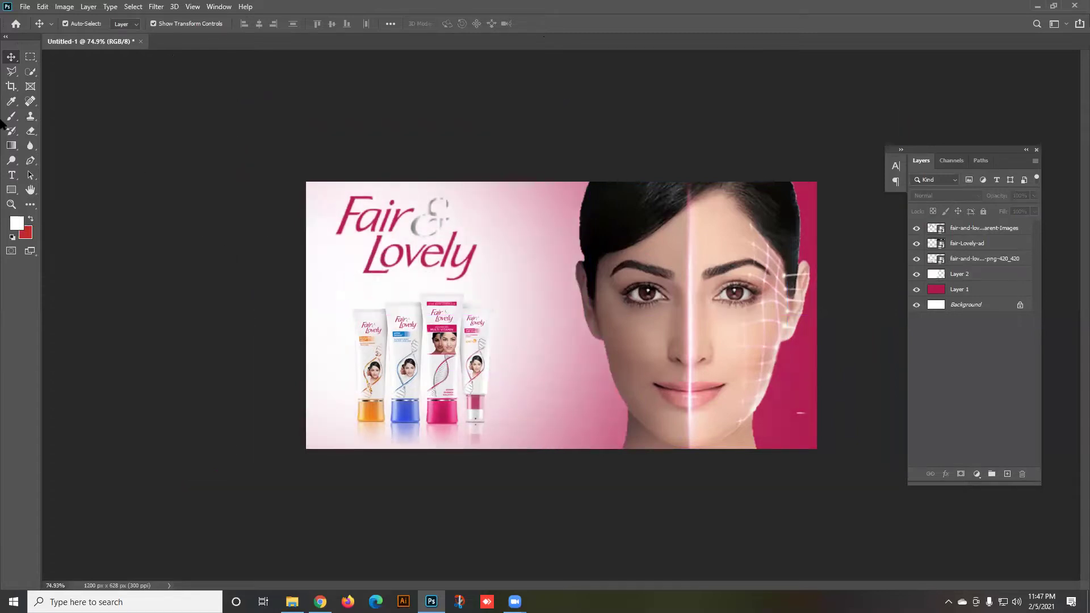
# Add a new layer above the logo for painting with a 1500 px brush.
pyautogui.click(11, 116)
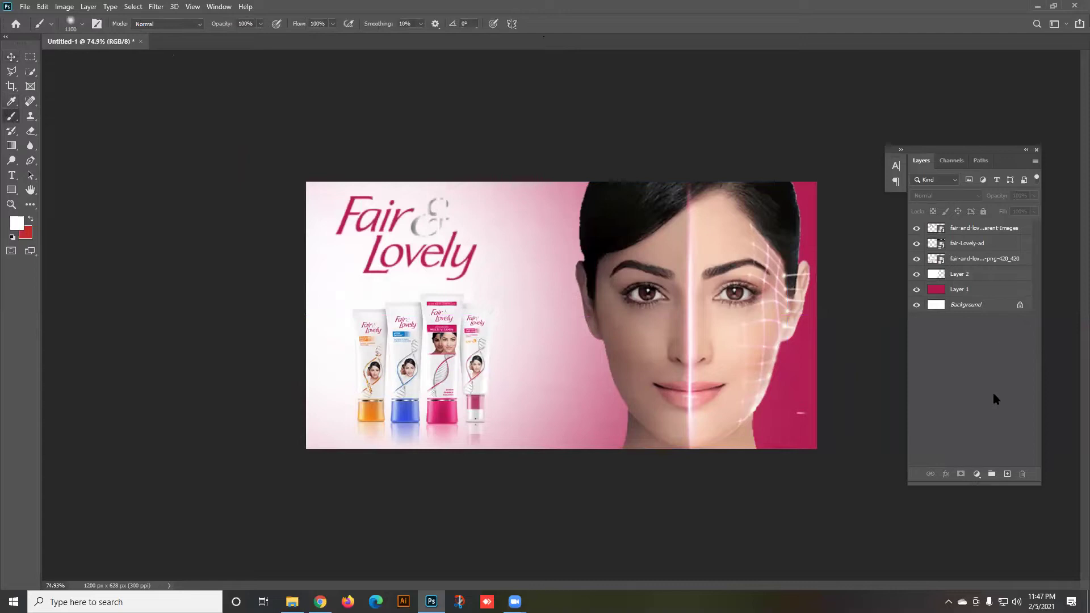
pyautogui.click(1007, 474)
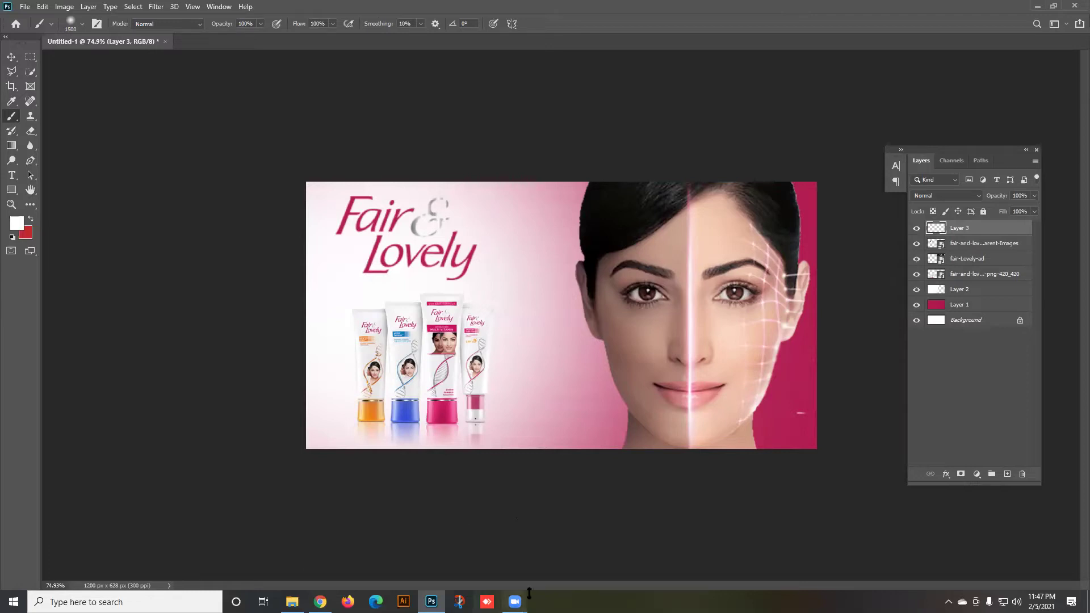
# Switch to the Chrome image results and look for a new woman's portrait, opening the Clean PNG picture with the teal top.
pyautogui.click(1038, 5)
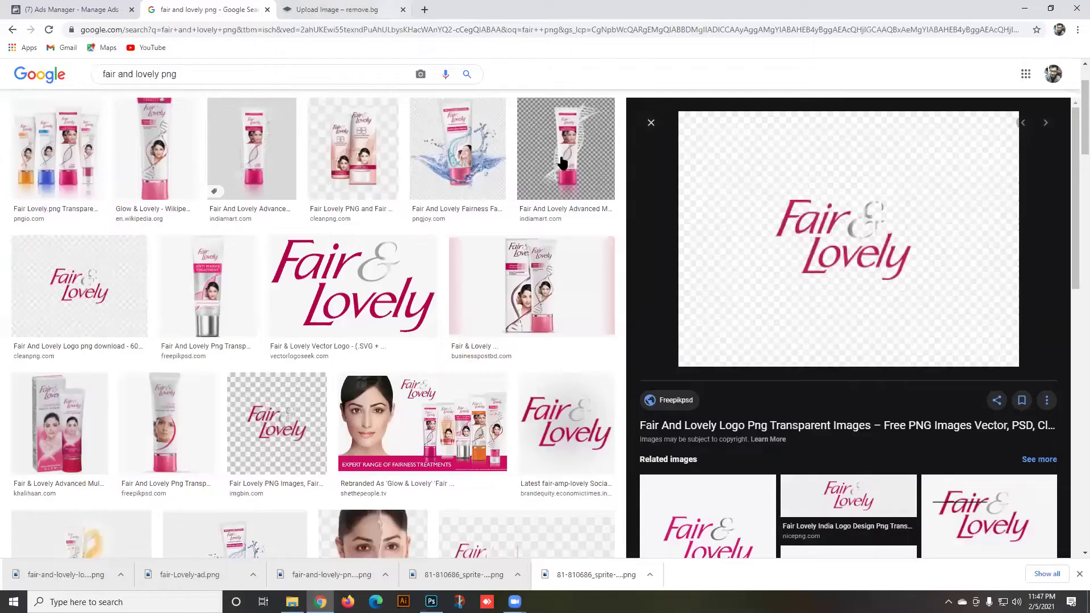
pyautogui.scroll(-3, 341, 341)
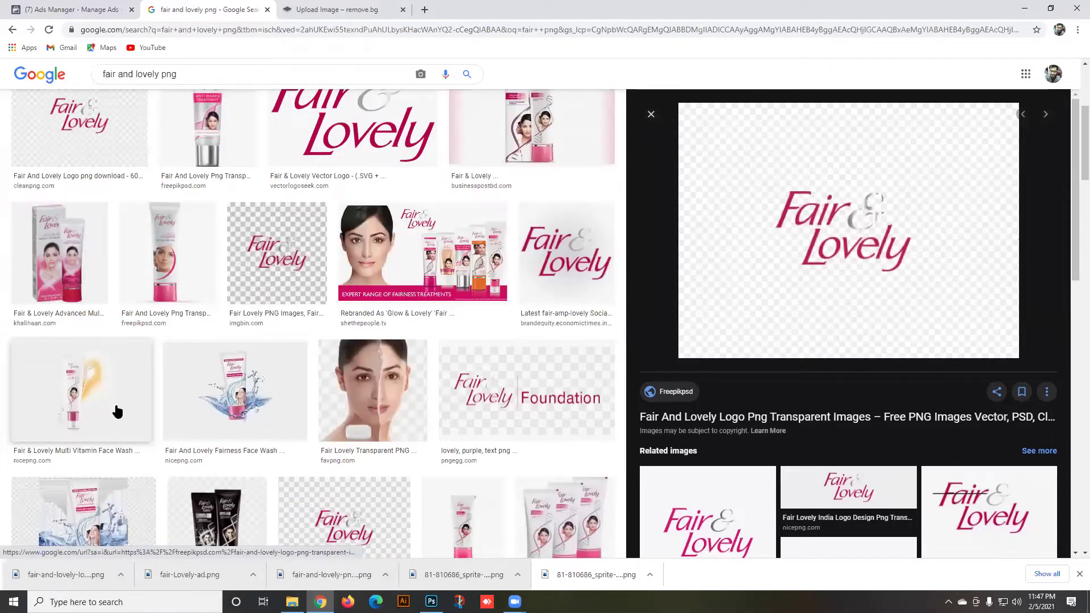
pyautogui.scroll(-7, 138, 394)
pyautogui.scroll(-6, 186, 460)
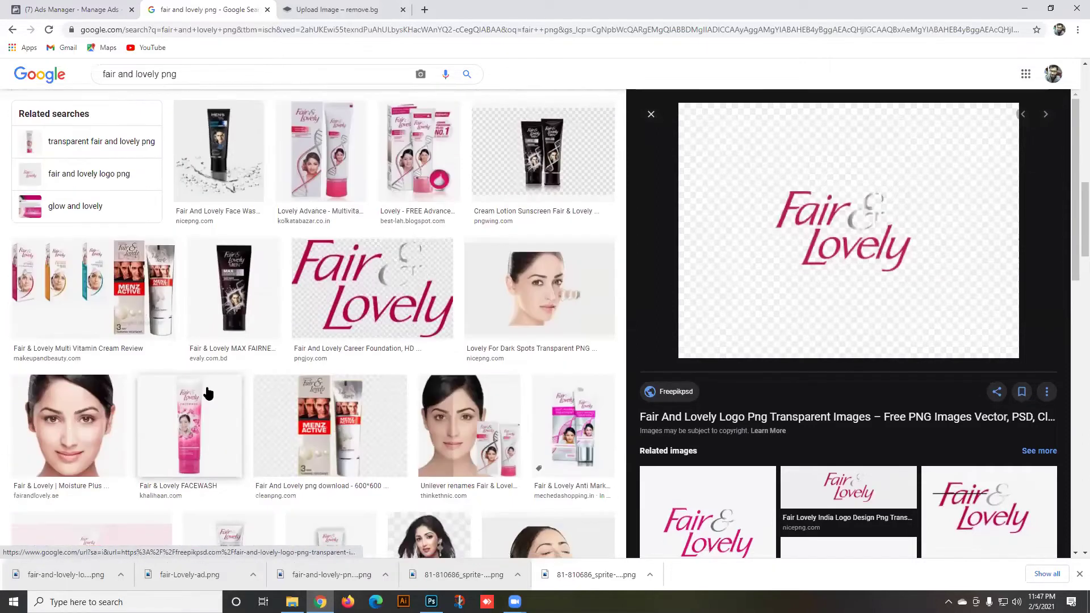
pyautogui.click(421, 377)
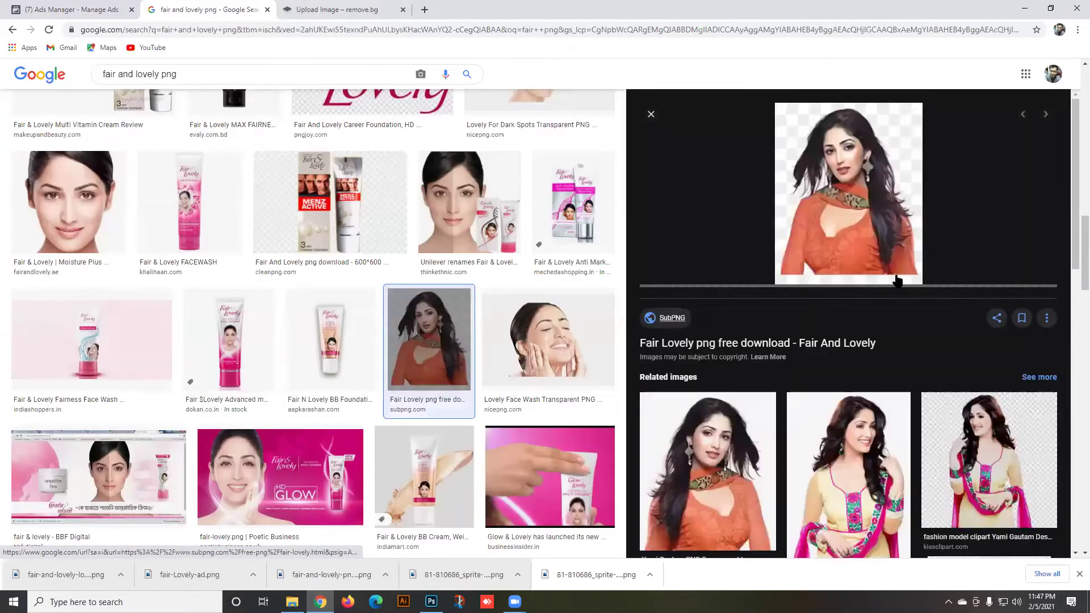
pyautogui.scroll(-2, 739, 414)
pyautogui.click(739, 414)
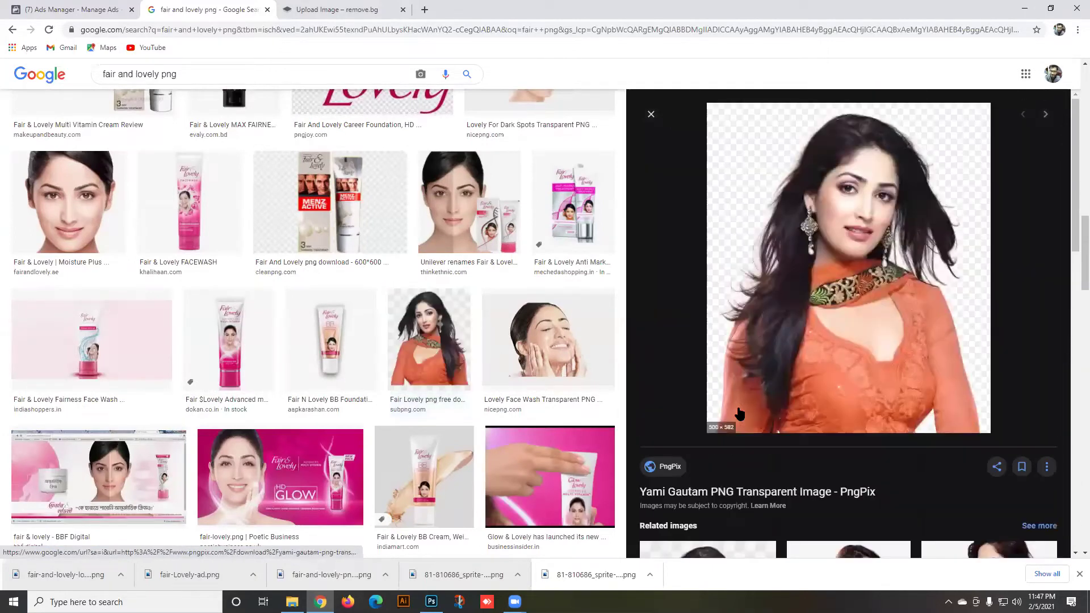
pyautogui.scroll(-2, 788, 445)
pyautogui.scroll(-3, 789, 442)
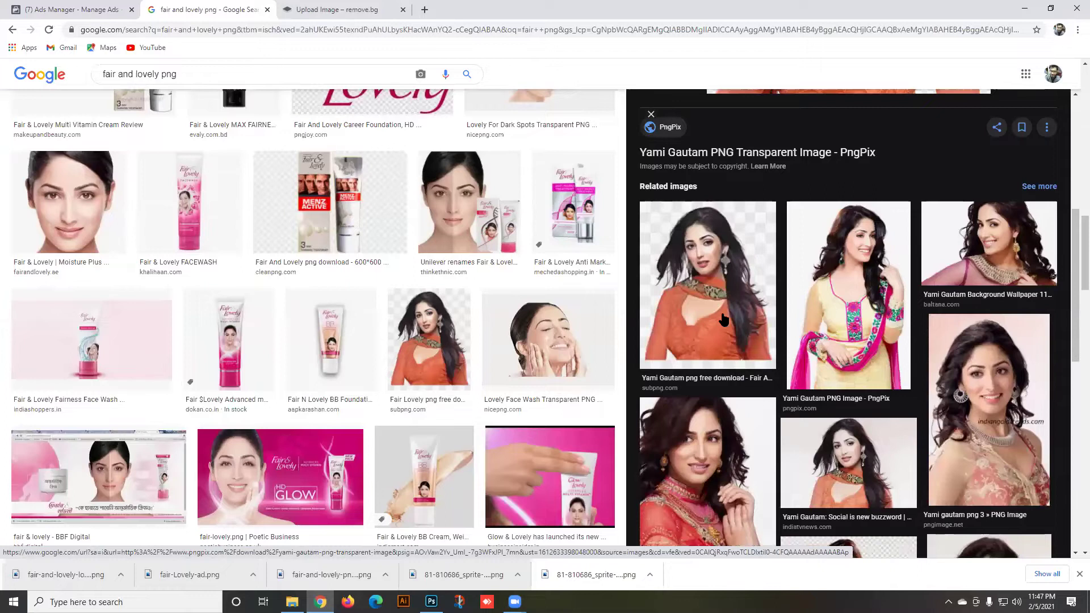
pyautogui.scroll(-5, 945, 349)
pyautogui.click(848, 408)
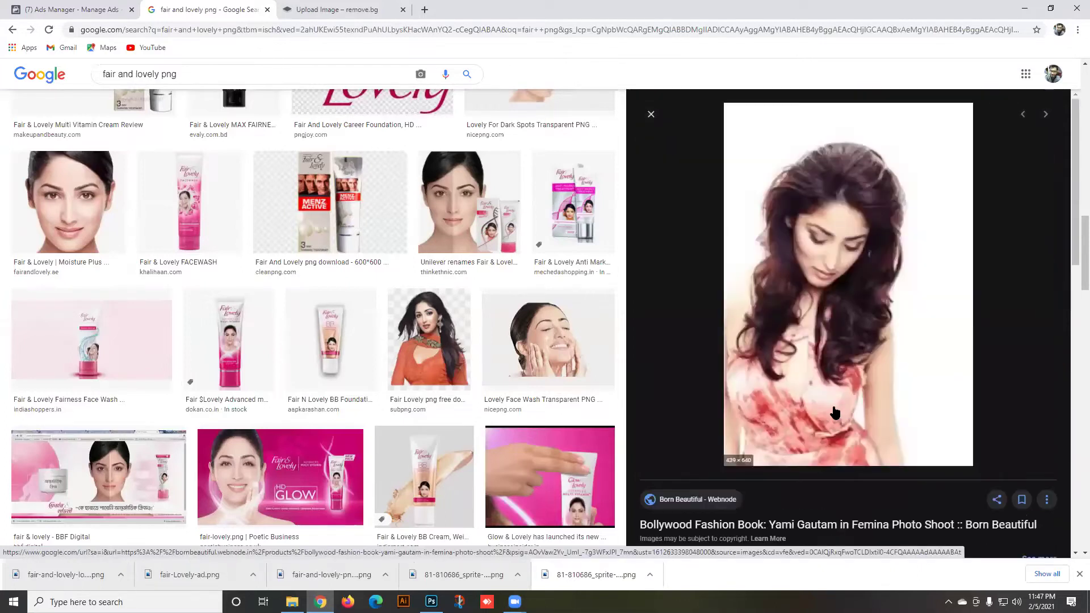
pyautogui.scroll(-5, 863, 404)
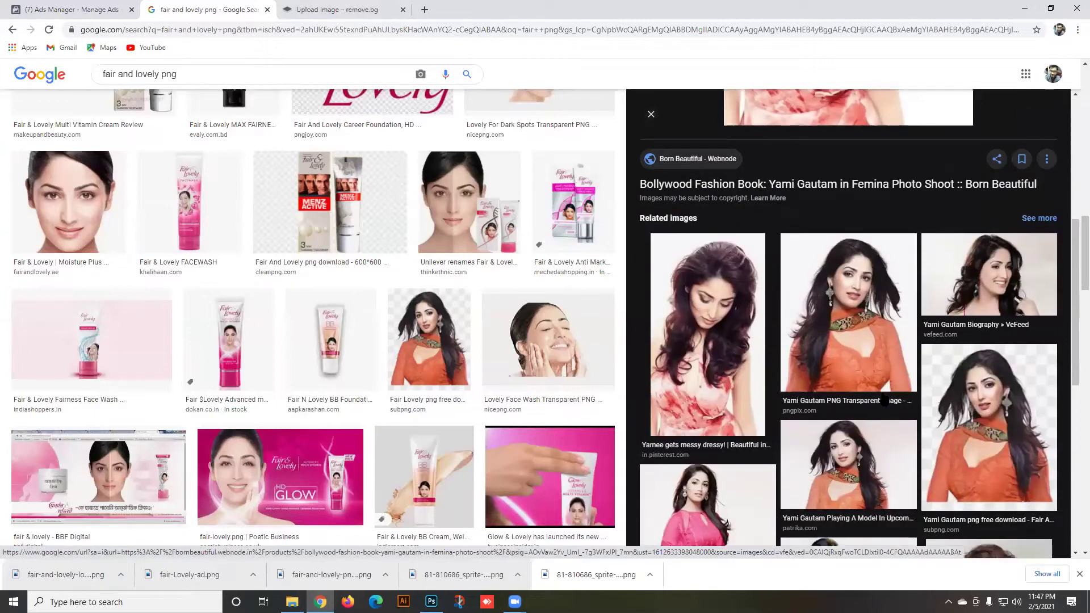
pyautogui.scroll(-3, 884, 401)
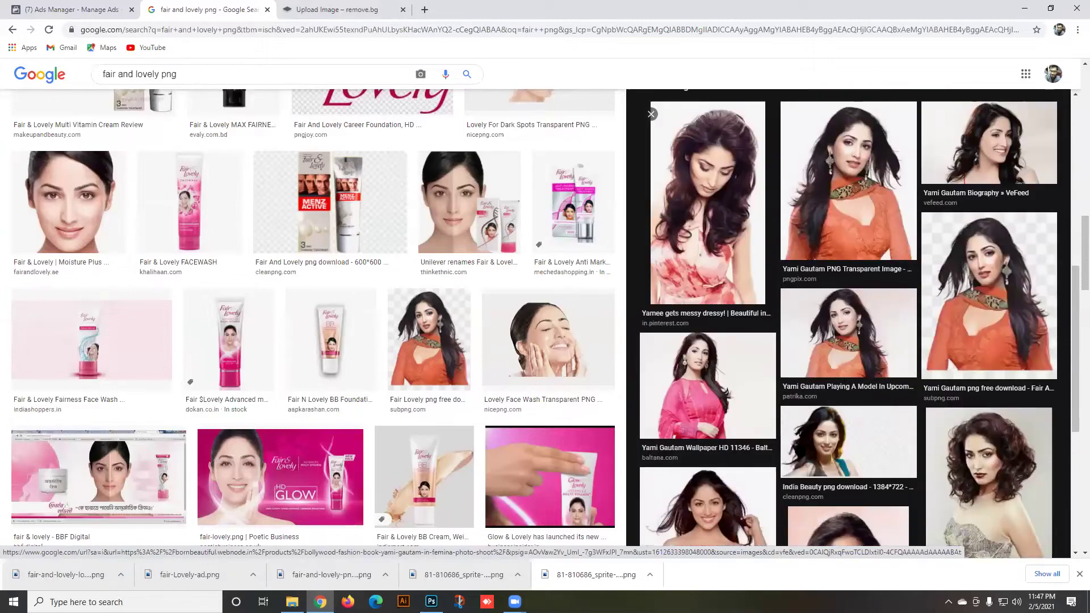
pyautogui.scroll(-3, 848, 370)
pyautogui.click(883, 291)
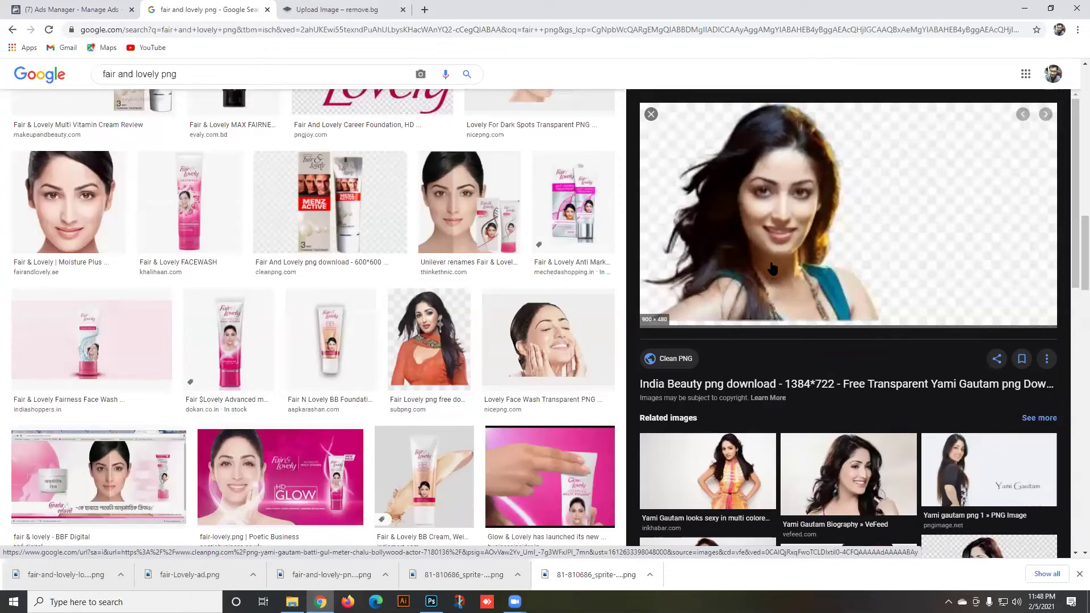
# Open the Clean PNG portrait in a new tab and save the picture as a JPG on the desktop.
pyautogui.rightClick(764, 228)
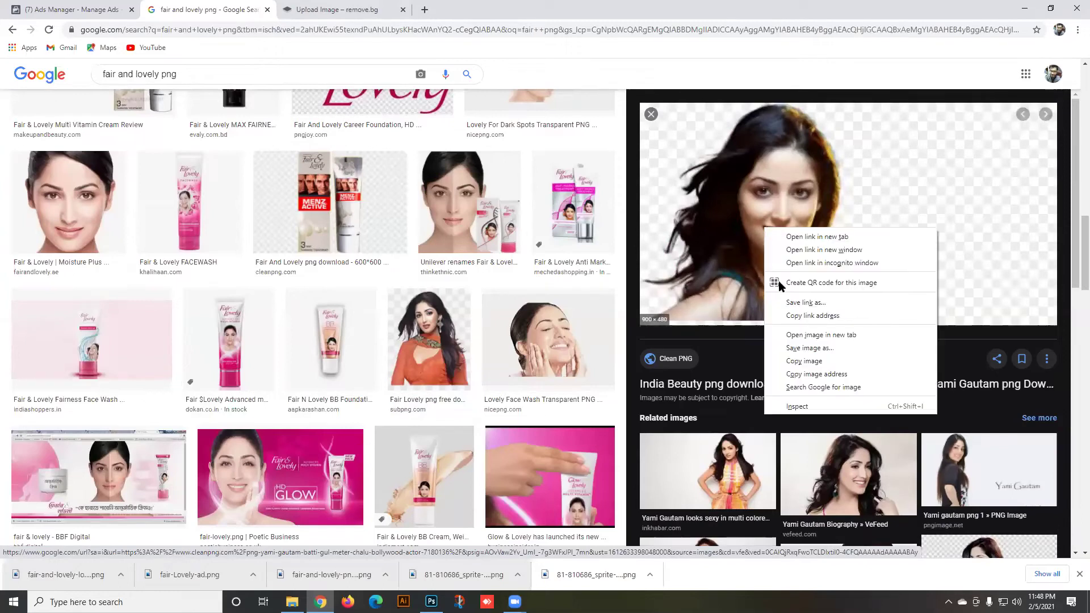
pyautogui.click(793, 335)
pyautogui.rightClick(775, 230)
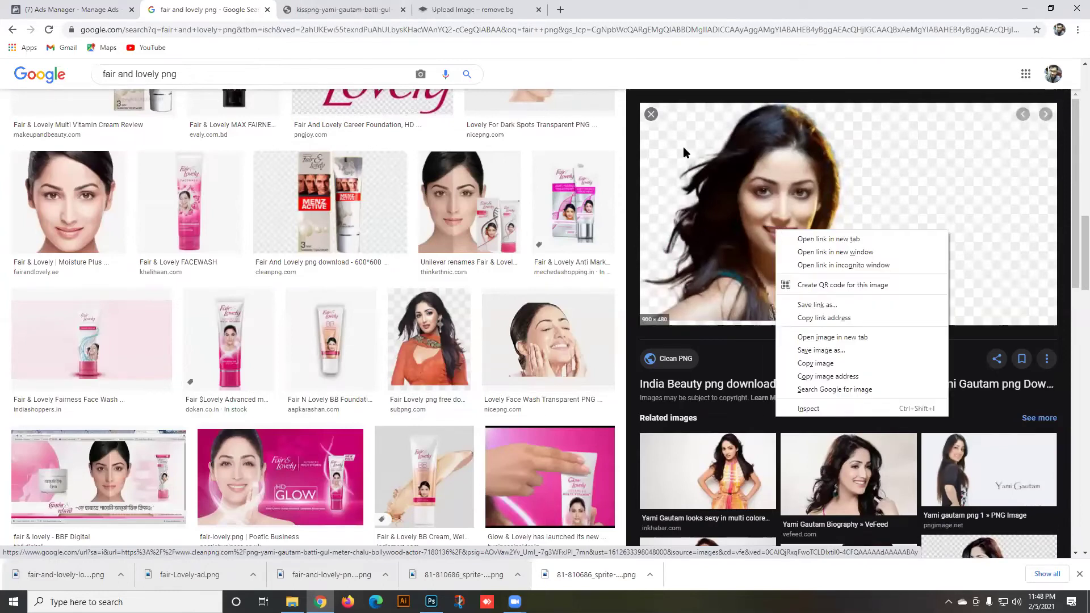
pyautogui.click(496, 76)
pyautogui.rightClick(783, 219)
pyautogui.click(820, 339)
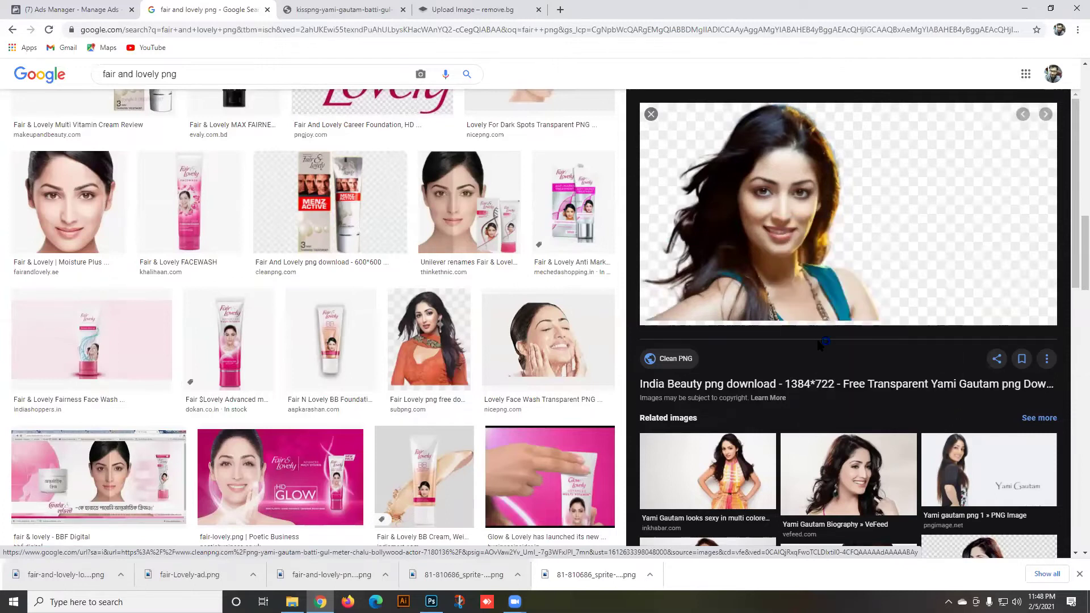
pyautogui.click(472, 449)
# Close the old remove.bg tab, search for "remove bg" in a new tab and open the remove.bg site.
pyautogui.click(507, 12)
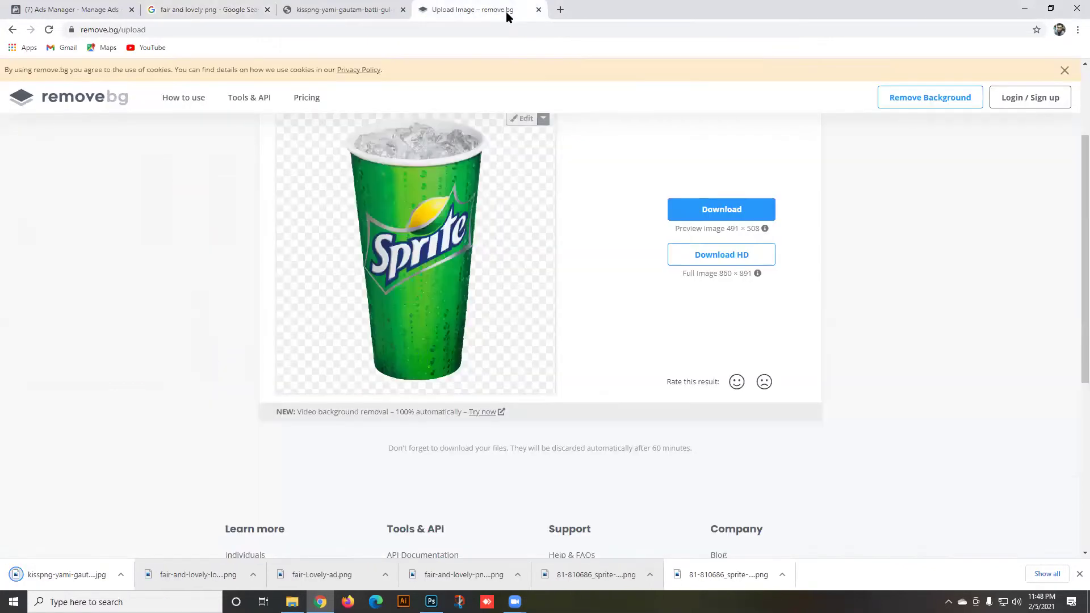
pyautogui.click(538, 10)
pyautogui.click(428, 15)
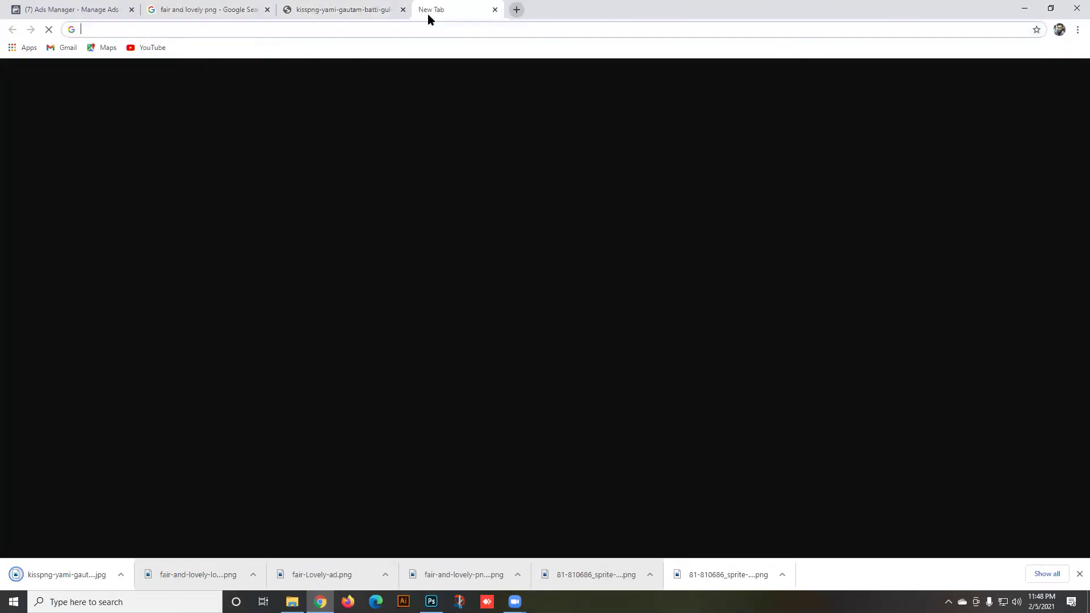
pyautogui.write('remove bg')
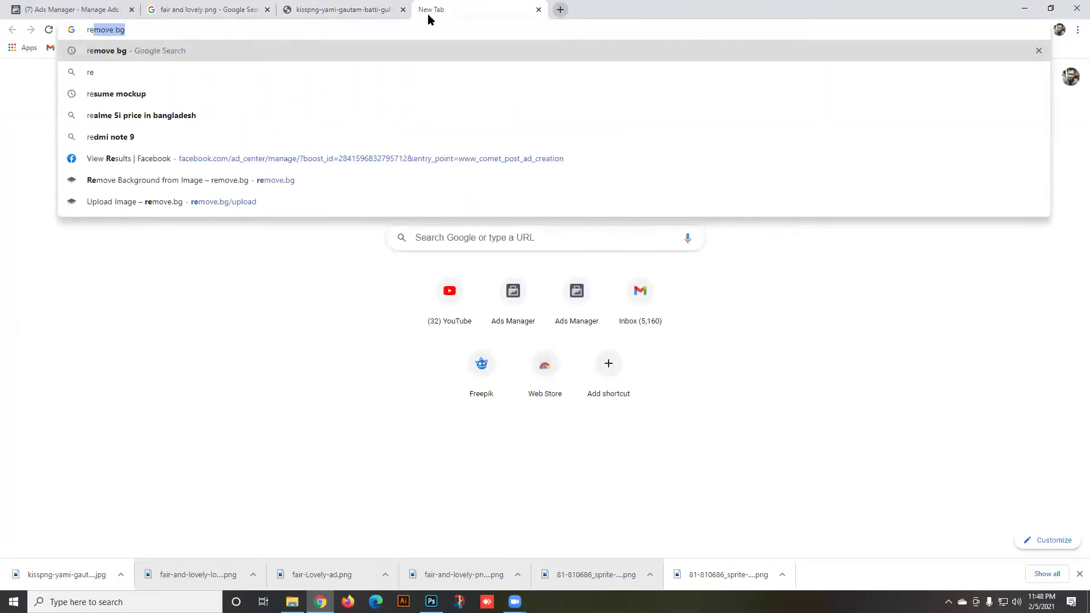
pyautogui.press('Return')
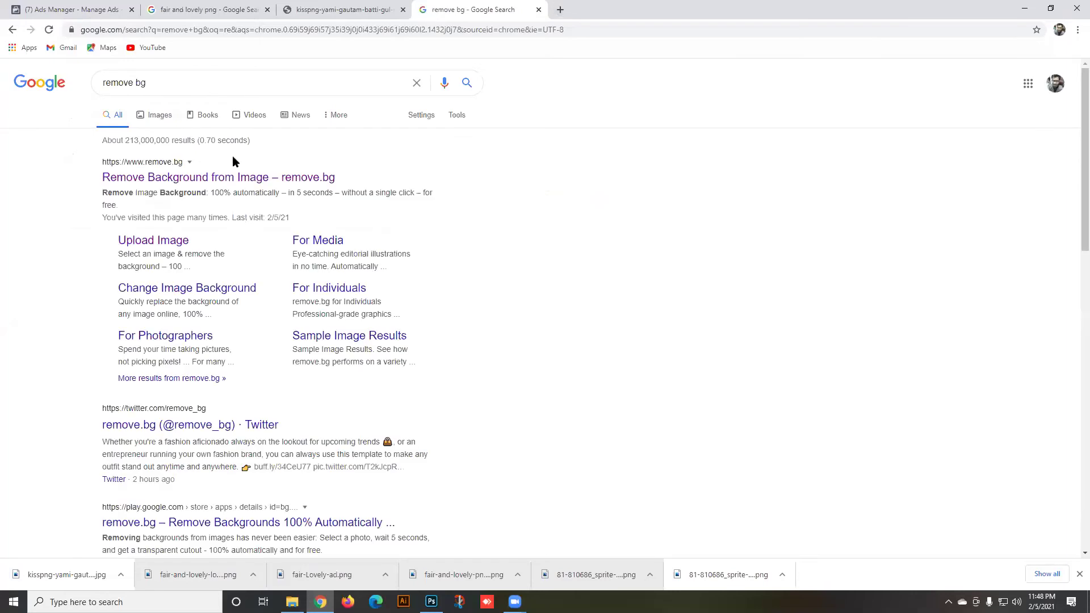
pyautogui.tripleClick(141, 80)
pyautogui.click(176, 179)
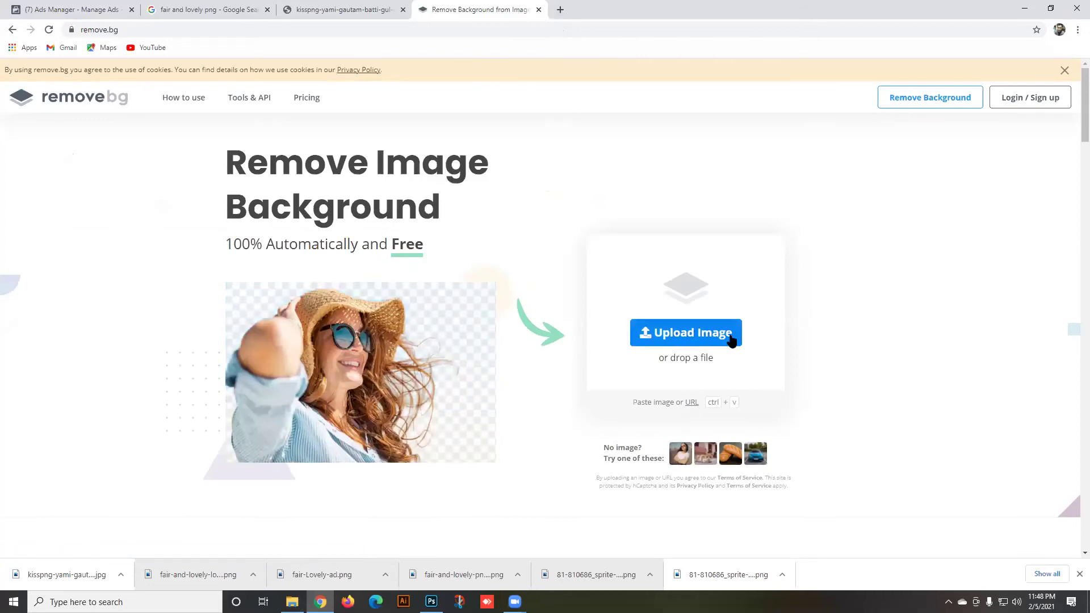
# Upload the saved kisspng portrait JPG from the desktop to remove.bg.
pyautogui.hotkey('ctrl', 'v')
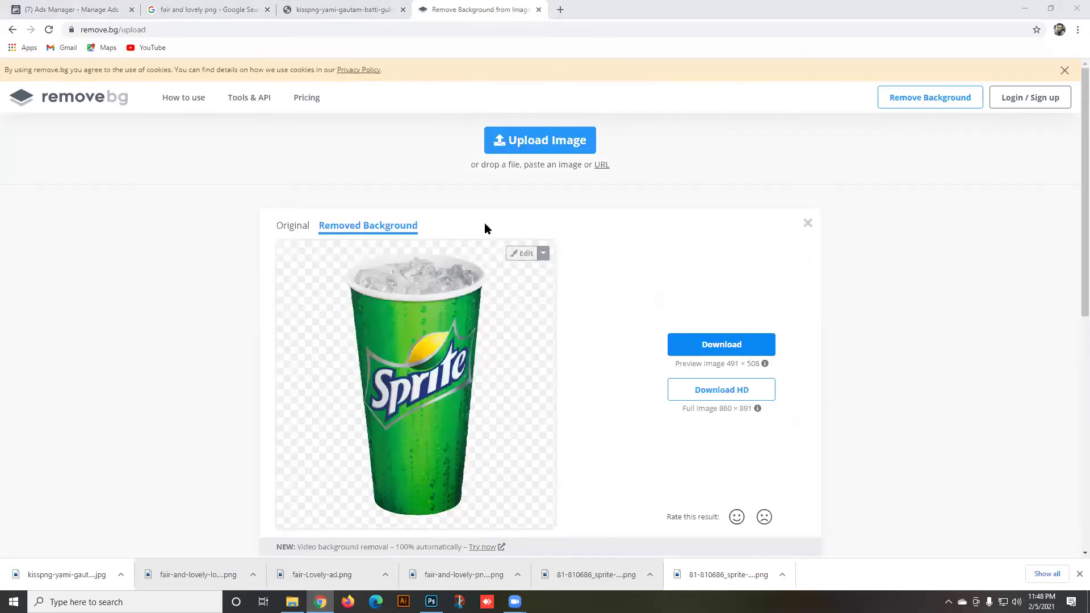
pyautogui.click(539, 139)
pyautogui.scroll(-1, 452, 325)
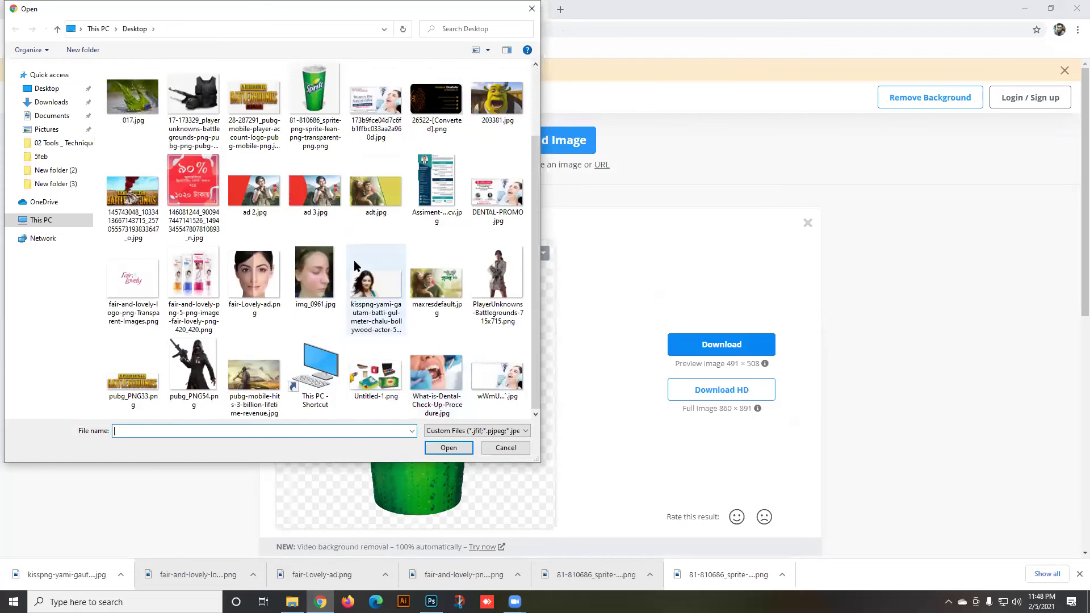
pyautogui.doubleClick(364, 282)
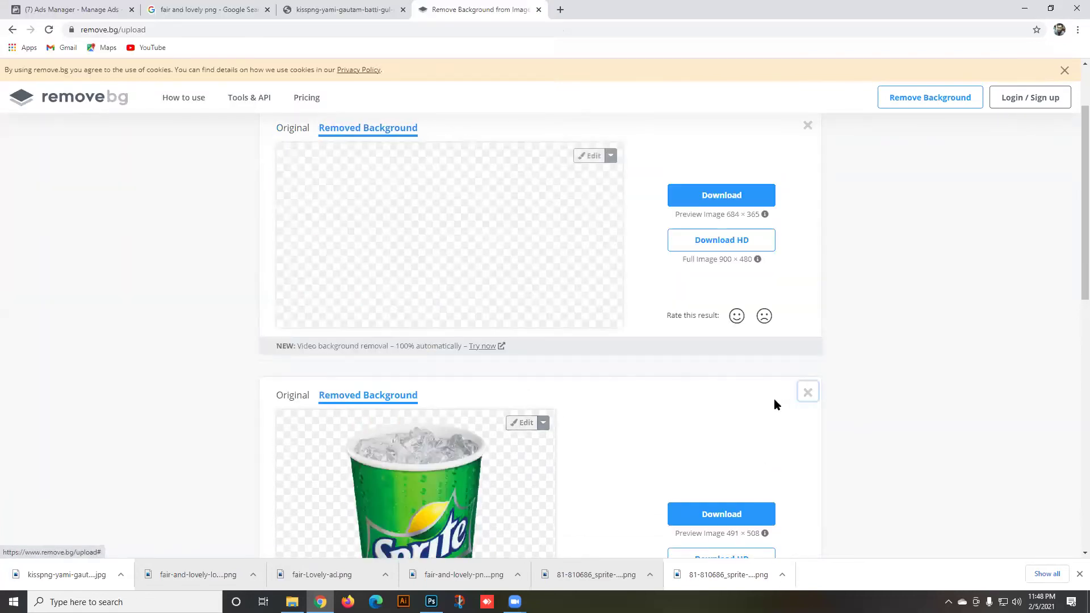
# Discard the old Sprite cup result and download the preview-size cutout of the woman.
pyautogui.click(806, 395)
pyautogui.scroll(2, 468, 359)
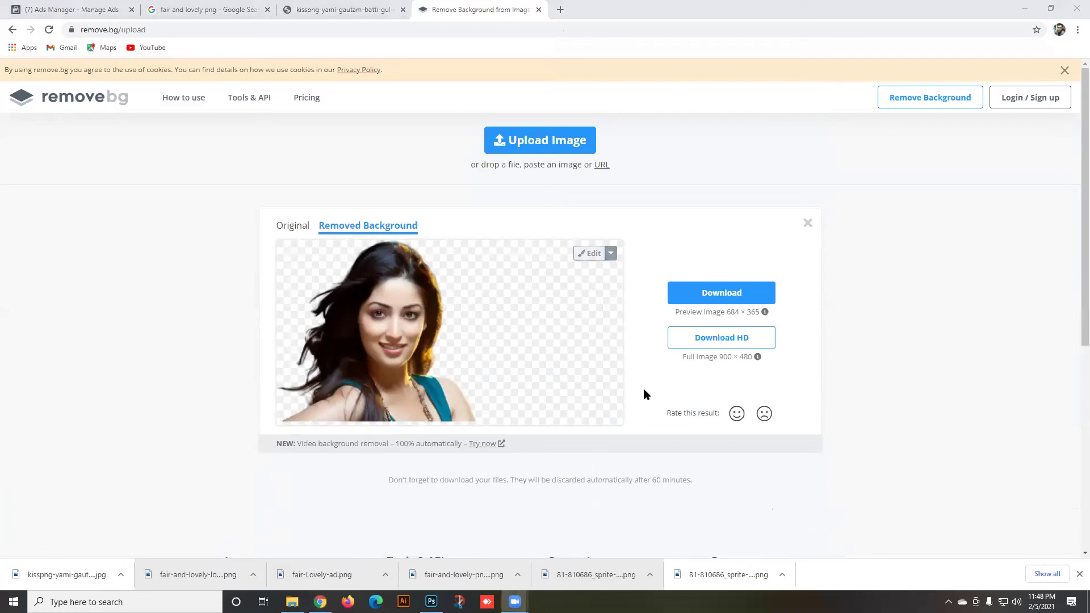
pyautogui.click(736, 292)
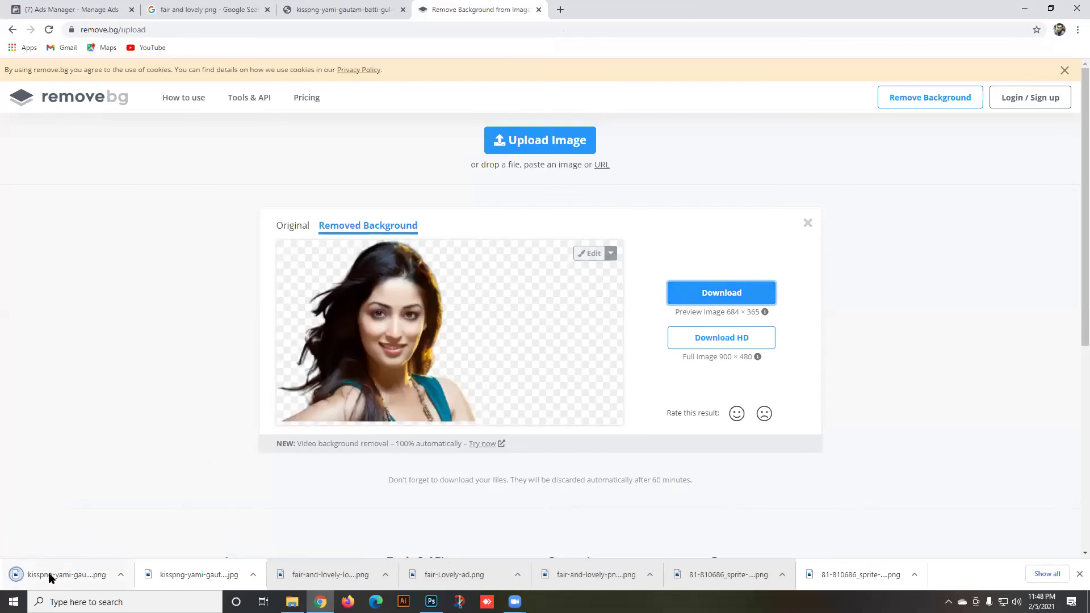
# Place the downloaded woman cutout in the Photoshop banner over the existing face.
pyautogui.moveTo(15, 574); pyautogui.dragTo(683, 343)
pyautogui.click(551, 24)
# Try to paint on the placed woman cutout with the 1500 px brush.
pyautogui.press('b')
pyautogui.click(663, 155)
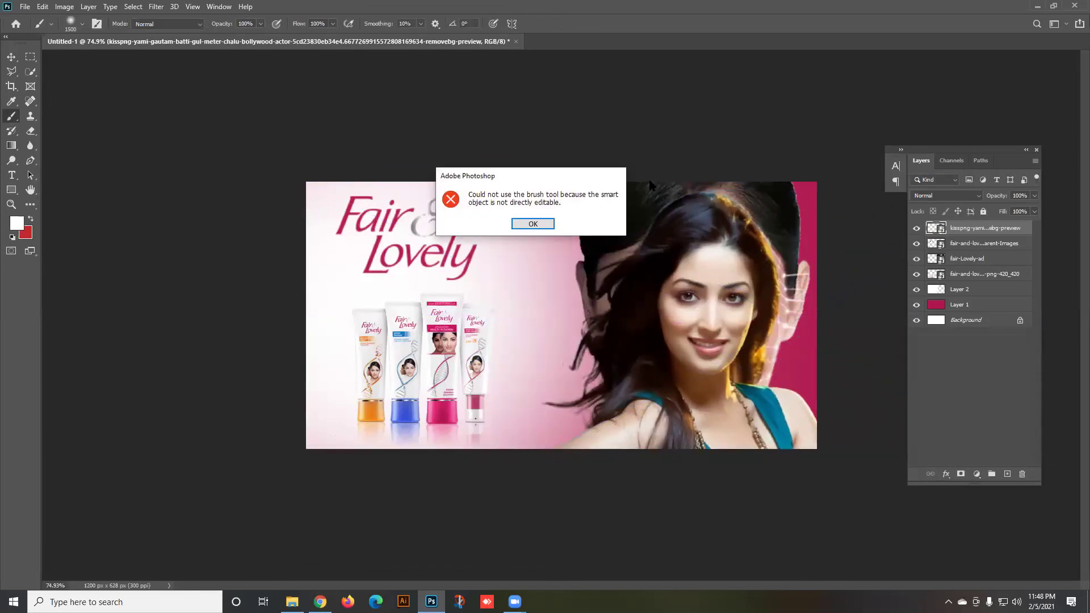
pyautogui.click(530, 221)
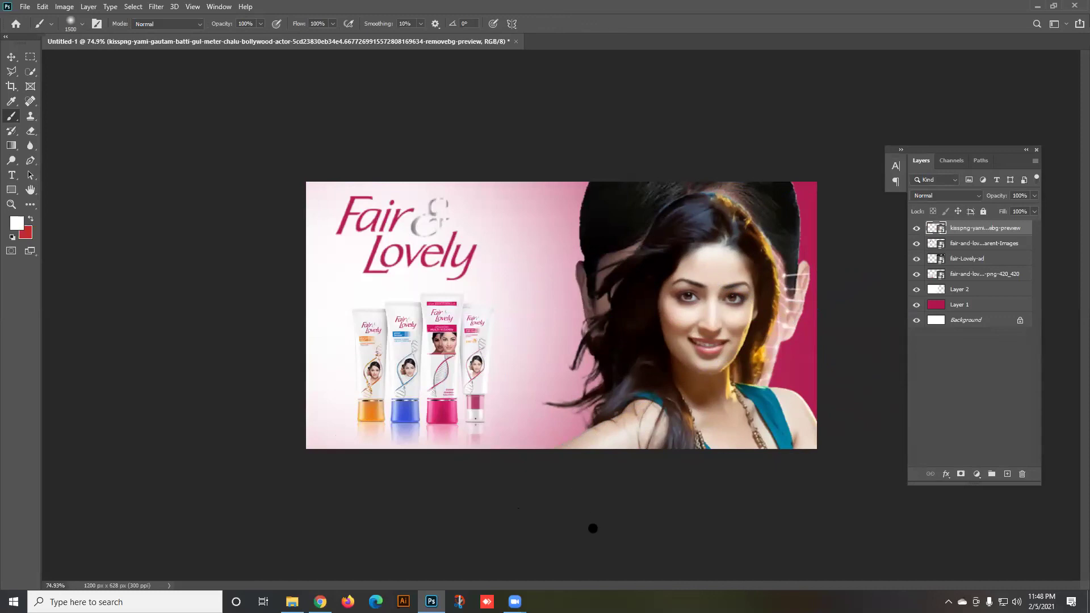